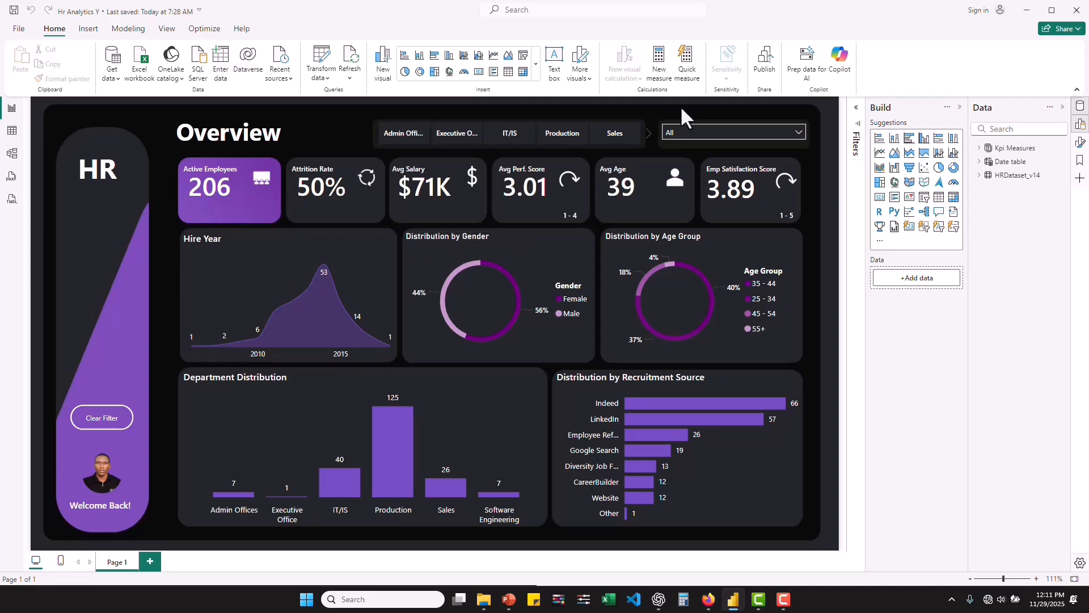
Step: Filter the finished HR dashboard to the Sales department and dismiss the sign-in prompt
{"action": "left_click", "coordinate": [608, 142]}
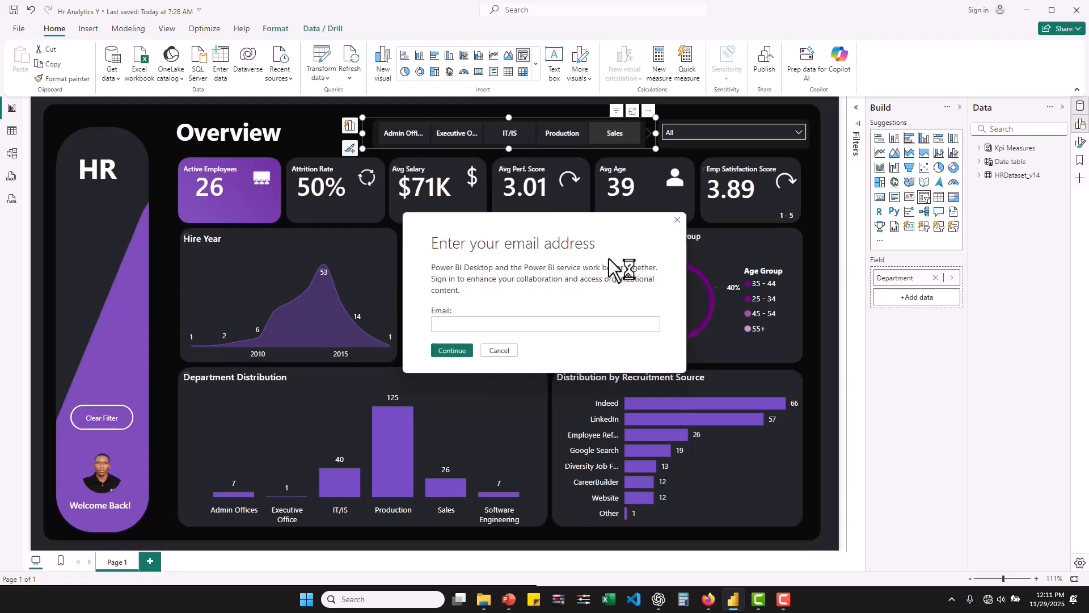
{"action": "key", "text": "Escape"}
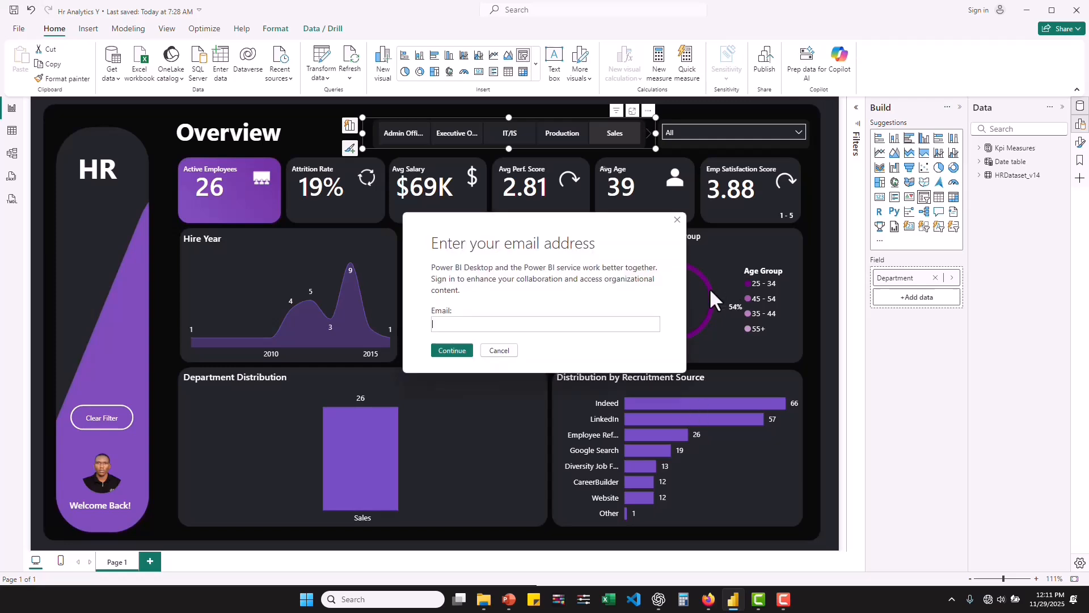
{"action": "left_click", "coordinate": [498, 350]}
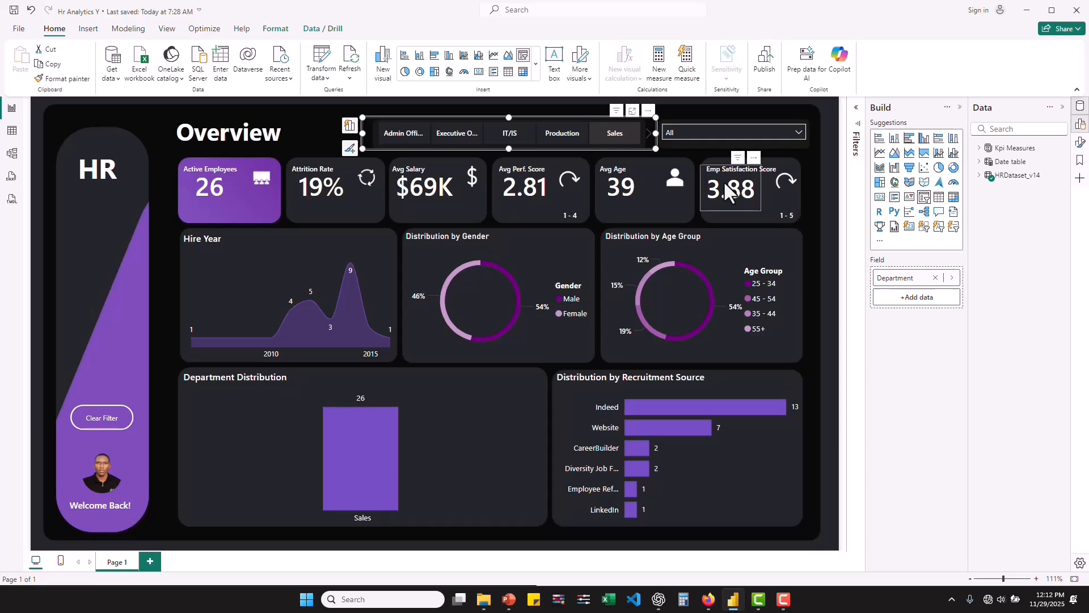
Step: Examine the columns of the HRDataset_v14 sheet in Excel alongside the reference picture Hr dashboard pix.jpg
{"action": "mouse_move", "coordinate": [372, 264]}
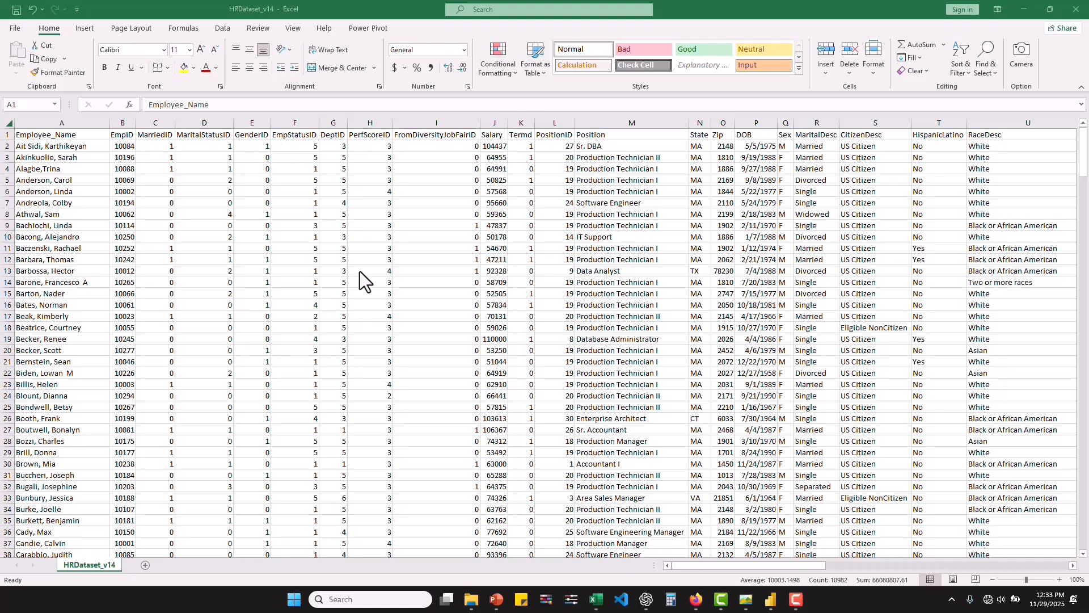
{"action": "left_click", "coordinate": [596, 599]}
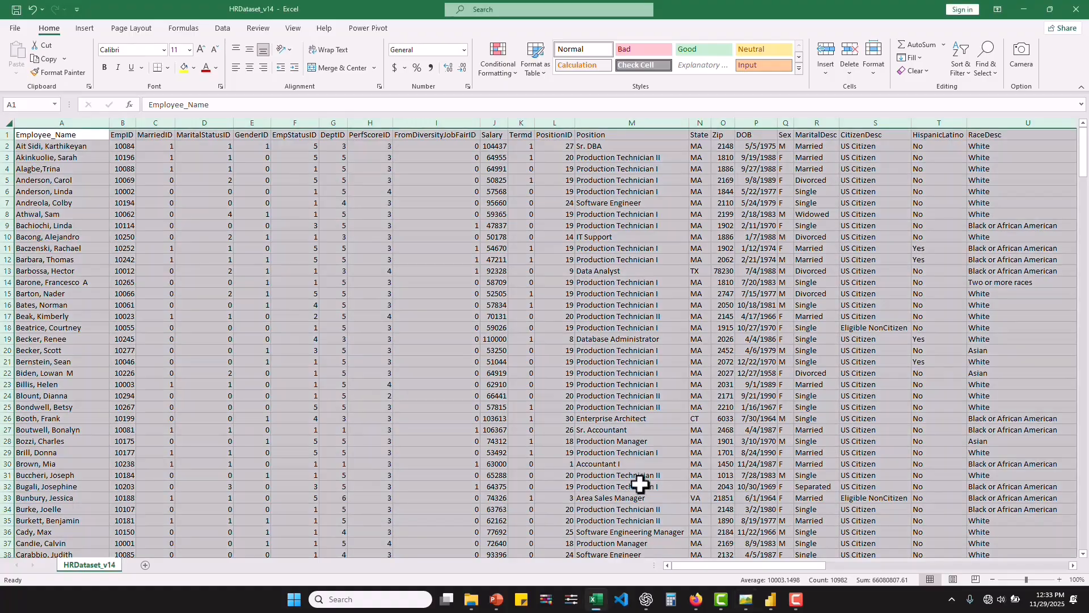
{"action": "left_click", "coordinate": [747, 599]}
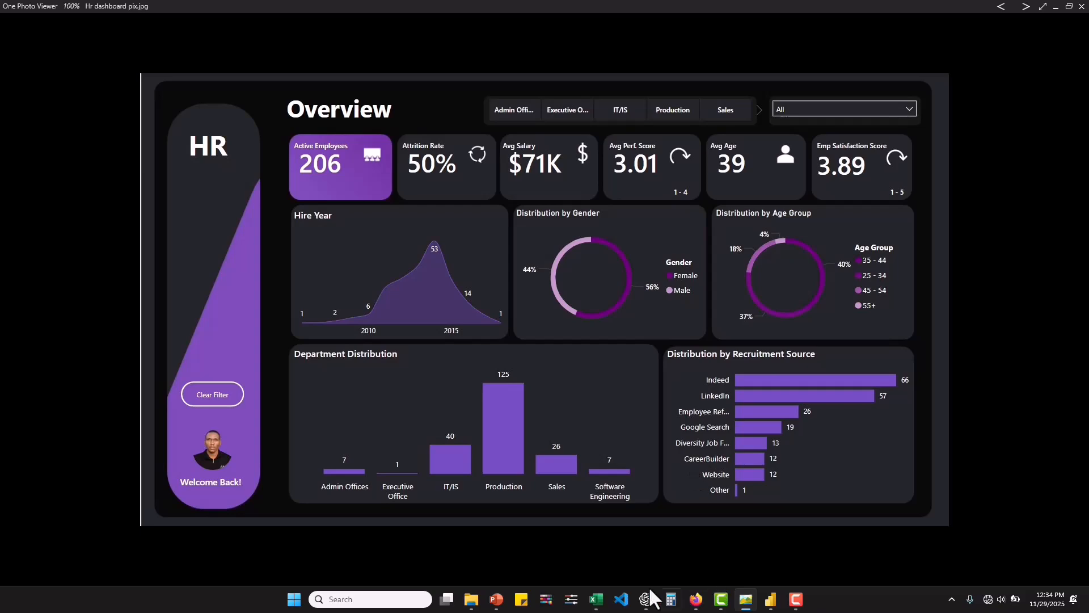
{"action": "mouse_move", "coordinate": [598, 602]}
{"action": "left_click", "coordinate": [598, 547]}
{"action": "key", "text": "ctrl+a"}
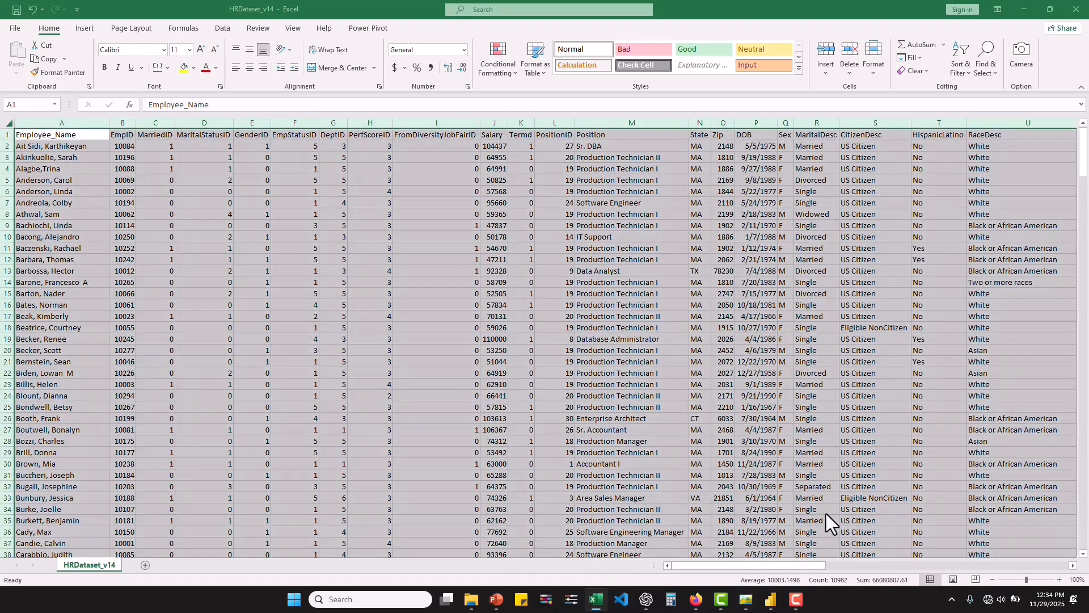
{"action": "mouse_move", "coordinate": [725, 582]}
{"action": "left_click_drag", "start_coordinate": [805, 566], "coordinate": [901, 564]}
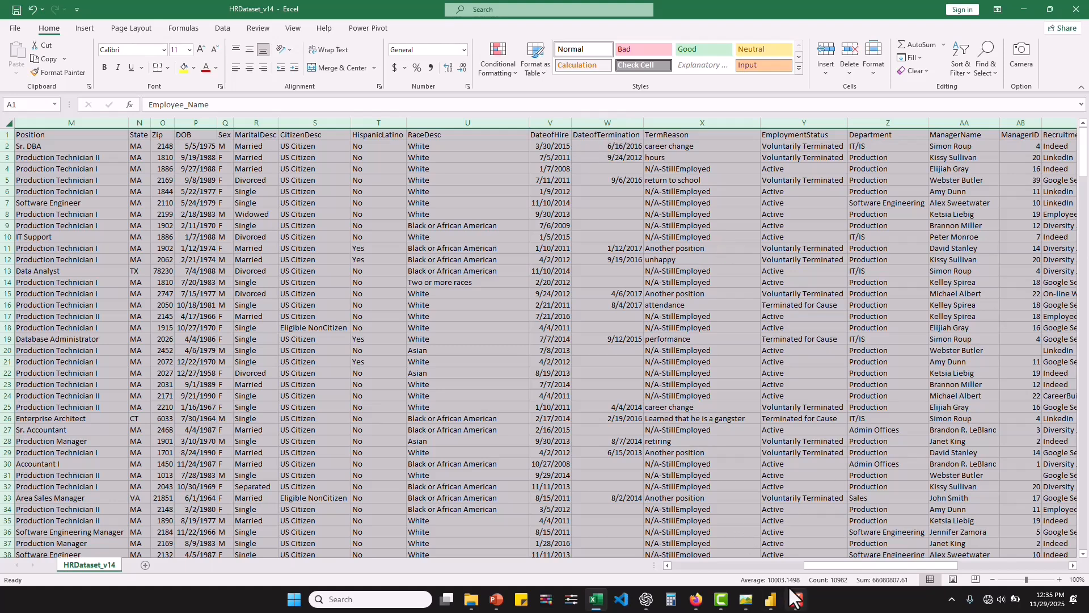
{"action": "mouse_move", "coordinate": [771, 604]}
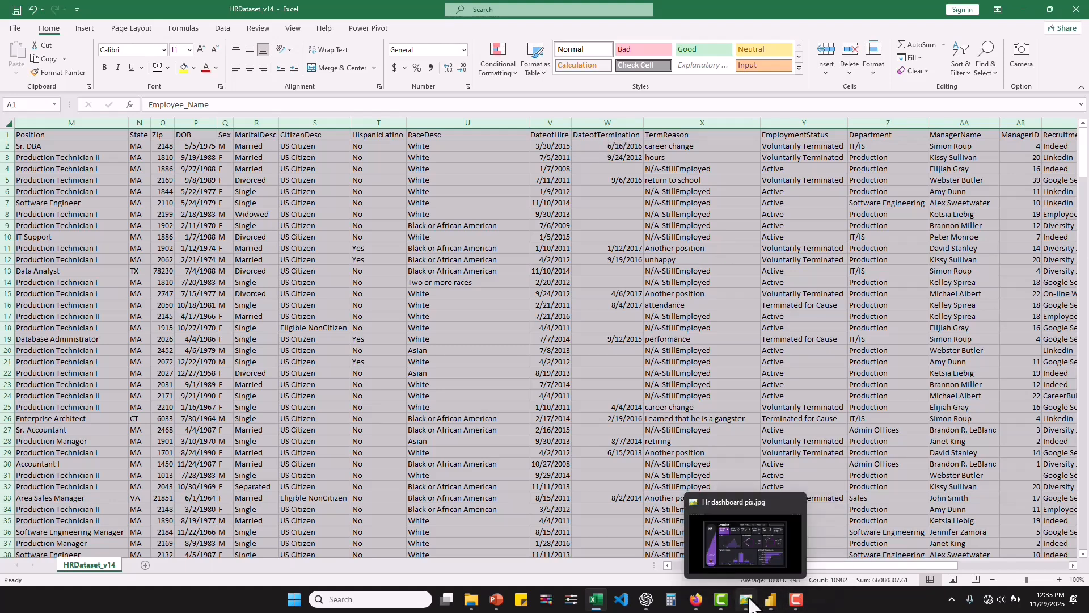
{"action": "left_click", "coordinate": [736, 533]}
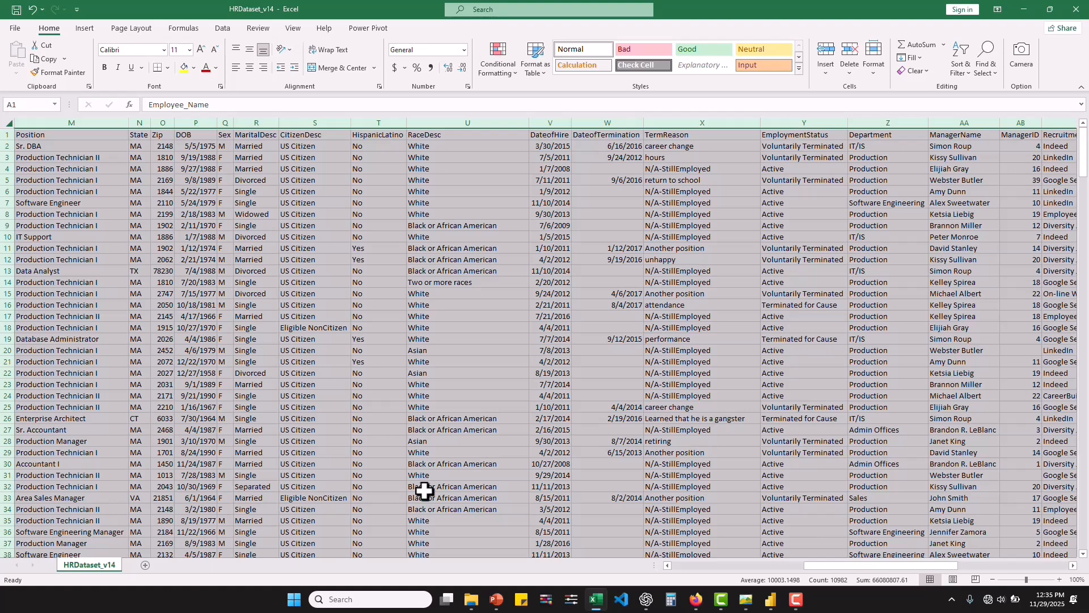
{"action": "mouse_move", "coordinate": [802, 567]}
{"action": "left_mouse_down"}
{"action": "mouse_move", "coordinate": [768, 567]}
{"action": "mouse_move", "coordinate": [789, 567]}
{"action": "left_mouse_up"}
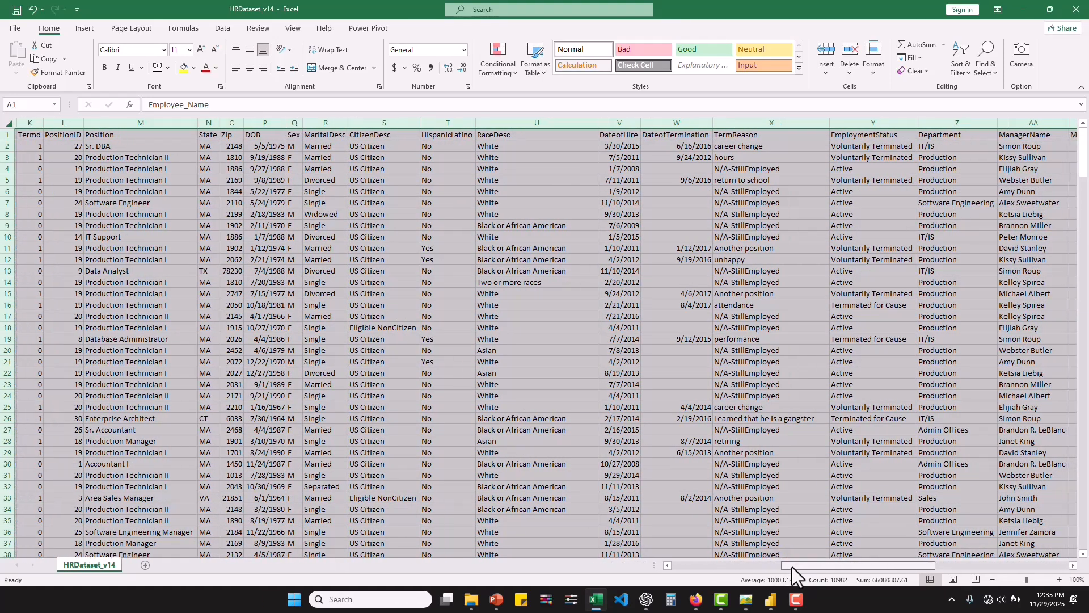
{"action": "mouse_move", "coordinate": [798, 606]}
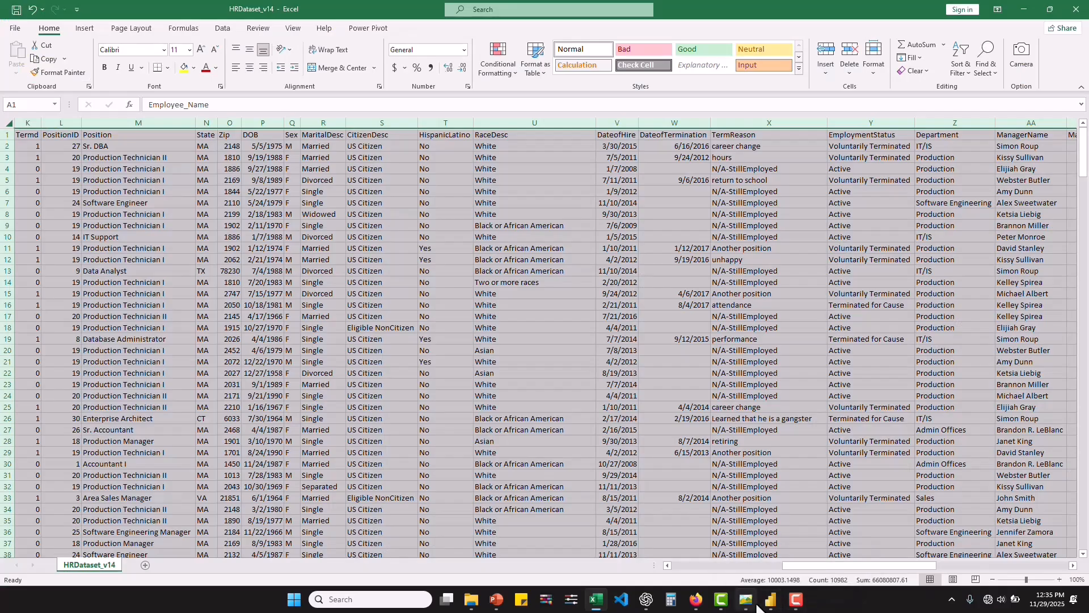
{"action": "mouse_move", "coordinate": [746, 606]}
{"action": "left_click", "coordinate": [736, 540]}
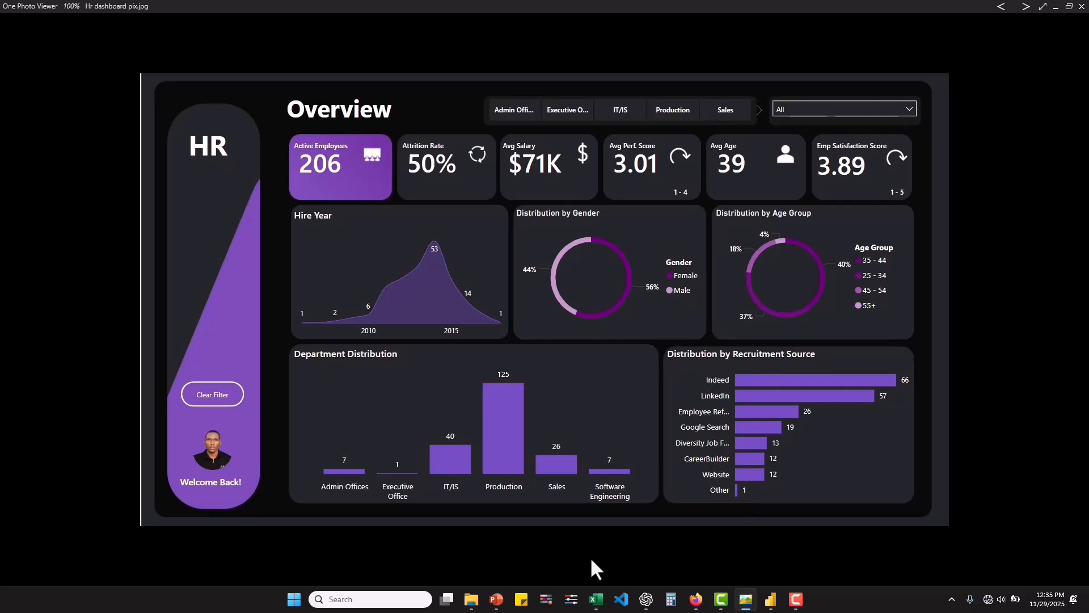
Step: Switch to Power BI Desktop and start a blank report
{"action": "left_click", "coordinate": [770, 599]}
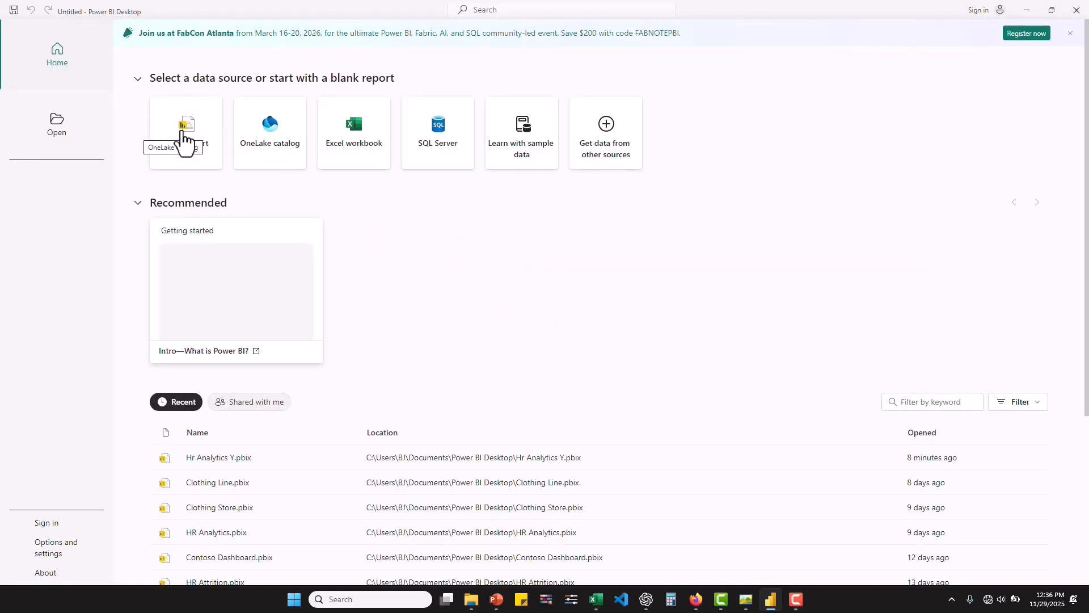
{"action": "left_click", "coordinate": [185, 139]}
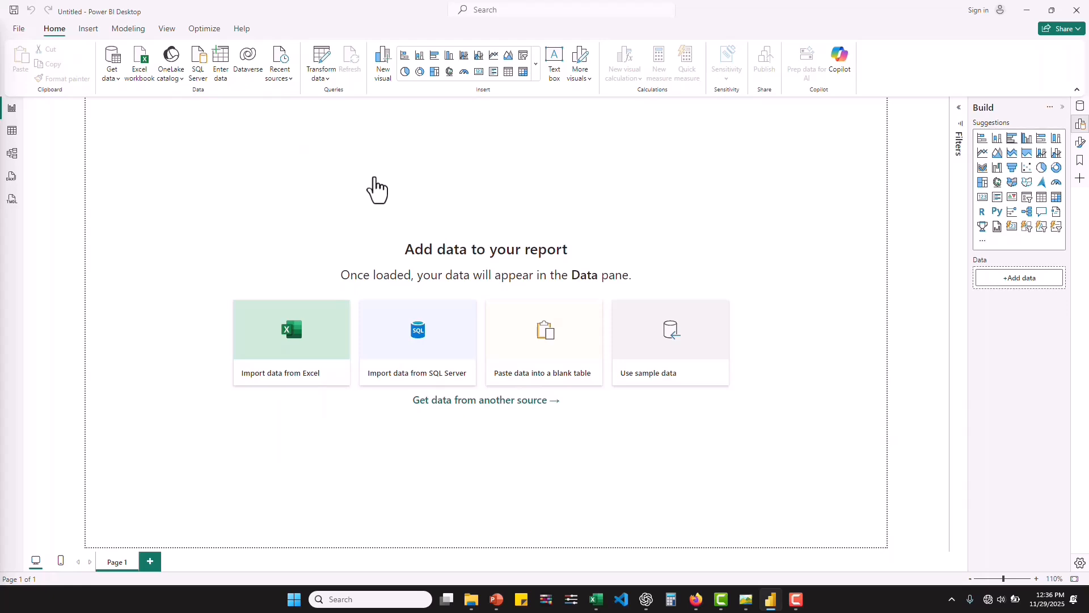
{"action": "mouse_move", "coordinate": [789, 593]}
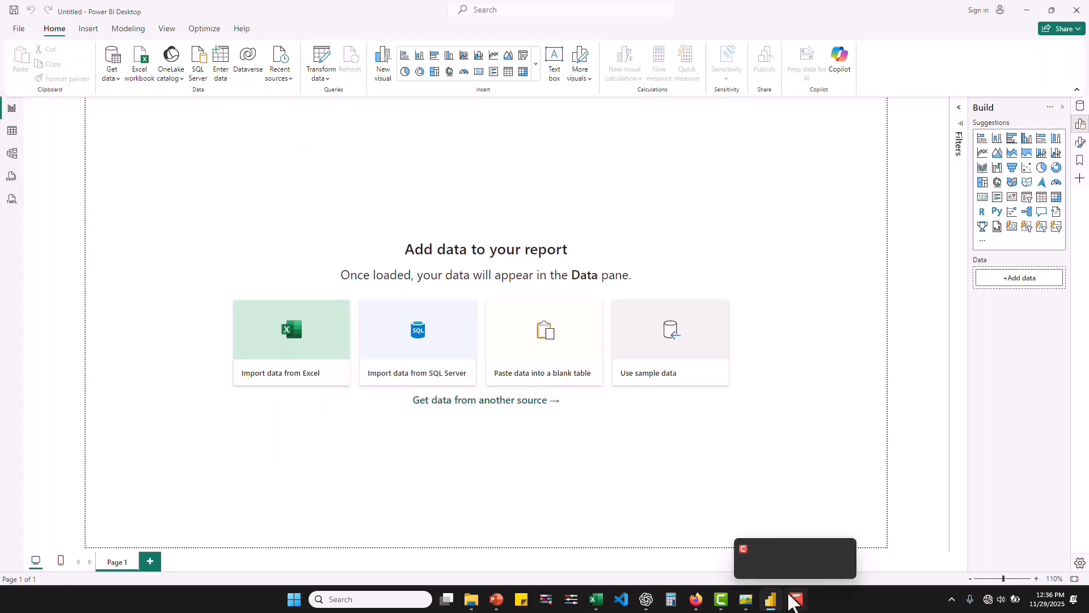
{"action": "mouse_move", "coordinate": [783, 570]}
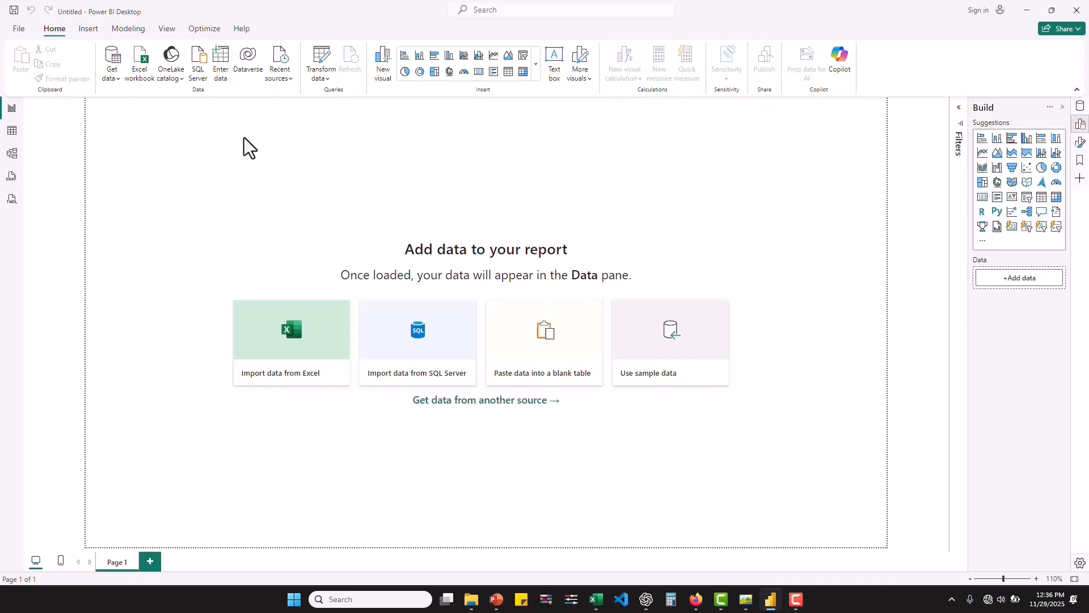
Step: Import HRDataset_v14.csv as a Text/CSV source from the Hr Analytics folder inside Youtube Projects on the Desktop
{"action": "left_click", "coordinate": [117, 77]}
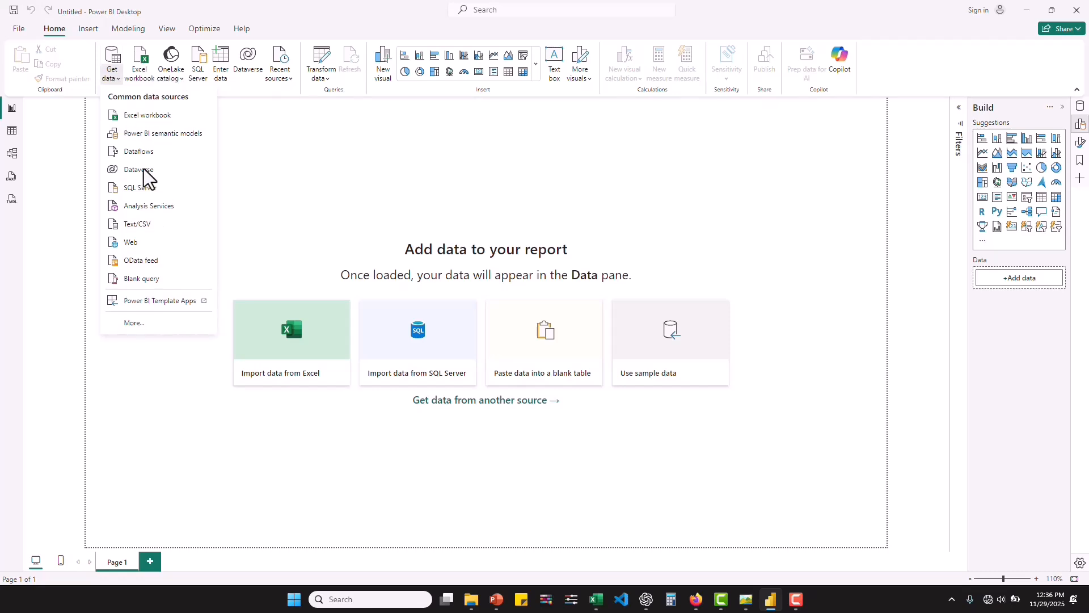
{"action": "left_click", "coordinate": [142, 225]}
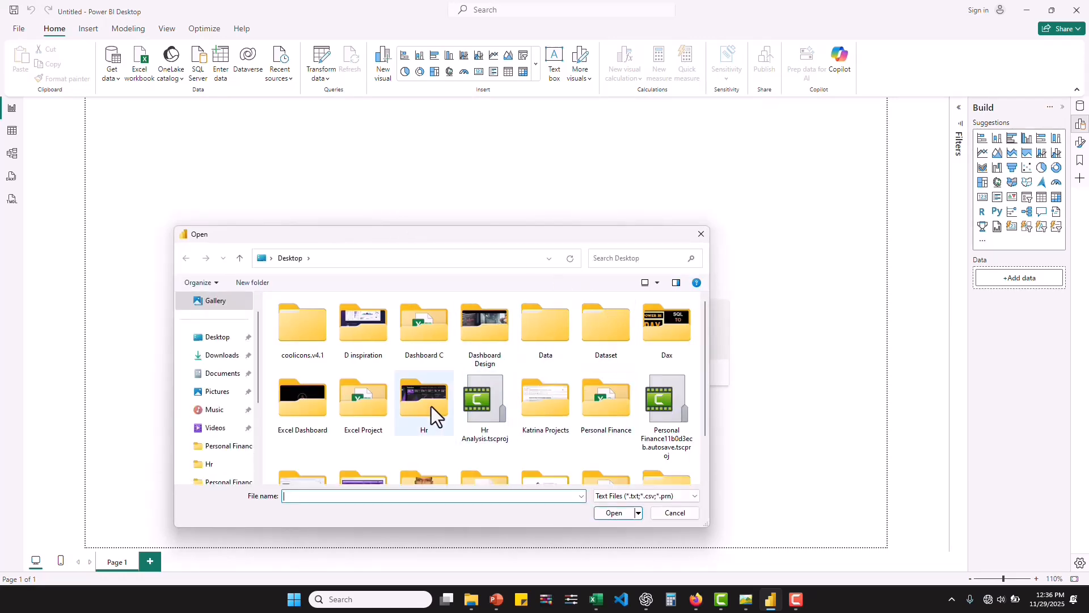
{"action": "scroll", "coordinate": [577, 415], "scroll_direction": "down", "scroll_amount": 1}
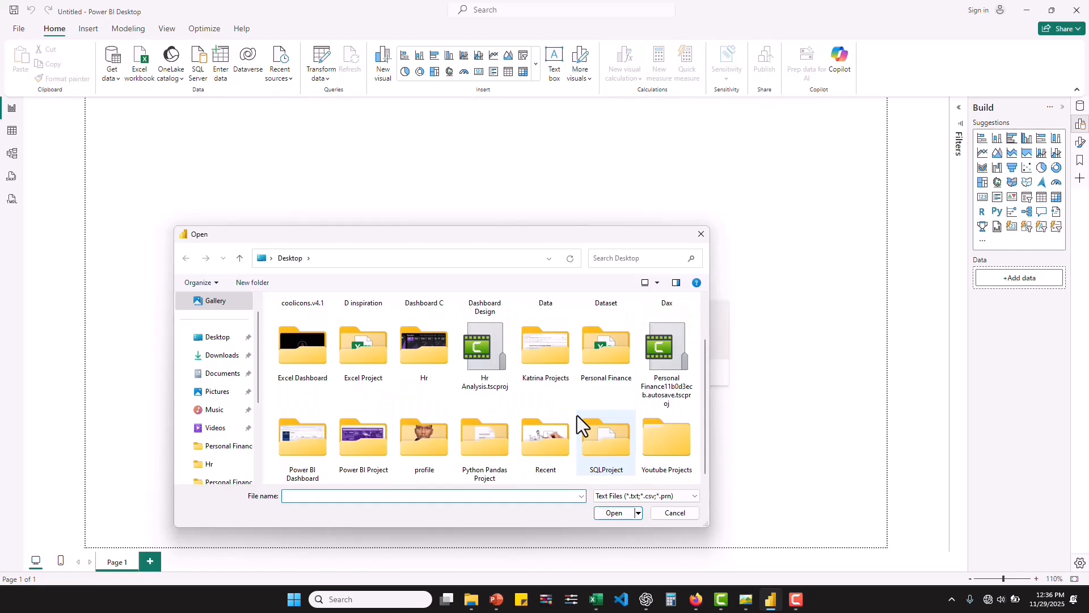
{"action": "double_click", "coordinate": [673, 437]}
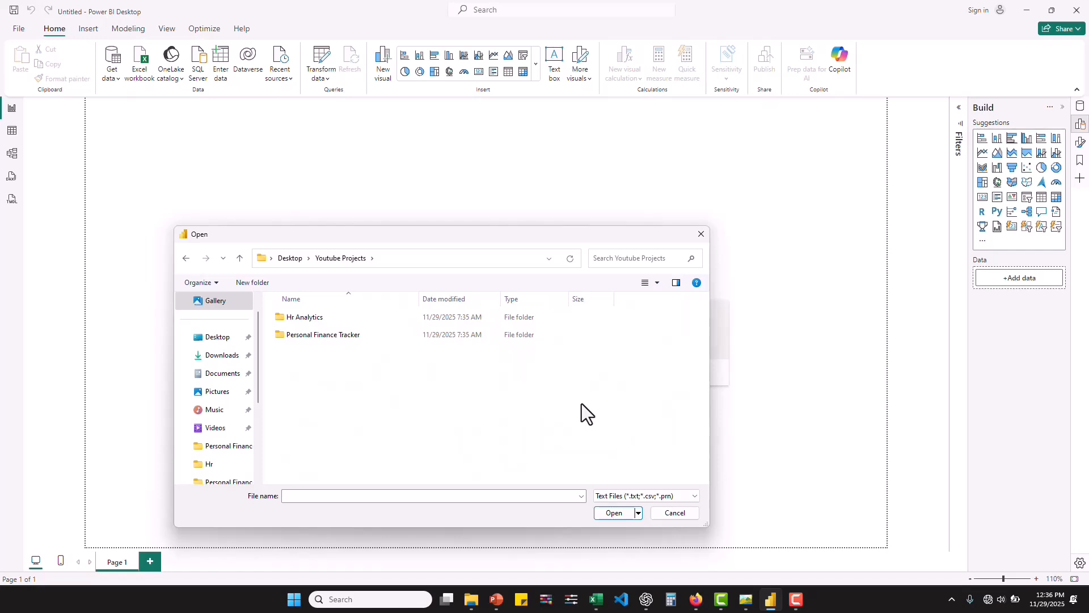
{"action": "left_click", "coordinate": [309, 320]}
{"action": "double_click", "coordinate": [309, 320]}
{"action": "double_click", "coordinate": [310, 336]}
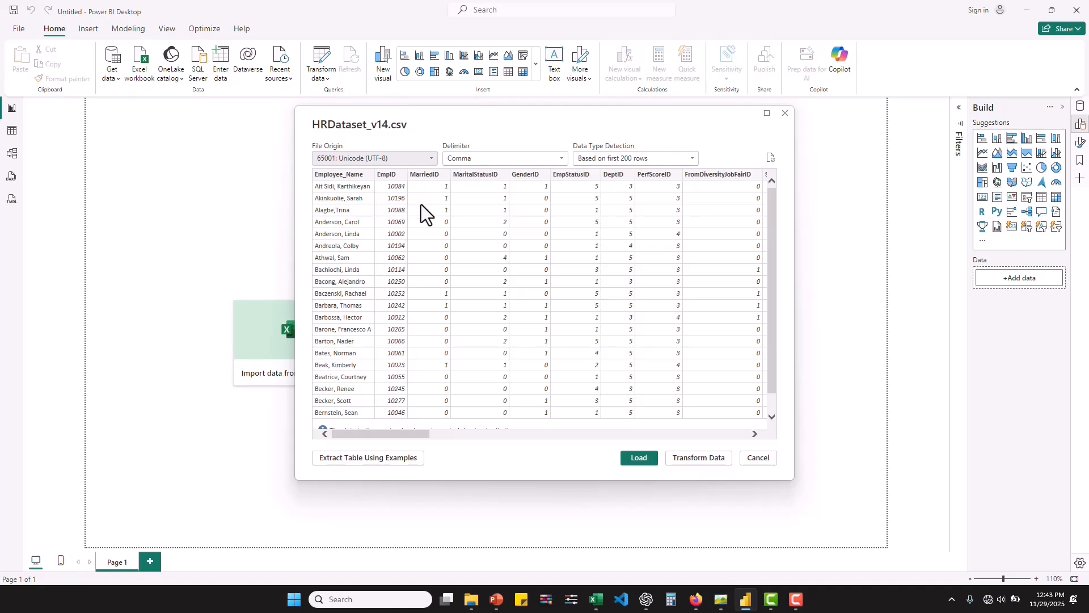
Step: Look over the HRDataset_v14.csv preview and open the data for transformation in Power Query Editor
{"action": "scroll", "coordinate": [421, 204], "scroll_direction": "down", "scroll_amount": 1}
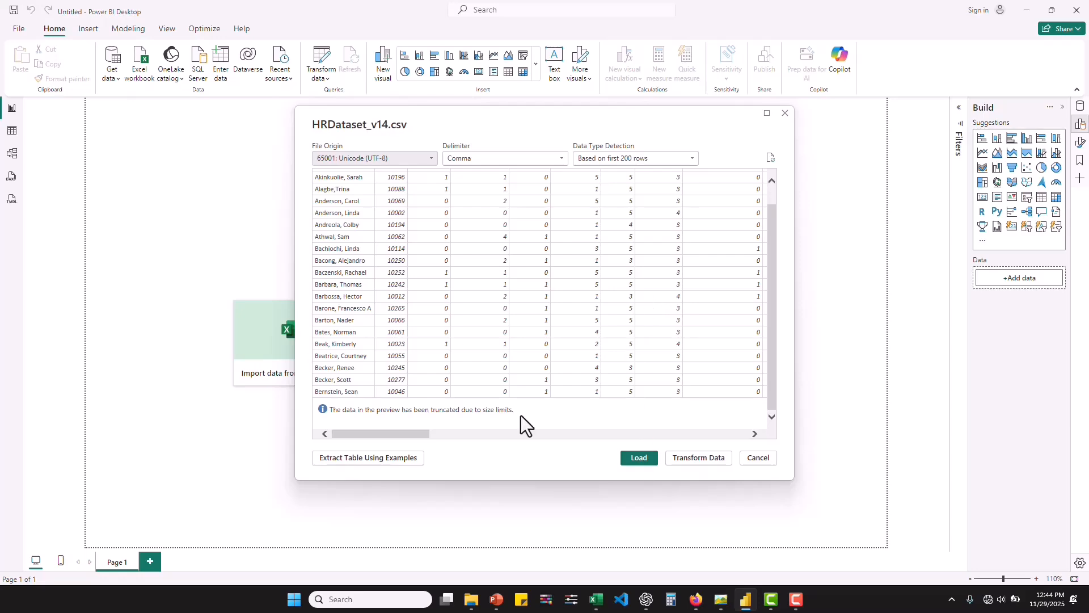
{"action": "left_click_drag", "start_coordinate": [414, 435], "coordinate": [390, 434]}
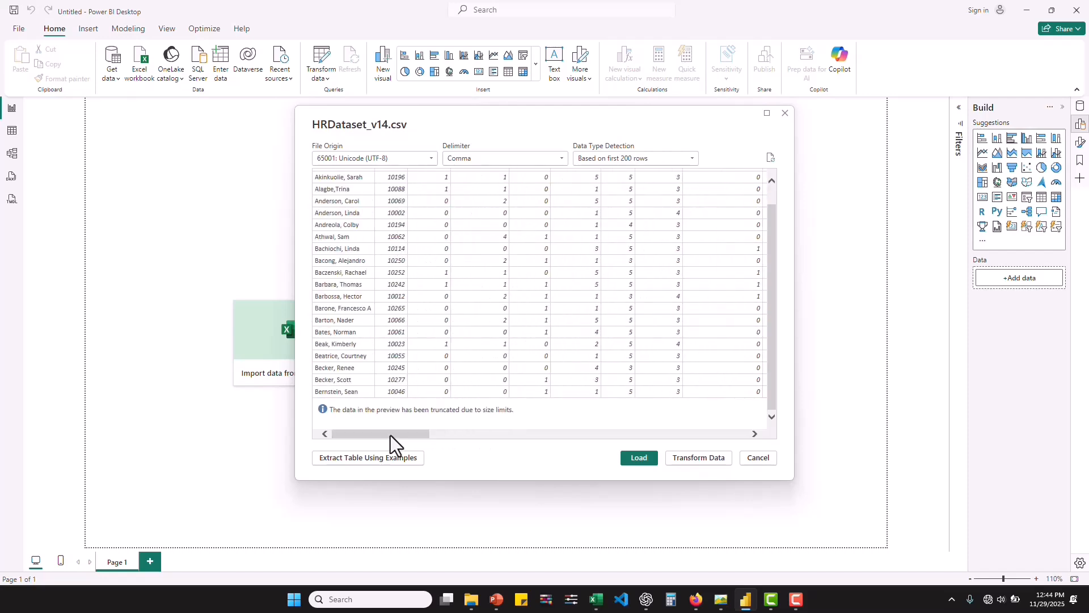
{"action": "left_click", "coordinate": [711, 458]}
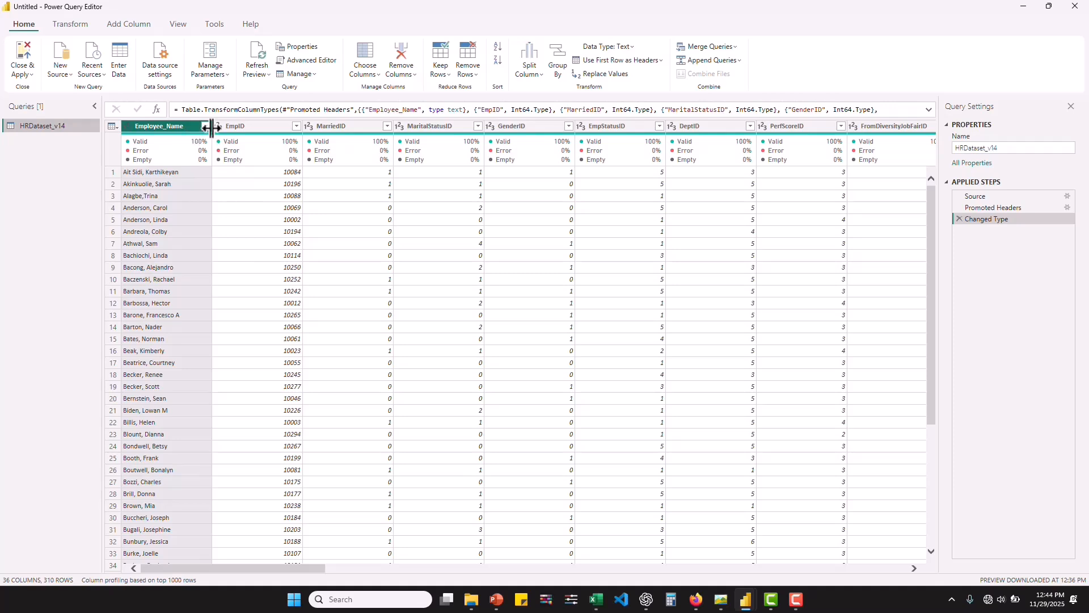
Step: Keep only the columns Employee_Name, PerfScoreID, Salary, DOB, Sex, DateofHire, DateofTermination, Department, ManagerID, PerformanceScore and EmpSatisfaction
{"action": "left_click", "coordinate": [373, 76]}
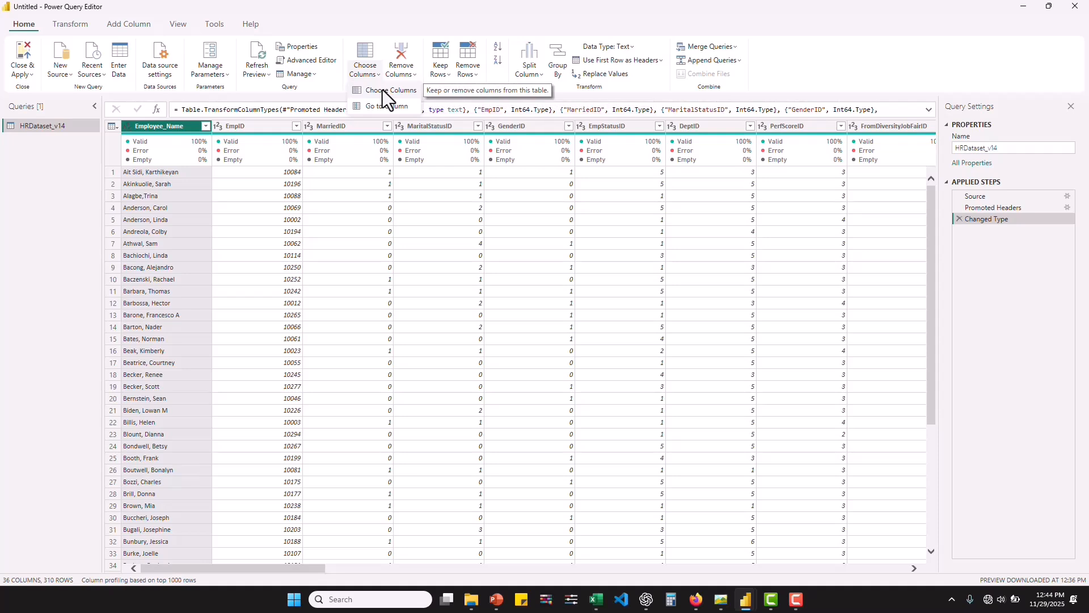
{"action": "left_click", "coordinate": [383, 89]}
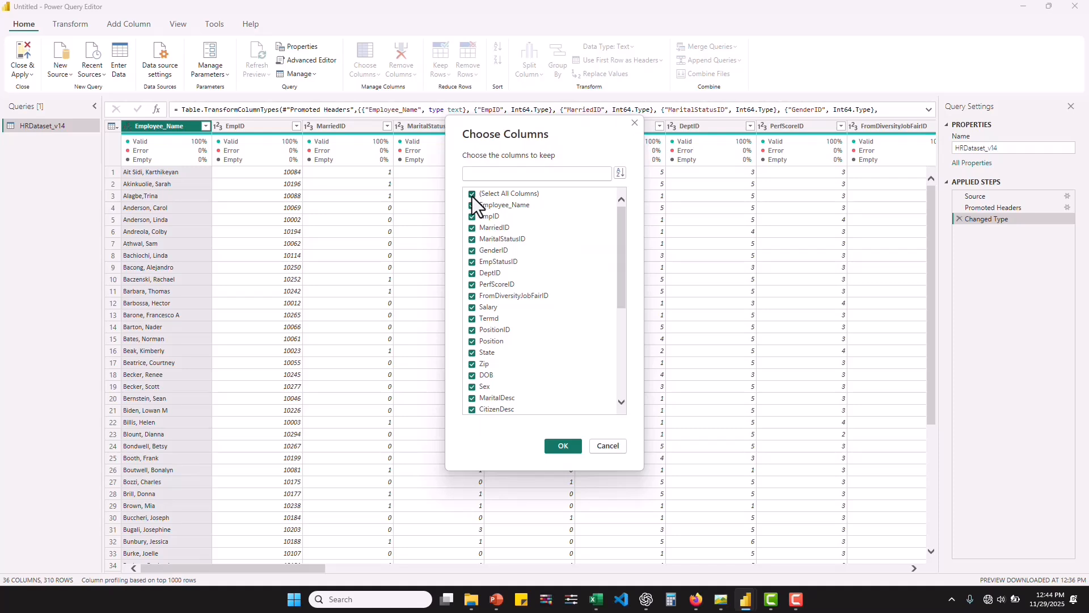
{"action": "left_click", "coordinate": [472, 194]}
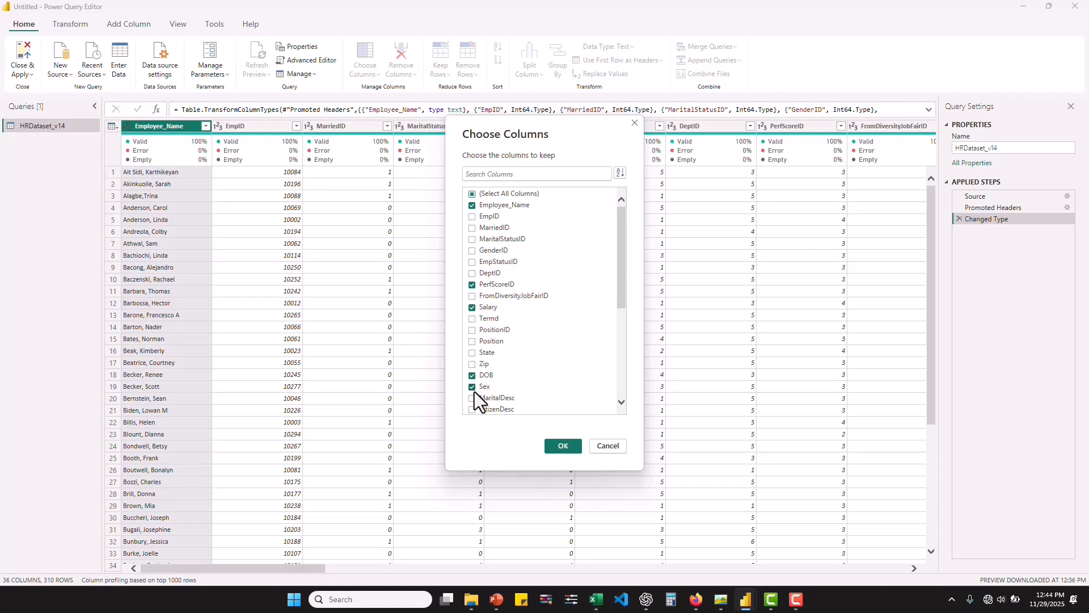
{"action": "left_click_drag", "start_coordinate": [622, 261], "coordinate": [625, 301]}
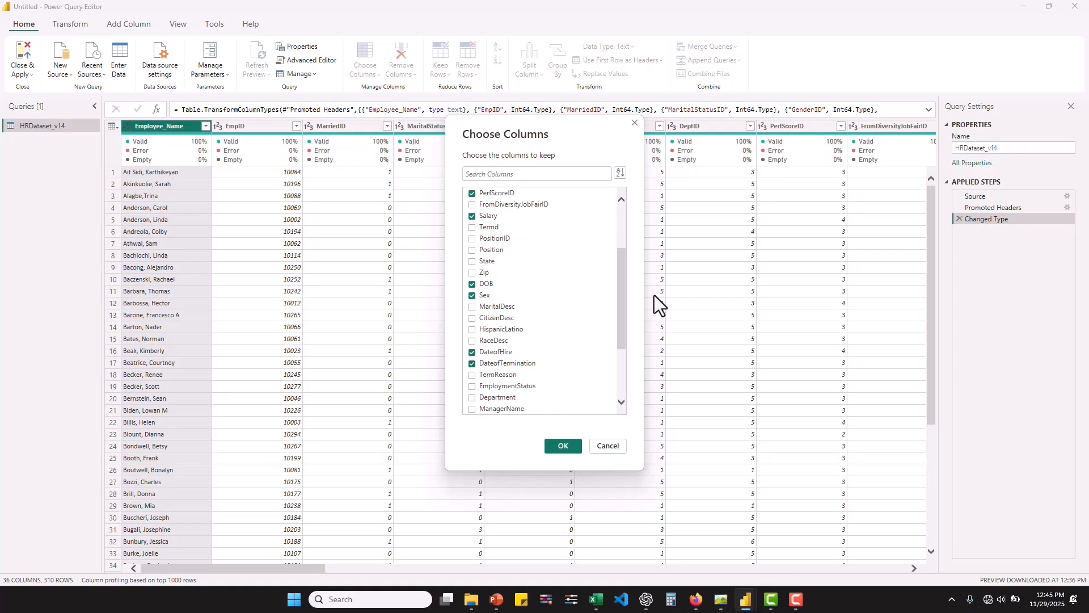
{"action": "left_click_drag", "start_coordinate": [624, 287], "coordinate": [624, 305]}
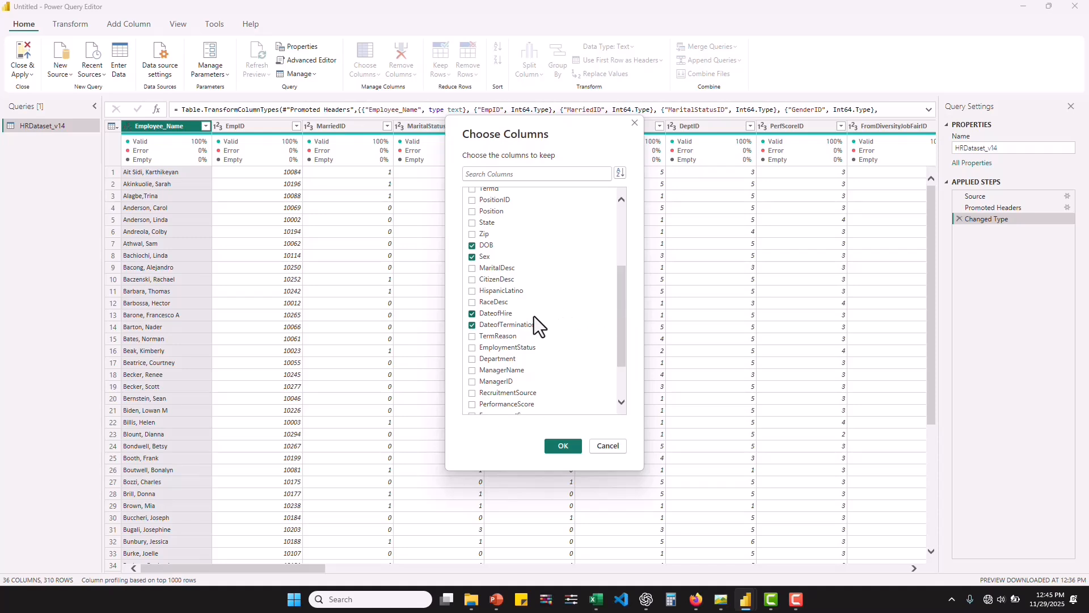
{"action": "left_click_drag", "start_coordinate": [620, 309], "coordinate": [622, 339]}
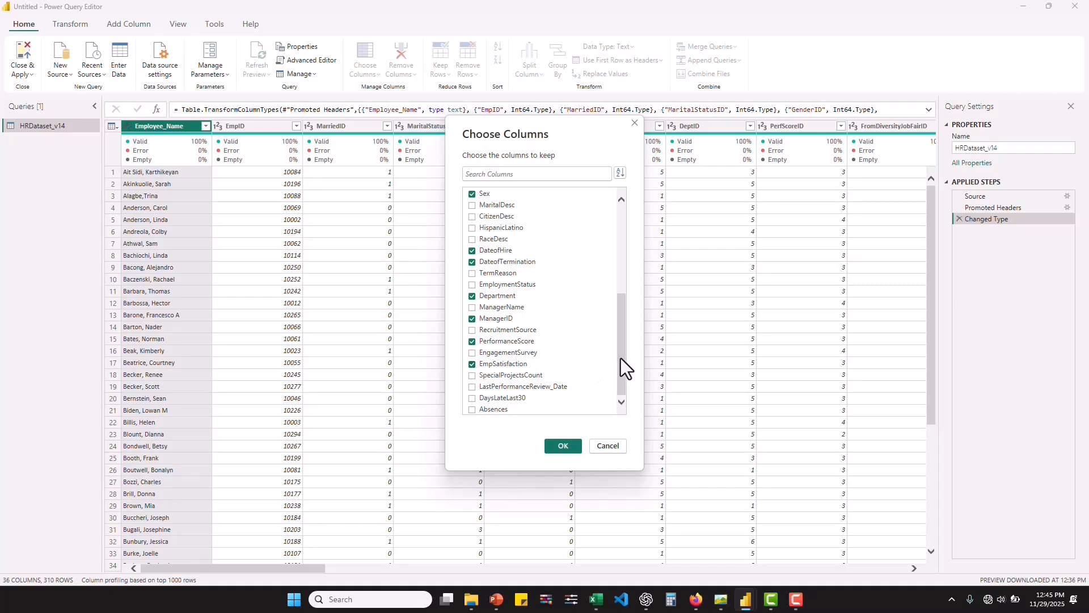
{"action": "left_click_drag", "start_coordinate": [621, 359], "coordinate": [614, 220]}
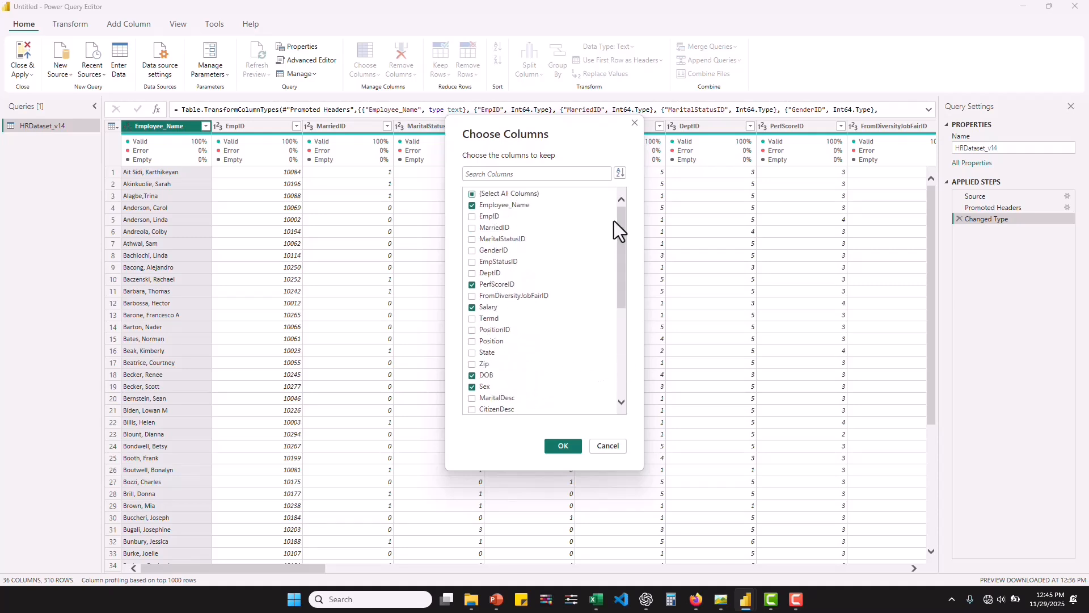
{"action": "left_click", "coordinate": [571, 444]}
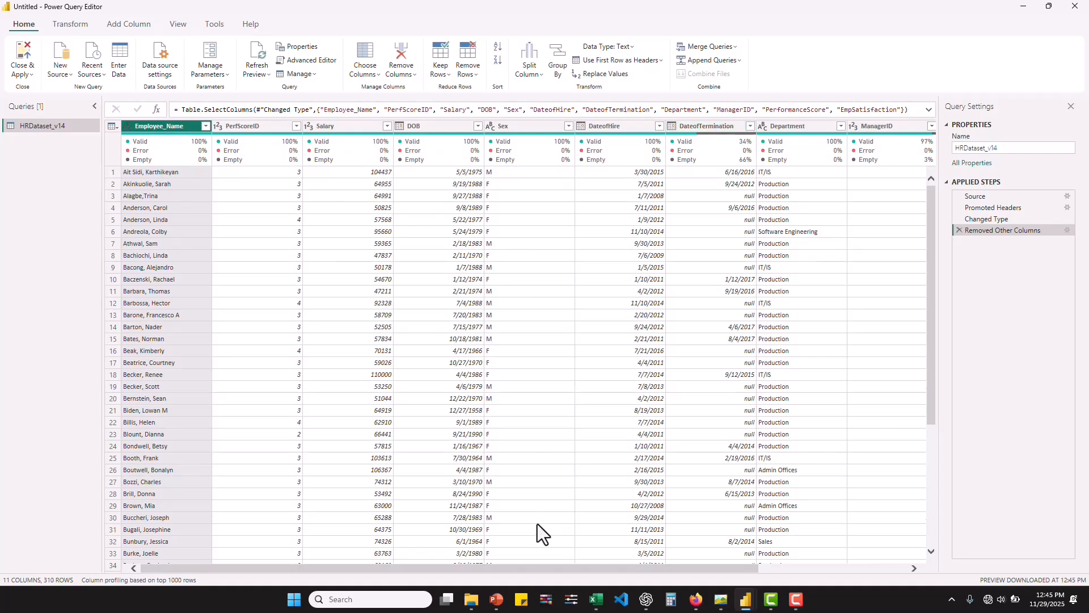
{"action": "left_click_drag", "start_coordinate": [561, 570], "coordinate": [636, 568]}
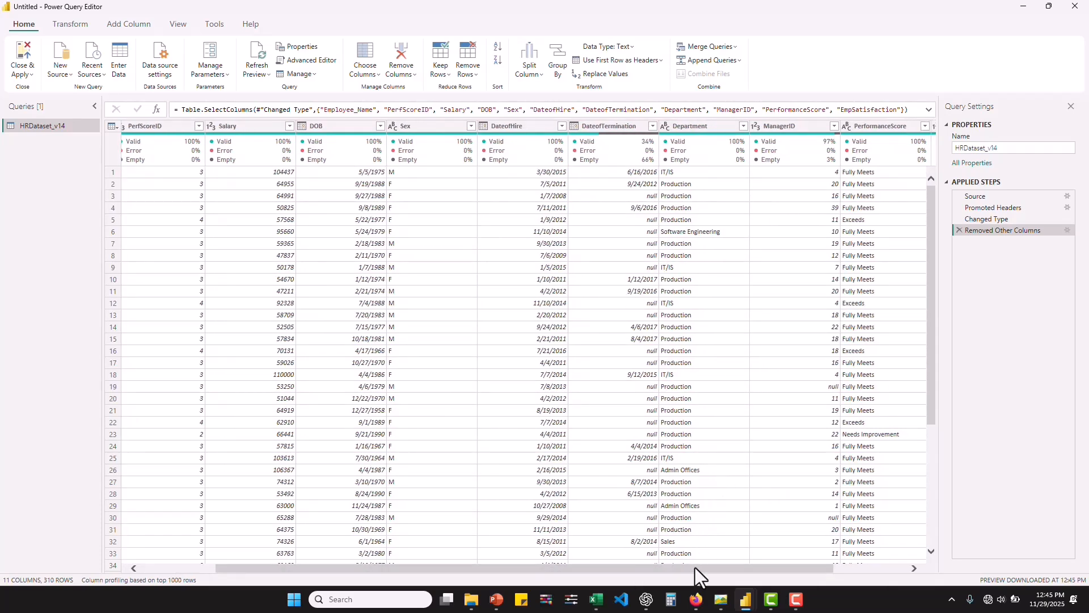
{"action": "left_click_drag", "start_coordinate": [695, 570], "coordinate": [731, 568]}
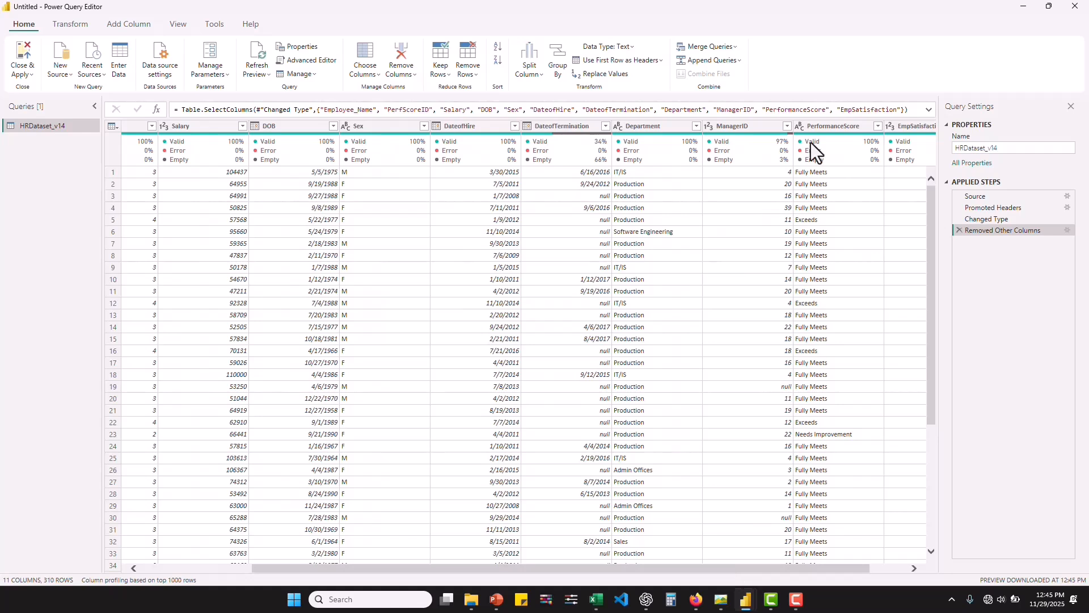
Step: Edit the Removed Other Columns step so that PerformanceScore is no longer among the kept columns
{"action": "left_click", "coordinate": [1067, 230]}
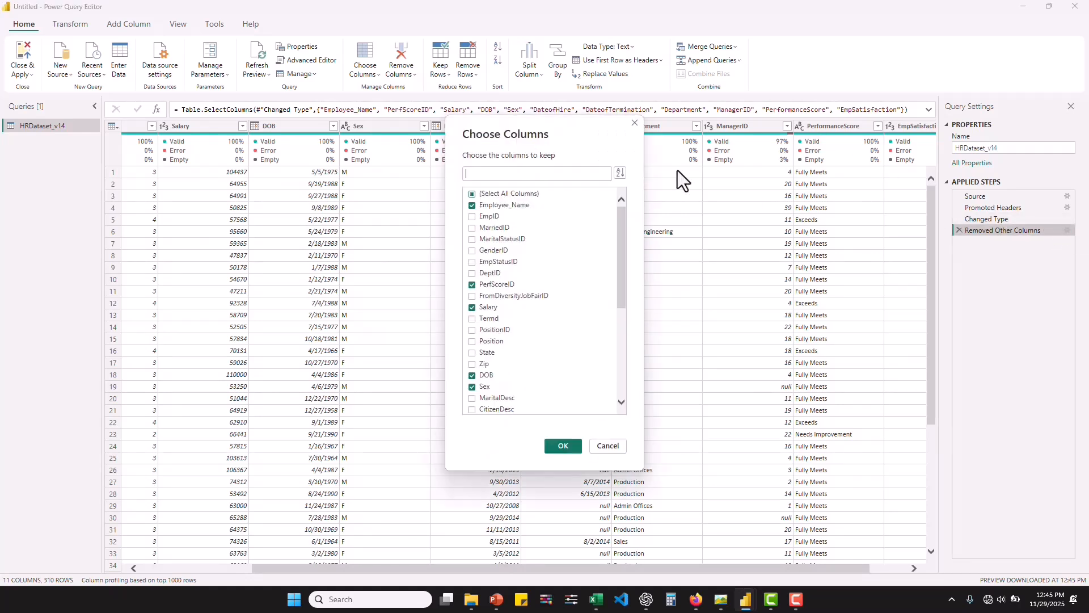
{"action": "scroll", "coordinate": [483, 271], "scroll_direction": "down", "scroll_amount": 5}
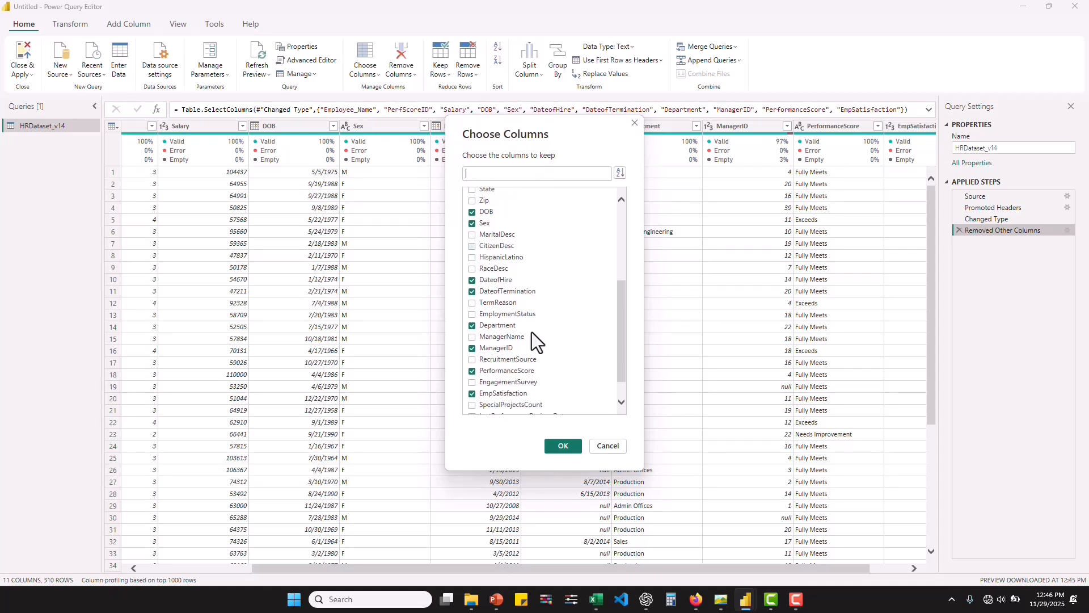
{"action": "scroll", "coordinate": [542, 335], "scroll_direction": "down", "scroll_amount": 1}
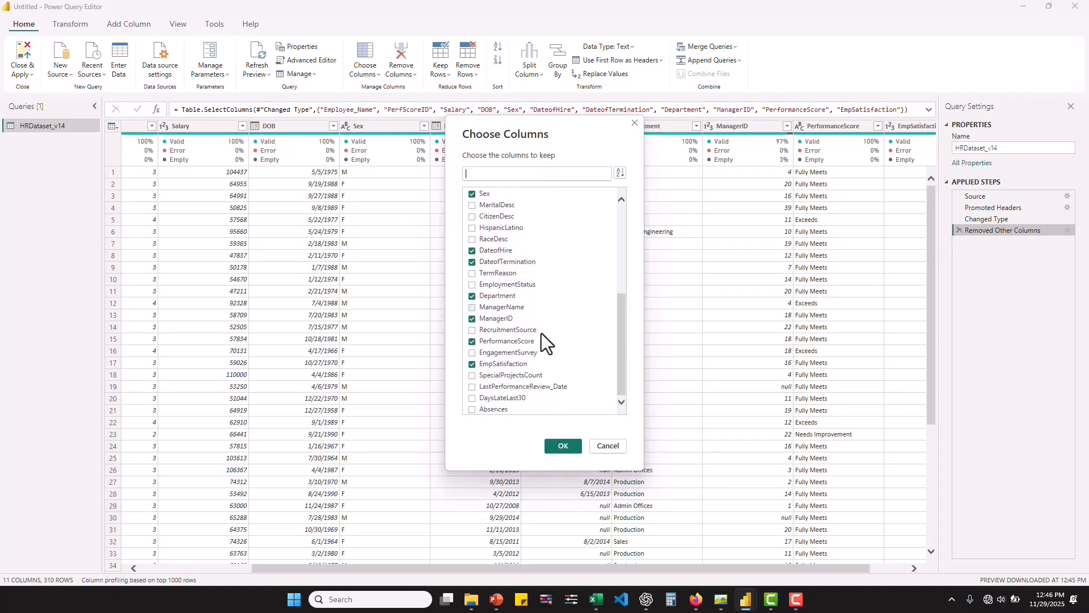
{"action": "left_click", "coordinate": [471, 342]}
{"action": "left_click", "coordinate": [562, 446]}
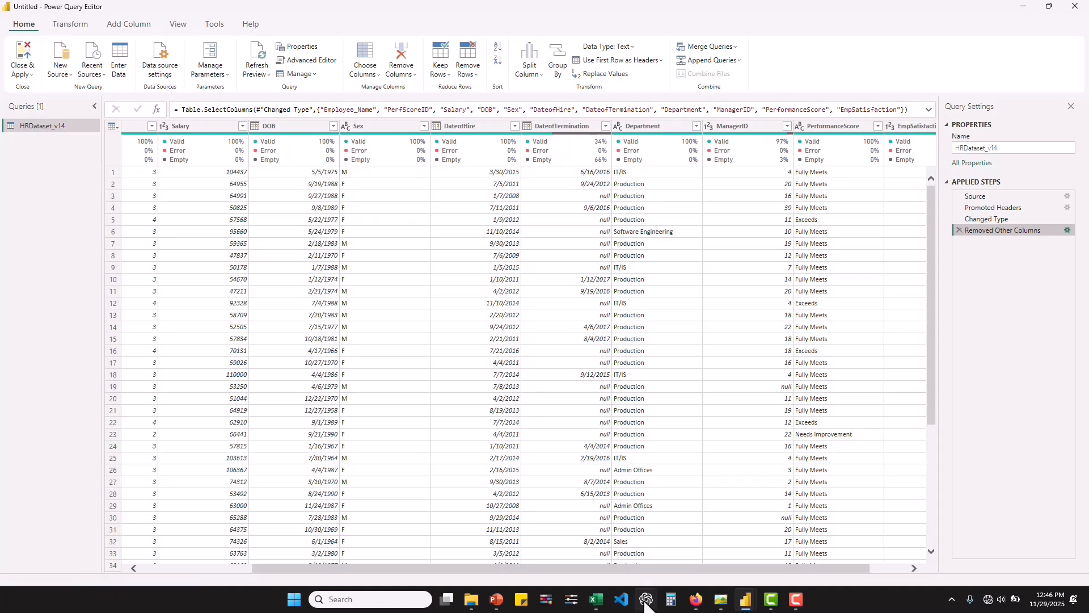
{"action": "mouse_move", "coordinate": [646, 599]}
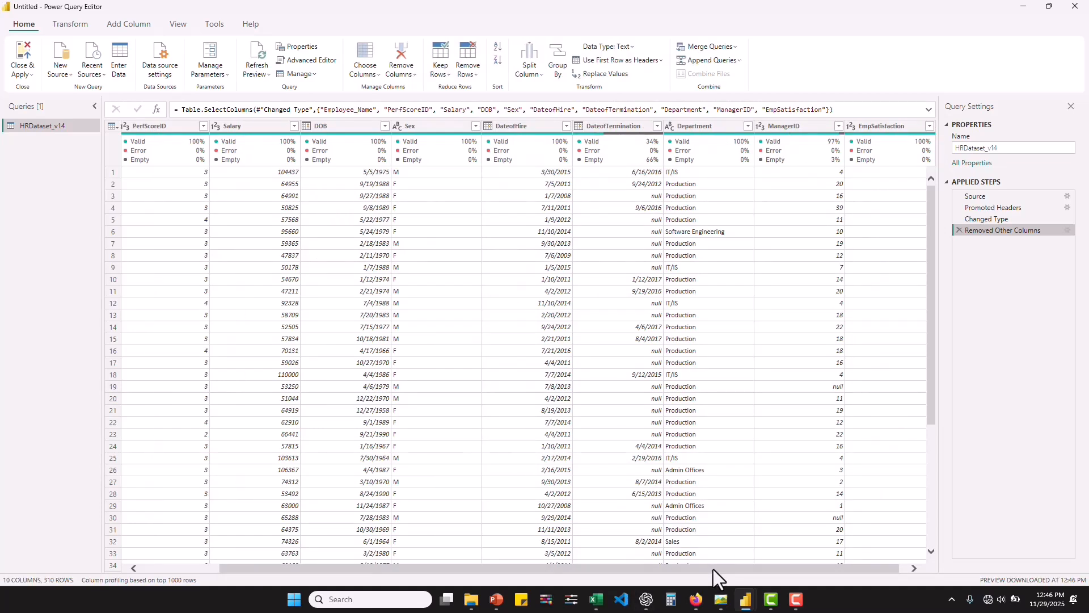
{"action": "left_click_drag", "start_coordinate": [750, 568], "coordinate": [768, 567]}
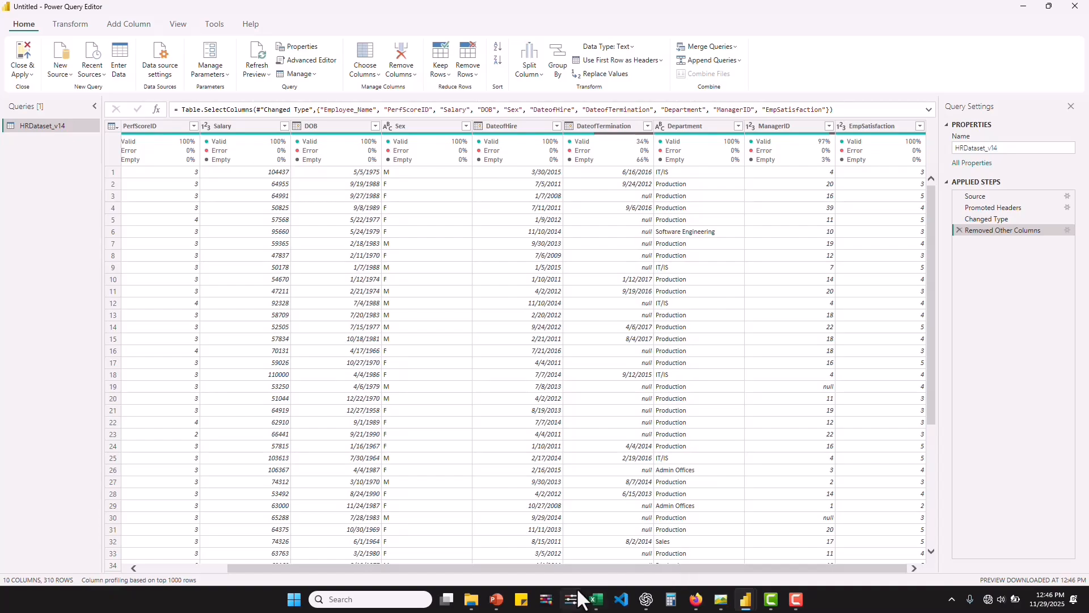
Step: Switch to the HR dashboard reference picture to check which fields its visuals need, and return to Power Query Editor
{"action": "left_click", "coordinate": [720, 599]}
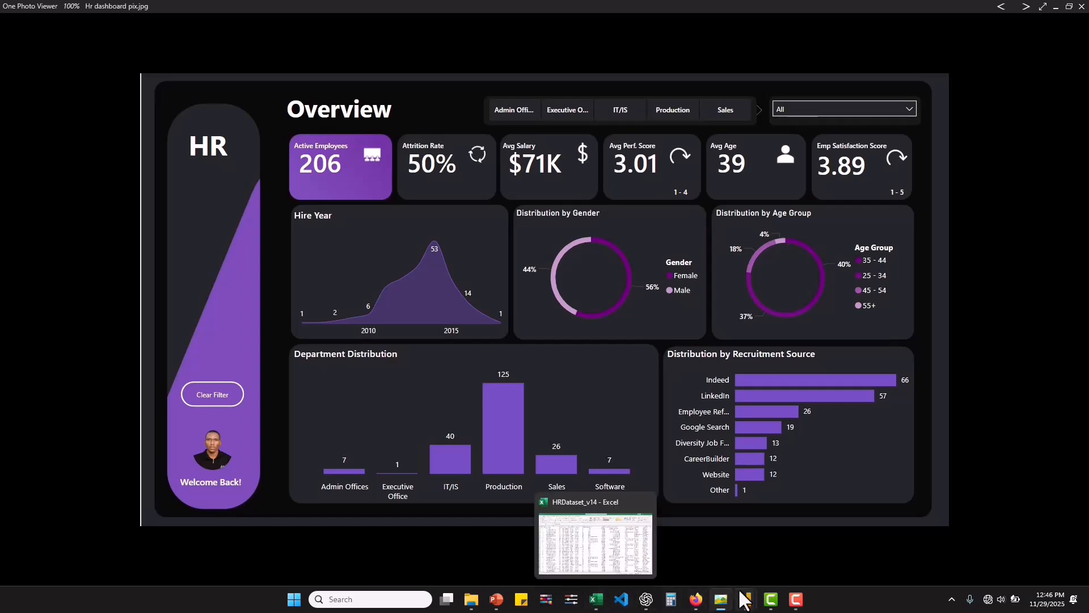
{"action": "mouse_move", "coordinate": [746, 599]}
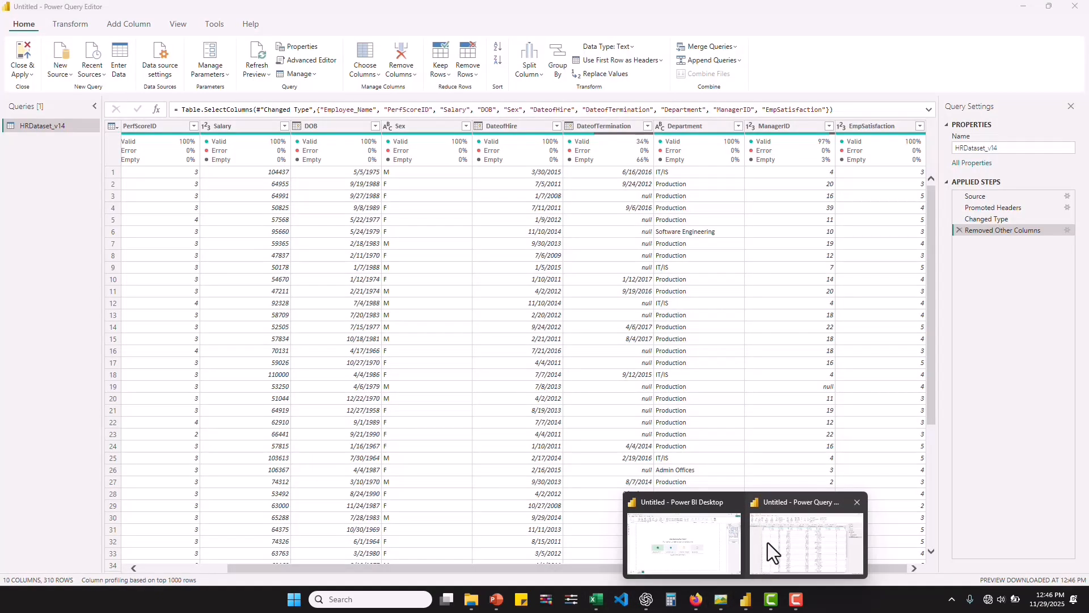
{"action": "left_click", "coordinate": [768, 543]}
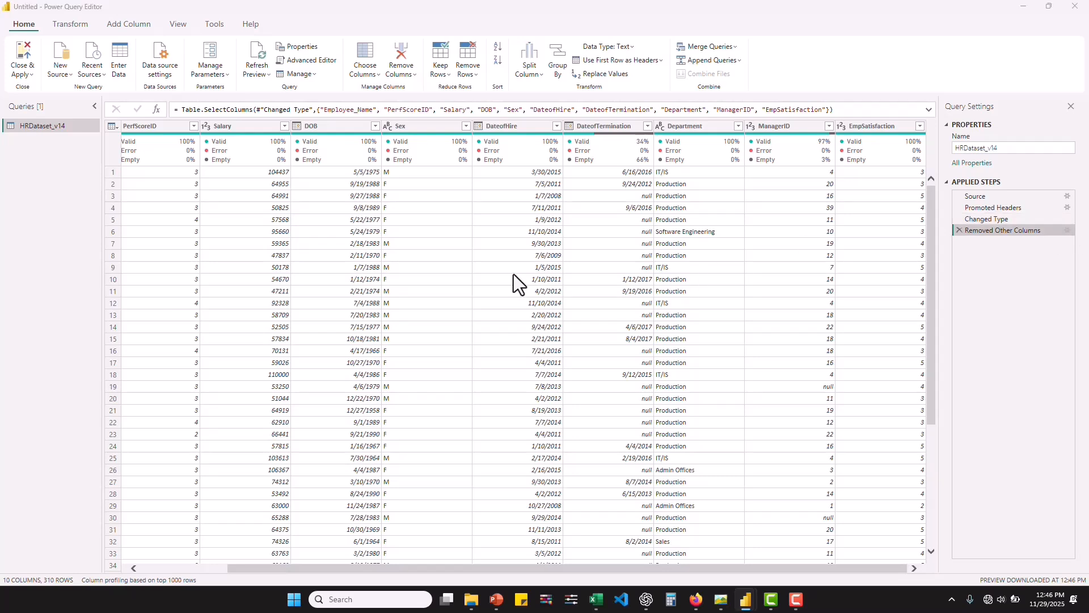
Step: Add RecruitmentSource to the columns kept by the Removed Other Columns step, and close Power Query Editor with the changes applied
{"action": "scroll", "coordinate": [530, 359], "scroll_direction": "down", "scroll_amount": 6}
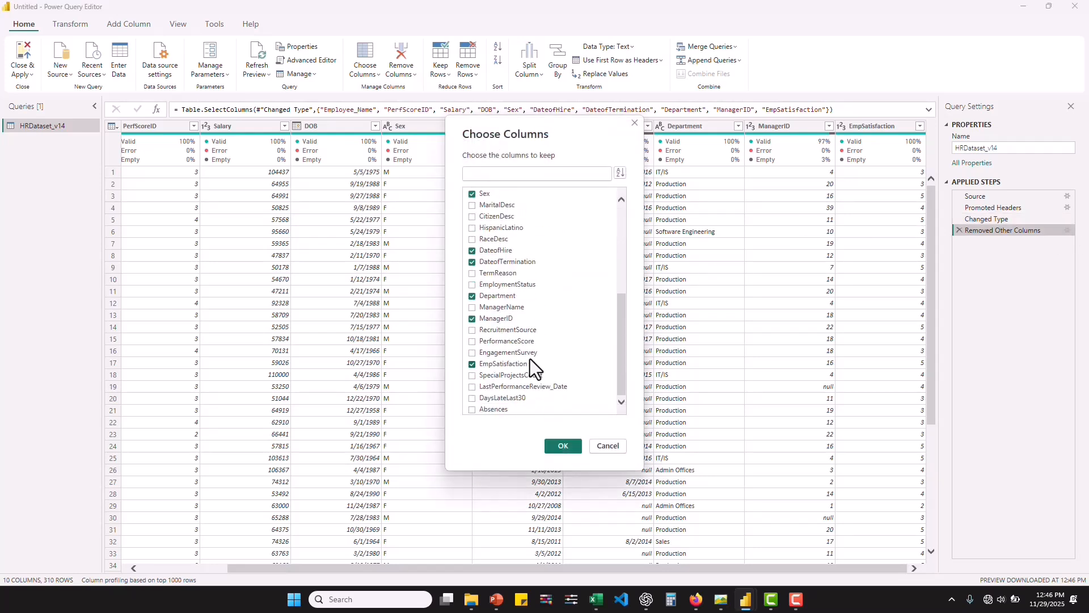
{"action": "left_click", "coordinate": [472, 330]}
{"action": "left_click", "coordinate": [563, 445]}
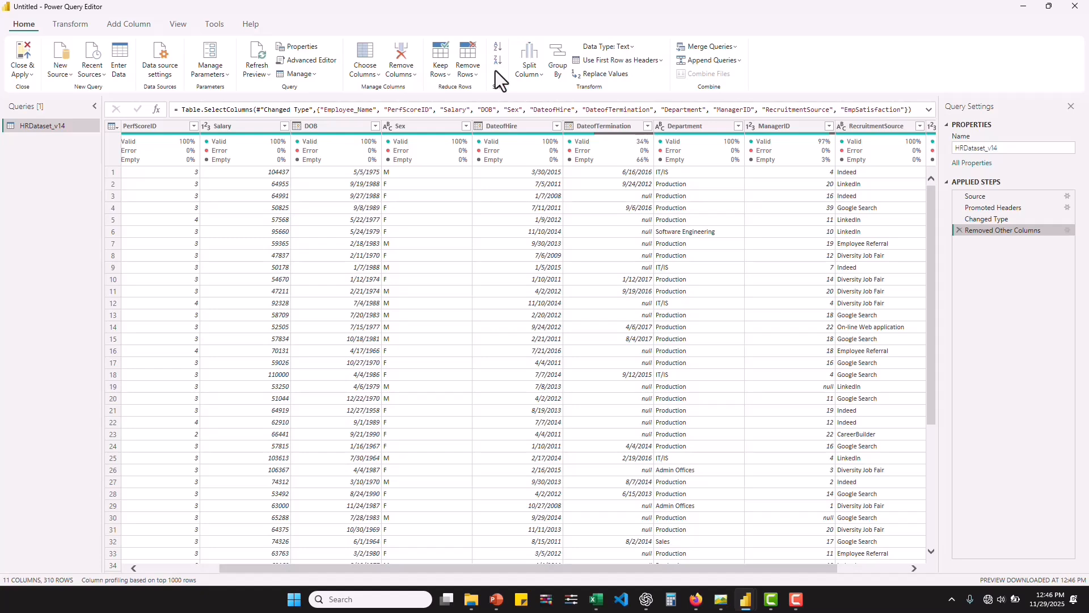
{"action": "left_click", "coordinate": [25, 74]}
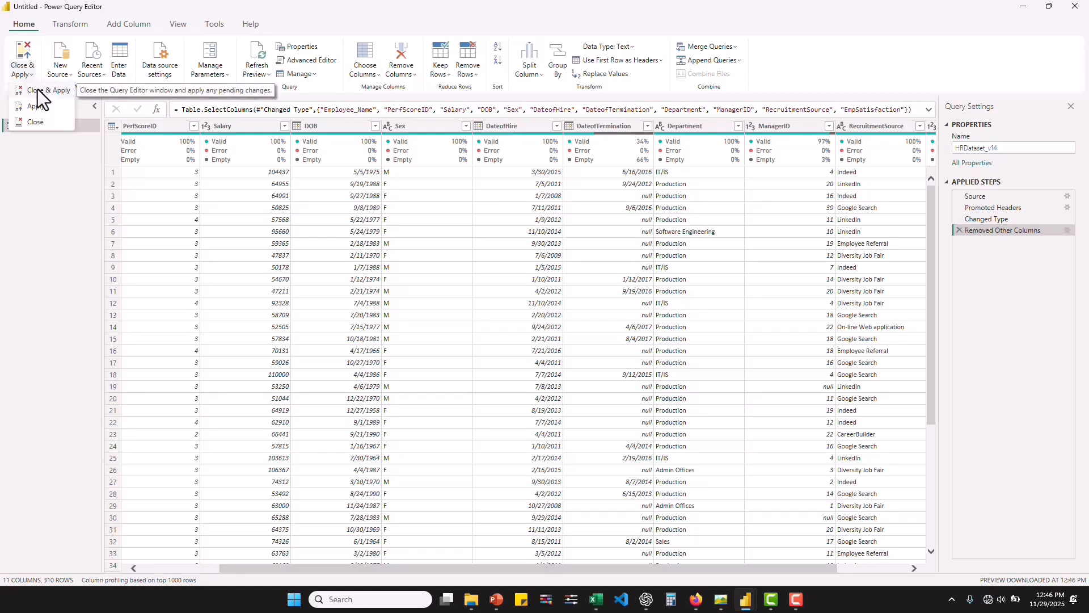
{"action": "left_click", "coordinate": [37, 90]}
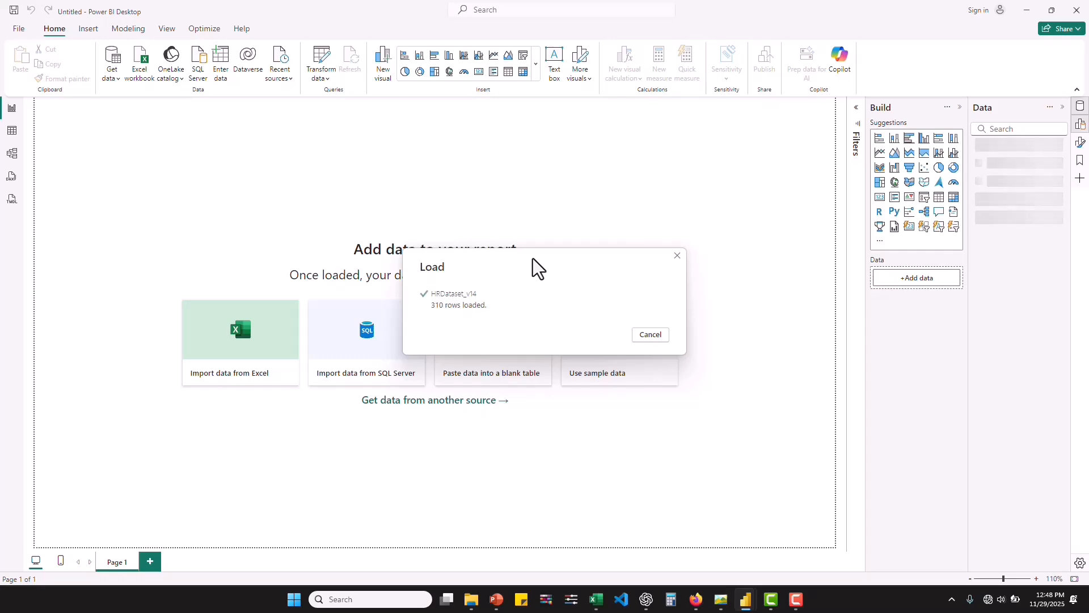
Step: Review the KPI cards and charts in the HR dashboard reference picture and return to Power BI Desktop
{"action": "key", "text": "alt+Tab"}
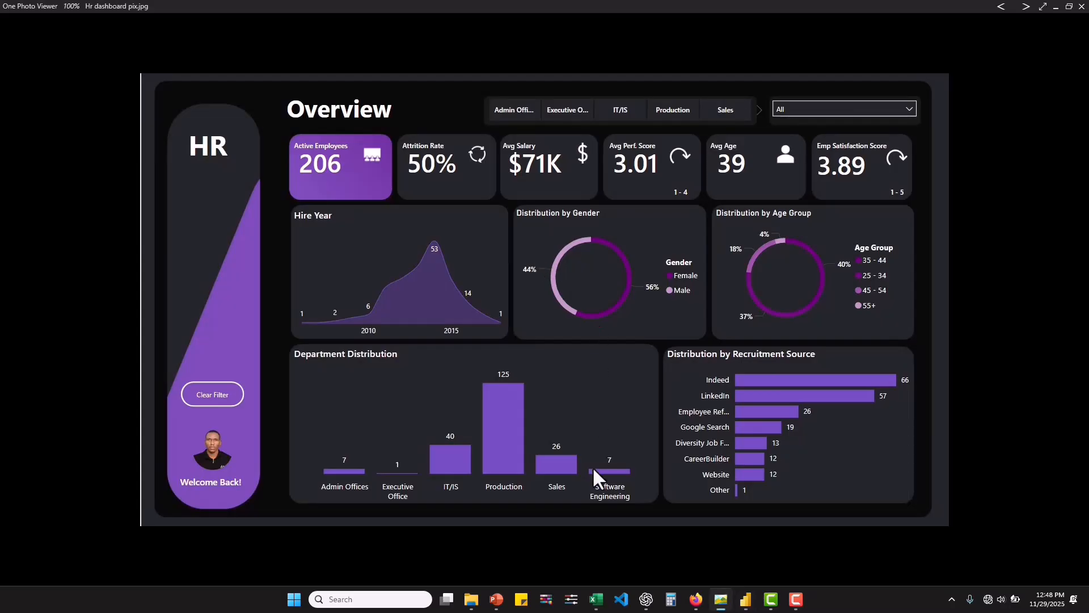
{"action": "key", "text": "alt+Tab"}
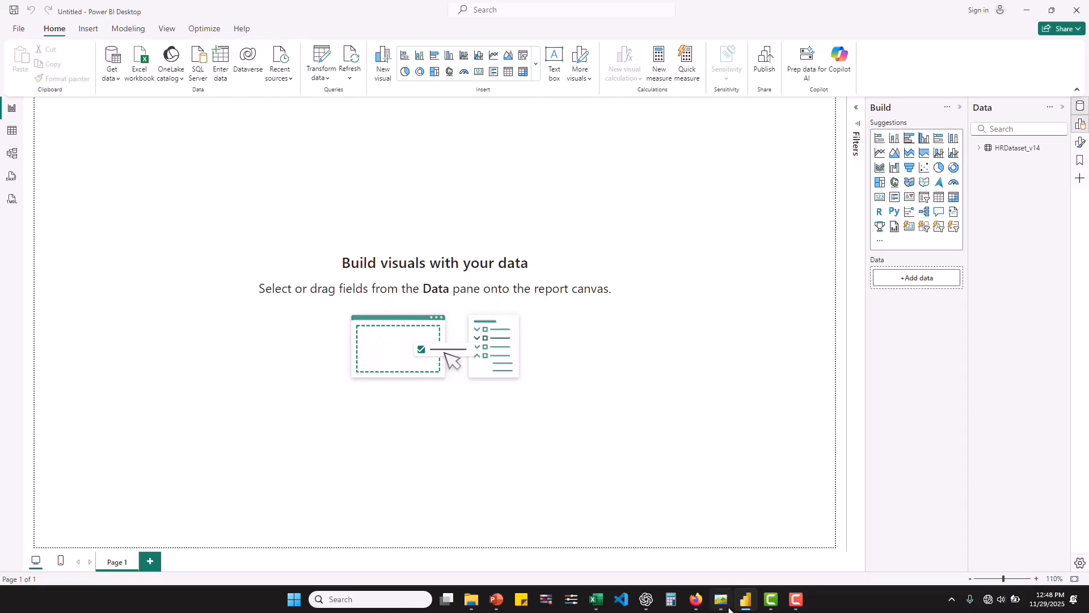
{"action": "mouse_move", "coordinate": [725, 603]}
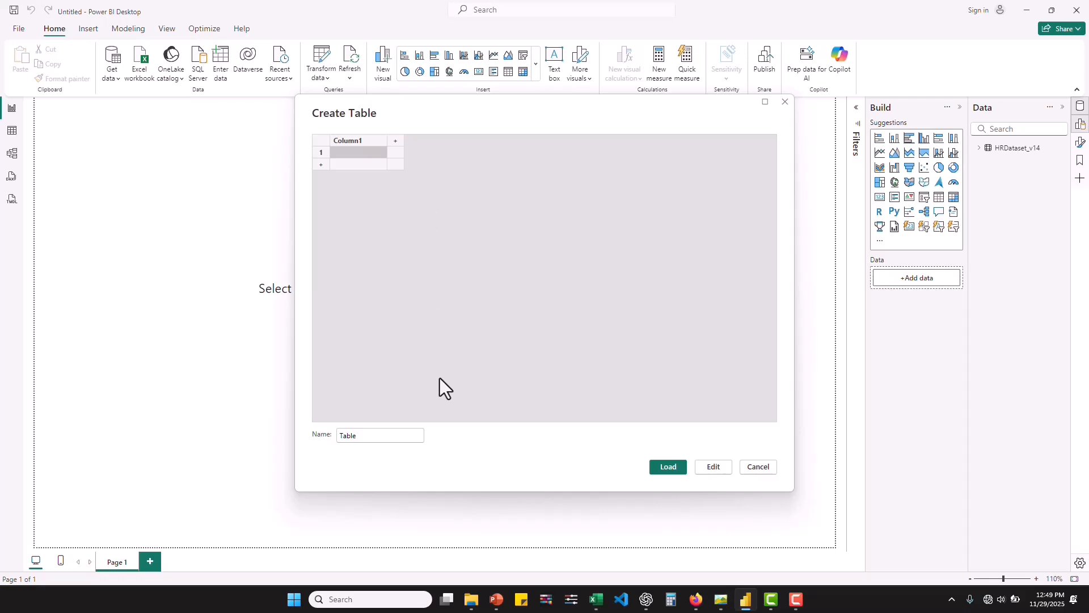
Step: Name the new empty table KPI measures and load it into the model
{"action": "left_click", "coordinate": [380, 436]}
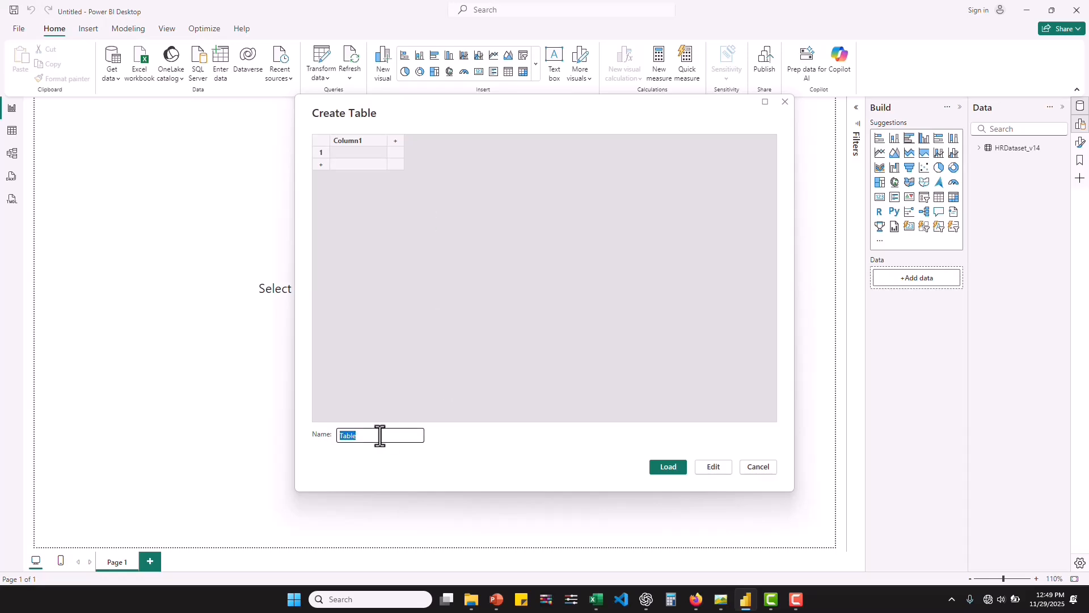
{"action": "type", "text": "KPI measures"}
{"action": "left_click", "coordinate": [678, 469]}
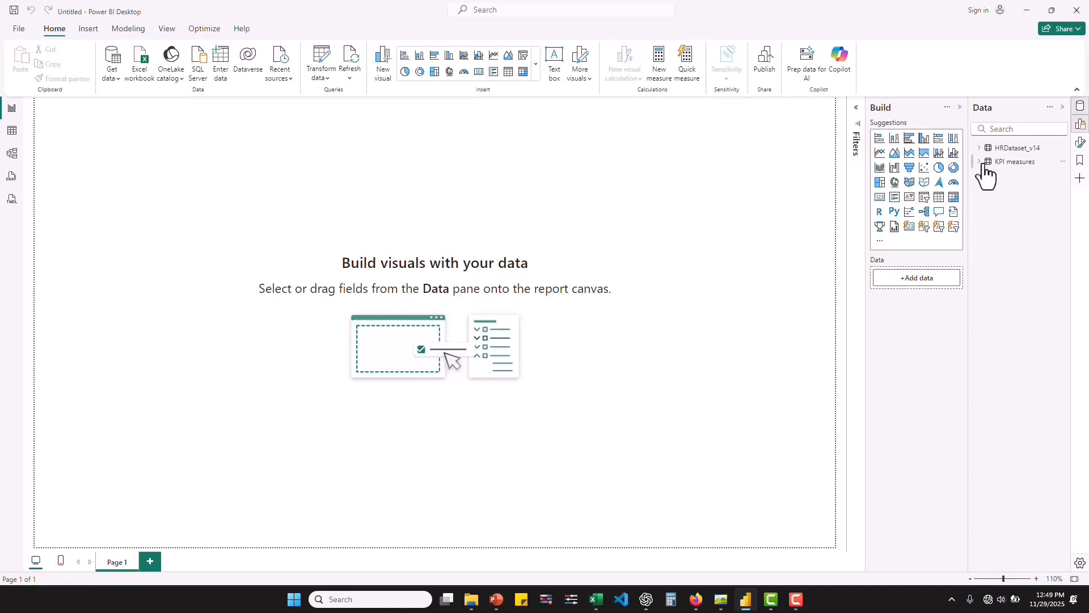
Step: Create a new measure in the KPI measures table and name it Active Employees
{"action": "left_click", "coordinate": [1010, 164]}
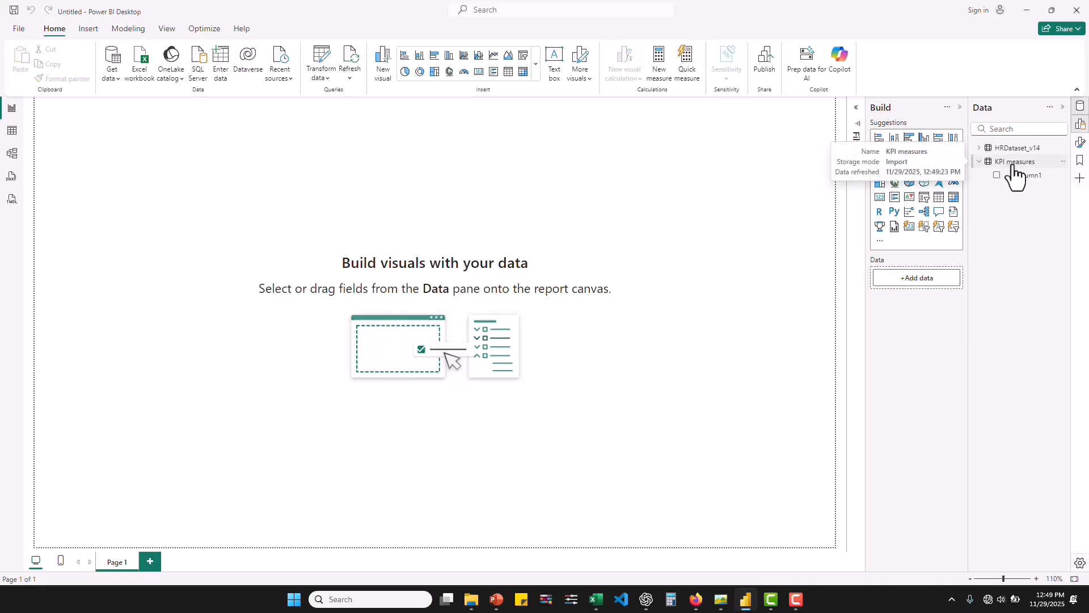
{"action": "right_click", "coordinate": [1013, 166]}
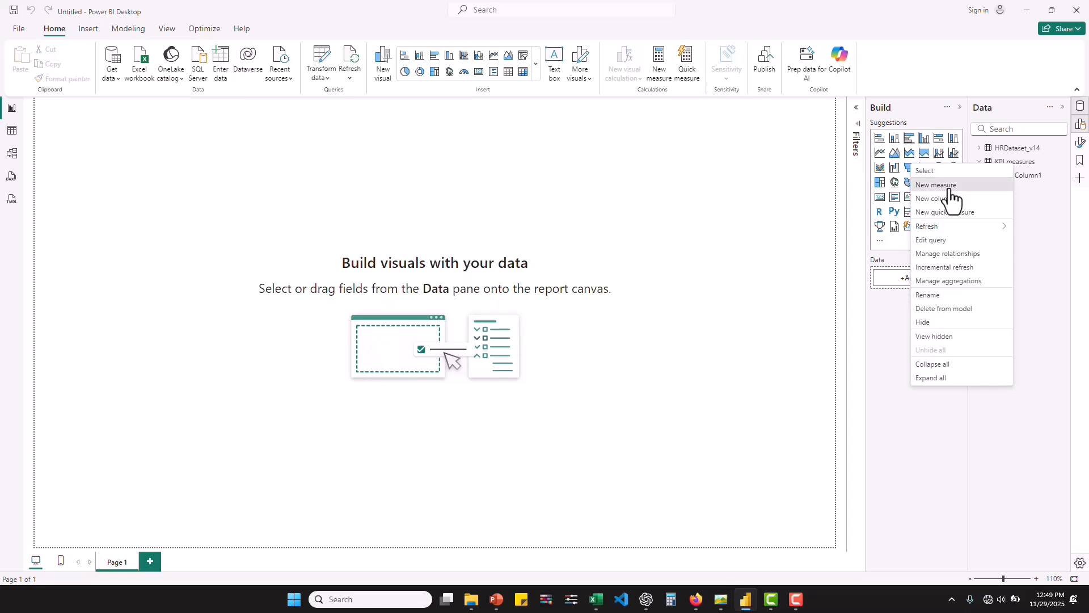
{"action": "left_click", "coordinate": [950, 187]}
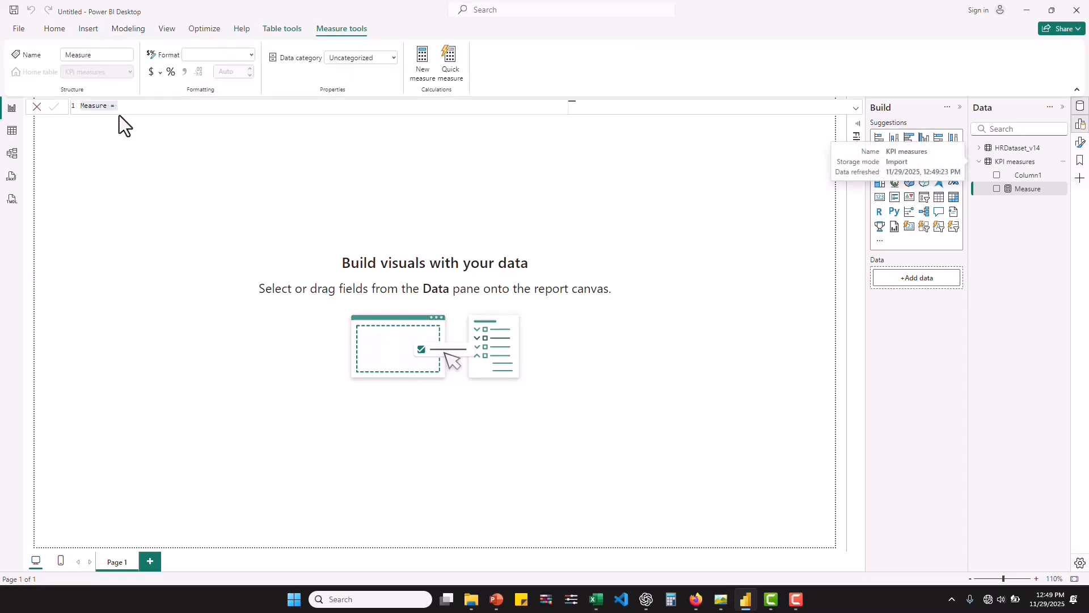
{"action": "key", "text": "BackSpace"}
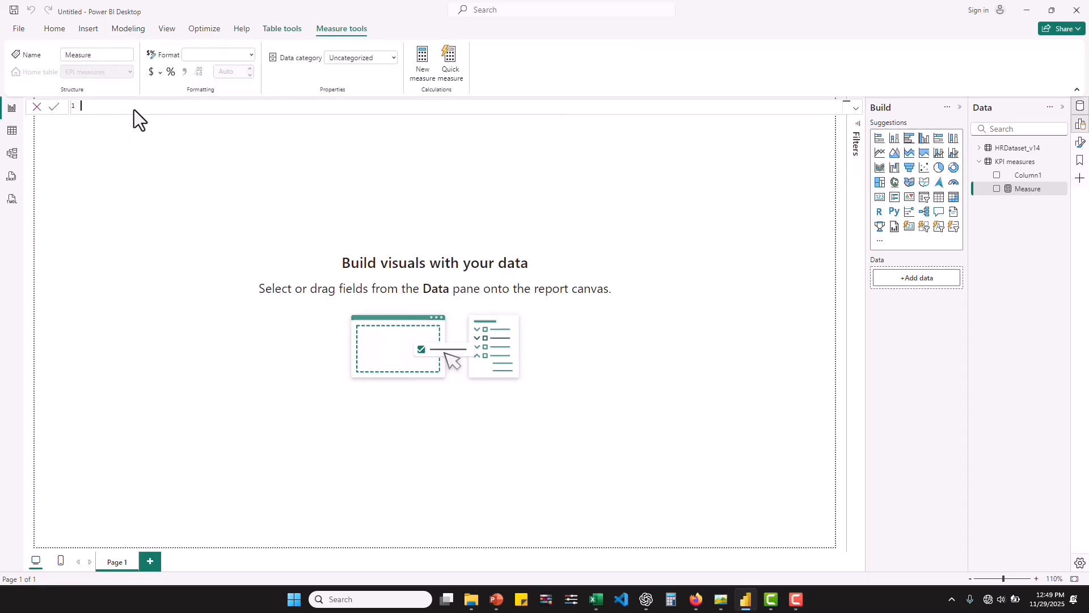
{"action": "type", "text": "Active Employees ="}
Step: Begin the Active Employees formula with CALCULATE(DISTINCTCOUNT(HRDataset_v14[Employee_Name]), leaving it open for a filter argument
{"action": "type", "text": "CA"}
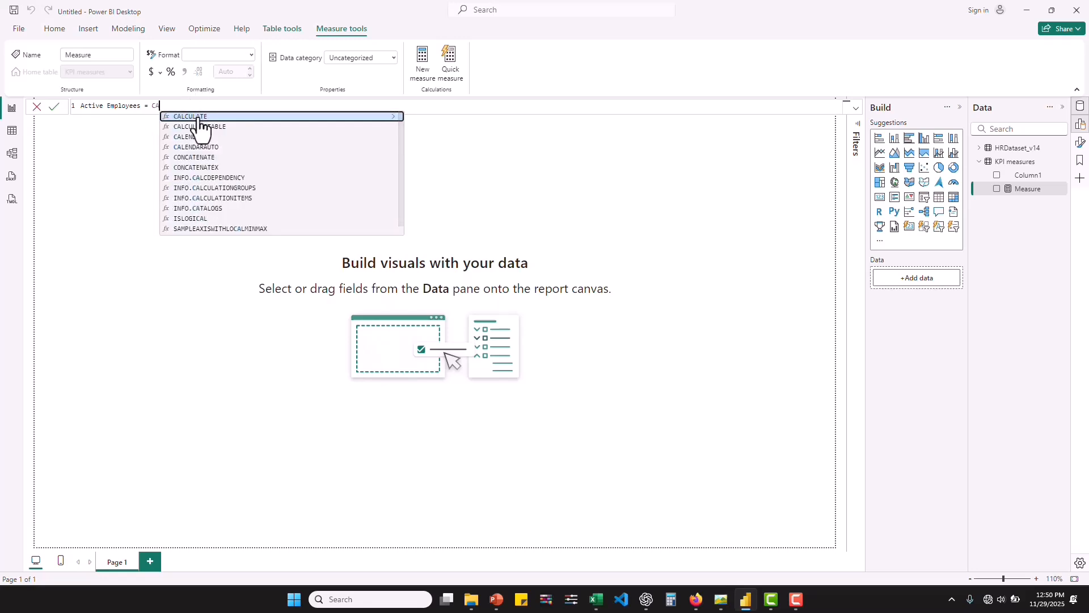
{"action": "left_click", "coordinate": [199, 117]}
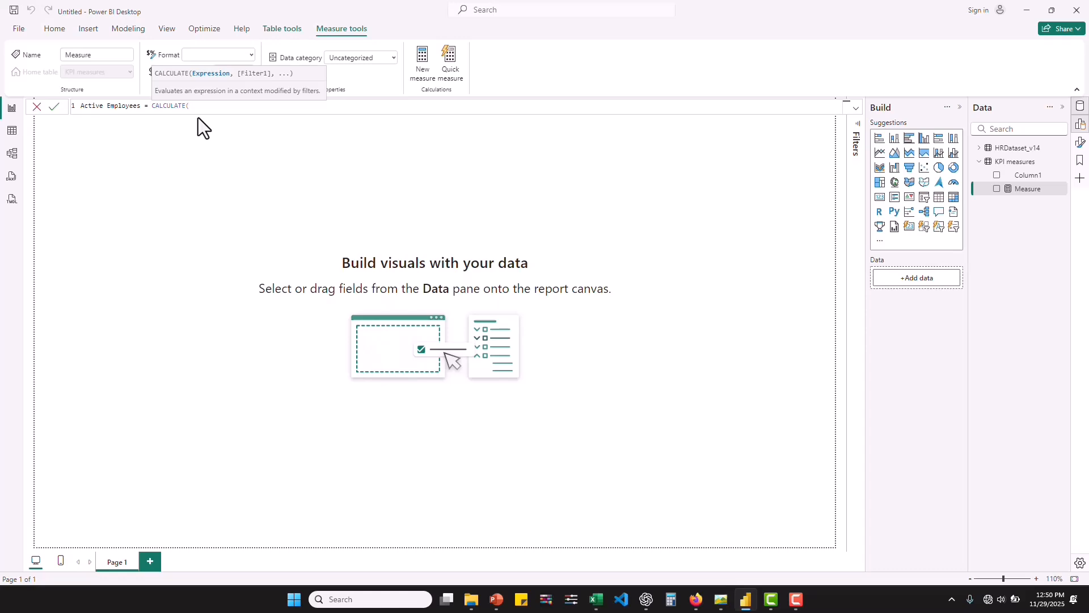
{"action": "type", "text": "DI"}
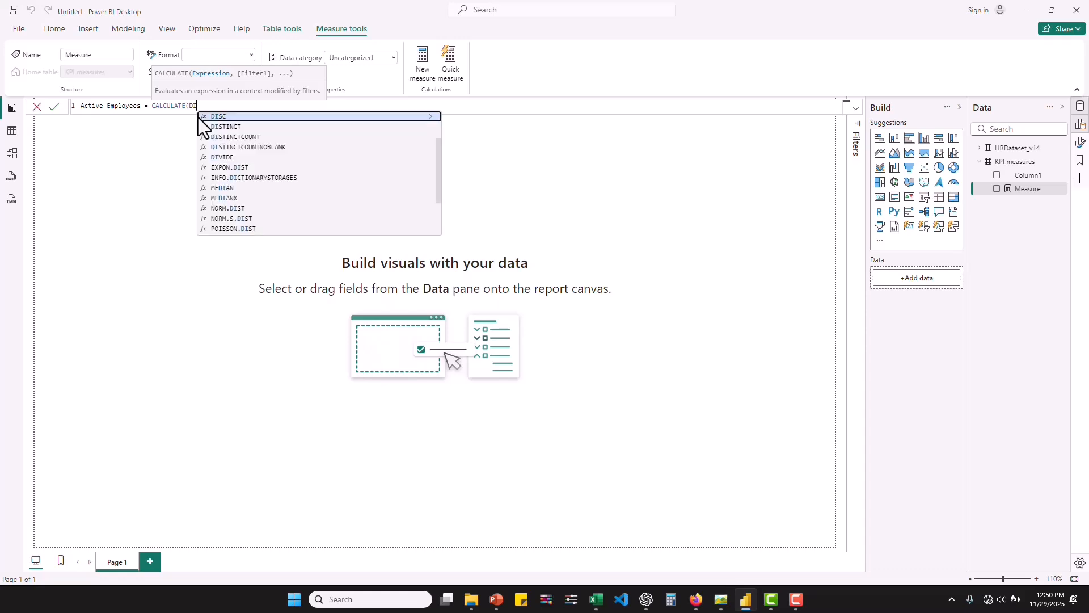
{"action": "type", "text": "STINCT"}
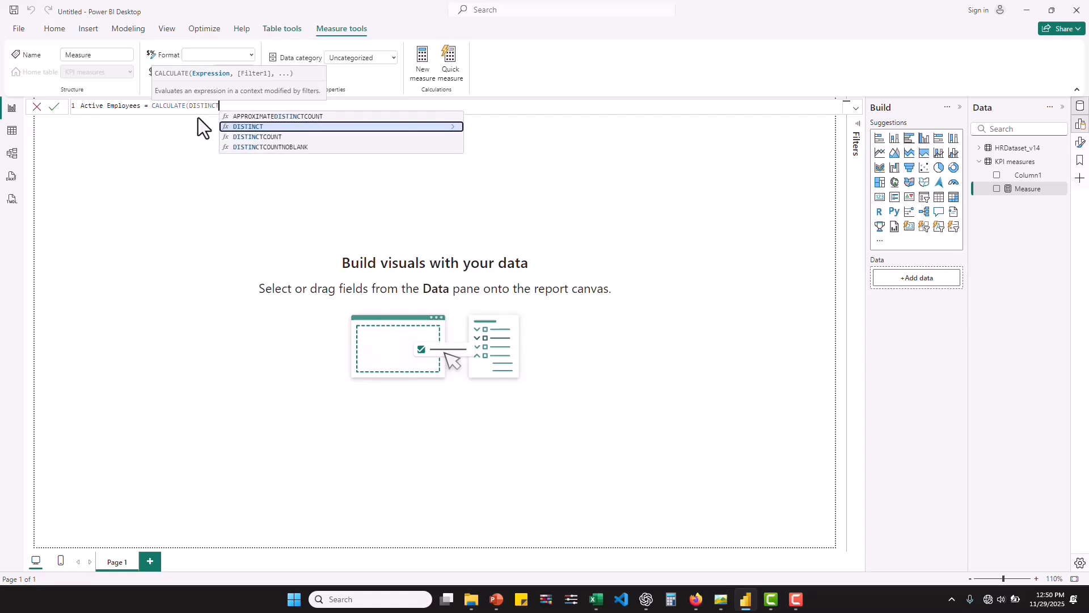
{"action": "left_click", "coordinate": [255, 137]}
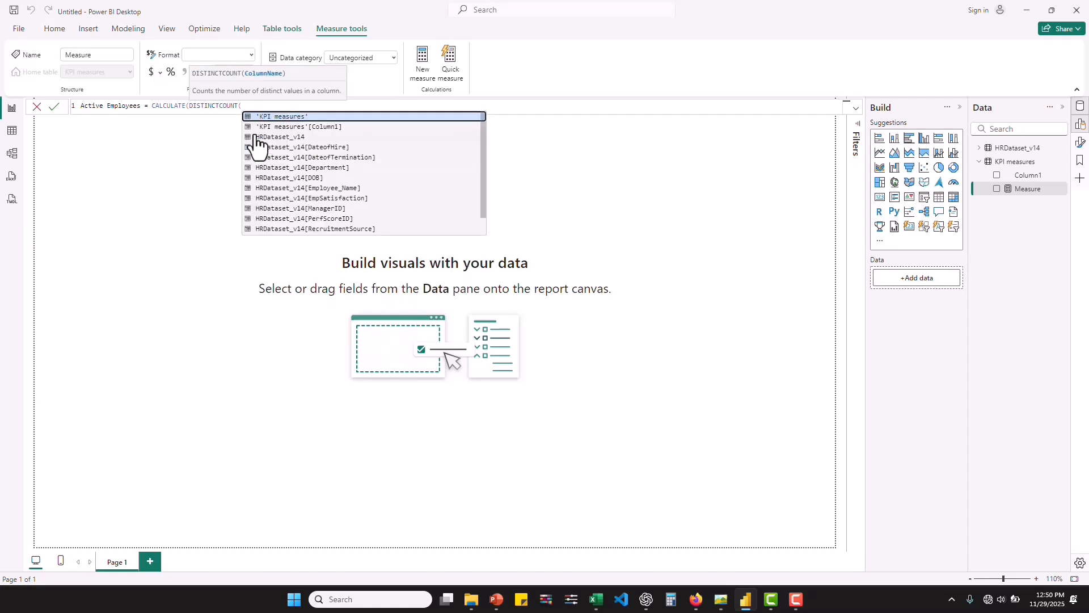
{"action": "type", "text": "EMPLO"}
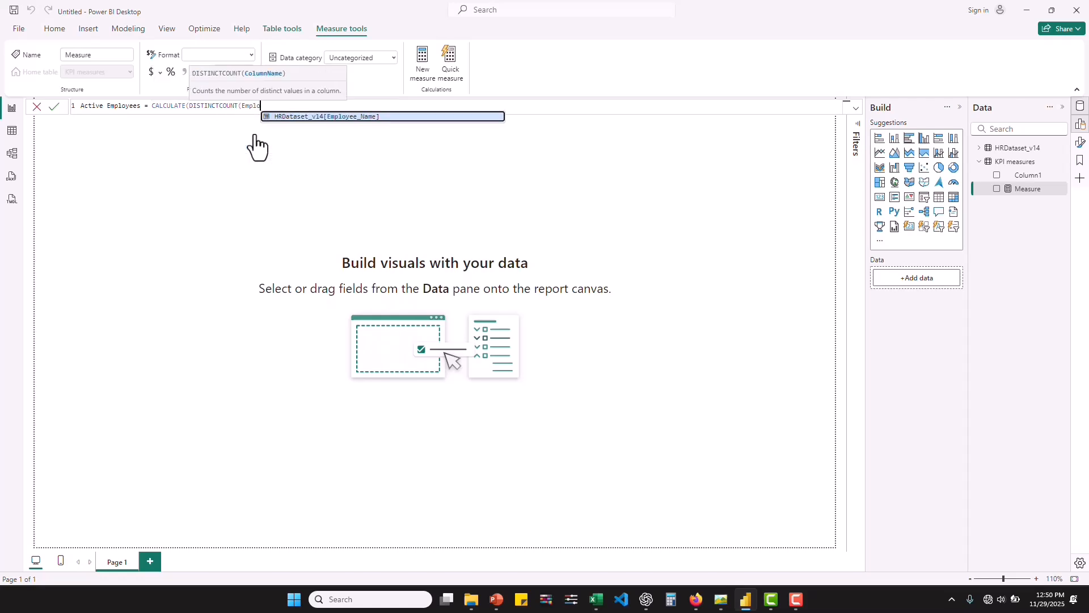
{"action": "left_click", "coordinate": [344, 117]}
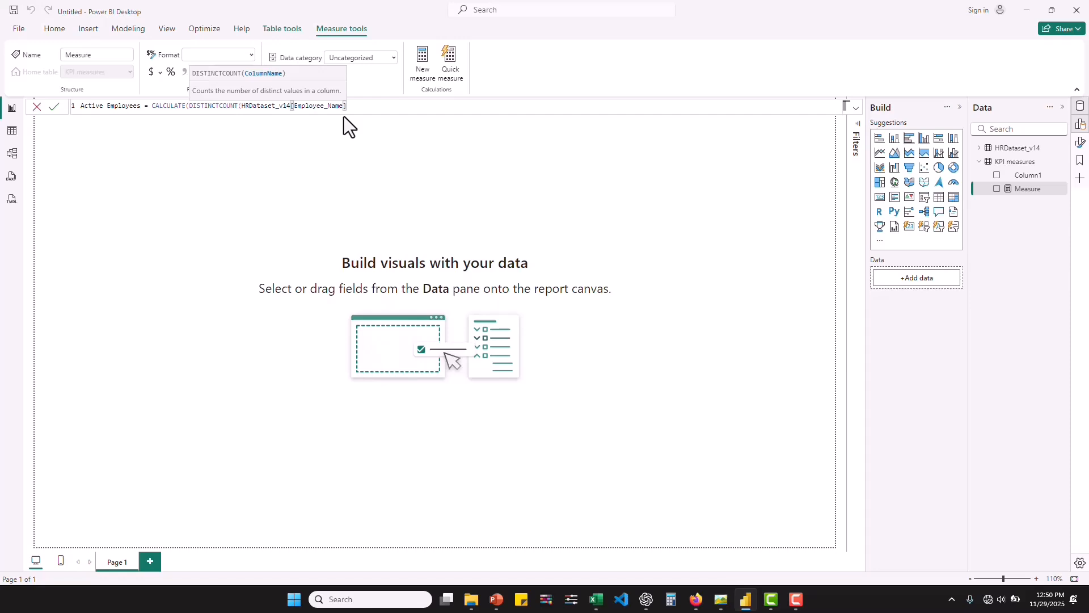
{"action": "type", "text": ")"}
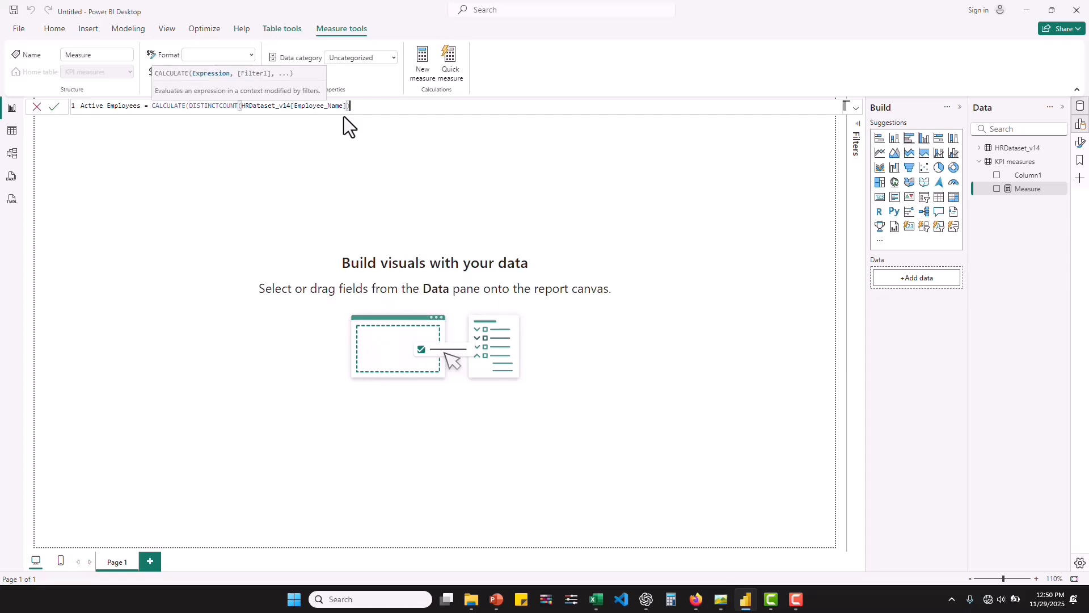
{"action": "type", "text": ","}
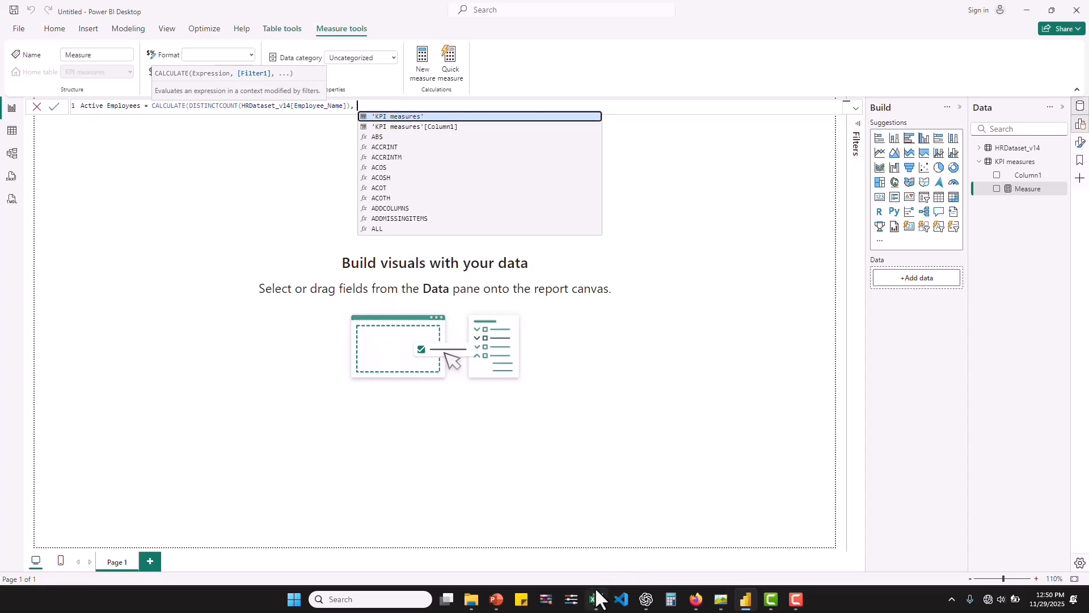
Step: Switch to the HRDataset_v14 workbook in Excel, examine the blank cells in the DateofTermination column, and return to Power BI Desktop
{"action": "mouse_move", "coordinate": [597, 597]}
{"action": "left_click", "coordinate": [597, 544]}
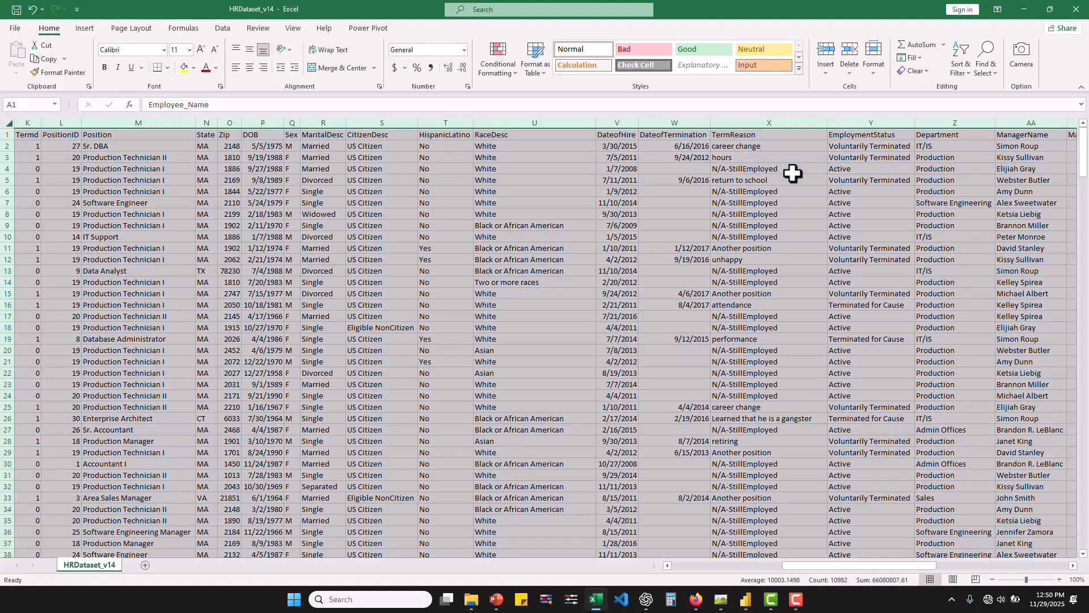
{"action": "left_click", "coordinate": [648, 221]}
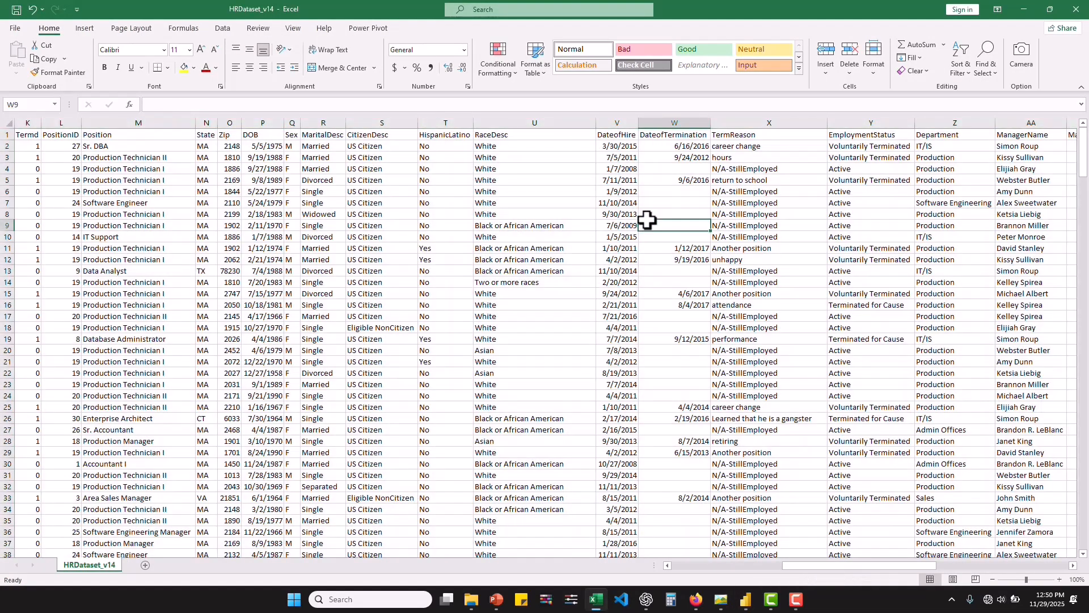
{"action": "left_click", "coordinate": [678, 167]}
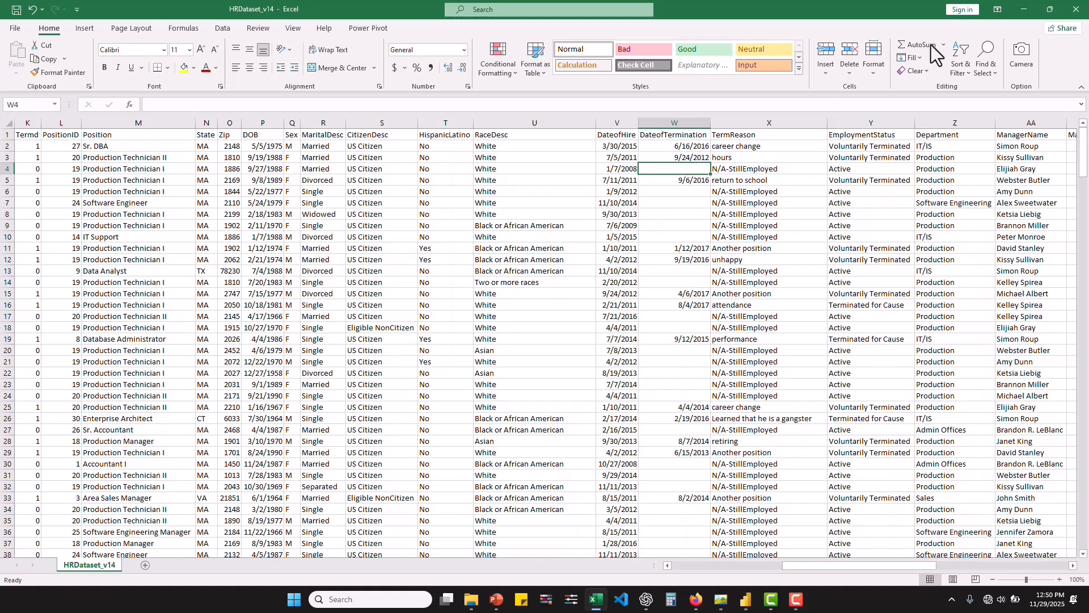
{"action": "left_click", "coordinate": [1024, 9]}
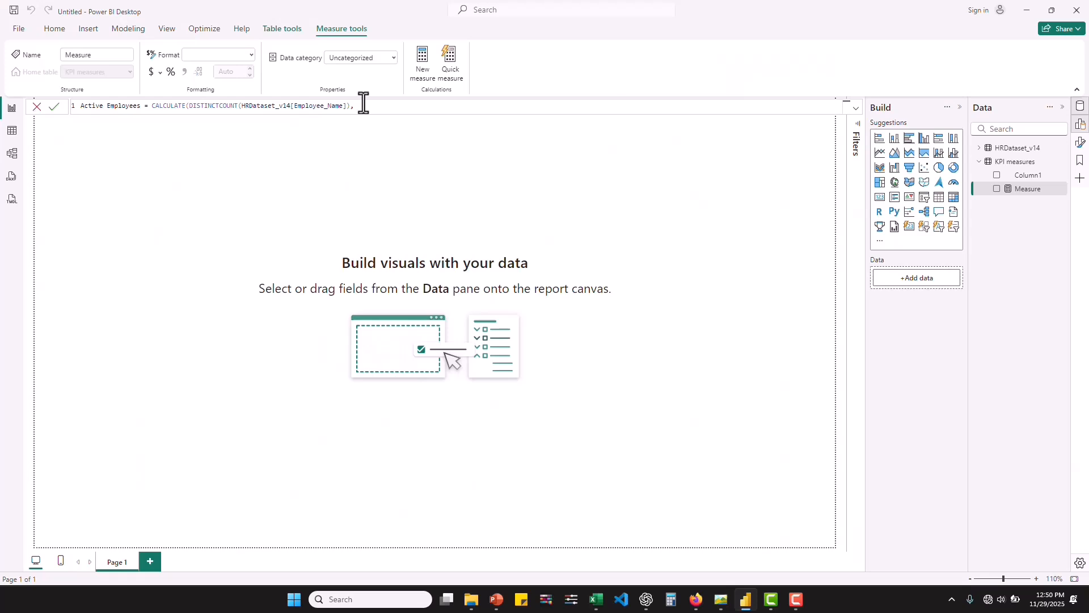
Step: Complete the Active Employees formula with the filter ISBLANK(HRDataset_v14[DateofTermination]), close the parentheses and commit the measure
{"action": "type", "text": "date"}
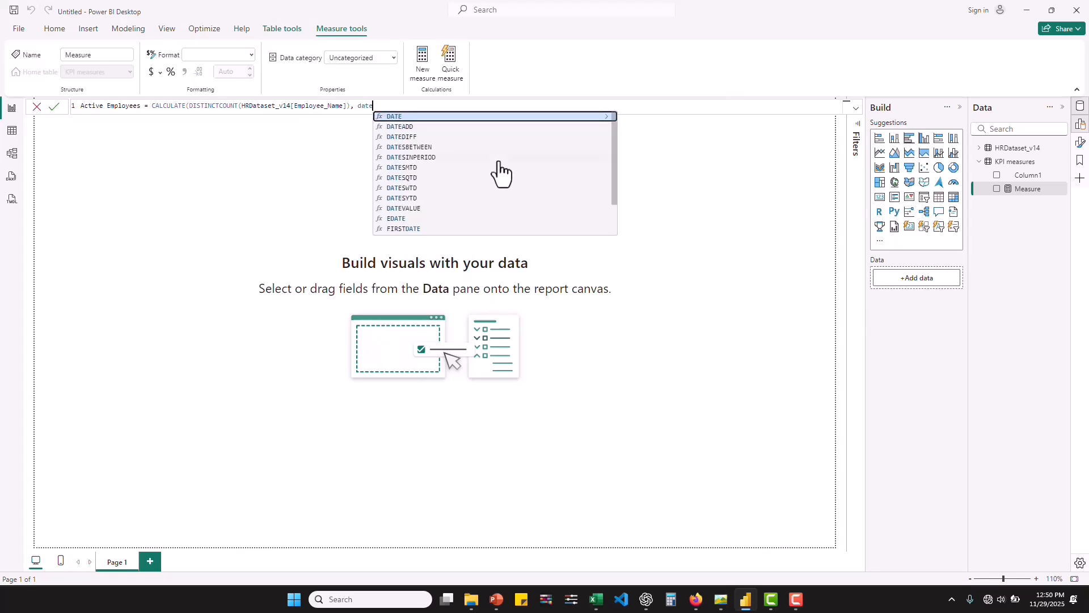
{"action": "scroll", "coordinate": [499, 173], "scroll_direction": "down", "scroll_amount": 1}
{"action": "left_click", "coordinate": [451, 212]}
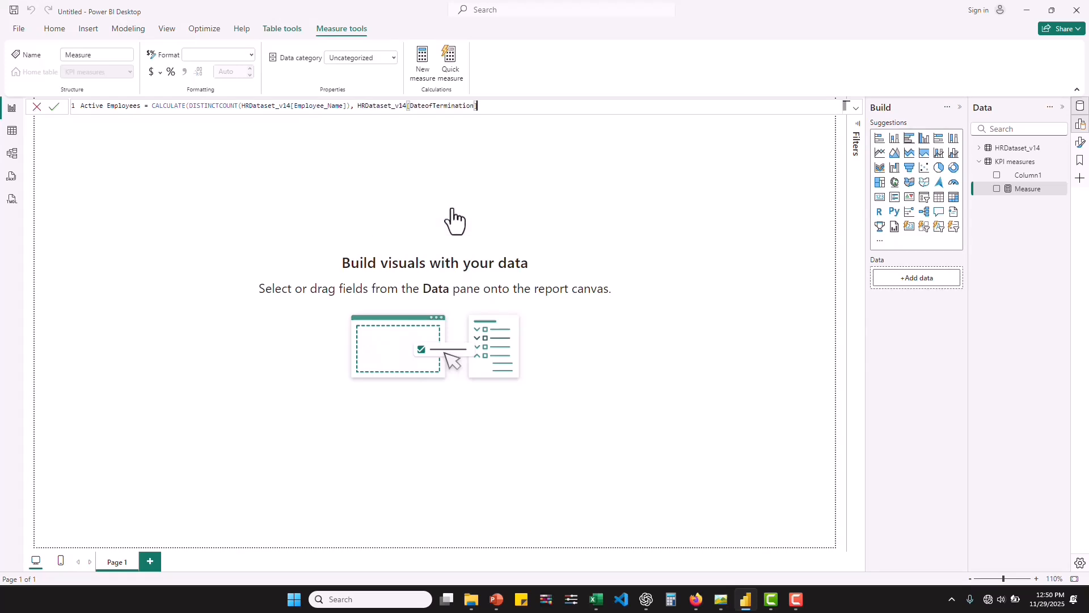
{"action": "type", "text": "="}
{"action": "type", "text": "IS"}
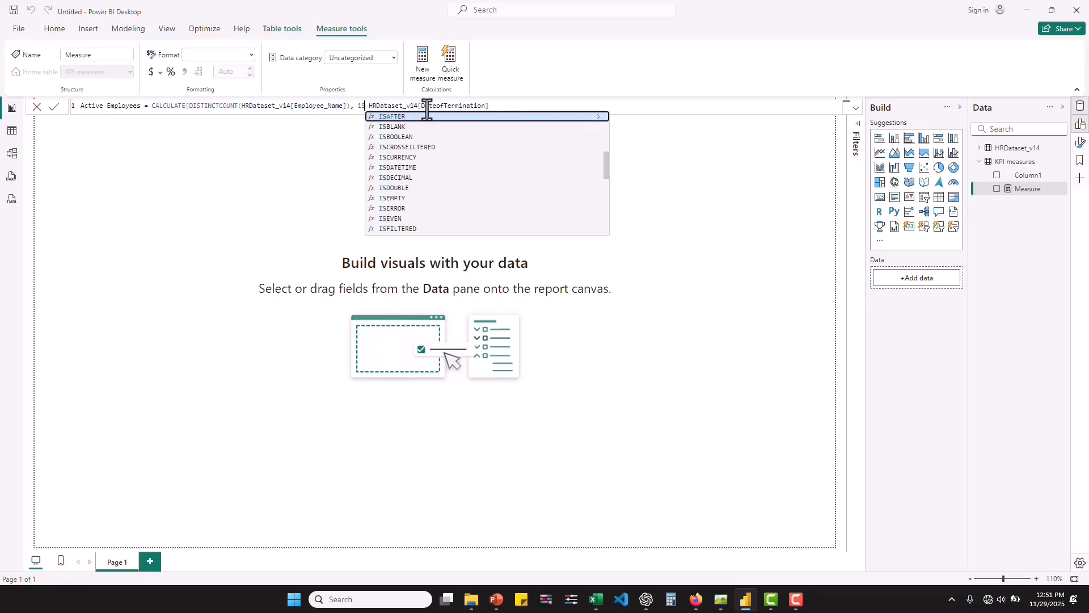
{"action": "left_click", "coordinate": [412, 126]}
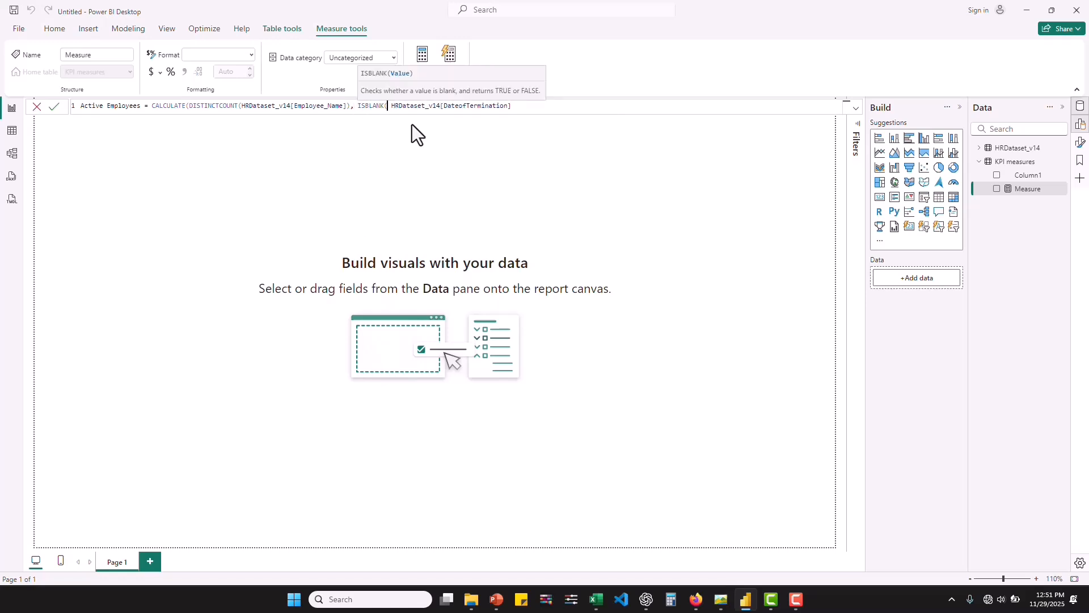
{"action": "left_click", "coordinate": [523, 108]}
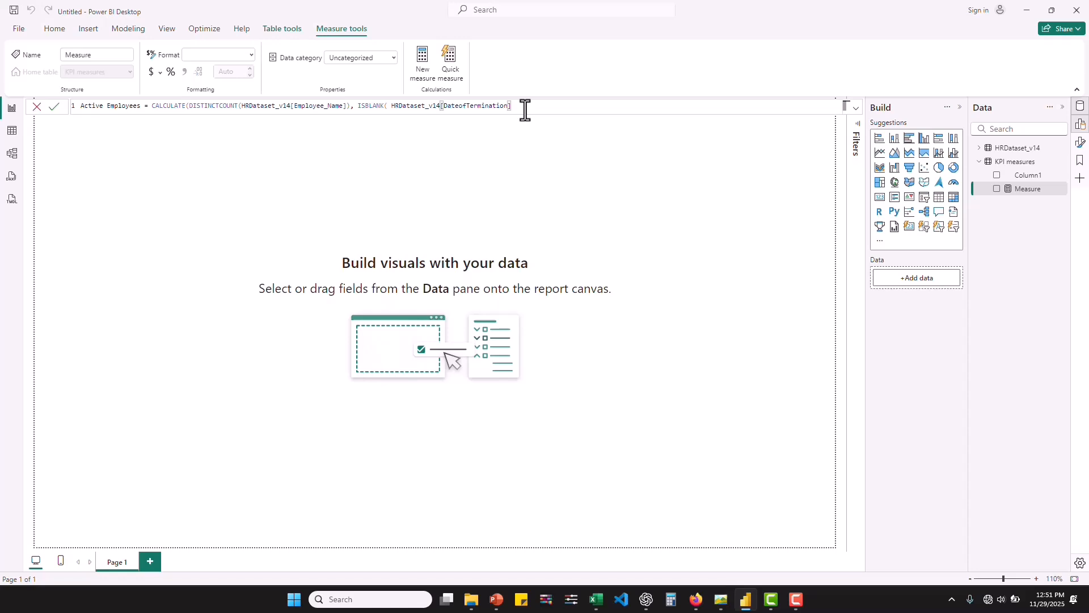
{"action": "type", "text": "))"}
{"action": "key", "text": "Return"}
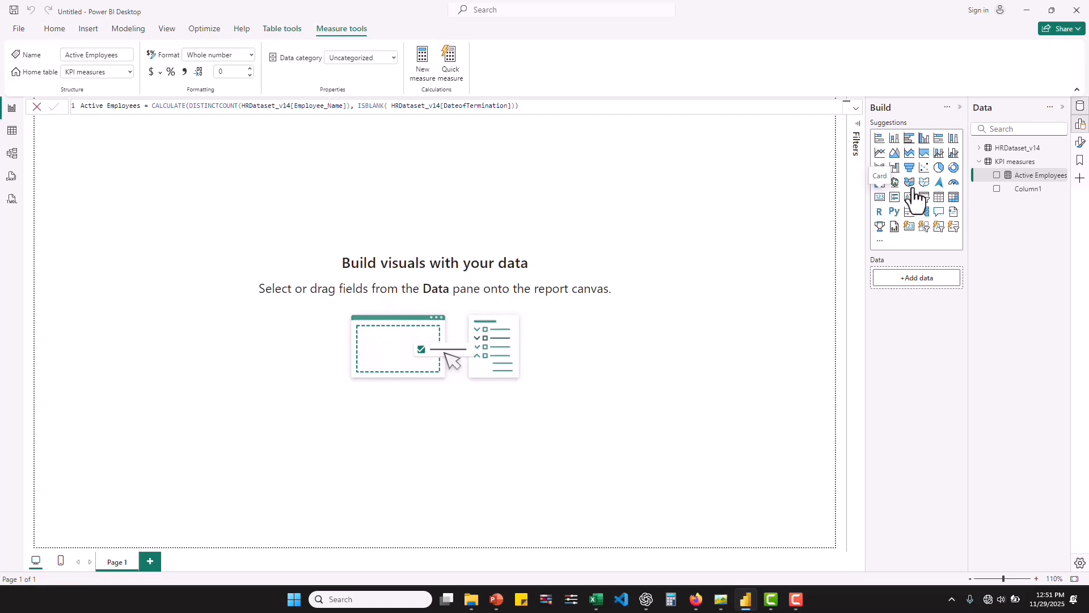
Step: Add a card visual showing the Active Employees measure and shrink it in the page's upper-left corner
{"action": "left_click", "coordinate": [880, 198]}
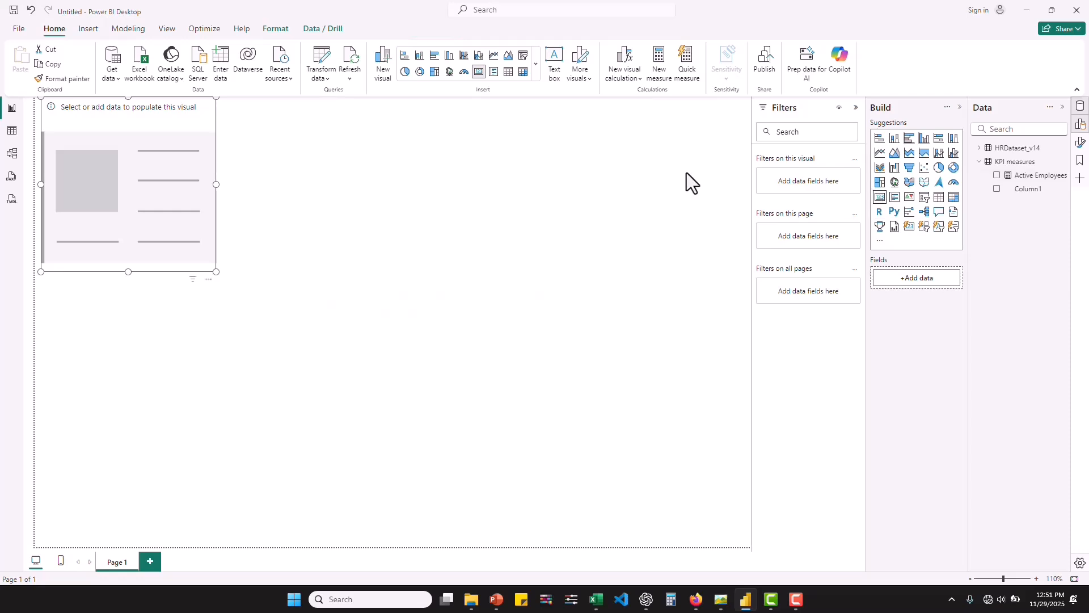
{"action": "left_click", "coordinate": [996, 176]}
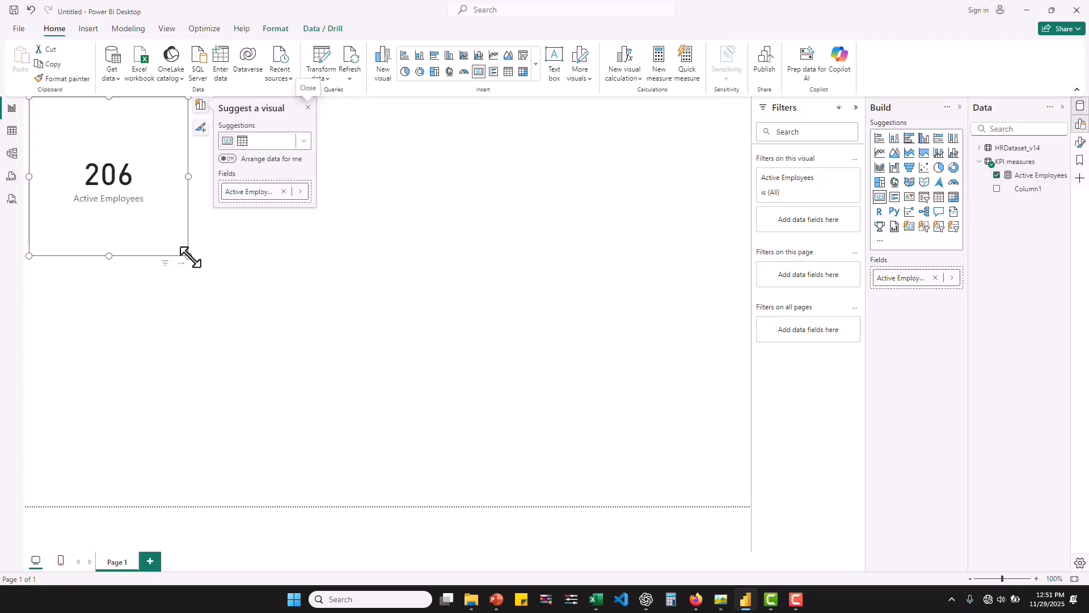
{"action": "left_click_drag", "start_coordinate": [189, 257], "coordinate": [162, 216]}
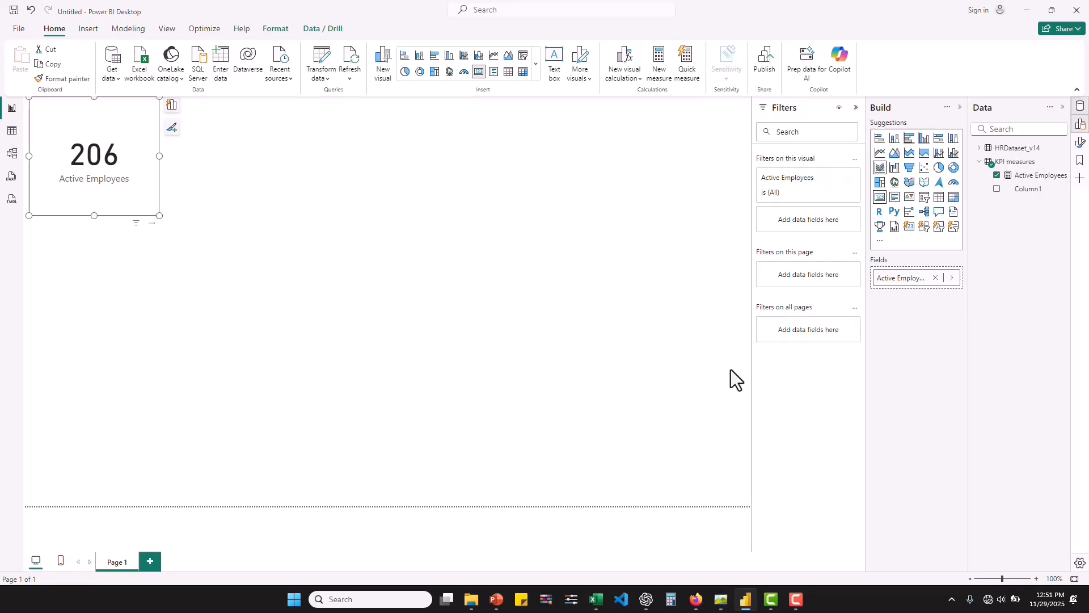
{"action": "mouse_move", "coordinate": [721, 599]}
{"action": "left_click", "coordinate": [714, 513]}
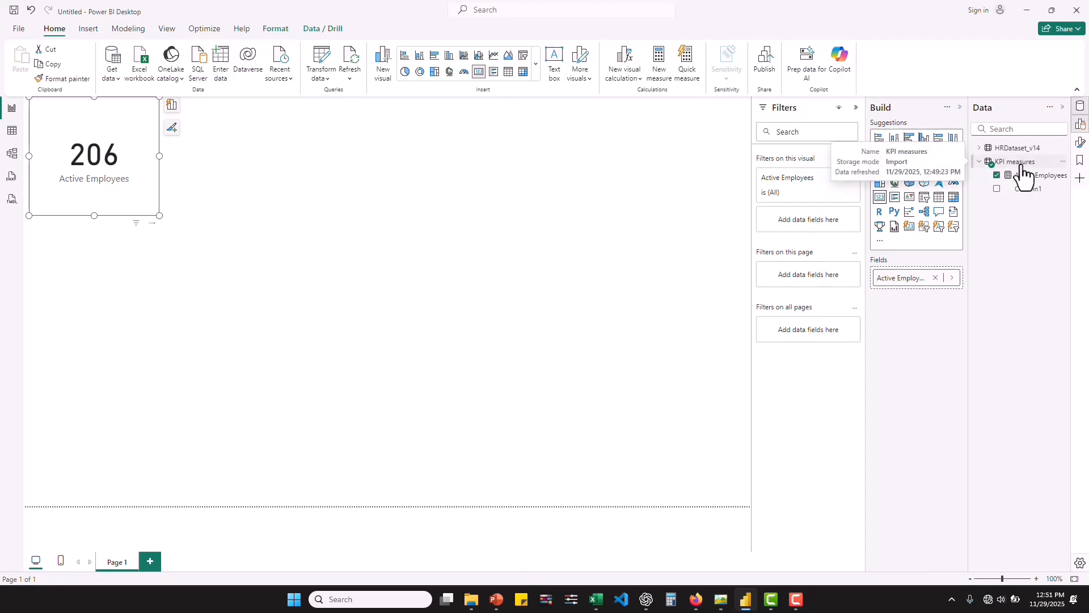
Step: Open the KPI measures table's options, review the DateofTermination column in the HRDataset_v14 workbook in Excel, and return to Power BI Desktop
{"action": "right_click", "coordinate": [1022, 165]}
{"action": "left_click", "coordinate": [598, 601]}
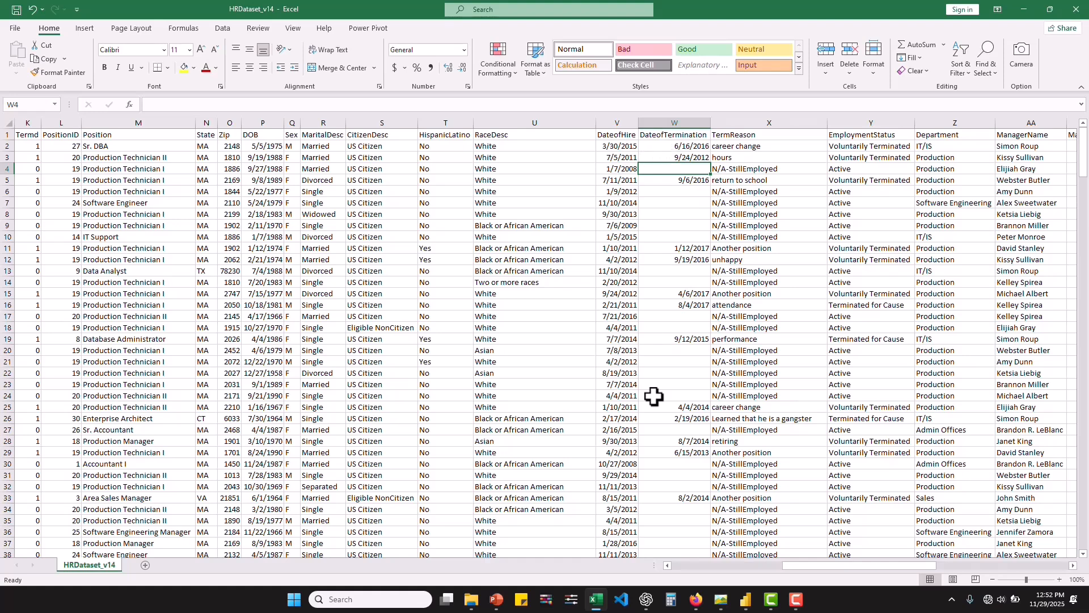
{"action": "mouse_move", "coordinate": [595, 600]}
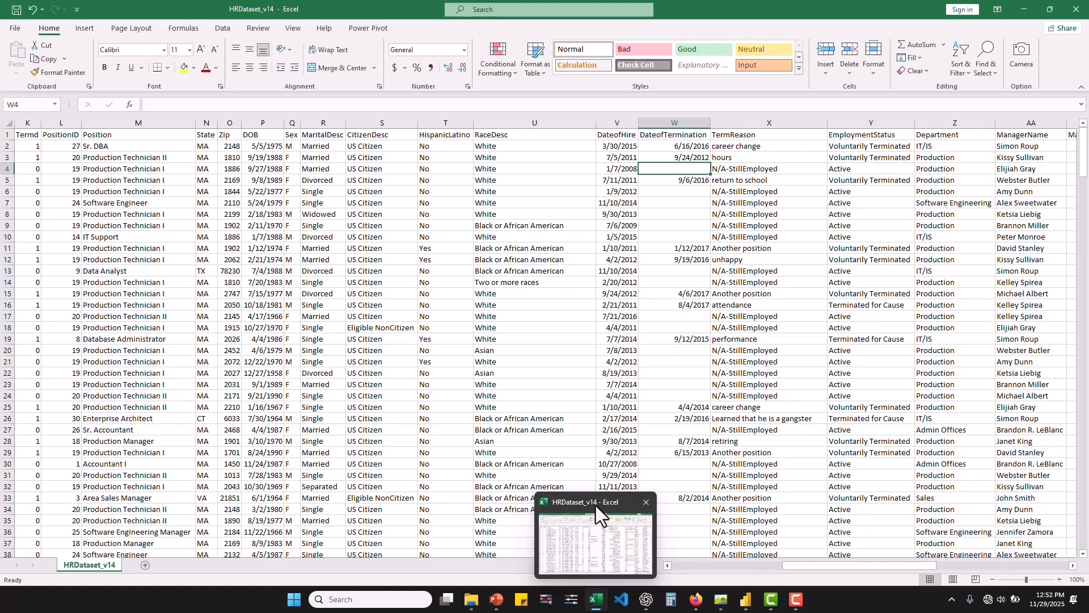
{"action": "left_click", "coordinate": [745, 600]}
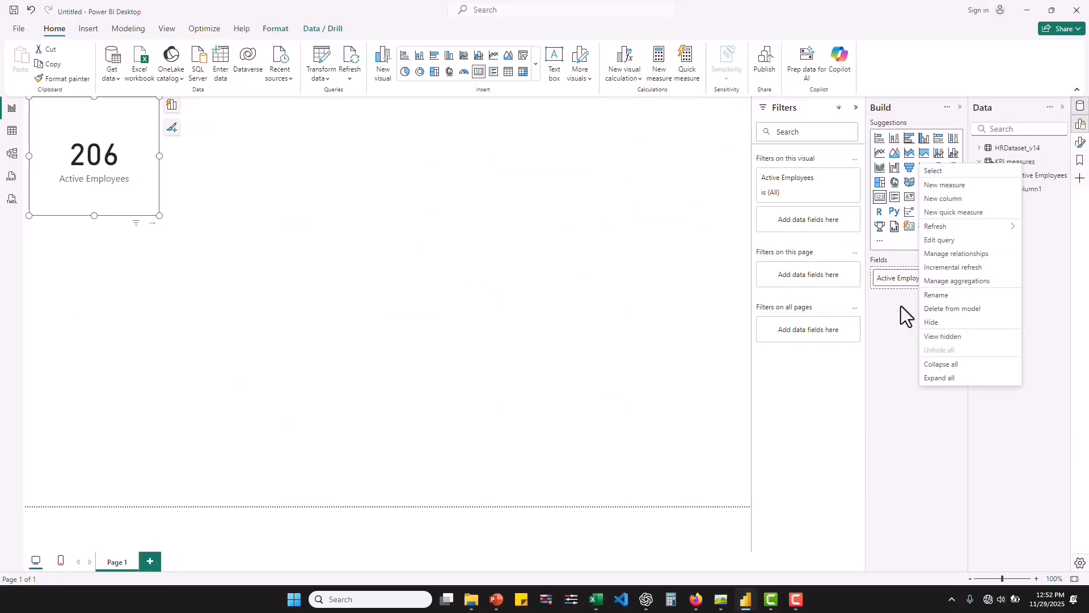
Step: Create a measure named Attrition Count in the KPI measures table, beginning its formula with CALCULATE(DISTINCTCOUNT(HRDataset_v14[Employee_Name]), ready for a filter
{"action": "left_click", "coordinate": [955, 188]}
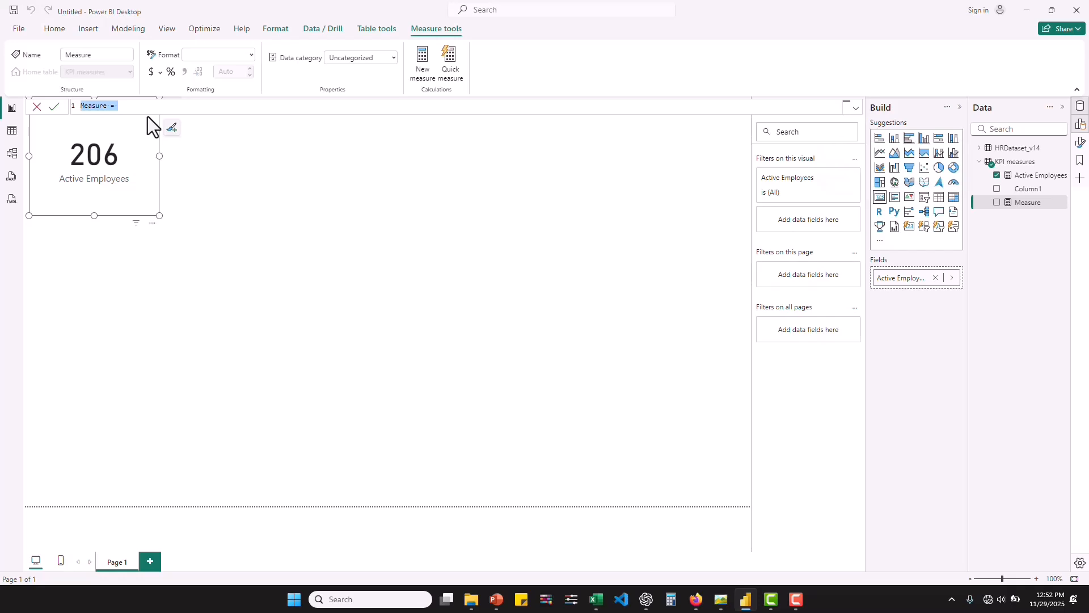
{"action": "type", "text": "Attrition Count = CA"}
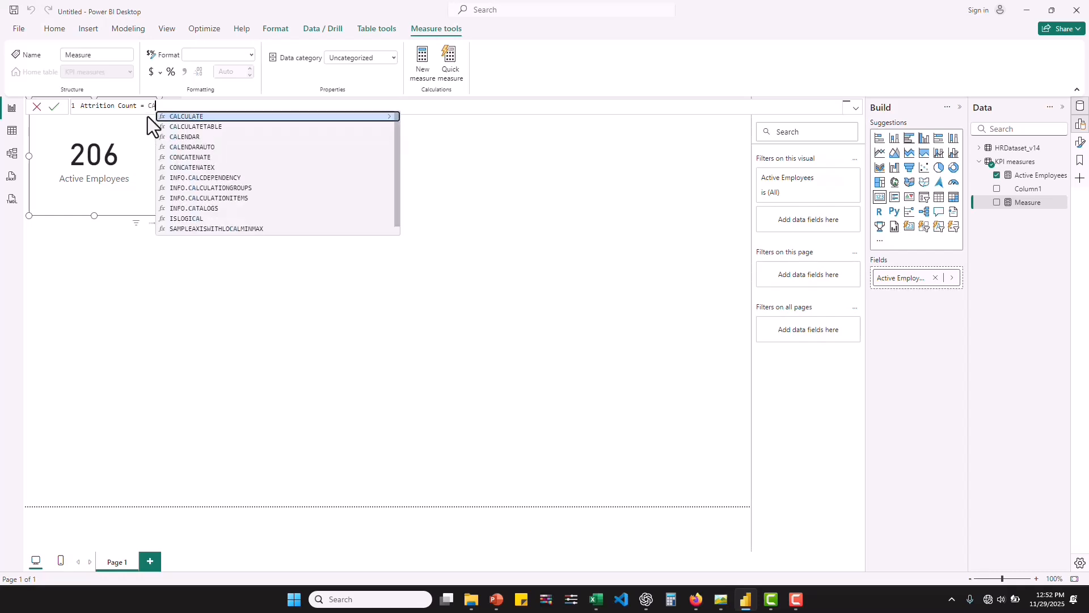
{"action": "left_click", "coordinate": [190, 116]}
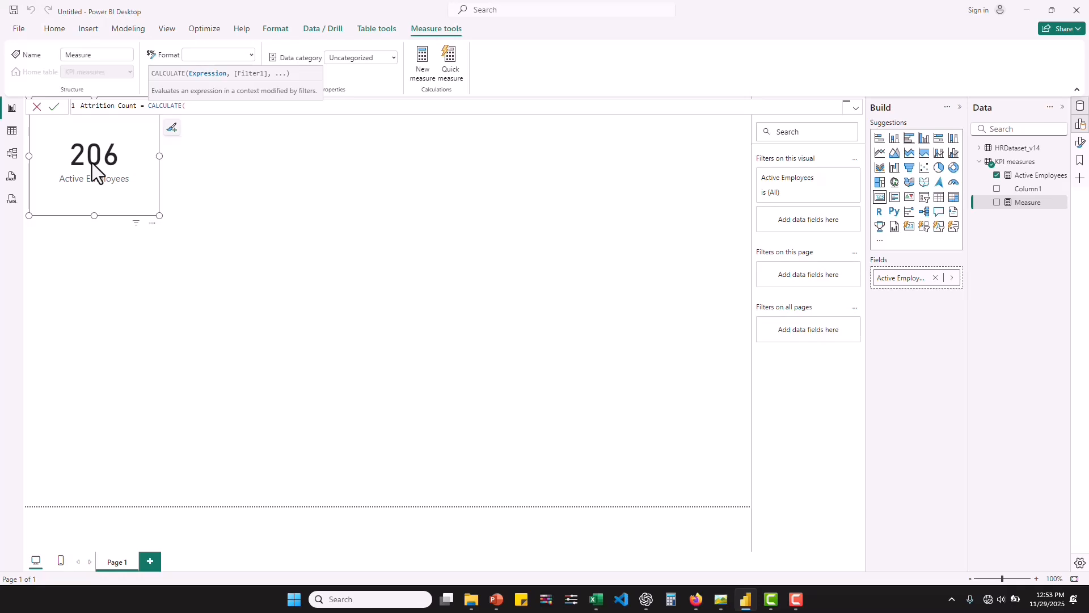
{"action": "type", "text": "DIS"}
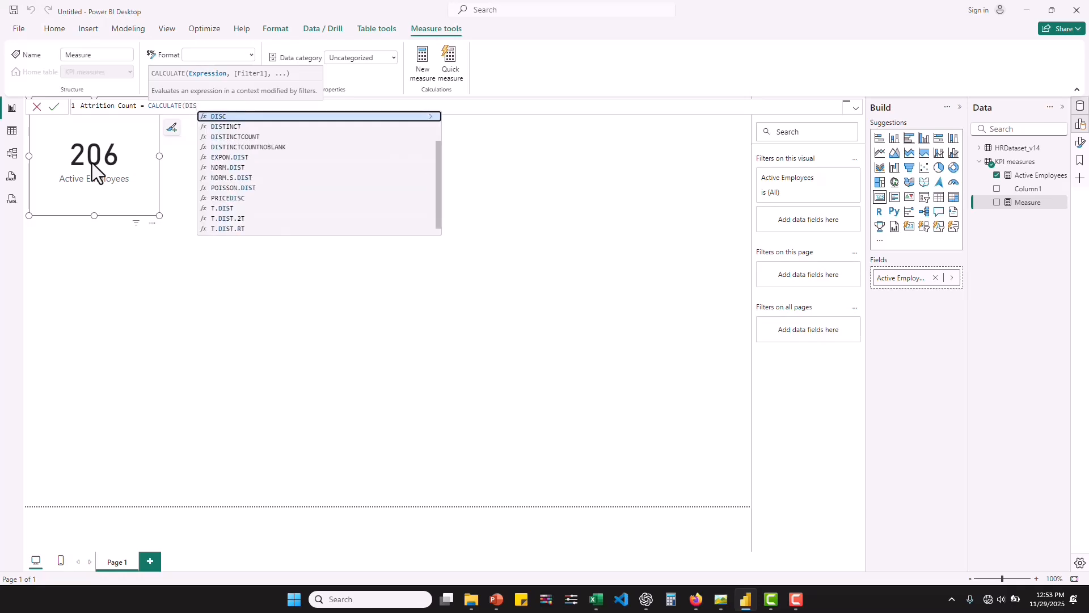
{"action": "type", "text": "CTIN"}
{"action": "key", "text": "BackSpace"}
{"action": "key", "text": "BackSpace"}
{"action": "key", "text": "BackSpace"}
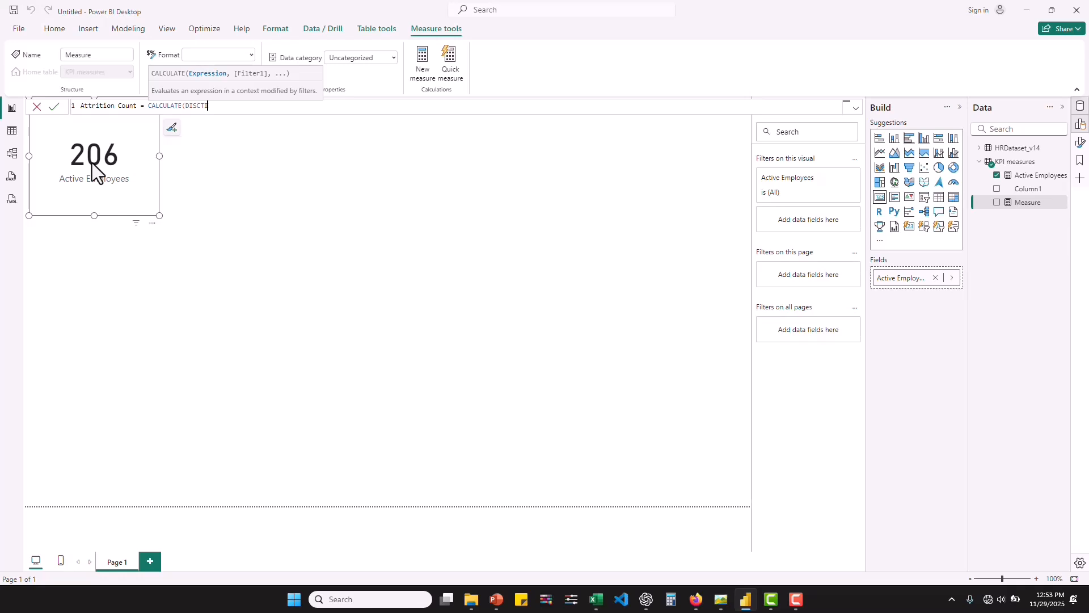
{"action": "key", "text": "BackSpace"}
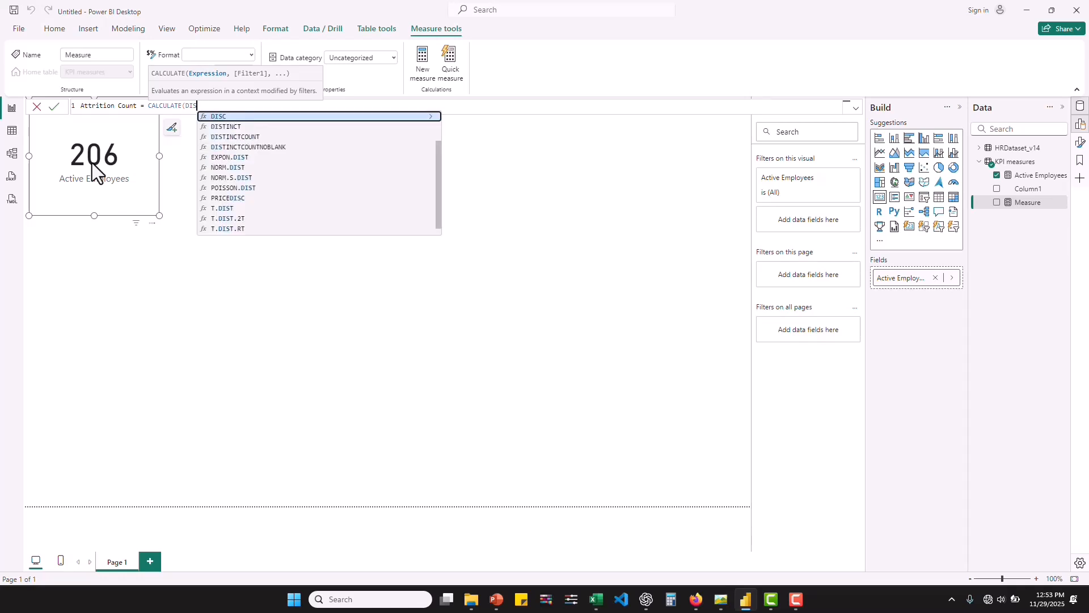
{"action": "left_click", "coordinate": [243, 138]}
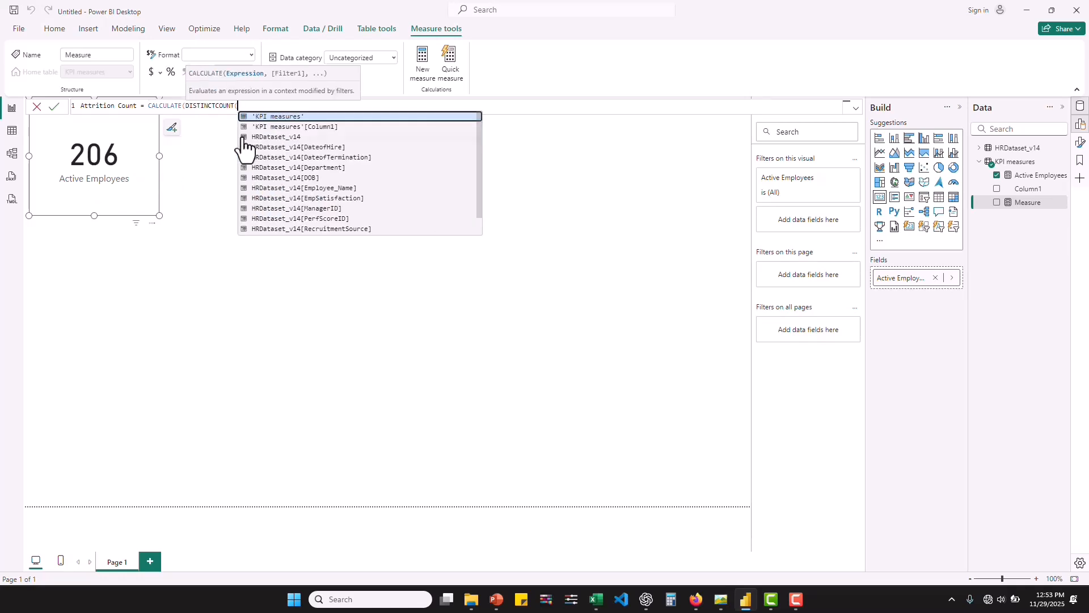
{"action": "type", "text": "empl"}
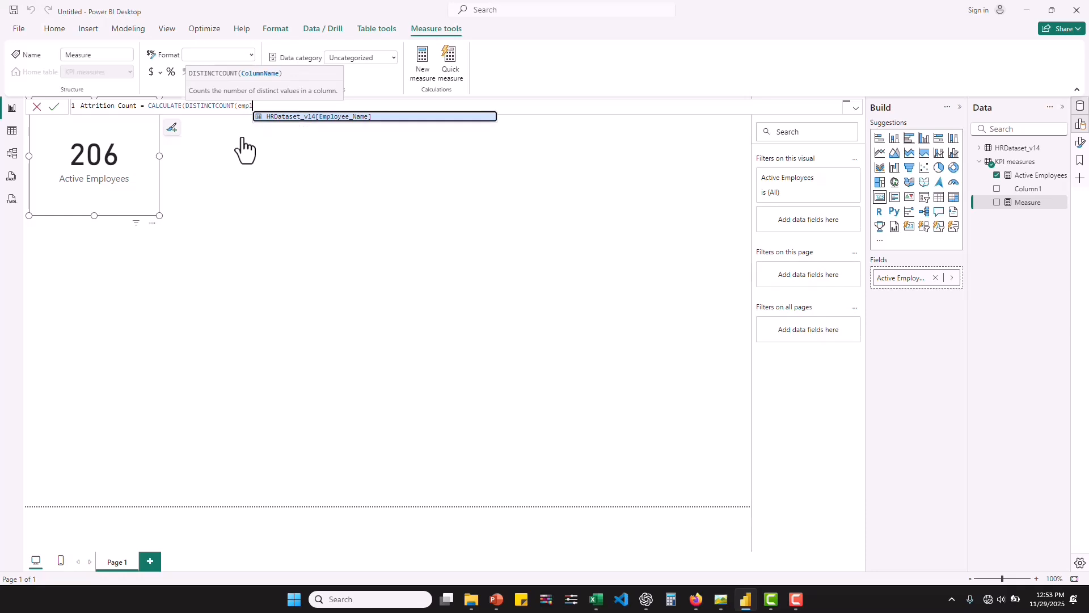
{"action": "left_click", "coordinate": [325, 118]}
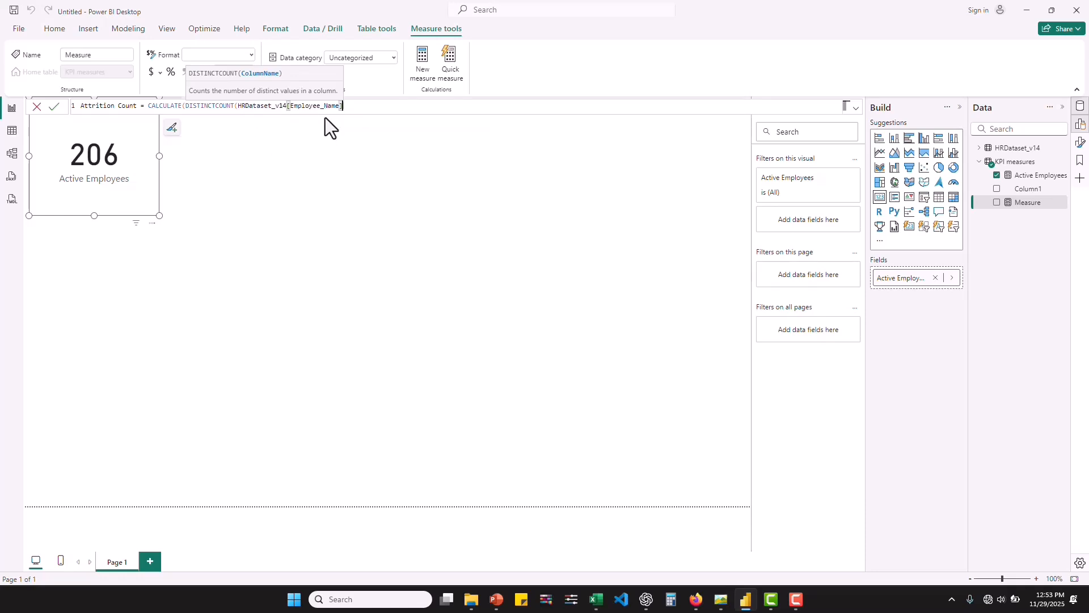
{"action": "type", "text": "),"}
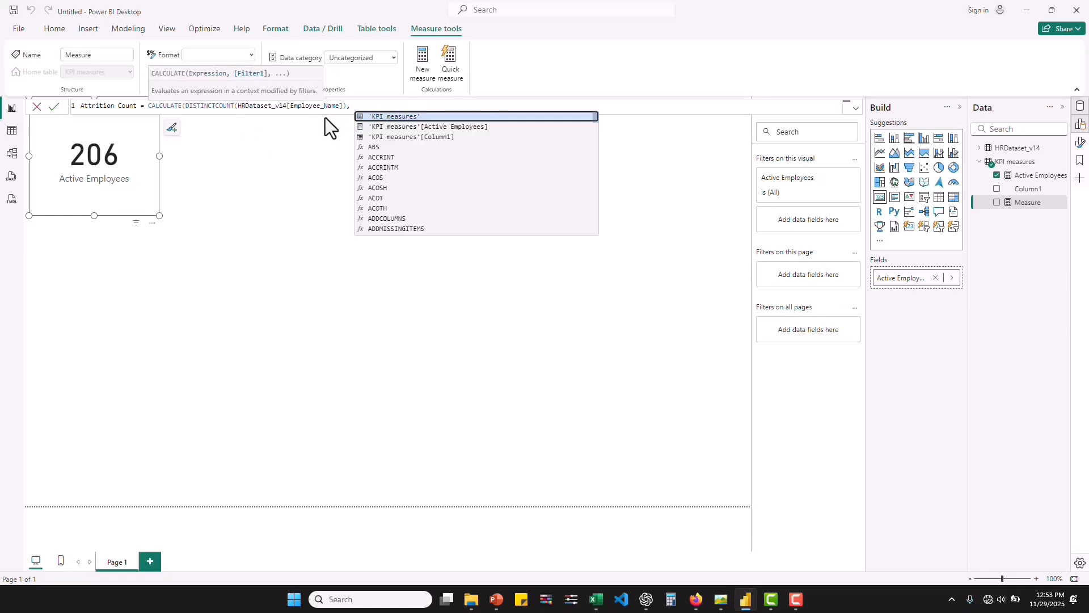
Step: Finish the Attrition Count formula with the filter NOT ISBLANK(HRDataset_v14[DateofTermination]) and commit the measure
{"action": "type", "text": " NO"}
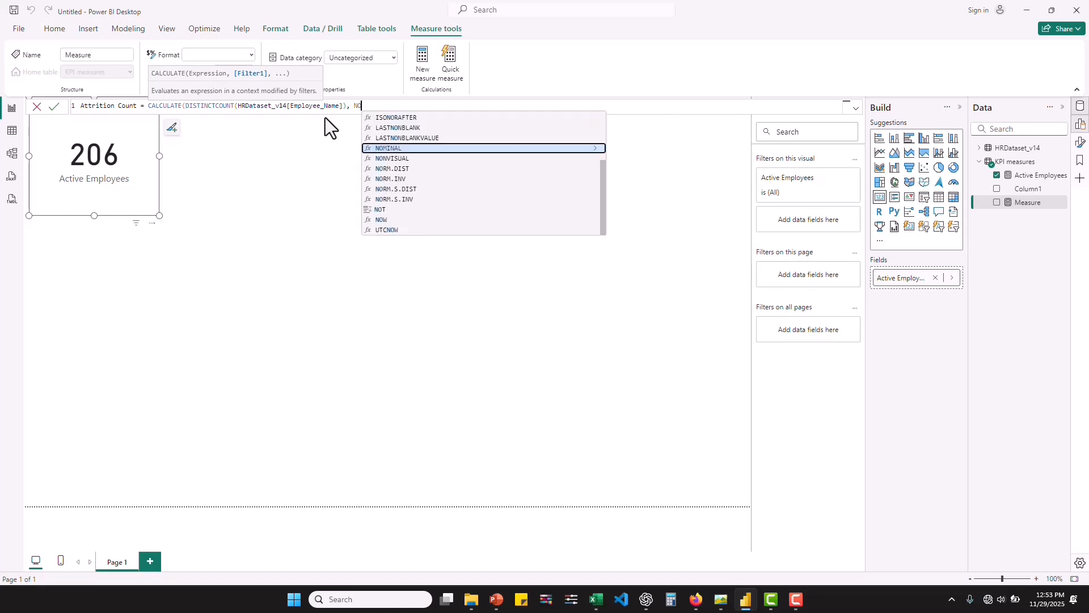
{"action": "type", "text": "T IS"}
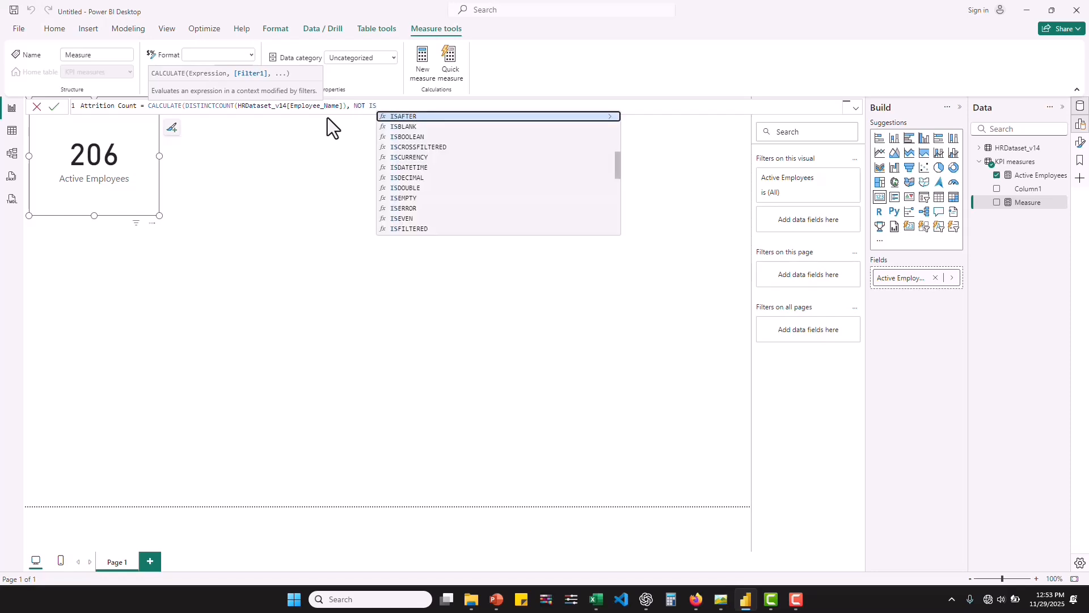
{"action": "left_click", "coordinate": [405, 128]}
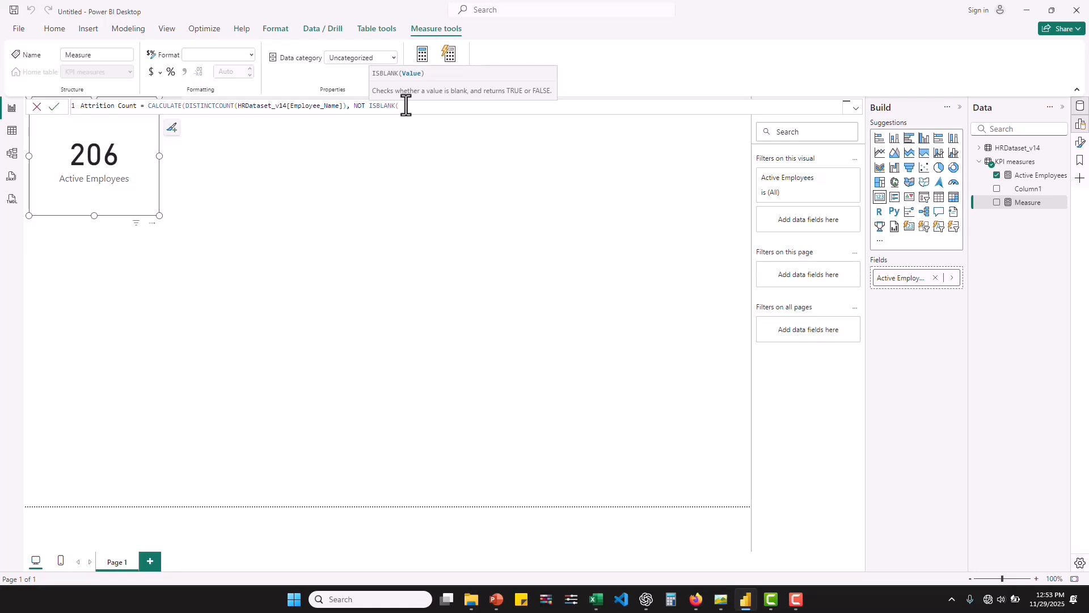
{"action": "type", "text": "date"}
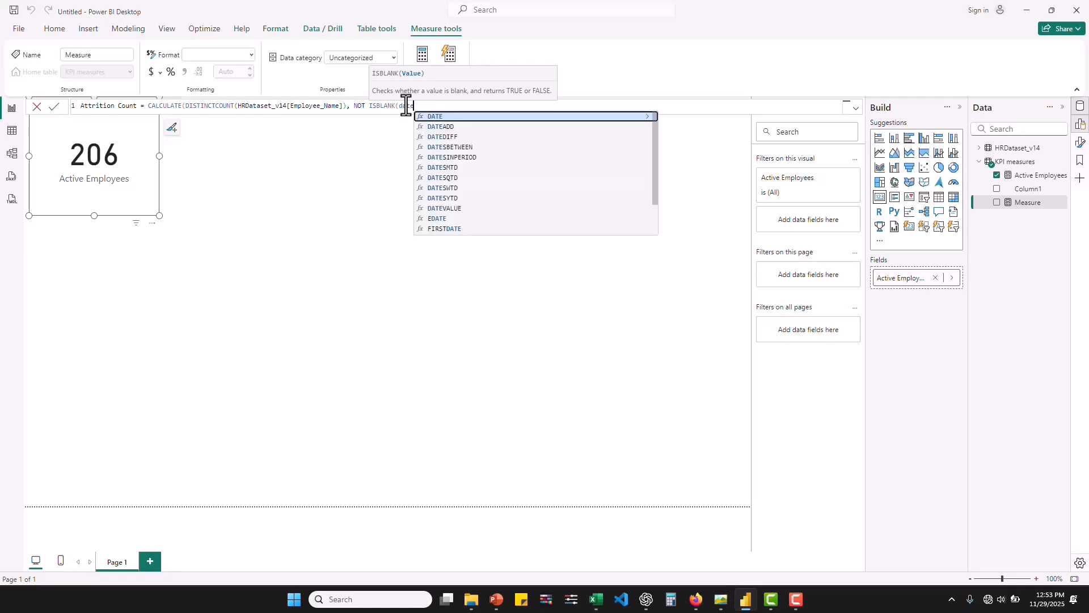
{"action": "type", "text": "of"}
{"action": "left_click", "coordinate": [527, 127]}
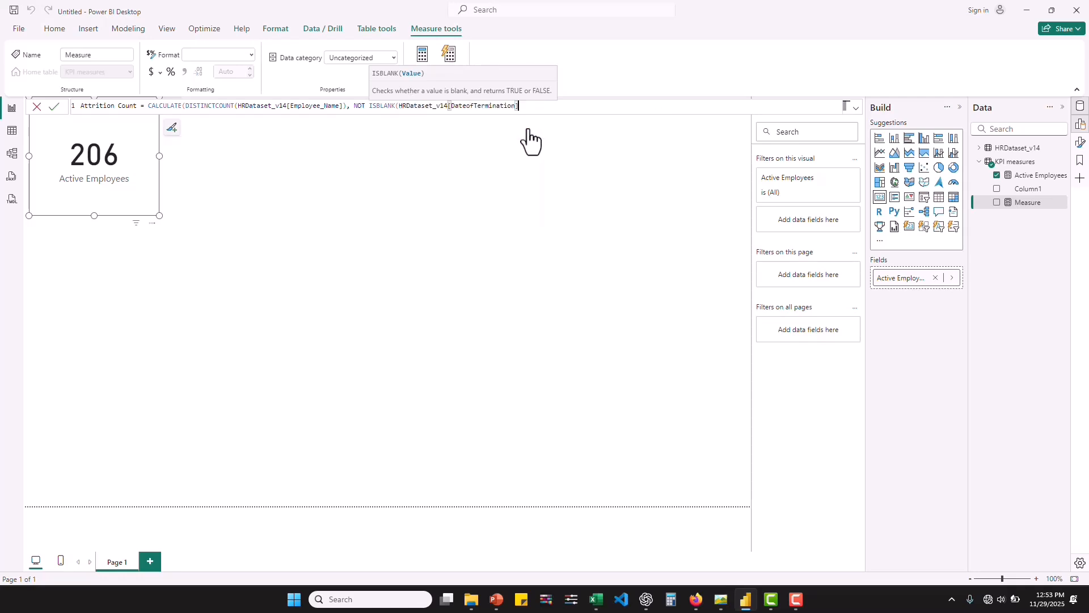
{"action": "type", "text": "))"}
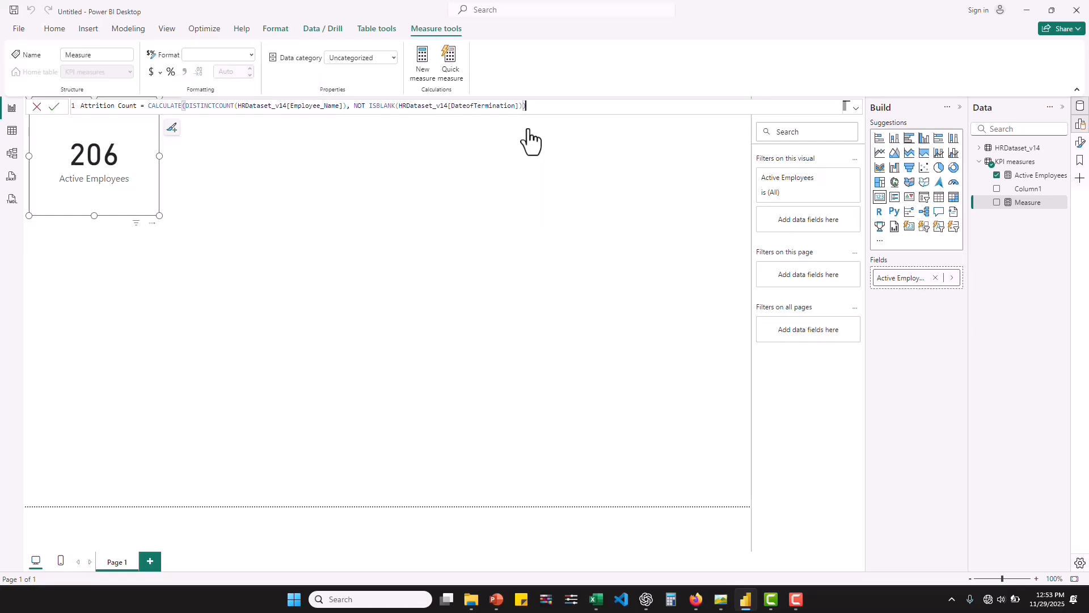
{"action": "key", "text": "BackSpace"}
{"action": "type", "text": ")"}
{"action": "key", "text": "Return"}
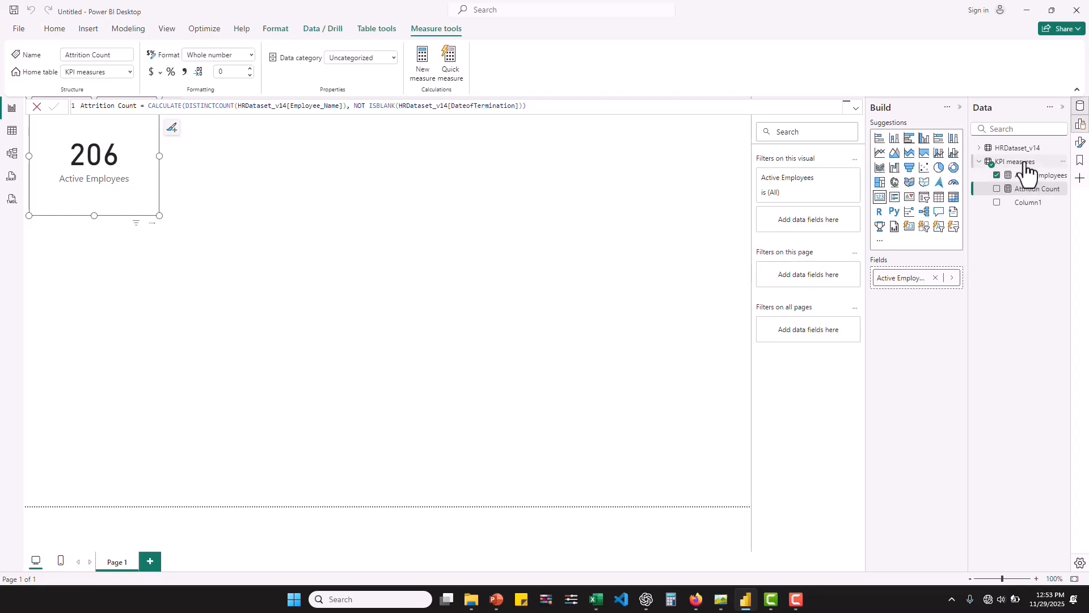
Step: Create an Attrition Rate measure in the KPI measures table as DIVIDE([Attrition Count], [Active Employees]) and format it as a percentage with 0 decimals
{"action": "right_click", "coordinate": [1025, 163]}
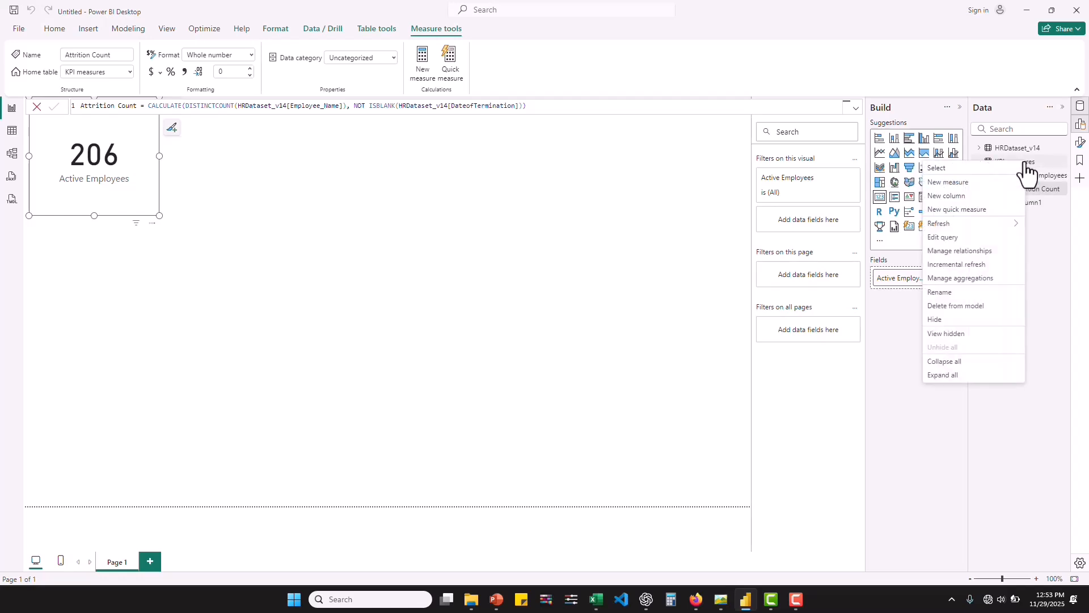
{"action": "left_click", "coordinate": [954, 184]}
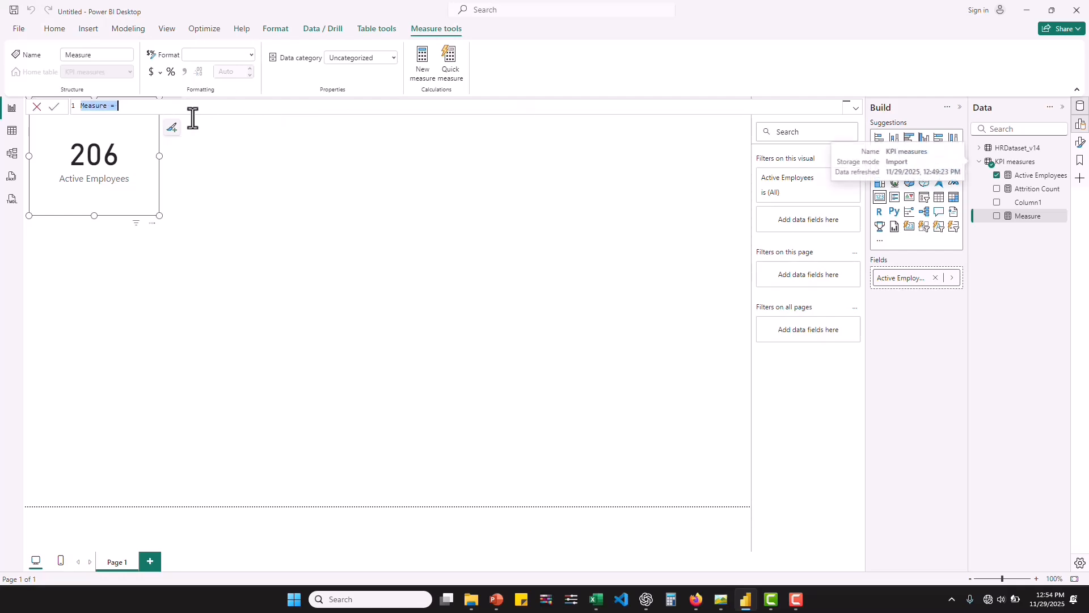
{"action": "type", "text": "Attr"}
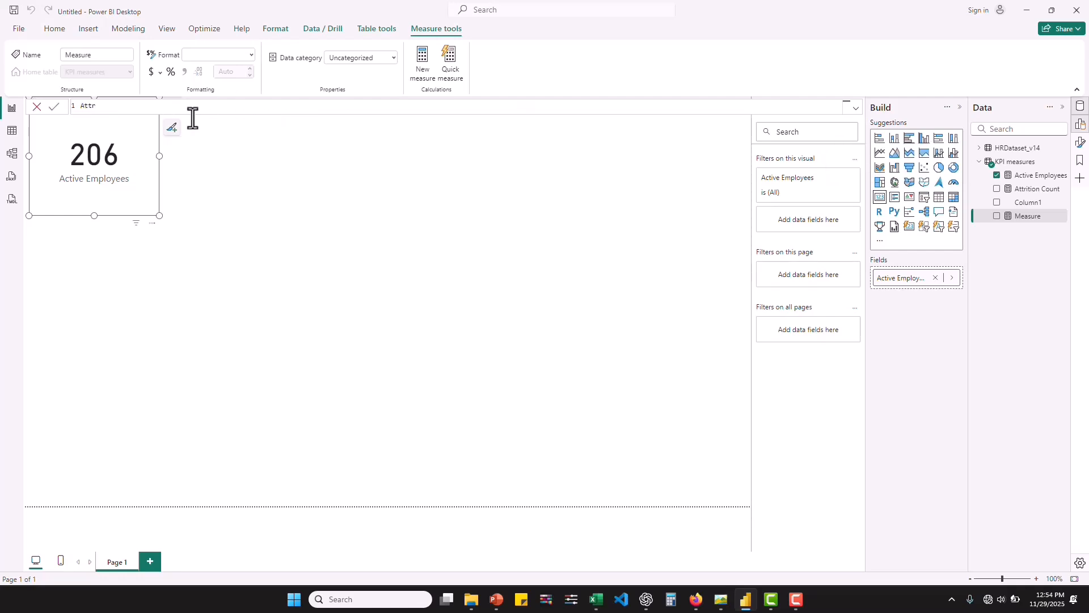
{"action": "type", "text": "ition Rate = DIVIDE"}
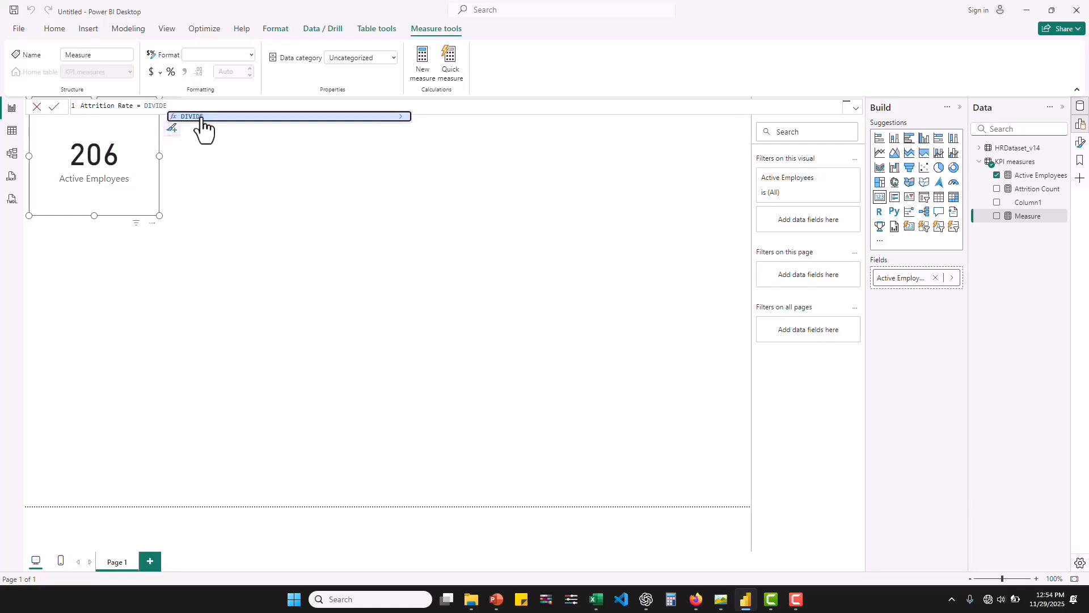
{"action": "left_click", "coordinate": [202, 117]}
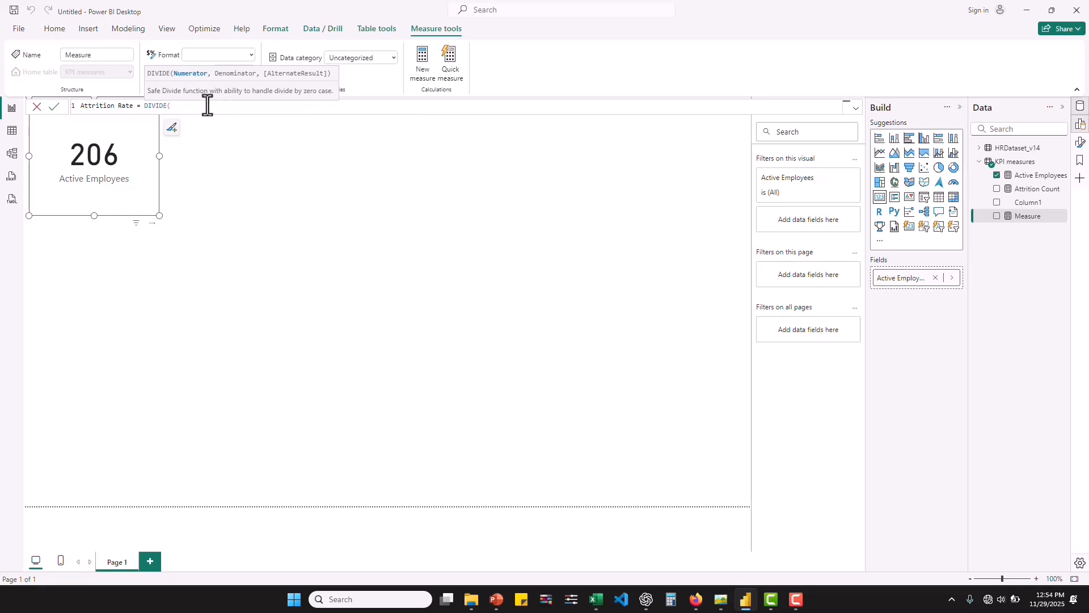
{"action": "type", "text": "att"}
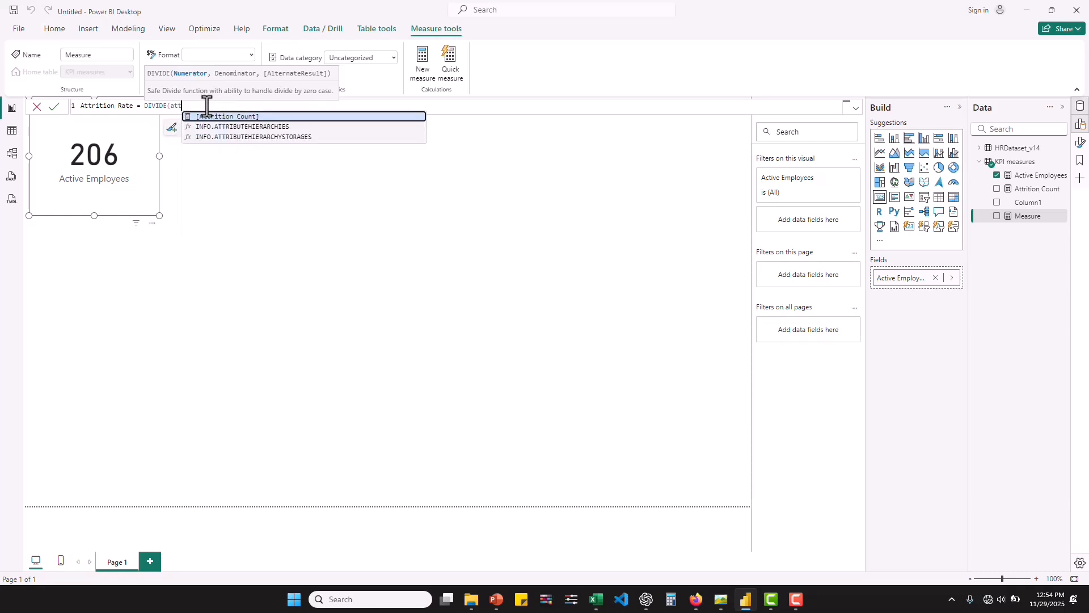
{"action": "left_click", "coordinate": [230, 118]}
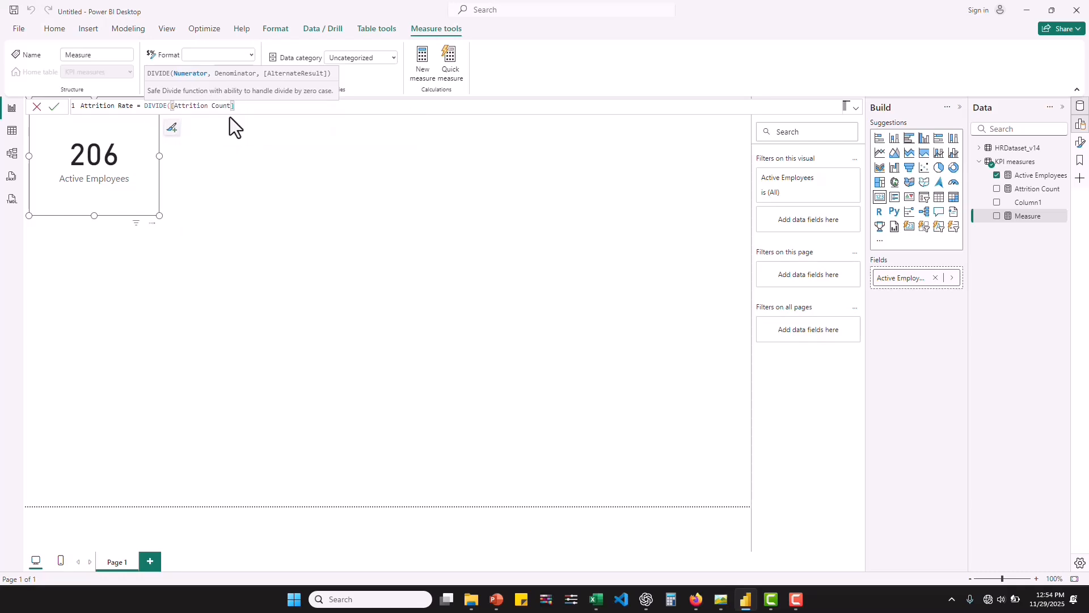
{"action": "type", "text": ", act"}
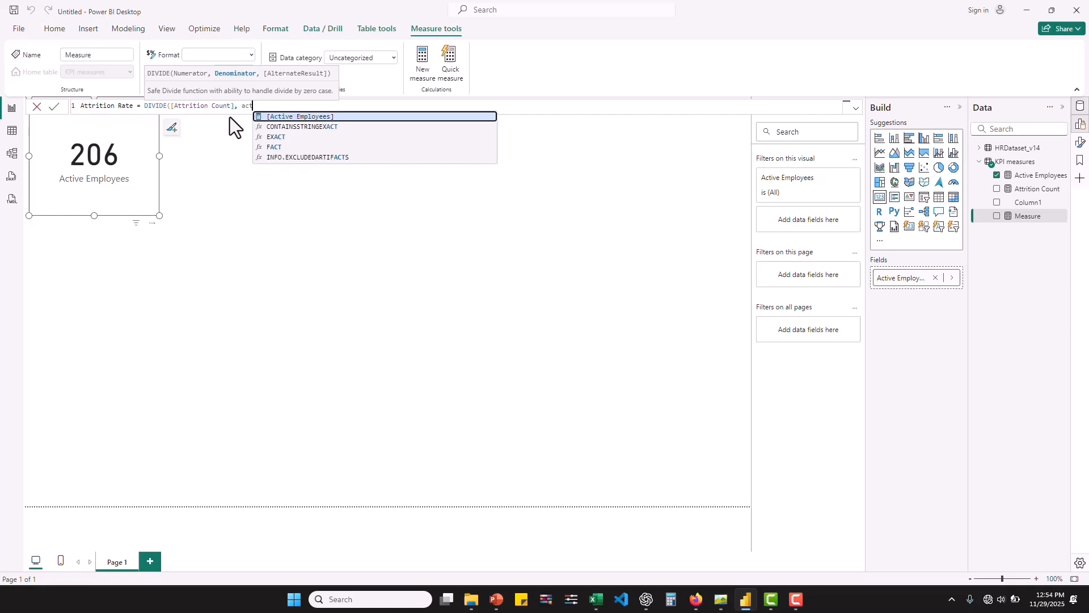
{"action": "left_click", "coordinate": [290, 126]}
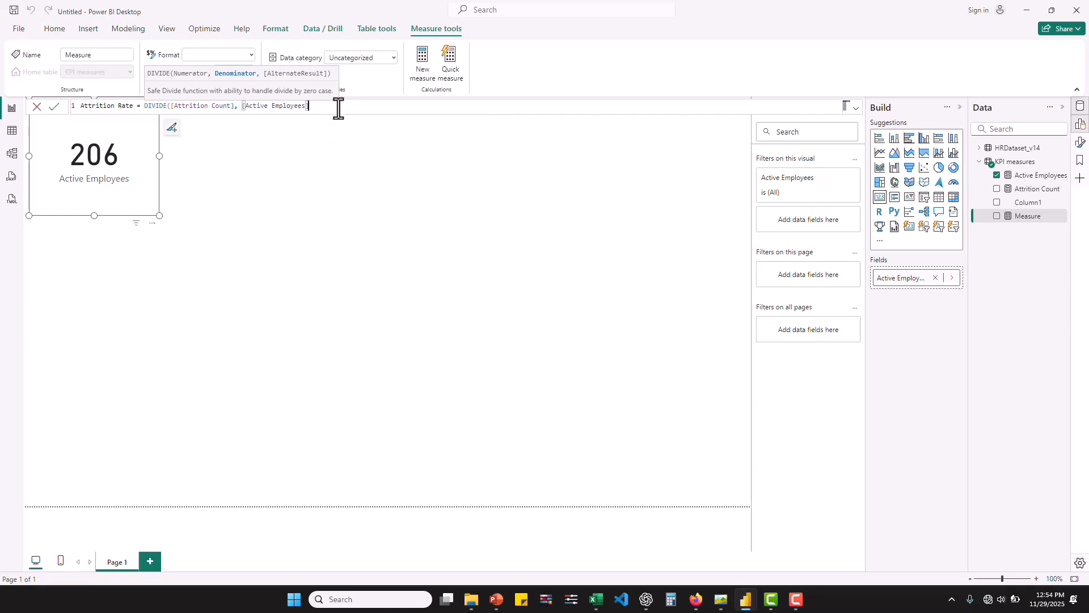
{"action": "type", "text": ")"}
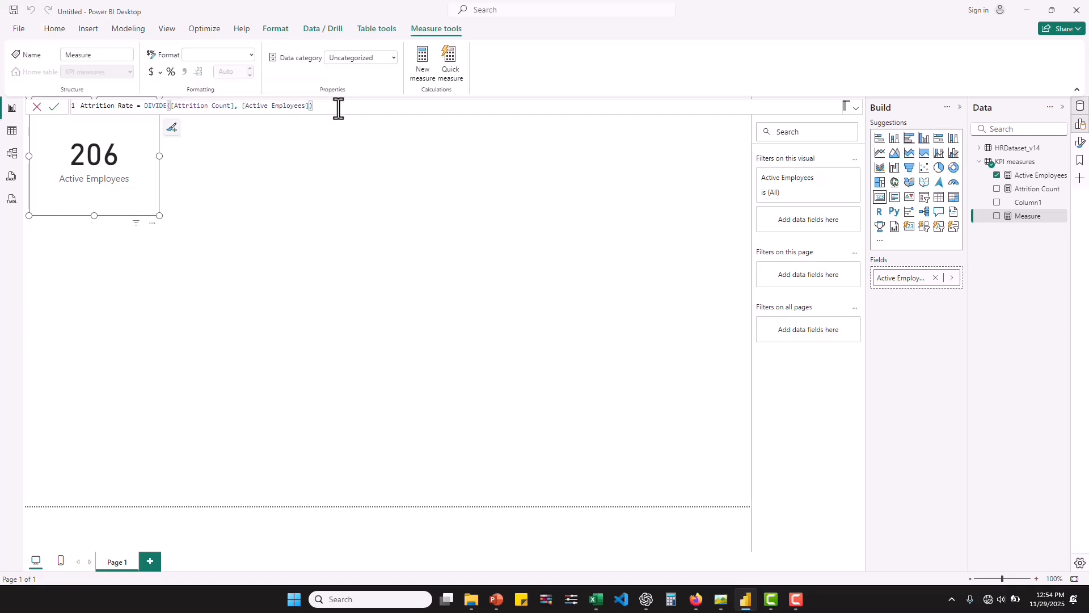
{"action": "key", "text": "Return"}
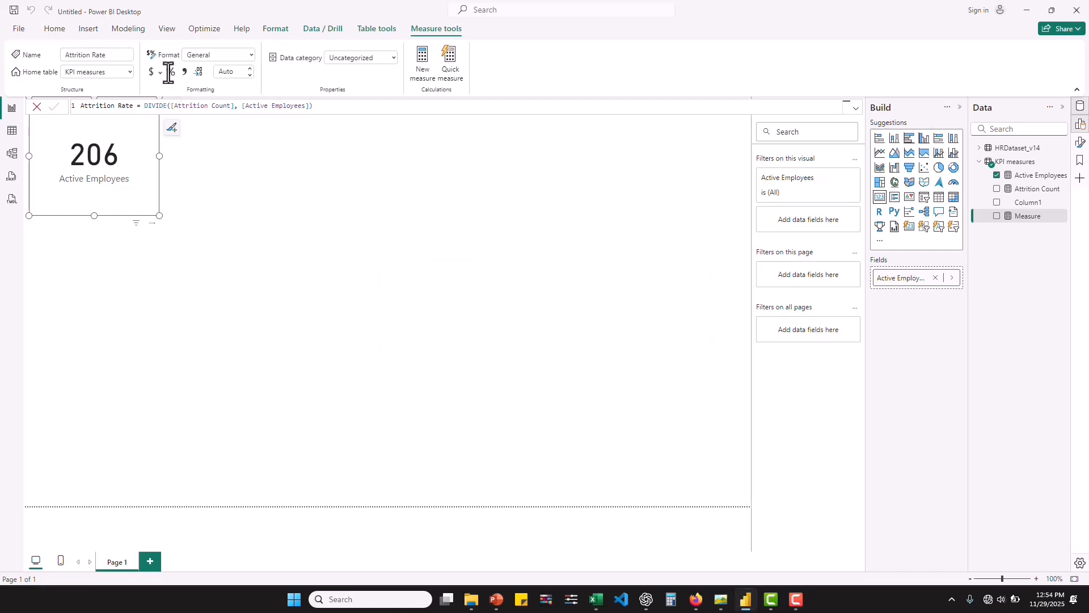
{"action": "left_click", "coordinate": [221, 72]}
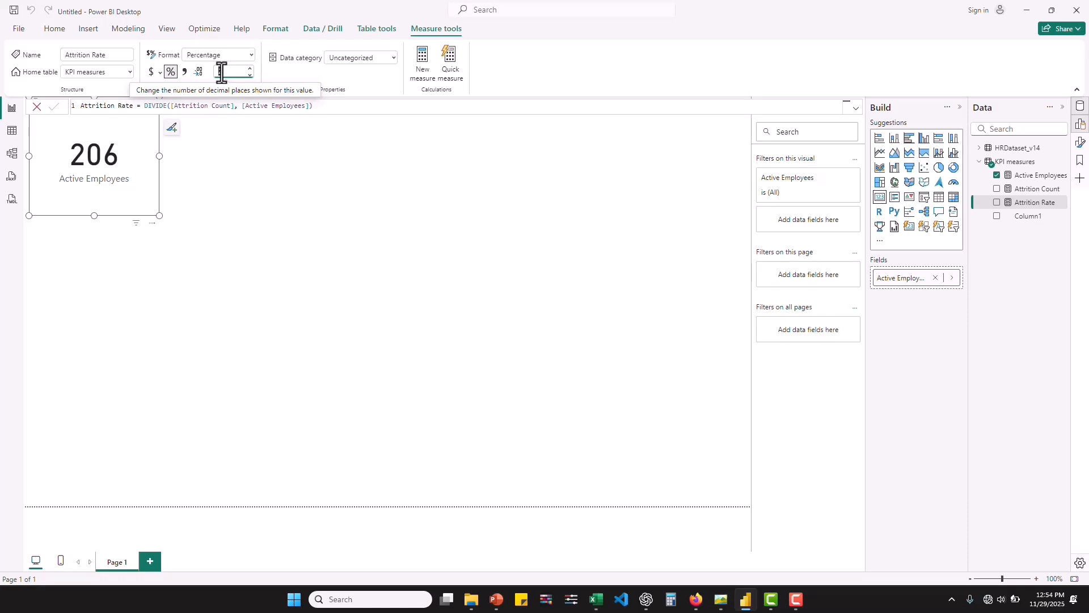
{"action": "type", "text": "0"}
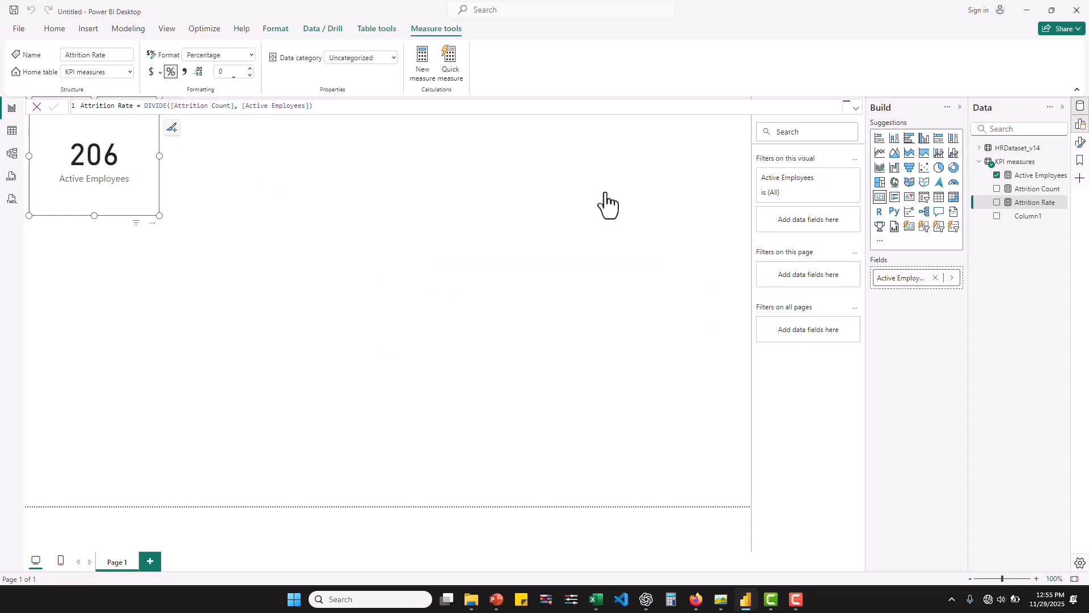
Step: Add a new card visual showing the Attrition Rate measure and fit it directly beside the Active Employees card
{"action": "left_click", "coordinate": [750, 248]}
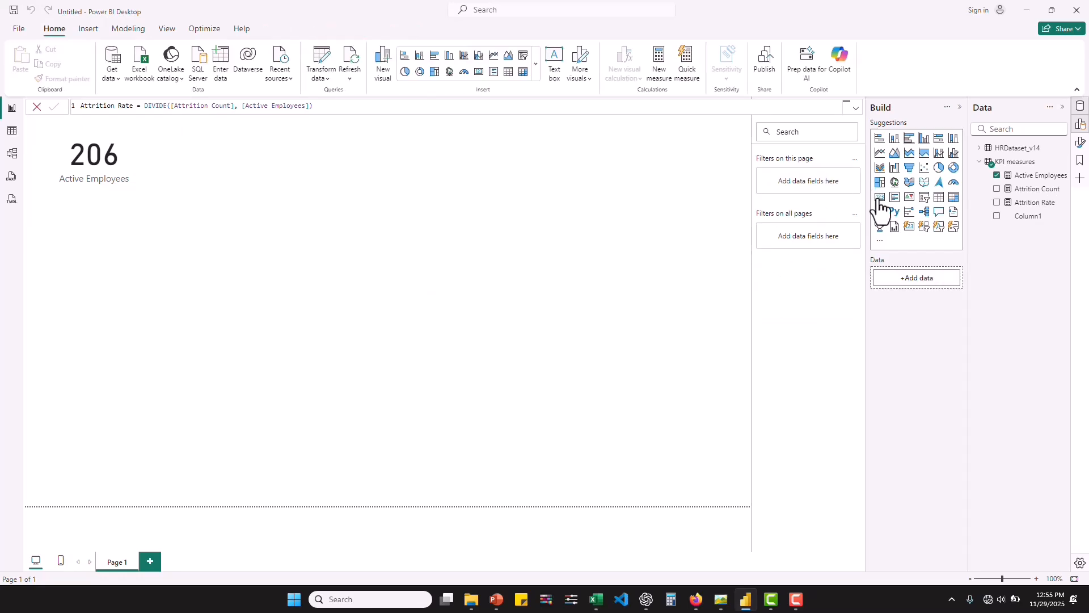
{"action": "left_click", "coordinate": [880, 199]}
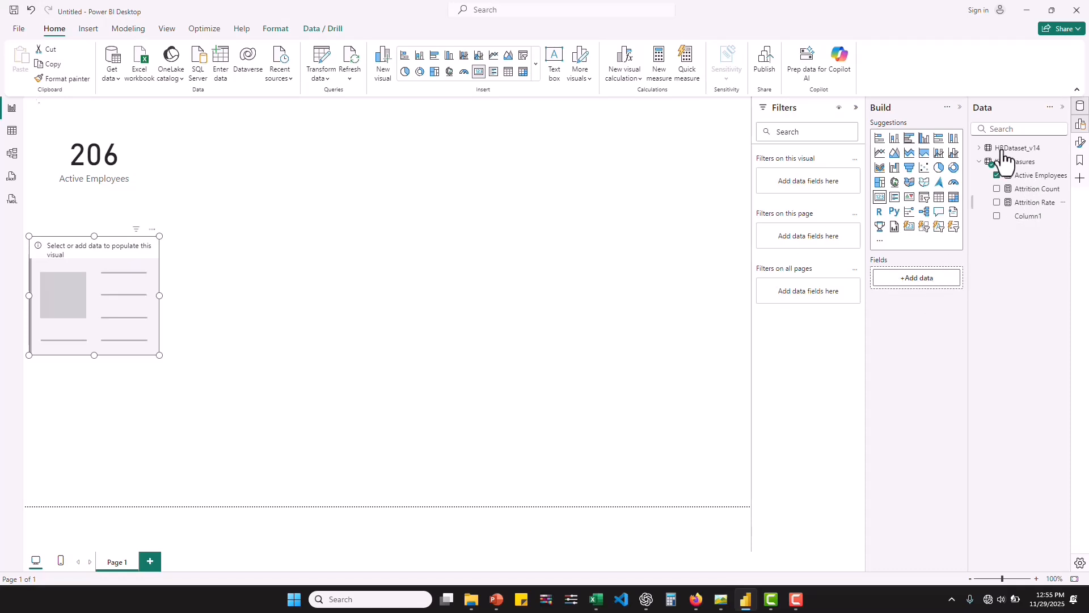
{"action": "left_click_drag", "start_coordinate": [1013, 203], "coordinate": [926, 283]}
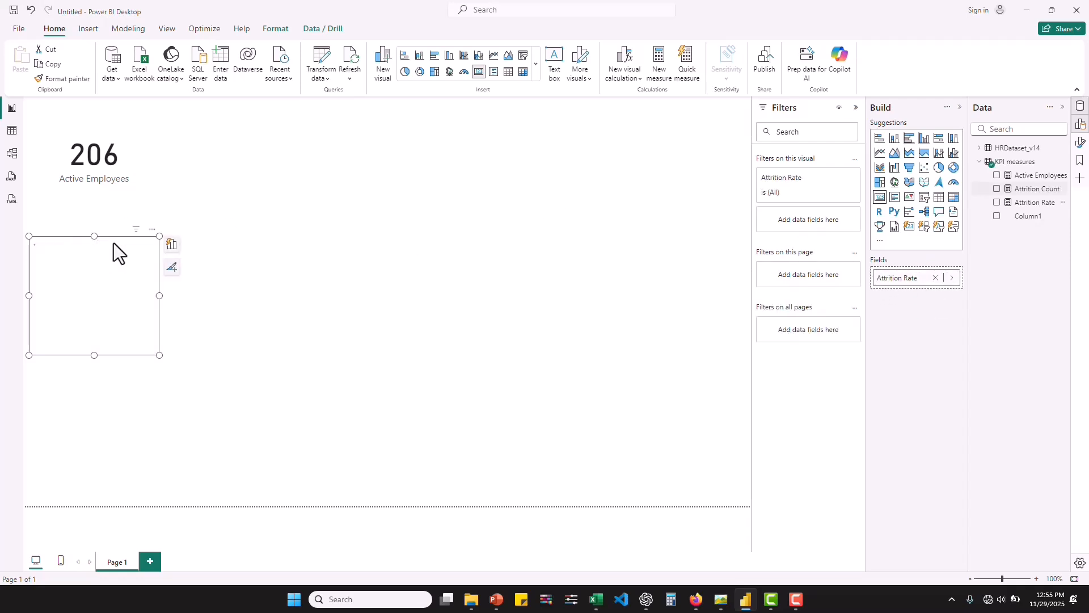
{"action": "left_click_drag", "start_coordinate": [117, 241], "coordinate": [215, 117]}
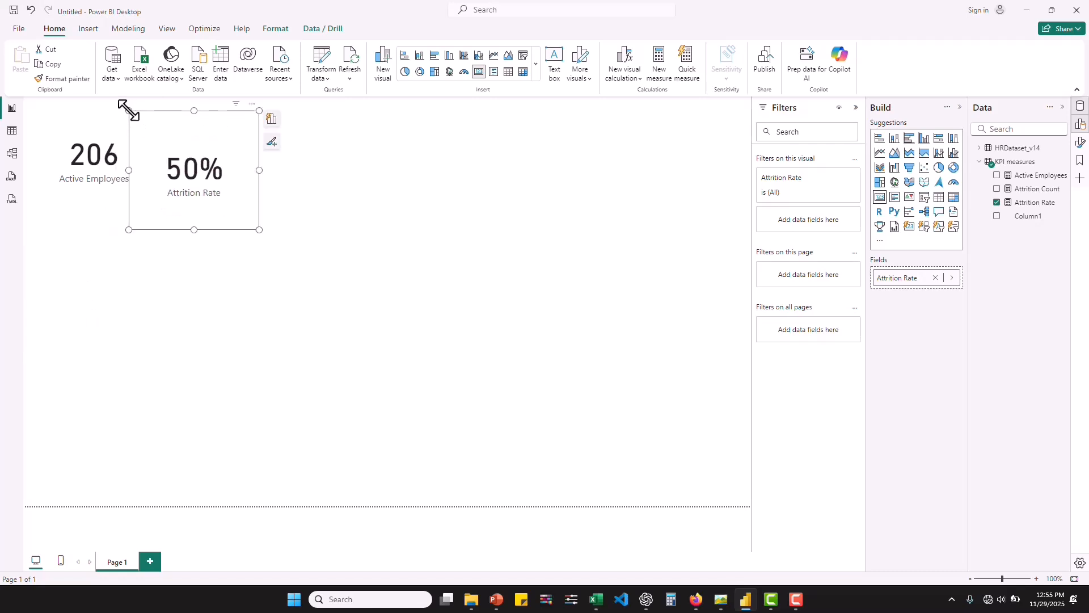
{"action": "left_click_drag", "start_coordinate": [129, 110], "coordinate": [197, 127]}
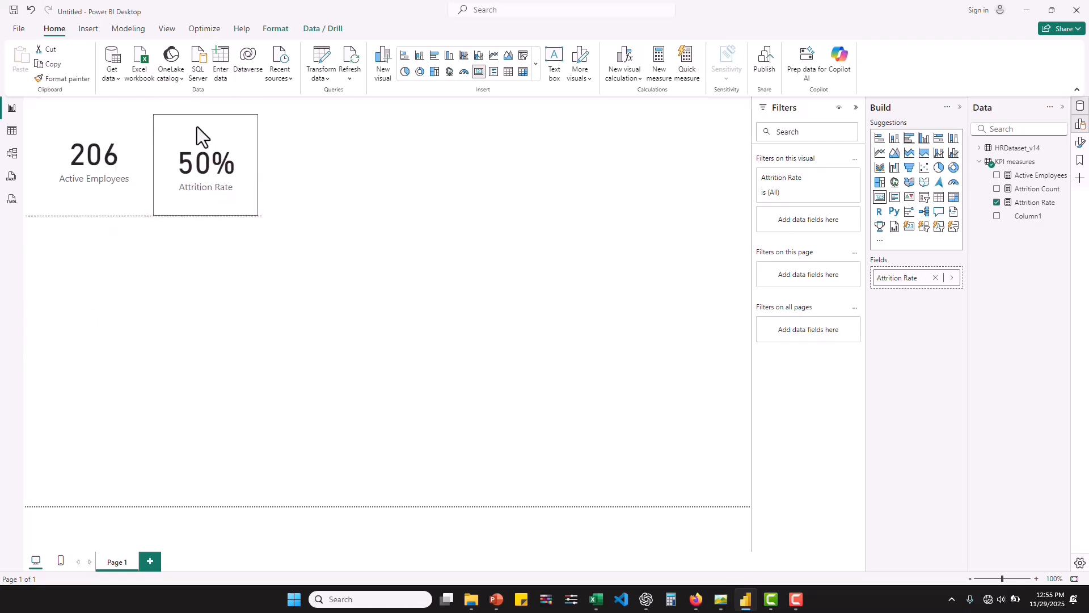
Step: Check the reference image Hr dashboard pix.jpg, and begin an Avg Salary measure in the KPI measures table with CALCULATE(AVERAGE(HRDataset_v14[Salary]
{"action": "mouse_move", "coordinate": [720, 599]}
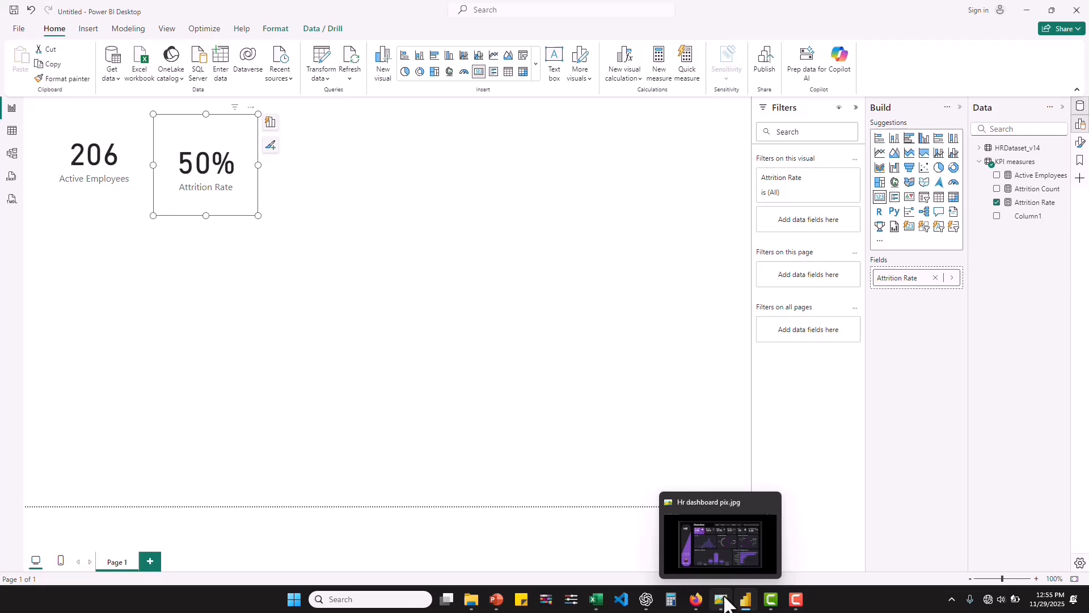
{"action": "left_click", "coordinate": [718, 543]}
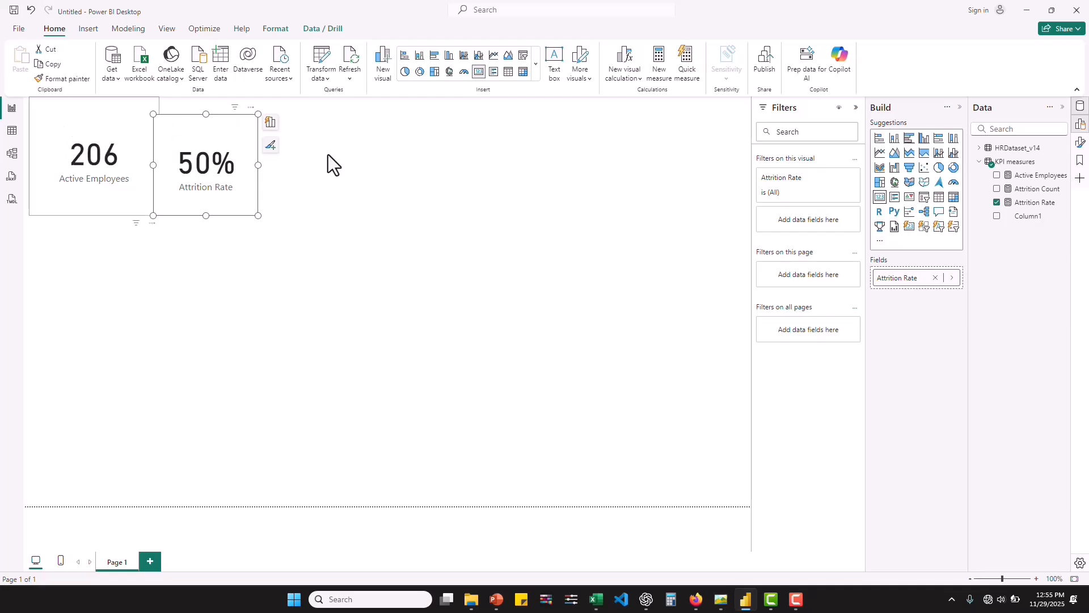
{"action": "right_click", "coordinate": [1014, 162]}
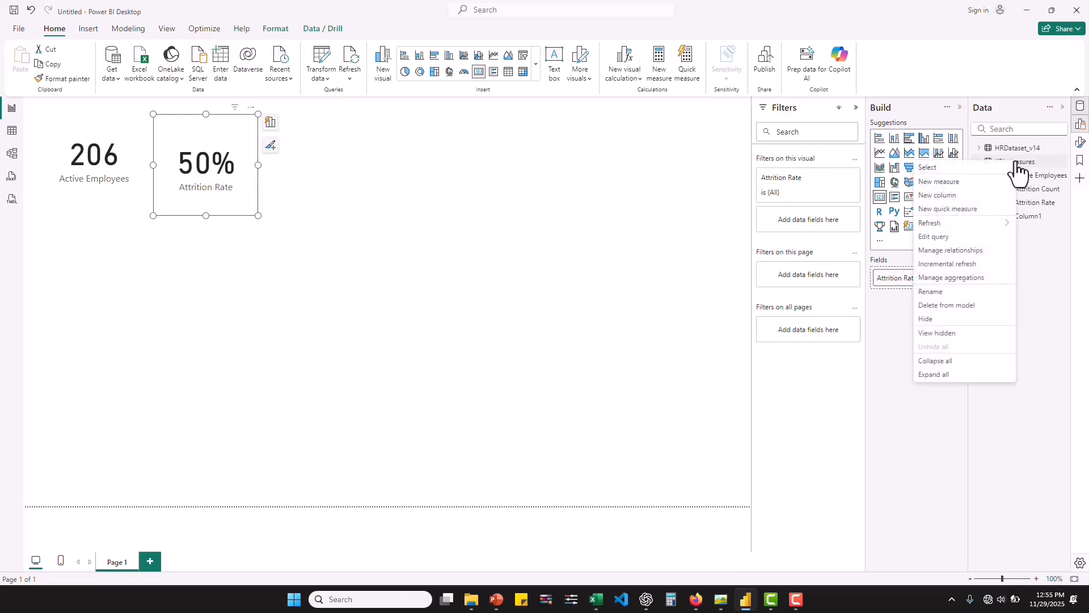
{"action": "left_click", "coordinate": [934, 182]}
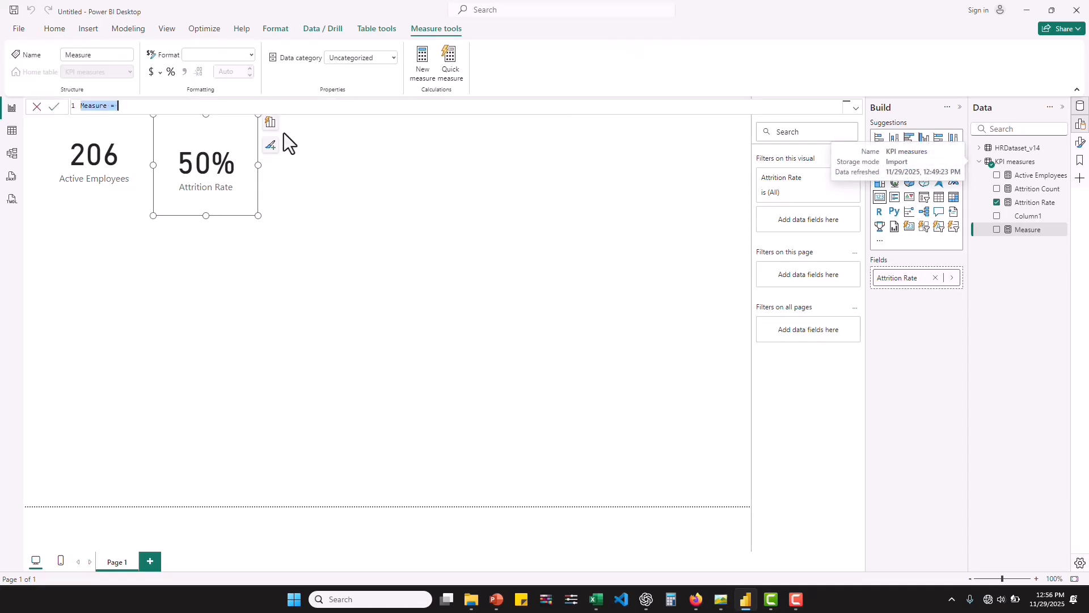
{"action": "type", "text": "A"}
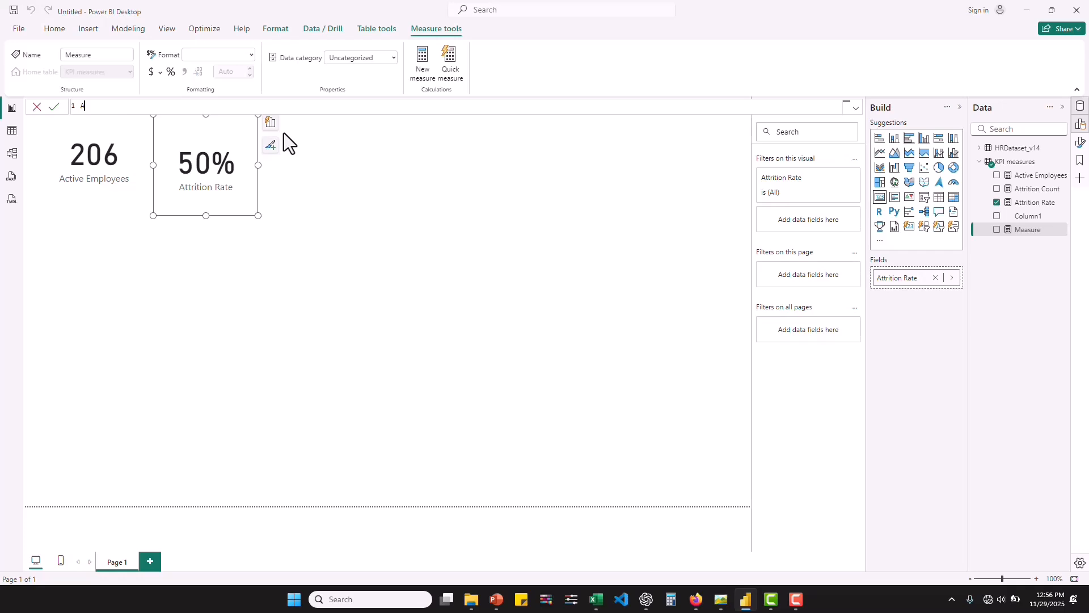
{"action": "type", "text": "vg Salary = CA"}
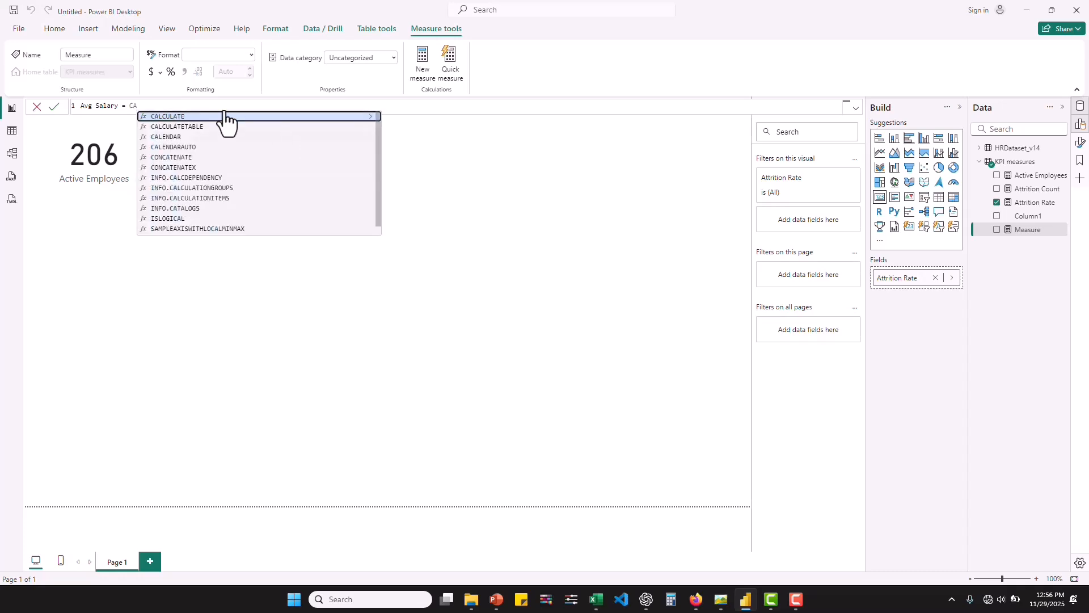
{"action": "left_click", "coordinate": [193, 116]}
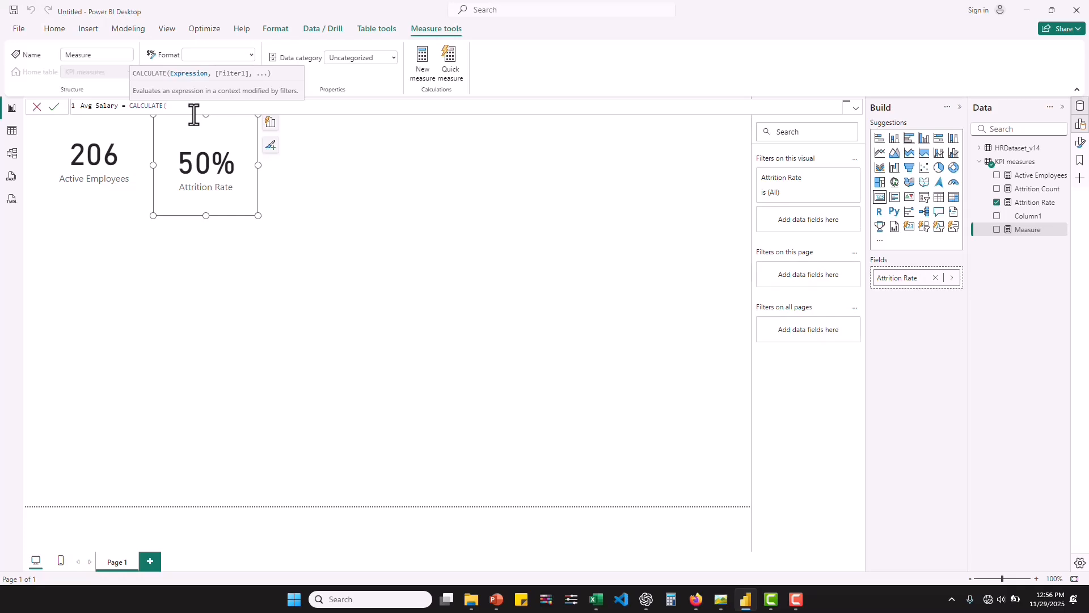
{"action": "type", "text": "AVE"}
{"action": "left_click", "coordinate": [202, 116]}
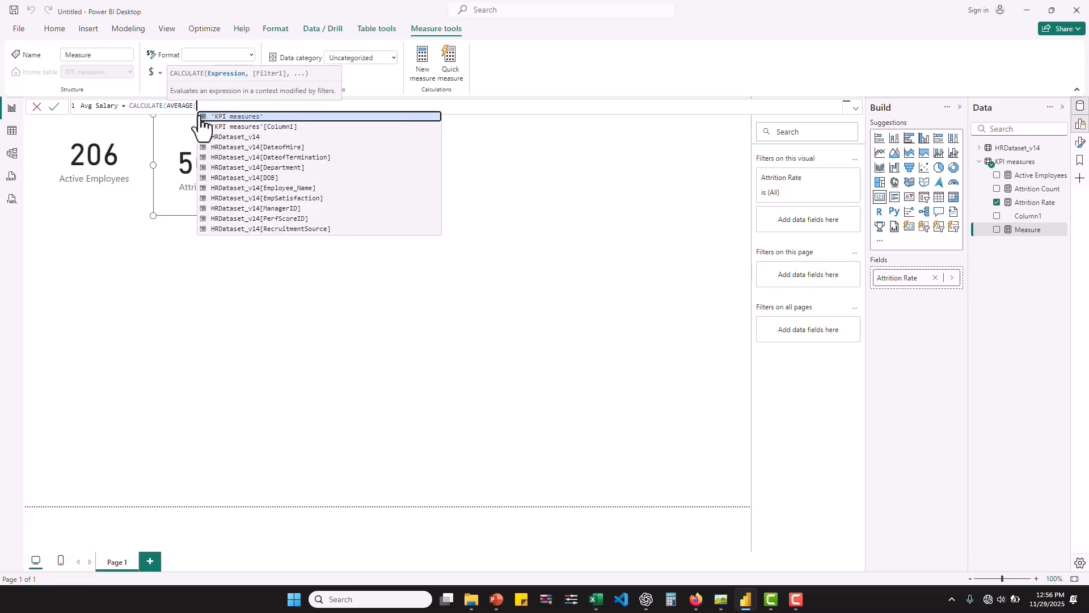
{"action": "type", "text": "sala"}
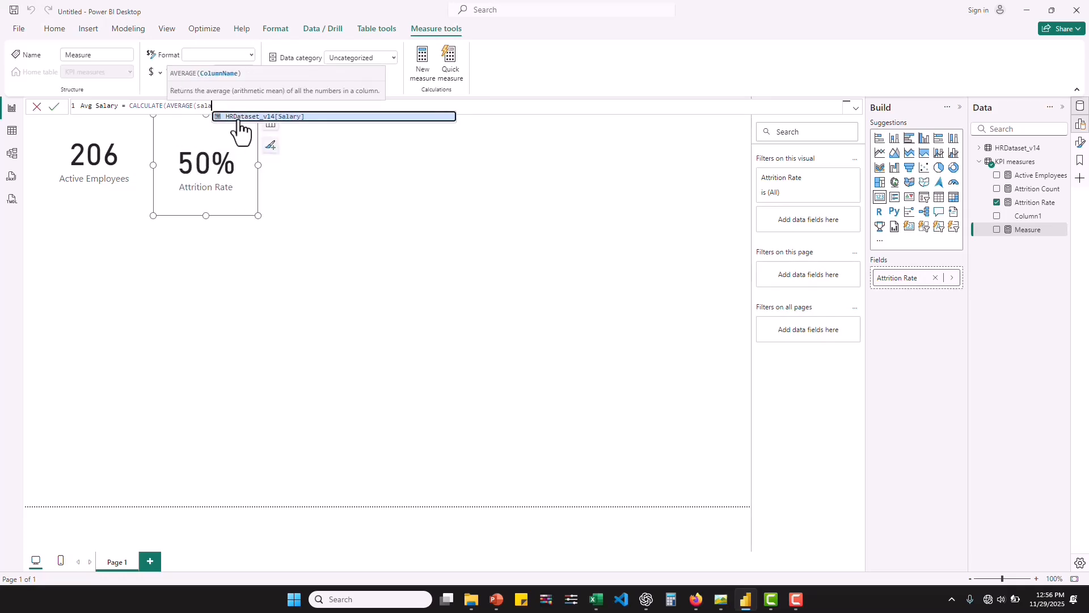
{"action": "left_click", "coordinate": [256, 116]}
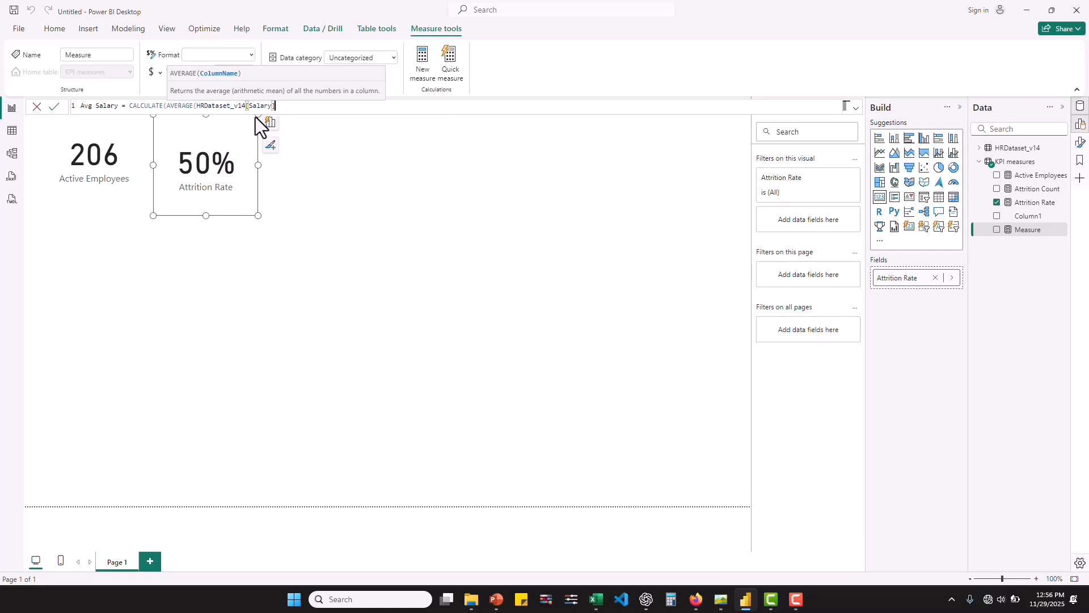
Step: Finish the Avg Salary formula with the filter ISBLANK(HRDataset_v14[DateofTermination]) and commit the measure
{"action": "type", "text": "),"}
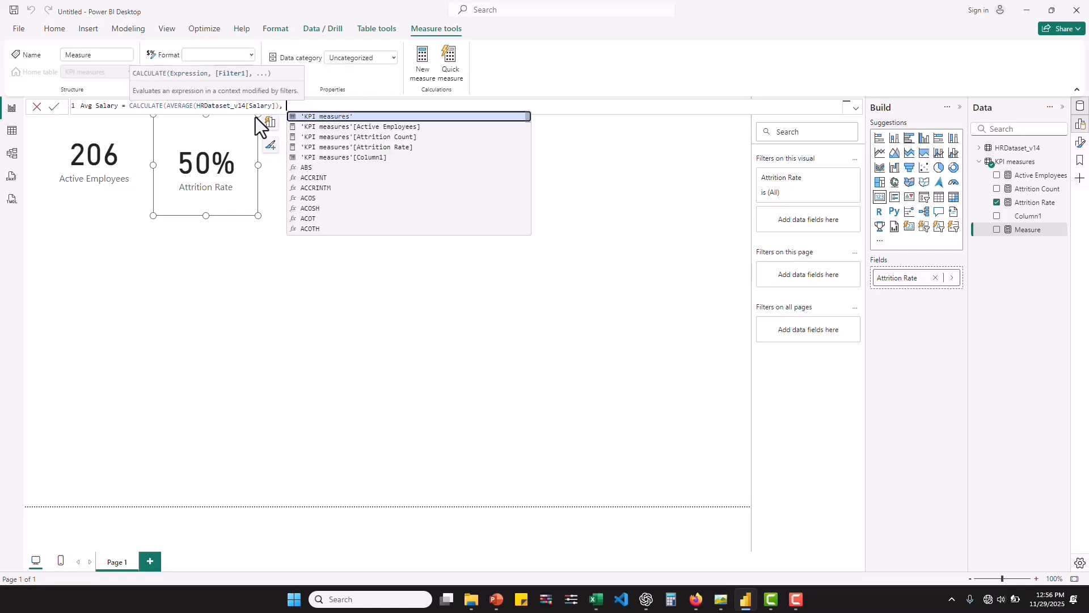
{"action": "type", "text": " IS"}
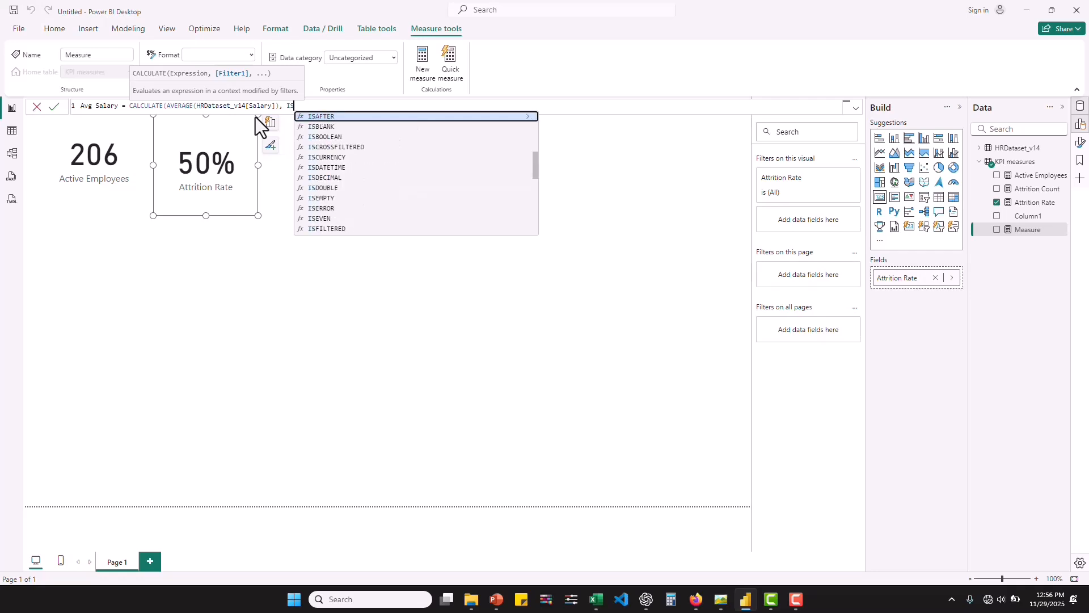
{"action": "left_click", "coordinate": [332, 126]}
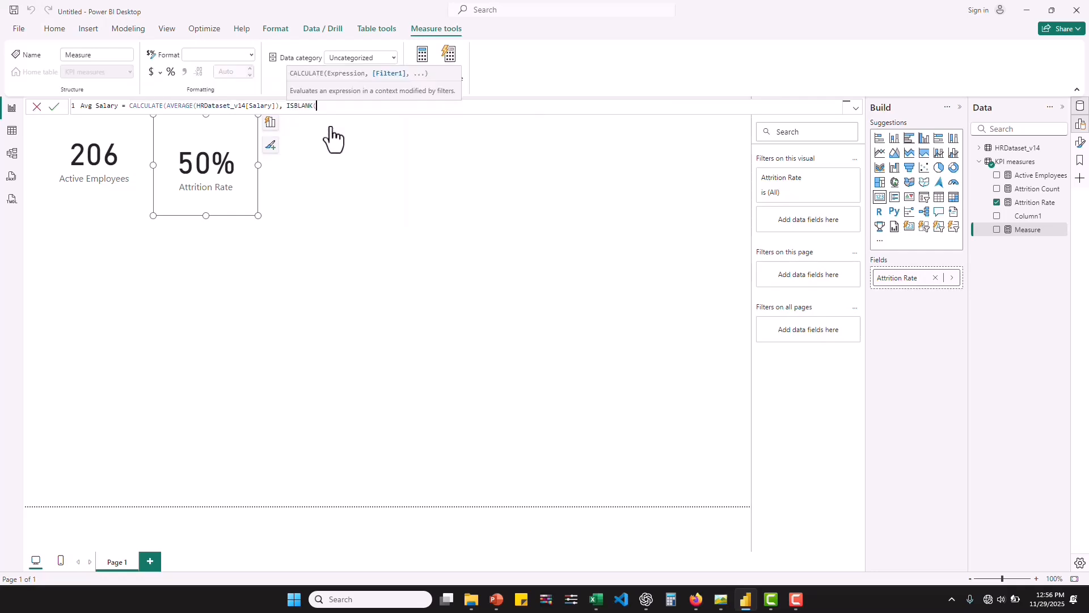
{"action": "type", "text": "dateof"}
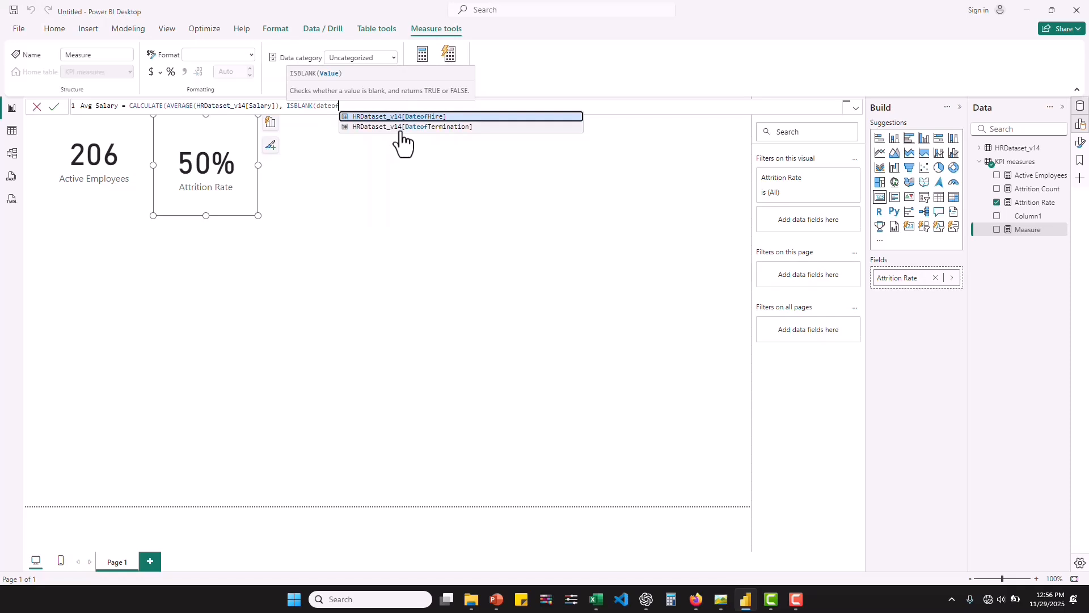
{"action": "left_click", "coordinate": [401, 132]}
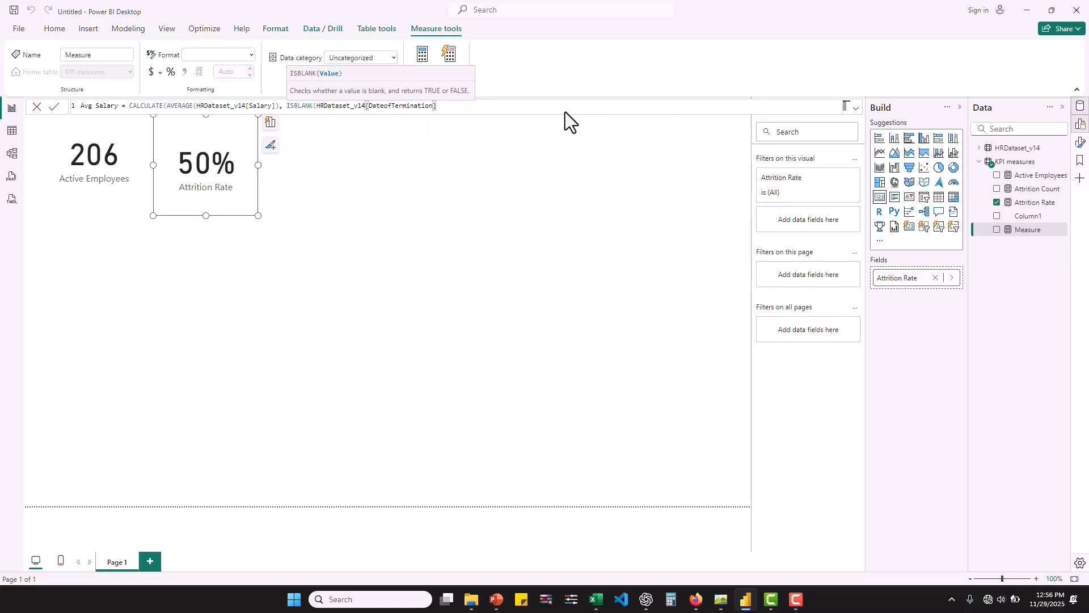
{"action": "type", "text": "))"}
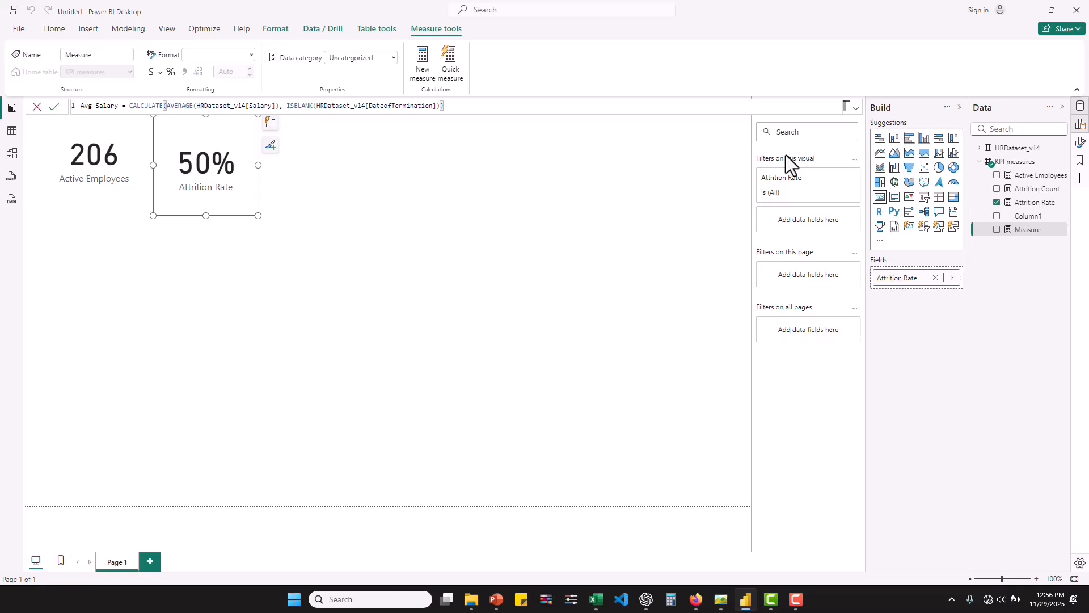
{"action": "key", "text": "Return"}
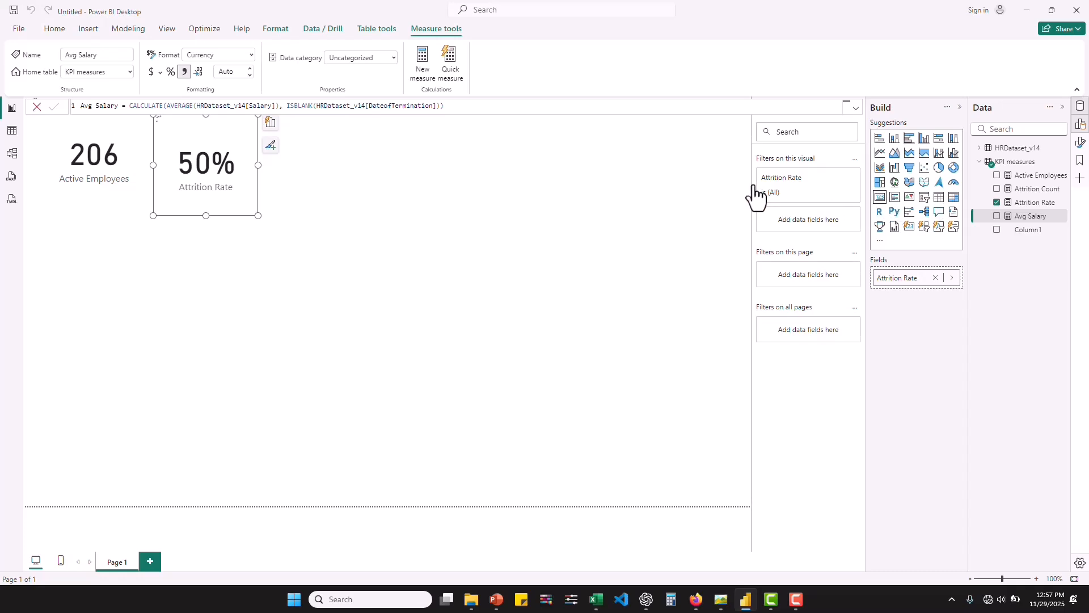
Step: Add a new card visual showing the Avg Salary measure and place it beside the Attrition Rate card
{"action": "left_click", "coordinate": [602, 185]}
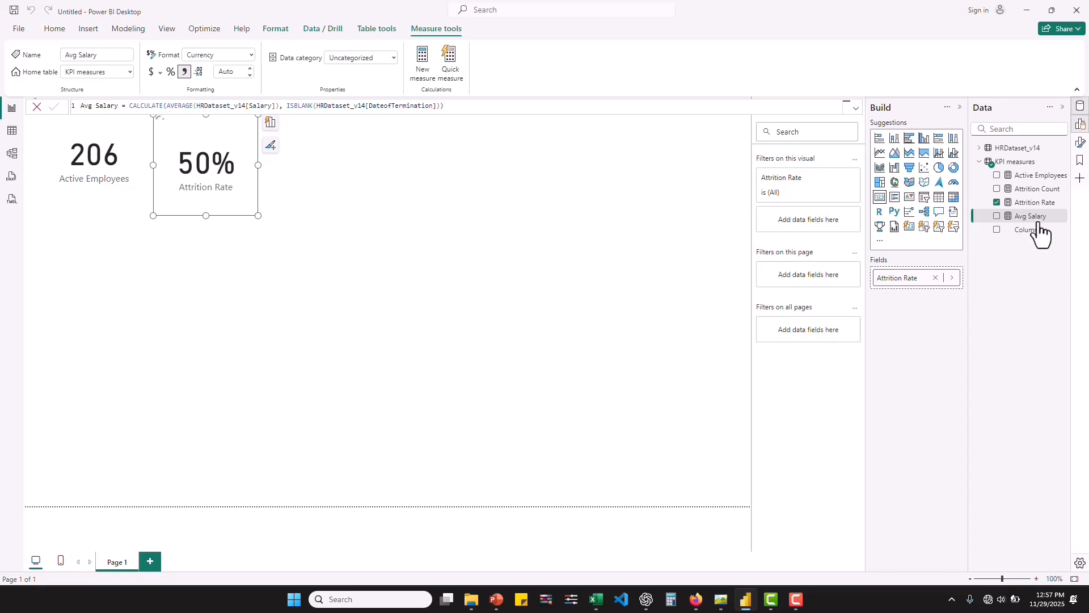
{"action": "left_click", "coordinate": [880, 198]}
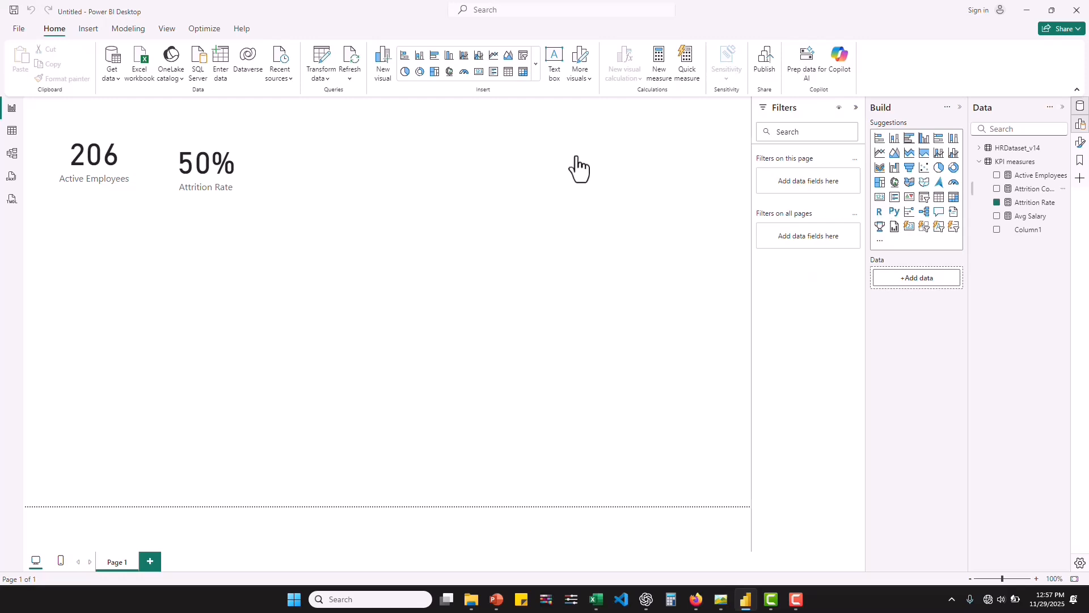
{"action": "left_click_drag", "start_coordinate": [1021, 214], "coordinate": [910, 278]}
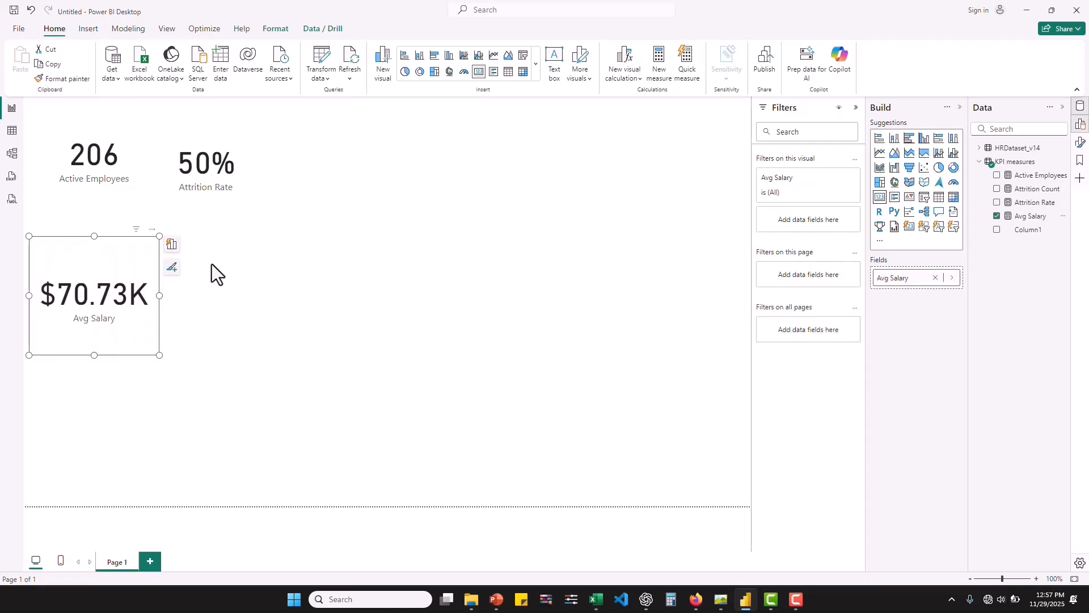
{"action": "left_click_drag", "start_coordinate": [74, 248], "coordinate": [318, 127]}
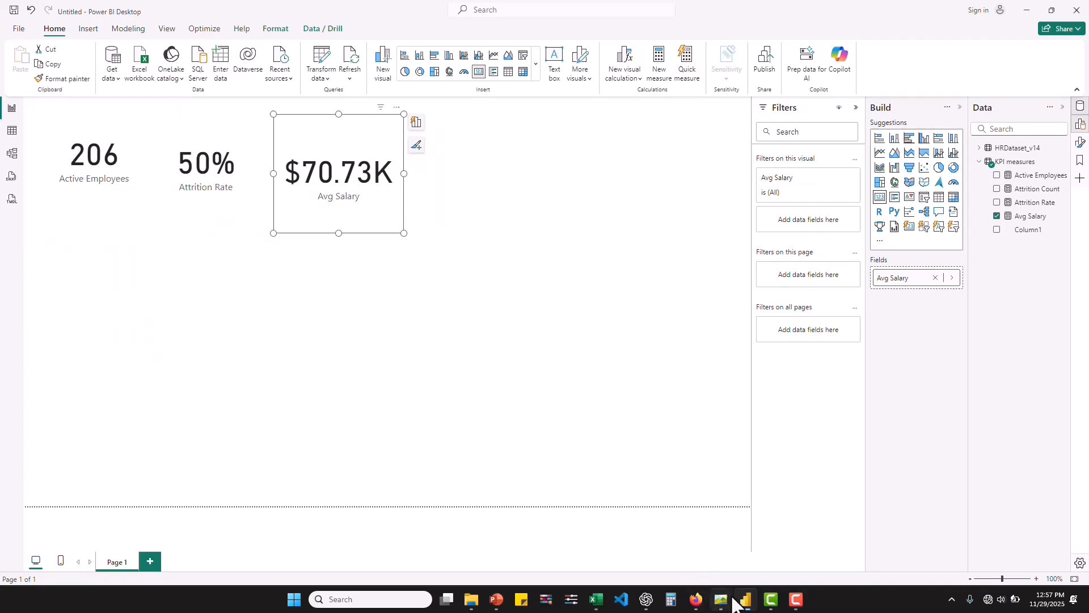
Step: Format the Avg Salary measure with 0 decimal places and shrink its card to match the height of the Attrition Rate card
{"action": "mouse_move", "coordinate": [722, 597]}
{"action": "mouse_move", "coordinate": [713, 547]}
{"action": "left_click", "coordinate": [1031, 219]}
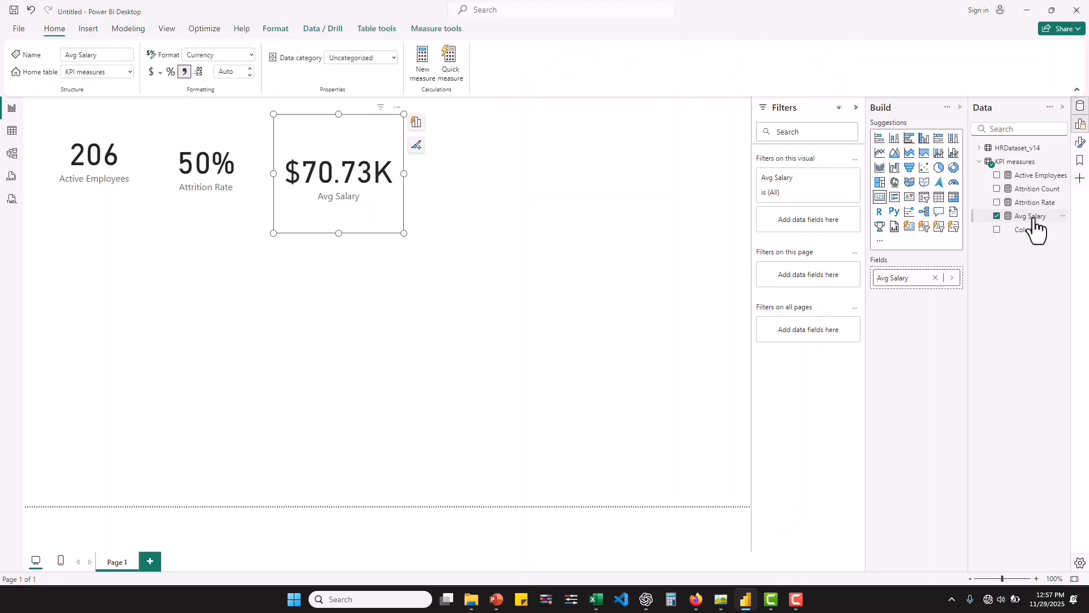
{"action": "left_click", "coordinate": [226, 72]}
{"action": "type", "text": "0"}
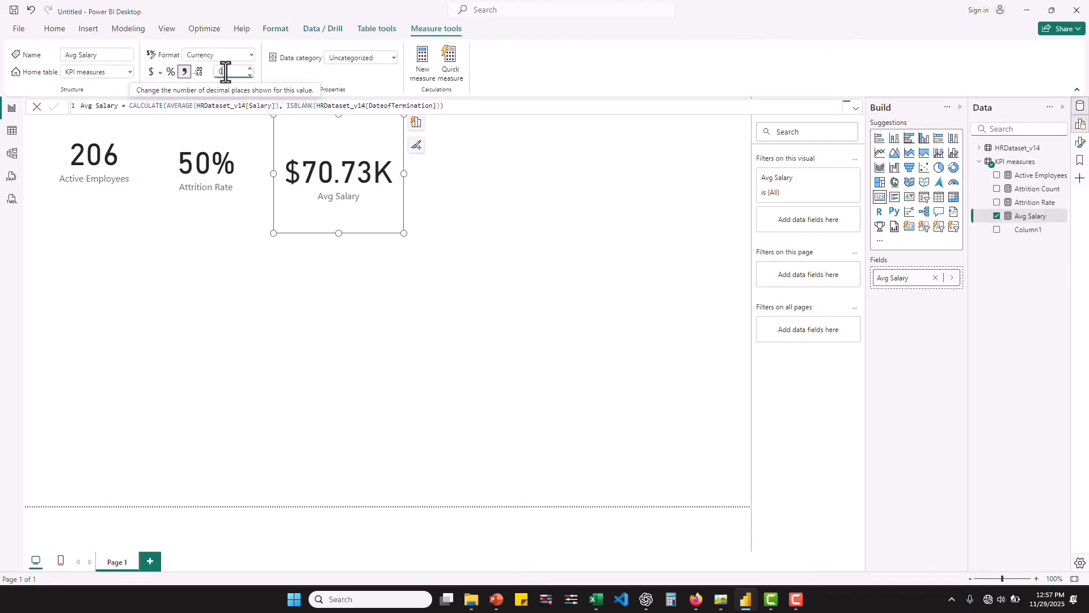
{"action": "key", "text": "Return"}
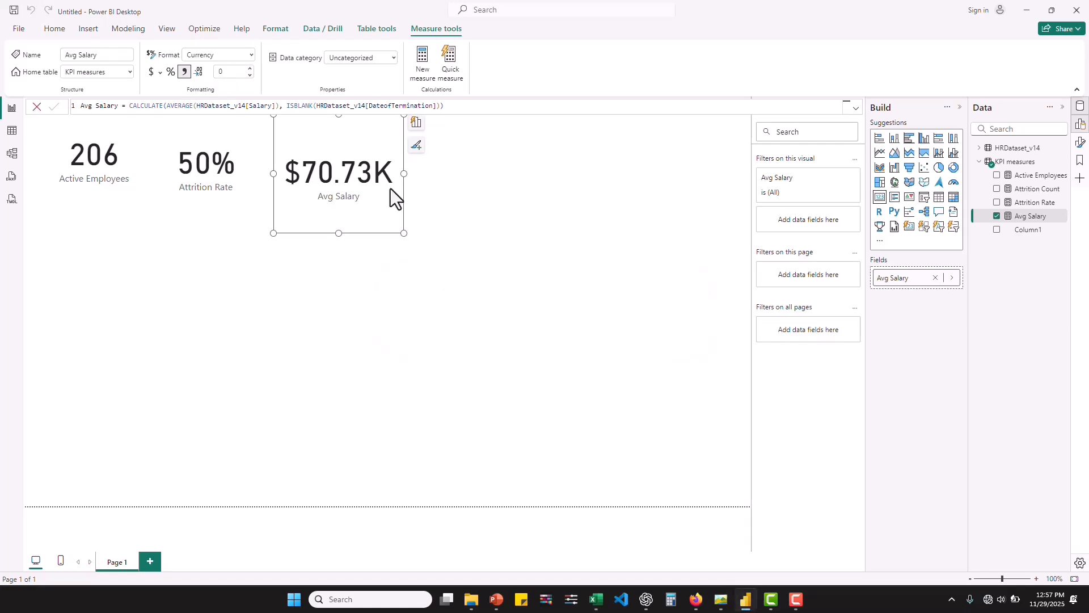
{"action": "mouse_move", "coordinate": [720, 596]}
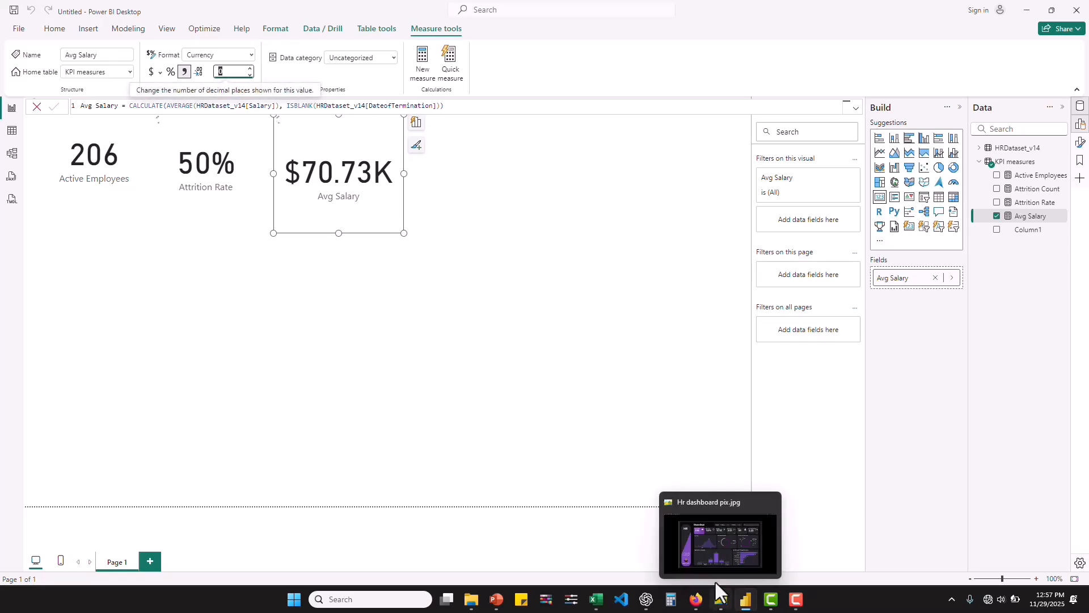
{"action": "mouse_move", "coordinate": [716, 519]}
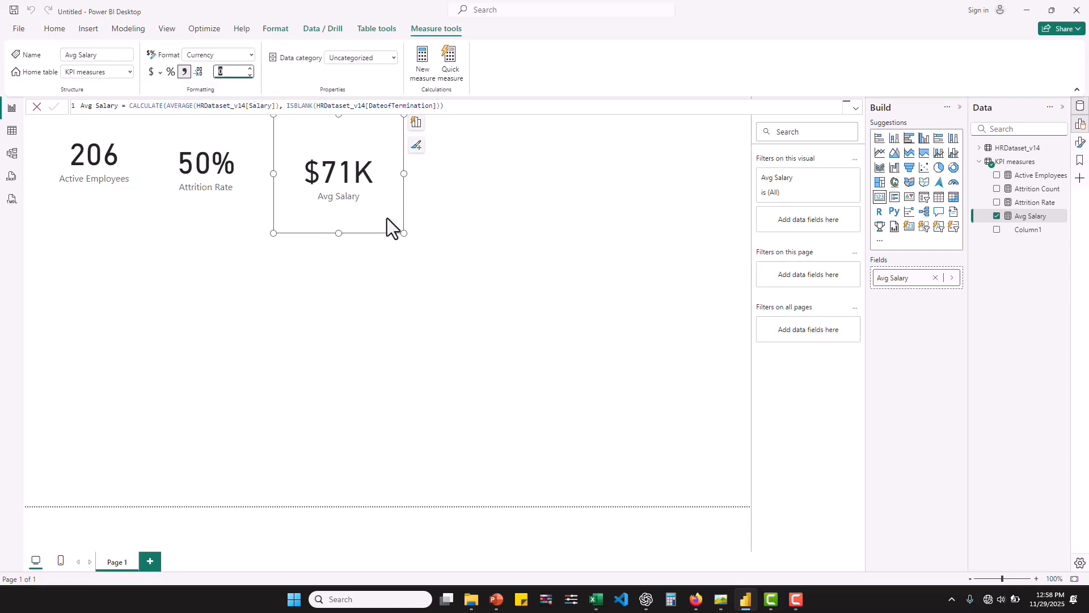
{"action": "left_click_drag", "start_coordinate": [393, 223], "coordinate": [388, 216]}
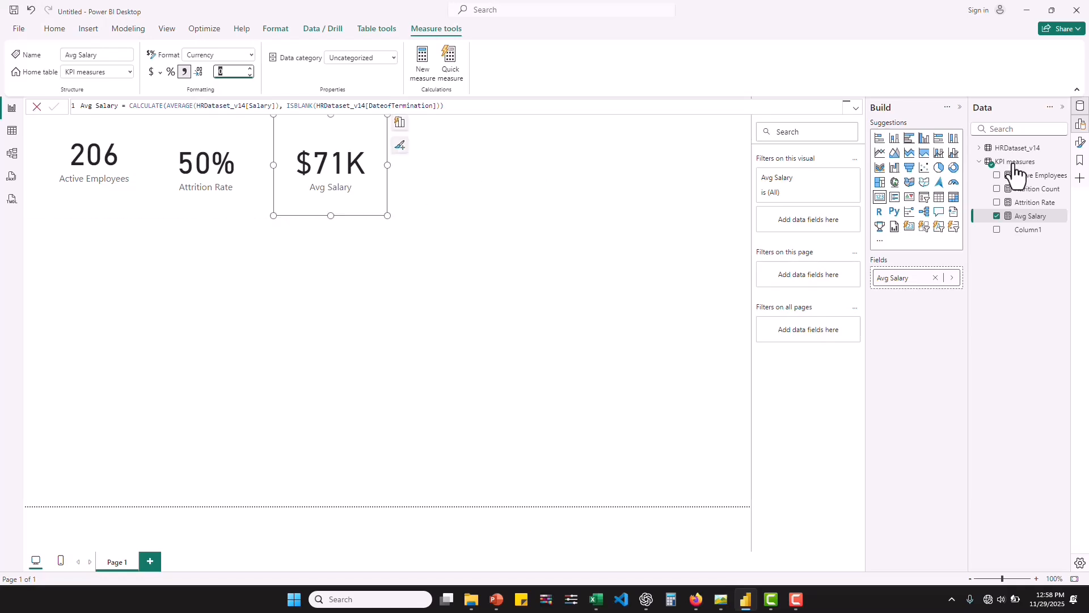
{"action": "key", "text": "Escape"}
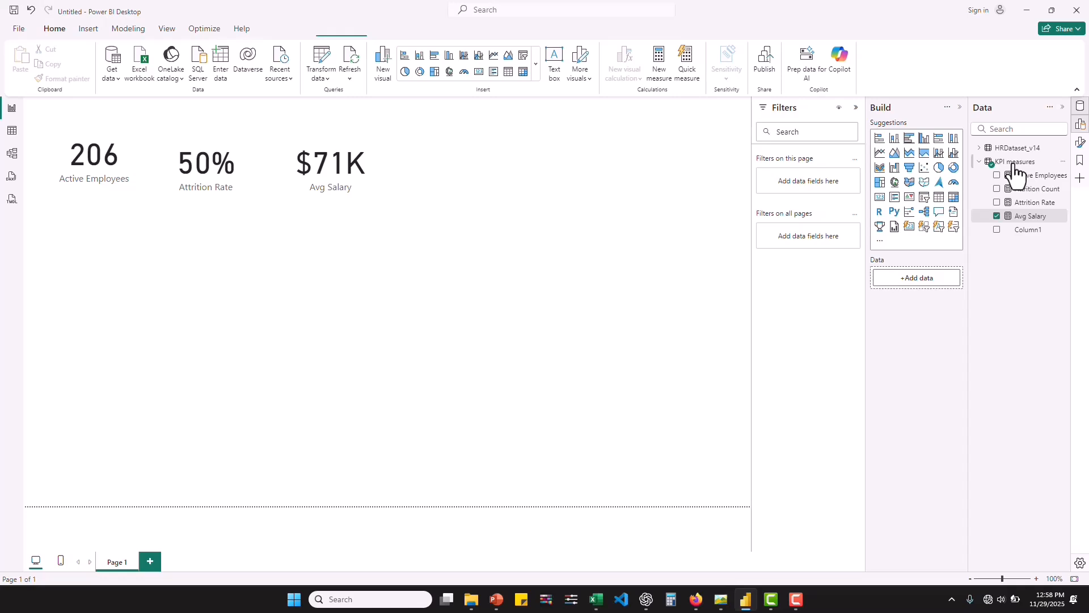
Step: Create an Avg Perf. Score measure in the KPI measures table, starting its formula with CALCULATE(AVERAGE(HRDataset_v14[PerfScoreID])
{"action": "right_click", "coordinate": [1013, 165]}
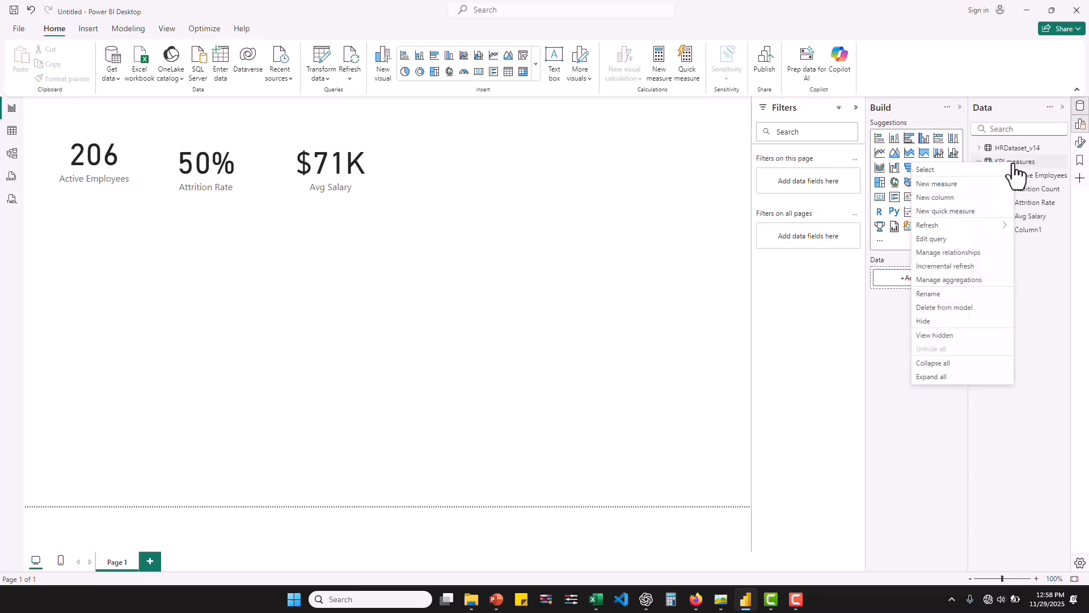
{"action": "left_click", "coordinate": [936, 189]}
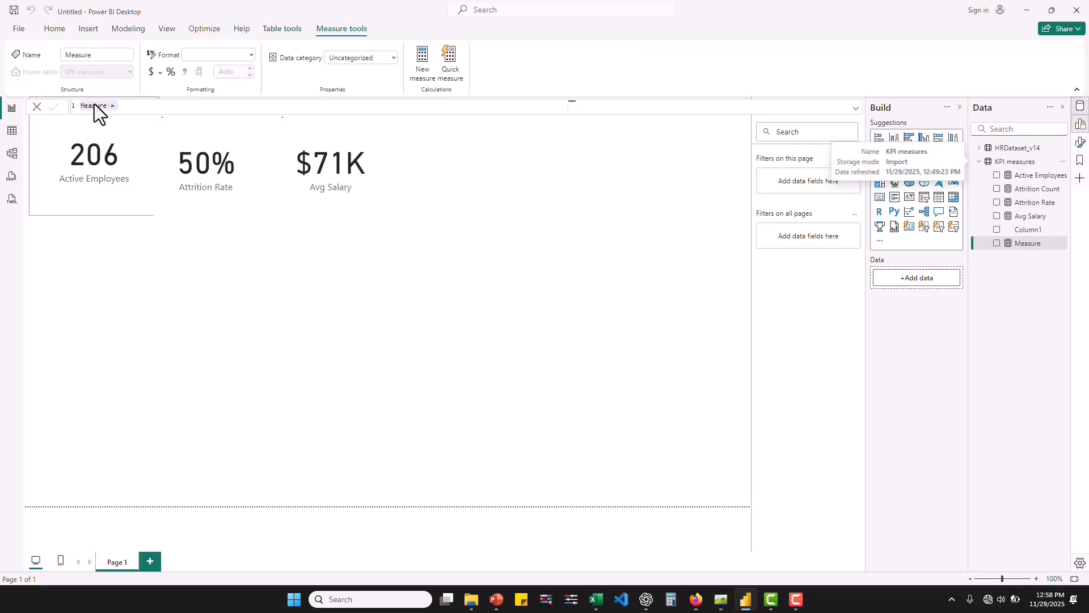
{"action": "type", "text": "Avg"}
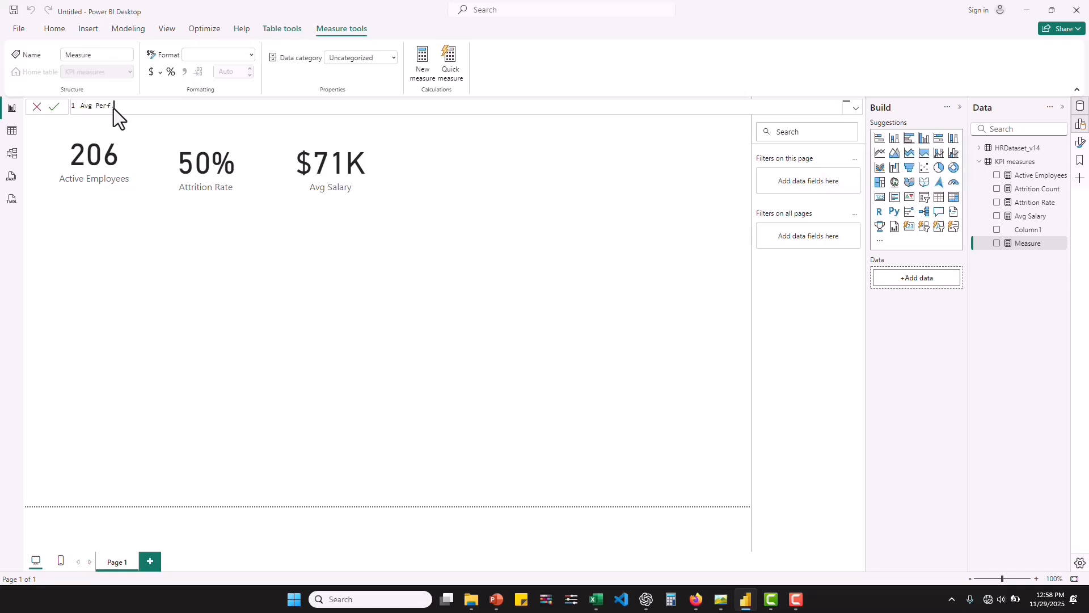
{"action": "type", "text": " Perf. Score = CALCU"}
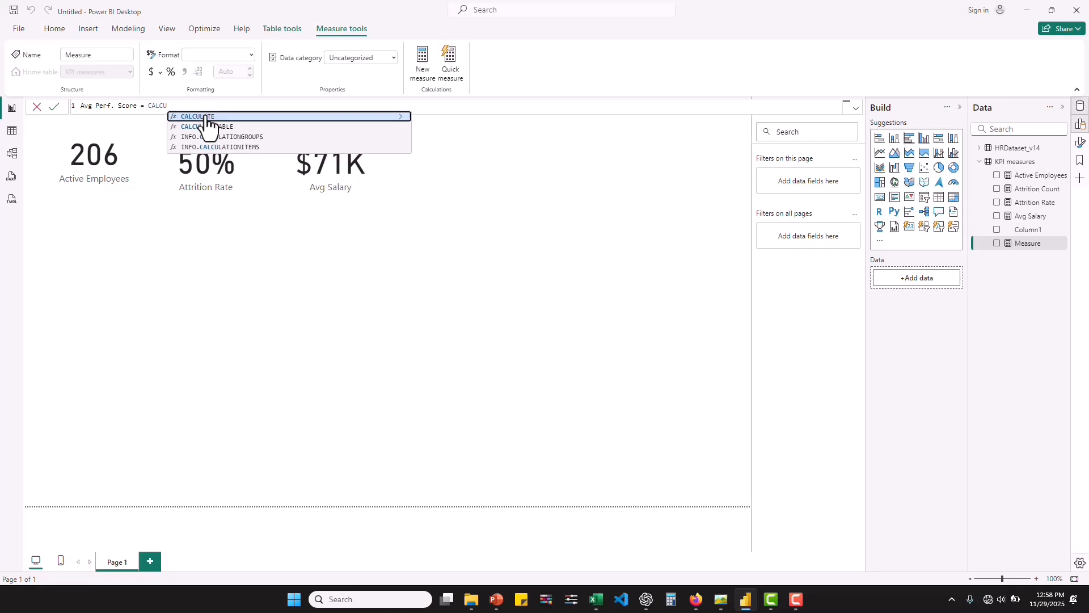
{"action": "key", "text": "Tab"}
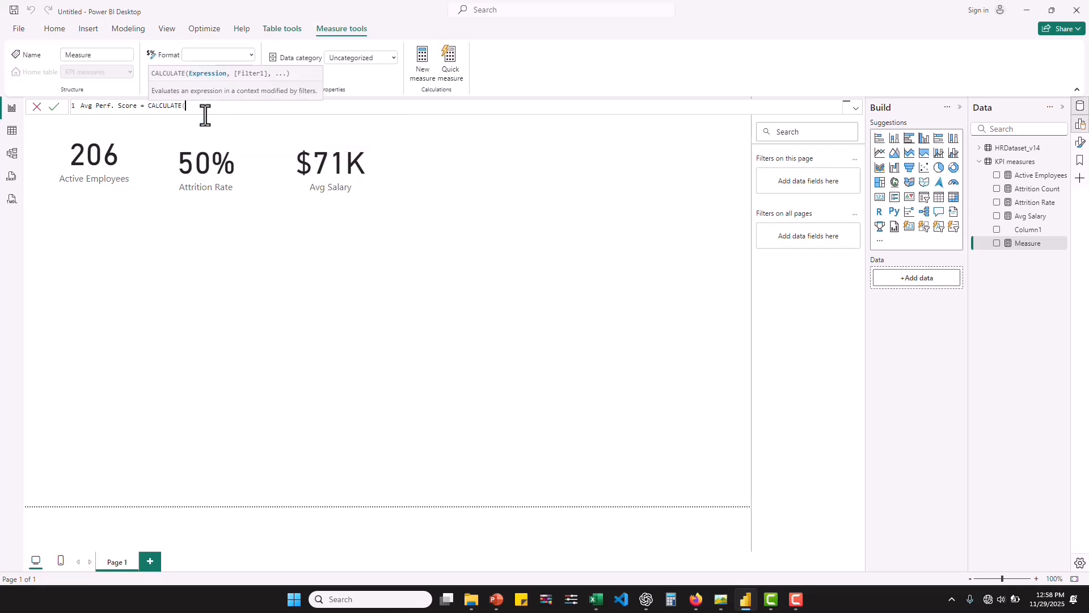
{"action": "type", "text": "AVER"}
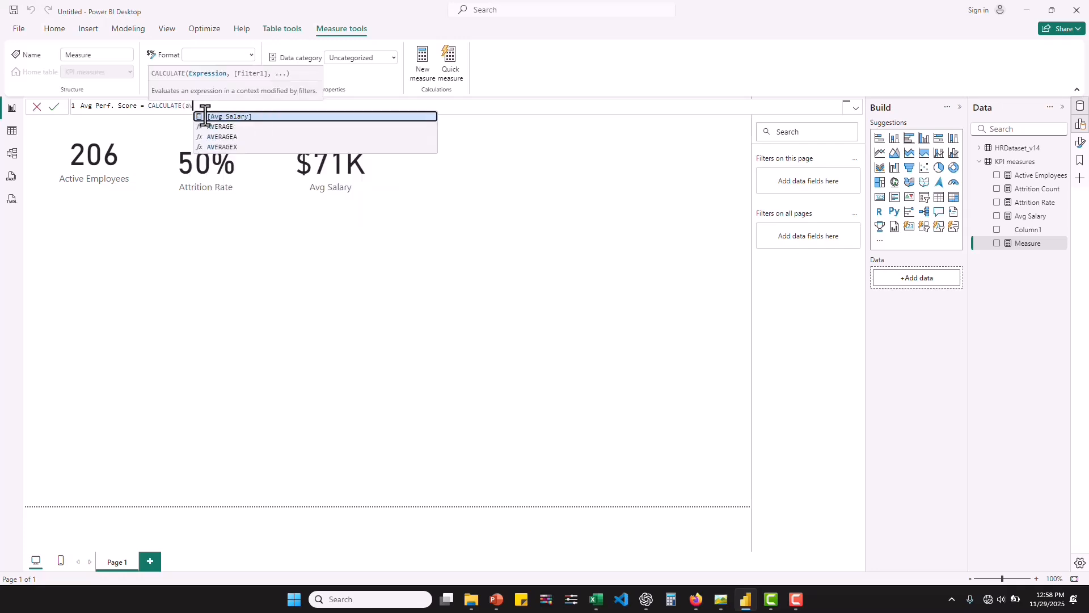
{"action": "key", "text": "Tab"}
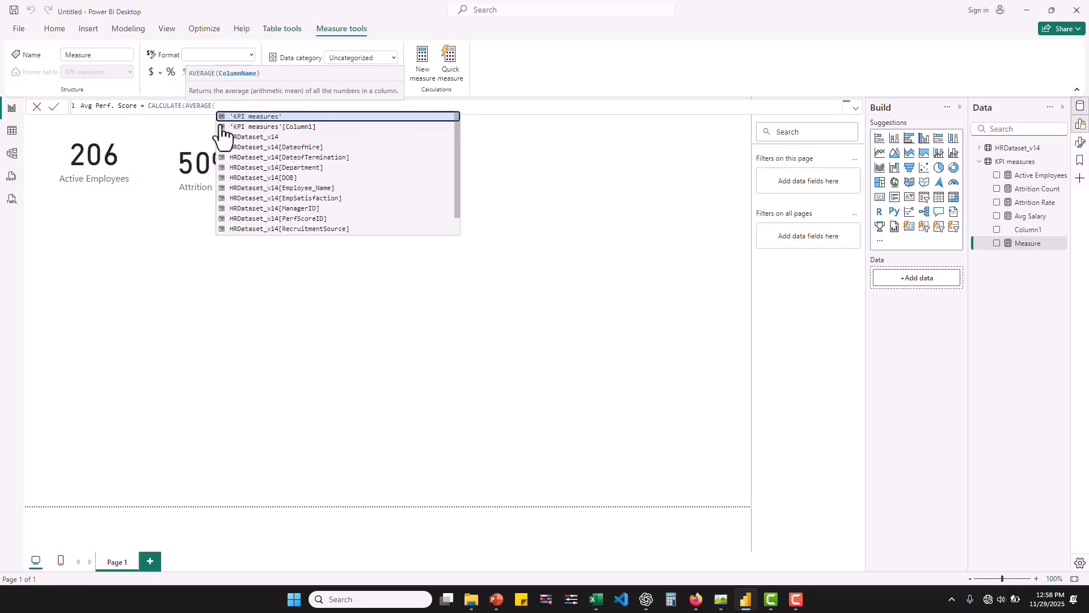
{"action": "type", "text": "perf"}
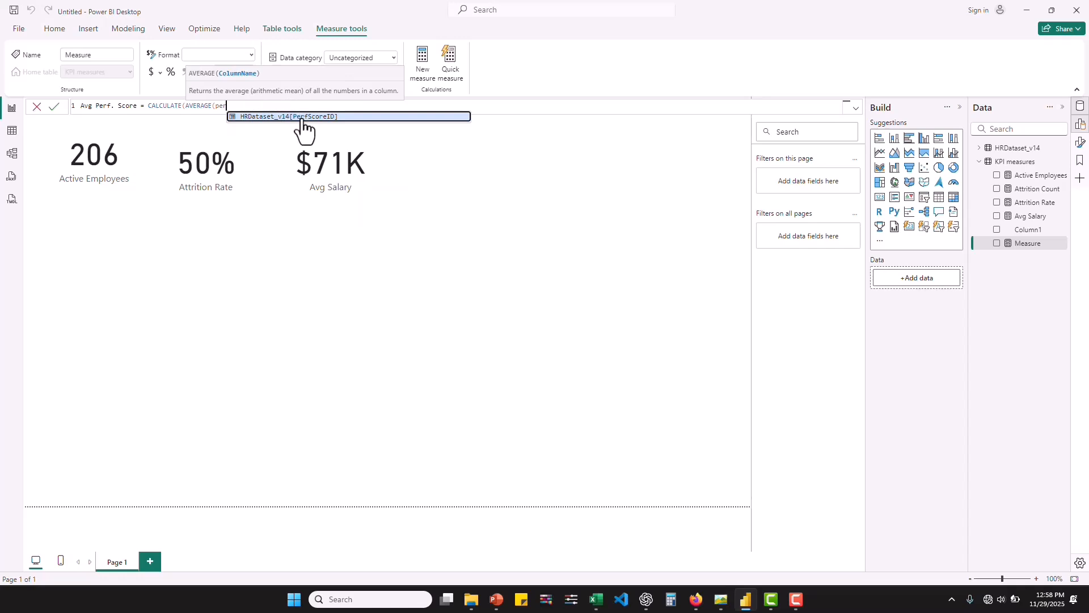
{"action": "left_click", "coordinate": [301, 119]}
{"action": "type", "text": ")"}
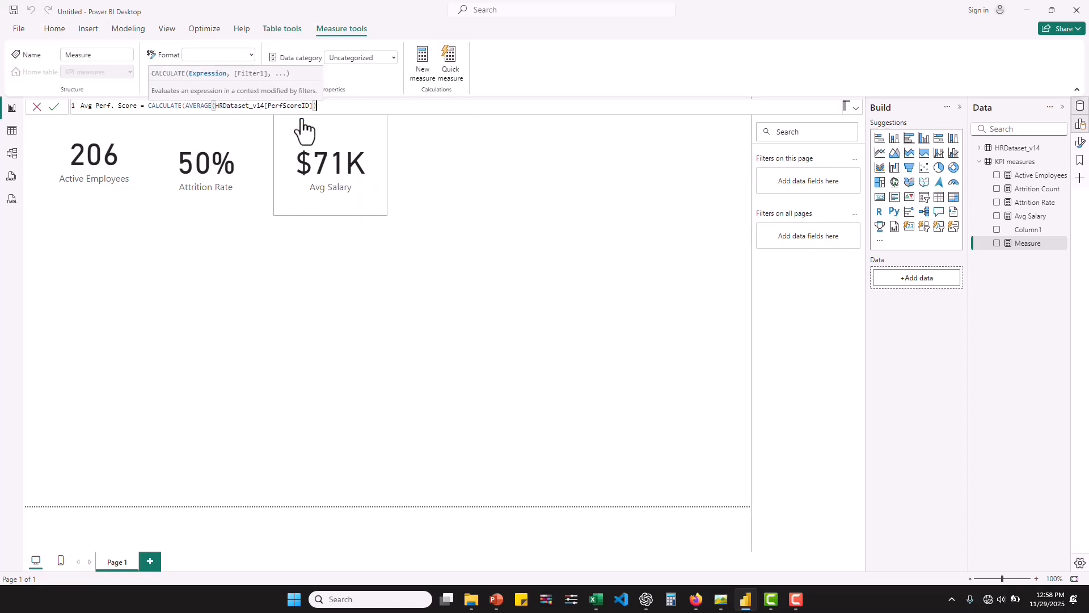
Step: Complete the Avg Perf. Score formula with the filter ISBLANK(HRDataset_v14[DateofTermination]), commit it, and place its card beside the Avg Salary card
{"action": "type", "text": ", IS"}
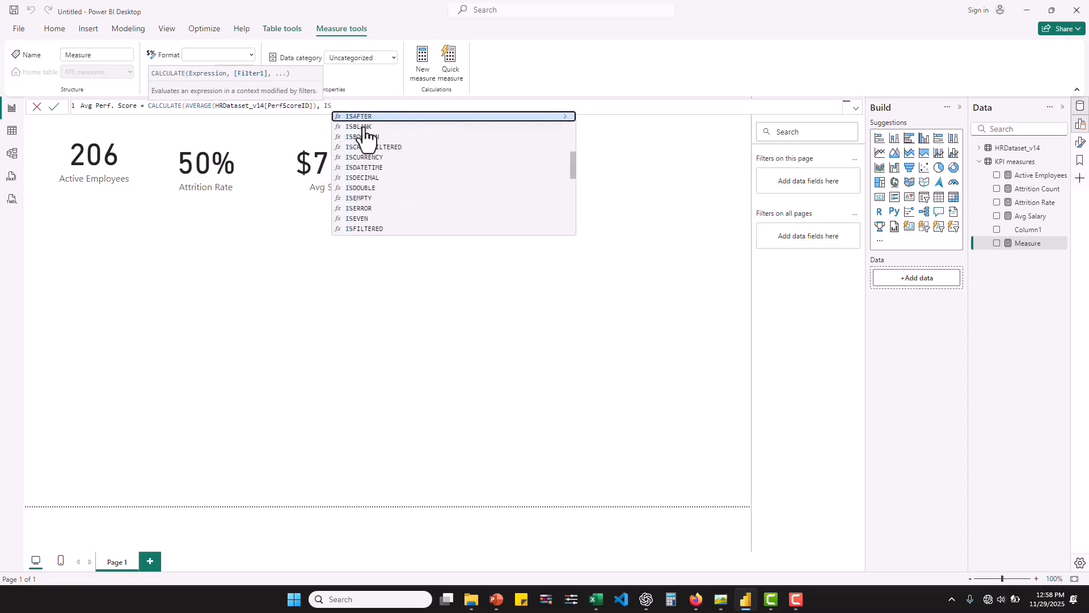
{"action": "left_click", "coordinate": [360, 126]}
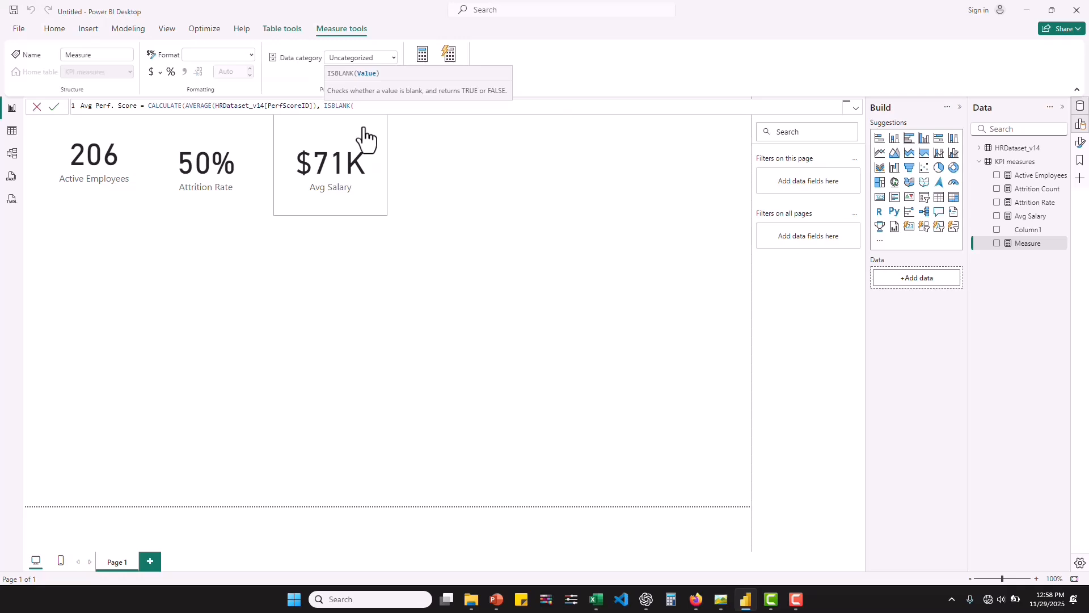
{"action": "type", "text": "dateof"}
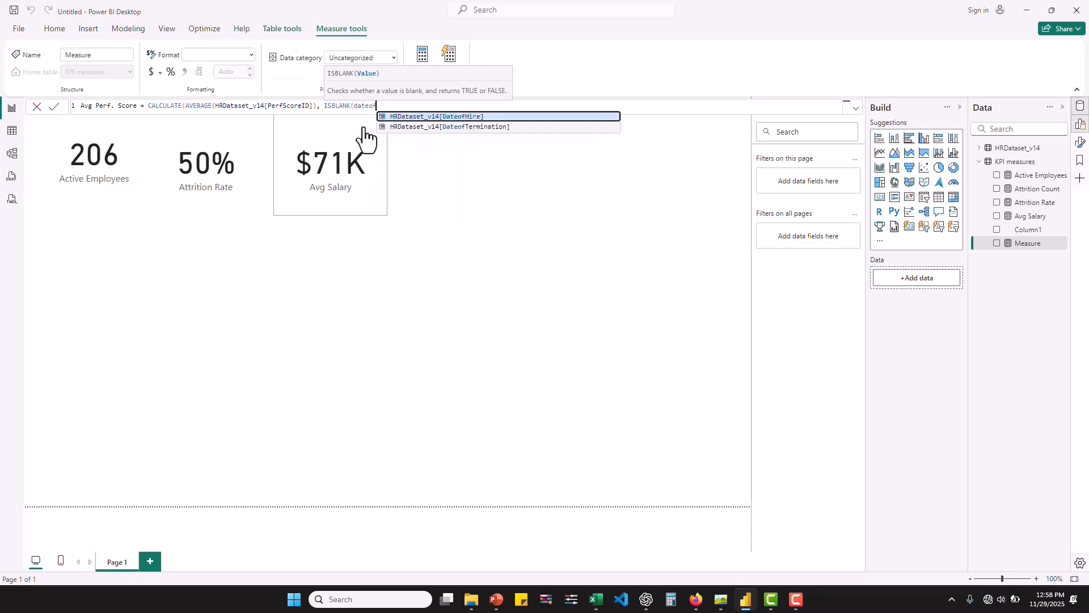
{"action": "left_click", "coordinate": [468, 124]}
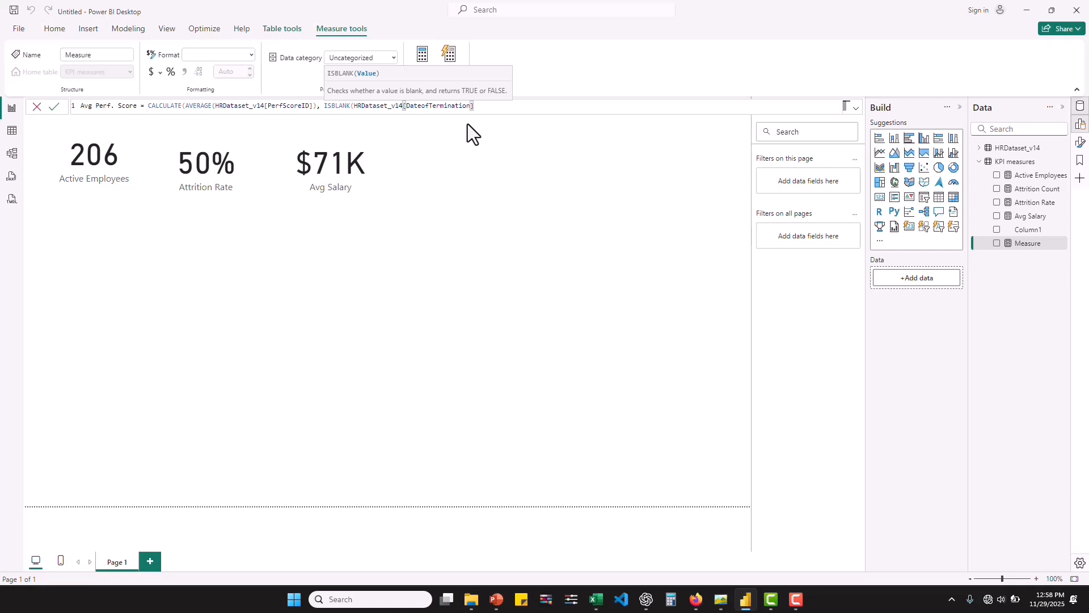
{"action": "type", "text": "))"}
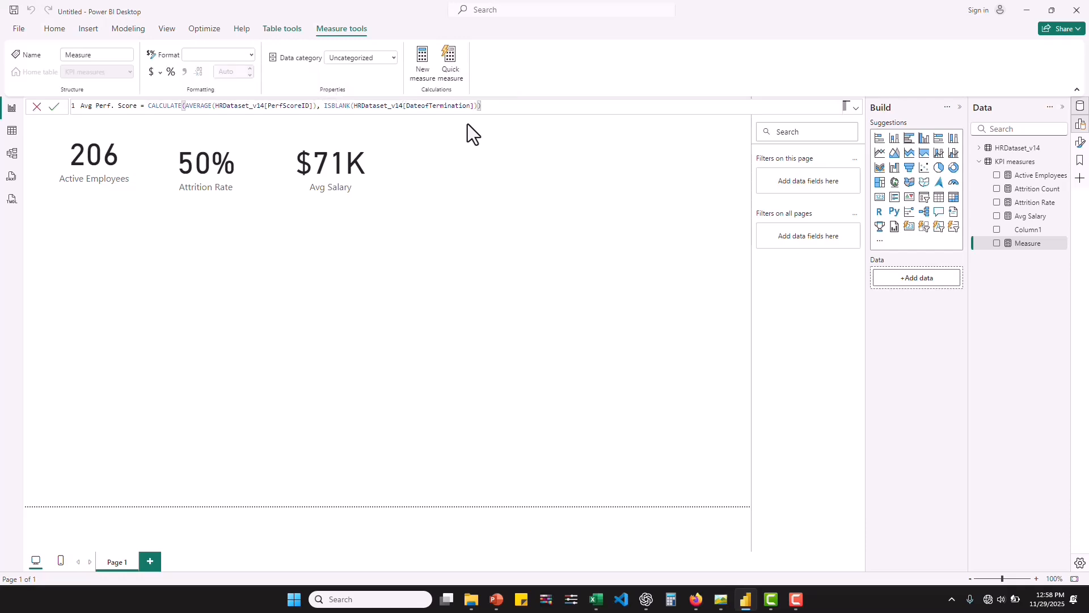
{"action": "key", "text": "Return"}
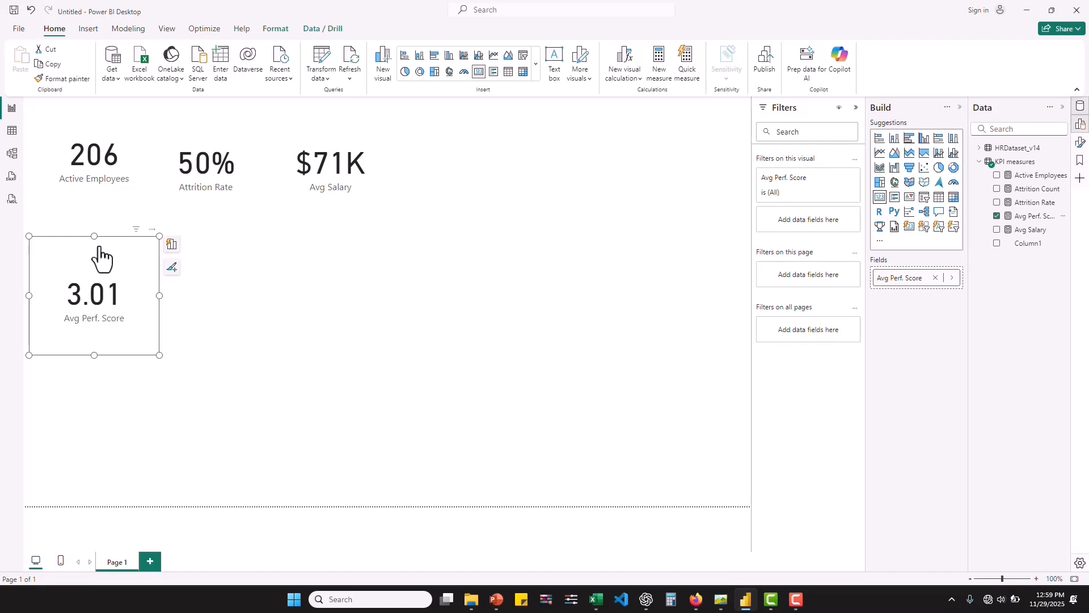
{"action": "left_click_drag", "start_coordinate": [100, 250], "coordinate": [430, 128]}
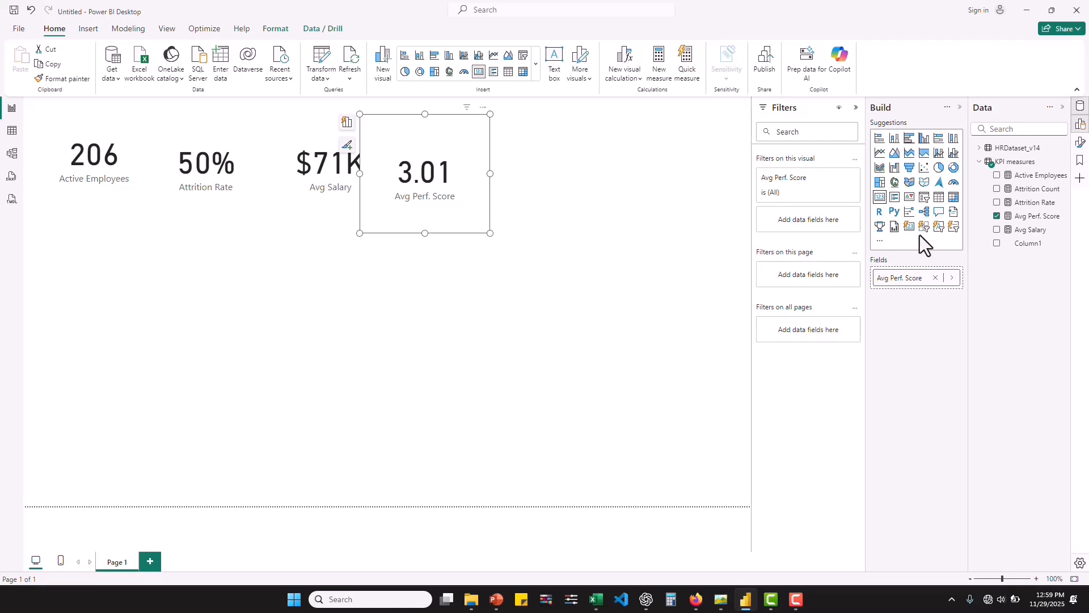
Step: Add another measure to the KPI measures table, name it Emp. Sat. Score, and start its formula with CALCULATE
{"action": "right_click", "coordinate": [1026, 166]}
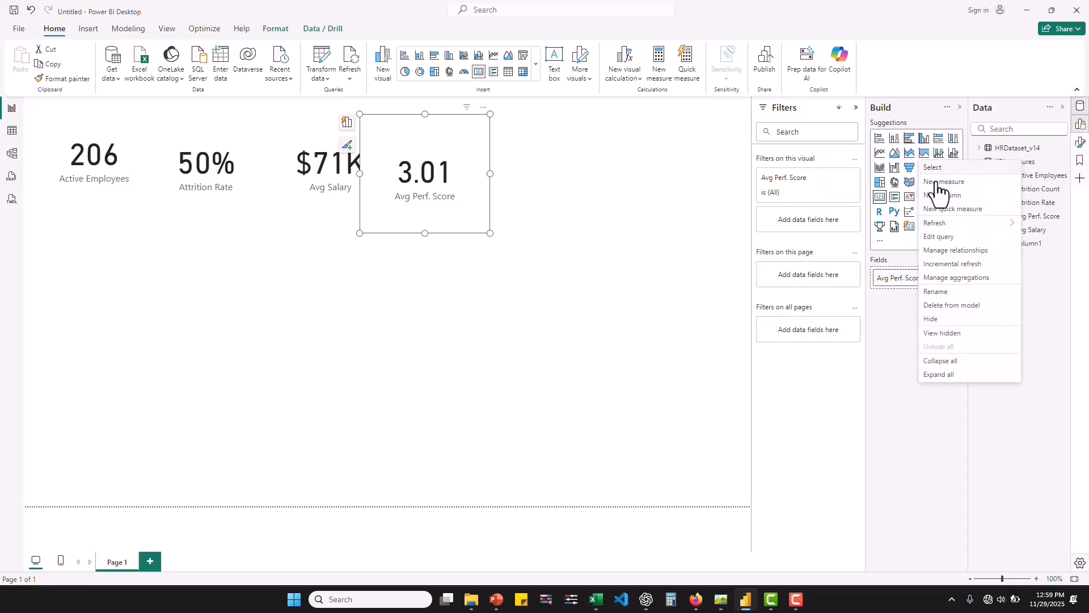
{"action": "left_click", "coordinate": [947, 183]}
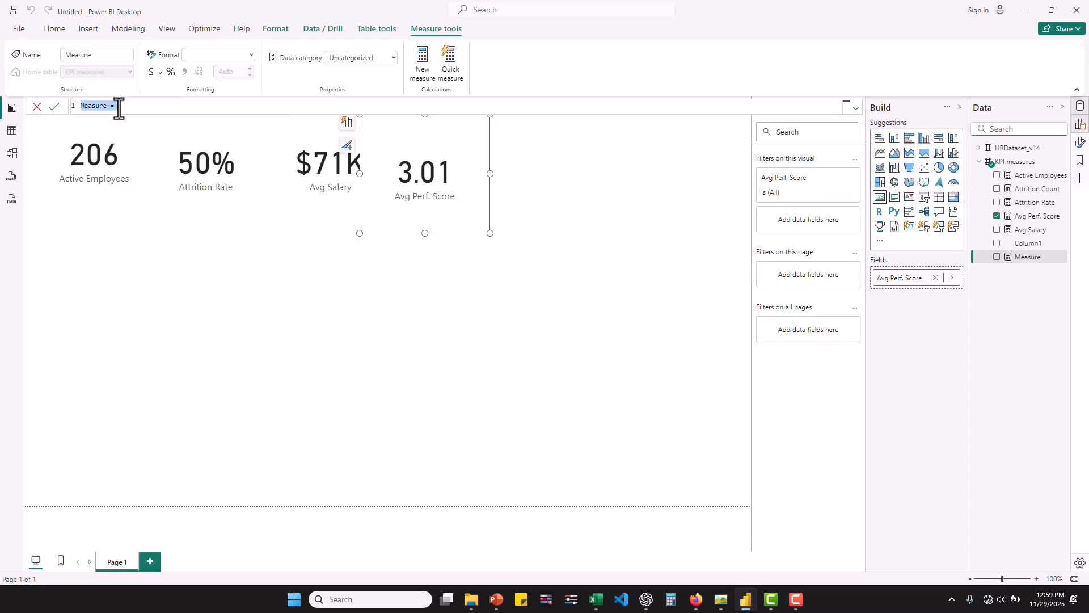
{"action": "key", "text": "BackSpace"}
{"action": "type", "text": "Employee"}
{"action": "type", "text": "atisfaction Score"}
{"action": "left_click_drag", "start_coordinate": [159, 110], "coordinate": [92, 109]}
{"action": "key", "text": "BackSpace"}
{"action": "key", "text": "BackSpace"}
{"action": "key", "text": "Left"}
{"action": "type", "text": "."}
{"action": "left_click", "coordinate": [109, 105]}
{"action": "type", "text": ". Score = CALCULATE"}
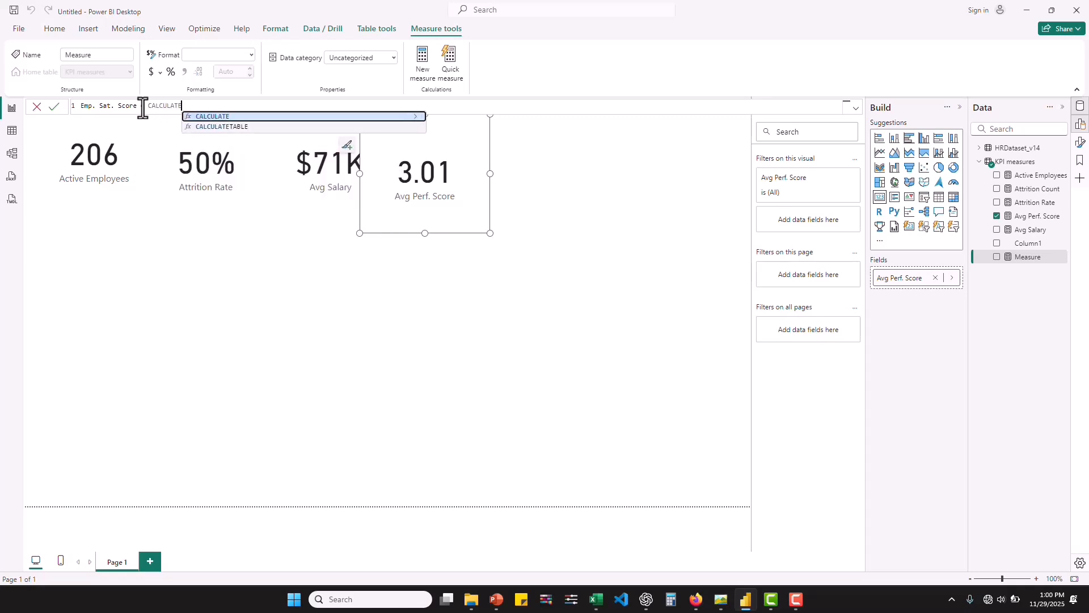
Step: Enter AVERAGE(HRDataset_v14[EmpSatisfaction]) as the CALCULATE expression in the Emp. Sat. Score measure
{"action": "left_click", "coordinate": [210, 117]}
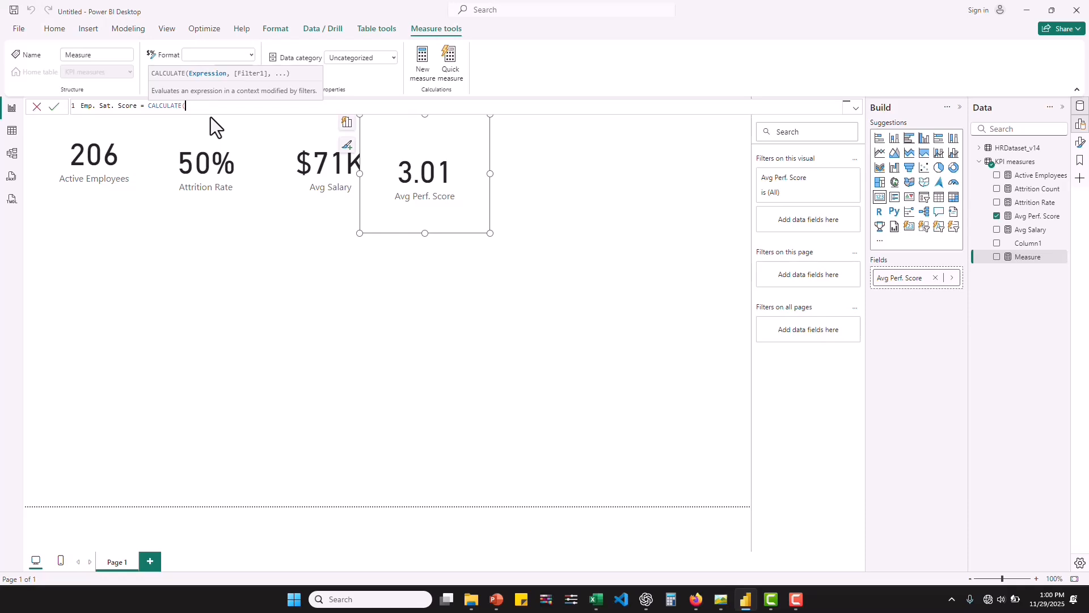
{"action": "type", "text": "aver"}
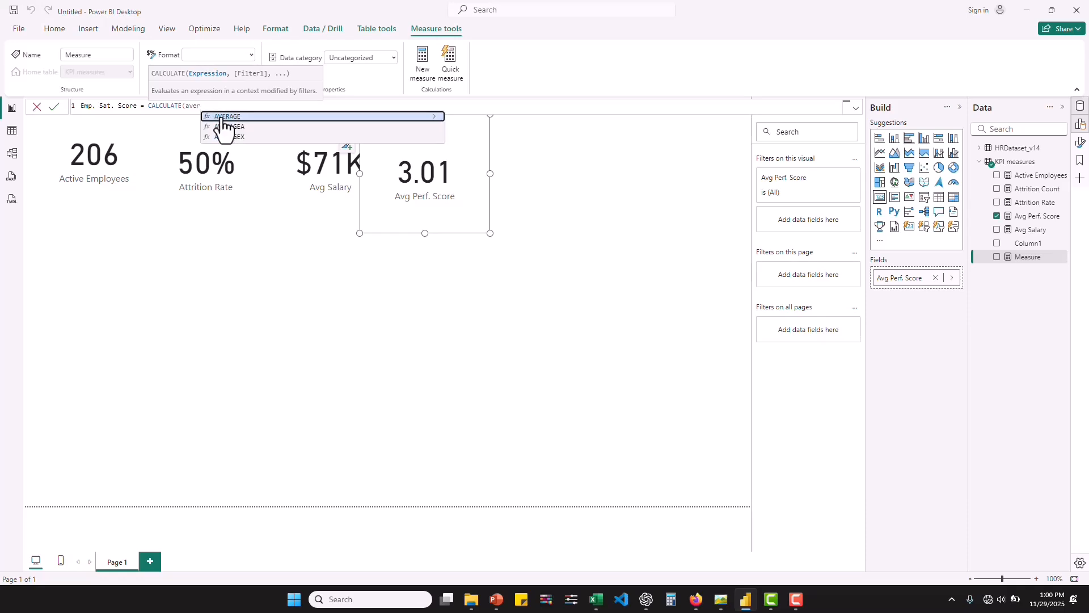
{"action": "left_click", "coordinate": [227, 117]}
{"action": "type", "text": "emplo"}
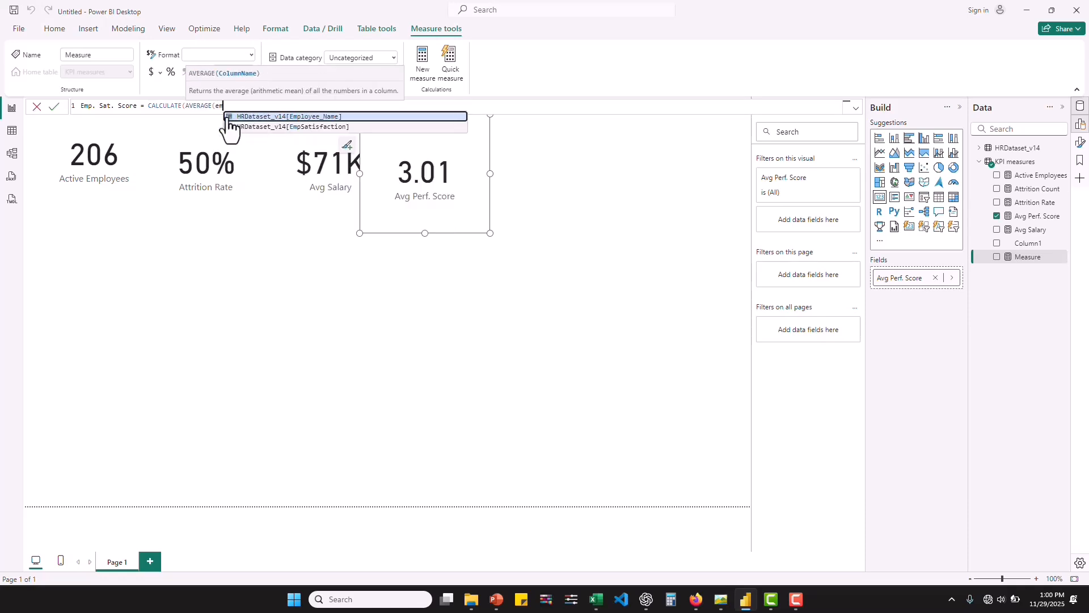
{"action": "key", "text": "BackSpace"}
{"action": "key", "text": "BackSpace"}
{"action": "key", "text": "BackSpace"}
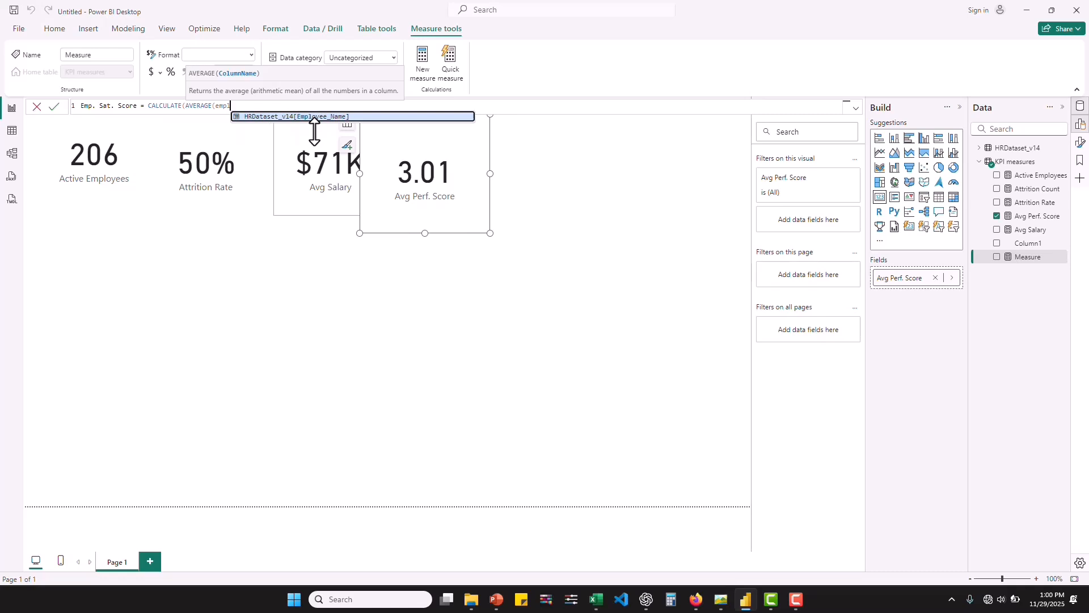
{"action": "left_click", "coordinate": [321, 126]}
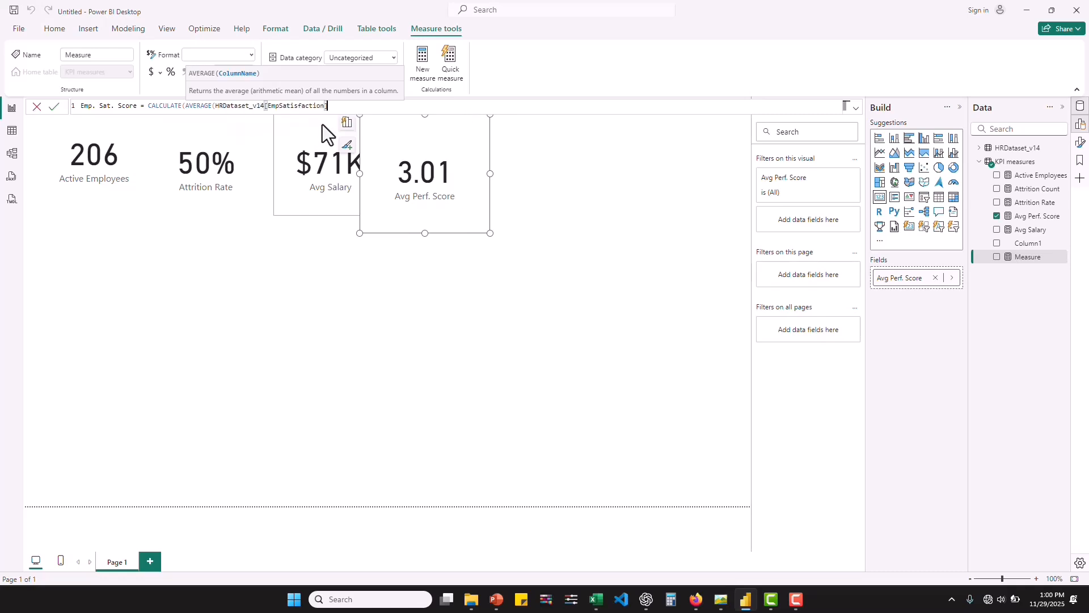
{"action": "type", "text": ")"}
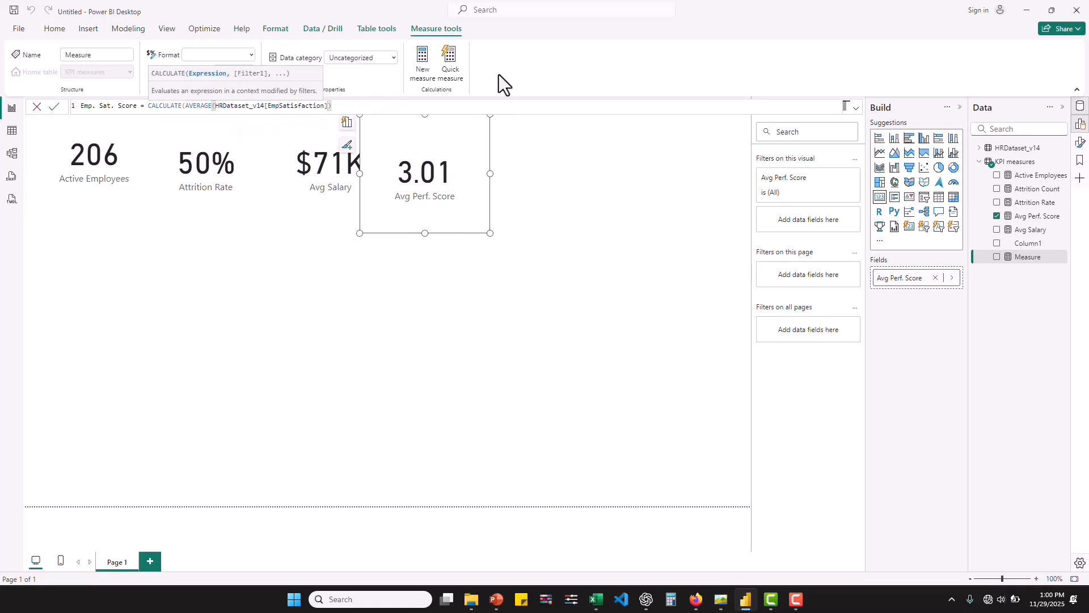
Step: Complete the Emp. Sat. Score formula with the filter ISBLANK(HRDataset_v14[DateofTermination]) and commit it
{"action": "type", "text": ", IS"}
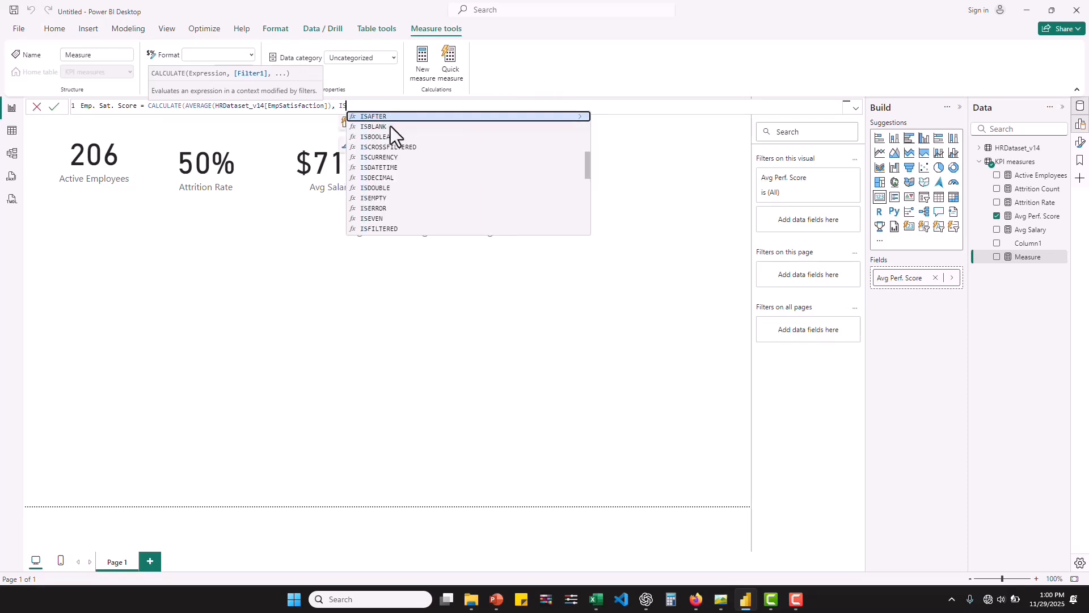
{"action": "left_click", "coordinate": [391, 126]}
{"action": "type", "text": "dateof"}
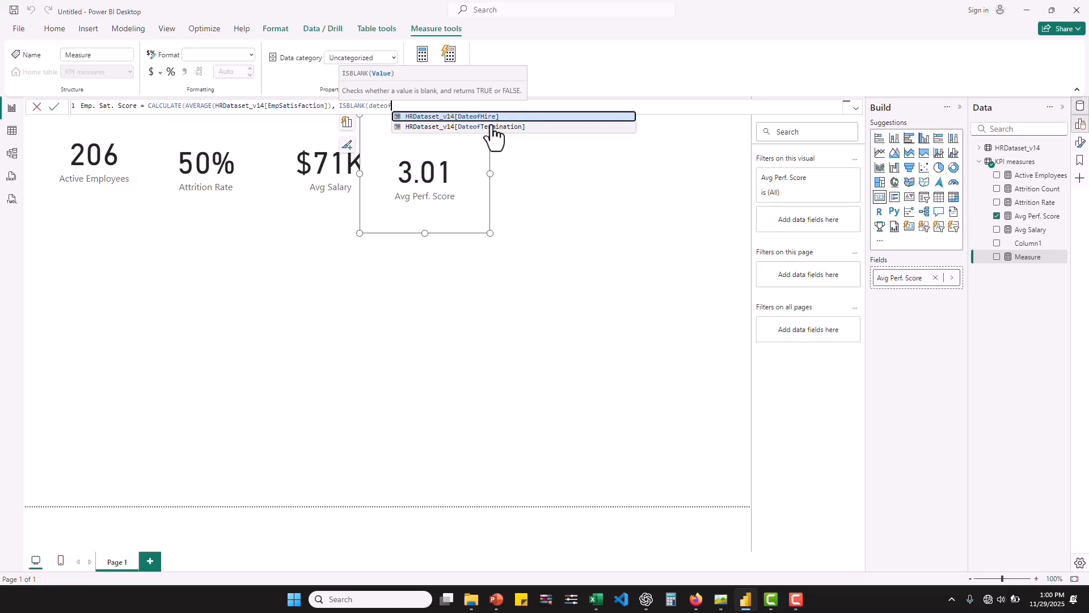
{"action": "left_click", "coordinate": [492, 127]}
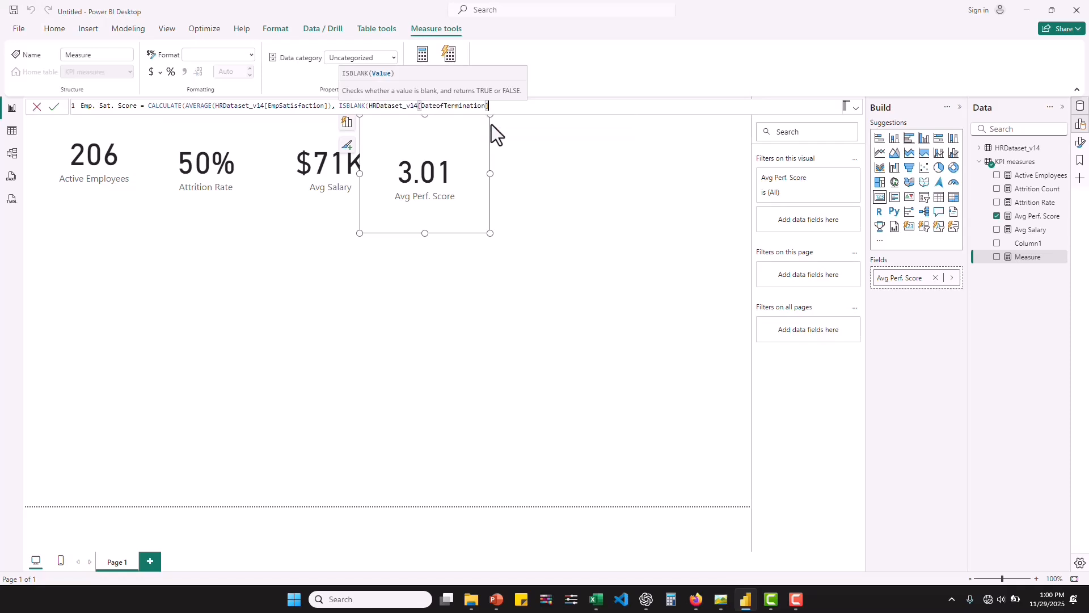
{"action": "type", "text": ")"}
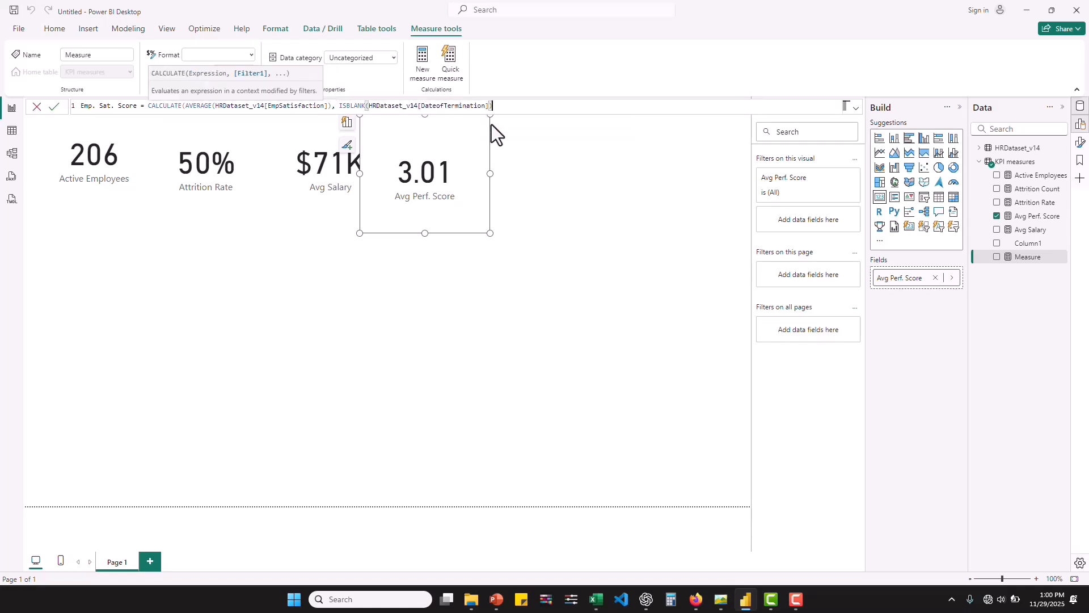
{"action": "type", "text": ")"}
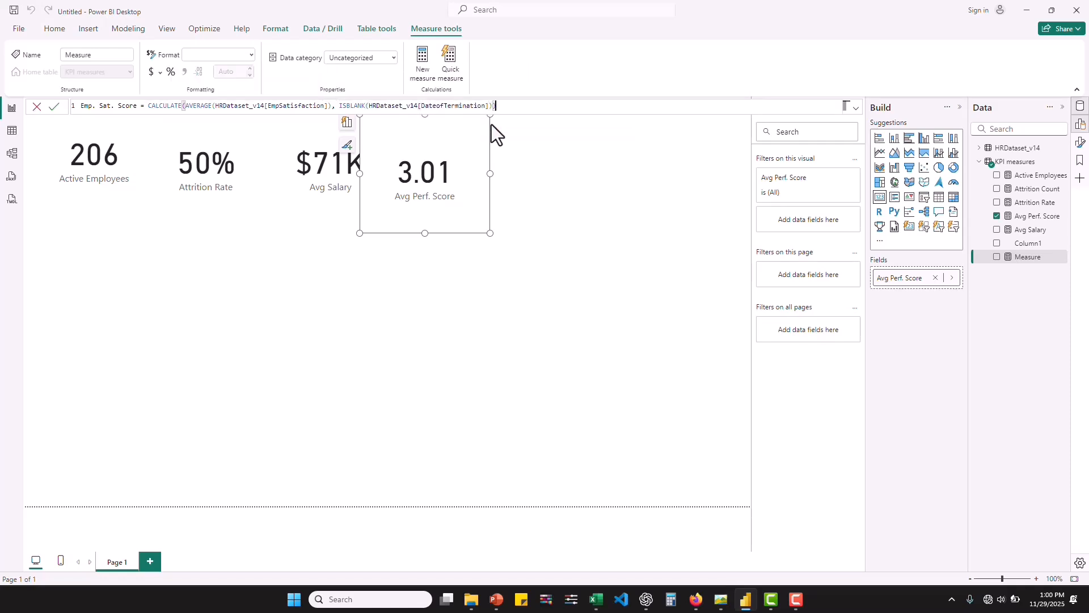
{"action": "key", "text": "Return"}
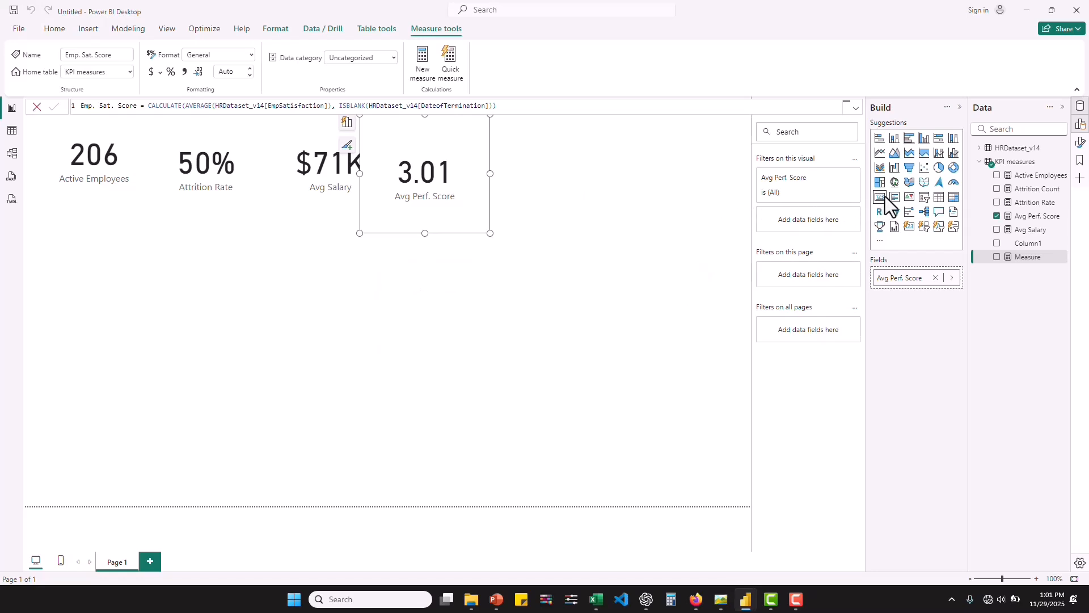
Step: Add a card showing Emp. Sat. Score and place it beside the Avg Perf. Score card
{"action": "left_click", "coordinate": [703, 230]}
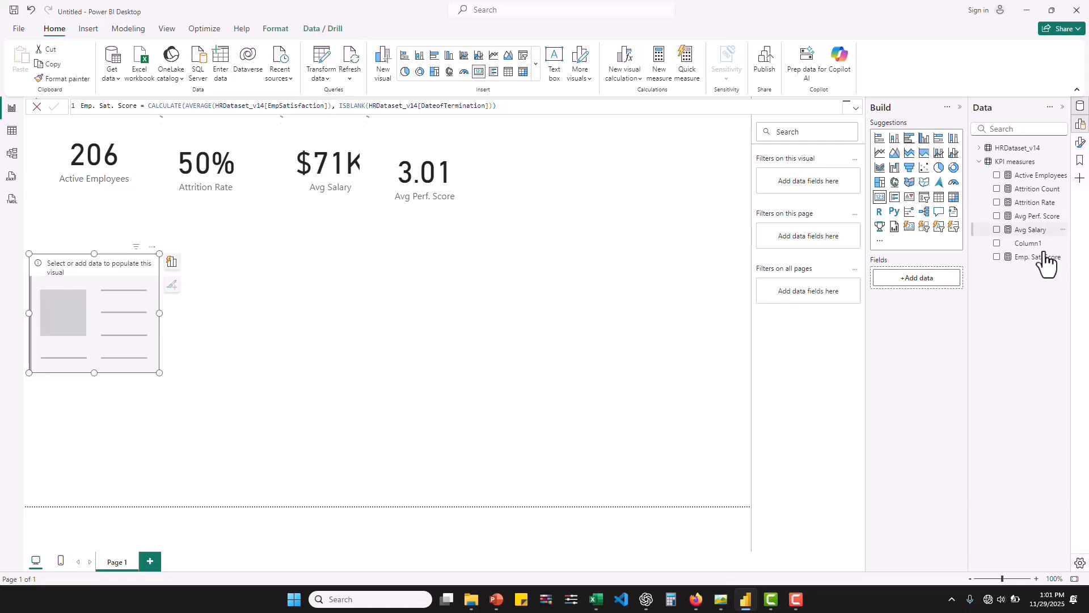
{"action": "left_click", "coordinate": [917, 279]}
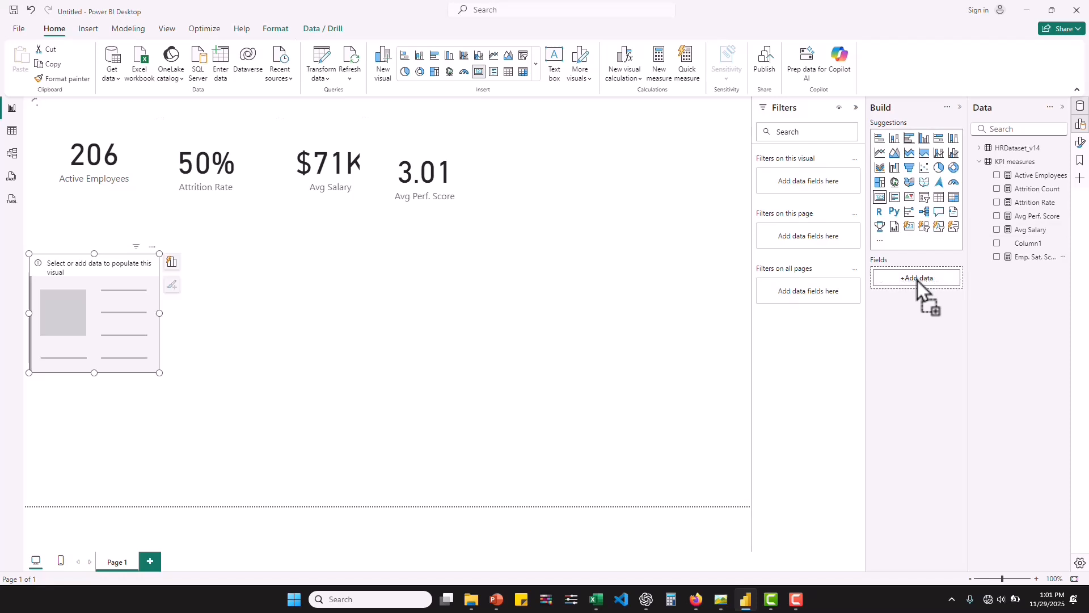
{"action": "left_click_drag", "start_coordinate": [917, 280], "coordinate": [917, 280]}
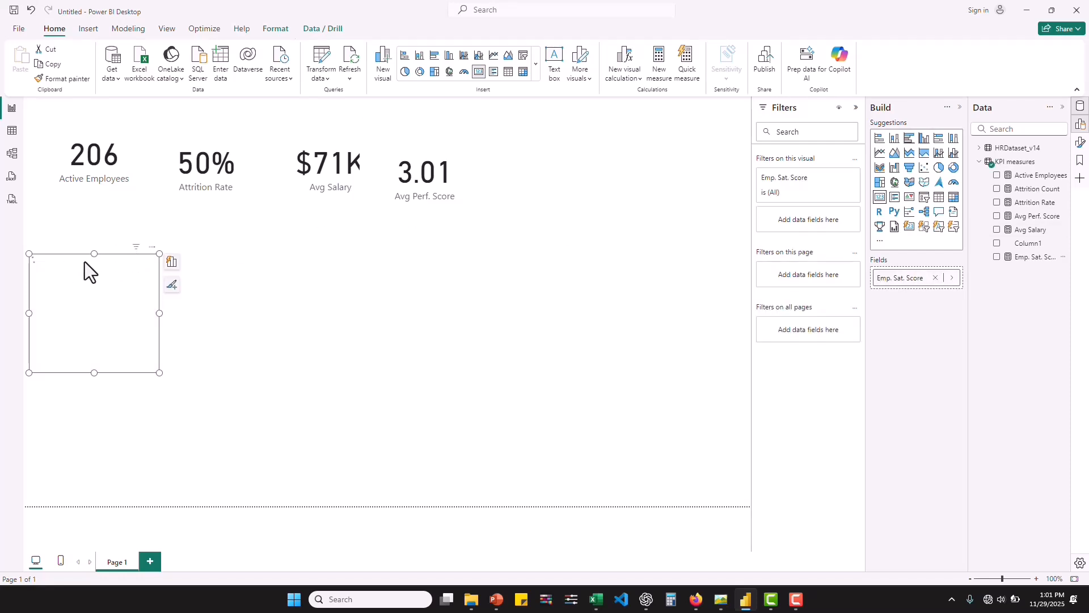
{"action": "left_click_drag", "start_coordinate": [84, 261], "coordinate": [519, 118]}
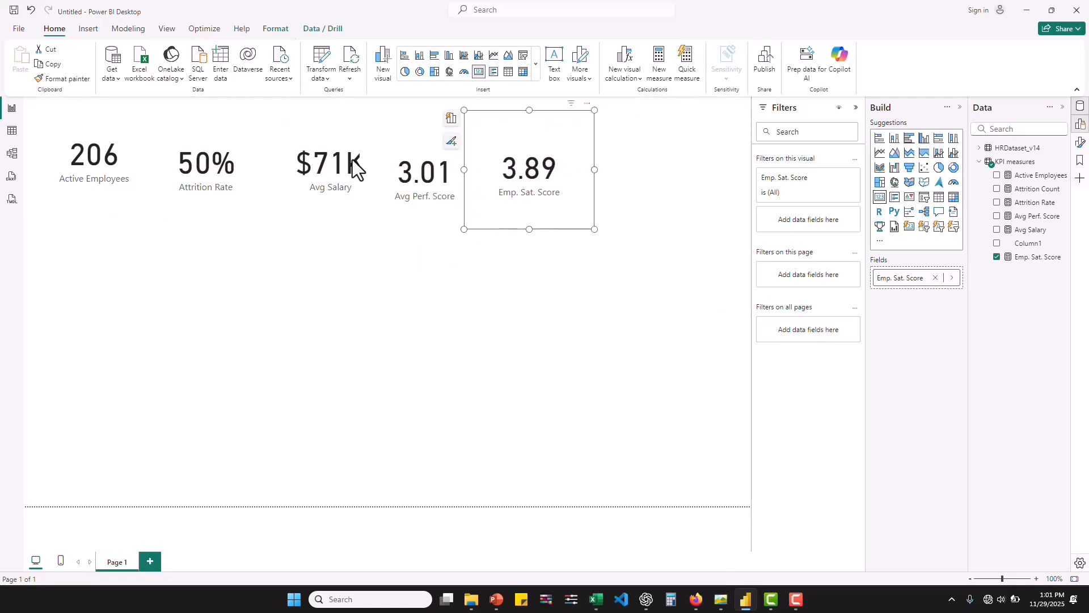
Step: Switch to Table view, check the reference image Hr dashboard pix.jpg, and return to Power BI to display the HRDataset_v14 table
{"action": "left_click", "coordinate": [11, 133]}
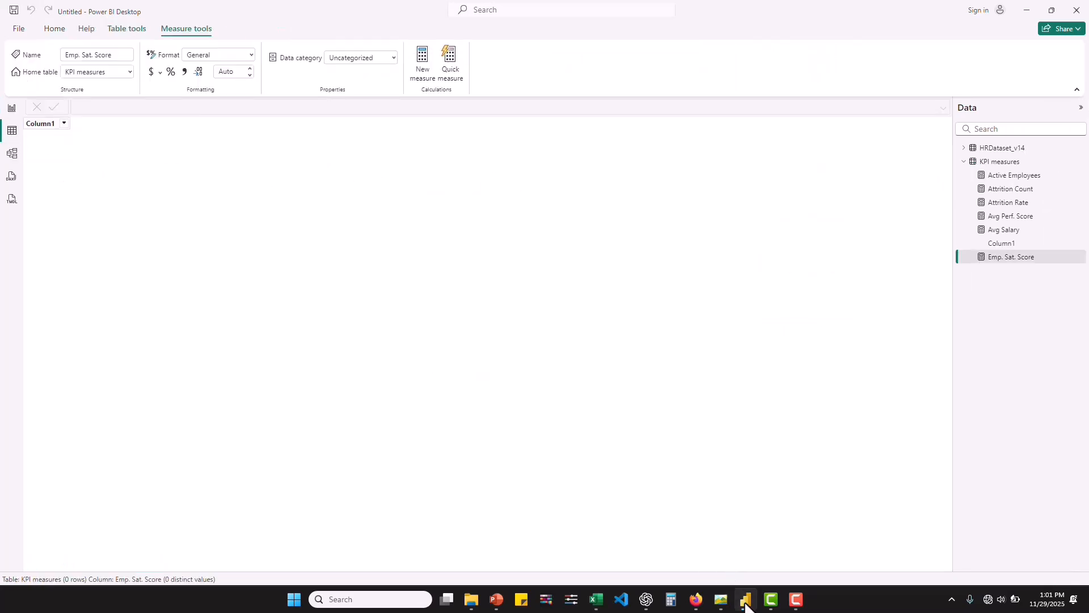
{"action": "mouse_move", "coordinate": [721, 599]}
{"action": "left_click", "coordinate": [716, 547]}
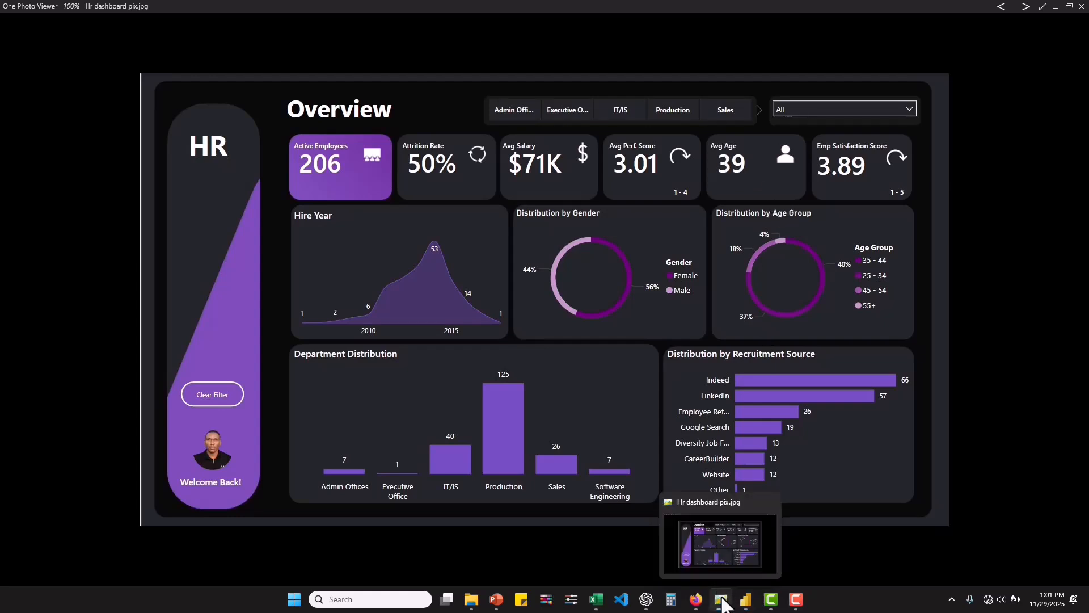
{"action": "left_click", "coordinate": [747, 600]}
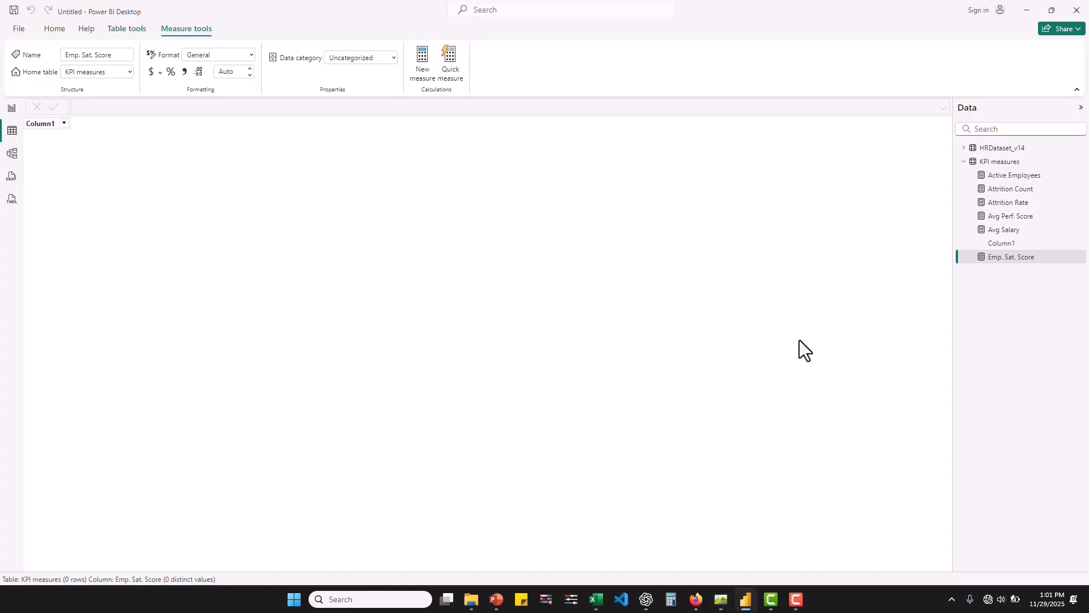
{"action": "left_click", "coordinate": [995, 149]}
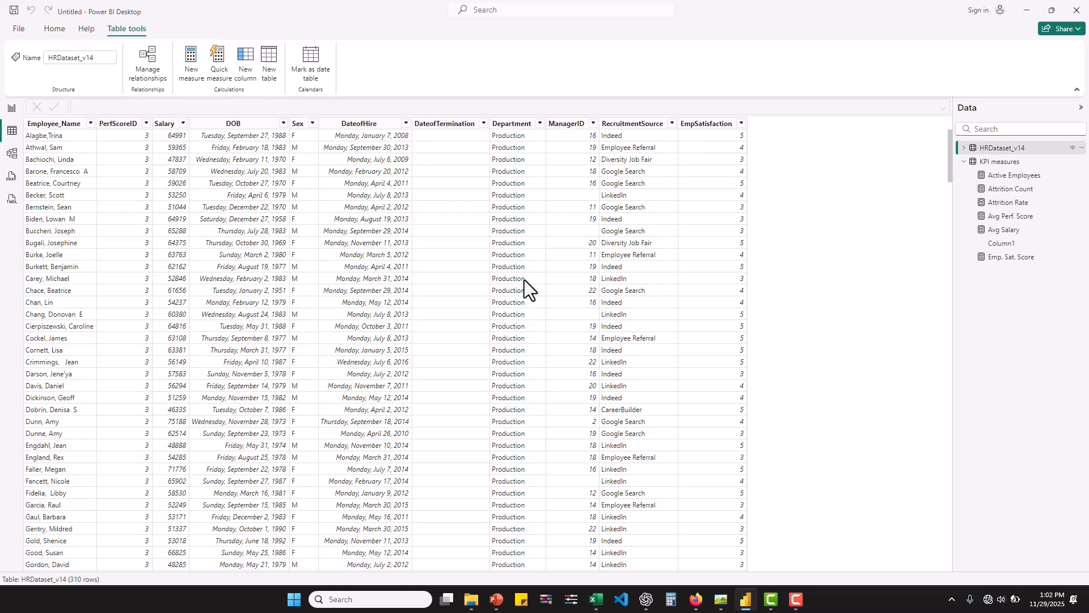
Step: Examine the HRDataset_v14 rows and the list of DateofTermination values through to the most recent date
{"action": "scroll", "coordinate": [524, 281], "scroll_direction": "down", "scroll_amount": 5}
{"action": "scroll", "coordinate": [524, 280], "scroll_direction": "up", "scroll_amount": 4}
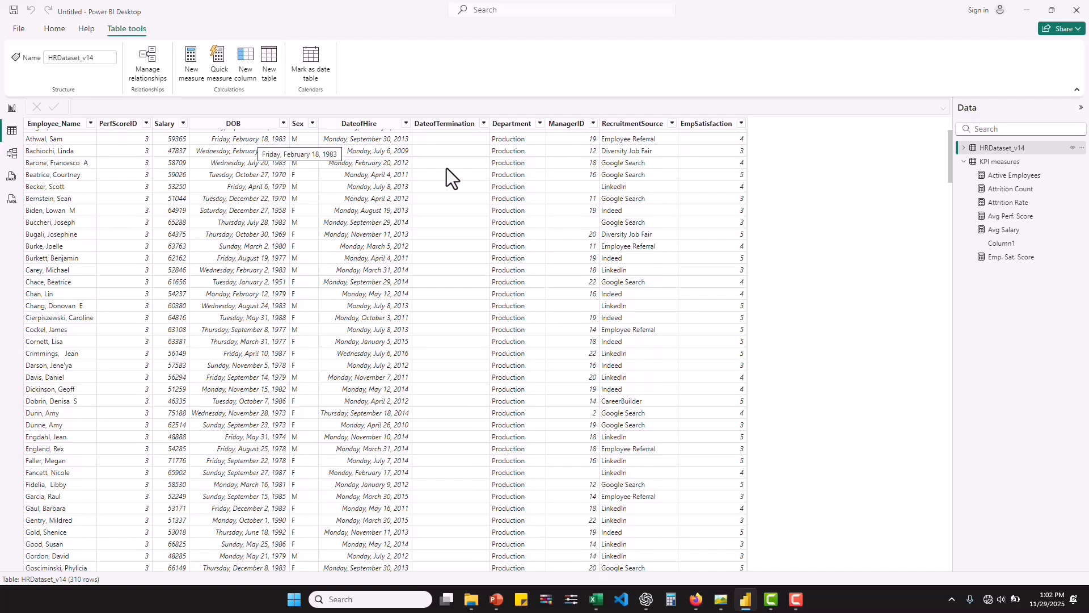
{"action": "scroll", "coordinate": [598, 229], "scroll_direction": "down", "scroll_amount": 13}
{"action": "scroll", "coordinate": [598, 230], "scroll_direction": "down", "scroll_amount": 20}
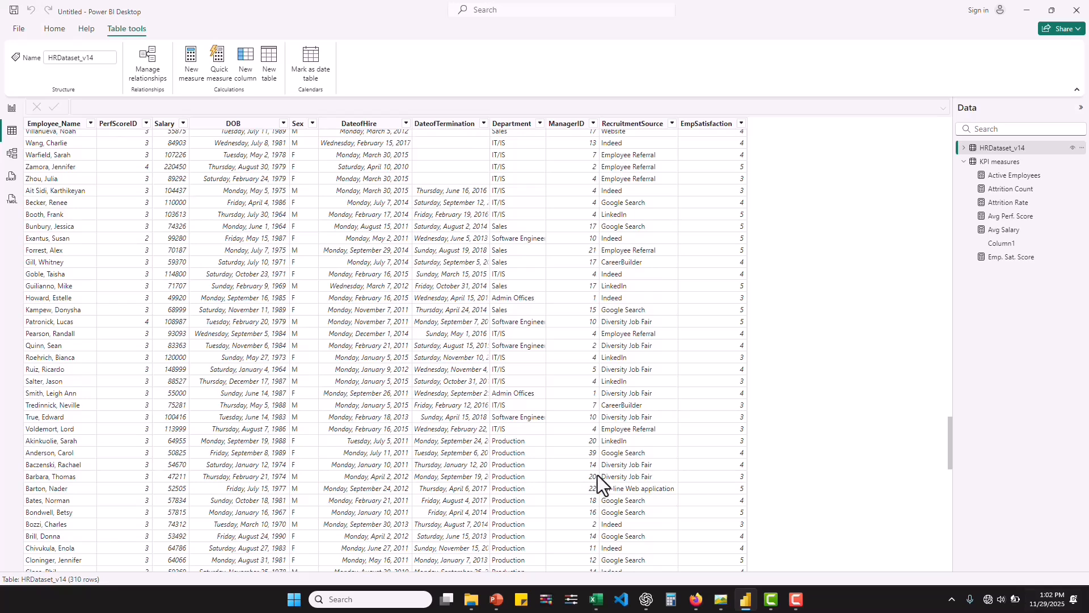
{"action": "left_click", "coordinate": [484, 123]}
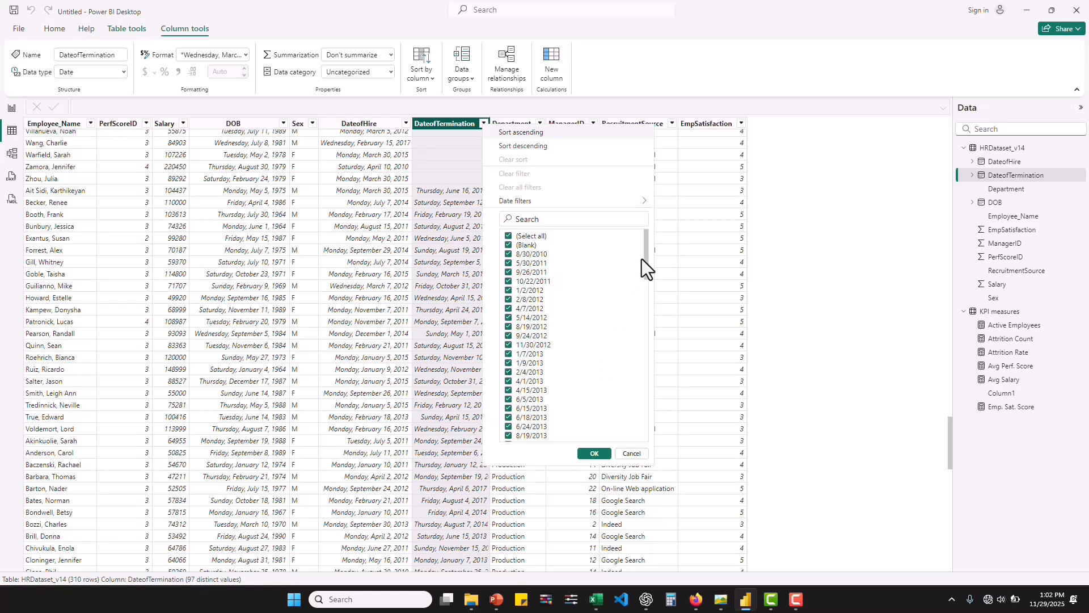
{"action": "left_click_drag", "start_coordinate": [648, 250], "coordinate": [638, 421]}
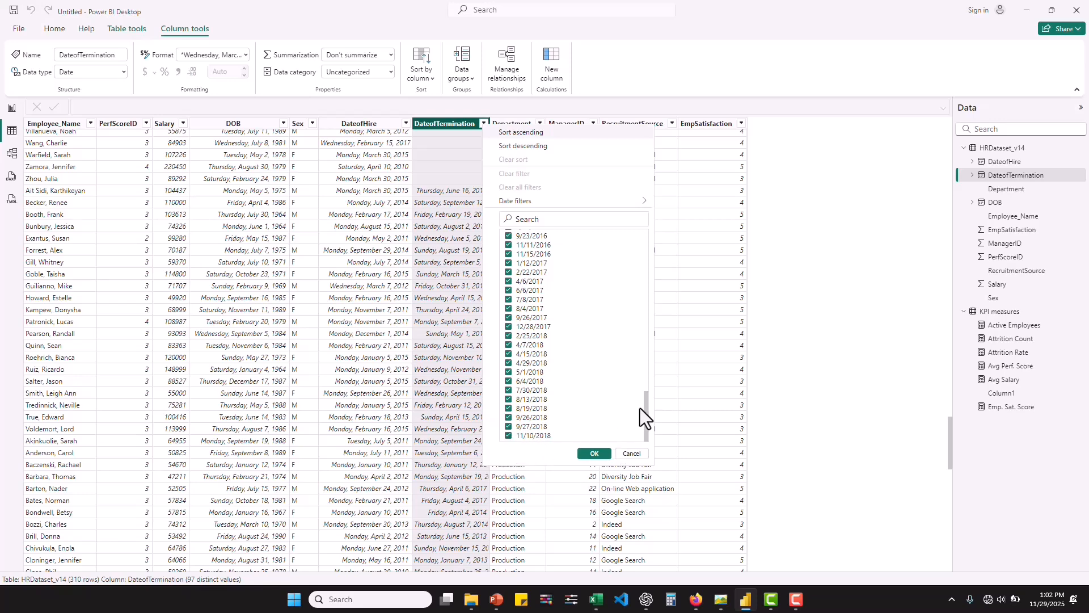
{"action": "mouse_move", "coordinate": [646, 407]}
{"action": "left_mouse_down"}
{"action": "mouse_move", "coordinate": [646, 392]}
{"action": "mouse_move", "coordinate": [648, 424]}
{"action": "left_mouse_up"}
{"action": "left_click", "coordinate": [631, 454]}
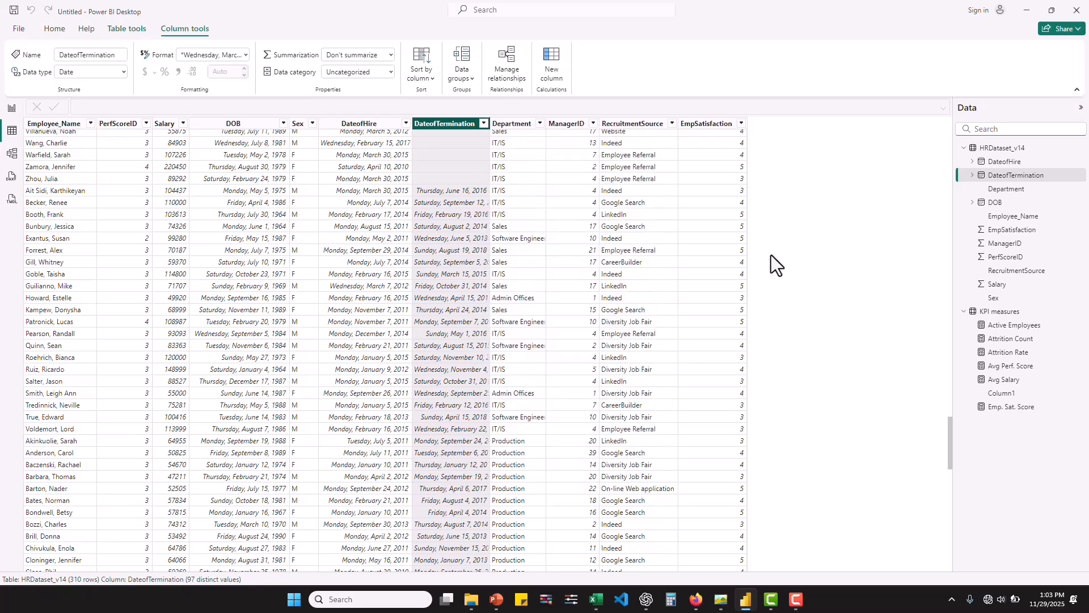
Step: Add a calculated column named Age to HRDataset_v14, starting its formula with DATEDIFF and HRDataset_v14[DOB] as the first date
{"action": "left_click", "coordinate": [551, 56]}
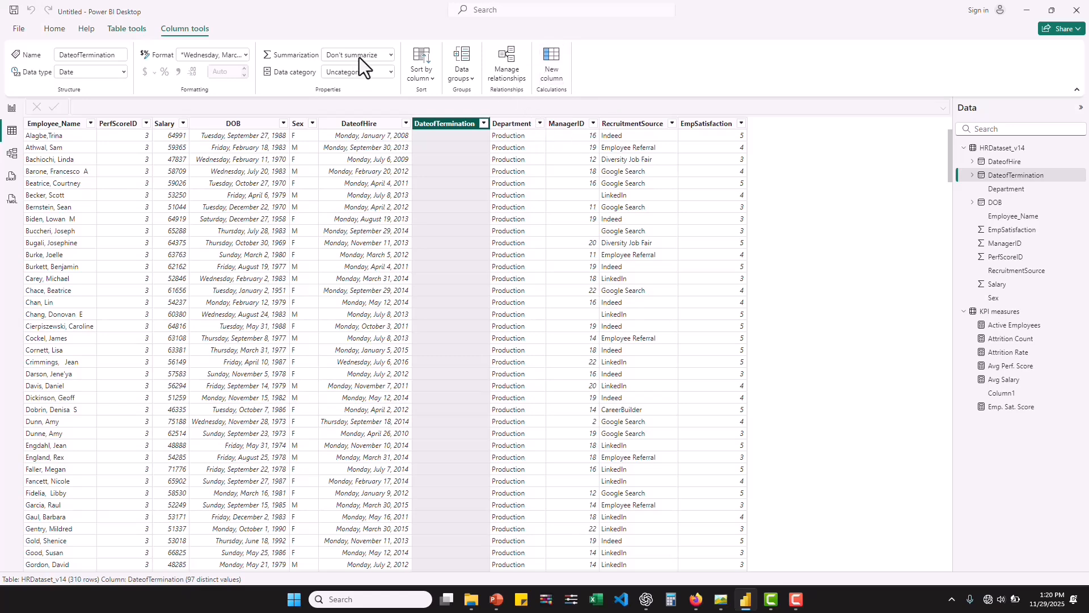
{"action": "left_click", "coordinate": [552, 62]}
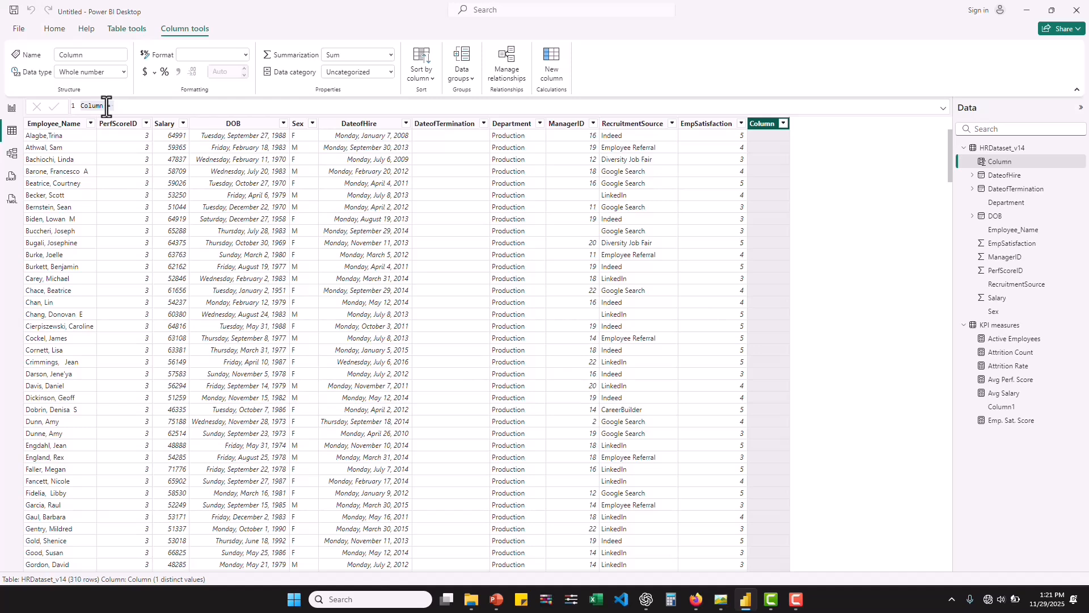
{"action": "type", "text": "Age = DA"}
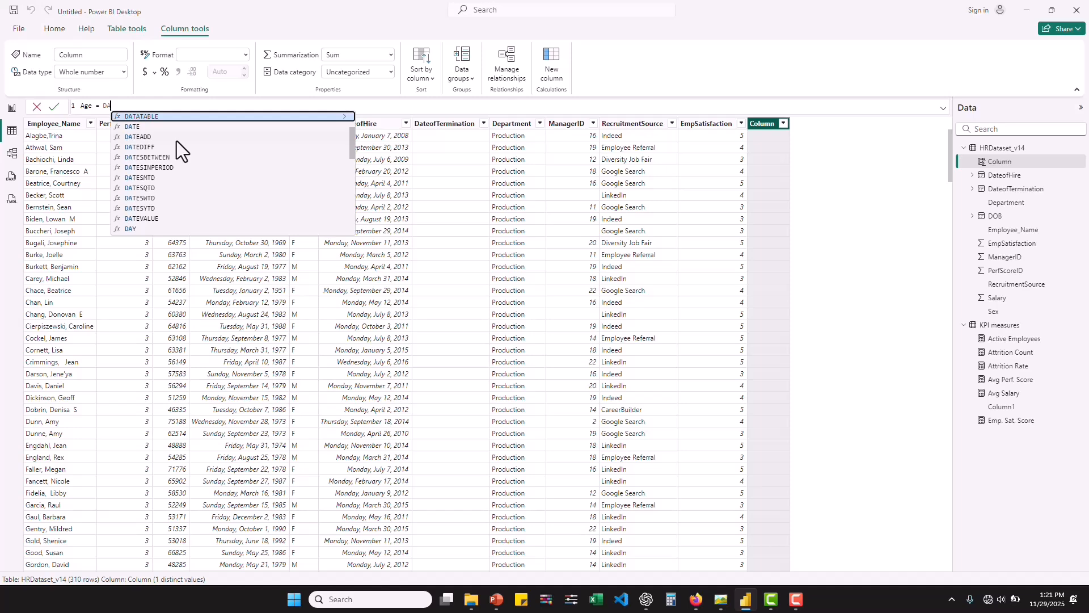
{"action": "left_click", "coordinate": [157, 147]}
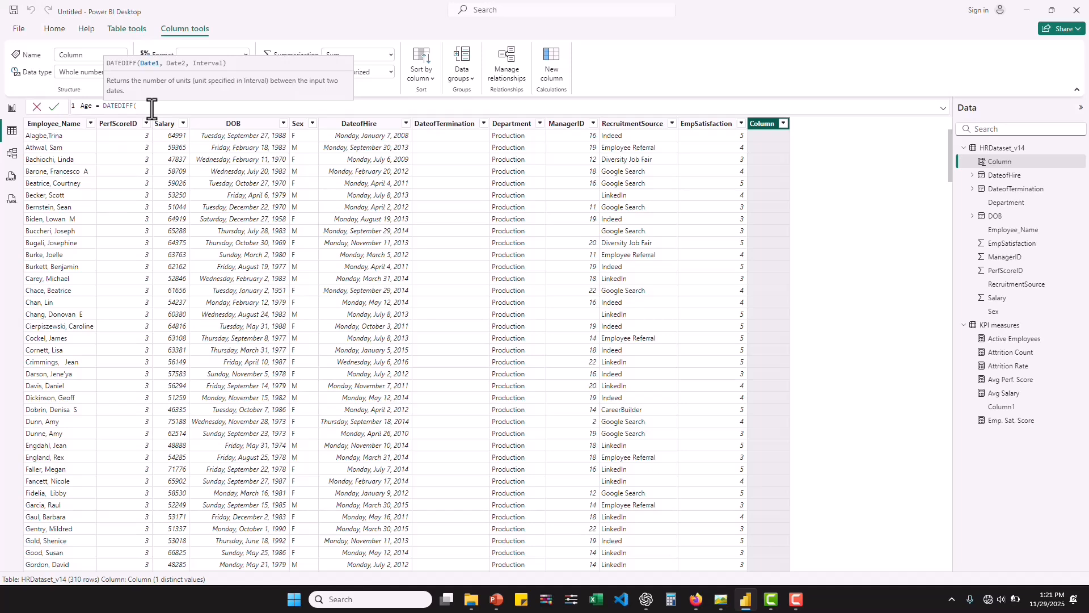
{"action": "type", "text": "dob"}
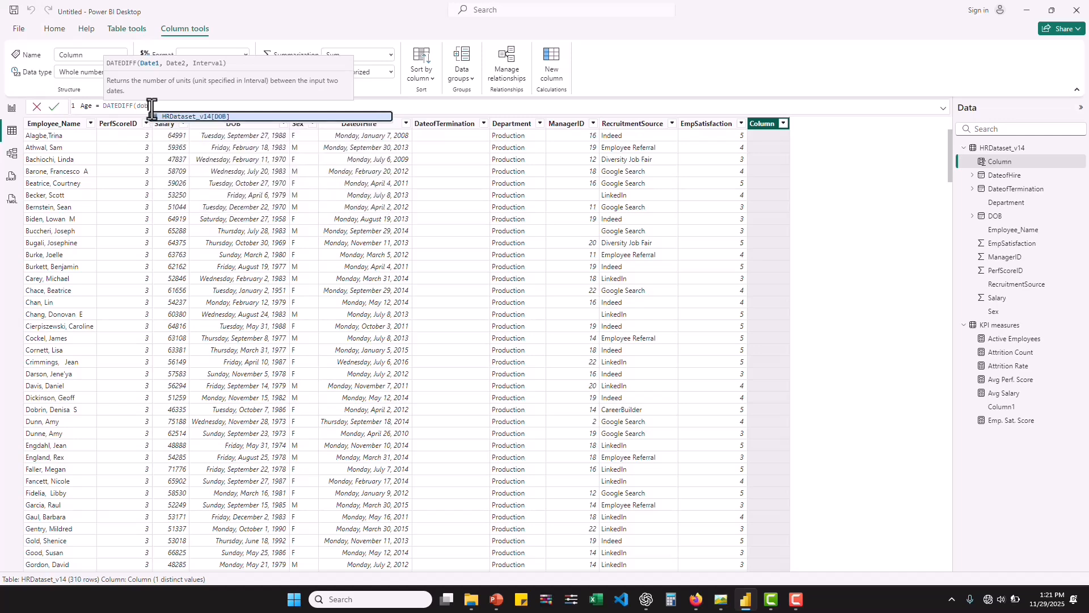
{"action": "key", "text": "Tab"}
{"action": "type", "text": ","}
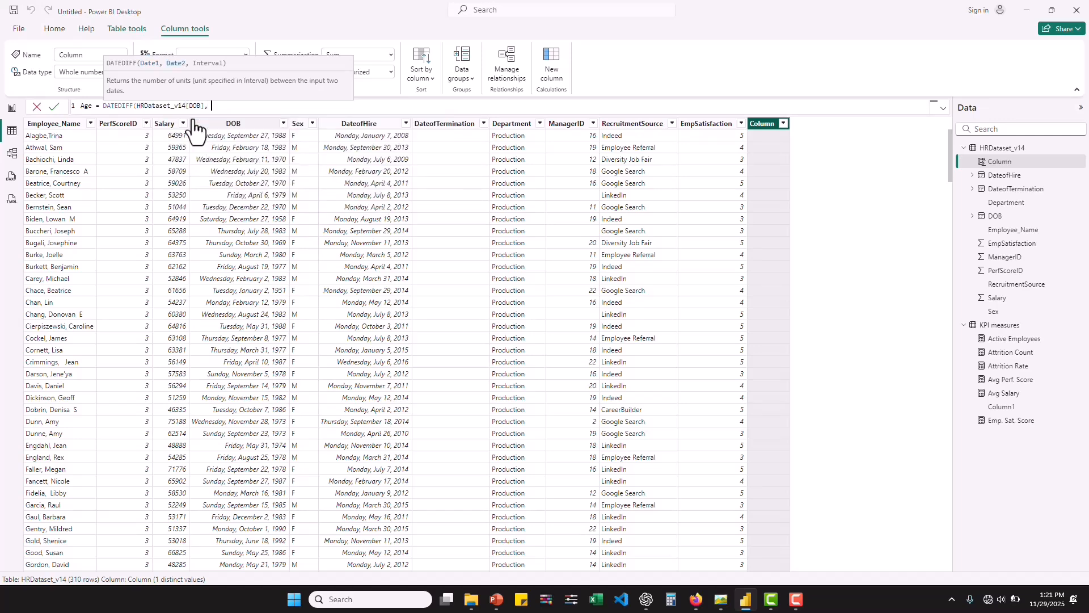
Step: Complete the Age formula with MAX(HRDataset_v14[DateofTermination]) as the second date and YEAR as the interval, and commit it
{"action": "type", "text": " MAX"}
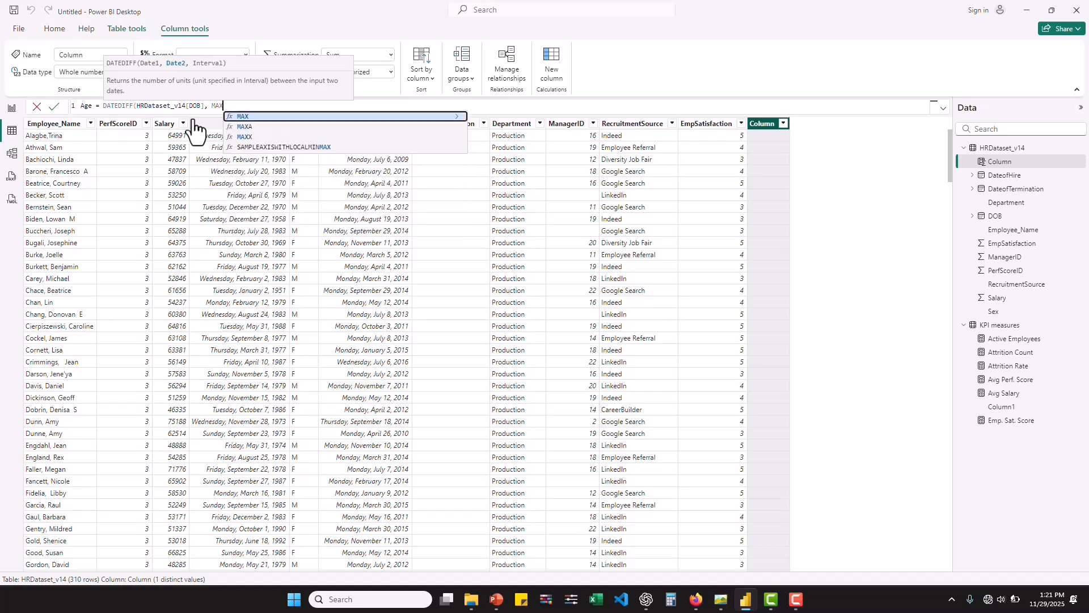
{"action": "type", "text": "("}
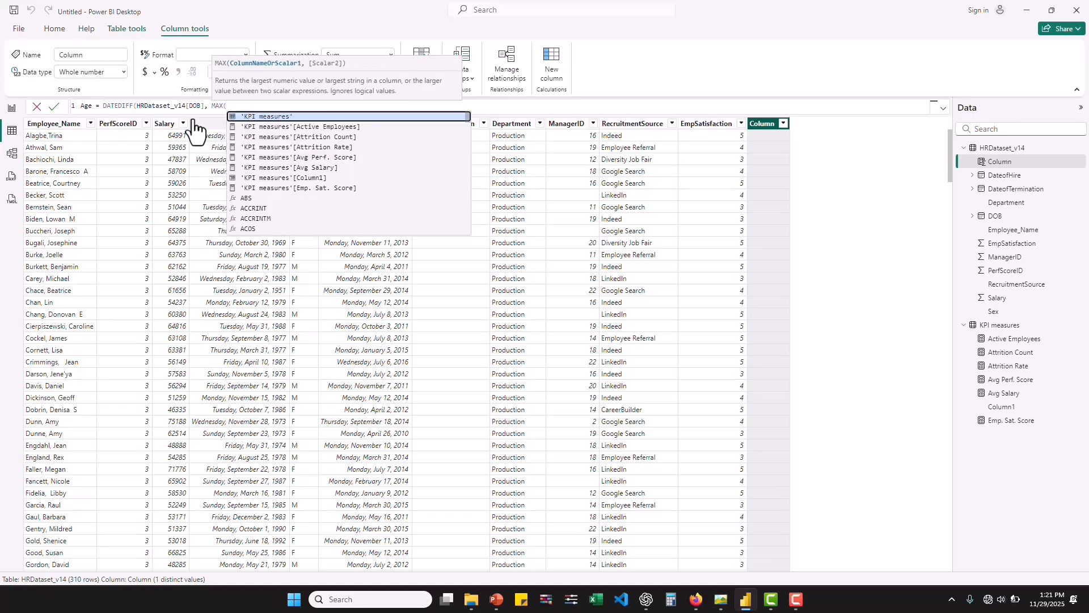
{"action": "type", "text": "D"}
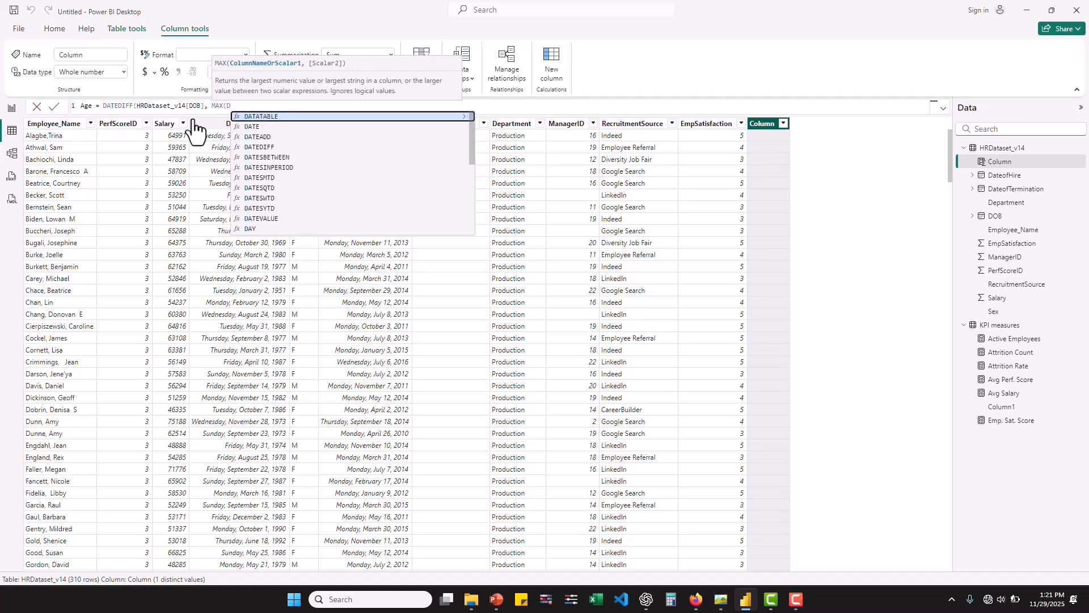
{"action": "key", "text": "BackSpace"}
{"action": "type", "text": "date"}
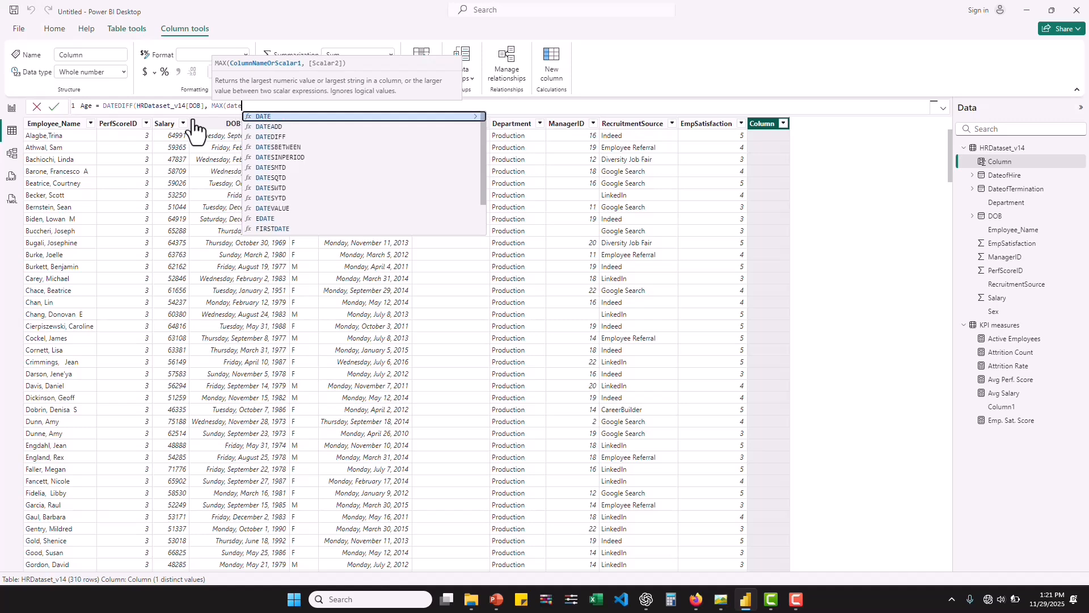
{"action": "type", "text": "of"}
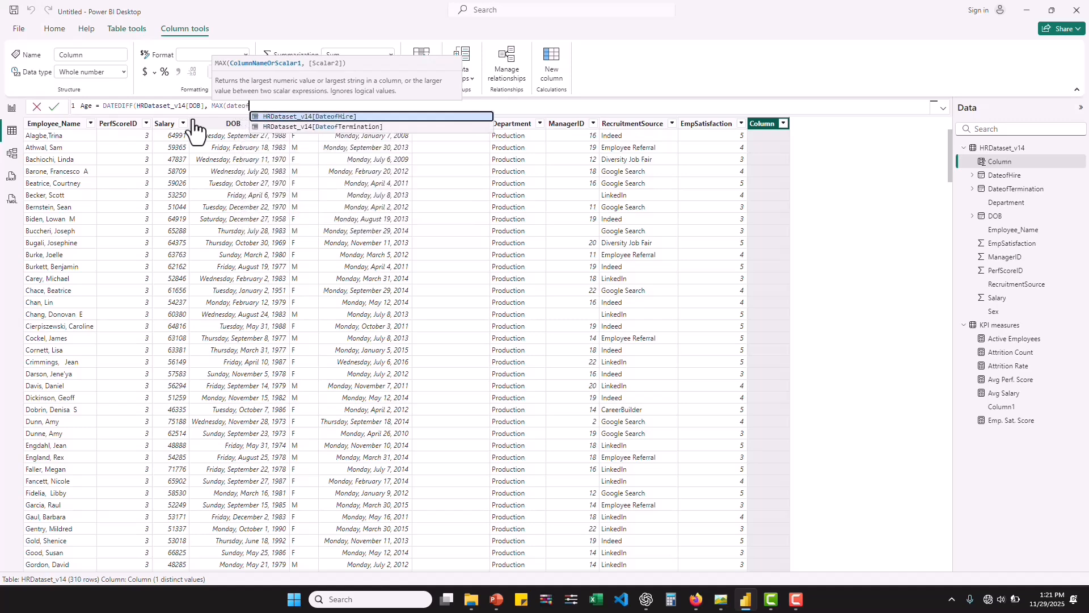
{"action": "left_click", "coordinate": [329, 126]}
{"action": "type", "text": ")"}
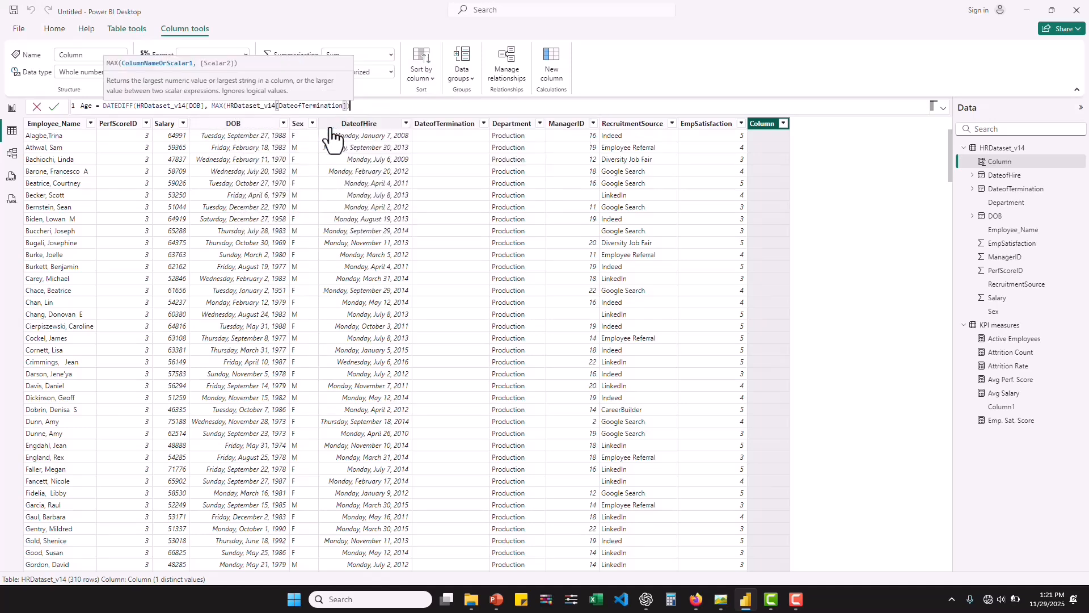
{"action": "type", "text": ","}
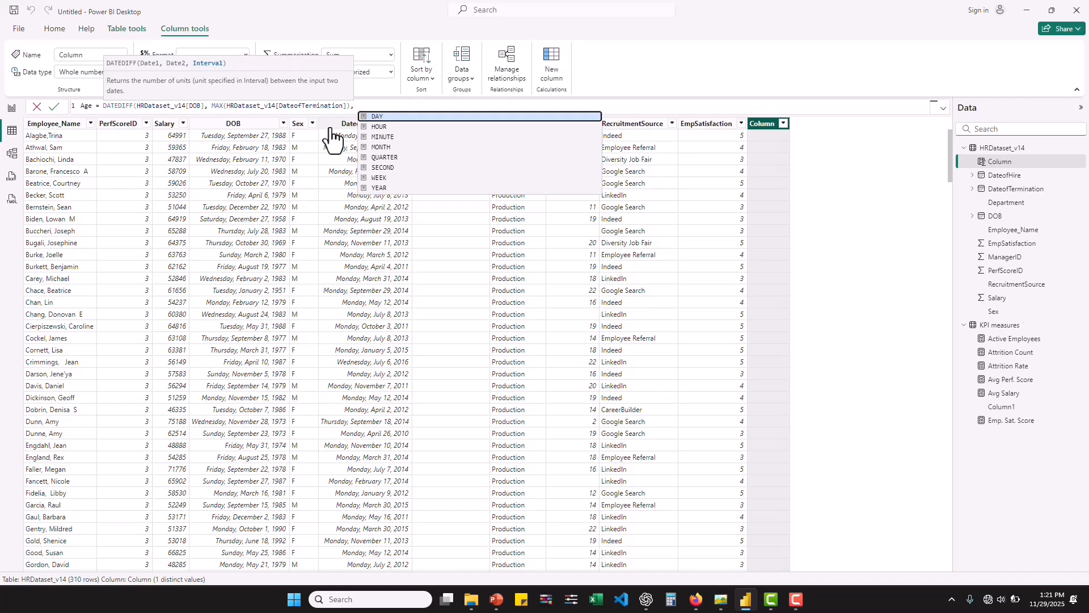
{"action": "left_click", "coordinate": [397, 187]}
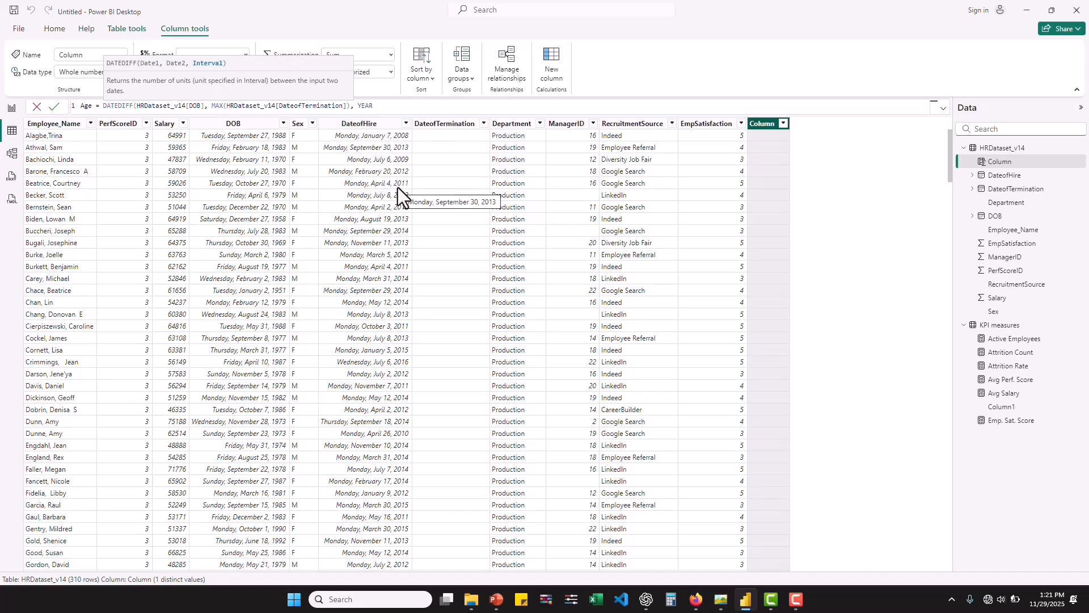
{"action": "type", "text": ")"}
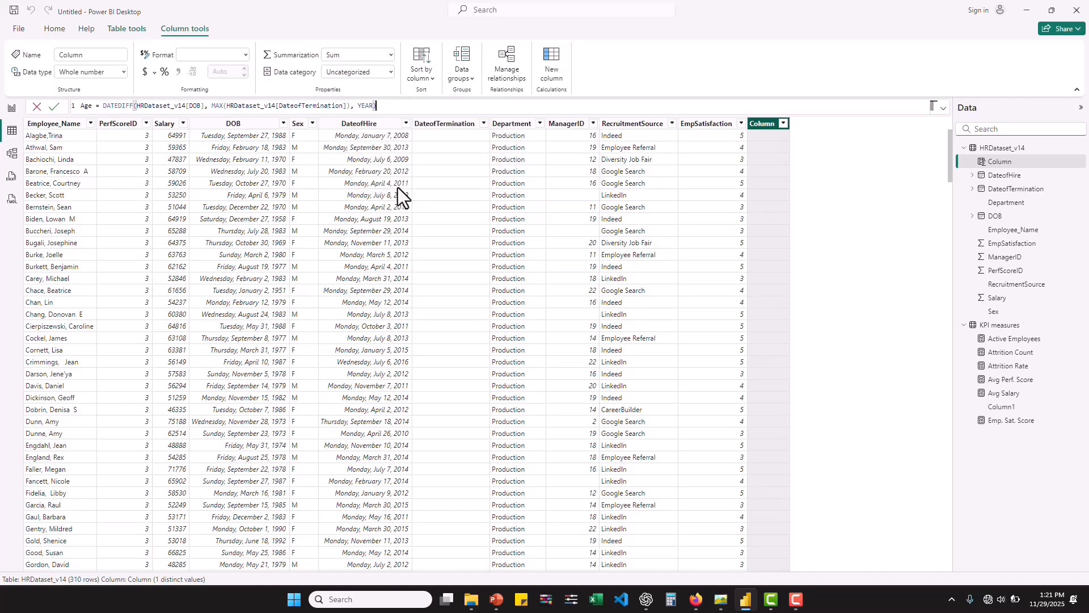
{"action": "key", "text": "Return"}
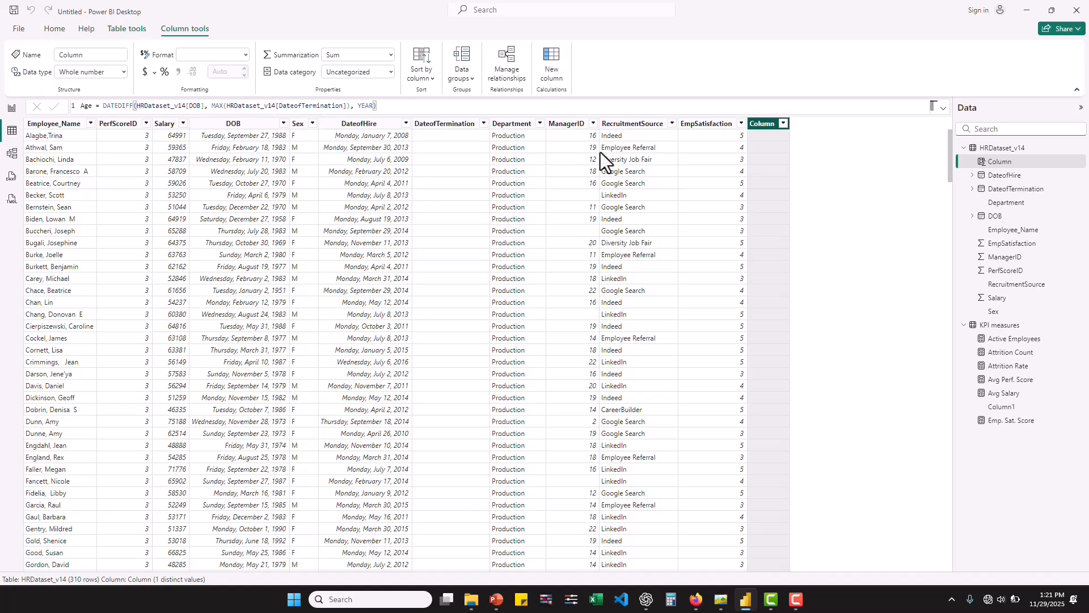
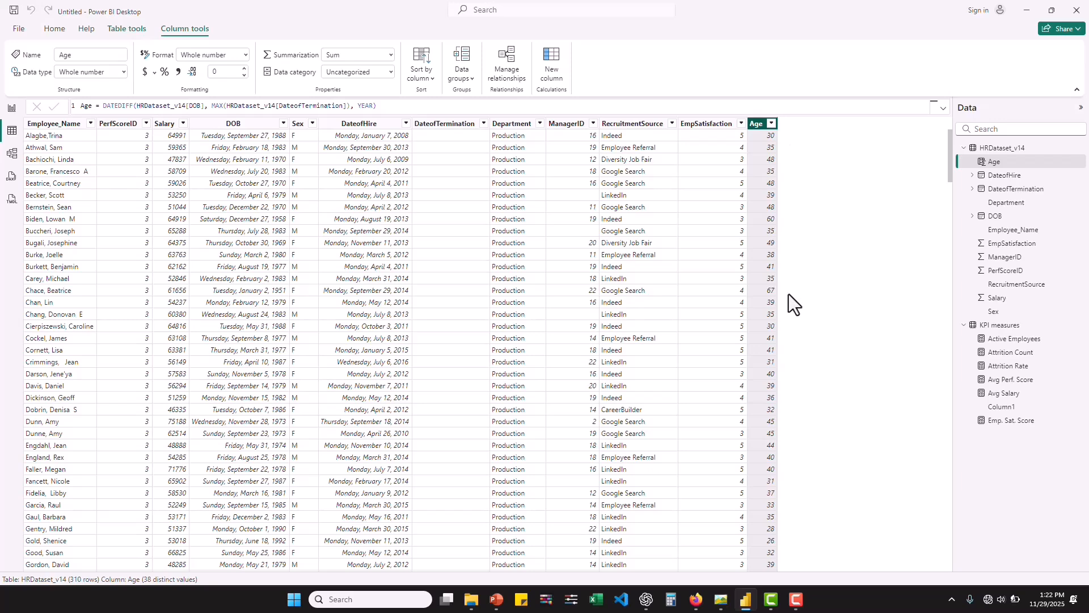
Step: Check the age group distribution in the reference image Hr dashboard pix.jpg and return to Power BI
{"action": "mouse_move", "coordinate": [720, 597]}
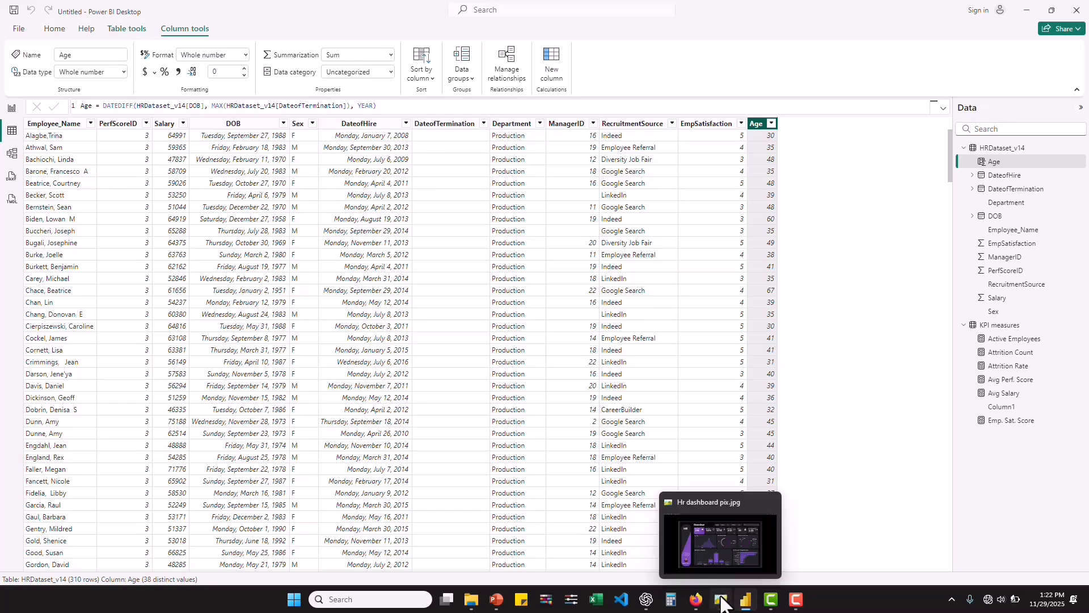
{"action": "left_click", "coordinate": [719, 547]}
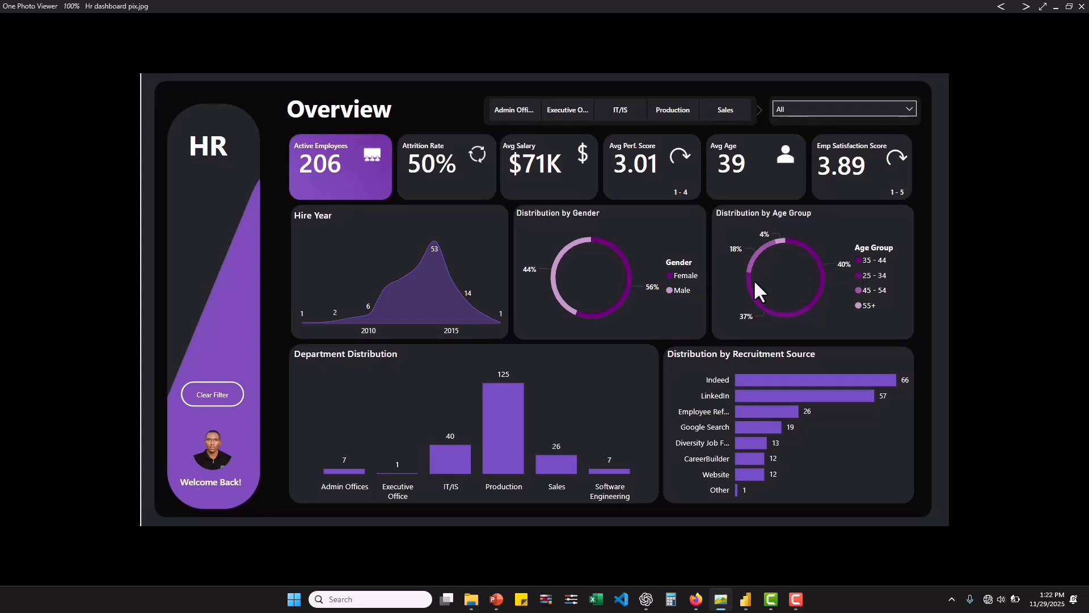
{"action": "left_click", "coordinate": [1058, 7]}
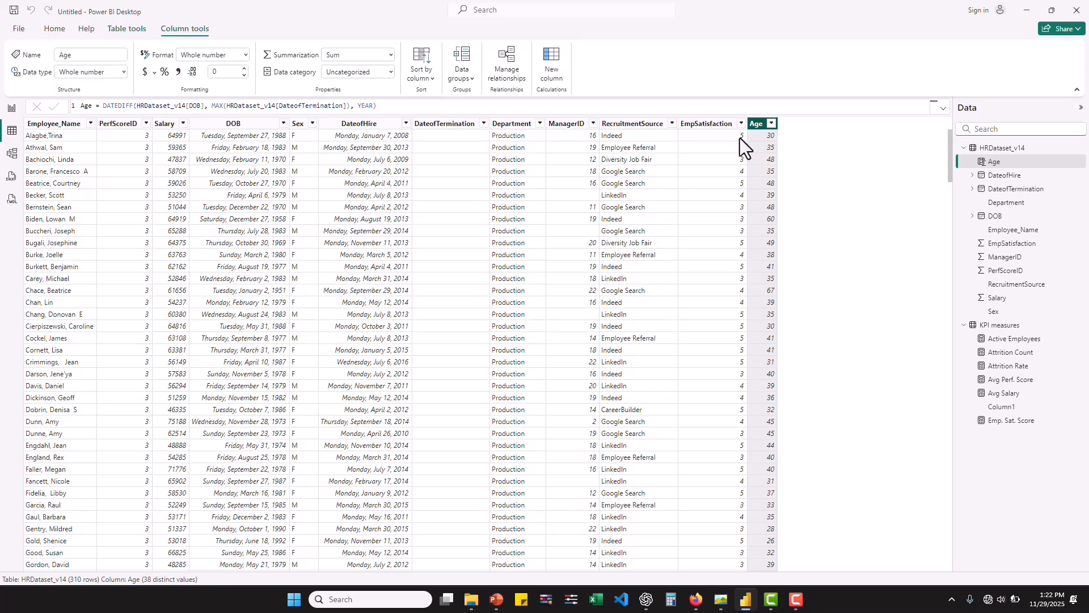
Step: Add a calculated column named Age Group to HRDataset_v14, starting its formula with the SWITCH function
{"action": "left_click", "coordinate": [555, 63]}
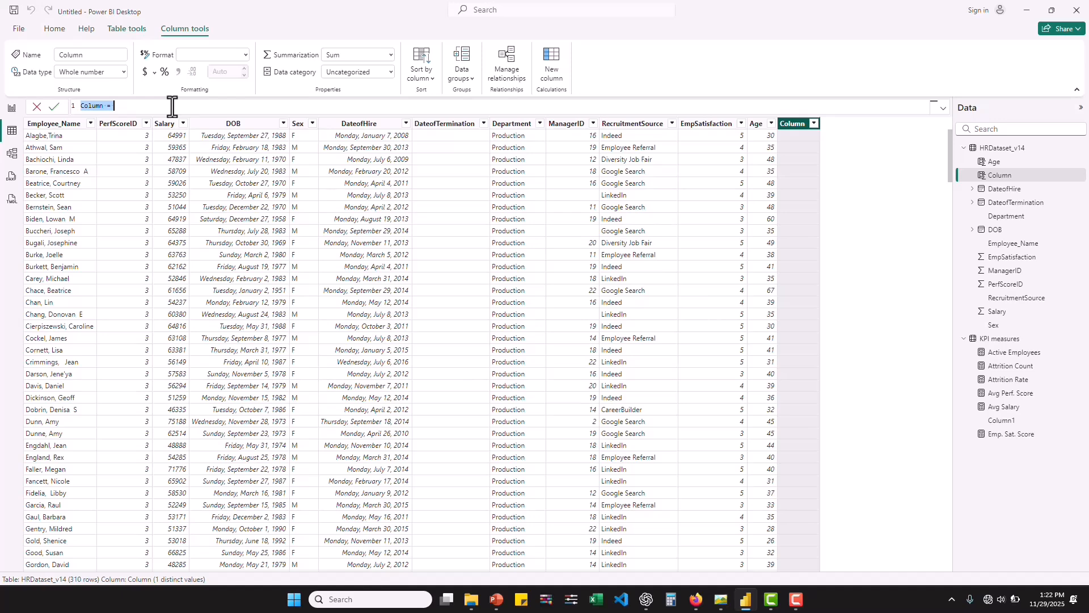
{"action": "type", "text": "Age group"}
{"action": "key", "text": "BackSpace"}
{"action": "key", "text": "BackSpace"}
{"action": "key", "text": "BackSpace"}
{"action": "key", "text": "BackSpace"}
{"action": "key", "text": "BackSpace"}
{"action": "type", "text": "Group = SWITC"}
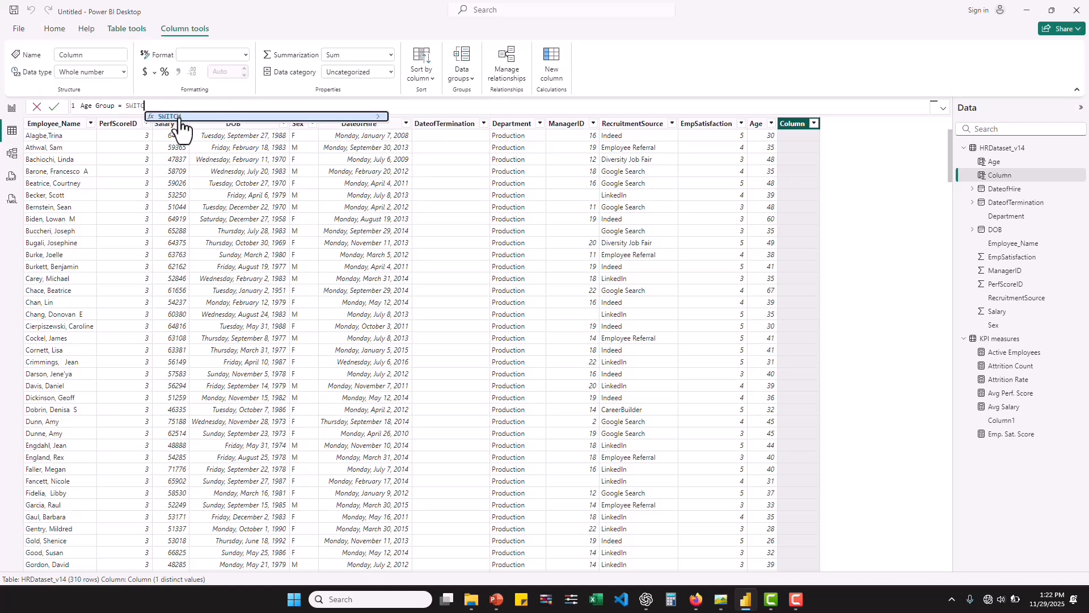
{"action": "left_click", "coordinate": [182, 117]}
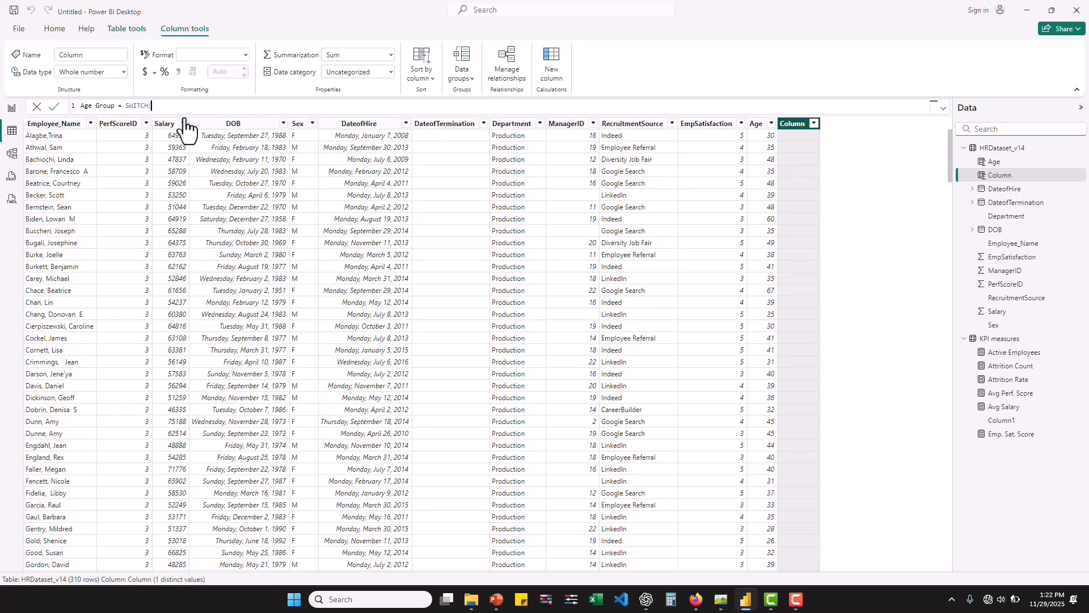
Step: Set TRUE() as the SWITCH expression, followed by a comma, and begin an indented second formula line for the Age condition
{"action": "key", "text": "shift+Return"}
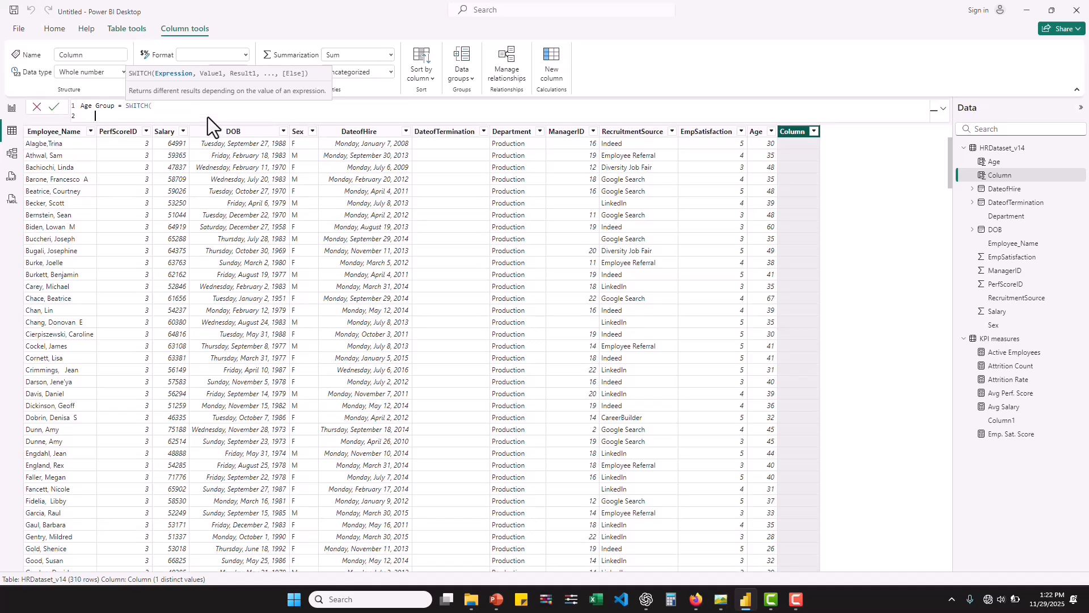
{"action": "key", "text": "Tab"}
{"action": "left_click", "coordinate": [201, 108]}
{"action": "type", "text": "TRUE"}
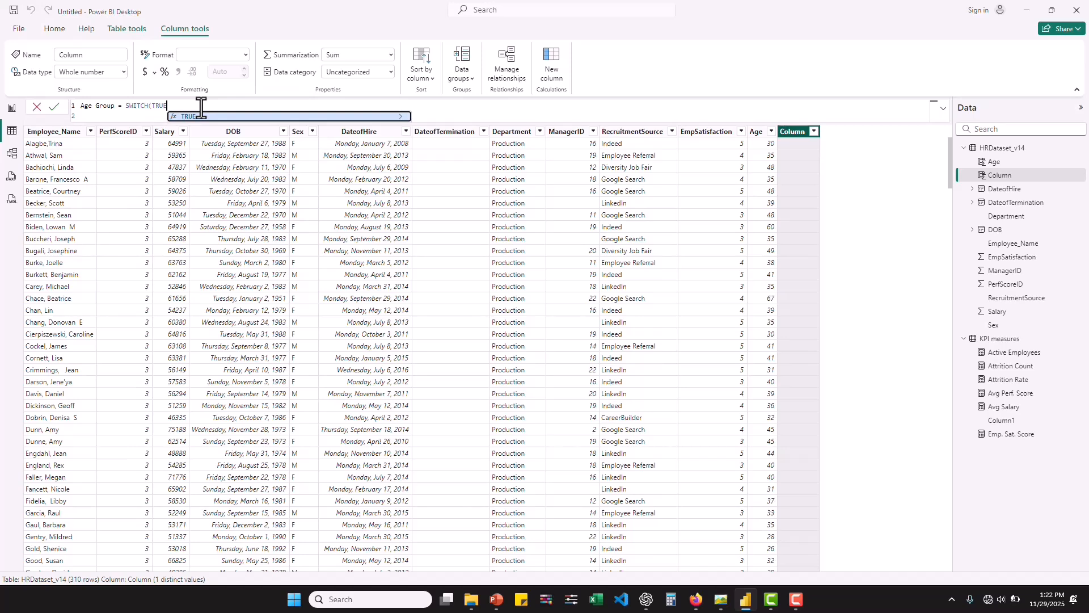
{"action": "type", "text": "()"}
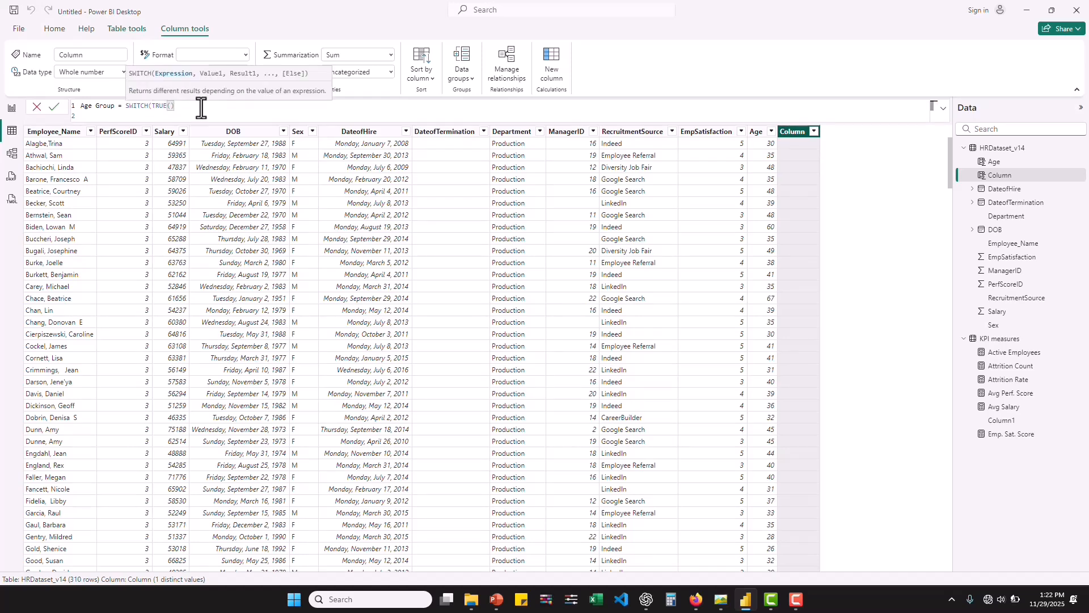
{"action": "left_click", "coordinate": [140, 115]}
{"action": "key", "text": "Tab"}
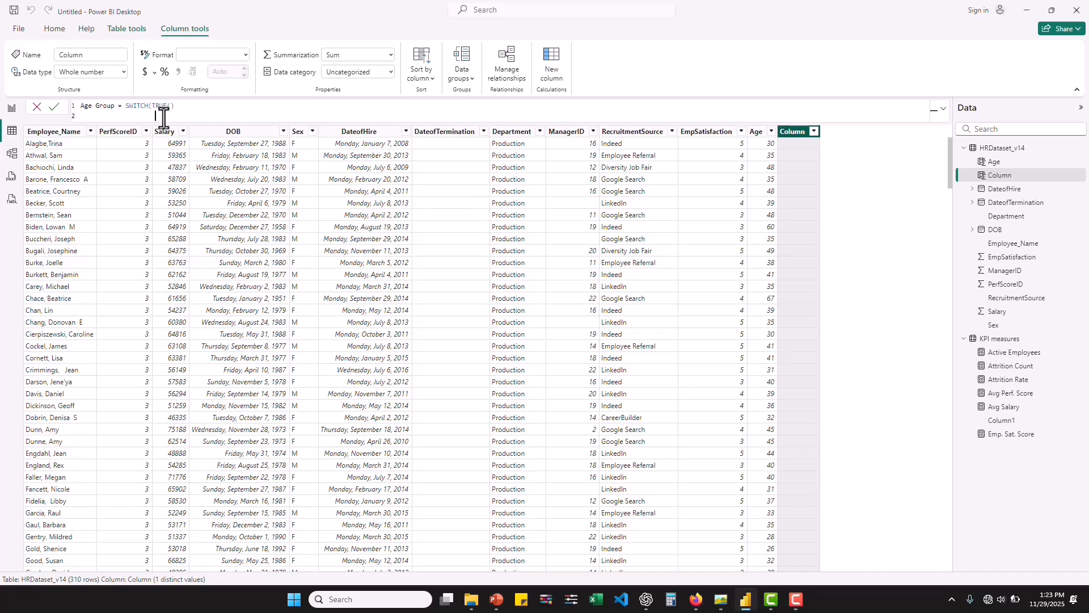
{"action": "type", "text": "Age=>"}
{"action": "left_click", "coordinate": [185, 105]}
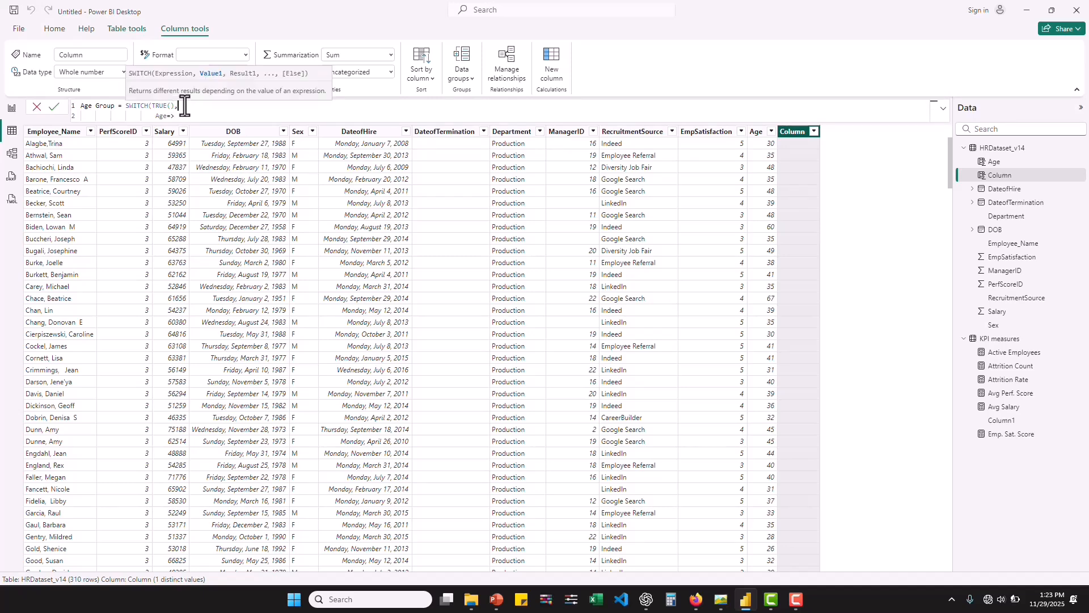
{"action": "type", "text": ","}
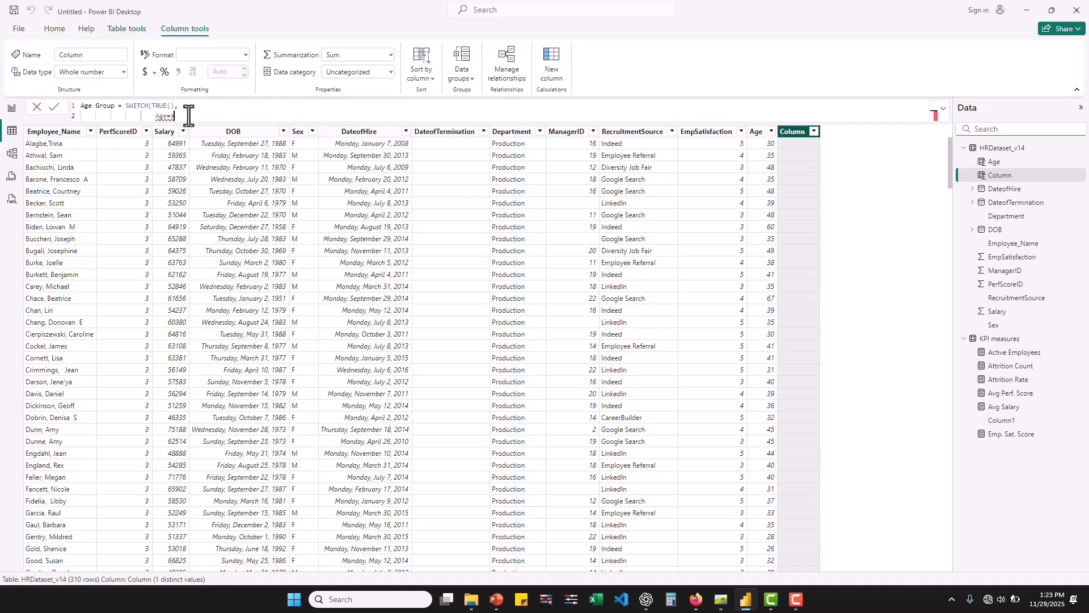
Step: Write the condition HRDataset_v14[Age]>=18 && HRDataset_v14[Age]<=24 with the result "18 - 24", close the SWITCH formula, and commit it
{"action": "left_click_drag", "start_coordinate": [187, 116], "coordinate": [157, 119]}
{"action": "type", "text": "Ag"}
{"action": "key", "text": "BackSpace"}
{"action": "key", "text": "BackSpace"}
{"action": "type", "text": "Age"}
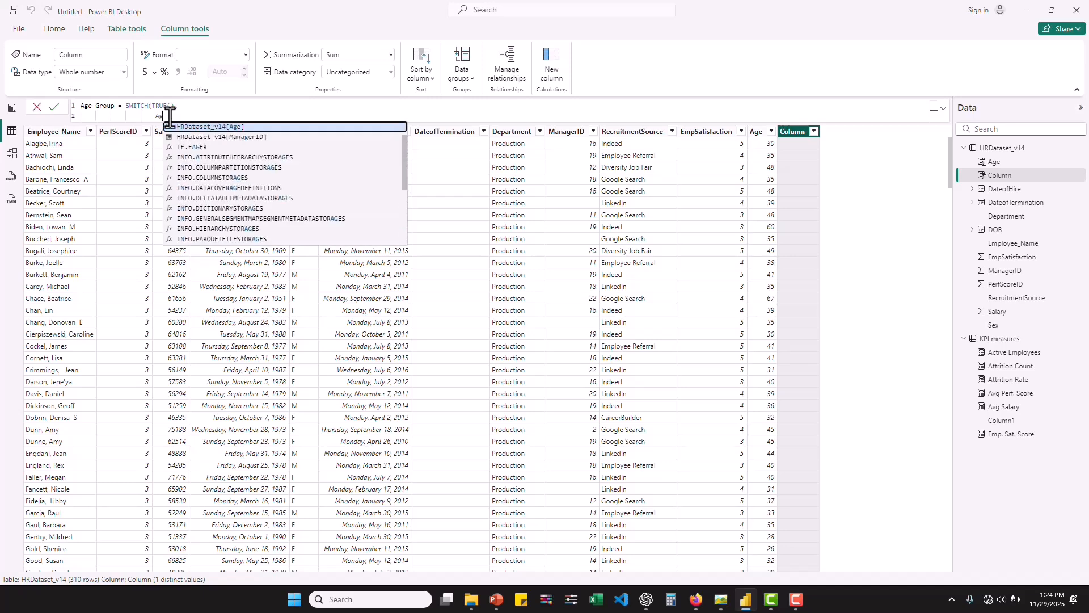
{"action": "left_click", "coordinate": [241, 127]}
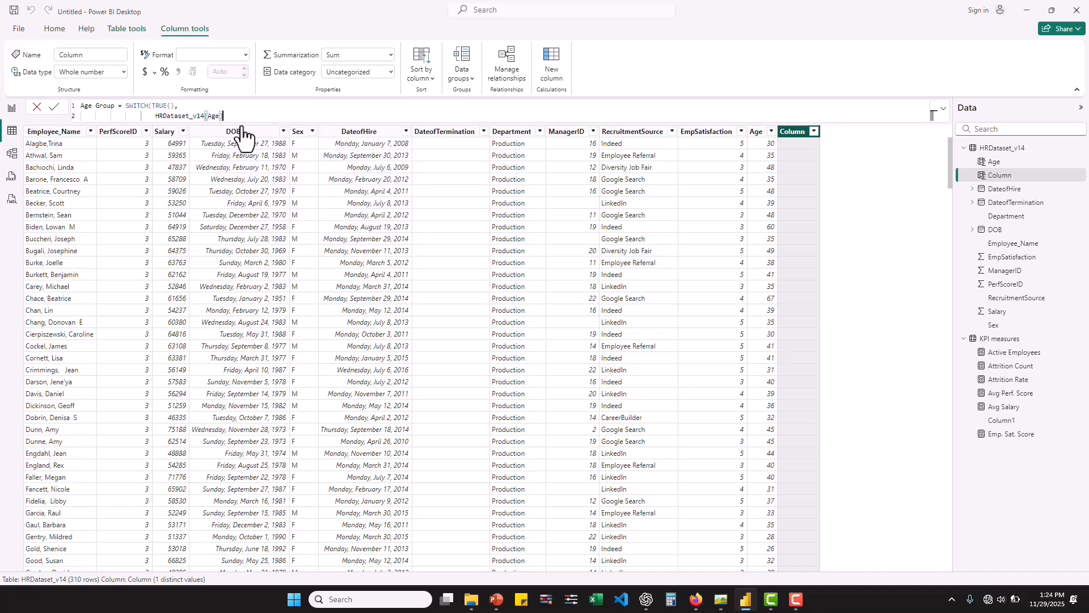
{"action": "type", "text": ">=18 && age"}
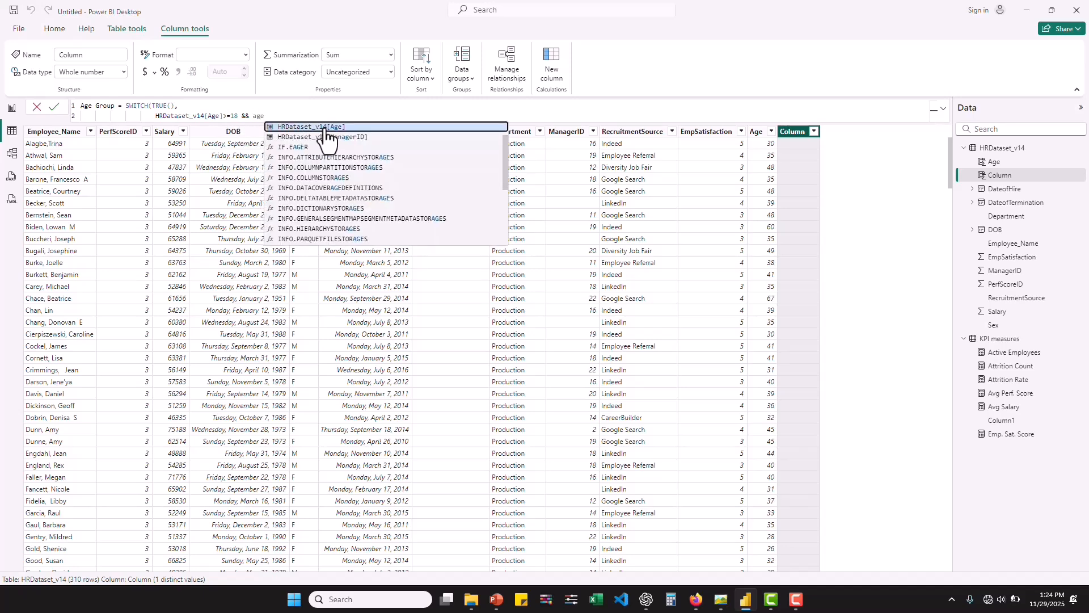
{"action": "left_click", "coordinate": [325, 128]}
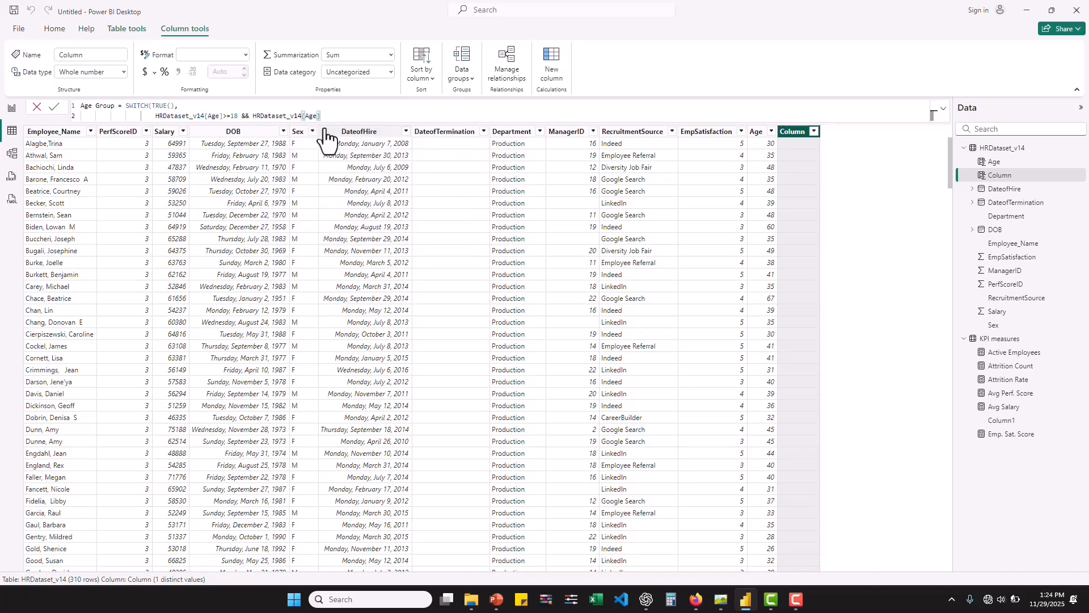
{"action": "type", "text": "<=24,"}
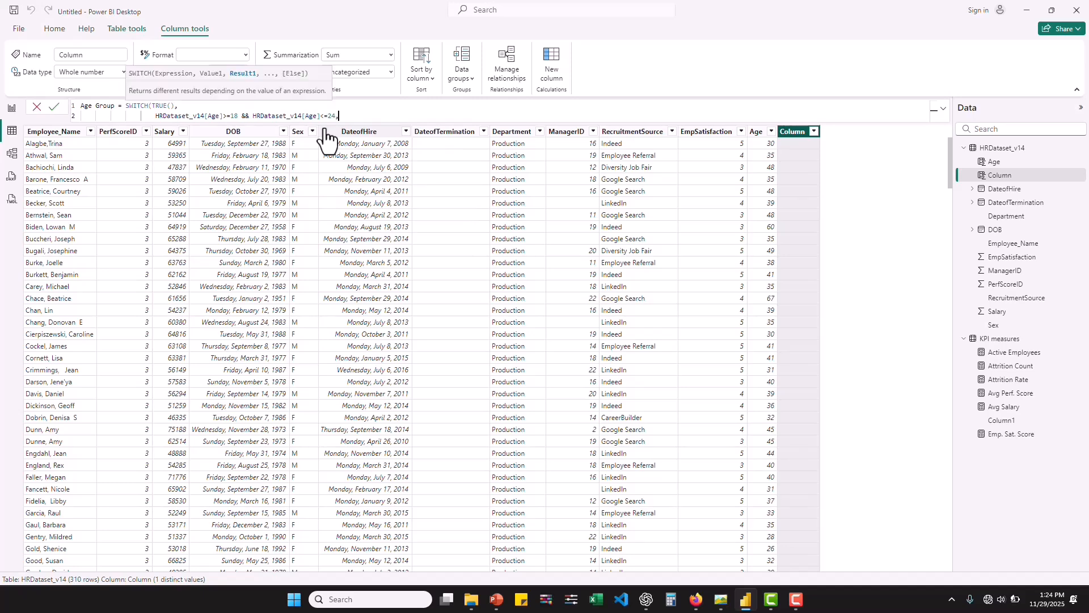
{"action": "type", "text": "\"18 - 24\")"}
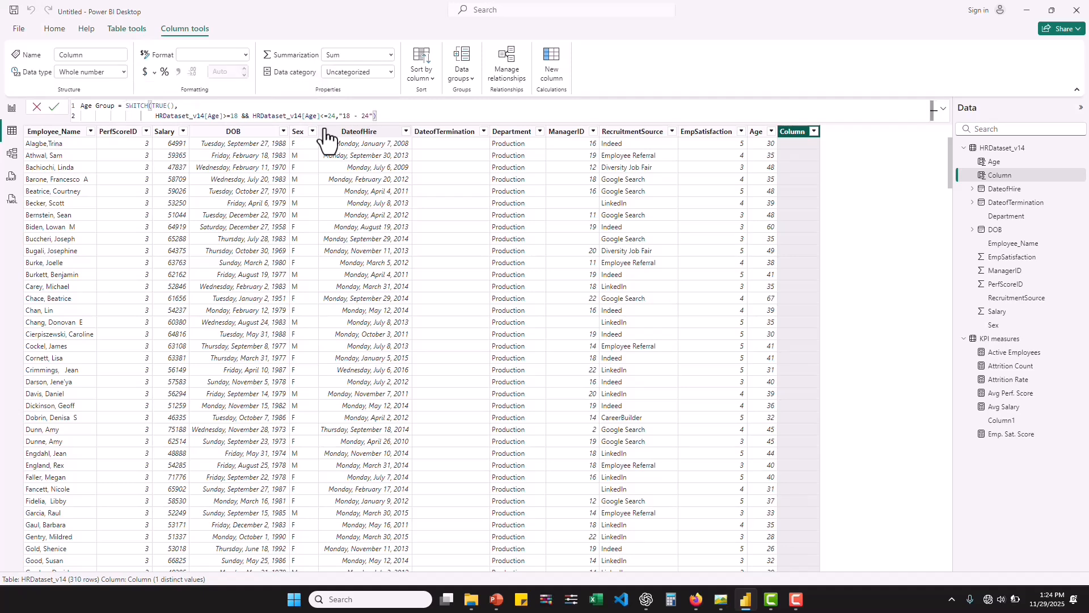
{"action": "key", "text": "Return"}
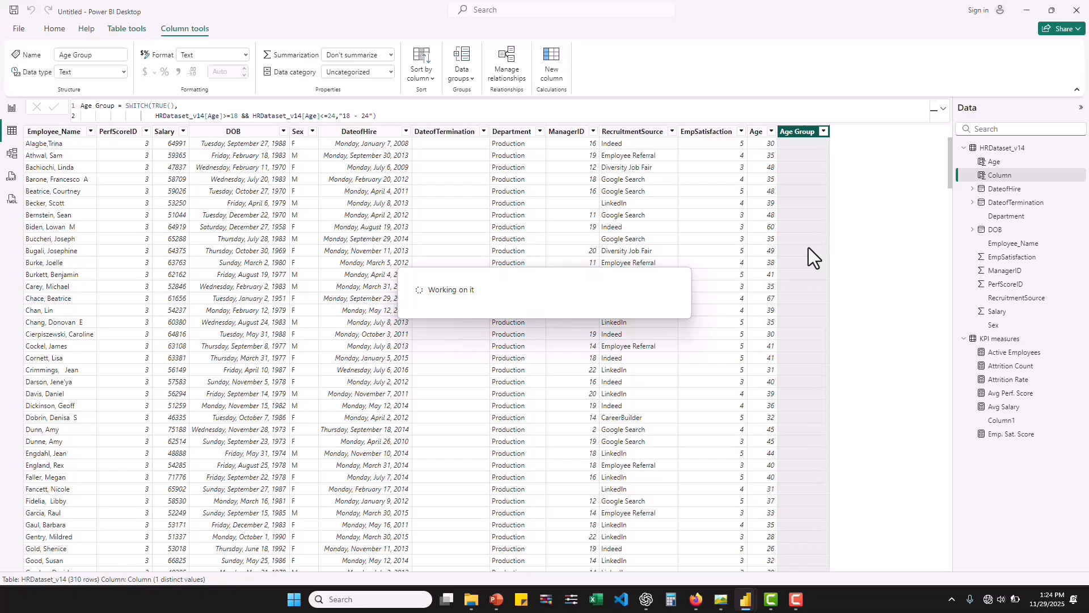
Step: Add a comma after the 18 - 24 condition in the Age Group formula and duplicate that condition on a new third line
{"action": "scroll", "coordinate": [808, 248], "scroll_direction": "down", "scroll_amount": 20}
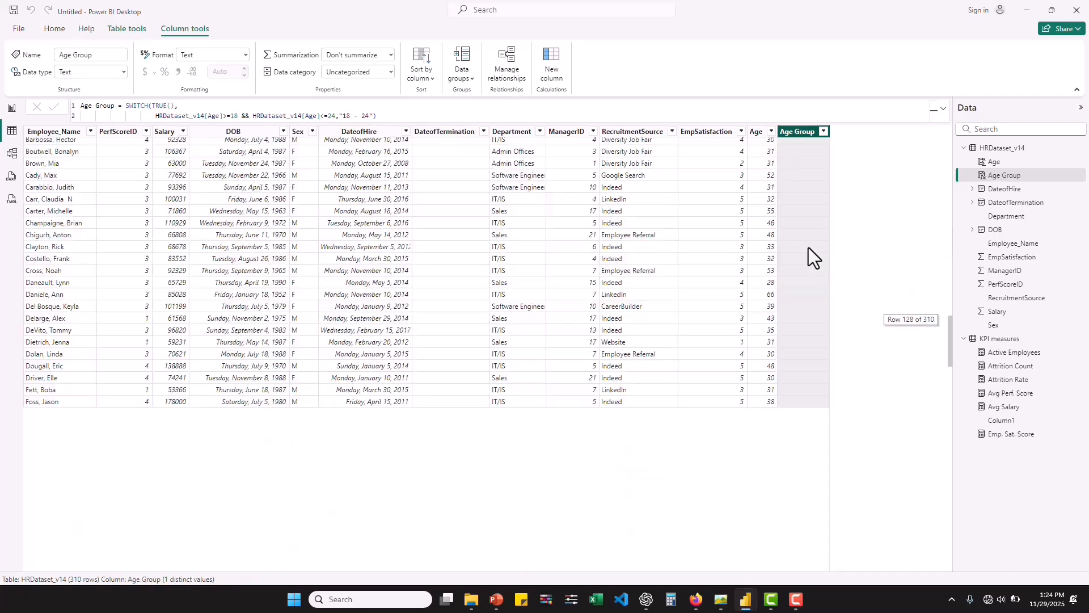
{"action": "scroll", "coordinate": [809, 247], "scroll_direction": "down", "scroll_amount": 20}
{"action": "scroll", "coordinate": [809, 248], "scroll_direction": "up", "scroll_amount": 20}
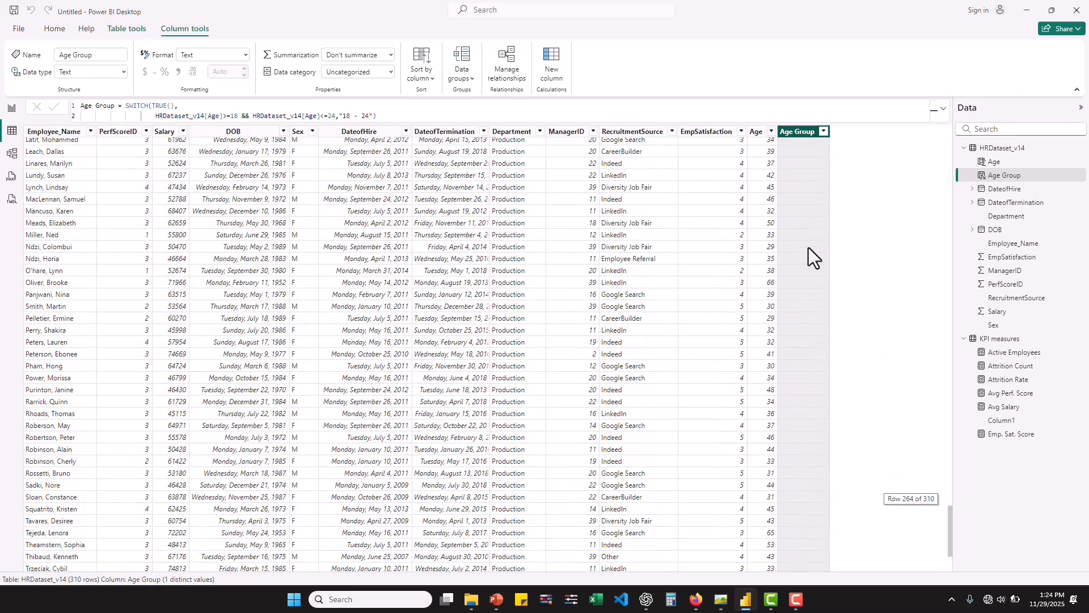
{"action": "scroll", "coordinate": [806, 268], "scroll_direction": "up", "scroll_amount": 20}
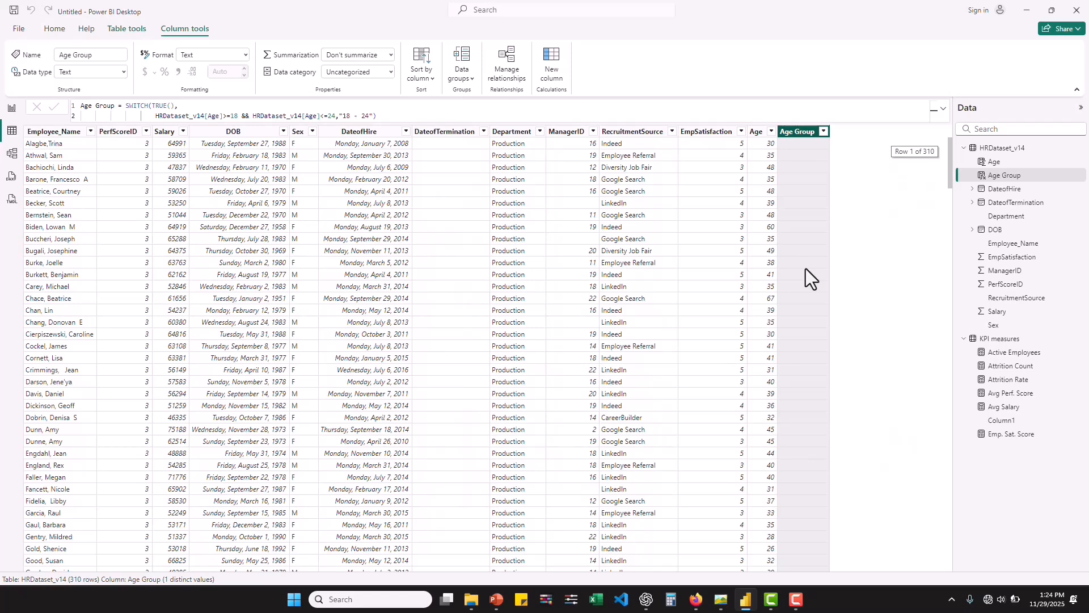
{"action": "left_click", "coordinate": [371, 117]}
{"action": "type", "text": ","}
{"action": "key", "text": "shift+Return"}
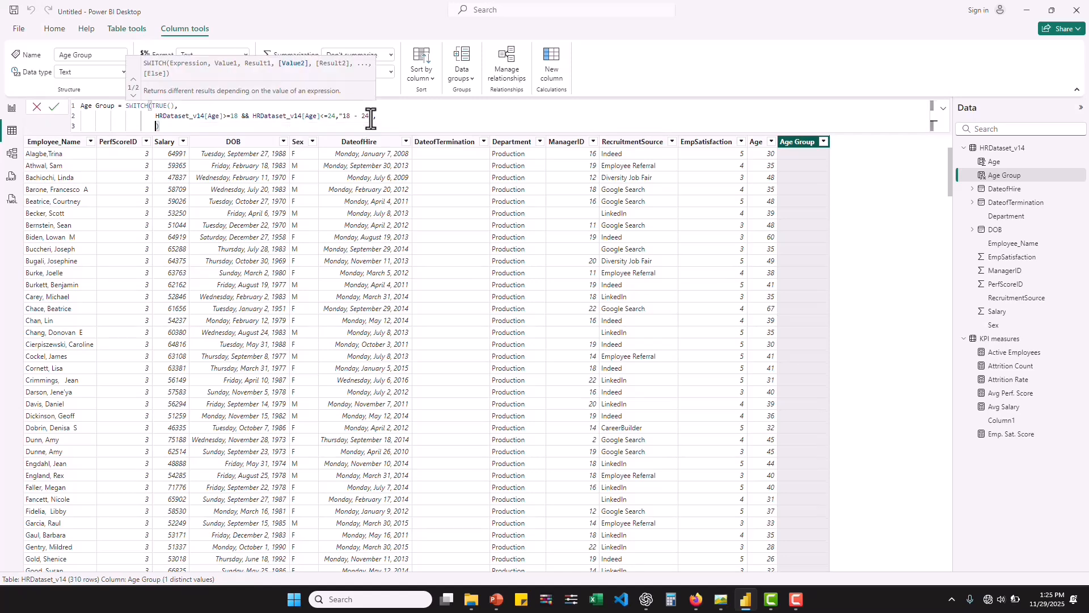
{"action": "left_click_drag", "start_coordinate": [152, 116], "coordinate": [377, 116]}
{"action": "key", "text": "ctrl+c"}
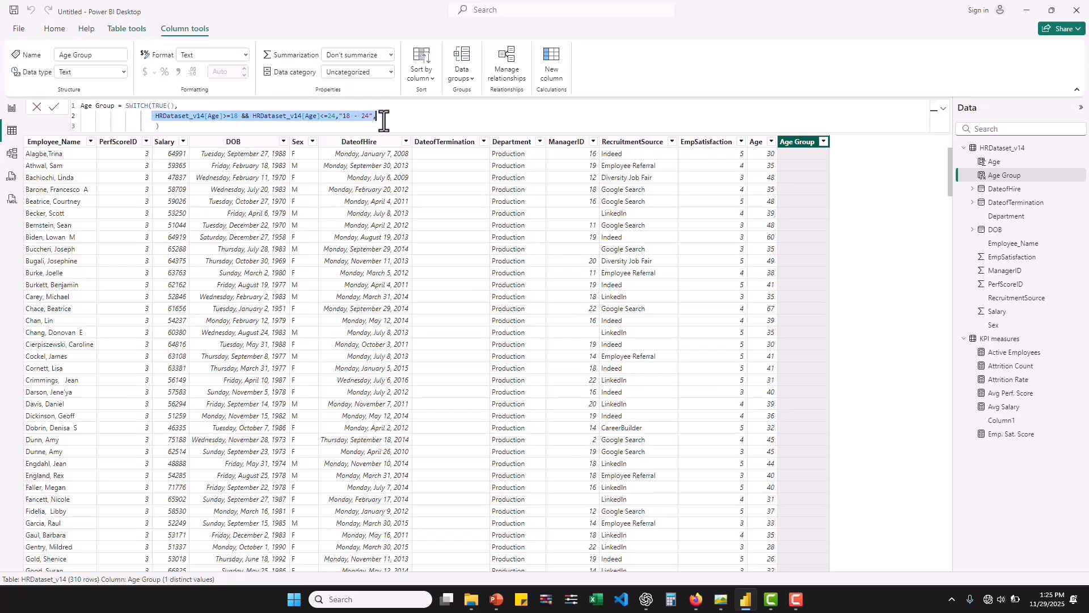
{"action": "left_click", "coordinate": [382, 117]}
{"action": "key", "text": "shift+Return"}
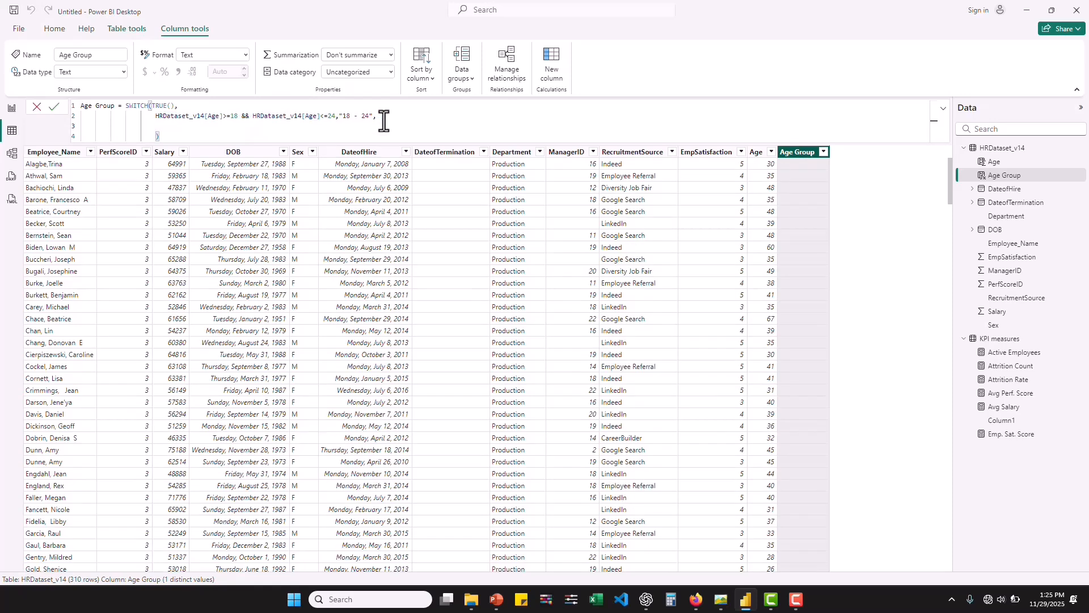
{"action": "key", "text": "ctrl+v"}
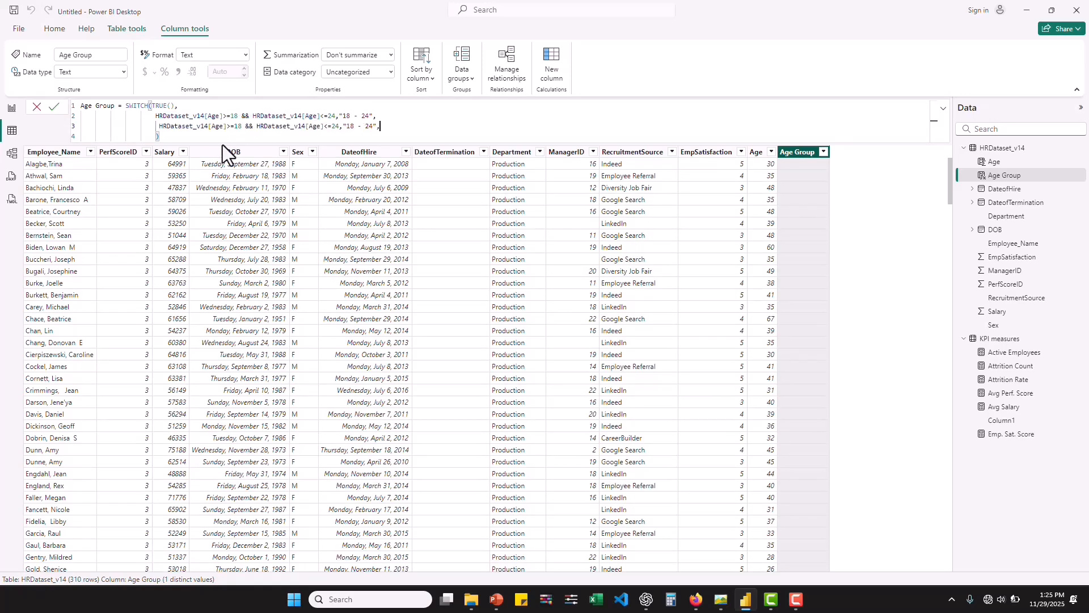
Step: Set the Age bounds in the formula's third line to >=25 and <=34
{"action": "left_click", "coordinate": [241, 126]}
{"action": "key", "text": "BackSpace"}
{"action": "key", "text": "BackSpace"}
{"action": "type", "text": "2"}
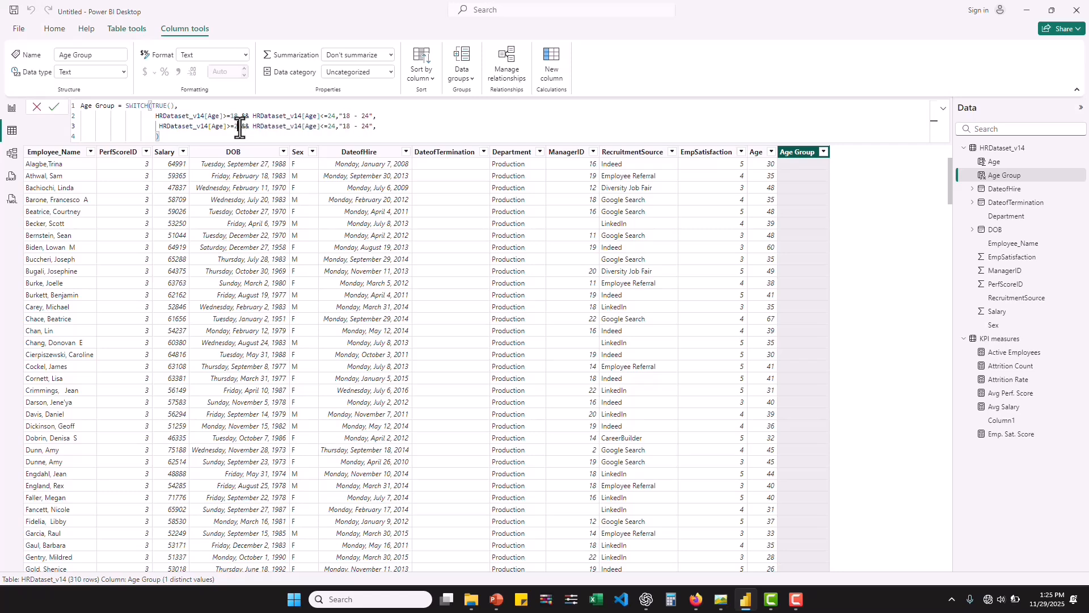
{"action": "type", "text": "5"}
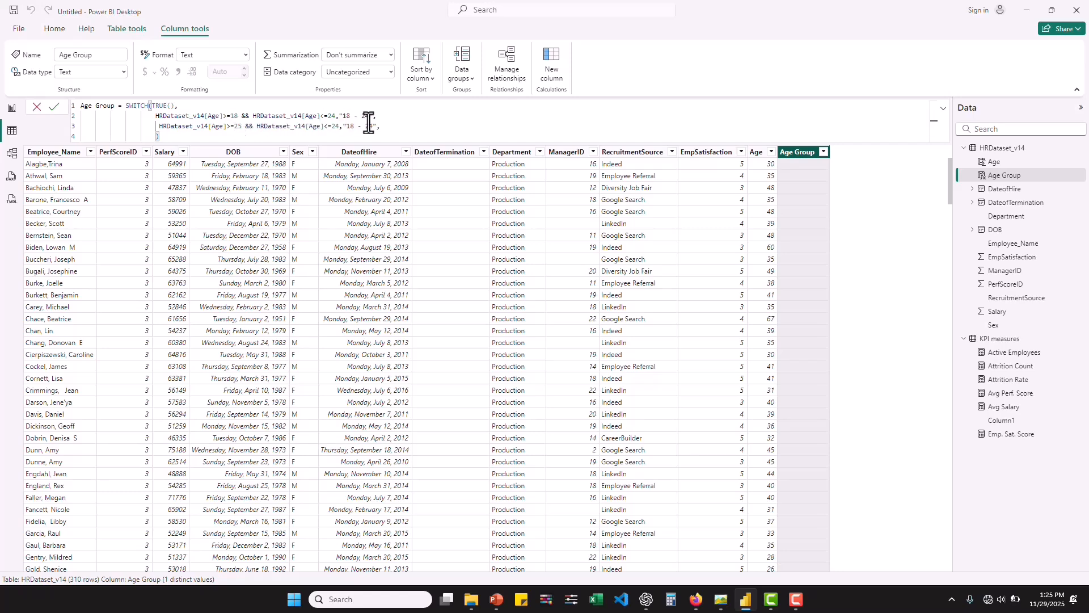
{"action": "double_click", "coordinate": [336, 126]}
{"action": "key", "text": "BackSpace"}
{"action": "type", "text": "34"}
Step: Set the third line's result to "25 - 34" without a trailing comma, commit the formula, and check the Age Group column
{"action": "double_click", "coordinate": [353, 128]}
{"action": "type", "text": "25"}
{"action": "double_click", "coordinate": [368, 126]}
{"action": "type", "text": "3"}
{"action": "key", "text": "BackSpace"}
{"action": "key", "text": "Return"}
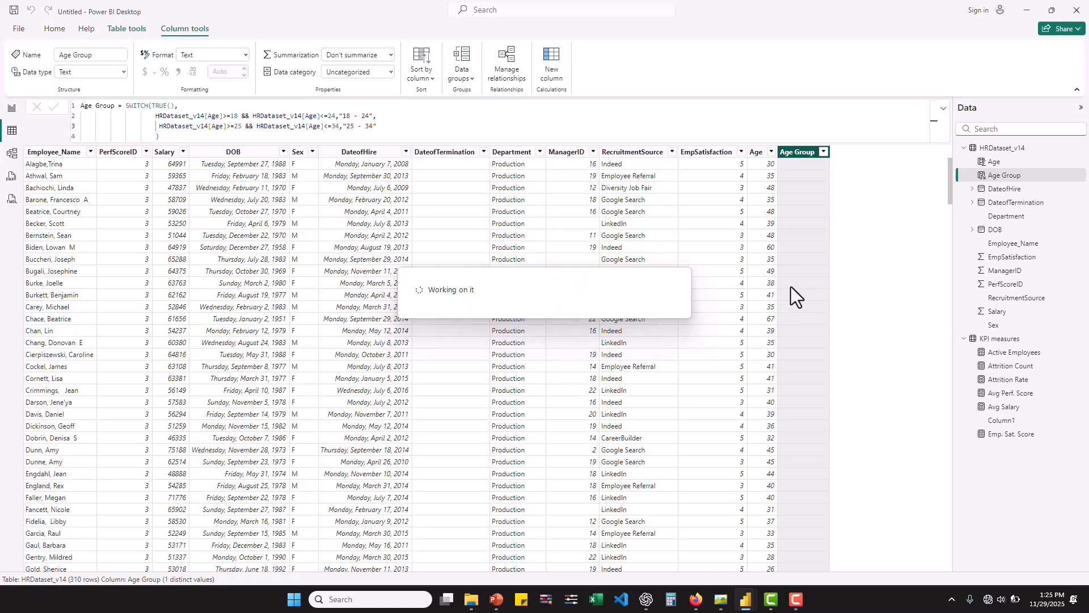
{"action": "scroll", "coordinate": [791, 287], "scroll_direction": "down", "scroll_amount": 20}
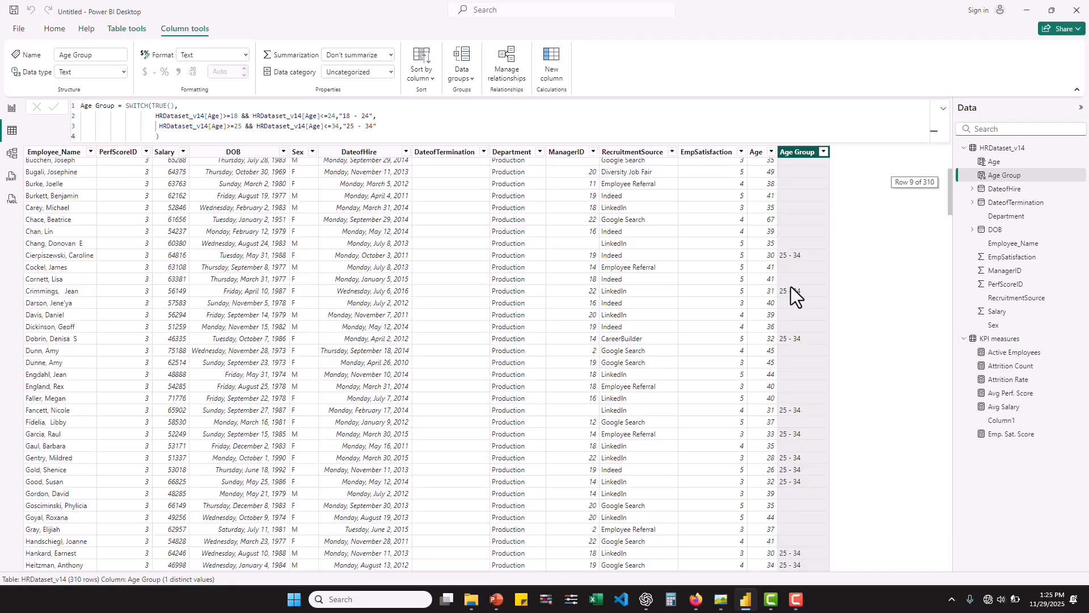
{"action": "scroll", "coordinate": [791, 287], "scroll_direction": "up", "scroll_amount": 10}
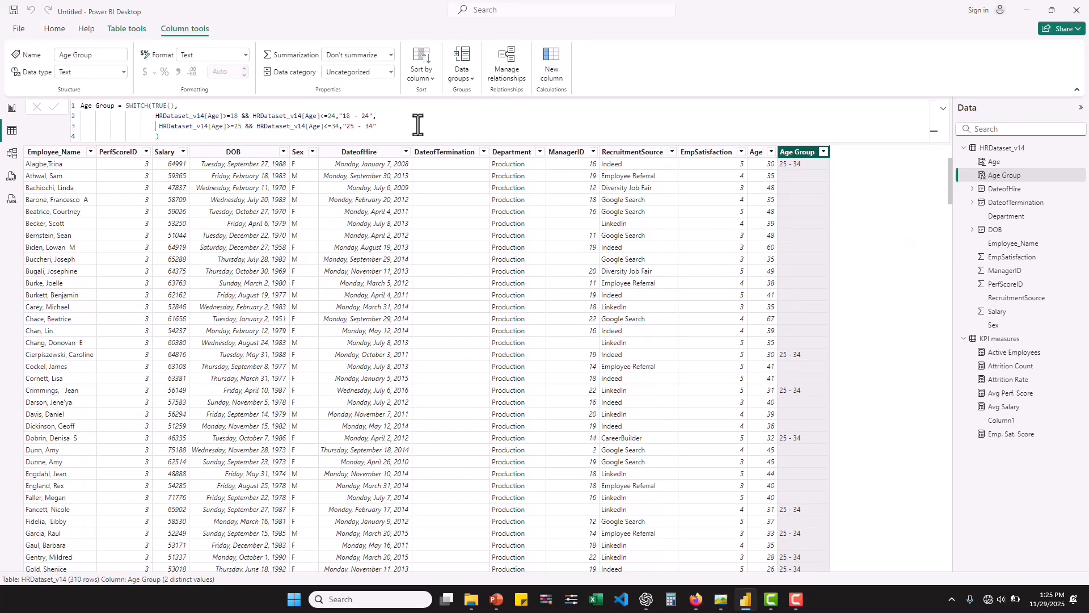
Step: Add a comma after "25 - 34", paste the 18 - 24 condition on a fourth line, and align both lines with the first condition
{"action": "left_click", "coordinate": [387, 129]}
{"action": "type", "text": ","}
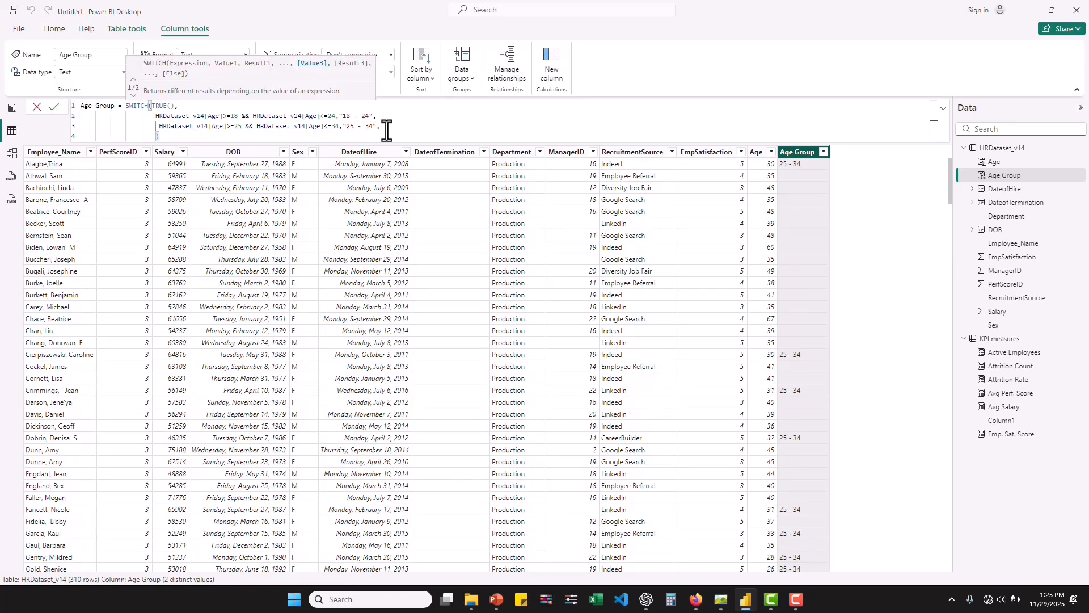
{"action": "key", "text": "shift+Return"}
{"action": "type", "text": "HRDataset_v14[Age]>=18 && HRDataset_v14[Age]<=24,\"18 - 24\","}
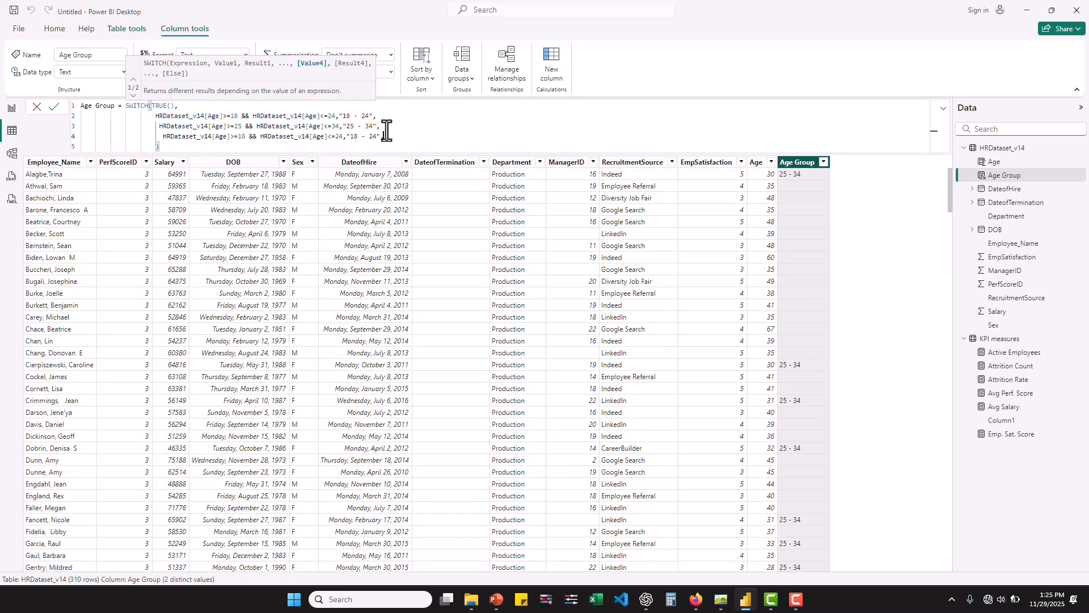
{"action": "left_click", "coordinate": [162, 136]}
{"action": "key", "text": "BackSpace"}
{"action": "key", "text": "BackSpace"}
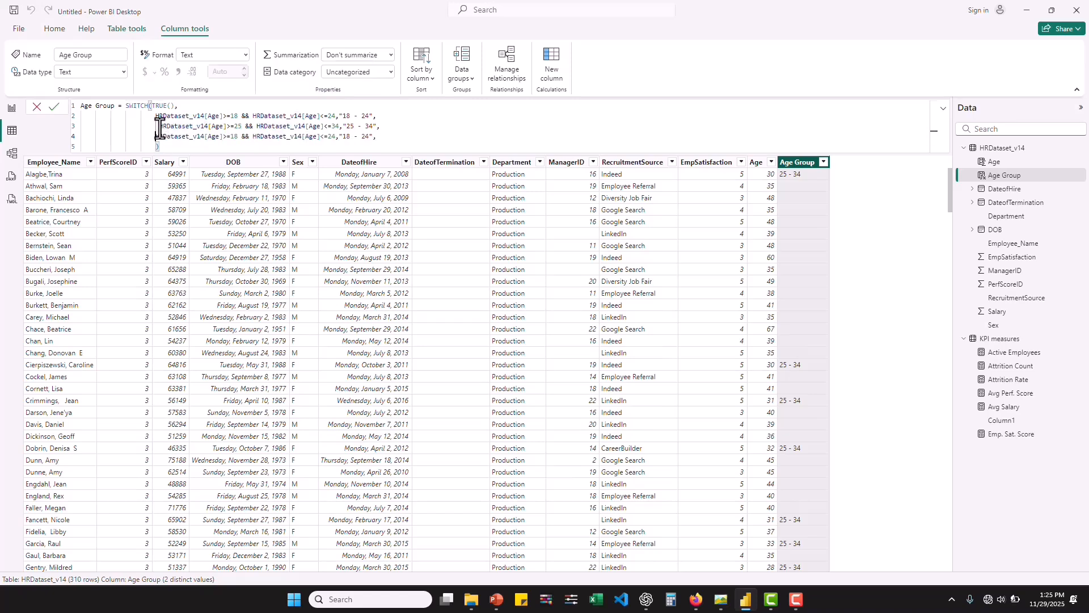
{"action": "left_click", "coordinate": [160, 127]}
{"action": "key", "text": "BackSpace"}
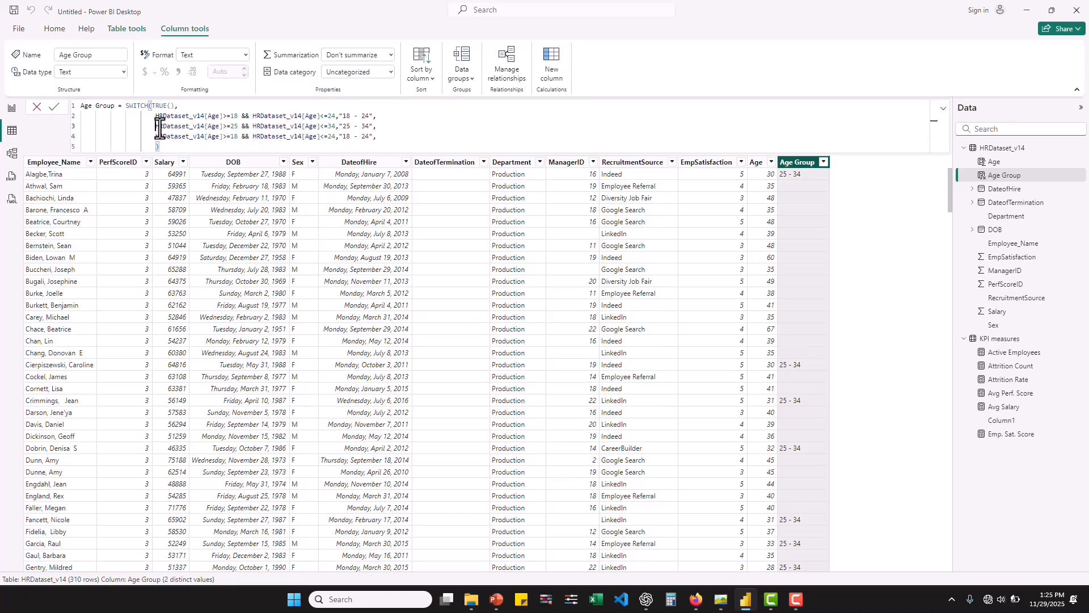
Step: Change the fourth line's condition to Age >=35 && Age <=44 with the result "35 - 44"
{"action": "double_click", "coordinate": [238, 137]}
{"action": "key", "text": "BackSpace"}
{"action": "type", "text": "35"}
{"action": "double_click", "coordinate": [330, 136]}
{"action": "type", "text": "44"}
{"action": "double_click", "coordinate": [349, 137]}
{"action": "key", "text": "BackSpace"}
{"action": "type", "text": "35"}
{"action": "double_click", "coordinate": [366, 137]}
{"action": "type", "text": "44"}
Step: Paste the 18 - 24 condition on a new fifth line and set its Age bounds to >=45 and <=54
{"action": "left_click", "coordinate": [381, 138]}
{"action": "key", "text": "shift+Return"}
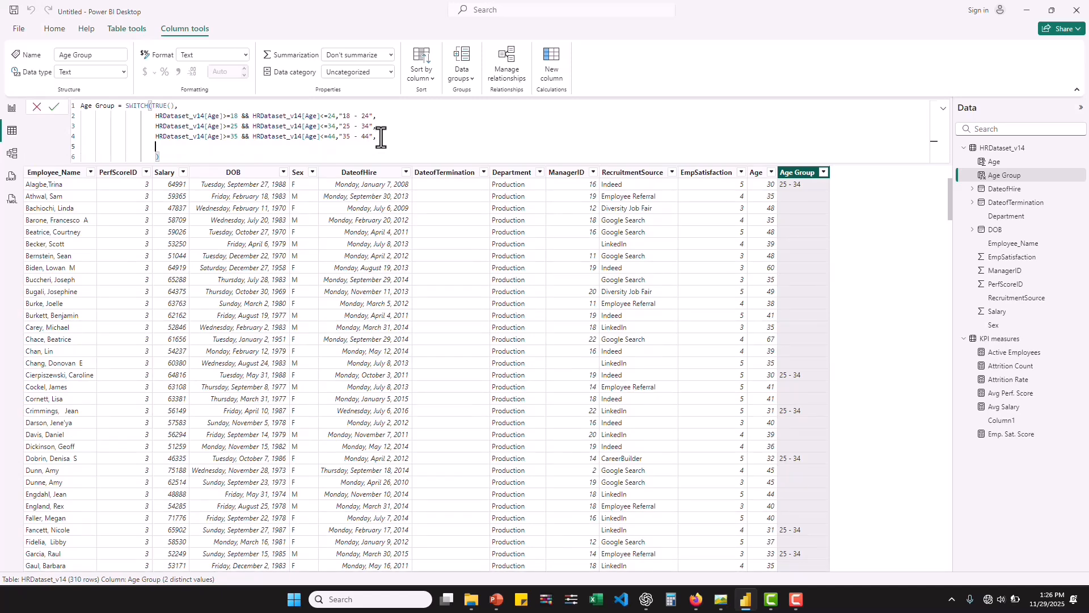
{"action": "type", "text": "HRDataset_v14[Age]>=18 && HRDataset_v14[Age]<=24,\"18 - 24\","}
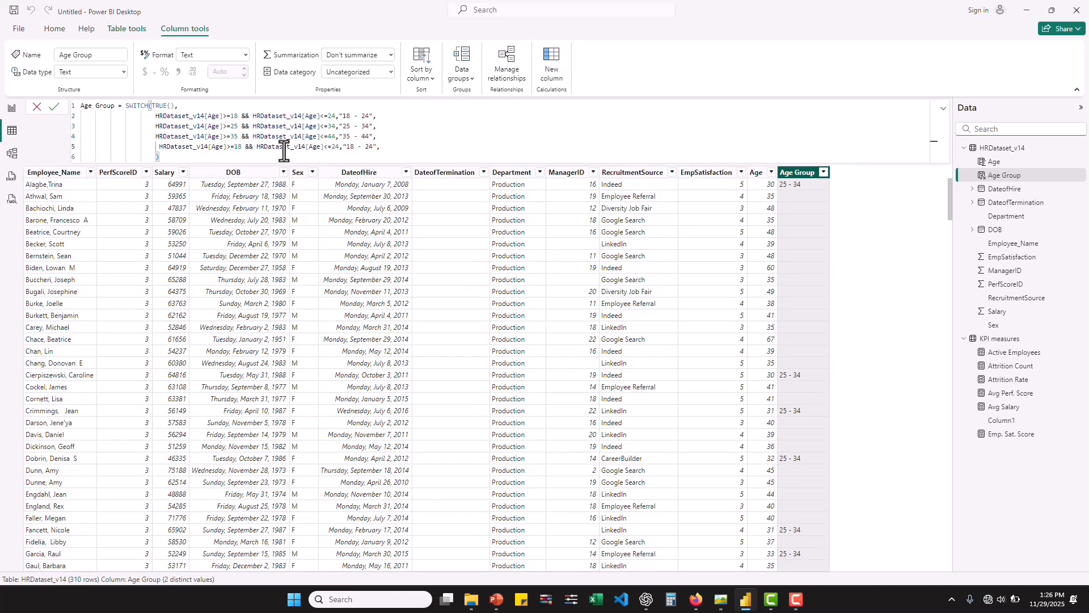
{"action": "double_click", "coordinate": [237, 147]}
{"action": "key", "text": "BackSpace"}
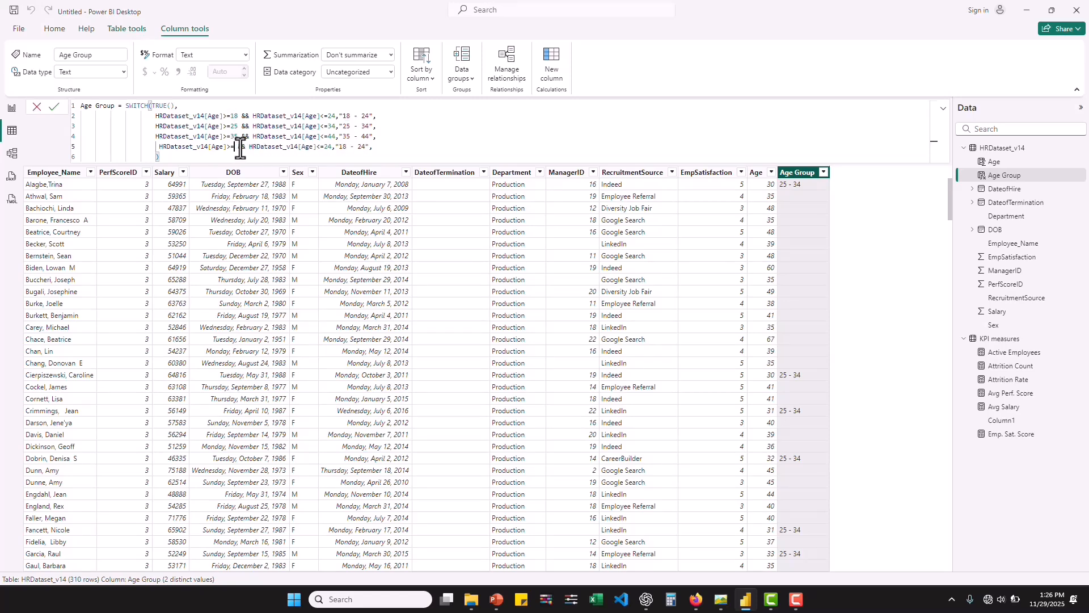
{"action": "type", "text": "45"}
{"action": "double_click", "coordinate": [338, 148]}
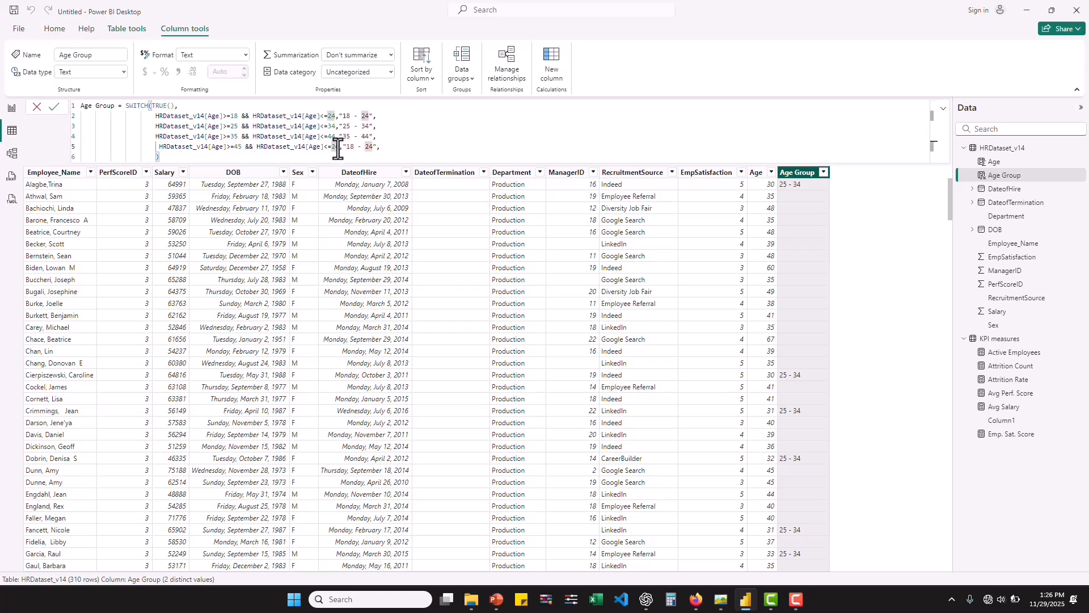
{"action": "key", "text": "Left"}
{"action": "key", "text": "BackSpace"}
{"action": "type", "text": "5"}
Step: Set the fifth line's result to "45 - 54" and align the line with the conditions above
{"action": "double_click", "coordinate": [352, 147]}
{"action": "key", "text": "BackSpace"}
{"action": "type", "text": "45"}
{"action": "left_click", "coordinate": [370, 147]}
{"action": "key", "text": "BackSpace"}
{"action": "key", "text": "shift+Return"}
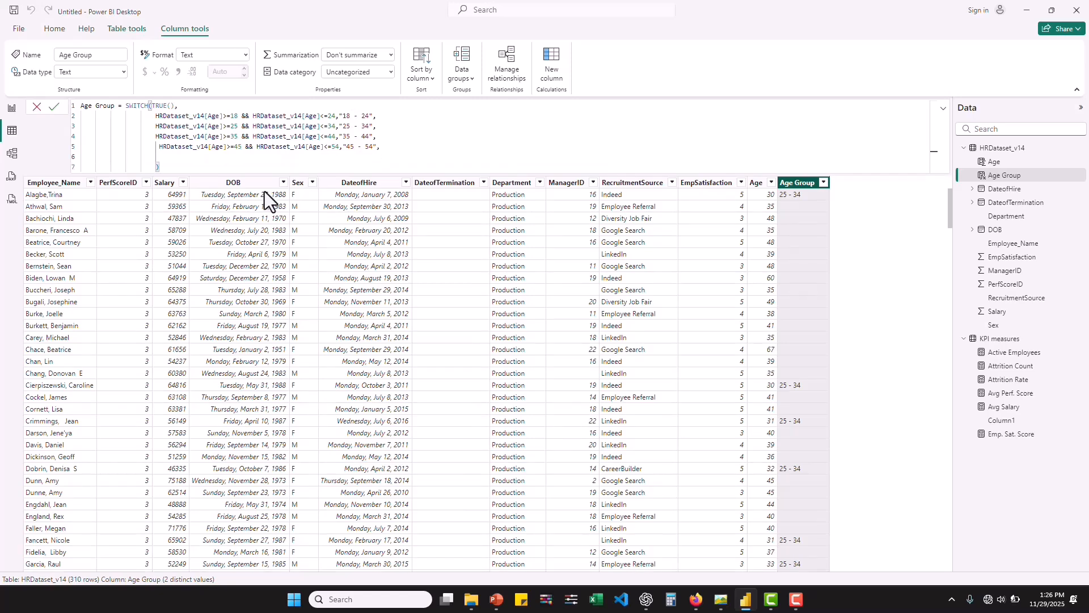
{"action": "left_click", "coordinate": [161, 147]}
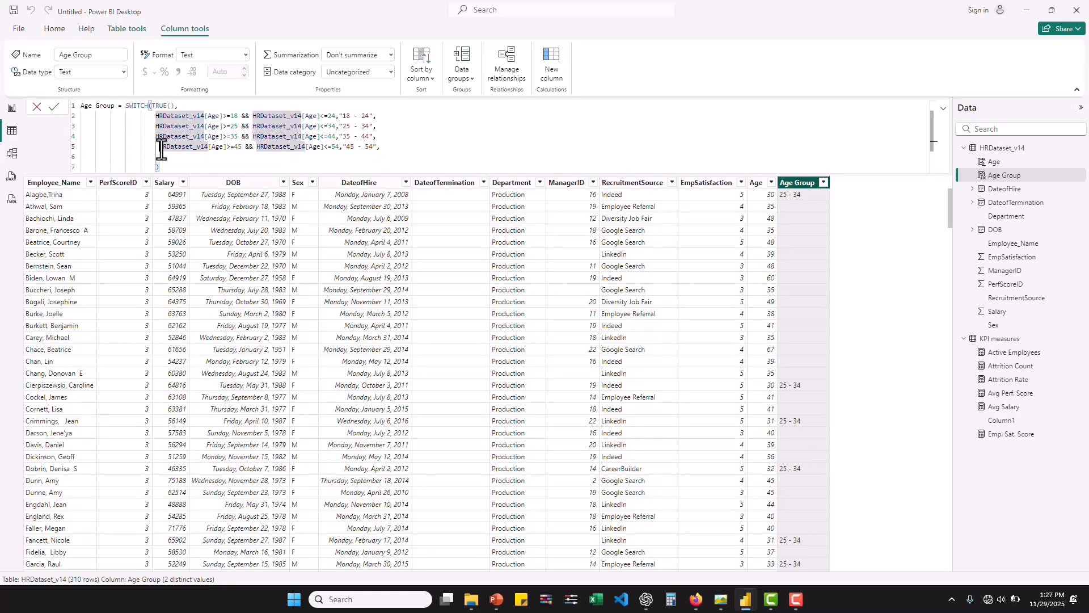
{"action": "key", "text": "BackSpace"}
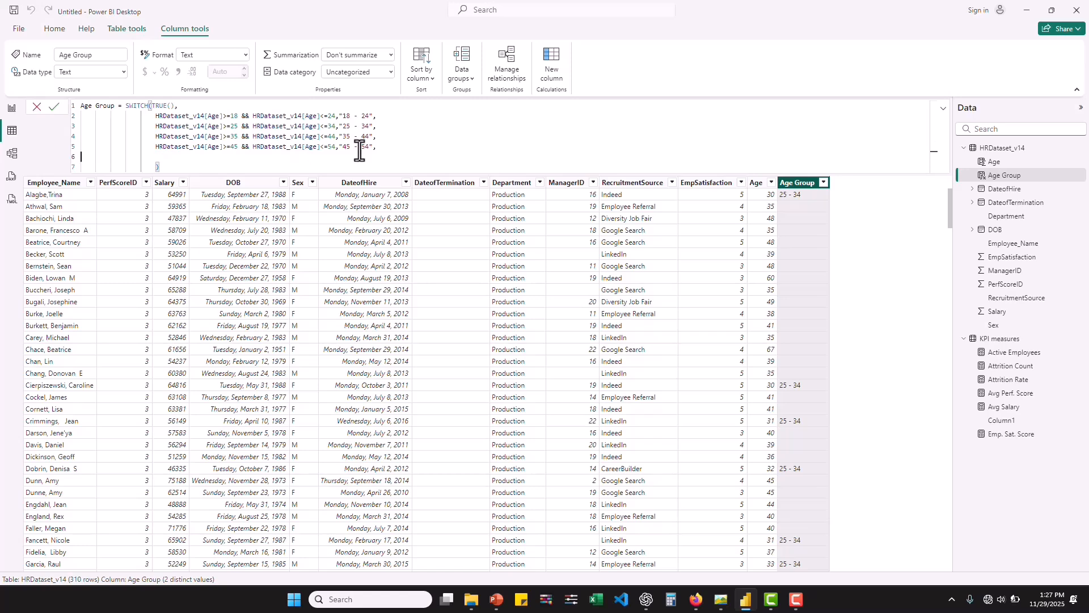
Step: Paste the copied condition on a new sixth line and change its result to "55+"
{"action": "left_click", "coordinate": [396, 147]}
{"action": "key", "text": "Return"}
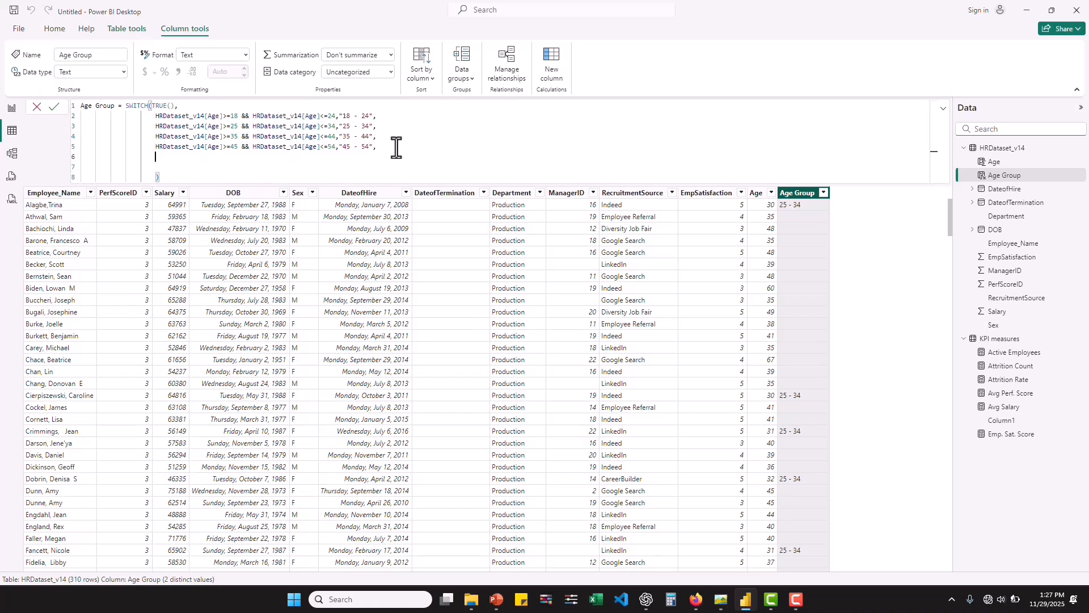
{"action": "type", "text": "HRDataset_v14[Age]>=18 && HRDataset_v14[Age]<=24,\"18 - 24\","}
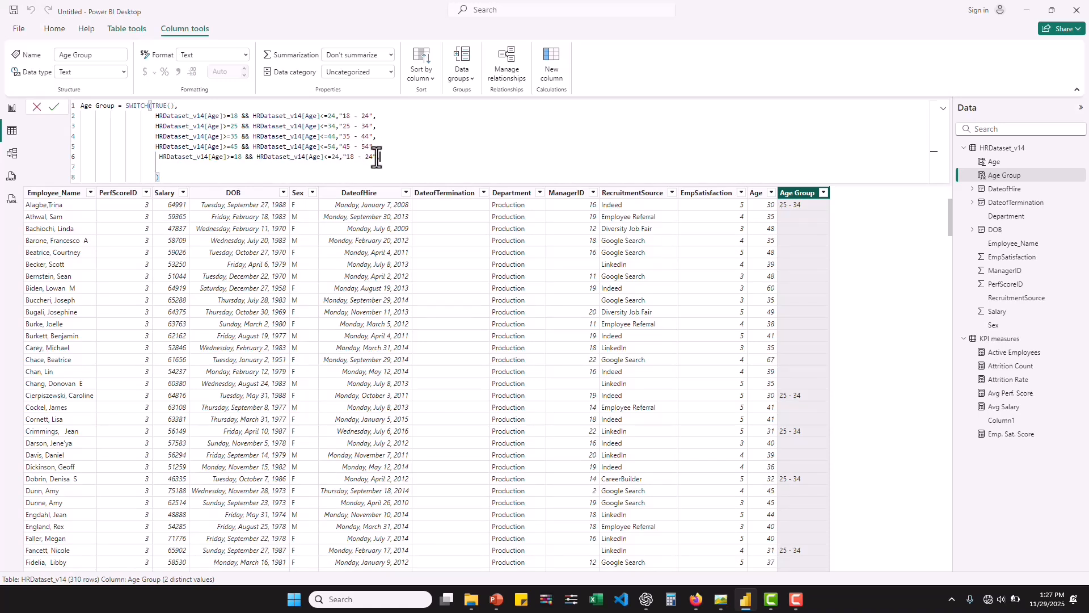
{"action": "left_click_drag", "start_coordinate": [373, 157], "coordinate": [348, 158]}
{"action": "type", "text": "55+\","}
Step: Reduce the last condition to HRDataset_v14[Age]>= 55,"55+", remove the trailing comma and blank line, commit the formula, and check the Age Group column
{"action": "left_click", "coordinate": [339, 156]}
{"action": "left_click", "coordinate": [234, 157], "text": "shift"}
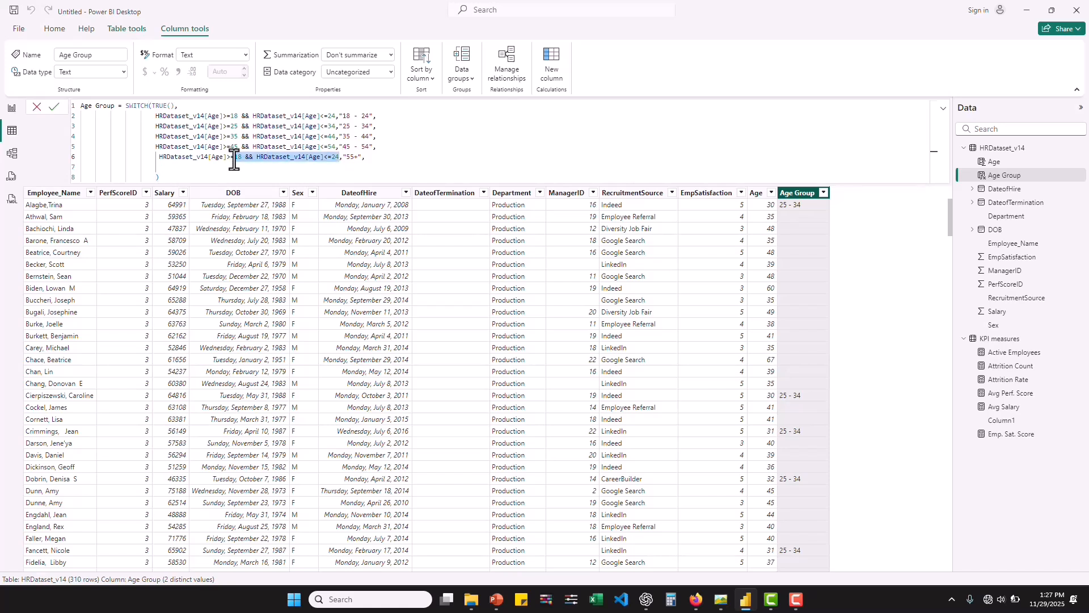
{"action": "type", "text": "55,\"55+"}
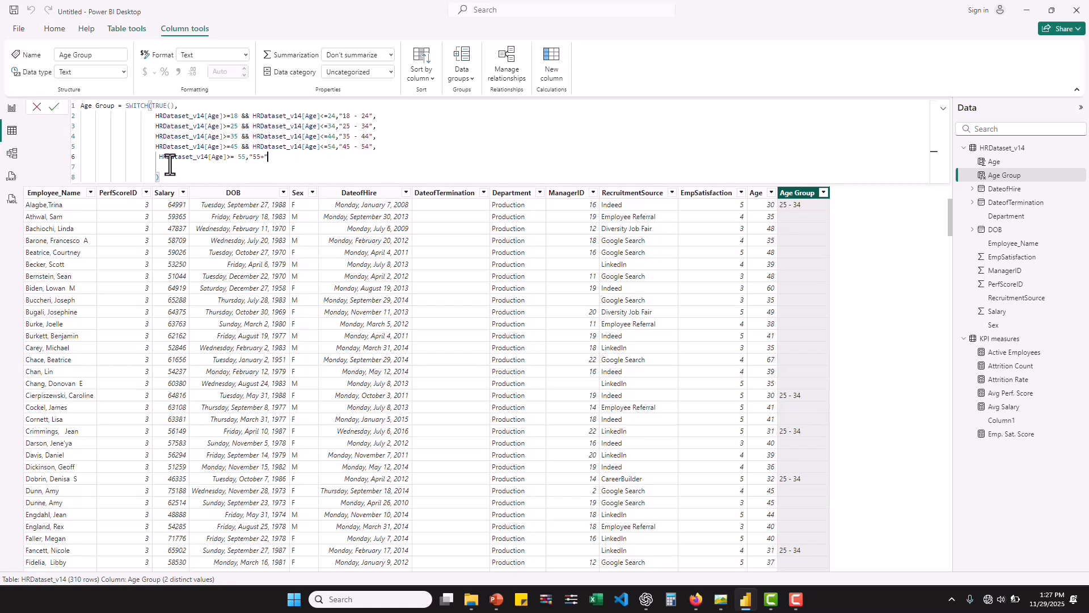
{"action": "key", "text": "BackSpace"}
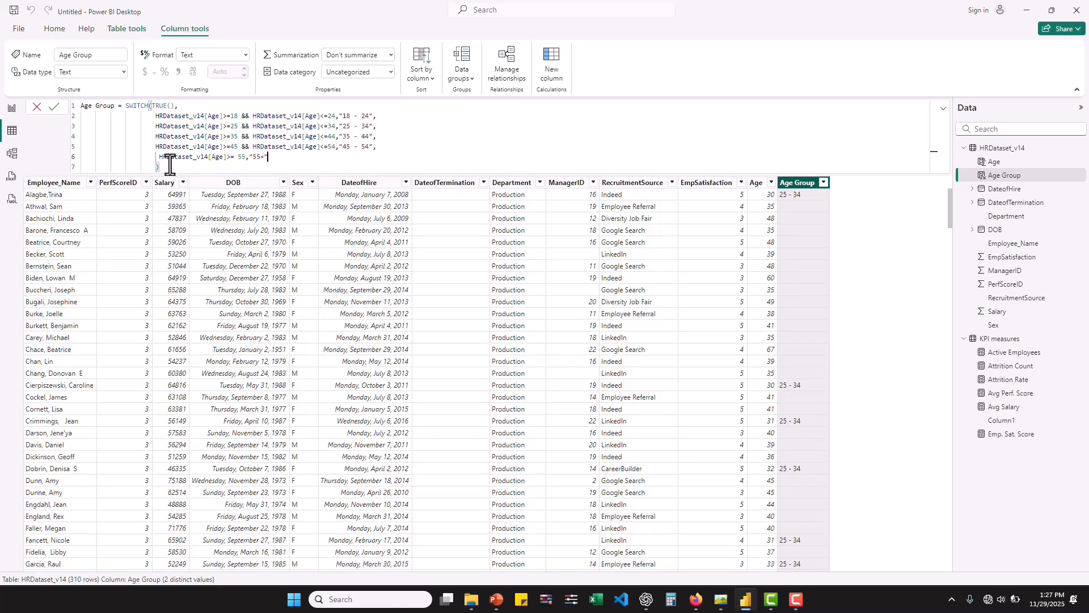
{"action": "key", "text": "Return"}
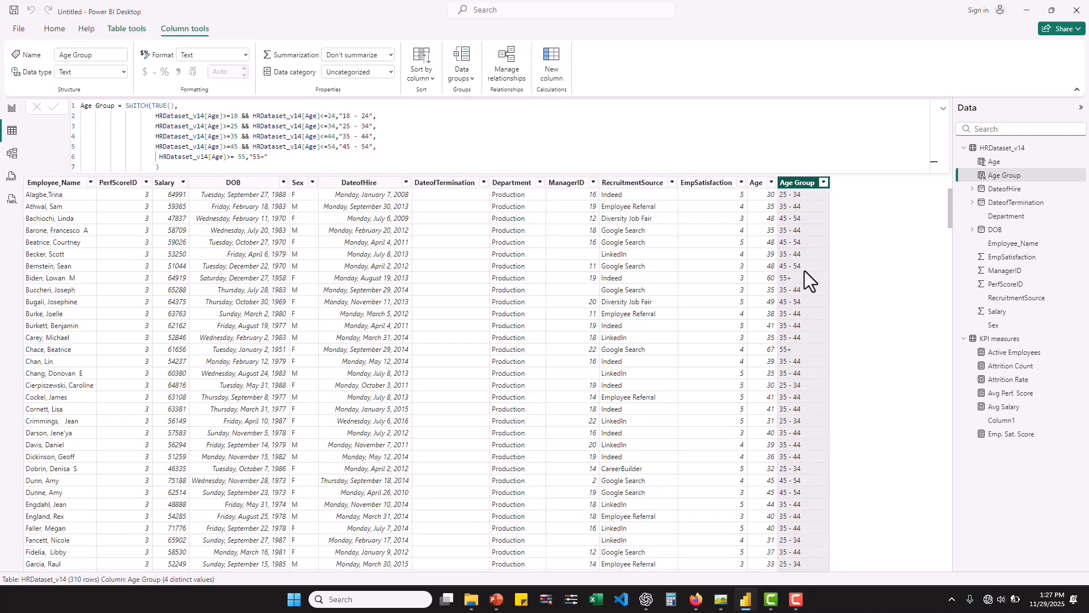
{"action": "scroll", "coordinate": [798, 330], "scroll_direction": "down", "scroll_amount": 20}
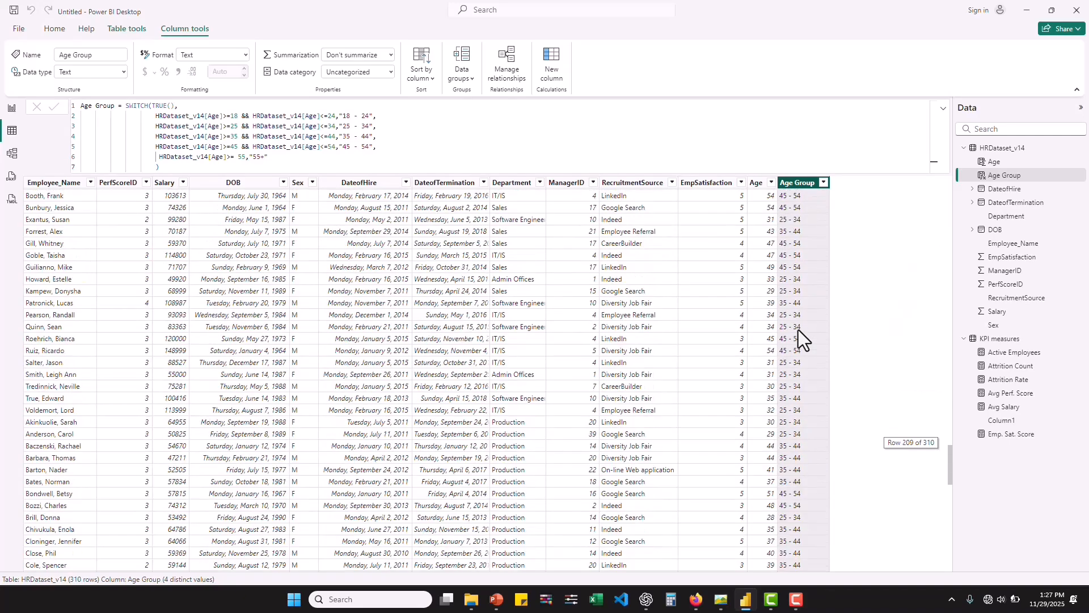
{"action": "scroll", "coordinate": [798, 329], "scroll_direction": "up", "scroll_amount": 20}
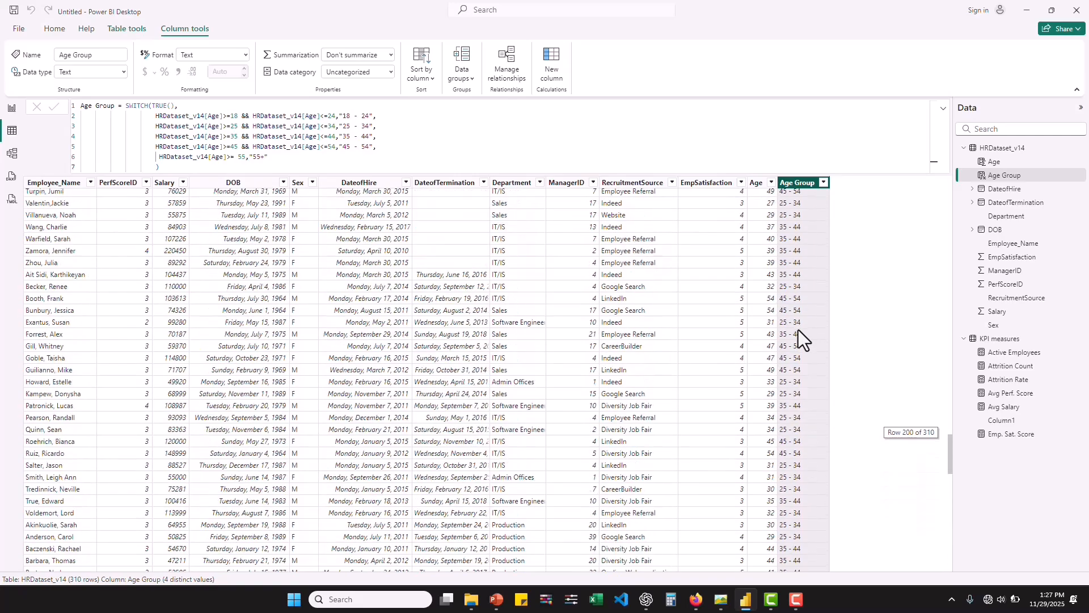
{"action": "scroll", "coordinate": [798, 329], "scroll_direction": "up", "scroll_amount": 15}
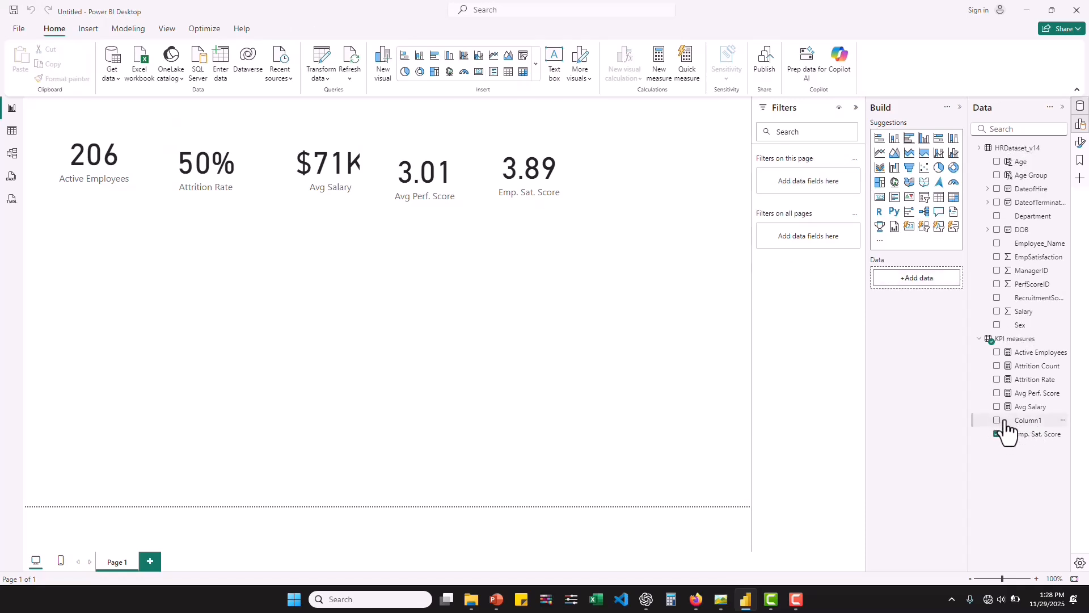
Step: Delete Column1 of the KPI measures table from the model and confirm the deletion
{"action": "left_click", "coordinate": [1065, 424]}
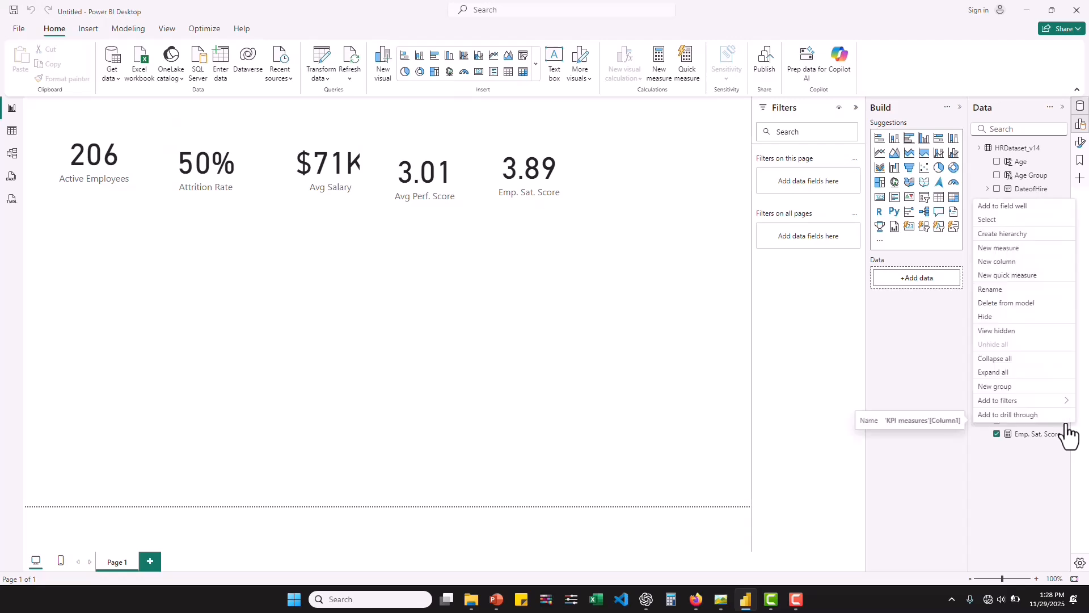
{"action": "left_click", "coordinate": [1002, 303]}
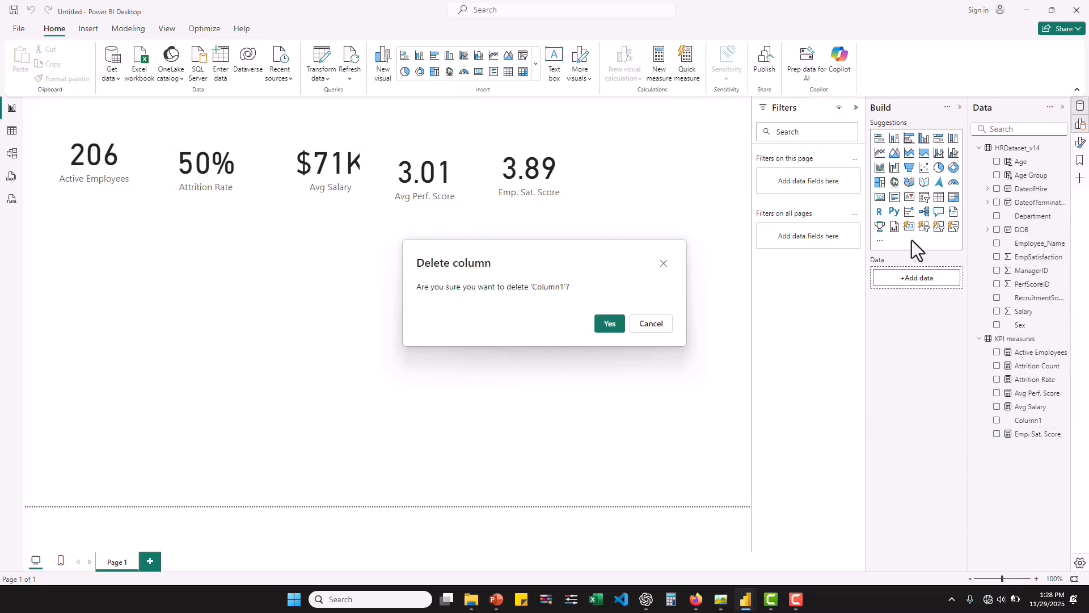
{"action": "left_click", "coordinate": [605, 328]}
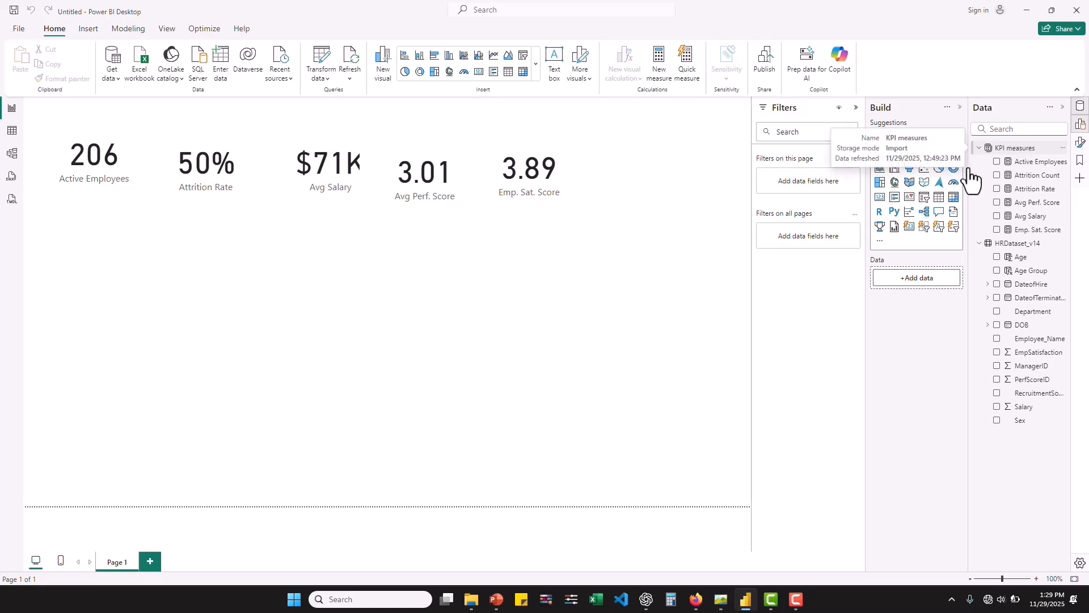
Step: Create a new measure in the KPI measures table and replace its default name with Avg Age
{"action": "right_click", "coordinate": [1013, 150]}
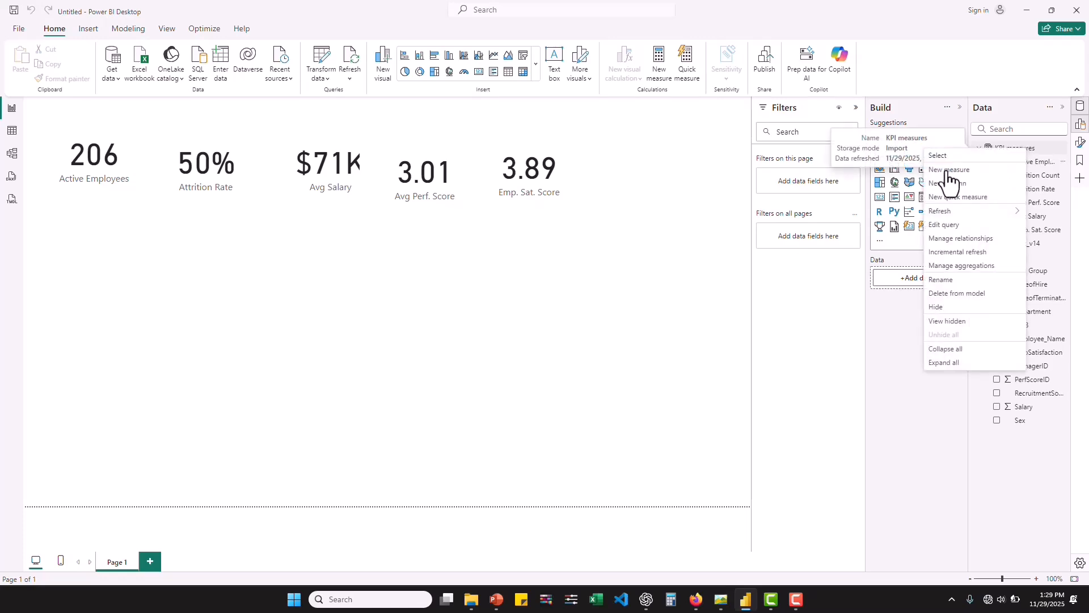
{"action": "left_click", "coordinate": [947, 171]}
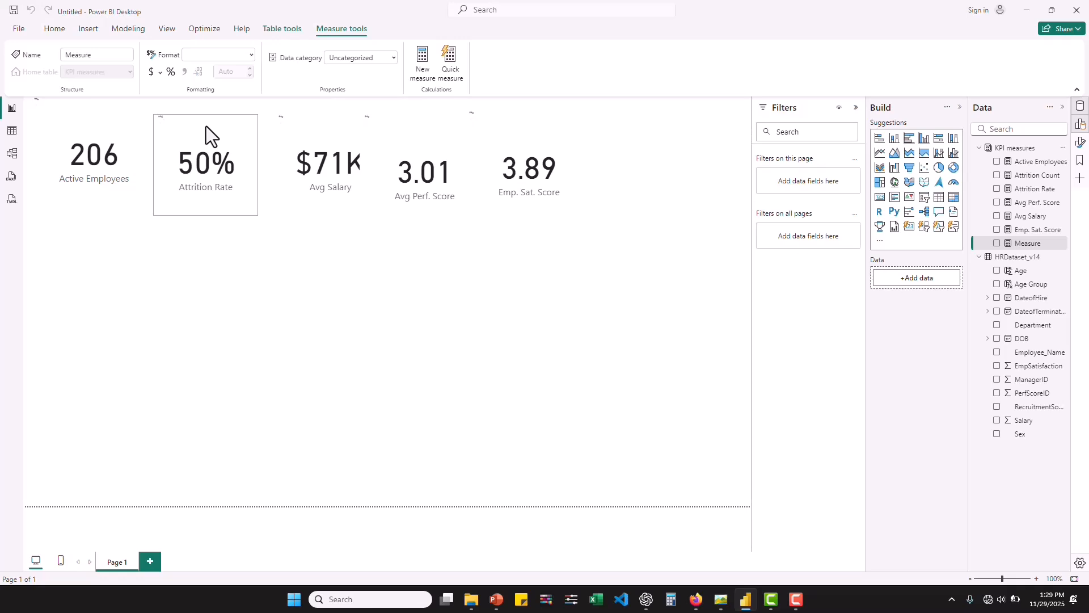
{"action": "left_click", "coordinate": [132, 107]}
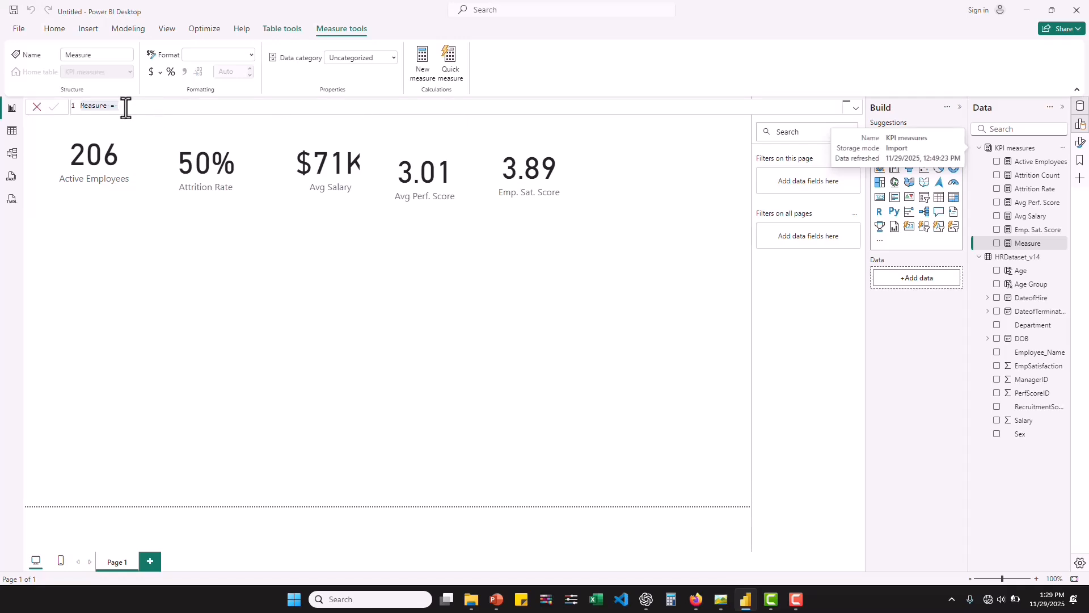
{"action": "left_click", "coordinate": [126, 108]}
{"action": "key", "text": "ctrl+a"}
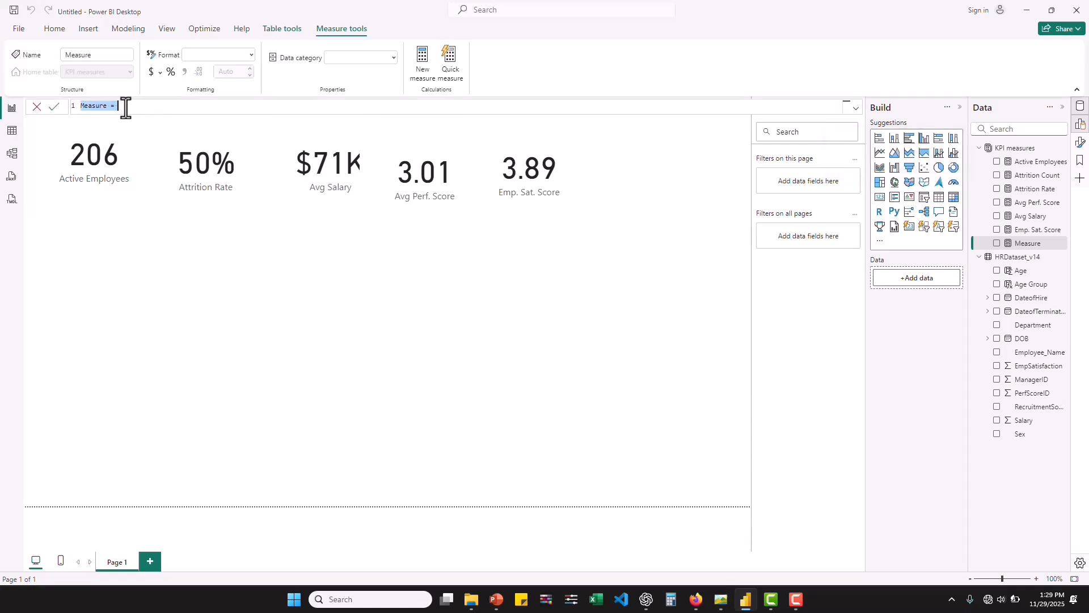
{"action": "type", "text": "Avg Age ="}
Step: Begin the Avg Age formula with CALCULATE(AVERAGE(HRDataset_v14[Age]) as its expression
{"action": "type", "text": "ca"}
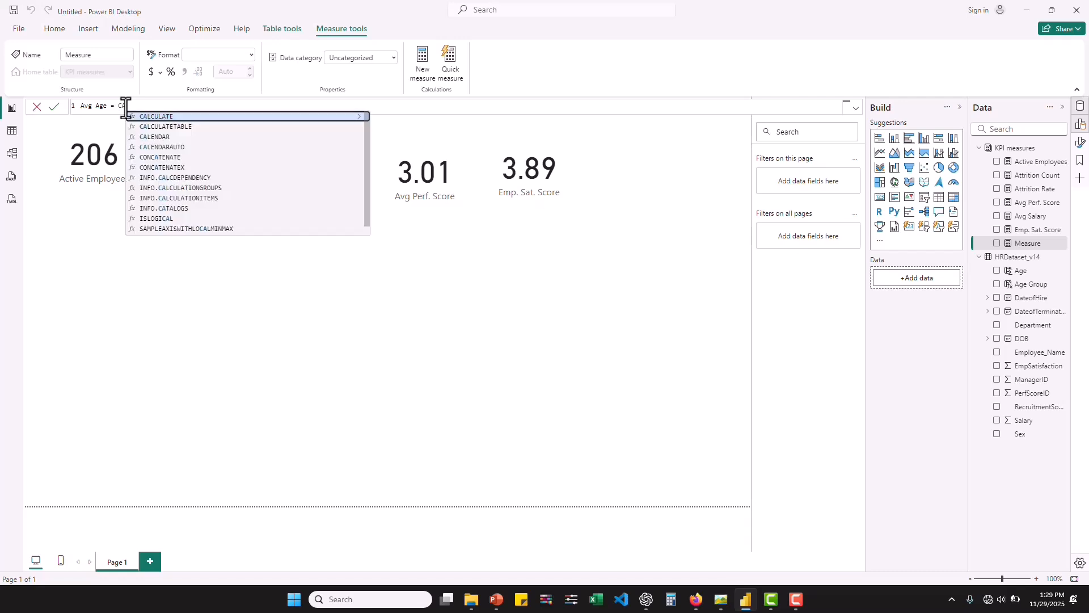
{"action": "left_click", "coordinate": [161, 118]}
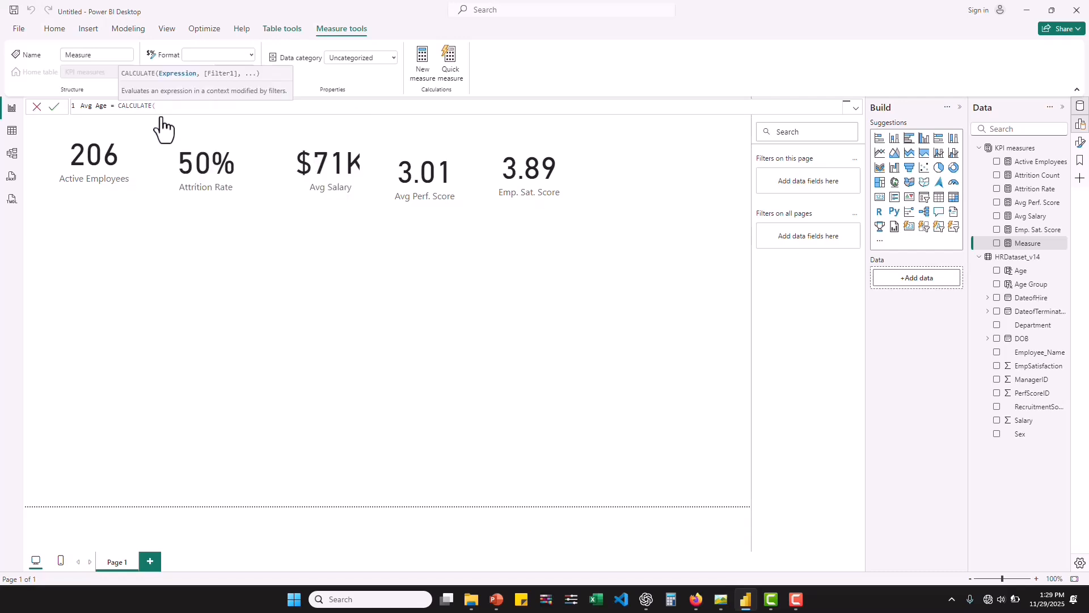
{"action": "type", "text": "aver"}
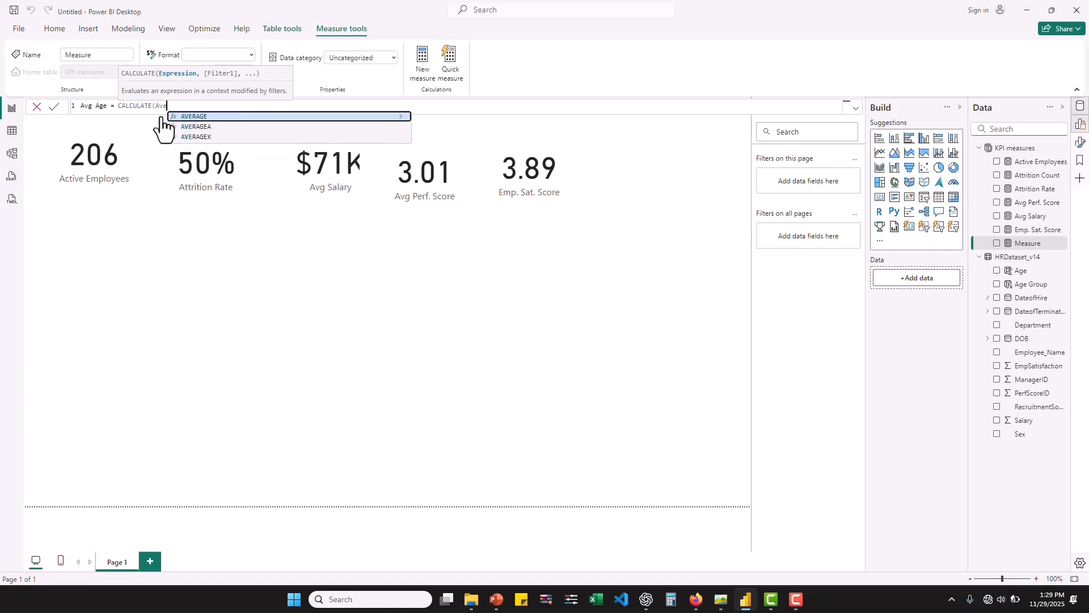
{"action": "left_click", "coordinate": [208, 126]}
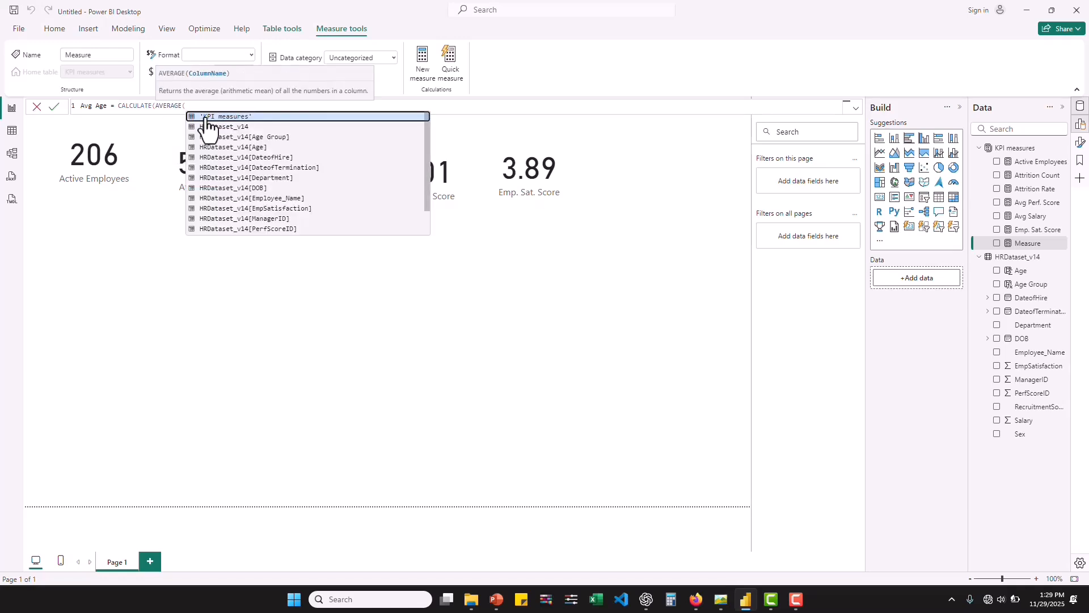
{"action": "type", "text": "age"}
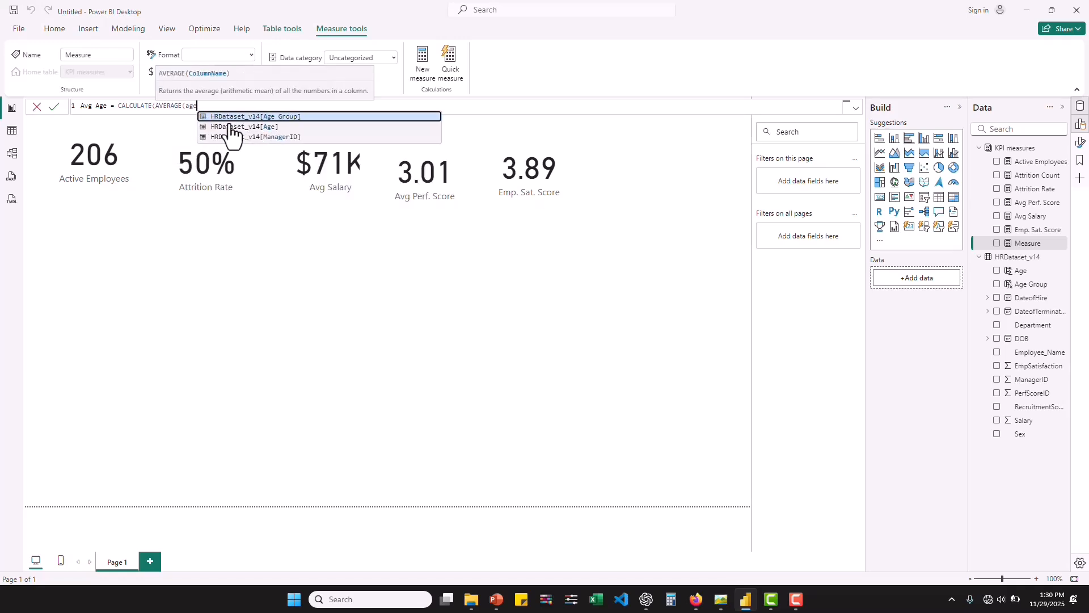
{"action": "left_click", "coordinate": [271, 129]}
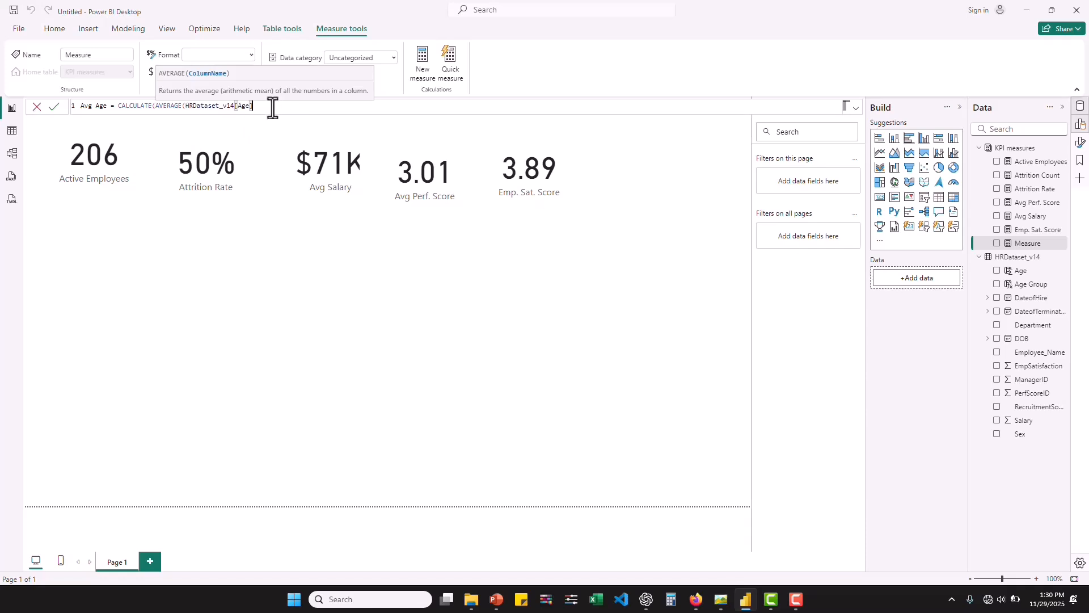
{"action": "type", "text": ")"}
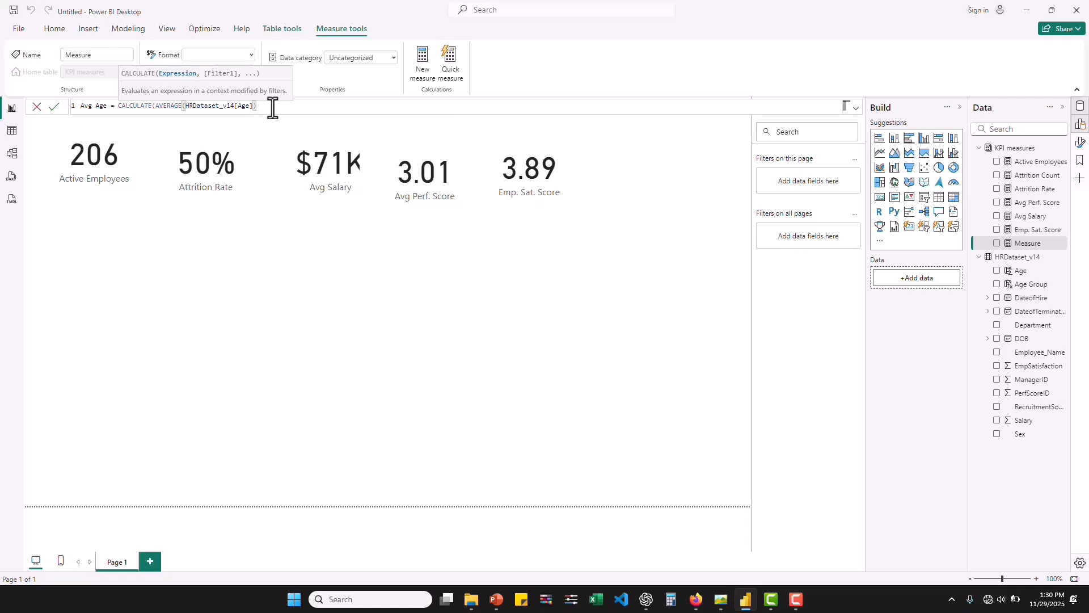
Step: Add the filter ISBLANK(HRDataset_v14[DateofTermination]) to the Avg Age formula, close the parentheses and commit the measure
{"action": "type", "text": ","}
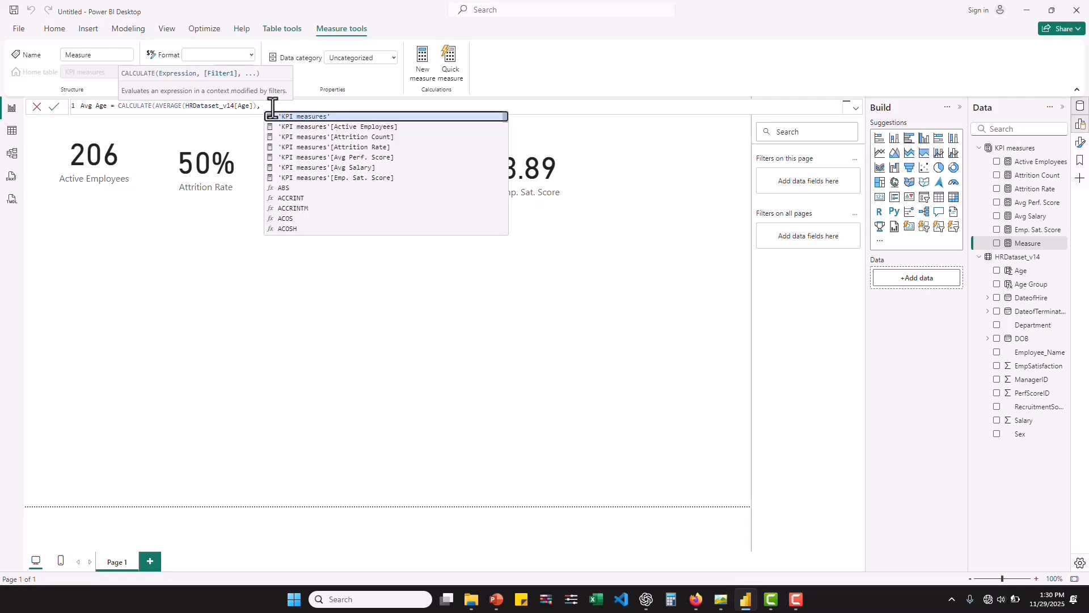
{"action": "type", "text": " IS"}
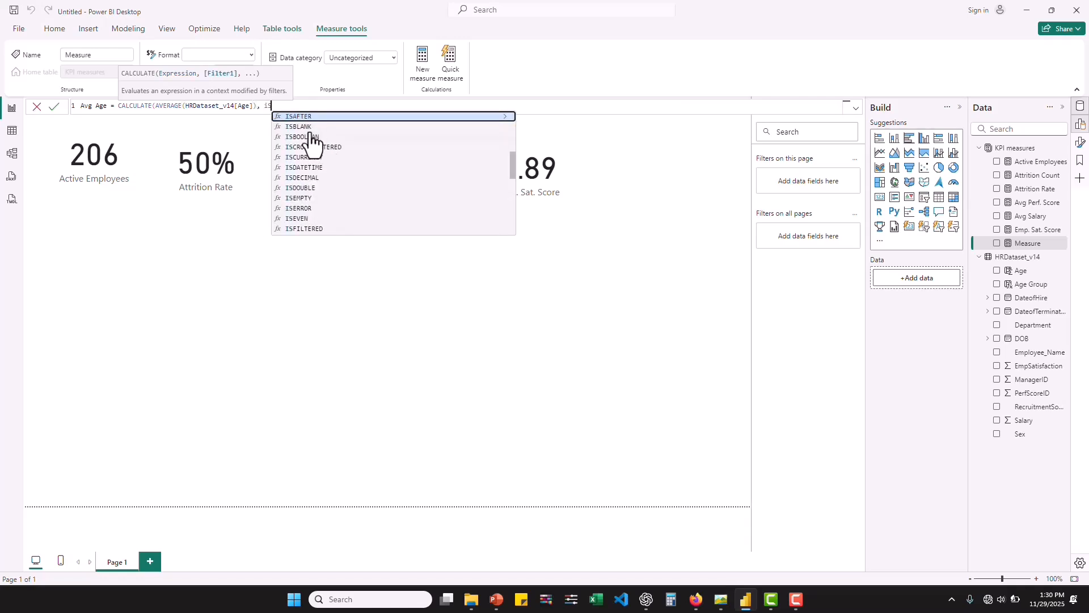
{"action": "left_click", "coordinate": [310, 129]}
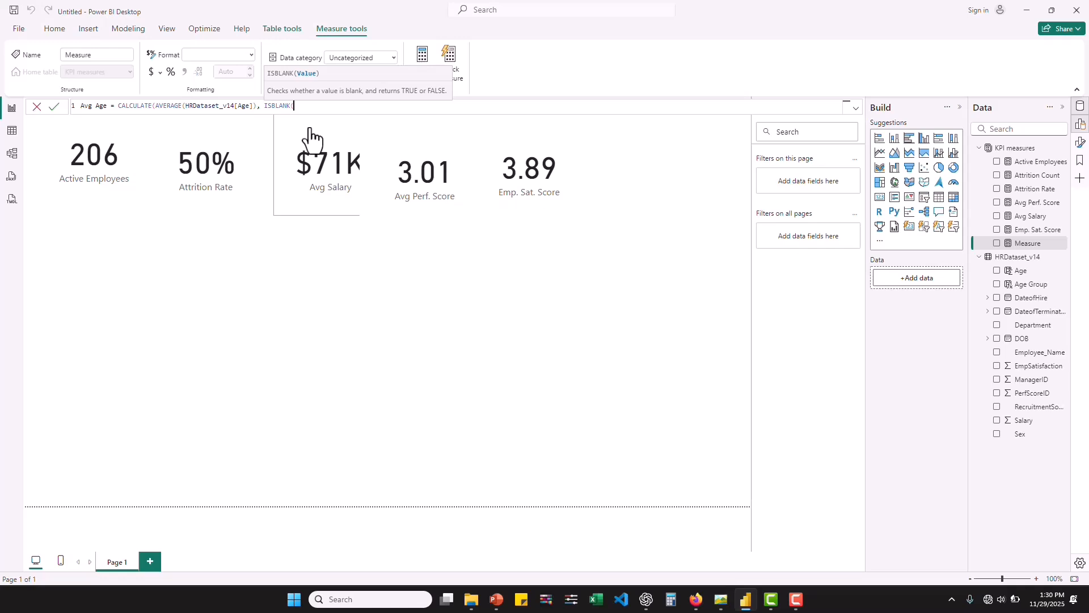
{"action": "type", "text": "dateof"}
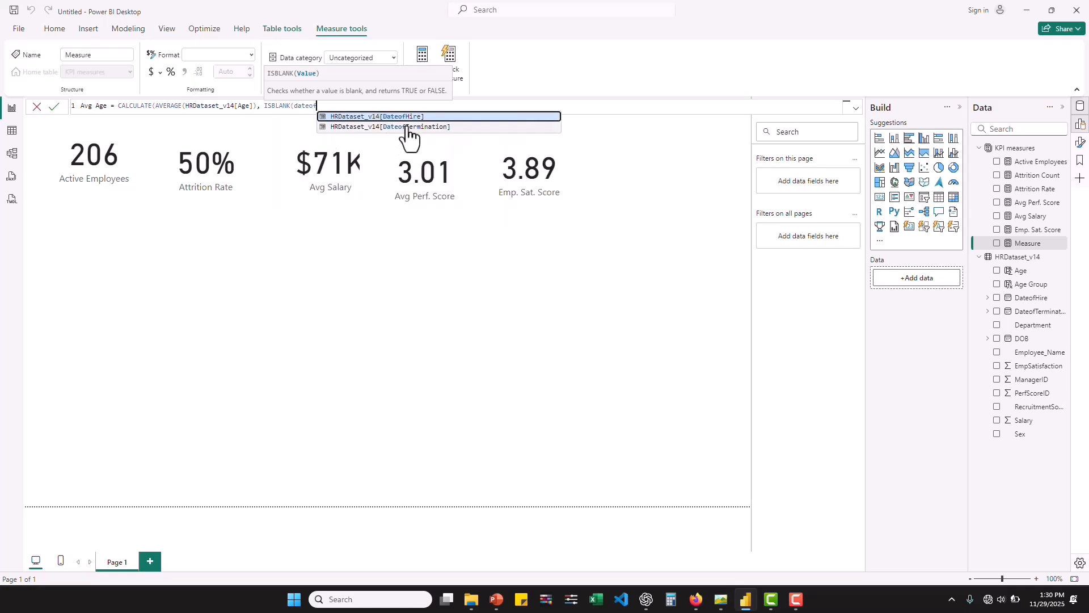
{"action": "left_click", "coordinate": [407, 127]}
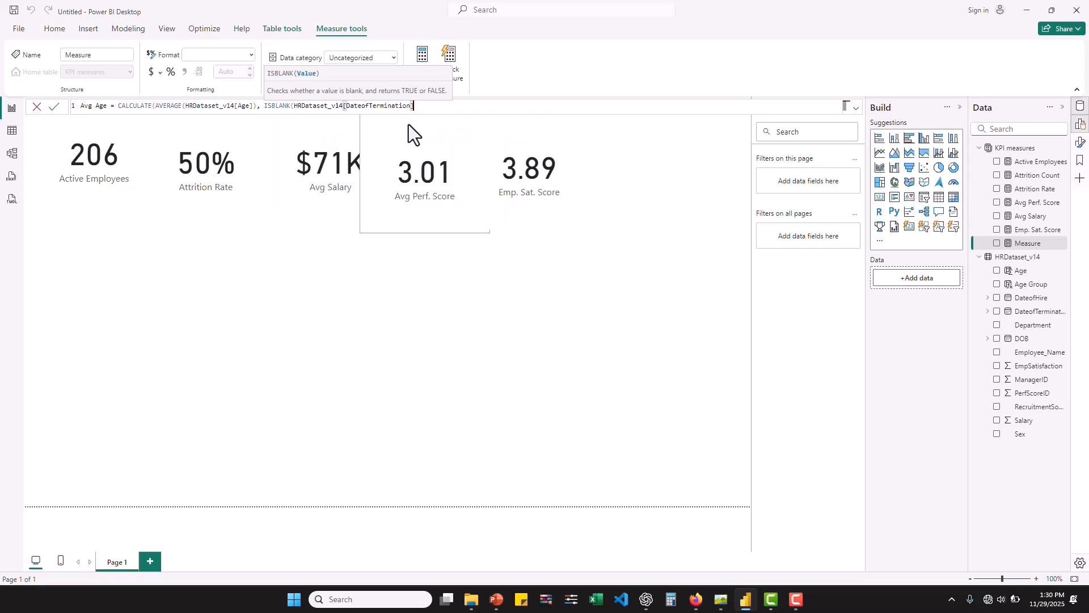
{"action": "type", "text": "))"}
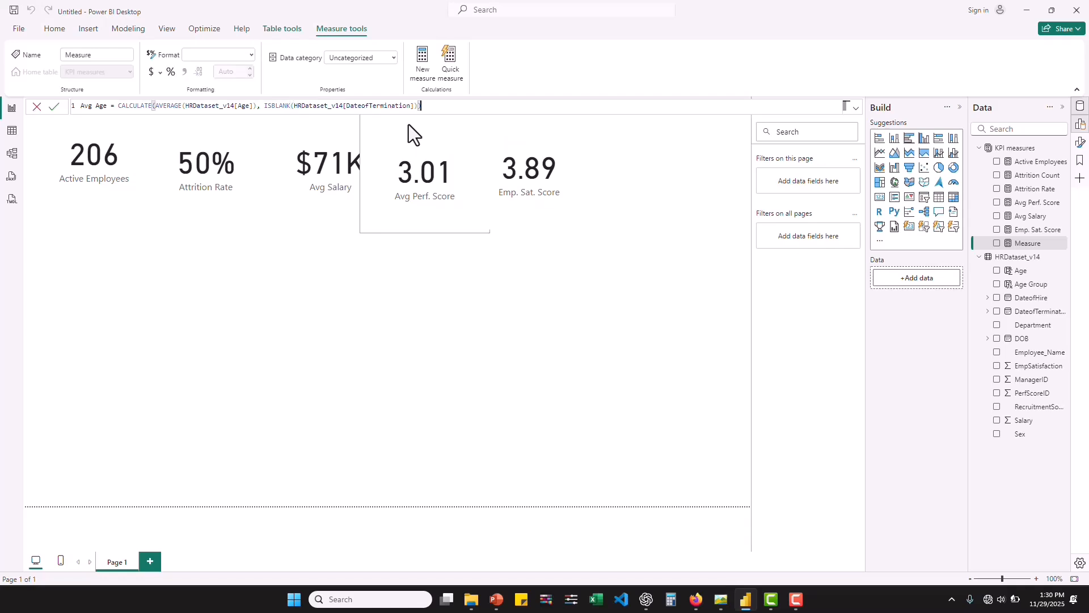
{"action": "key", "text": "Return"}
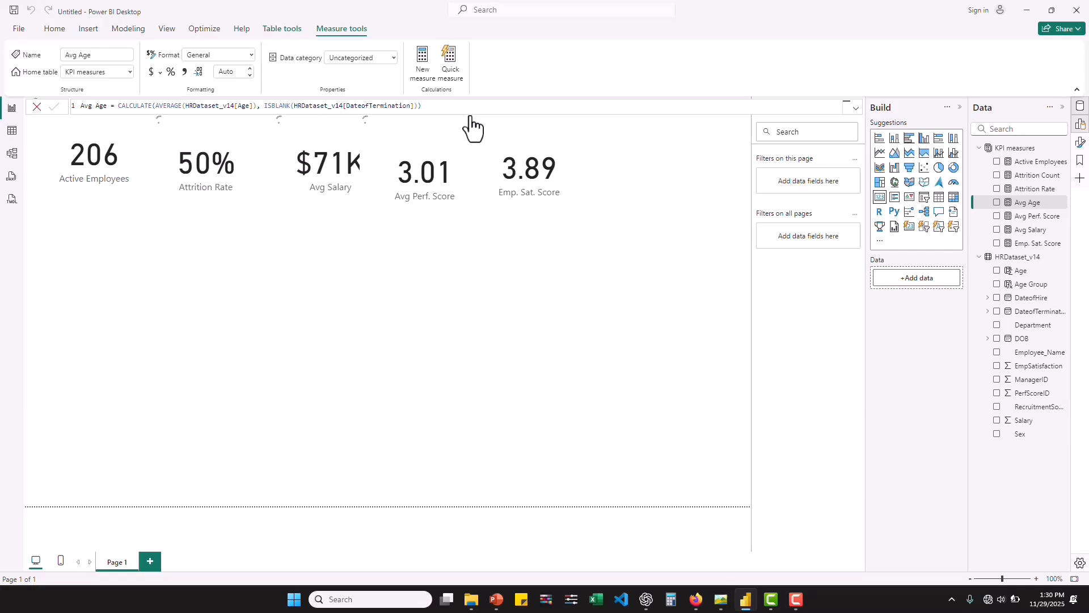
Step: Add a card visual below the Active Employees card and fill it with the Avg Age measure
{"action": "left_click", "coordinate": [1024, 205]}
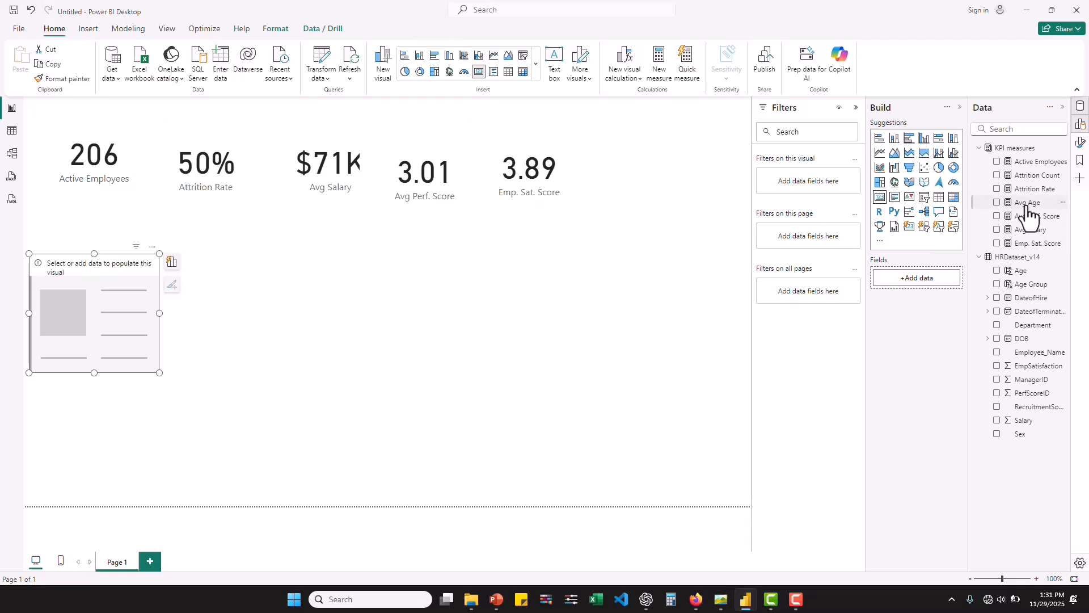
{"action": "left_click_drag", "start_coordinate": [1028, 204], "coordinate": [919, 285]}
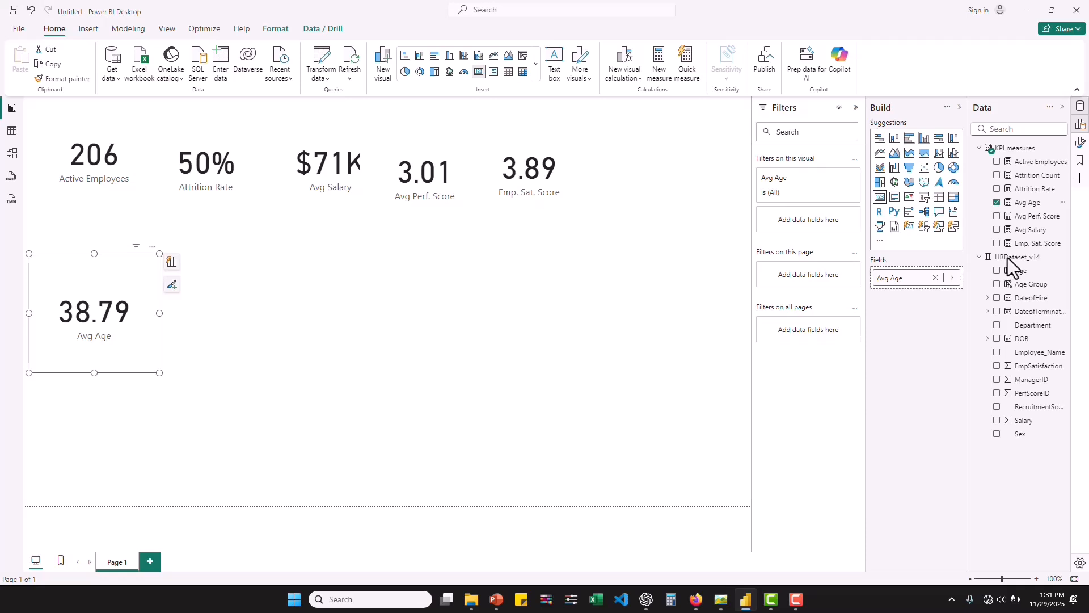
Step: Open the number format choices for the Avg Age measure
{"action": "left_click", "coordinate": [1028, 204]}
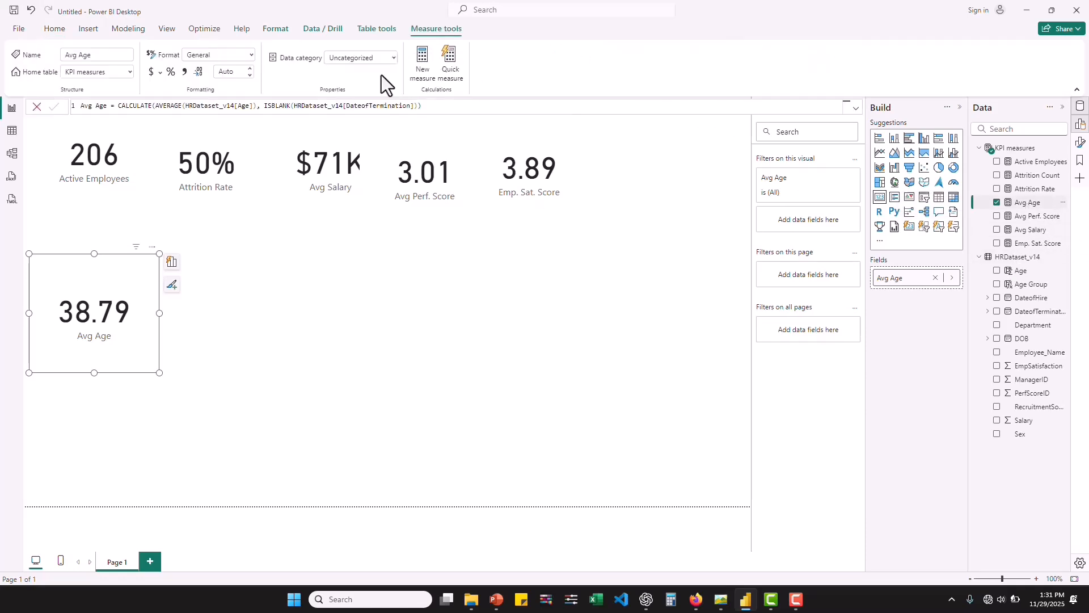
{"action": "left_click", "coordinate": [251, 55]}
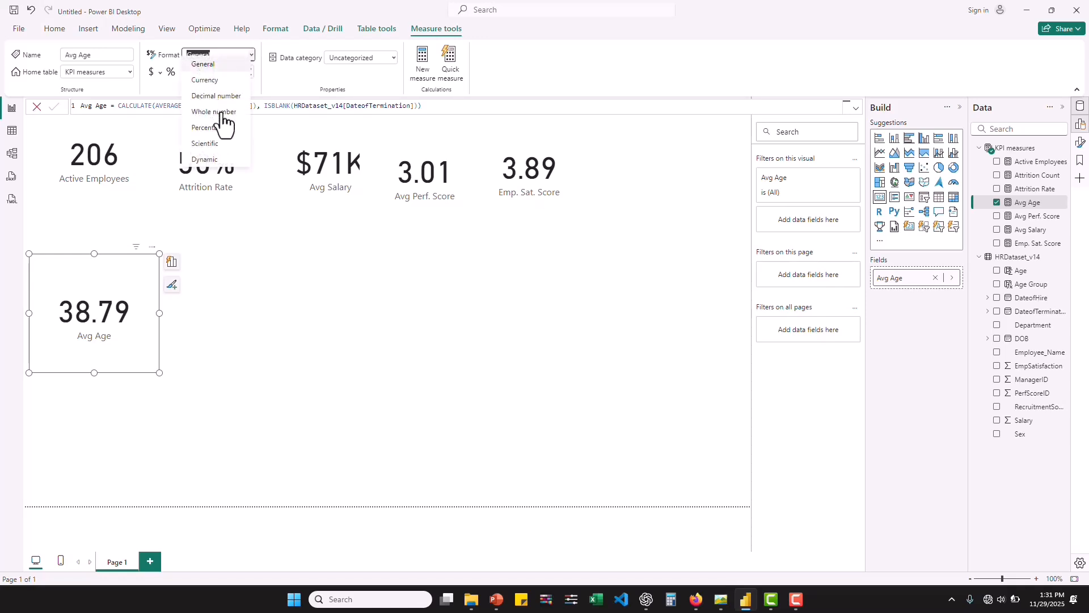
Step: Move the Avg Age card into the KPI row, just after the Emp. Sat. Score card
{"action": "left_click", "coordinate": [222, 112]}
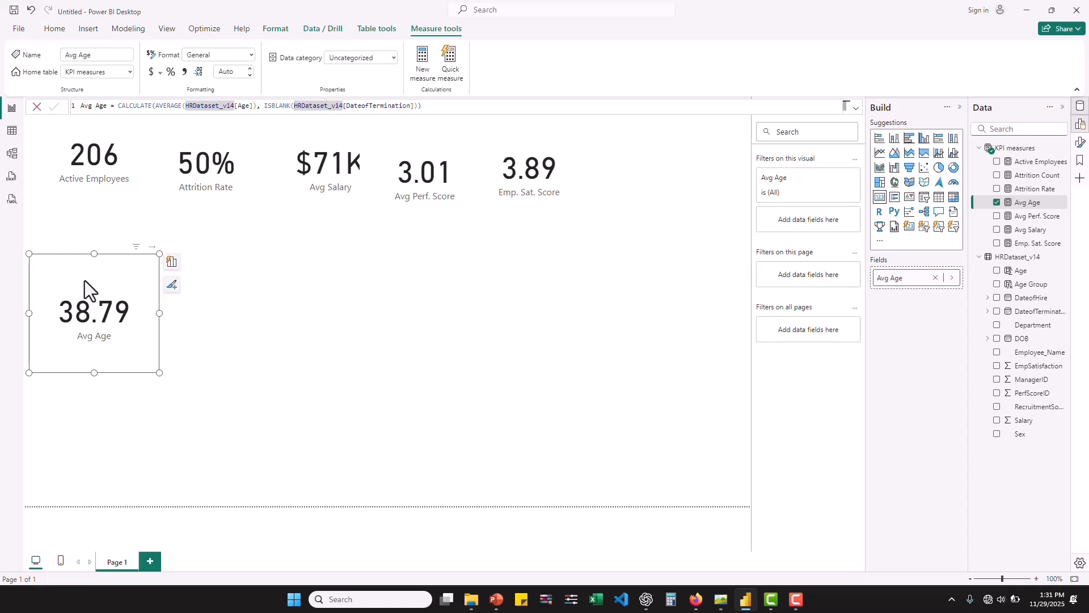
{"action": "left_click_drag", "start_coordinate": [67, 264], "coordinate": [557, 177]}
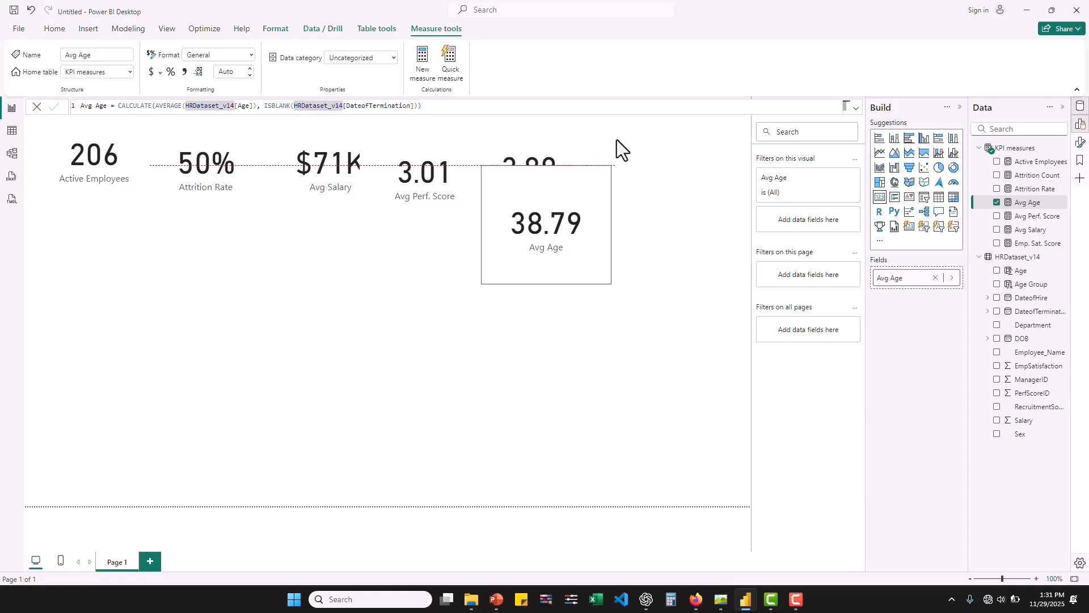
{"action": "left_click_drag", "start_coordinate": [645, 152], "coordinate": [625, 148]}
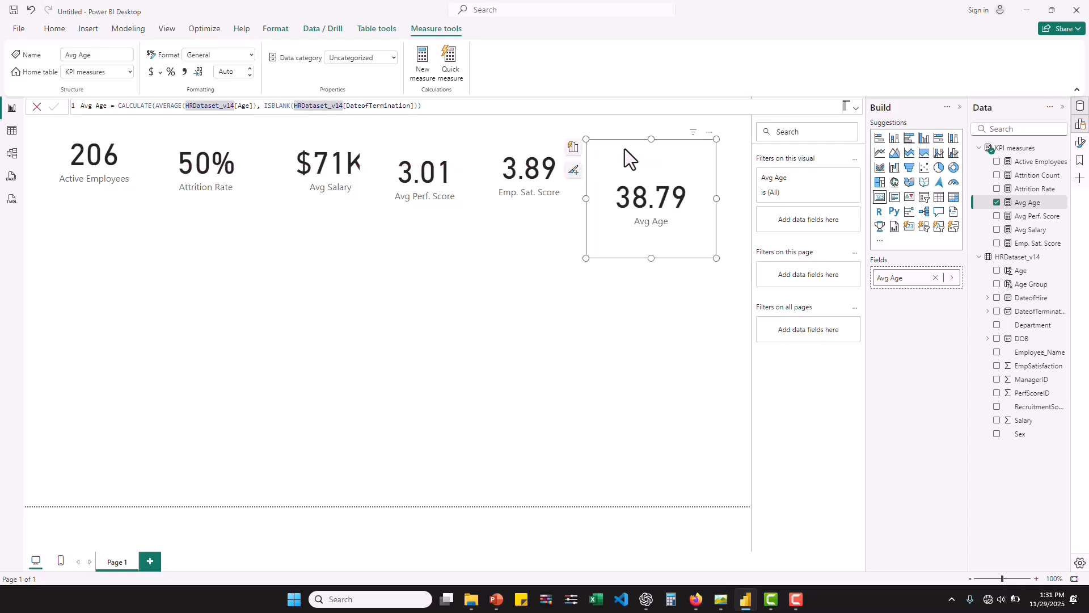
Step: Format the Avg Age measure as a whole number and shorten its card to match the KPI row
{"action": "left_click", "coordinate": [250, 57]}
{"action": "left_click", "coordinate": [214, 117]}
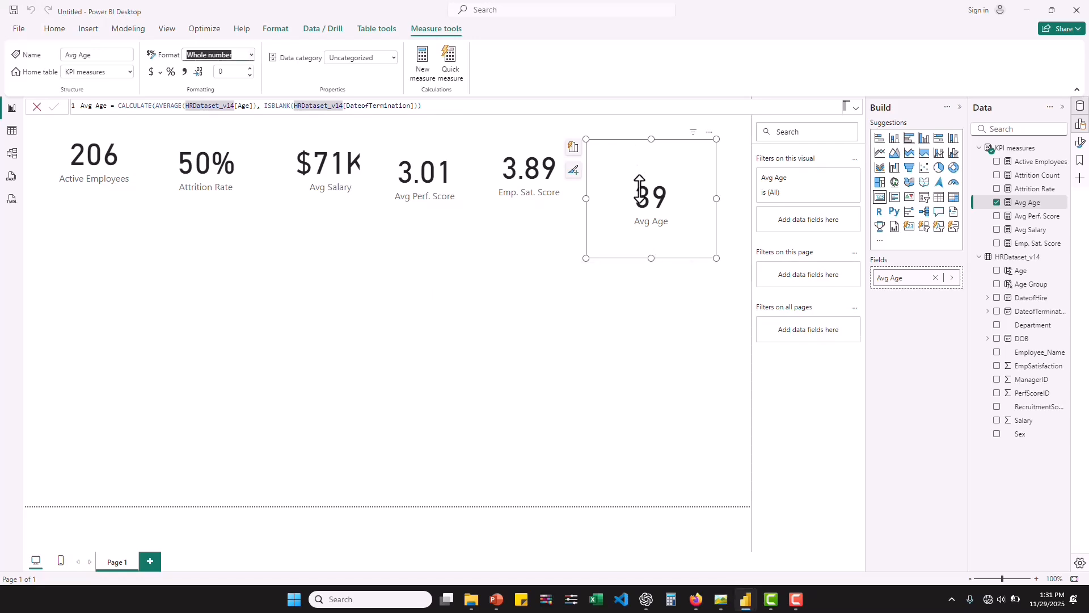
{"action": "left_click_drag", "start_coordinate": [640, 193], "coordinate": [640, 188]}
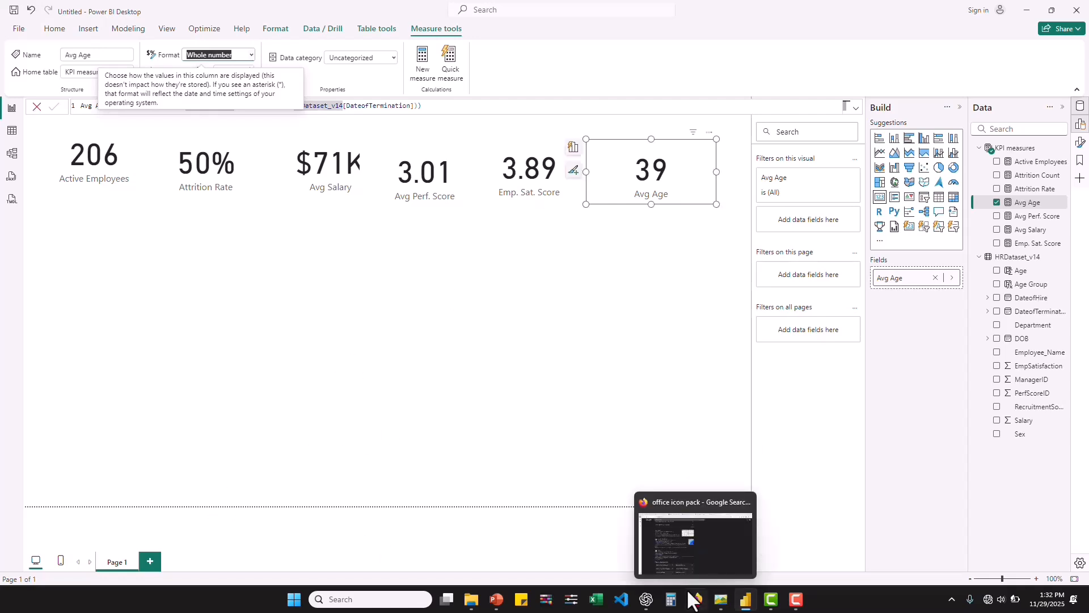
{"action": "left_click", "coordinate": [932, 319]}
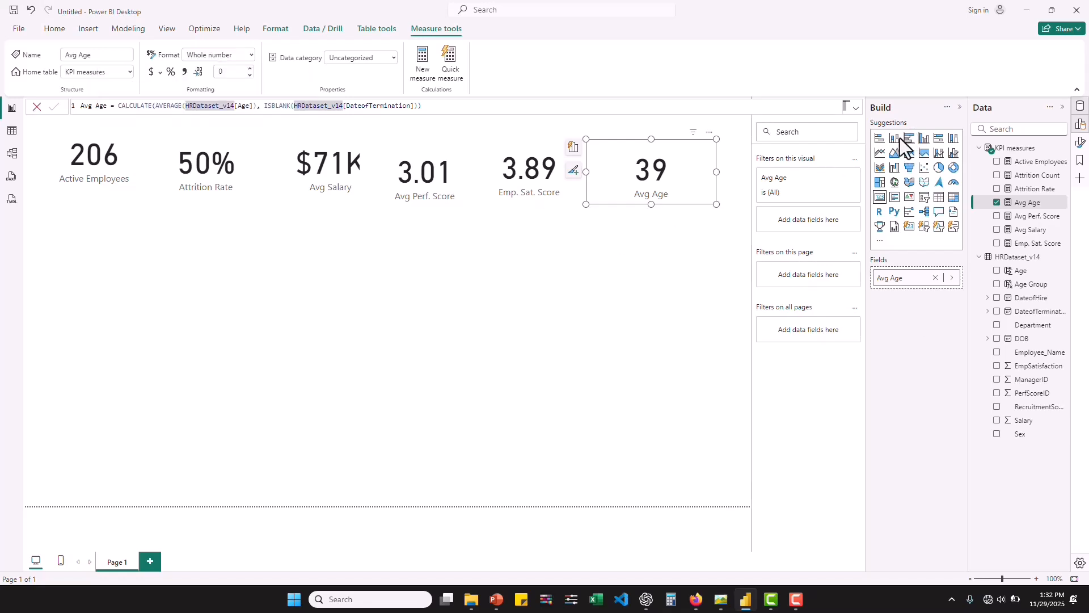
{"action": "key", "text": "Escape"}
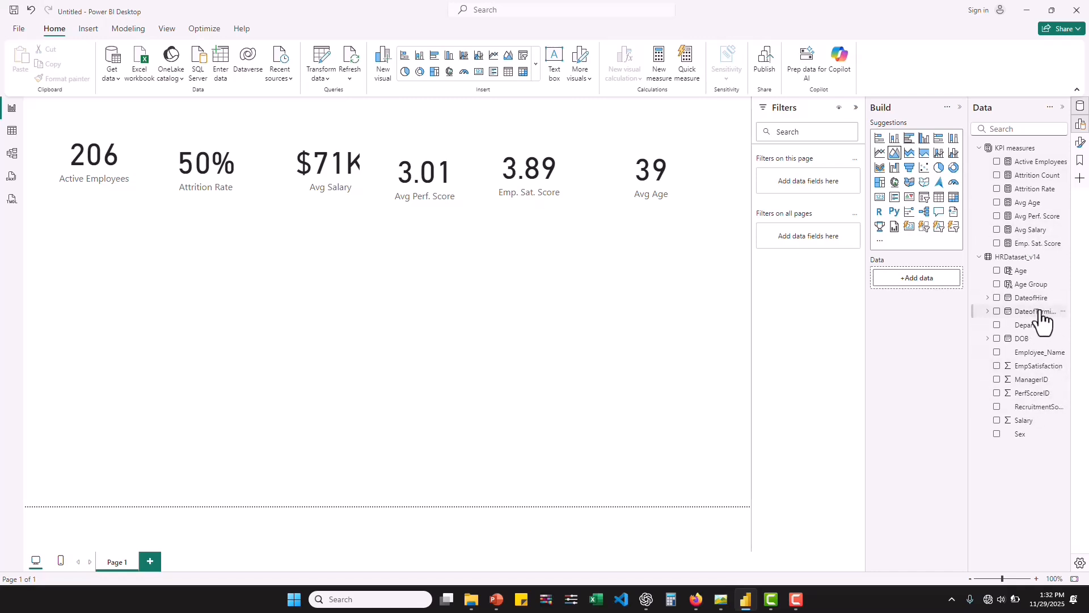
Step: Build an area chart of Active Employees by DateofHire, widen it, and place it beneath the first KPI cards
{"action": "left_click_drag", "start_coordinate": [902, 281], "coordinate": [925, 281]}
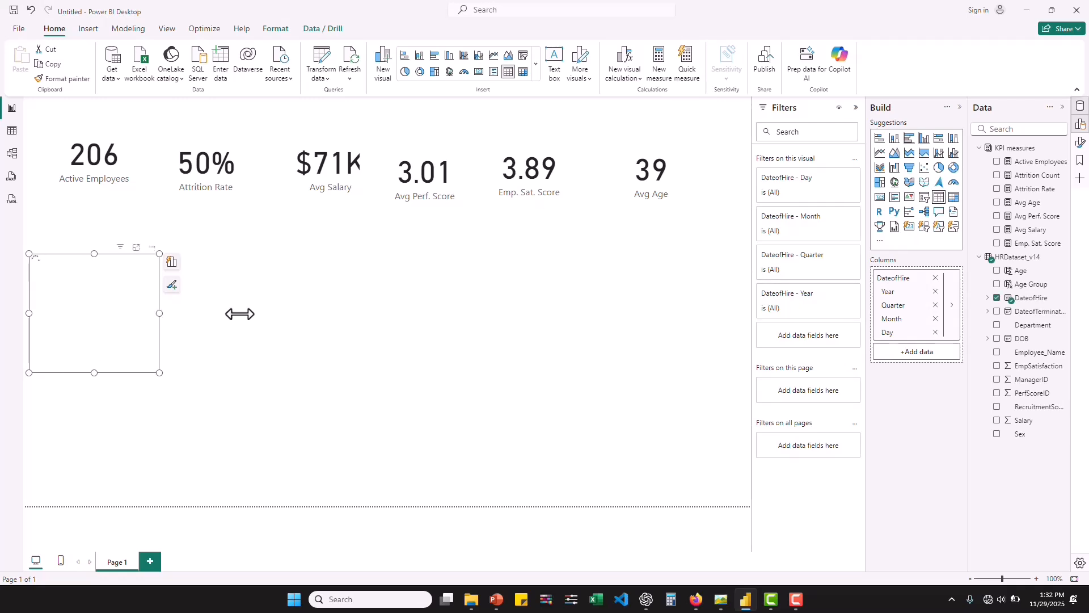
{"action": "left_click_drag", "start_coordinate": [160, 313], "coordinate": [241, 315]}
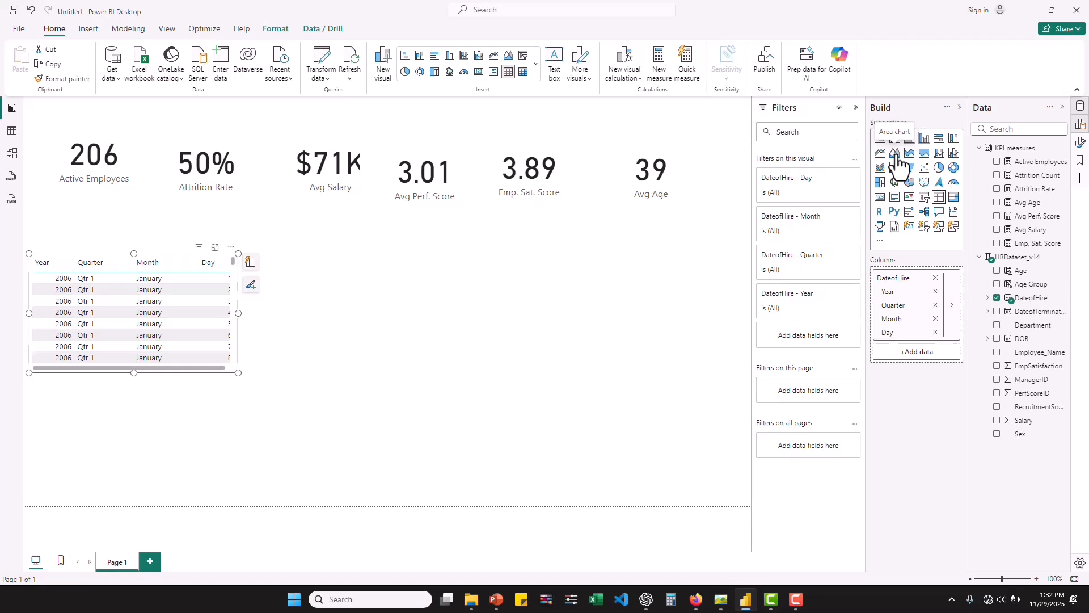
{"action": "left_click", "coordinate": [895, 154]}
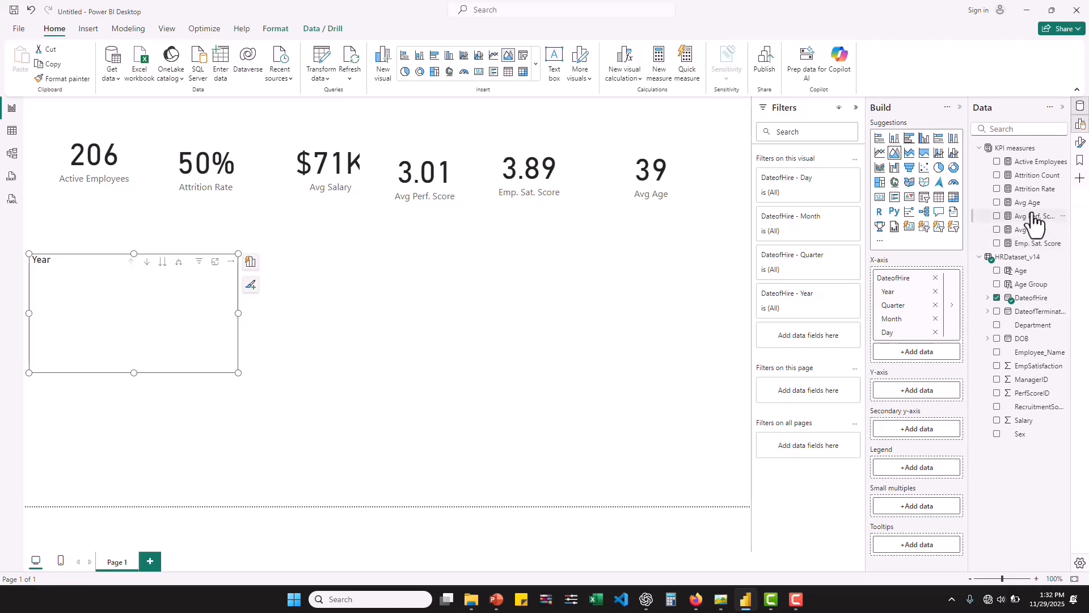
{"action": "left_click_drag", "start_coordinate": [1038, 175], "coordinate": [1032, 207]}
{"action": "left_click_drag", "start_coordinate": [1038, 163], "coordinate": [929, 387]}
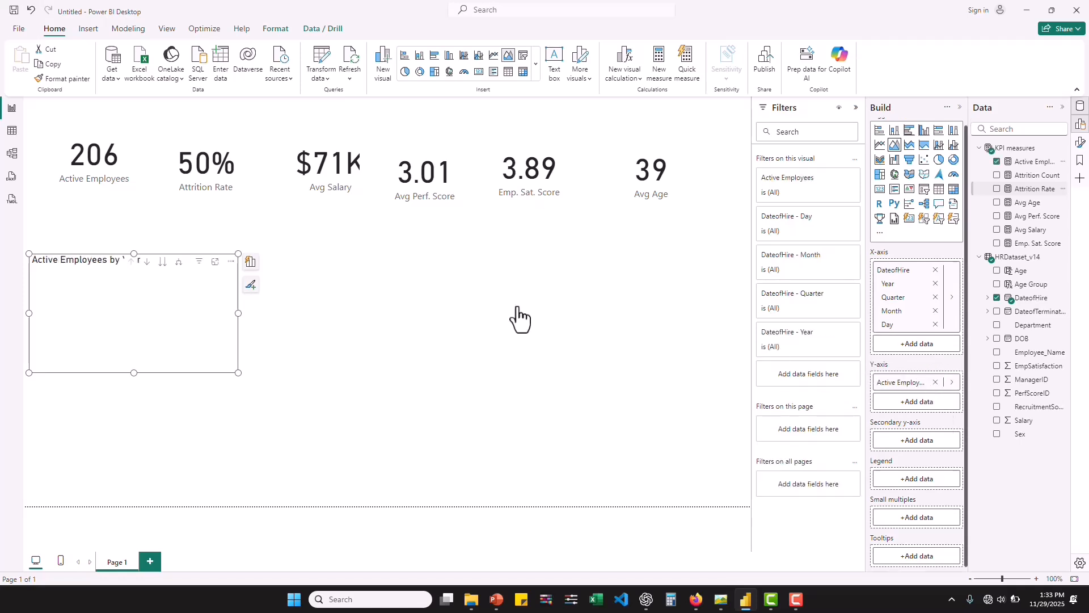
{"action": "left_click_drag", "start_coordinate": [110, 261], "coordinate": [128, 209]}
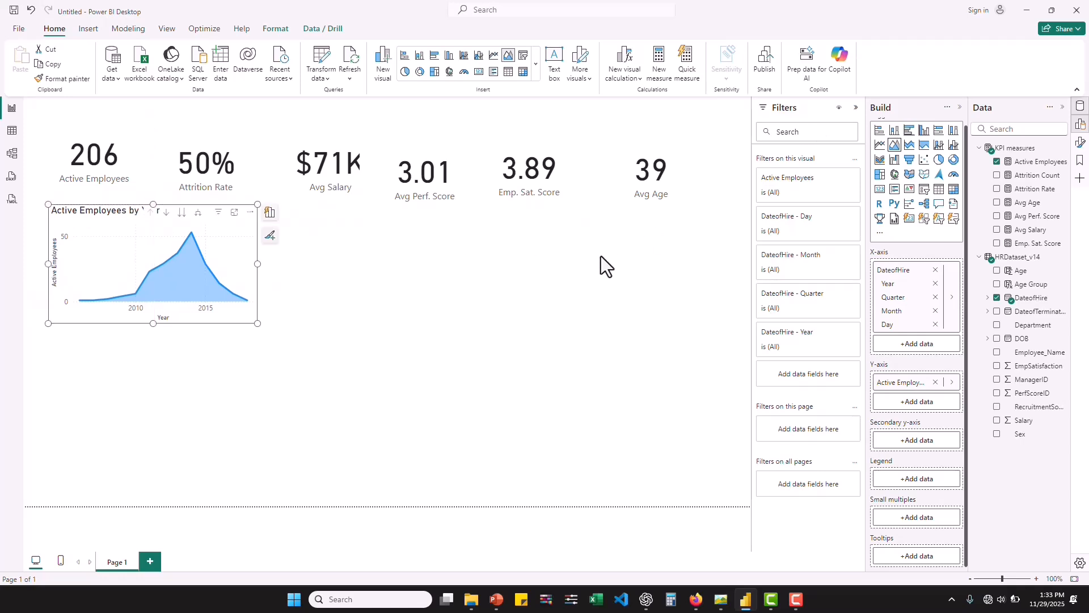
{"action": "left_click", "coordinate": [659, 549]}
Step: Create a donut chart with Sex as legend and Active Employees as values, and place it beside the area chart
{"action": "mouse_move", "coordinate": [723, 602]}
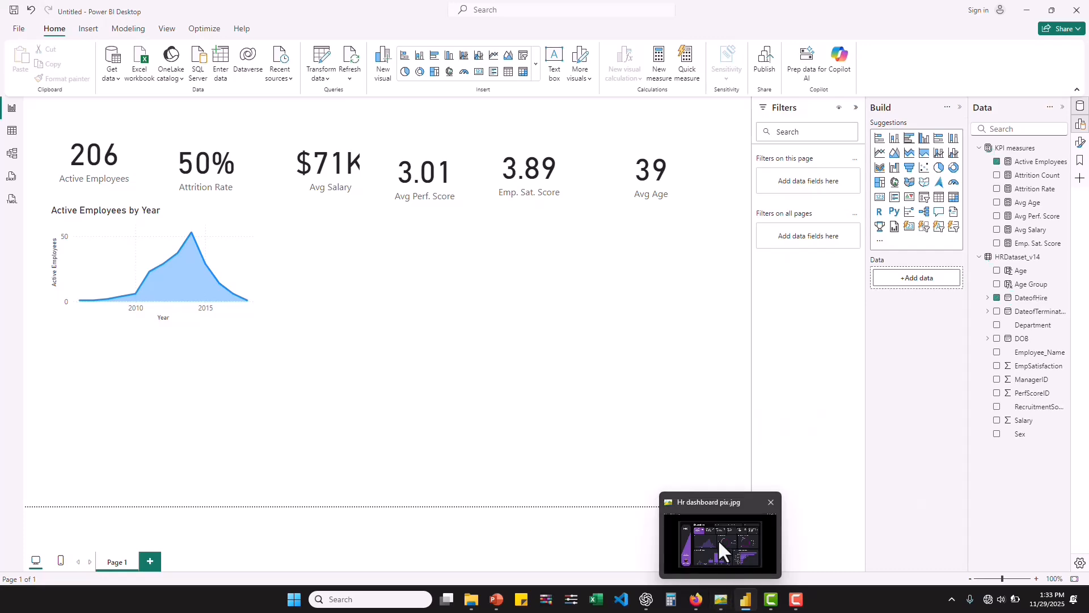
{"action": "mouse_move", "coordinate": [717, 539]}
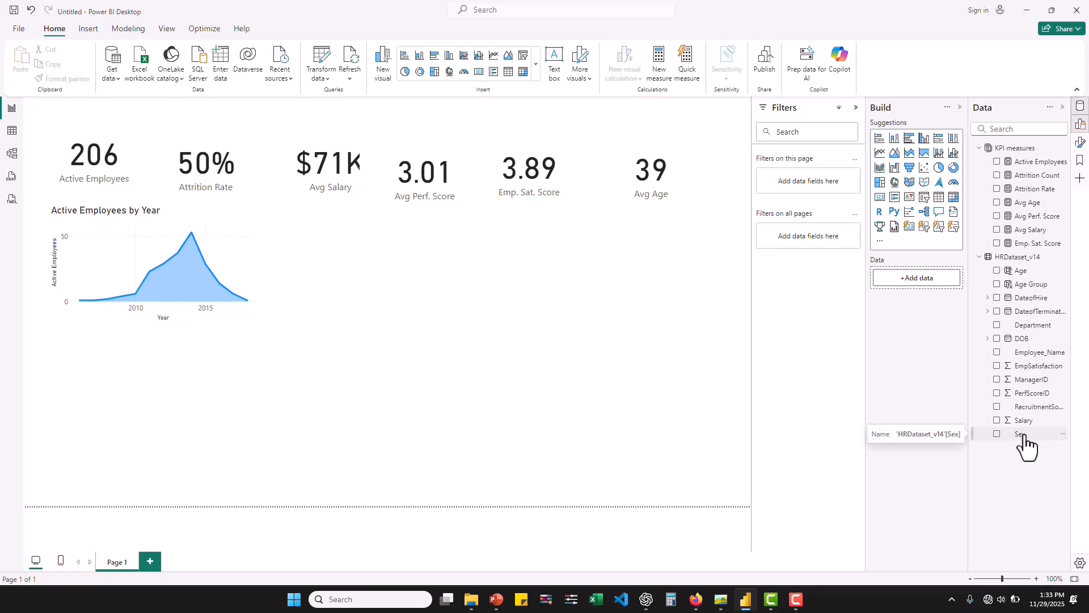
{"action": "left_click", "coordinate": [952, 168]}
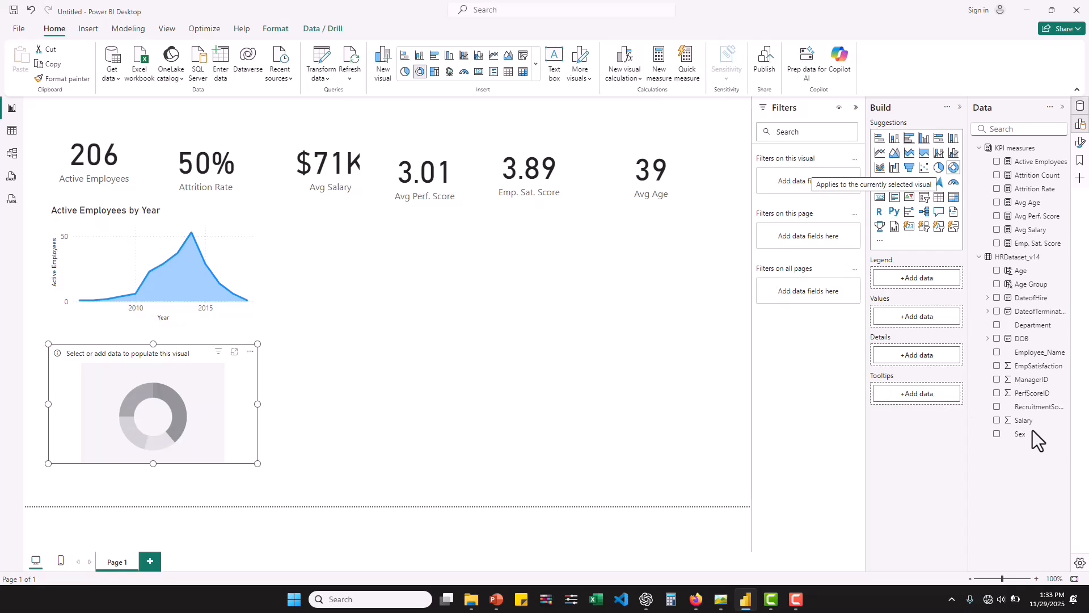
{"action": "left_click_drag", "start_coordinate": [1020, 435], "coordinate": [918, 286]}
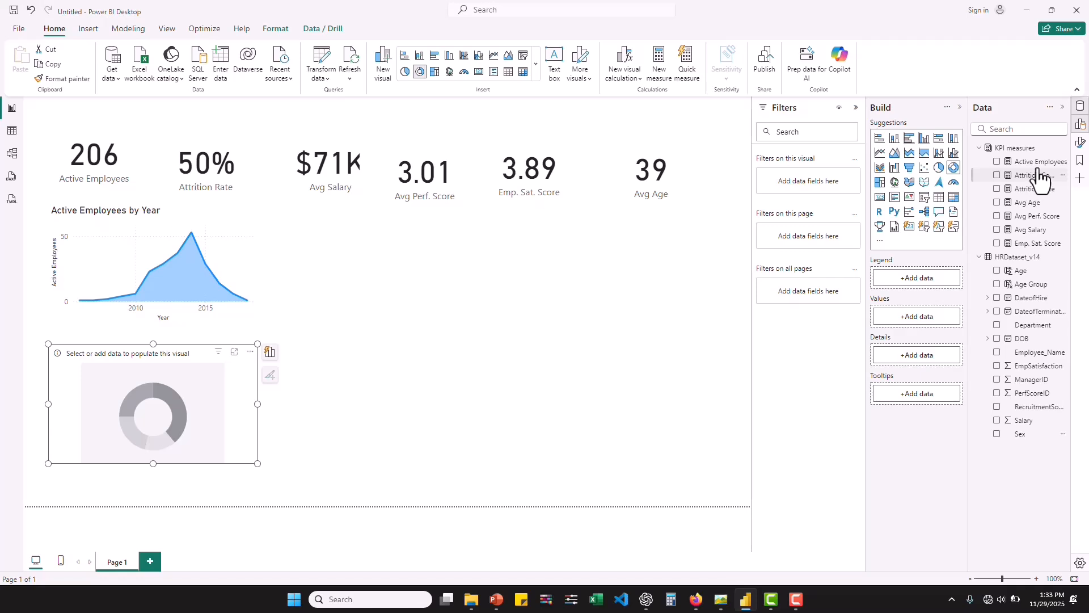
{"action": "left_click_drag", "start_coordinate": [1036, 162], "coordinate": [933, 323]}
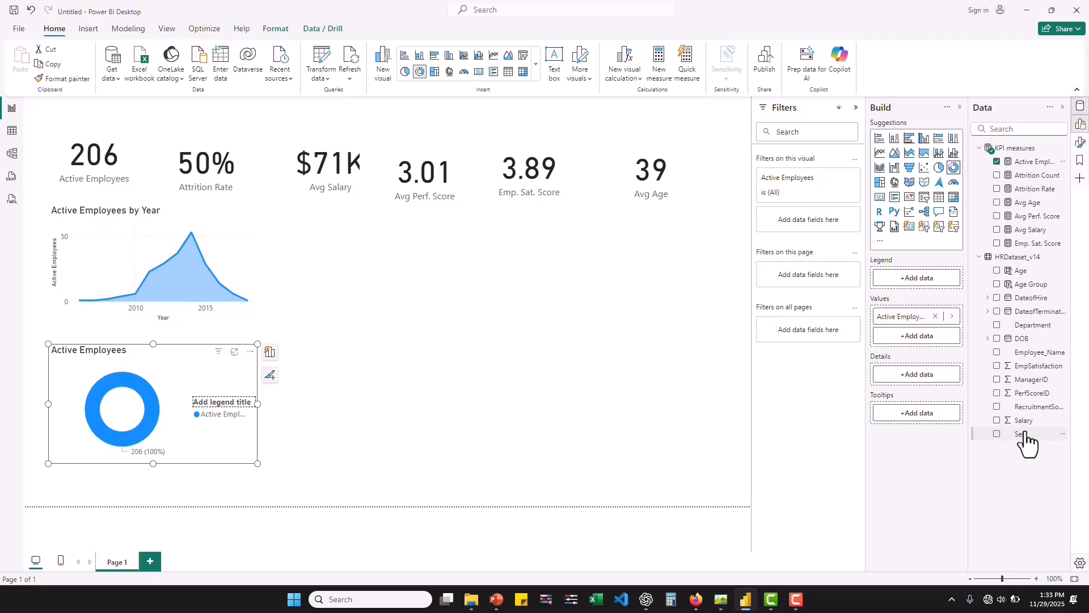
{"action": "left_click_drag", "start_coordinate": [1028, 436], "coordinate": [925, 276]}
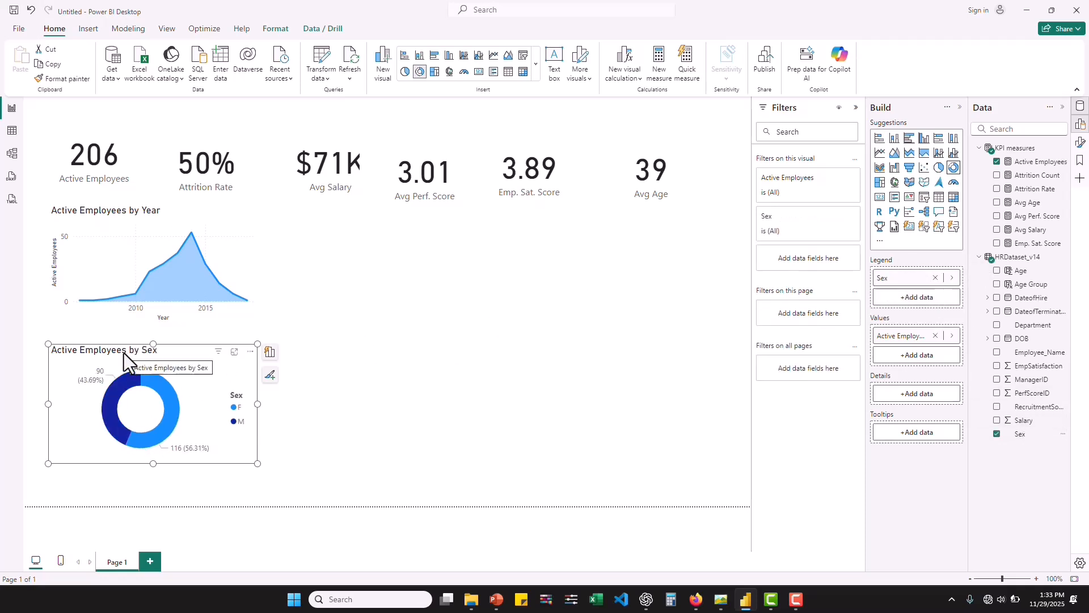
{"action": "left_click_drag", "start_coordinate": [124, 353], "coordinate": [316, 214]}
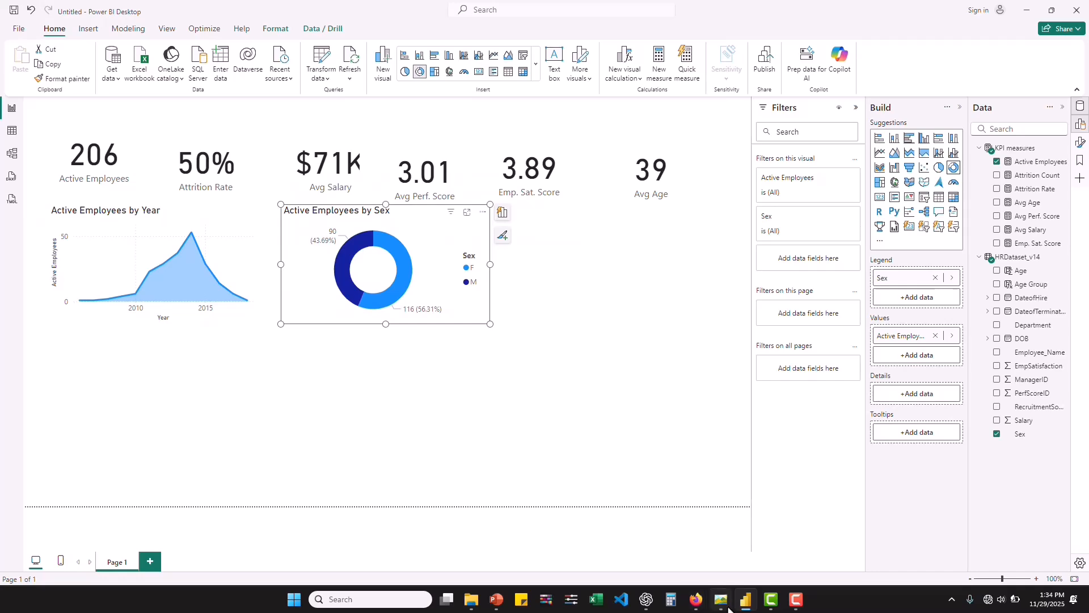
Step: Create a donut chart with Age Group as legend and Active Employees as values, placed beside the Sex donut chart
{"action": "mouse_move", "coordinate": [718, 559]}
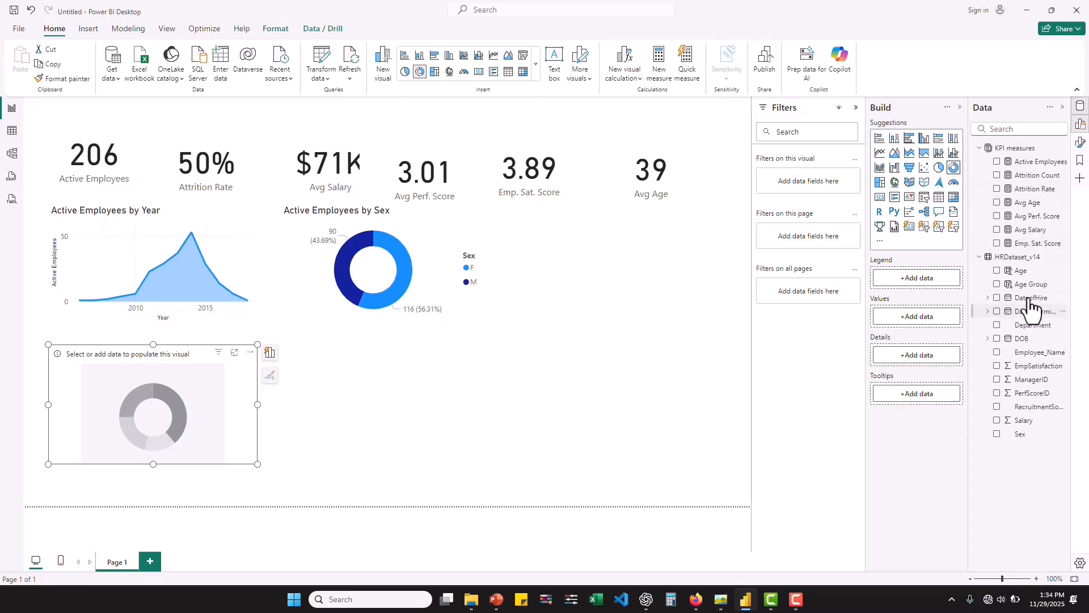
{"action": "left_click_drag", "start_coordinate": [1031, 284], "coordinate": [880, 281]}
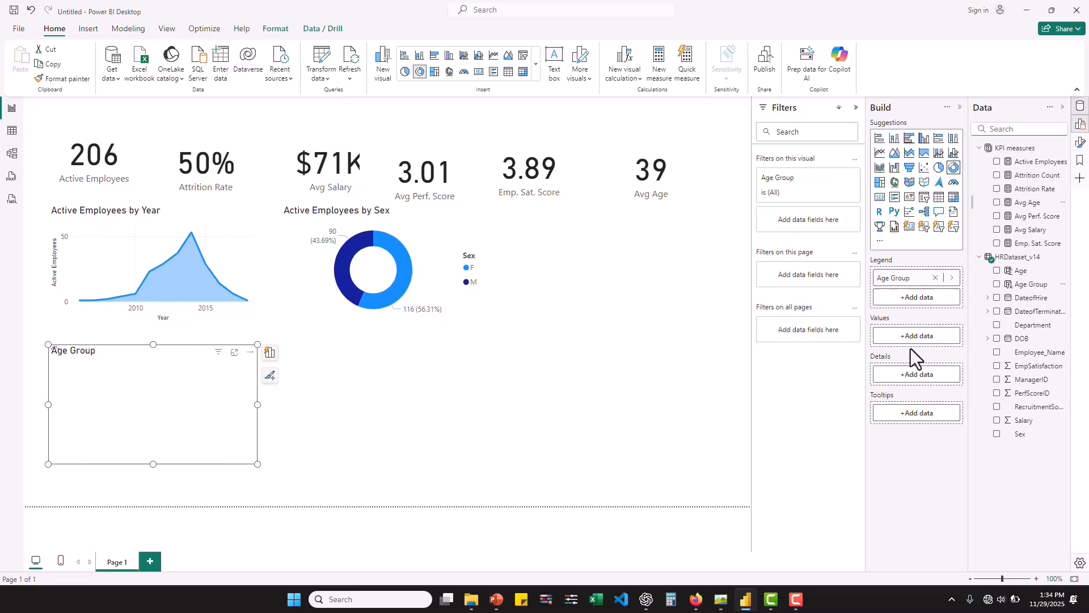
{"action": "left_click_drag", "start_coordinate": [911, 338], "coordinate": [923, 342]}
{"action": "left_click_drag", "start_coordinate": [133, 353], "coordinate": [591, 222]}
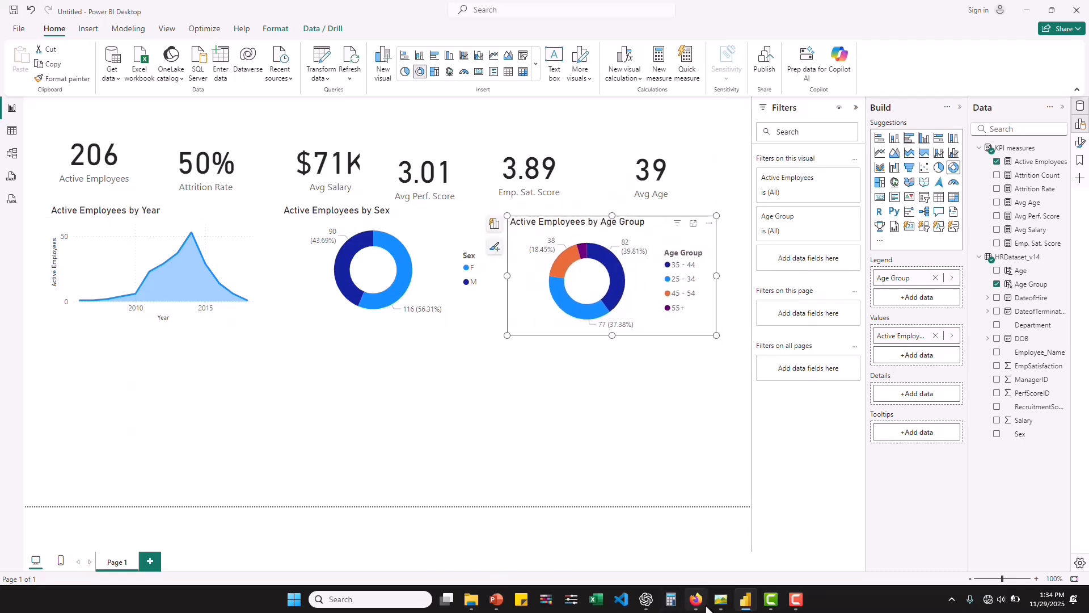
{"action": "left_click", "coordinate": [709, 556]}
Step: Create a stacked column chart with Department on the X-axis and Active Employees on the Y-axis
{"action": "mouse_move", "coordinate": [722, 595]}
{"action": "mouse_move", "coordinate": [719, 555]}
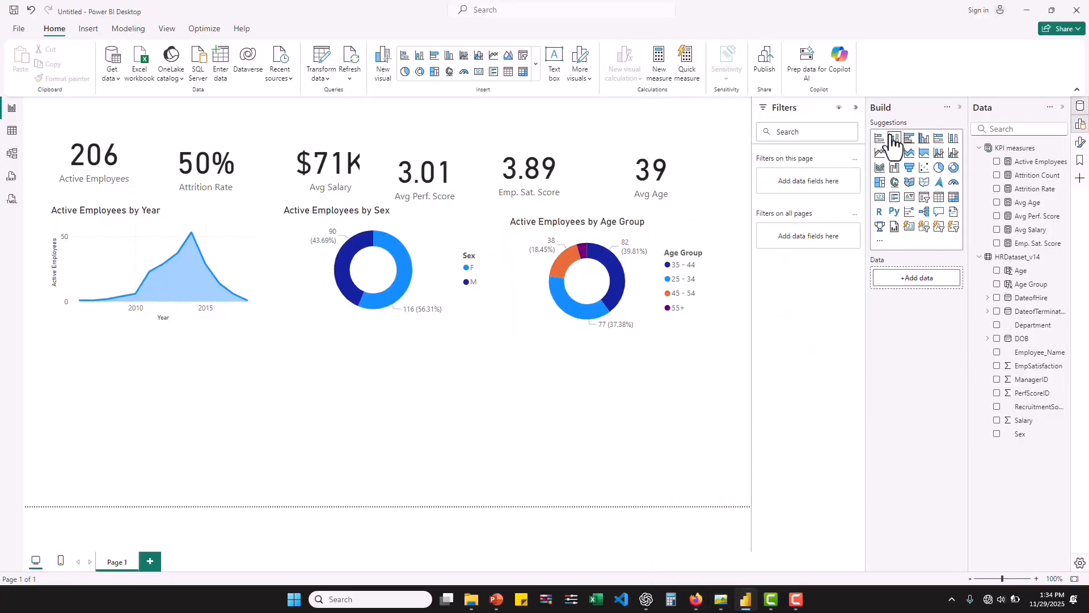
{"action": "left_click", "coordinate": [959, 293]}
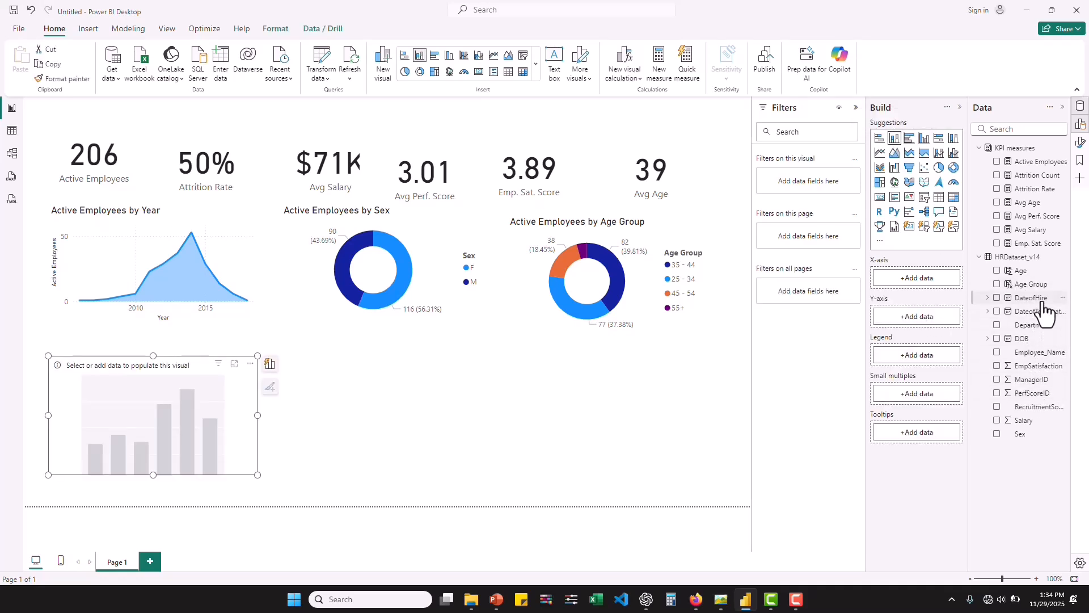
{"action": "left_click_drag", "start_coordinate": [1037, 325], "coordinate": [917, 283]}
{"action": "left_click_drag", "start_coordinate": [1033, 325], "coordinate": [917, 278]}
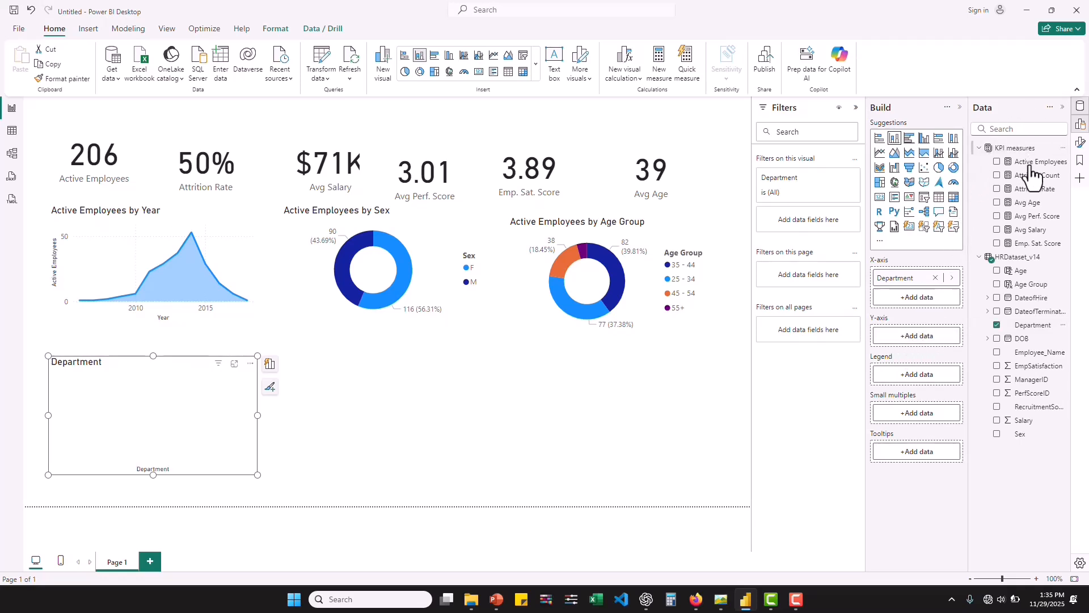
{"action": "left_click_drag", "start_coordinate": [1042, 165], "coordinate": [920, 341]}
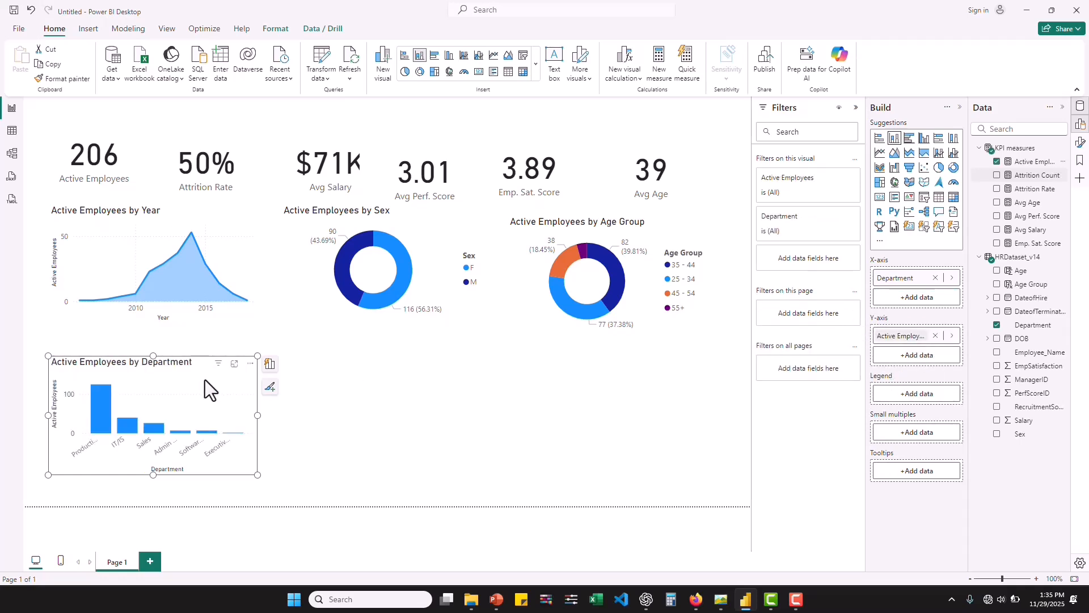
Step: Position the Department column chart directly below the area chart and enlarge it so the department labels fit
{"action": "left_click_drag", "start_coordinate": [119, 361], "coordinate": [117, 342]}
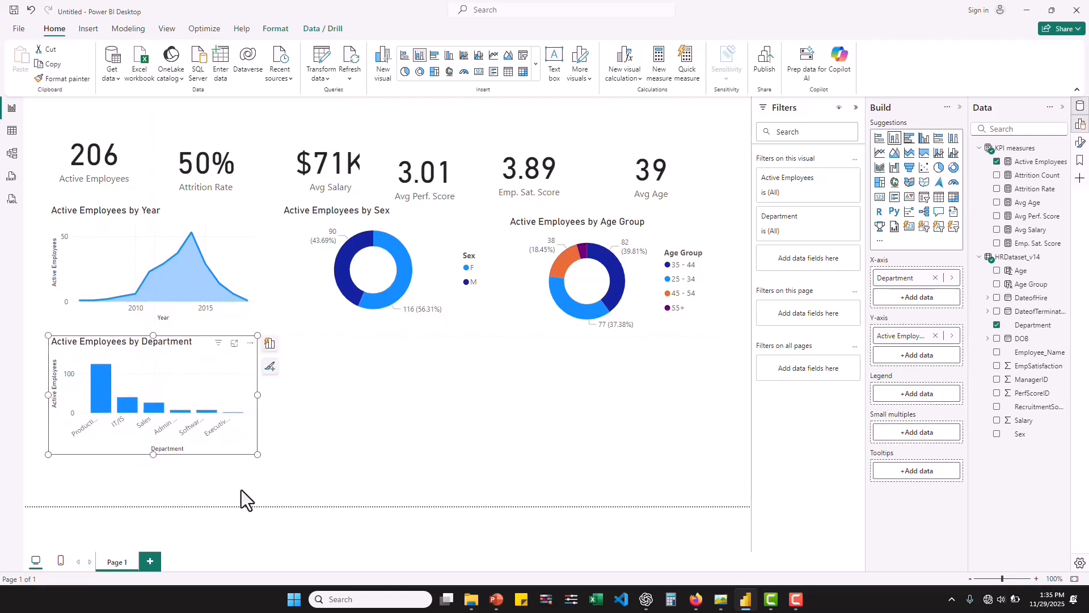
{"action": "left_click_drag", "start_coordinate": [257, 454], "coordinate": [363, 490]}
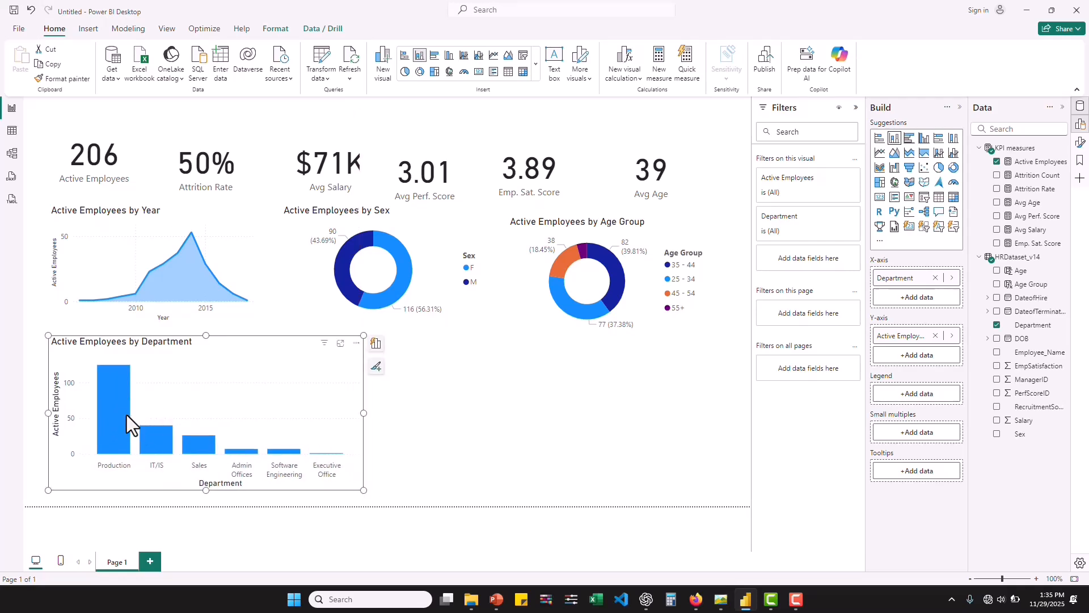
{"action": "mouse_move", "coordinate": [117, 403]}
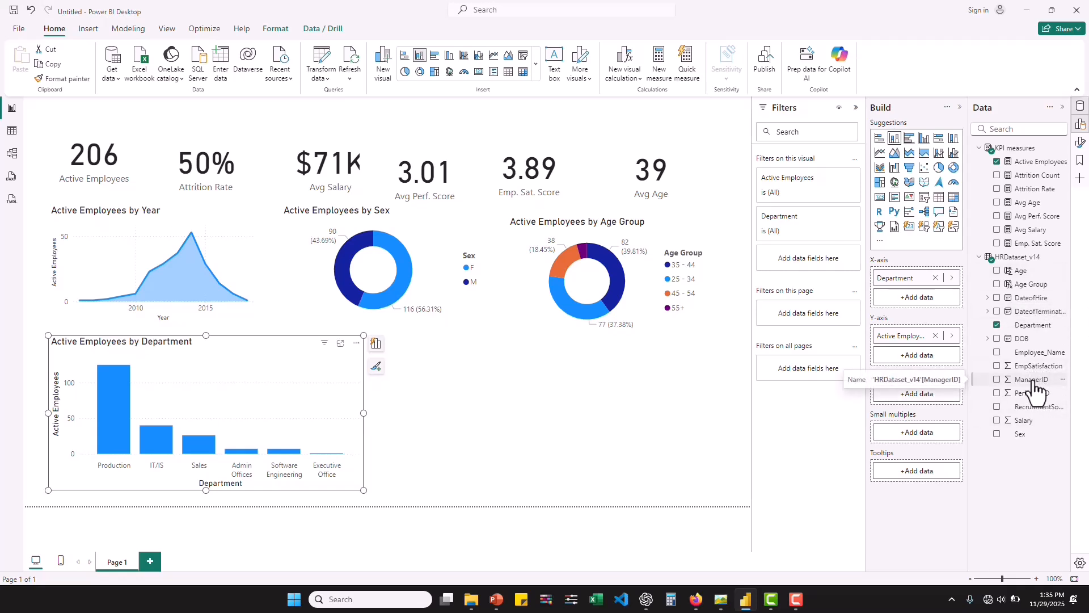
Step: Edit the HRDataset_v14 query's Removed Other Columns step to also keep the ManagerName column
{"action": "right_click", "coordinate": [1027, 259]}
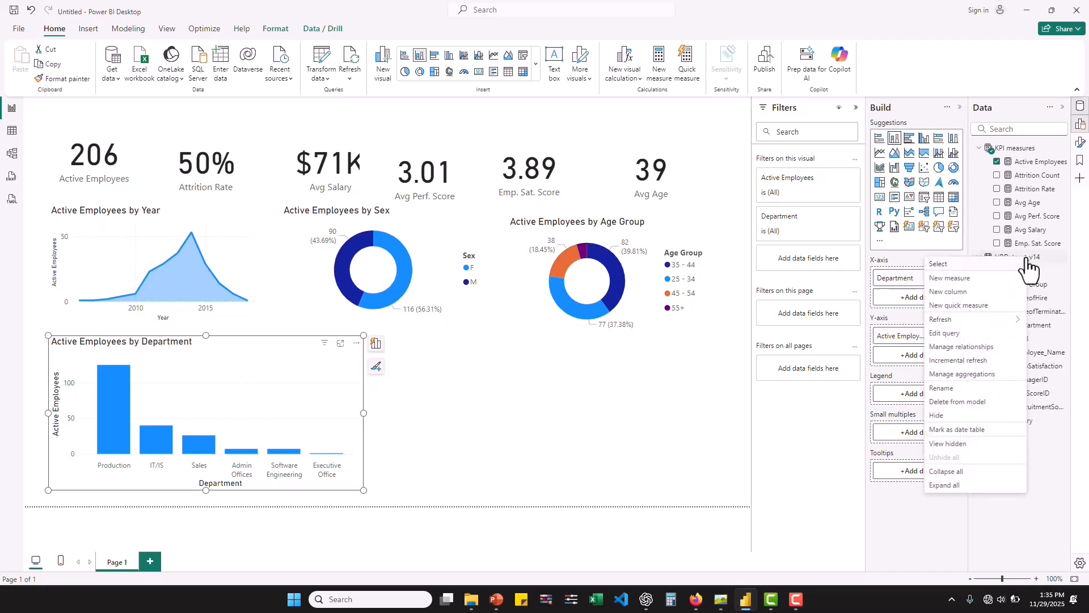
{"action": "left_click", "coordinate": [947, 334]}
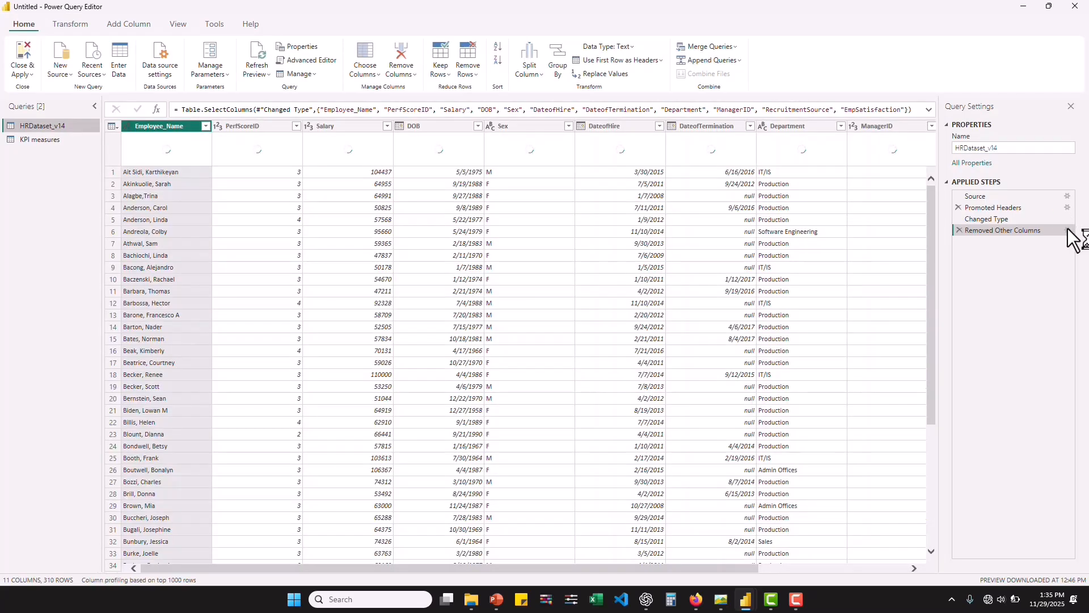
{"action": "left_click", "coordinate": [1068, 229]}
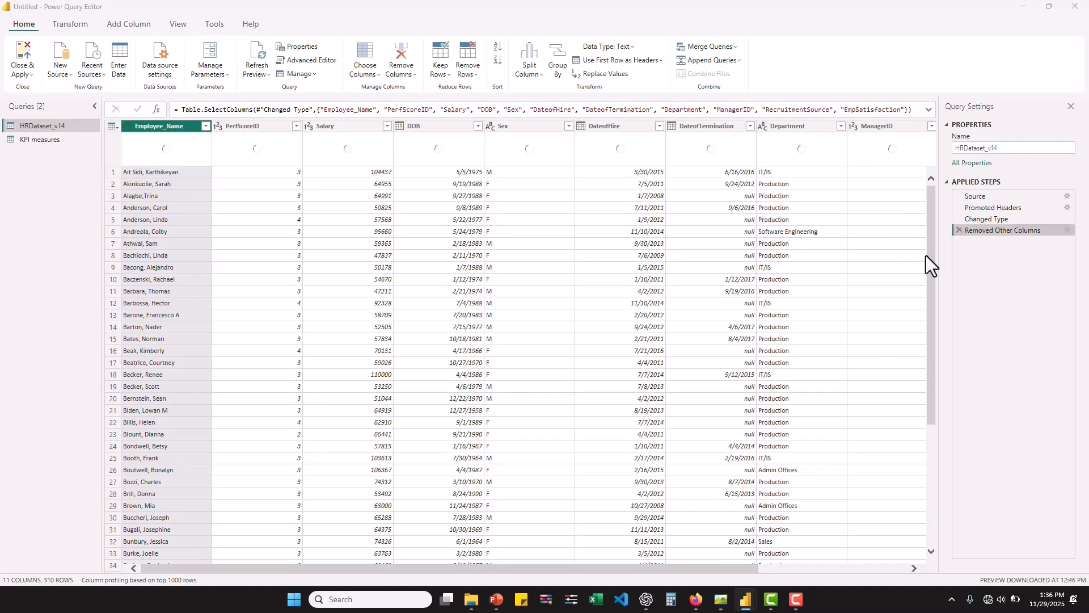
{"action": "left_click", "coordinate": [1067, 230]}
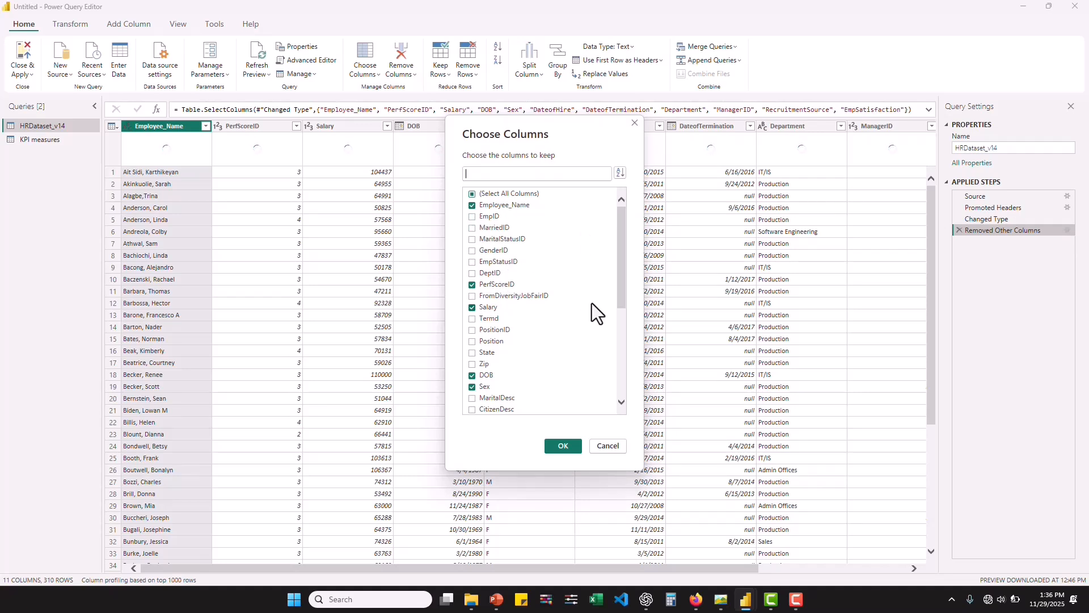
{"action": "scroll", "coordinate": [591, 303], "scroll_direction": "down", "scroll_amount": 5}
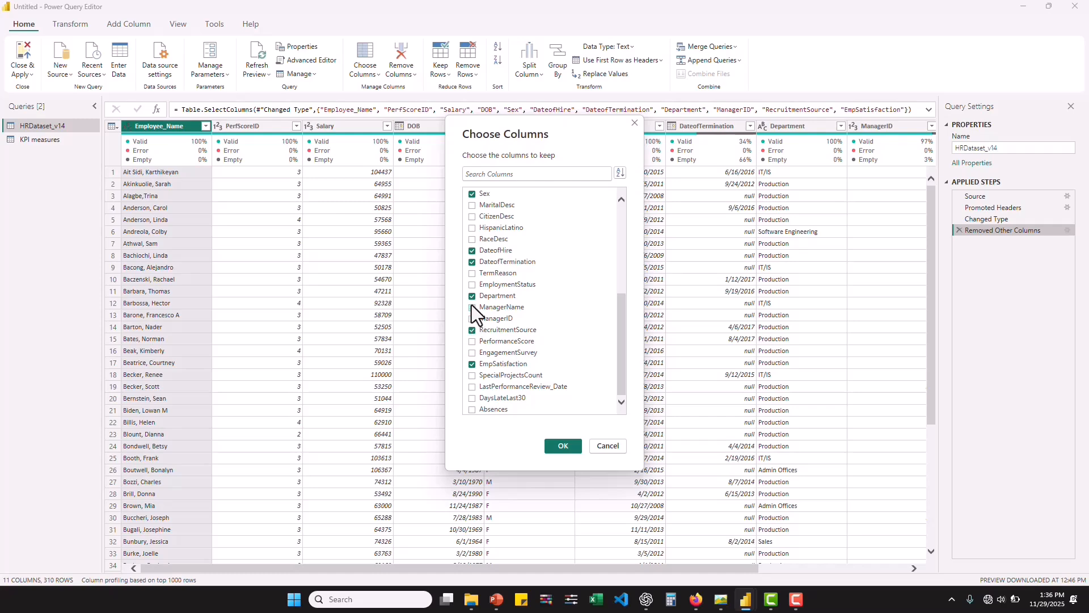
{"action": "left_click", "coordinate": [563, 445]}
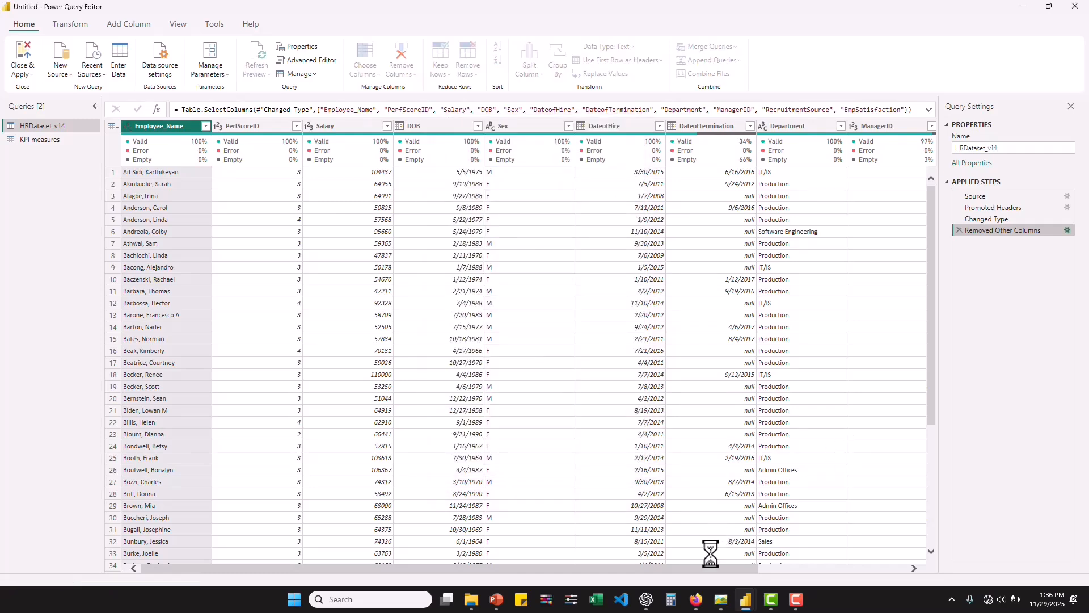
Step: Apply the HRDataset_v14 query changes to the model and return to the report
{"action": "left_click_drag", "start_coordinate": [694, 570], "coordinate": [807, 573]}
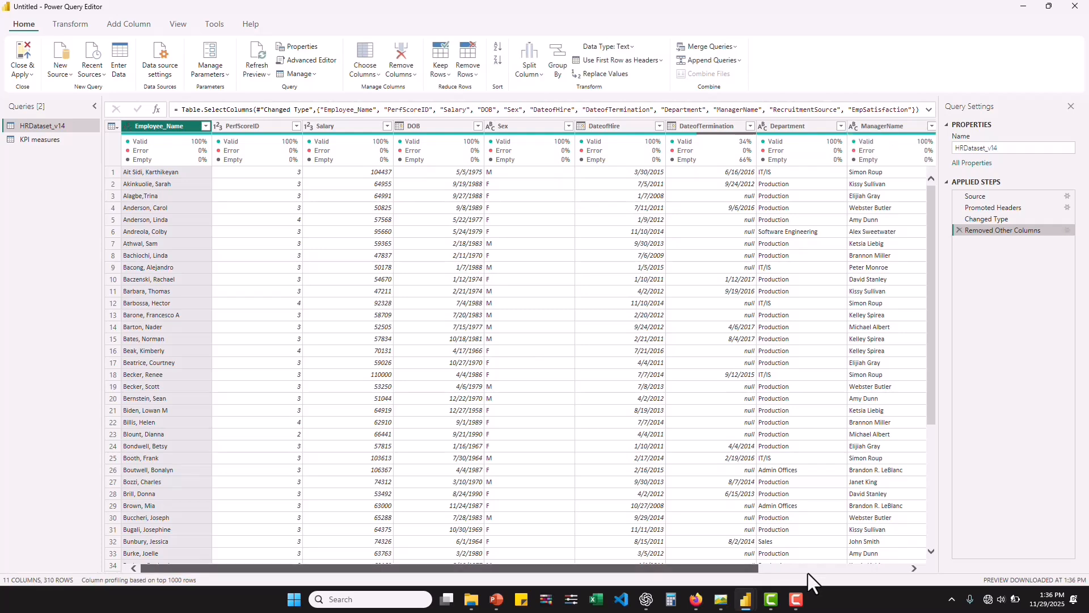
{"action": "left_click", "coordinate": [25, 75]}
{"action": "left_click", "coordinate": [47, 95]}
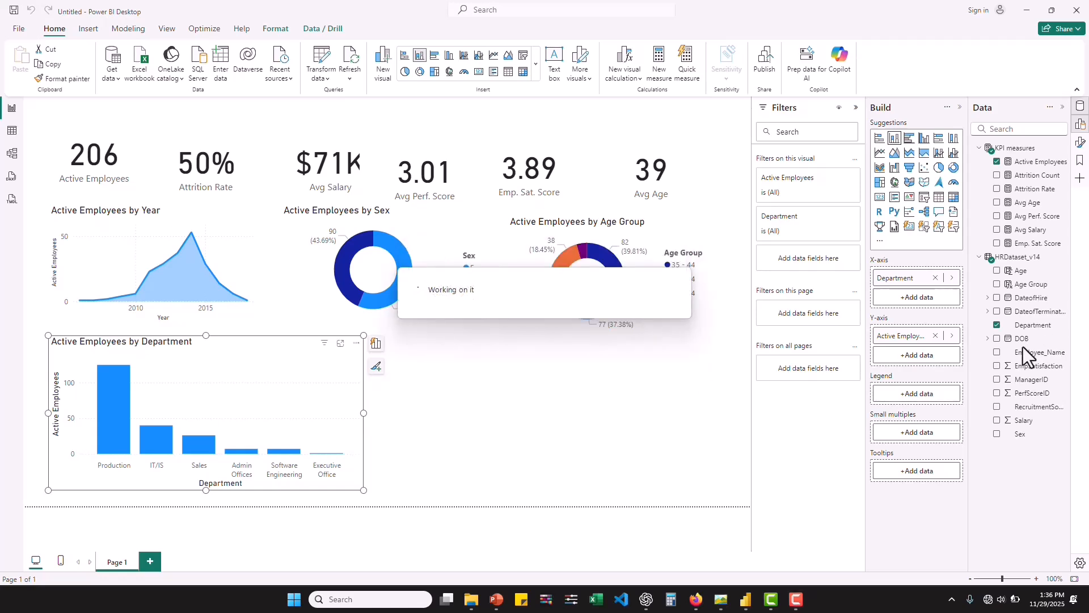
{"action": "mouse_move", "coordinate": [796, 599]}
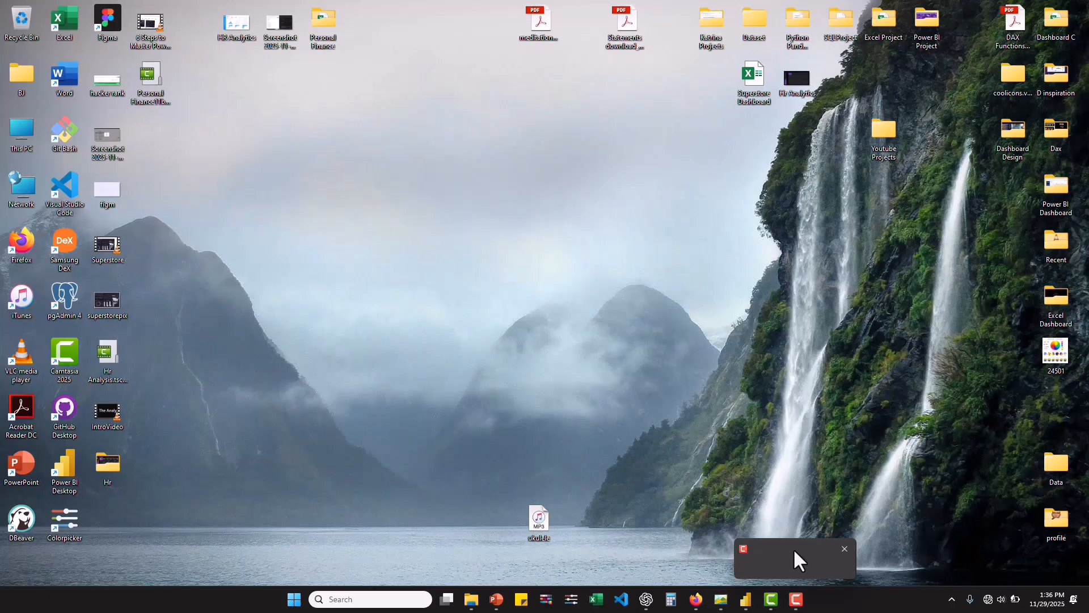
{"action": "left_click", "coordinate": [793, 548]}
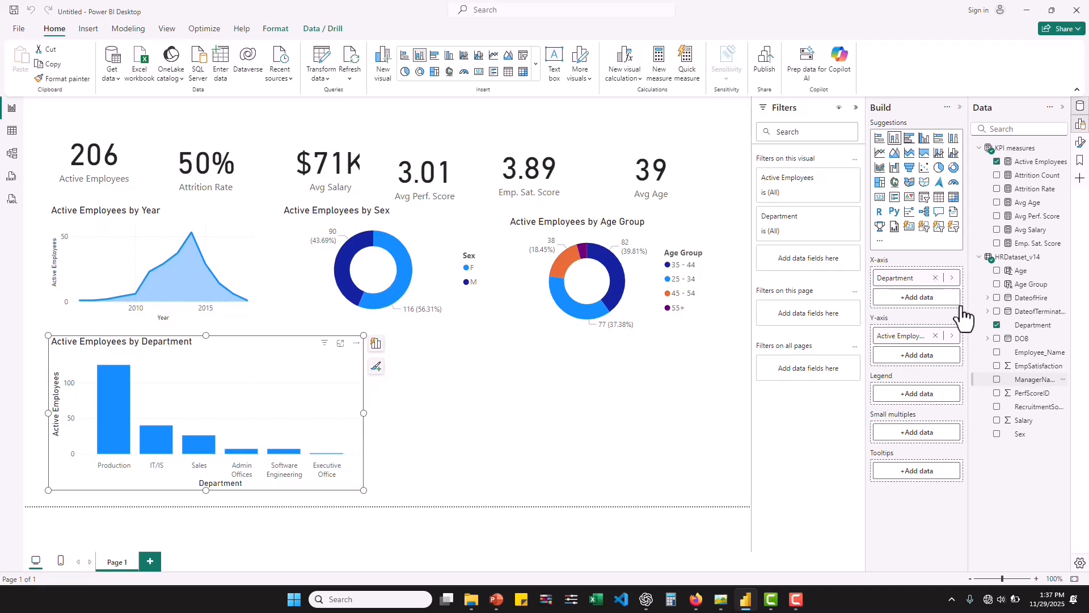
Step: Add ManagerName and Employee_Name beneath Department on the X-axis of the Department column chart
{"action": "left_click_drag", "start_coordinate": [990, 325], "coordinate": [924, 291]}
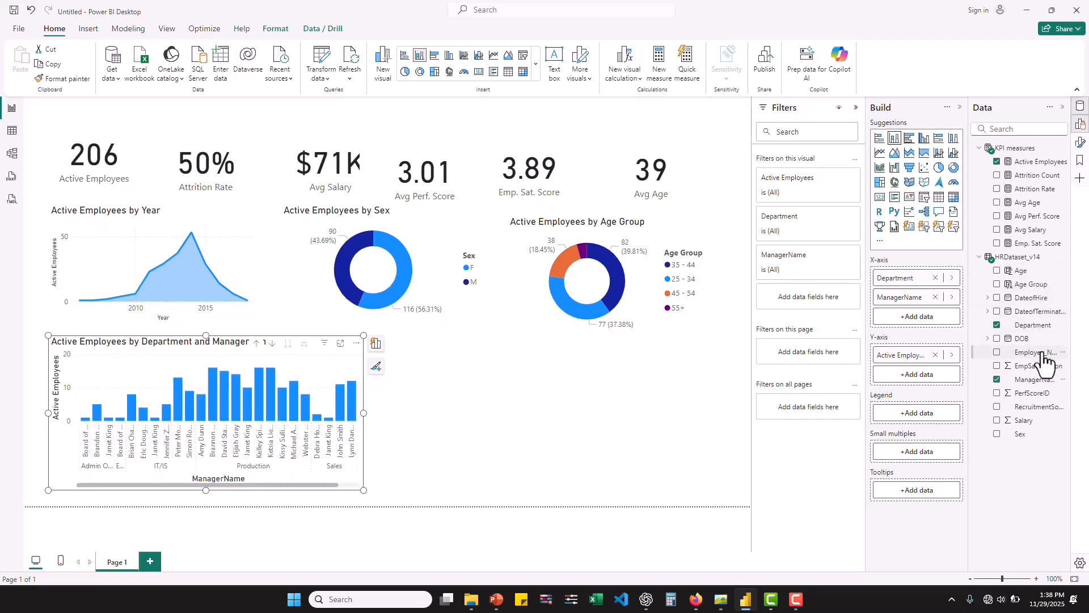
{"action": "left_click_drag", "start_coordinate": [1042, 357], "coordinate": [935, 311]}
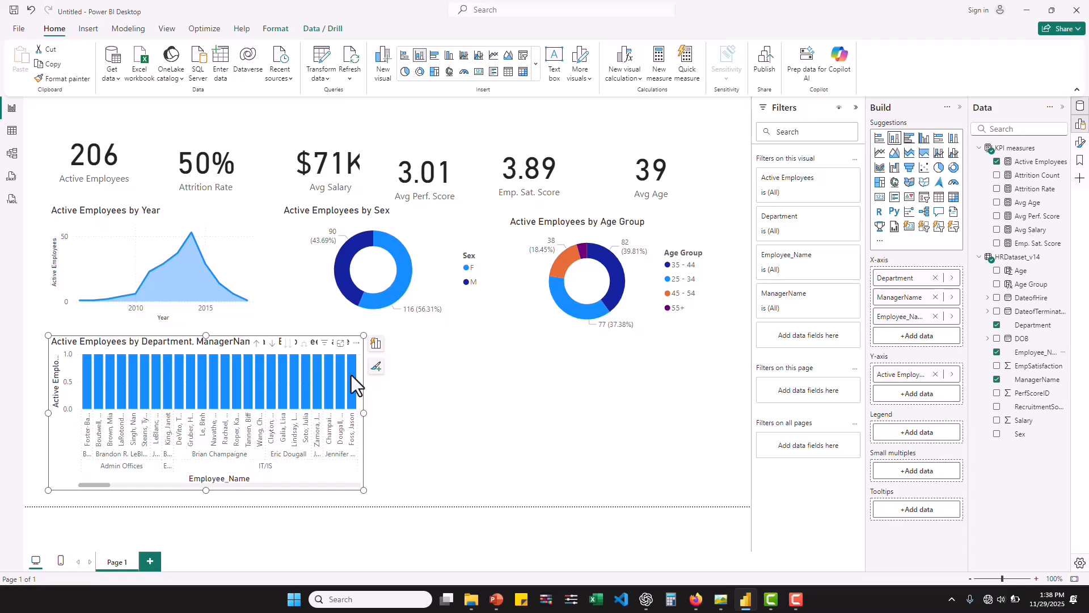
{"action": "mouse_move", "coordinate": [352, 376]}
Step: Add Avg Age, Avg Salary, Emp. Sat. Score and Avg Perf. Score as tooltip fields of the Department column chart
{"action": "left_click_drag", "start_coordinate": [1029, 204], "coordinate": [924, 511]}
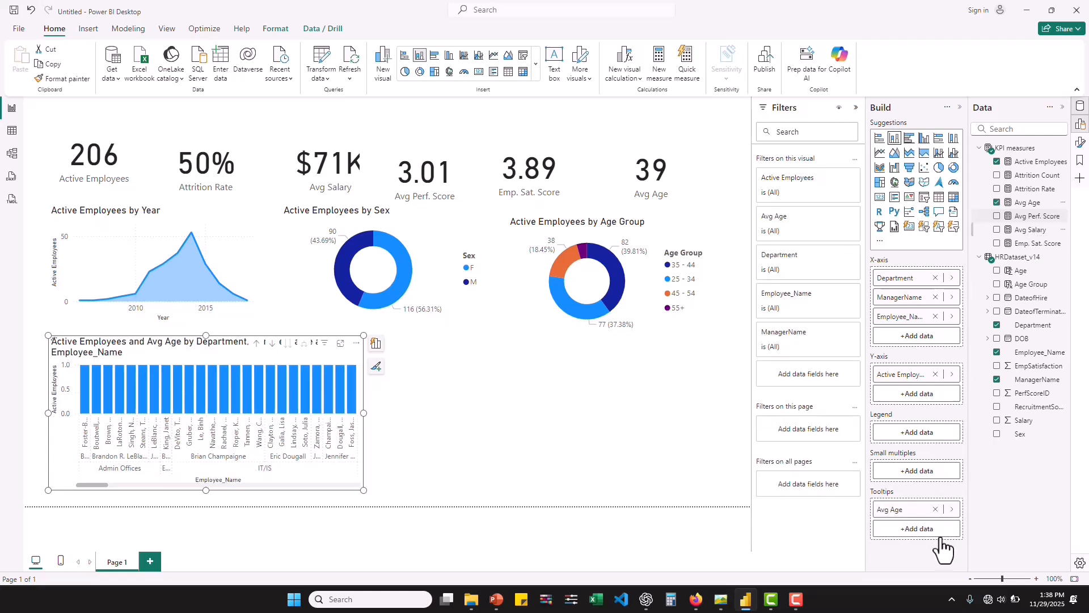
{"action": "left_click_drag", "start_coordinate": [925, 518], "coordinate": [926, 523]}
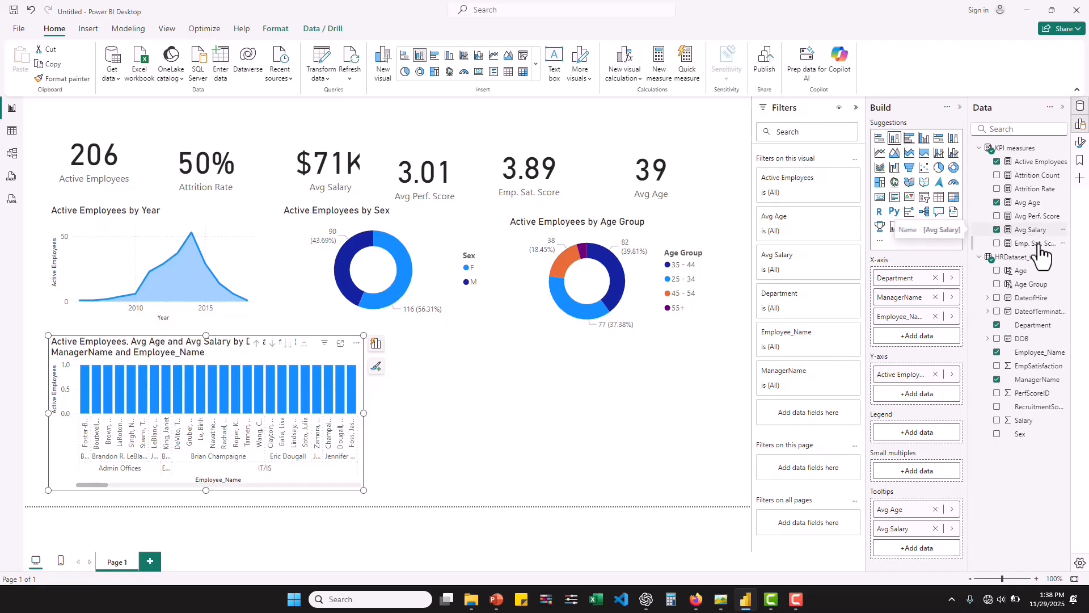
{"action": "left_click_drag", "start_coordinate": [1030, 243], "coordinate": [922, 543]}
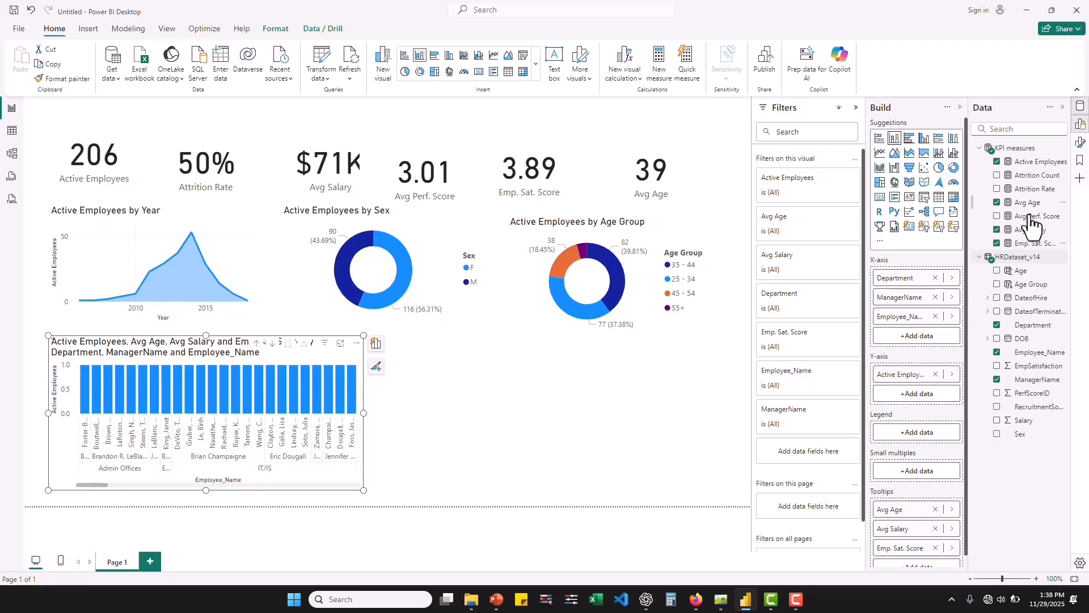
{"action": "left_click_drag", "start_coordinate": [904, 608], "coordinate": [914, 553]}
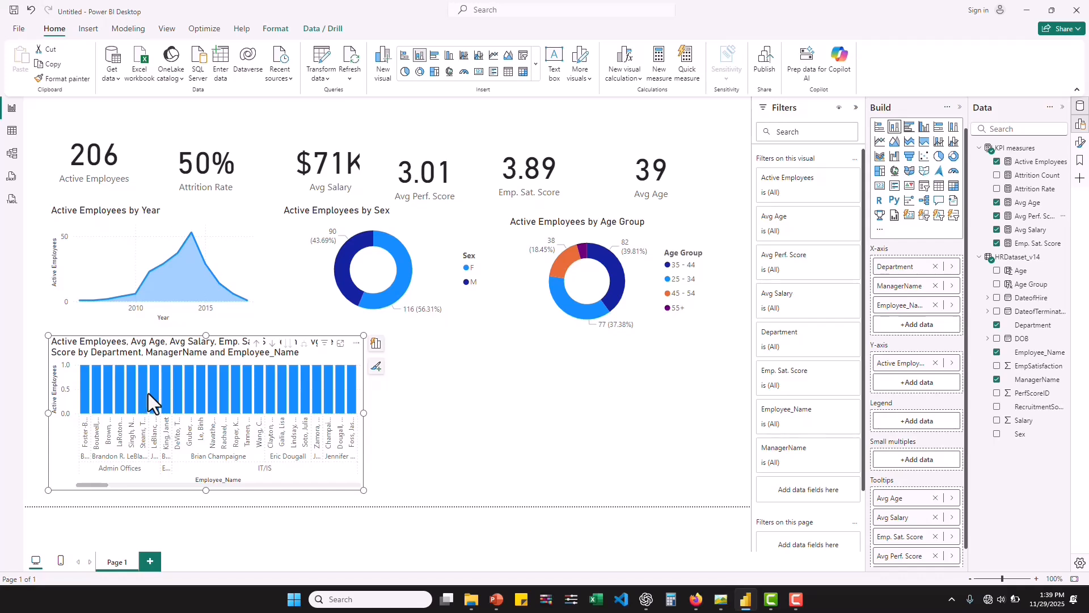
{"action": "mouse_move", "coordinate": [142, 388]}
{"action": "mouse_move", "coordinate": [351, 384]}
{"action": "mouse_move", "coordinate": [202, 400]}
Step: Drill the column chart up to the Department level and shift it slightly to the right beneath the area chart
{"action": "left_click", "coordinate": [258, 343]}
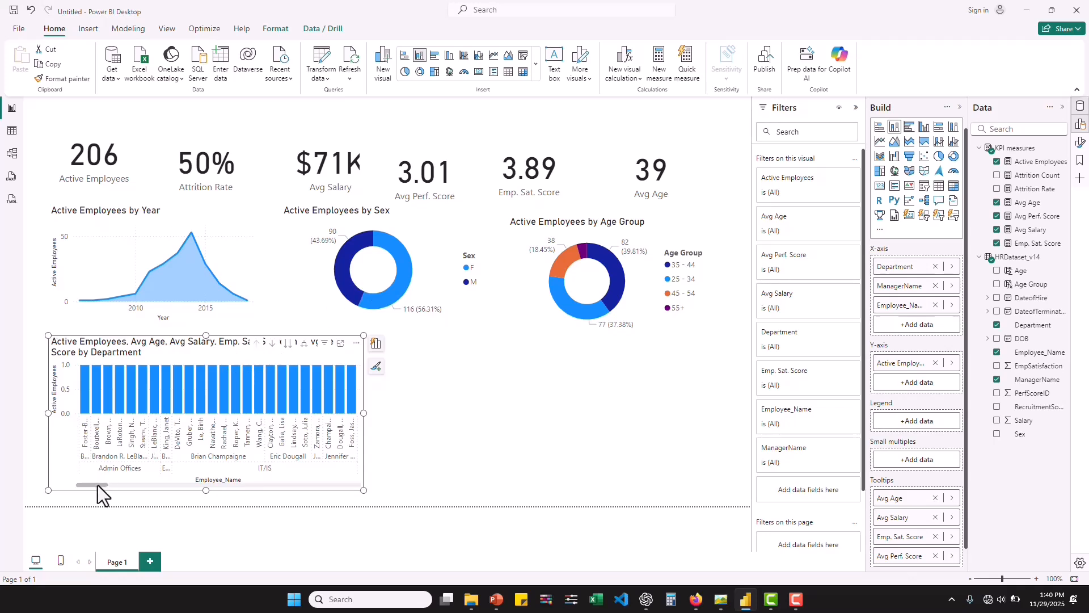
{"action": "left_click_drag", "start_coordinate": [101, 485], "coordinate": [137, 485]}
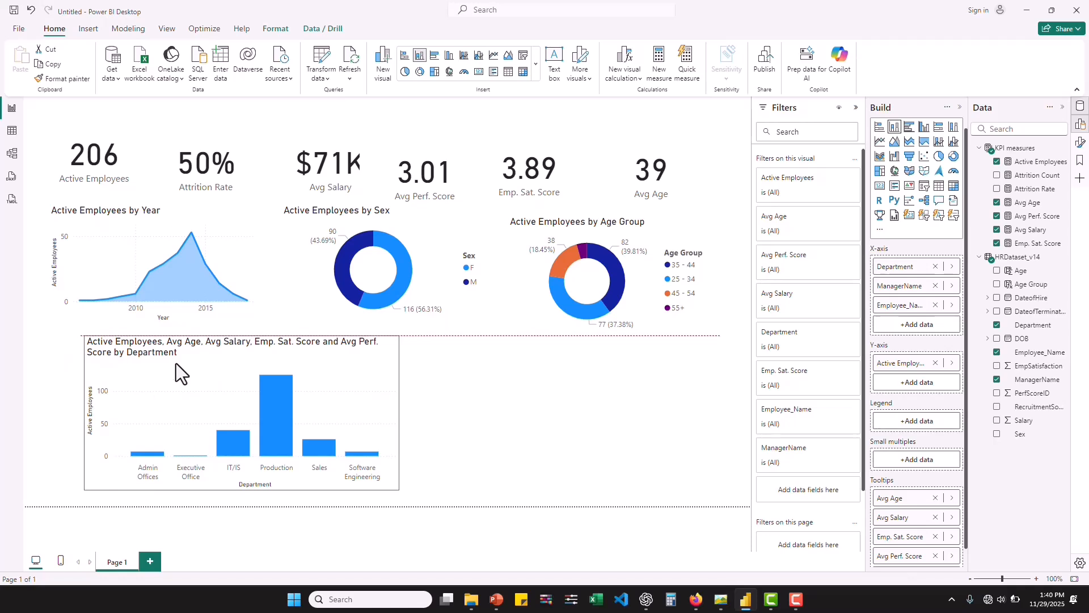
{"action": "left_click_drag", "start_coordinate": [147, 331], "coordinate": [194, 350]}
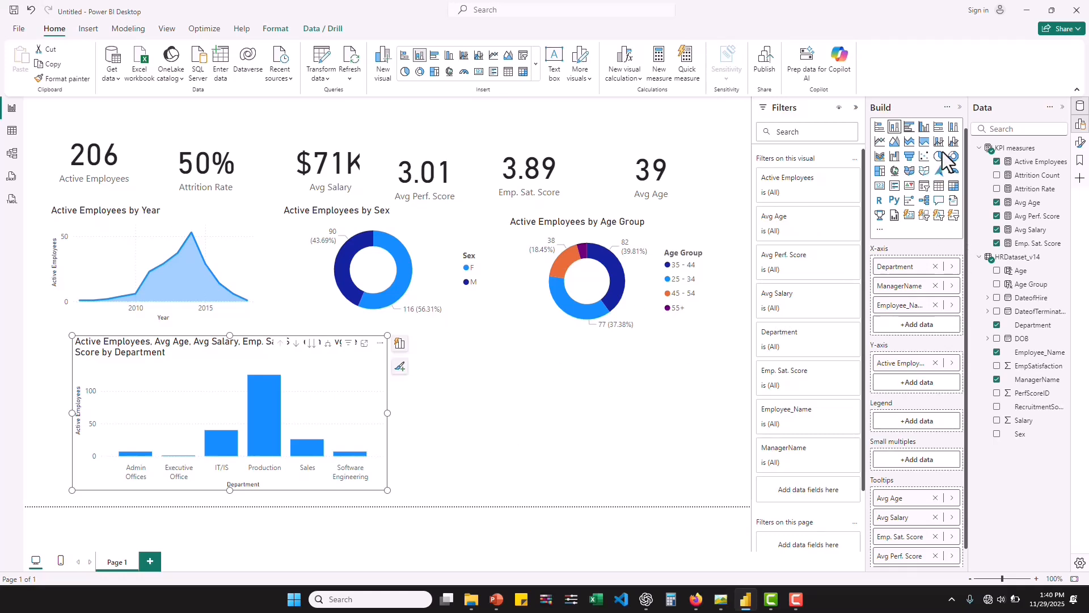
{"action": "key", "text": "Escape"}
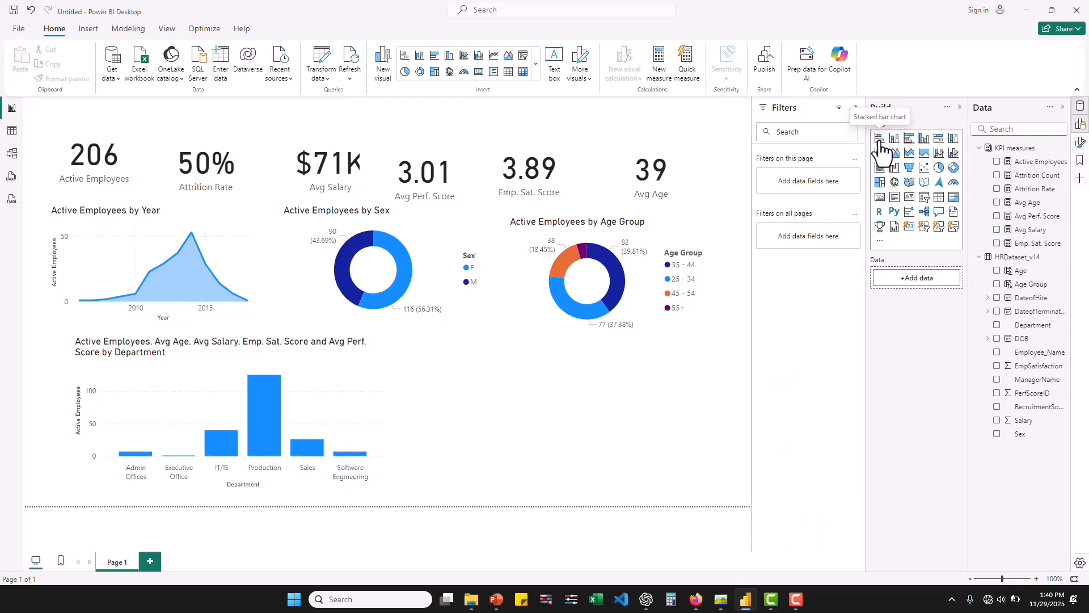
Step: Insert a stacked bar chart under the Age Group donut chart, beside the Department column chart, and widen it
{"action": "left_click", "coordinate": [879, 138]}
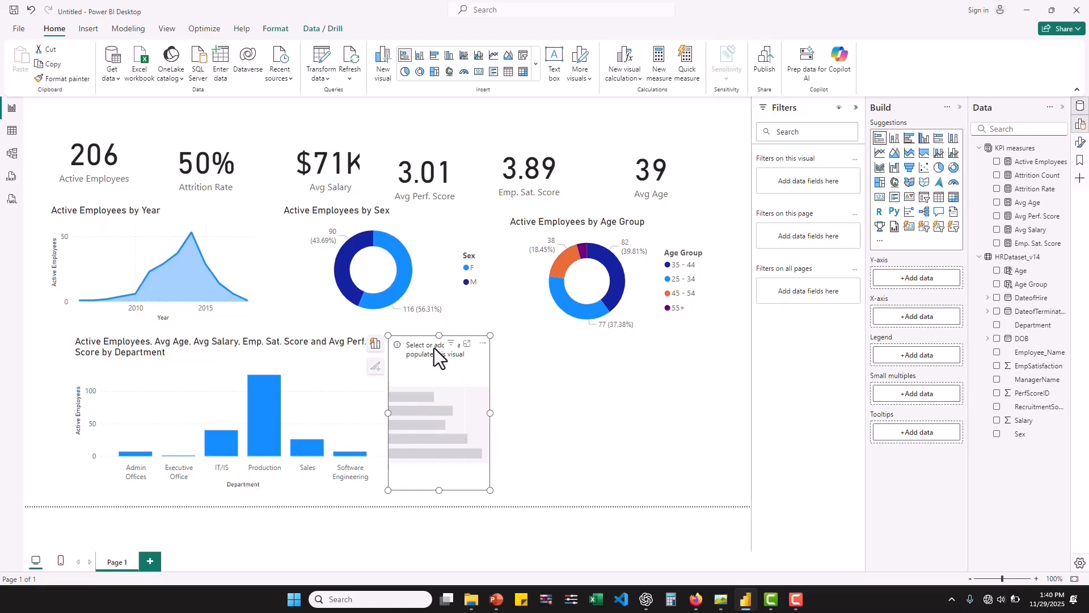
{"action": "left_click_drag", "start_coordinate": [433, 346], "coordinate": [554, 346]}
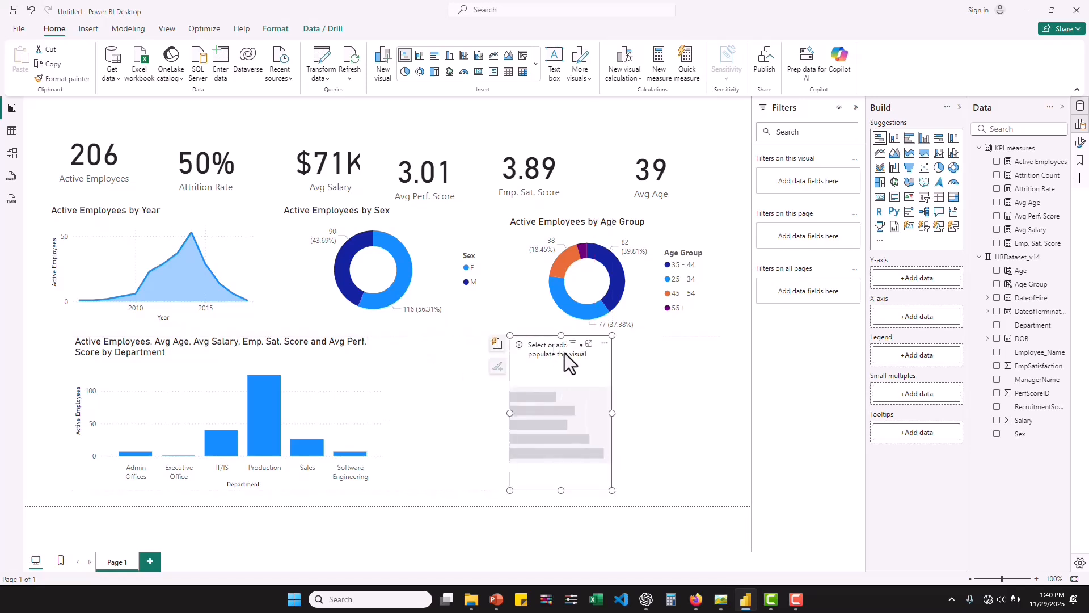
{"action": "left_click_drag", "start_coordinate": [611, 412], "coordinate": [721, 420]}
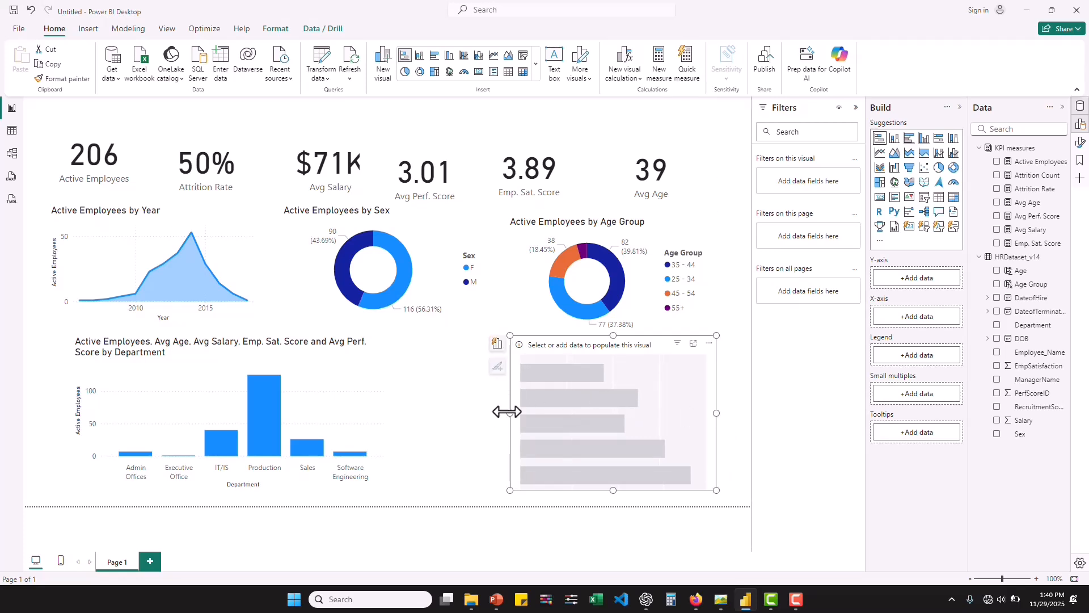
{"action": "left_click_drag", "start_coordinate": [510, 413], "coordinate": [486, 413]}
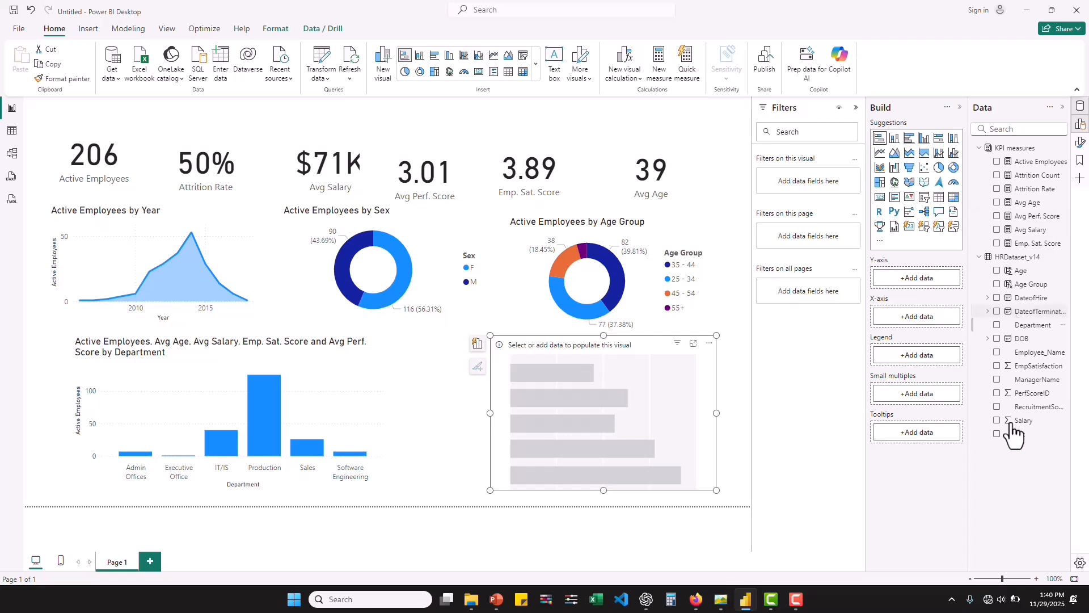
Step: Set RecruitmentSource on the bar chart's Y-axis and Active Employees on its X-axis, and widen the chart so the source labels fit
{"action": "left_click_drag", "start_coordinate": [1032, 406], "coordinate": [921, 281]}
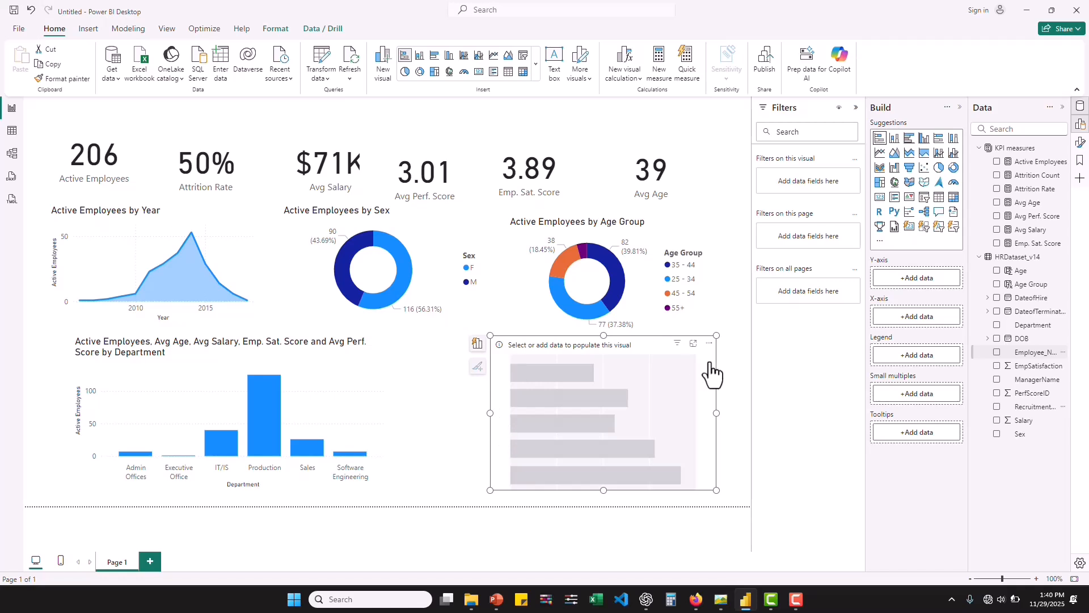
{"action": "left_click_drag", "start_coordinate": [874, 301], "coordinate": [676, 396]}
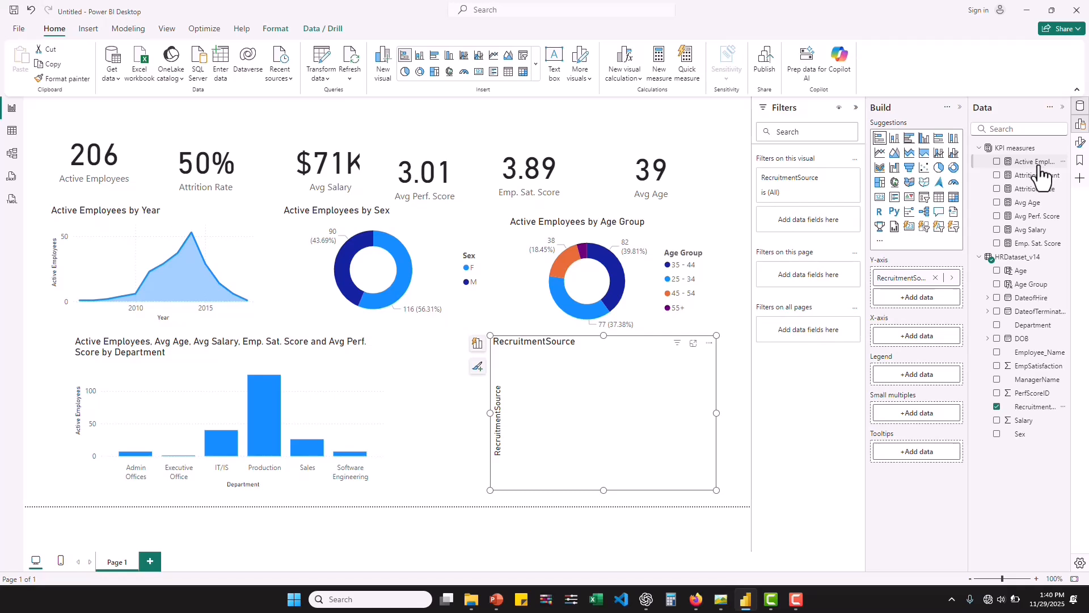
{"action": "left_click_drag", "start_coordinate": [1043, 162], "coordinate": [931, 342]}
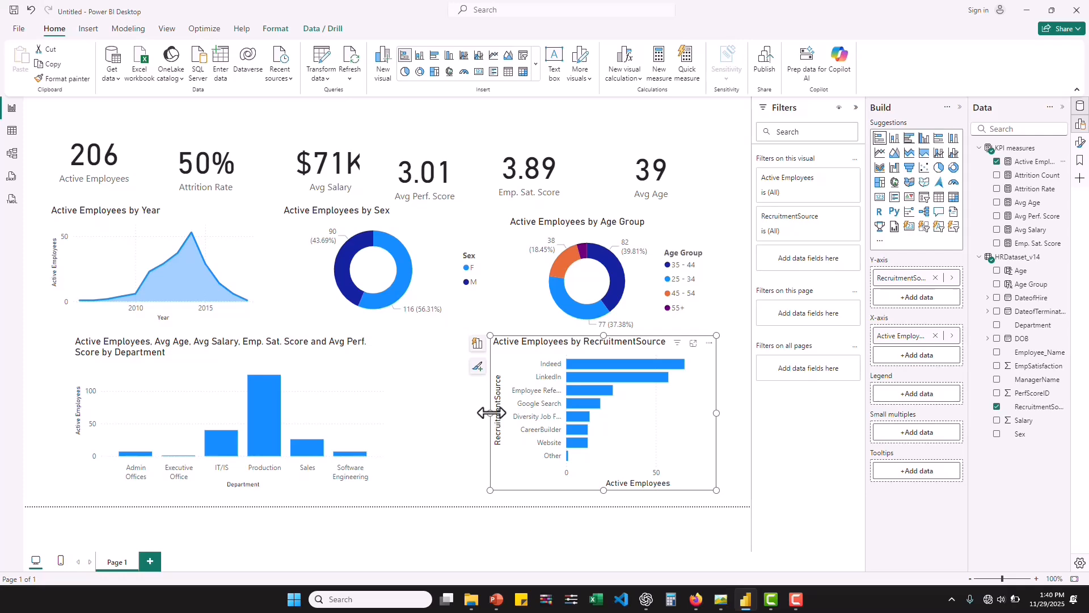
{"action": "left_click_drag", "start_coordinate": [490, 413], "coordinate": [453, 416]}
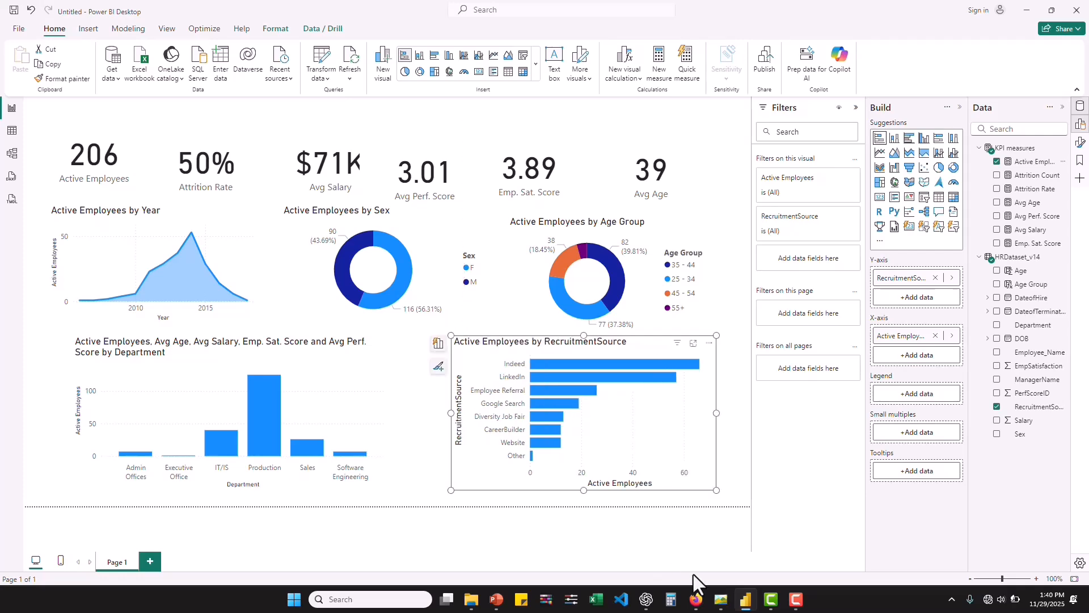
Step: Review the finished layout in the Hr dashboard pix.jpg reference image, then return to the Power BI report
{"action": "mouse_move", "coordinate": [722, 601]}
{"action": "mouse_move", "coordinate": [713, 555]}
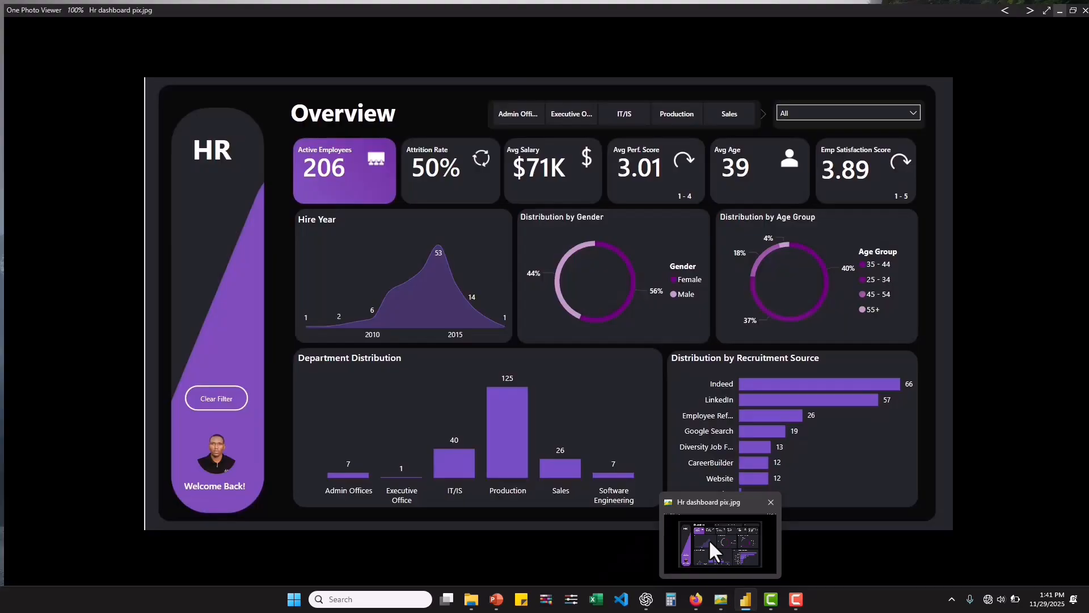
{"action": "left_click", "coordinate": [710, 539]}
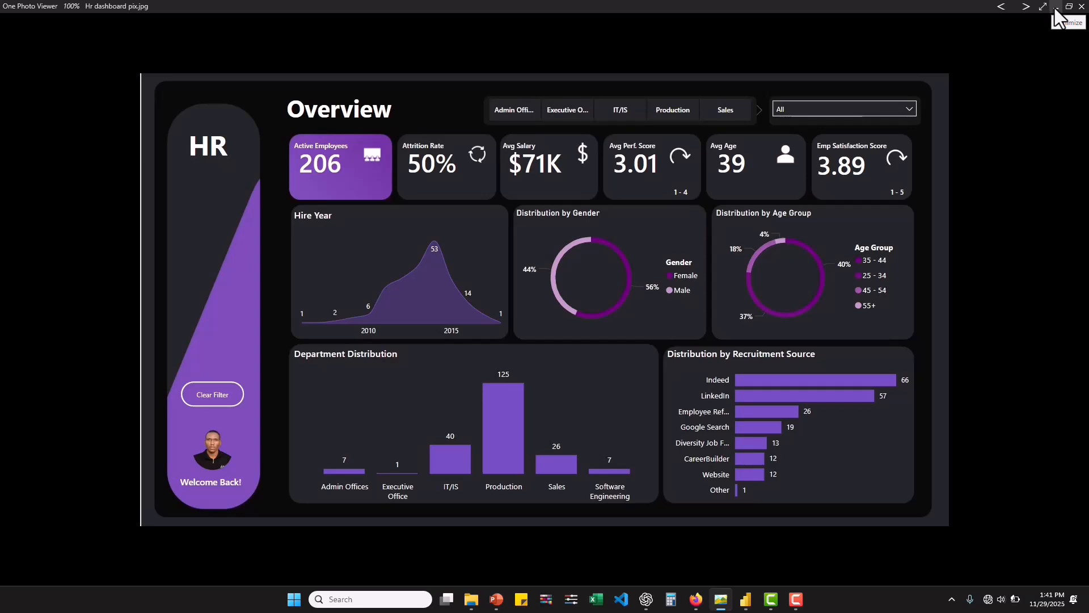
{"action": "mouse_move", "coordinate": [748, 601]}
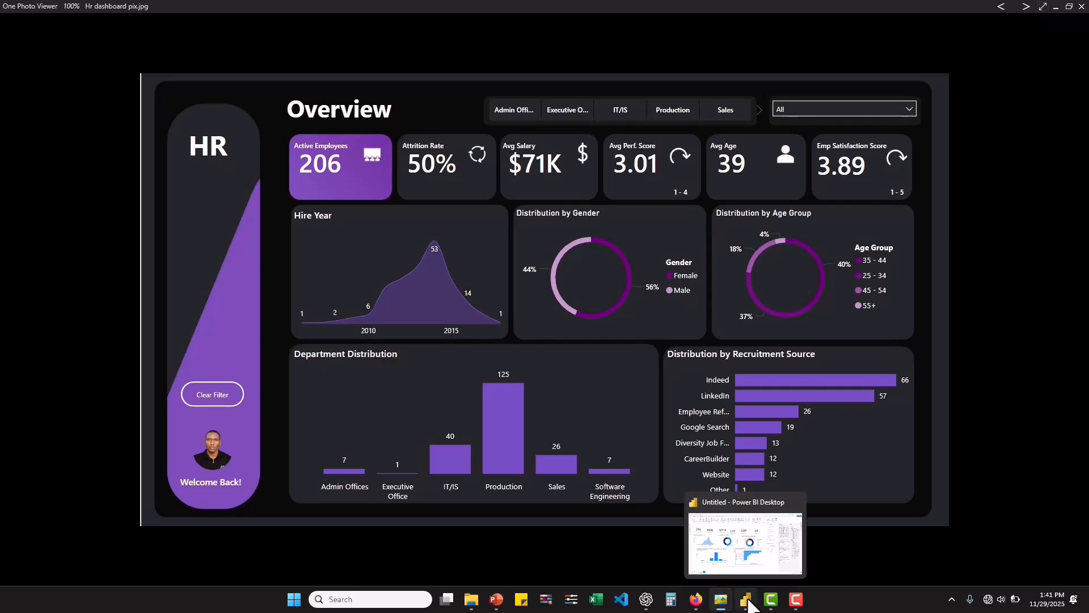
{"action": "left_click", "coordinate": [744, 530]}
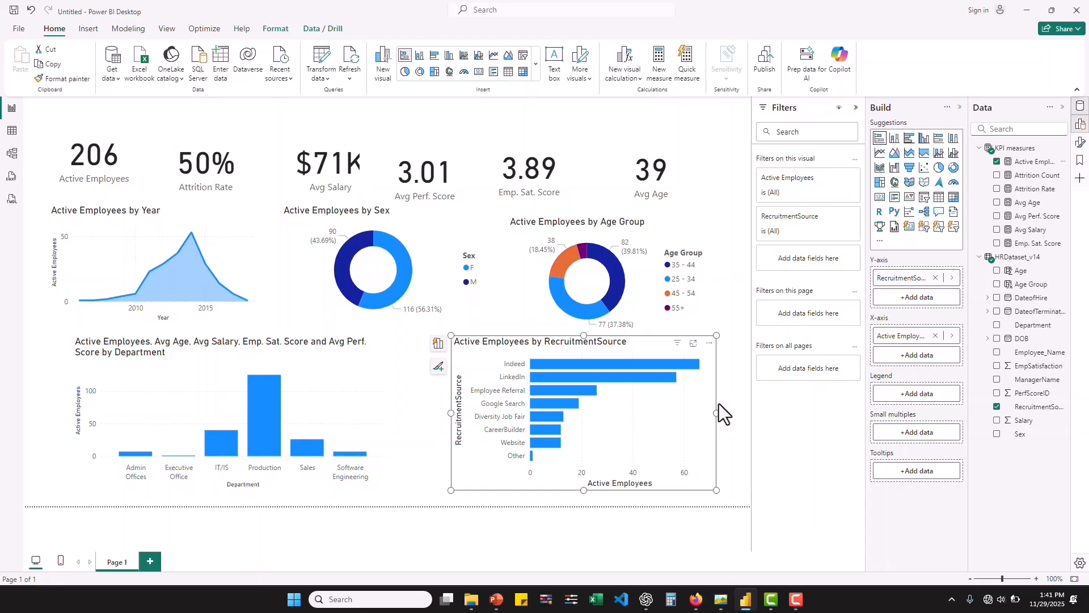
Step: Set the Hr Analytics dashboard bg image as the page's canvas background and make it fully opaque
{"action": "left_click", "coordinate": [642, 501]}
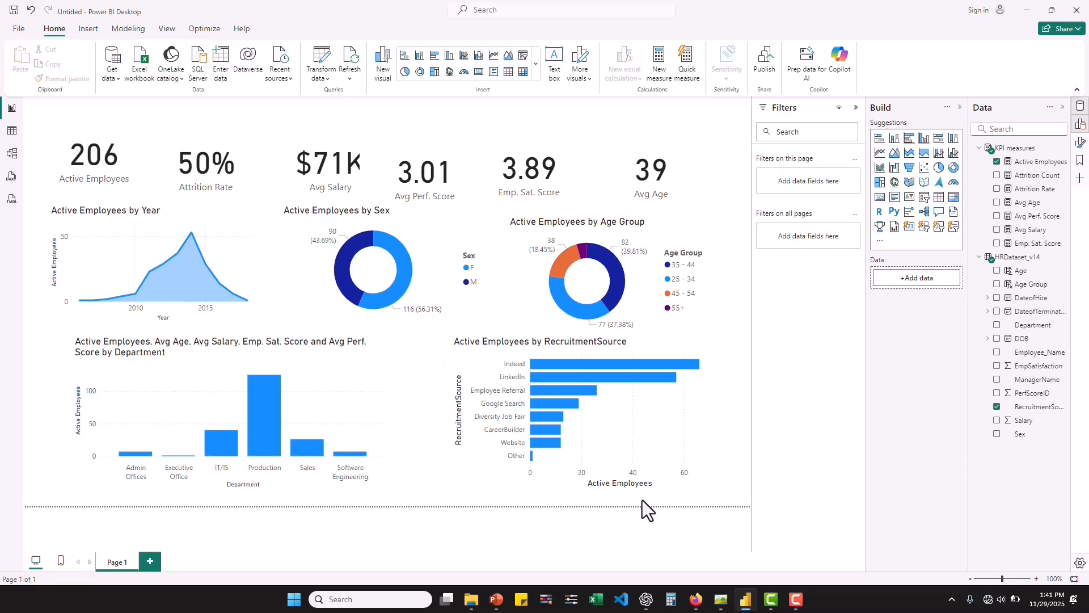
{"action": "left_click", "coordinate": [1080, 143]}
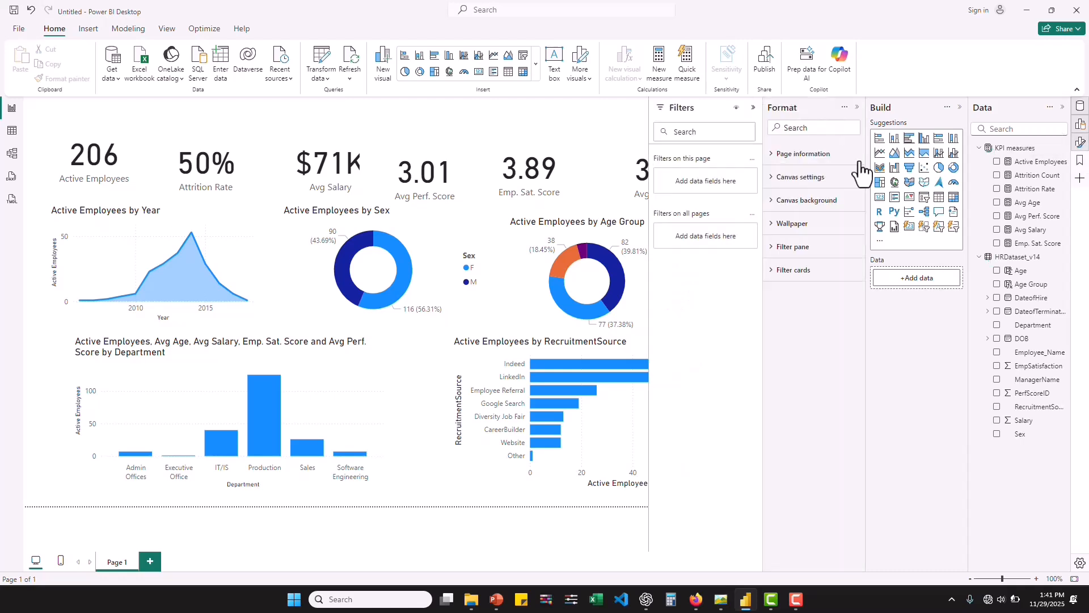
{"action": "left_click", "coordinate": [772, 205]}
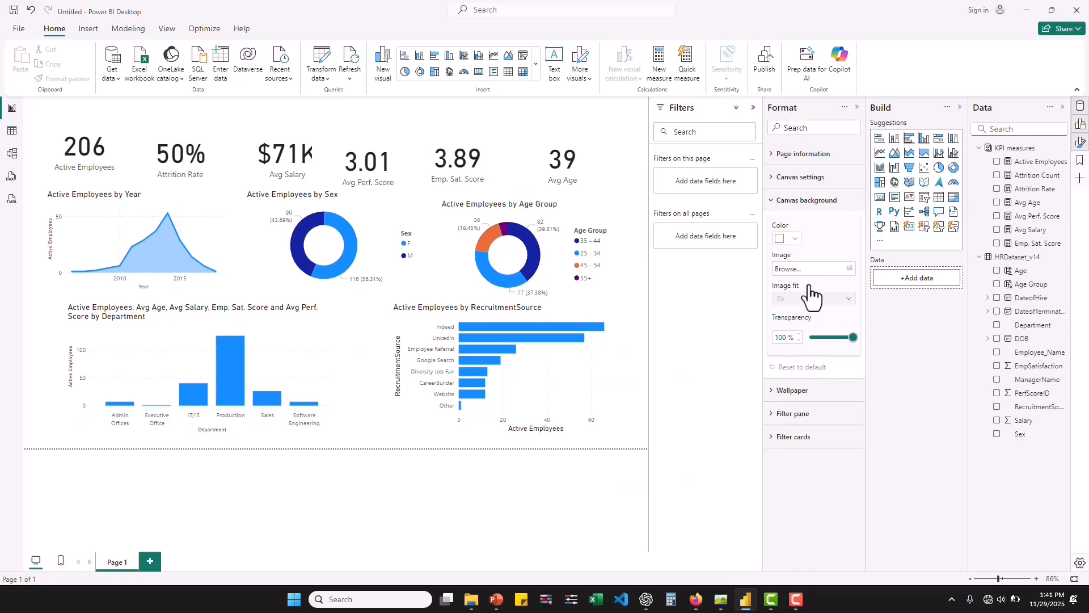
{"action": "left_click", "coordinate": [840, 269]}
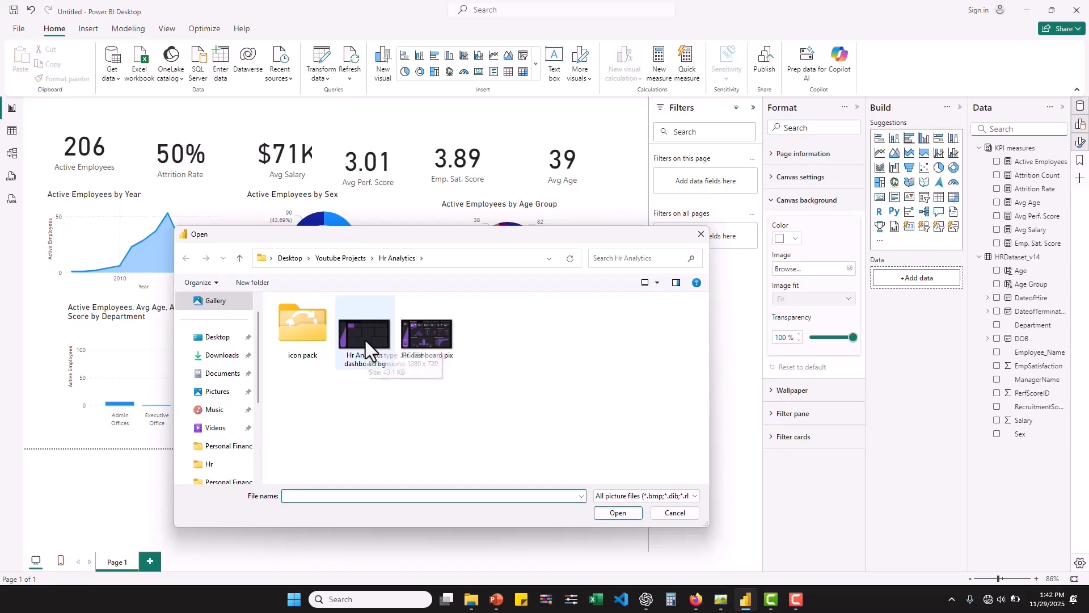
{"action": "double_click", "coordinate": [365, 341]}
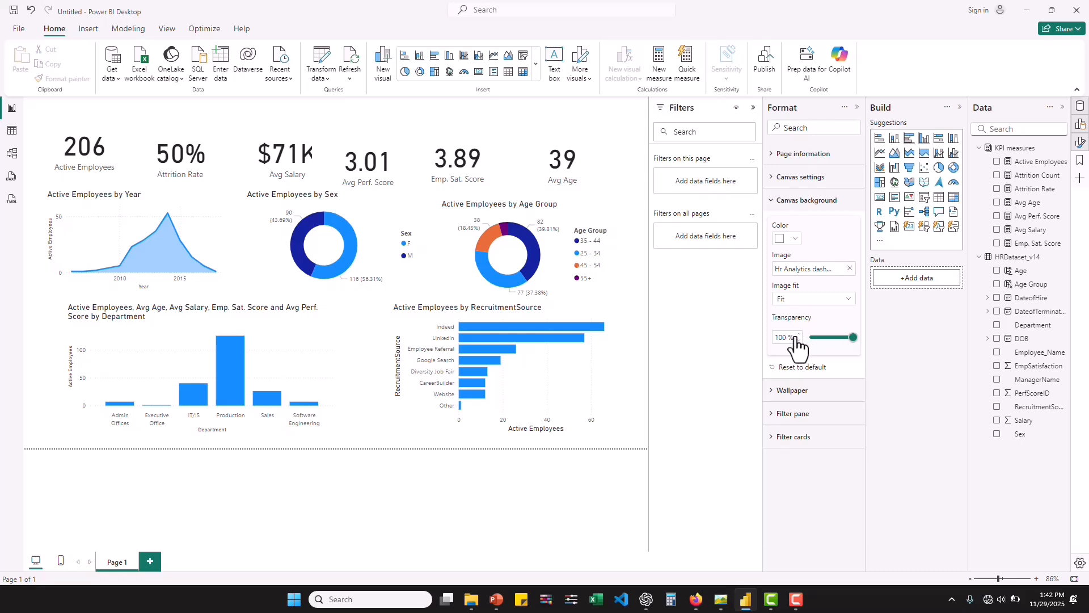
{"action": "left_click_drag", "start_coordinate": [852, 337], "coordinate": [809, 340]}
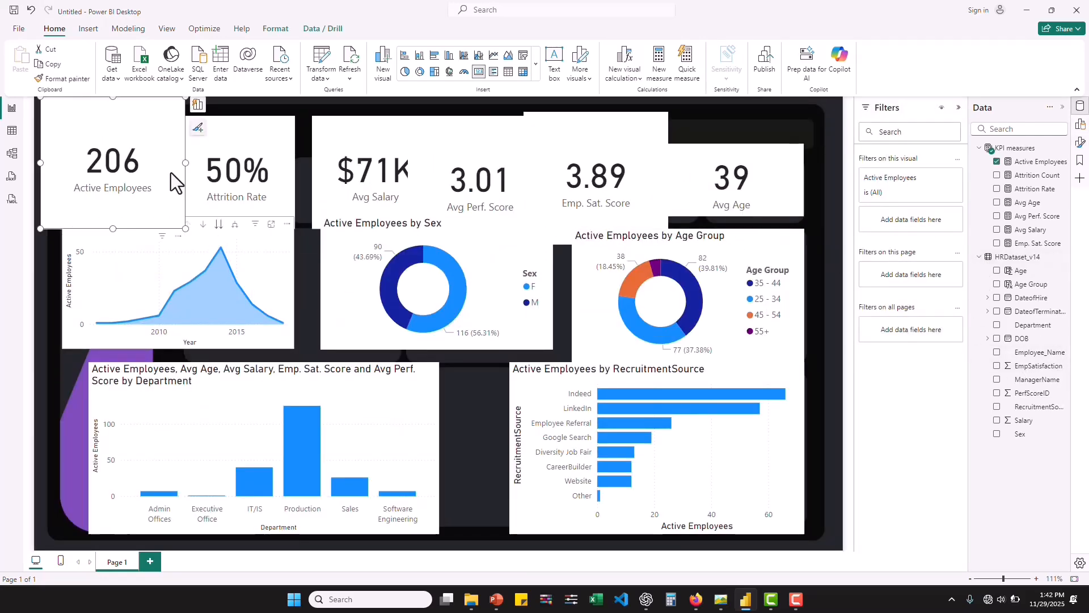
Step: Shrink the Active Employees, Attrition Rate and Avg Salary cards to compact KPI tiles
{"action": "left_click_drag", "start_coordinate": [187, 229], "coordinate": [142, 158]}
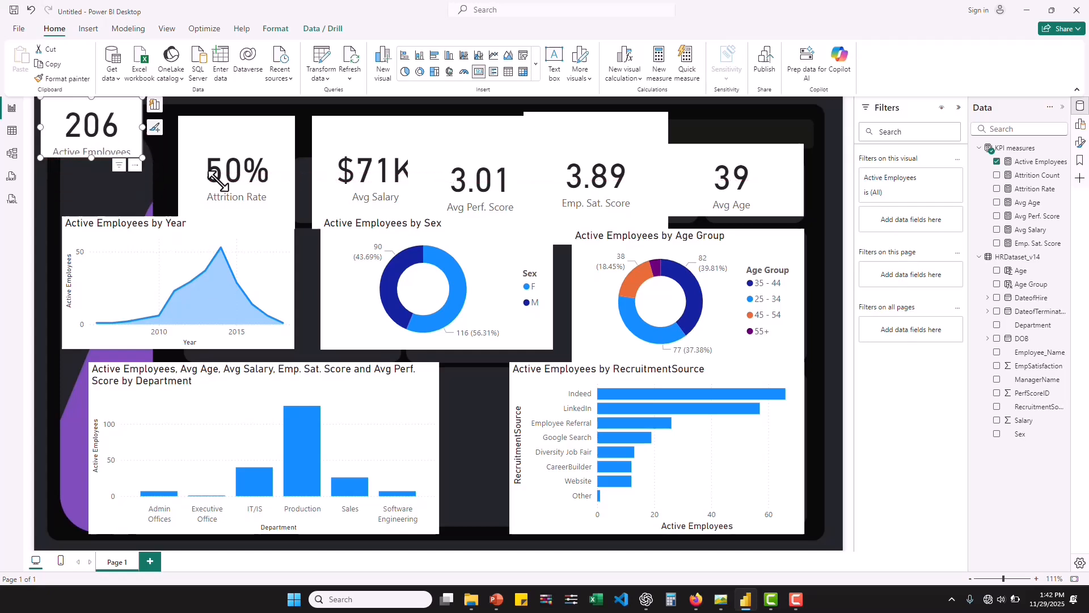
{"action": "left_click", "coordinate": [251, 134]}
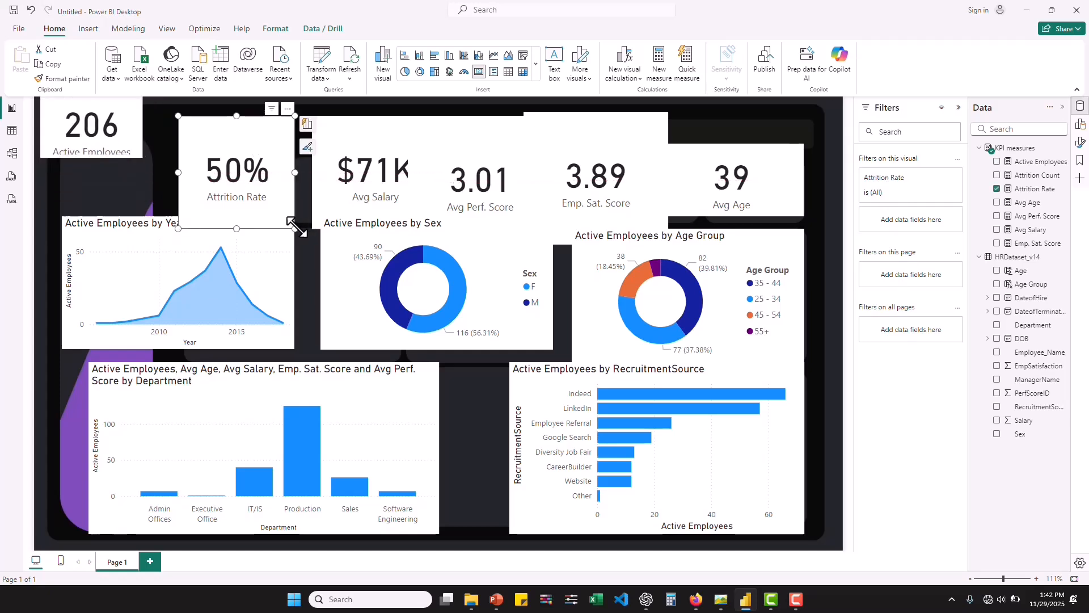
{"action": "left_click_drag", "start_coordinate": [293, 229], "coordinate": [278, 183]}
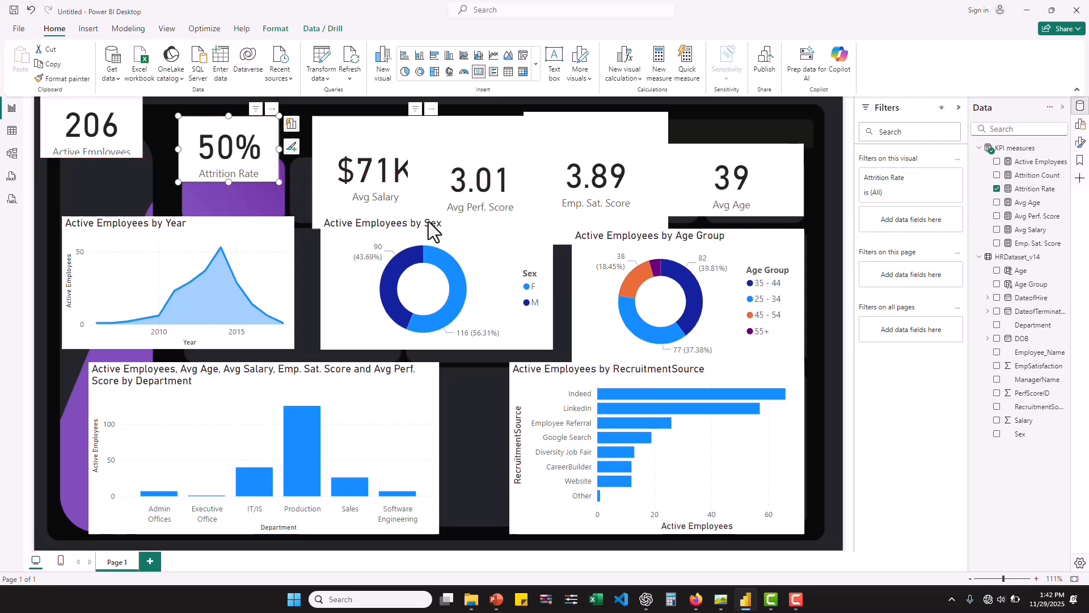
{"action": "left_click", "coordinate": [428, 166]}
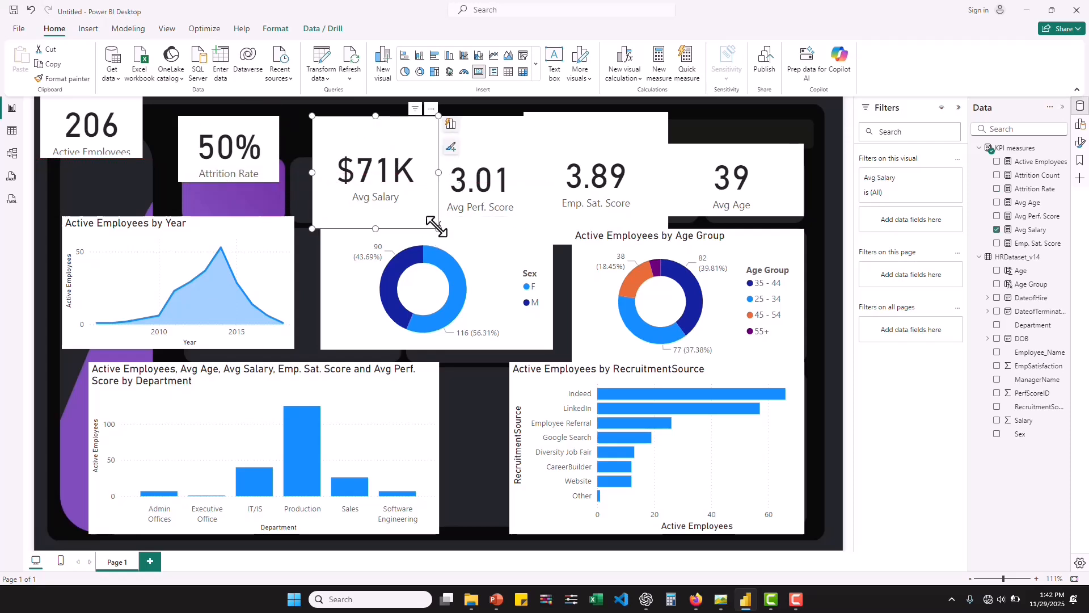
{"action": "left_click_drag", "start_coordinate": [438, 228], "coordinate": [405, 178]}
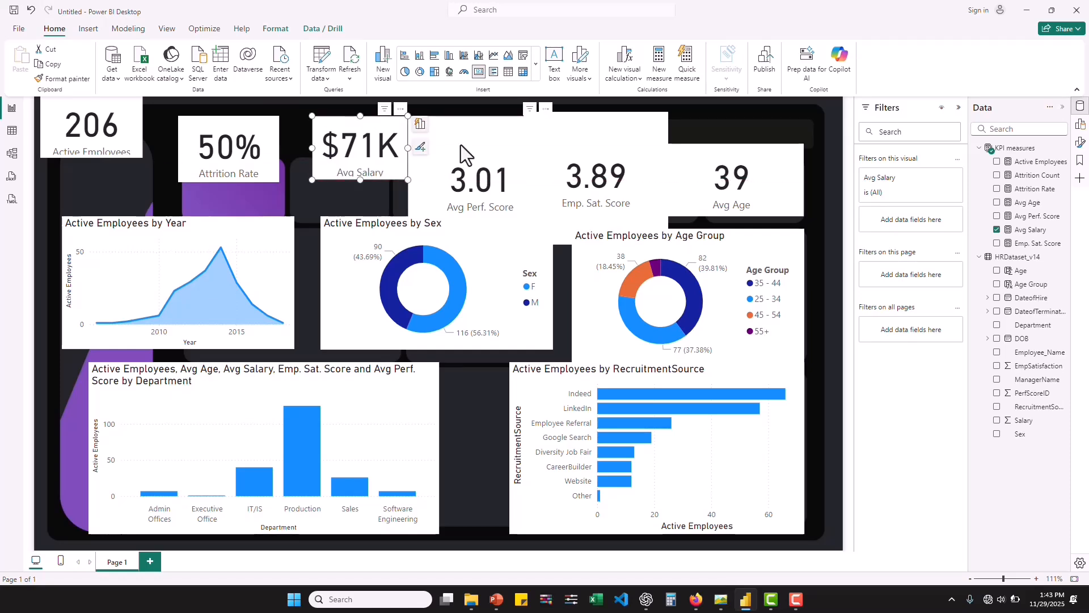
Step: Shrink the Avg Perf. Score, Emp. Sat. Score and Avg Age cards to a similar compact size
{"action": "left_click", "coordinate": [529, 206]}
{"action": "left_click_drag", "start_coordinate": [552, 247], "coordinate": [519, 184]}
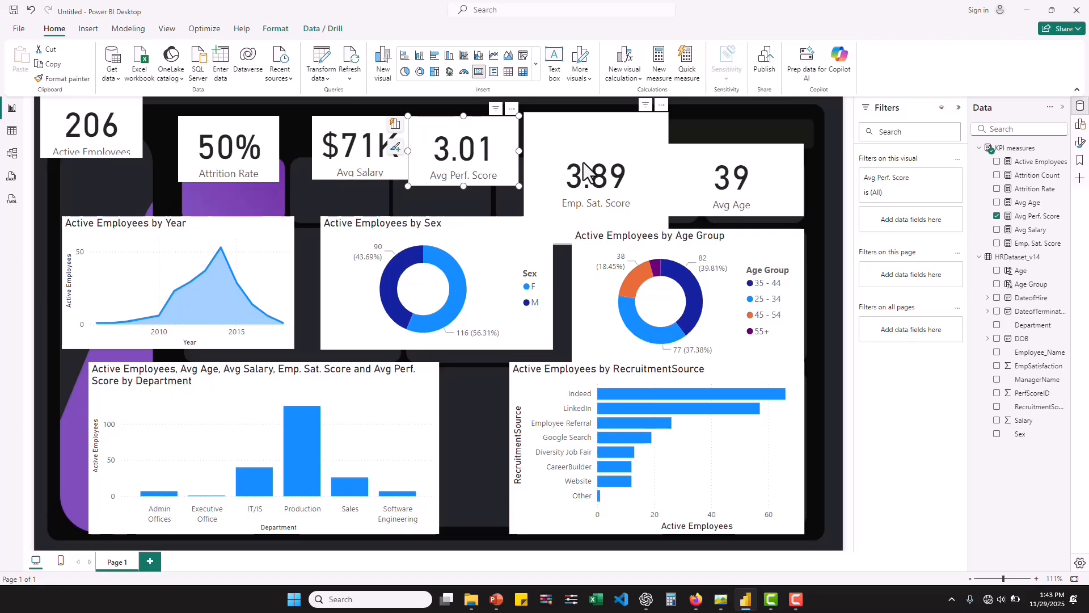
{"action": "left_click", "coordinate": [664, 241]}
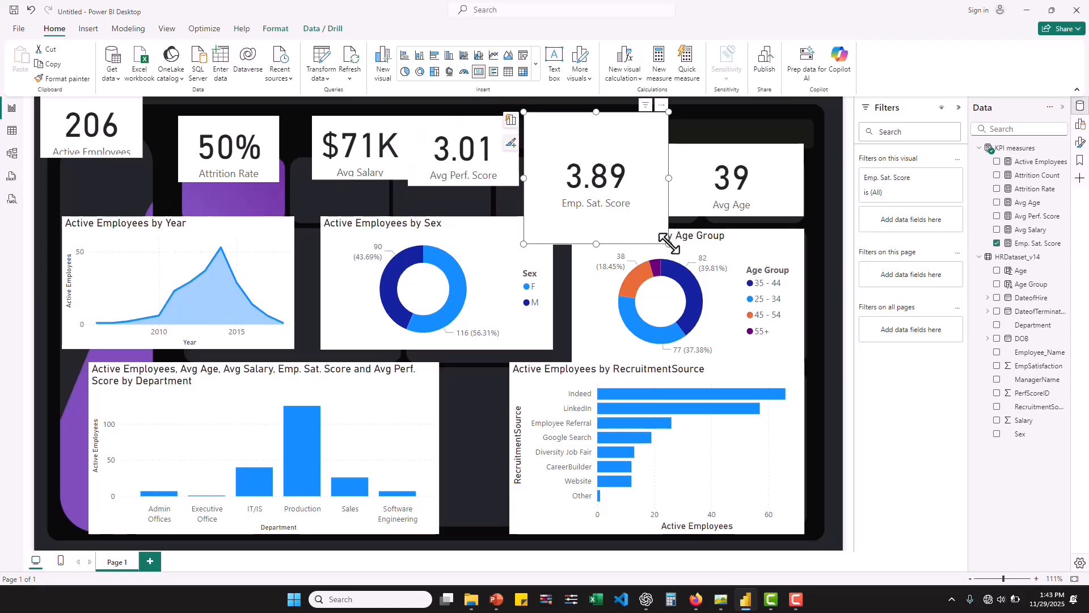
{"action": "left_click_drag", "start_coordinate": [669, 244], "coordinate": [633, 196]}
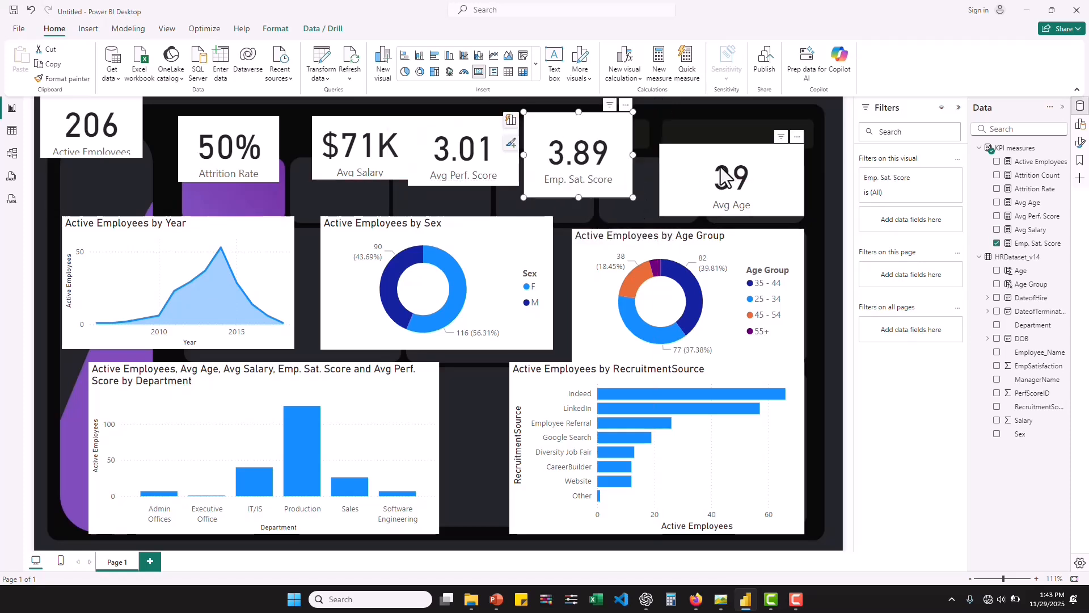
{"action": "left_click", "coordinate": [801, 215]}
{"action": "left_click_drag", "start_coordinate": [784, 198], "coordinate": [781, 205]}
{"action": "mouse_move", "coordinate": [796, 600]}
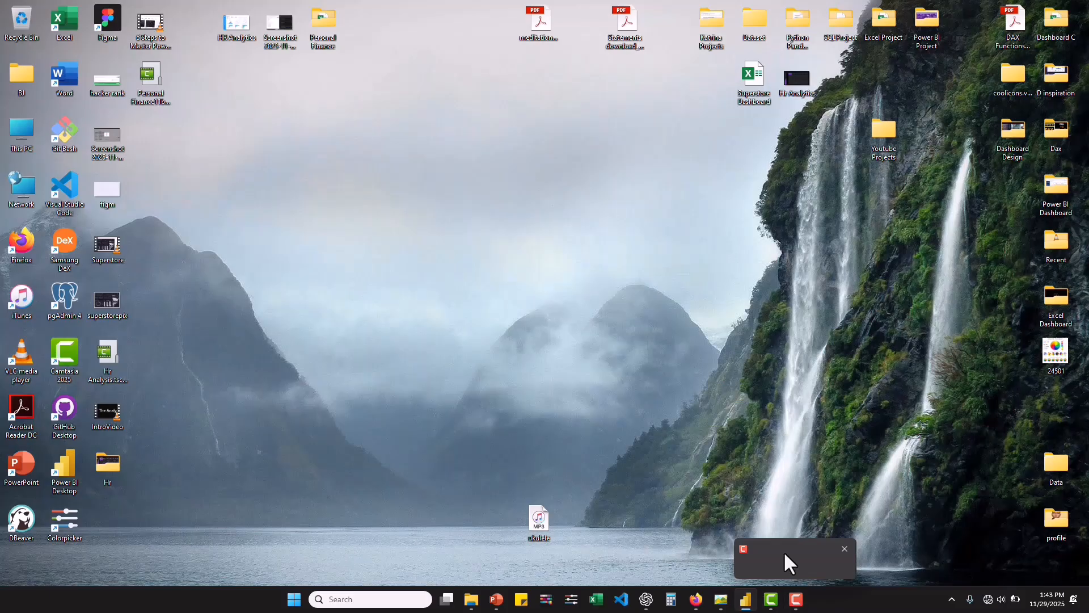
{"action": "left_click", "coordinate": [785, 553]}
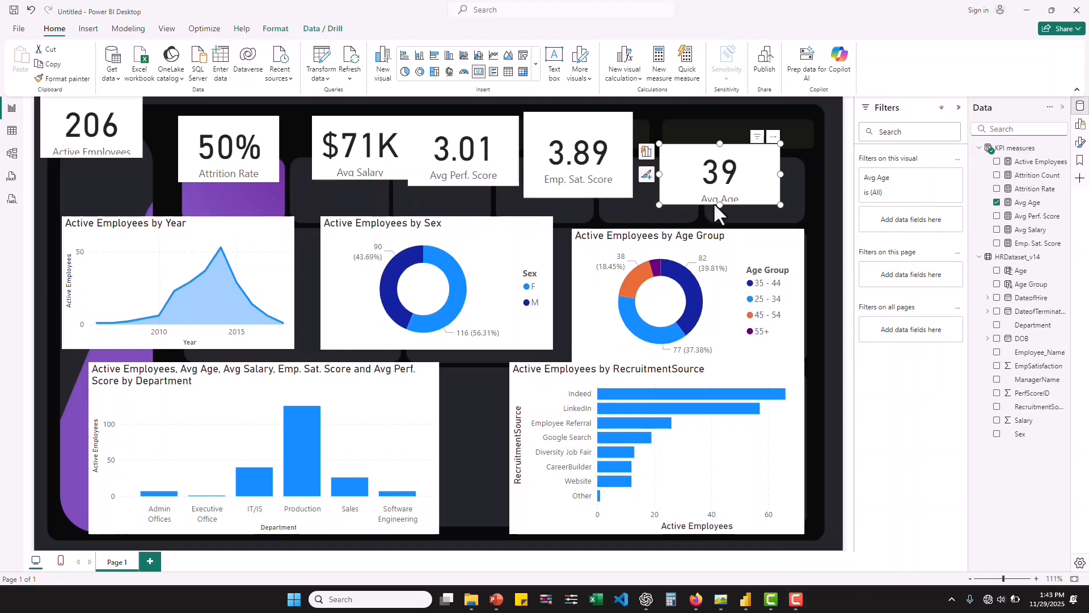
{"action": "left_click_drag", "start_coordinate": [718, 203], "coordinate": [719, 210]}
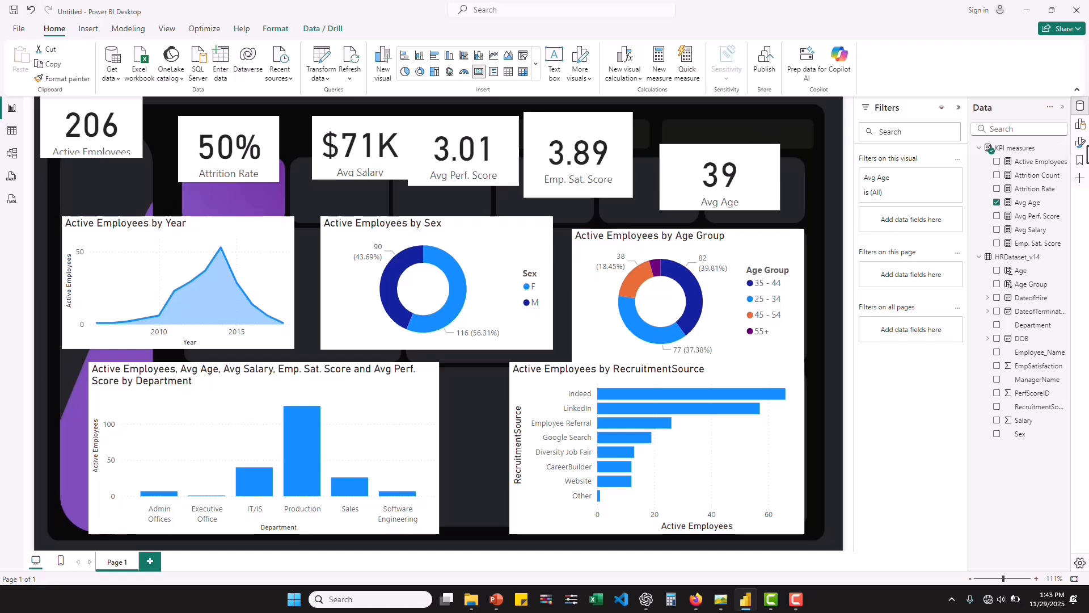
Step: Turn off the category label on the Avg Age, Emp. Sat. Score, Avg Perf. Score and Avg Salary cards
{"action": "left_click", "coordinate": [1081, 143]}
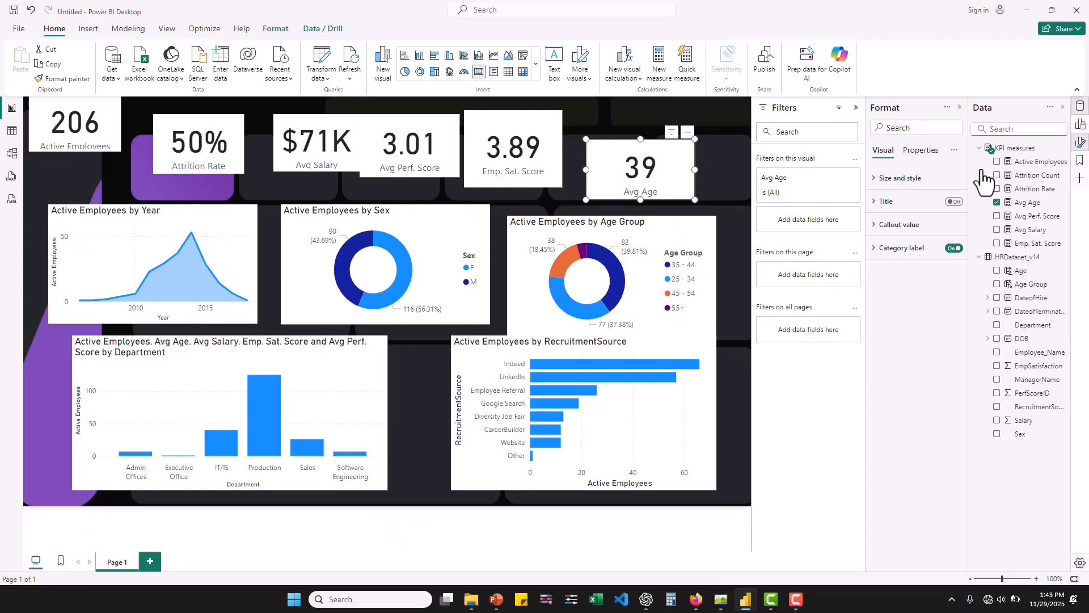
{"action": "left_click", "coordinate": [954, 248]}
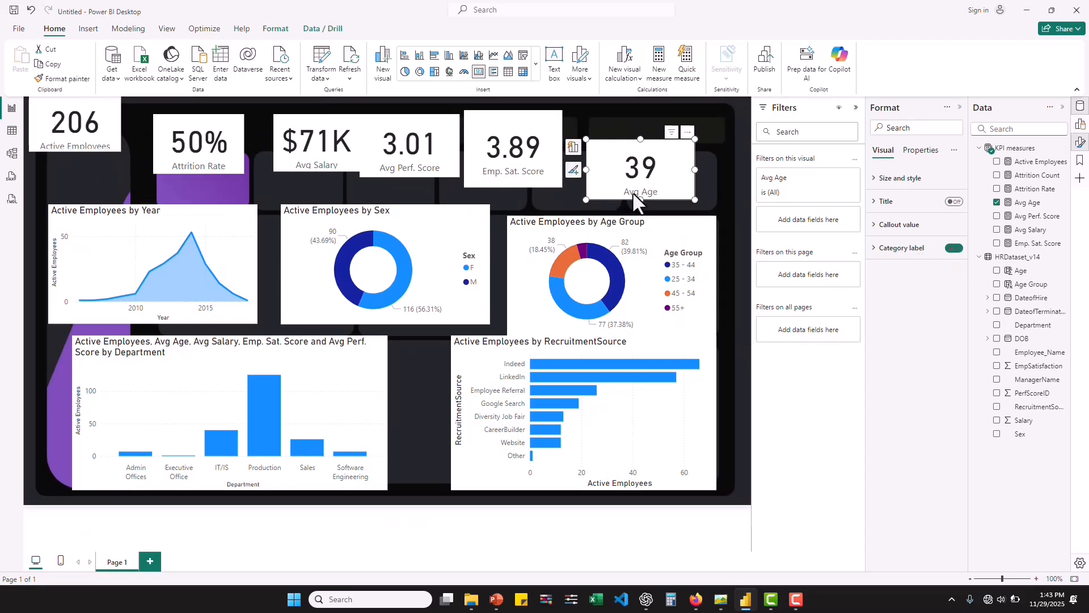
{"action": "left_click", "coordinate": [542, 174]}
{"action": "left_click", "coordinate": [954, 248]}
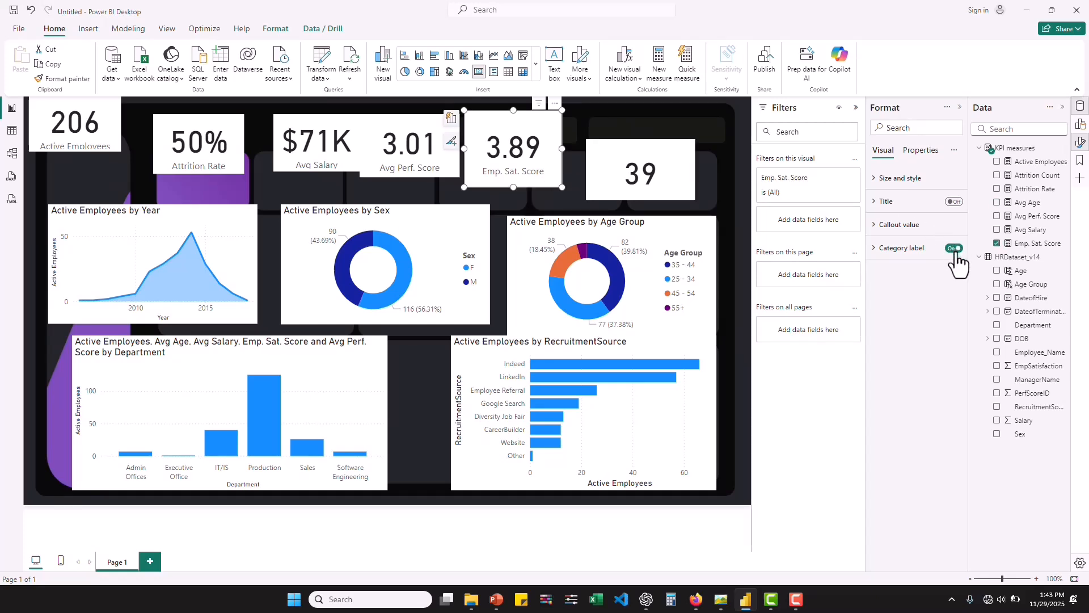
{"action": "left_click", "coordinate": [955, 250]}
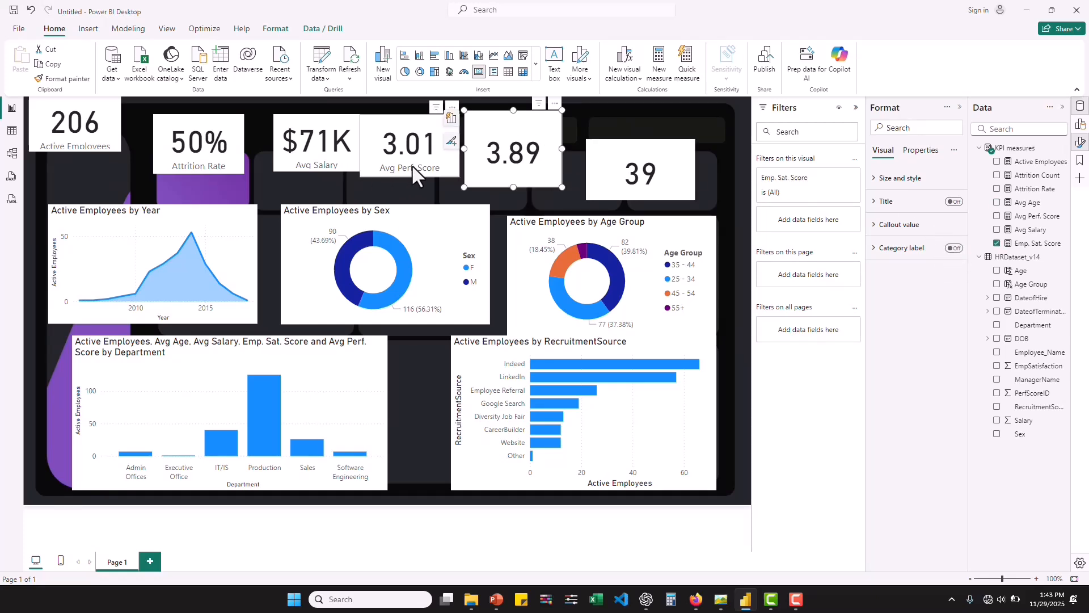
{"action": "left_click", "coordinate": [956, 250]}
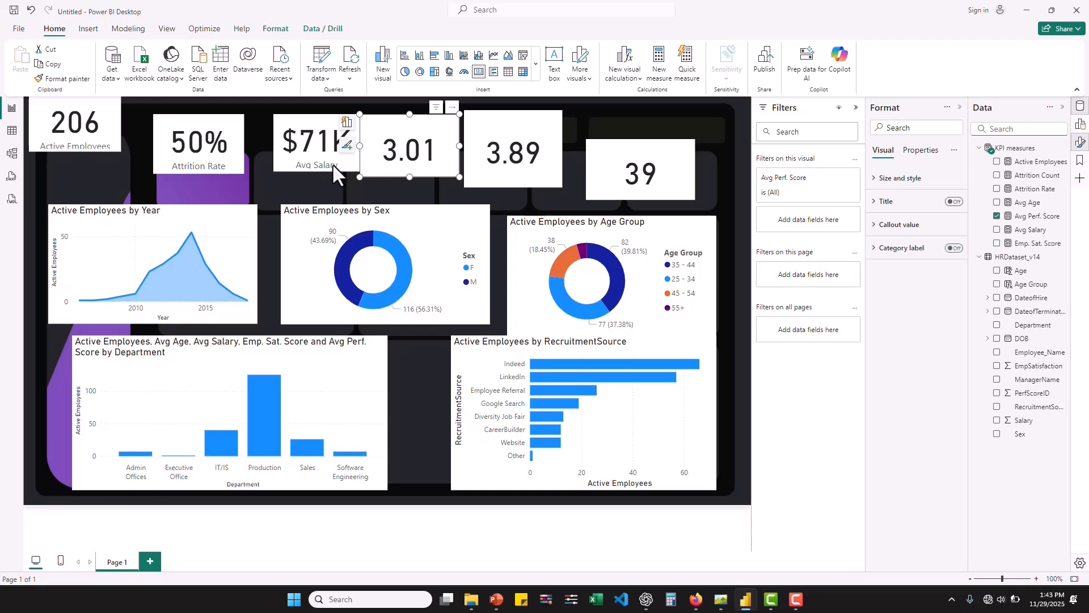
{"action": "left_click", "coordinate": [333, 165]}
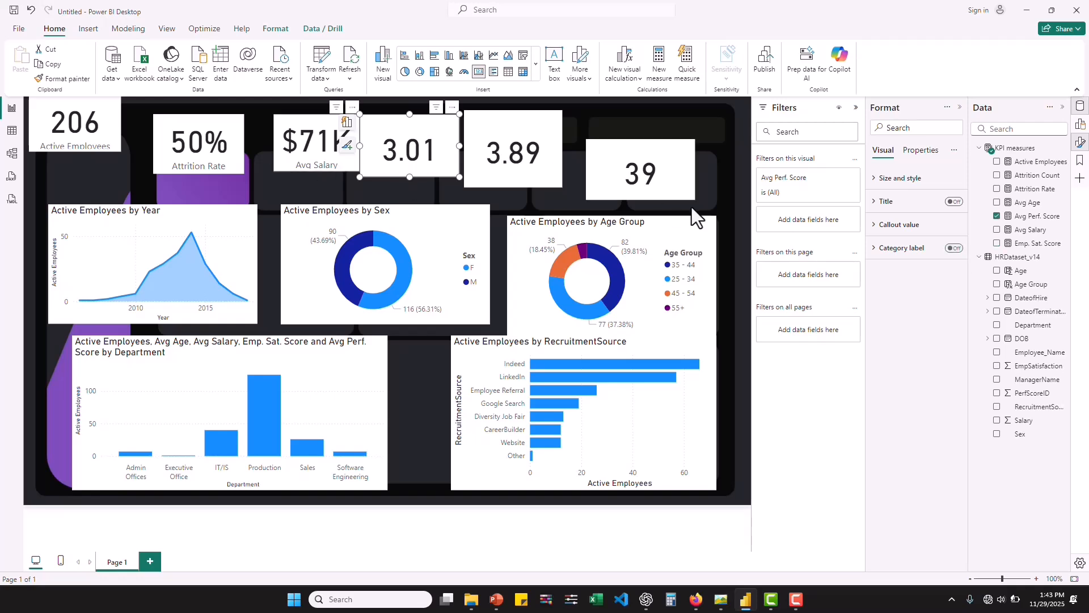
{"action": "left_click", "coordinate": [954, 249]}
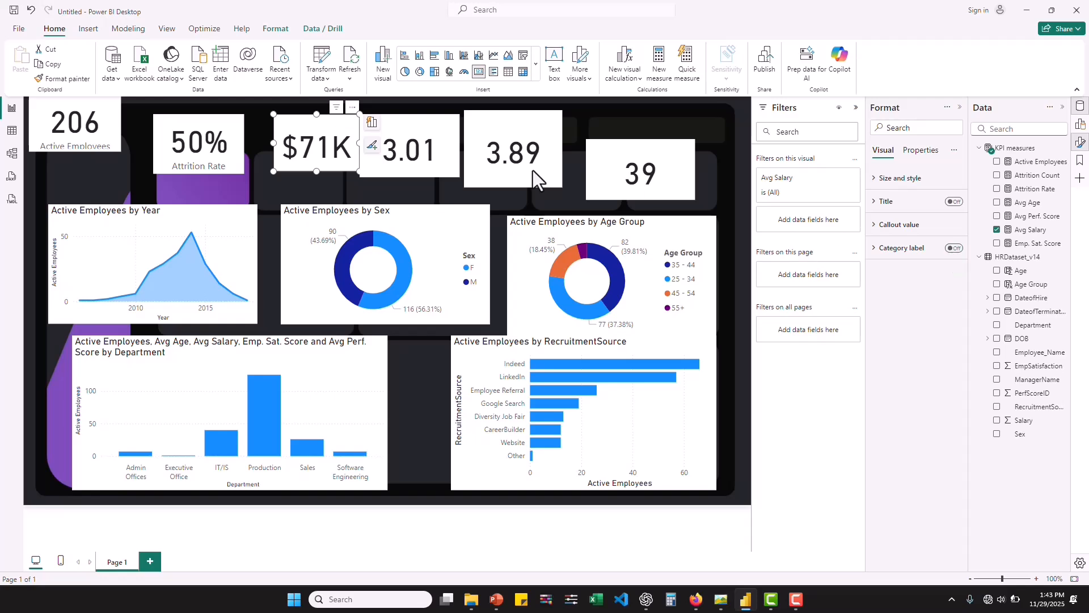
Step: Check the card style in the Hr dashboard pix.jpg reference, and turn off the category label on the Attrition Rate and Active Employees cards
{"action": "left_click", "coordinate": [195, 163]}
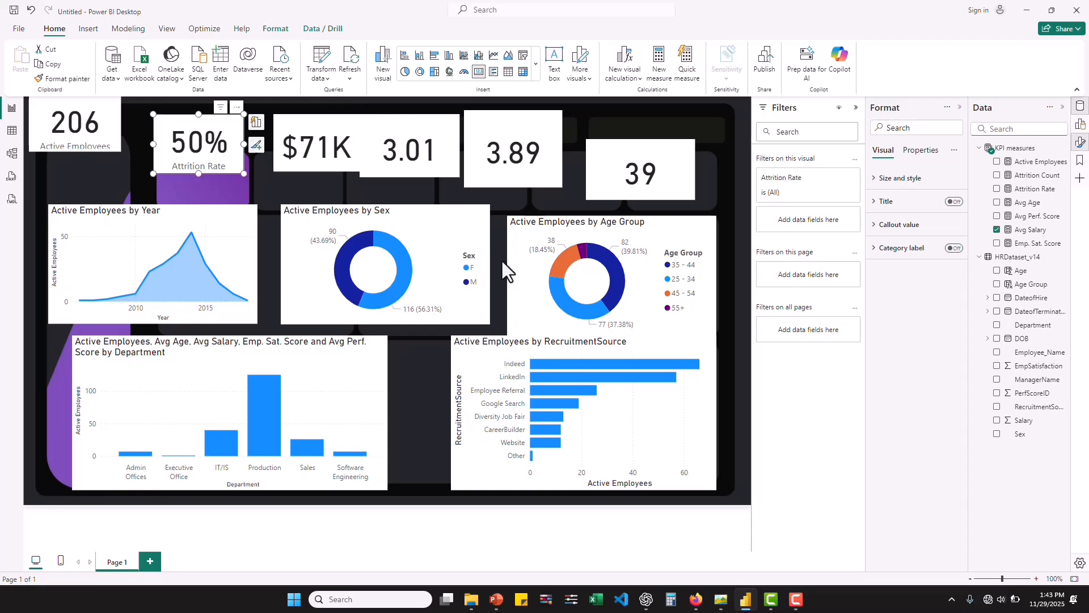
{"action": "mouse_move", "coordinate": [740, 603]}
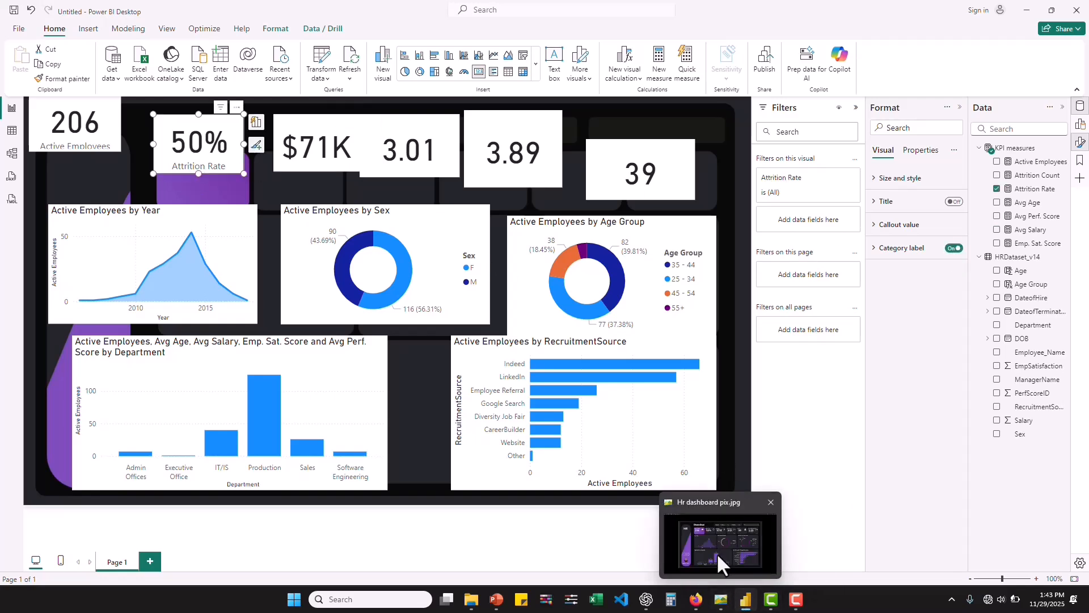
{"action": "left_click", "coordinate": [720, 562]}
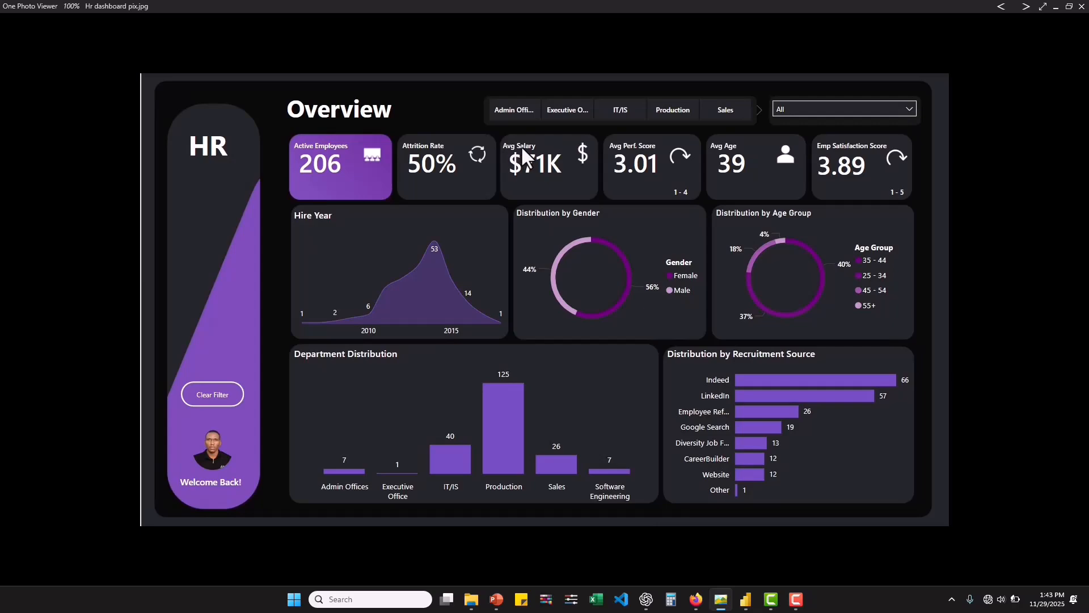
{"action": "left_click", "coordinate": [1057, 7]}
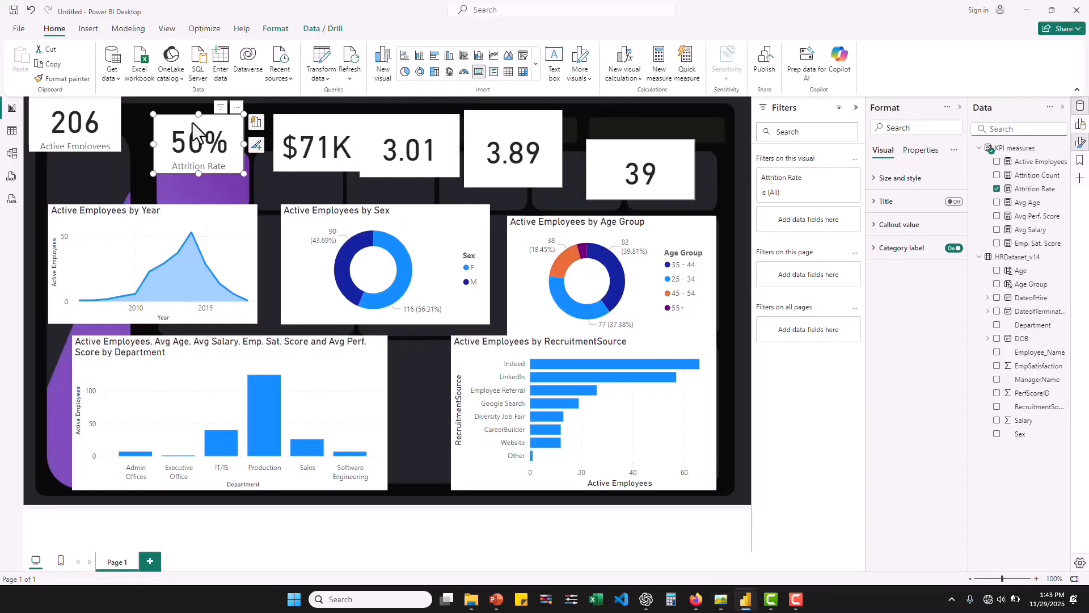
{"action": "left_click", "coordinate": [955, 249]}
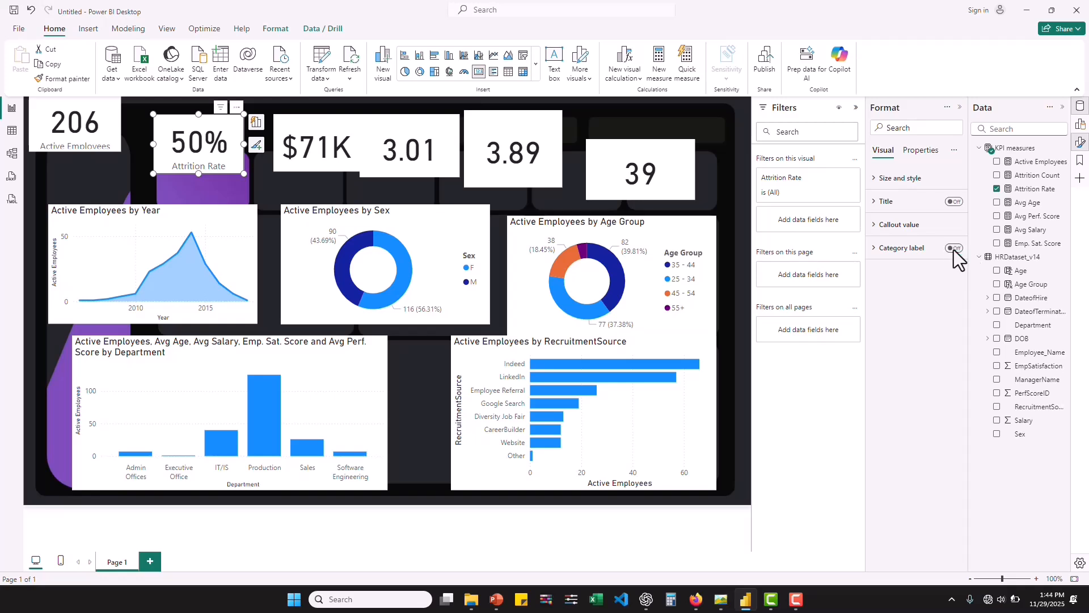
{"action": "left_click", "coordinate": [119, 122]}
{"action": "left_click", "coordinate": [955, 249]}
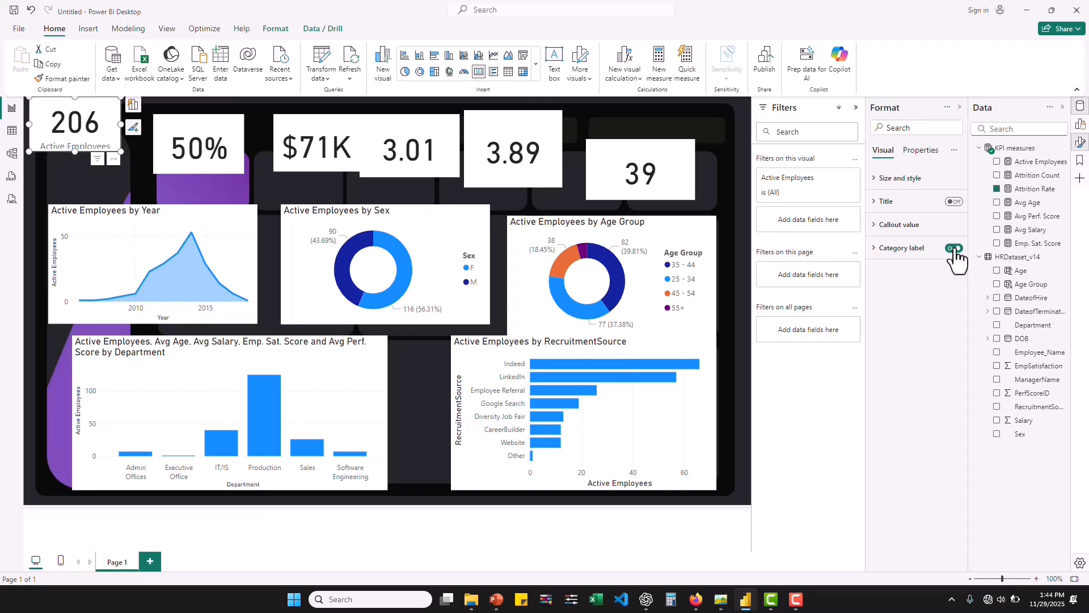
{"action": "left_click", "coordinate": [955, 248]}
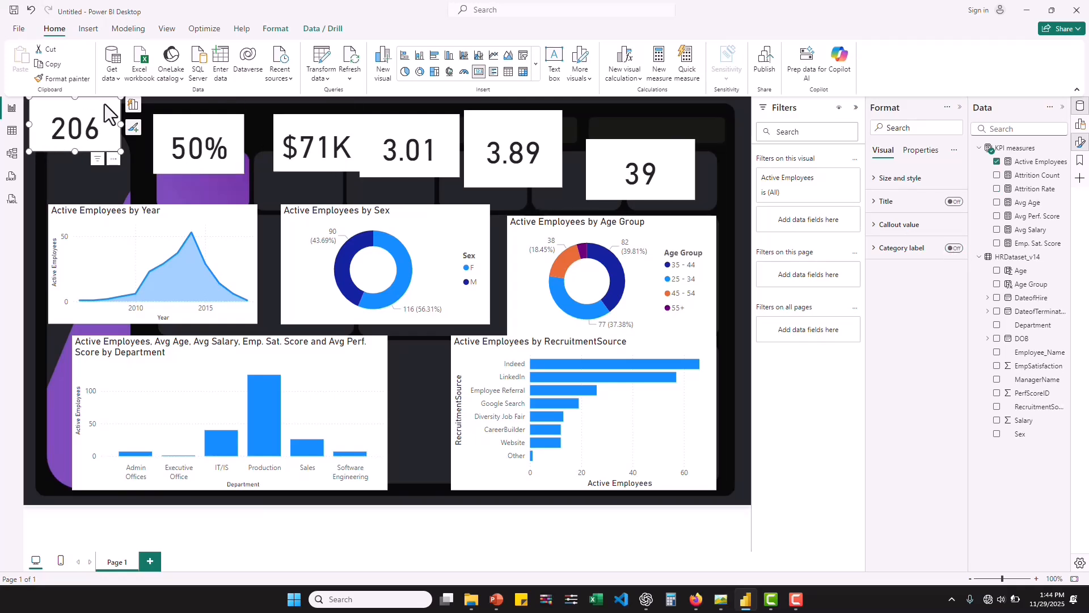
Step: Select all six KPI cards together and turn off their background
{"action": "left_click", "coordinate": [318, 118], "text": "ctrl"}
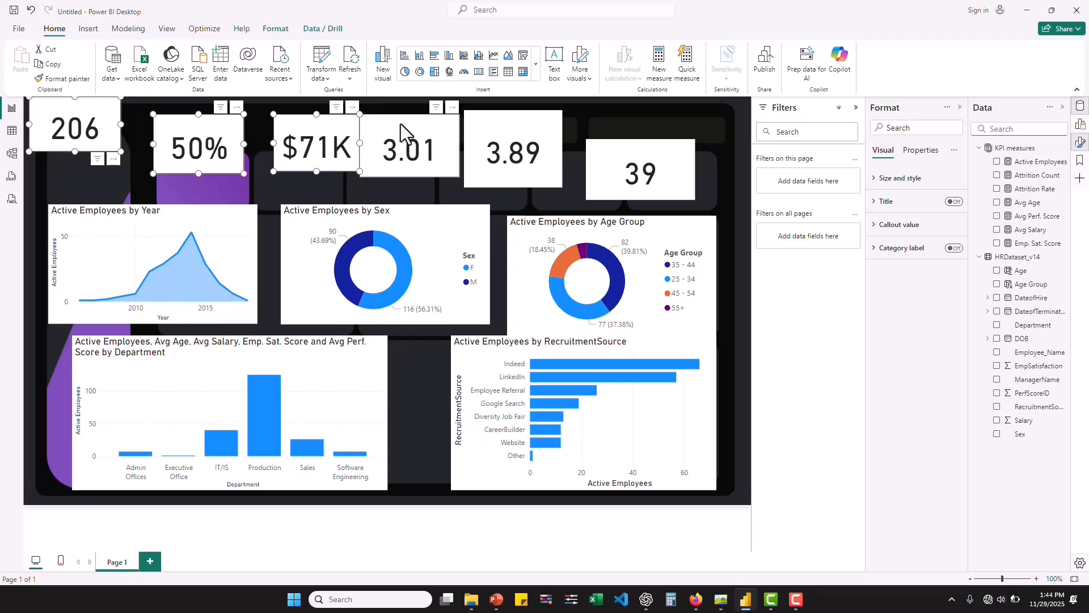
{"action": "left_click", "coordinate": [401, 124], "text": "ctrl"}
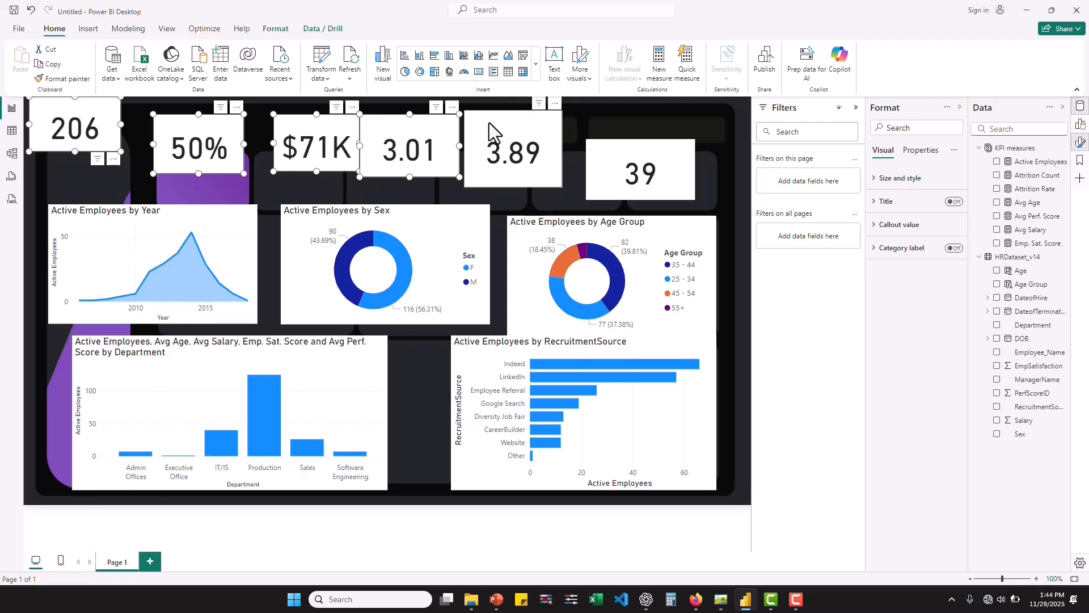
{"action": "left_click", "coordinate": [532, 122], "text": "ctrl"}
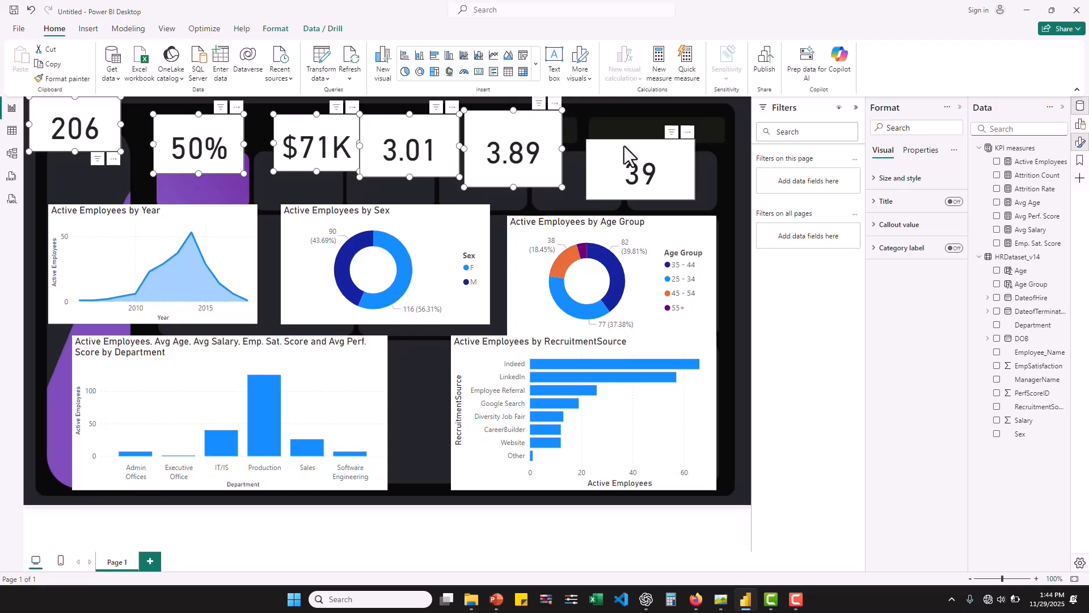
{"action": "left_click", "coordinate": [650, 145], "text": "ctrl"}
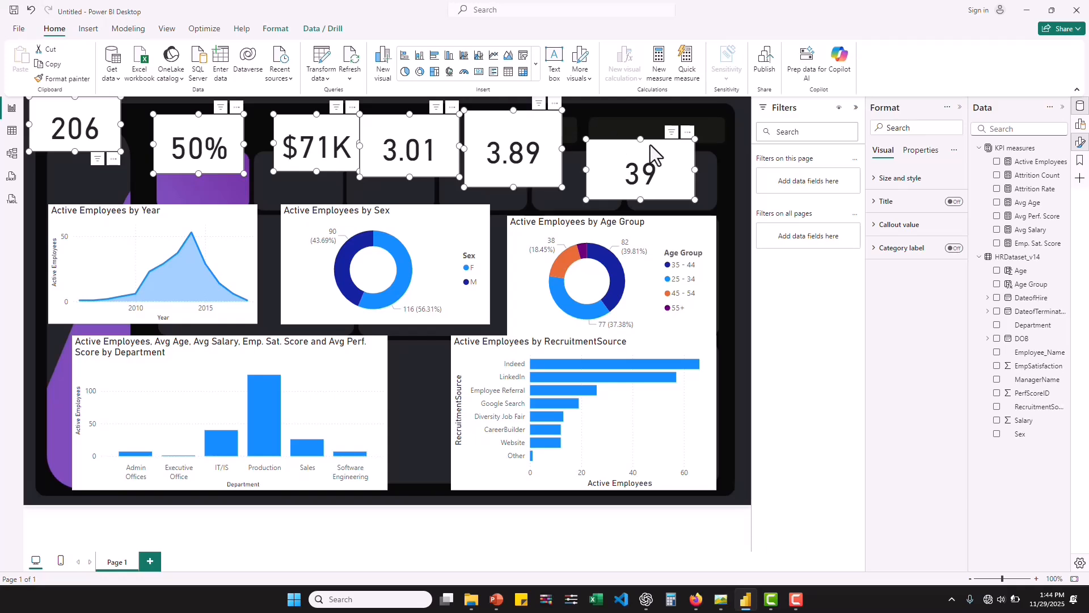
{"action": "left_click", "coordinate": [877, 179]}
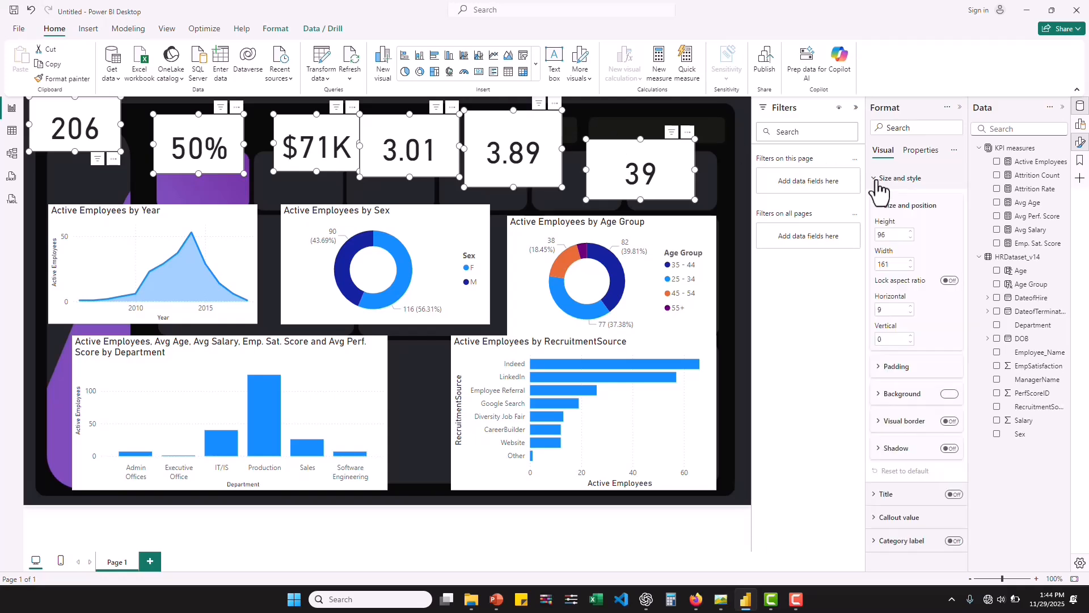
{"action": "left_click", "coordinate": [950, 395]}
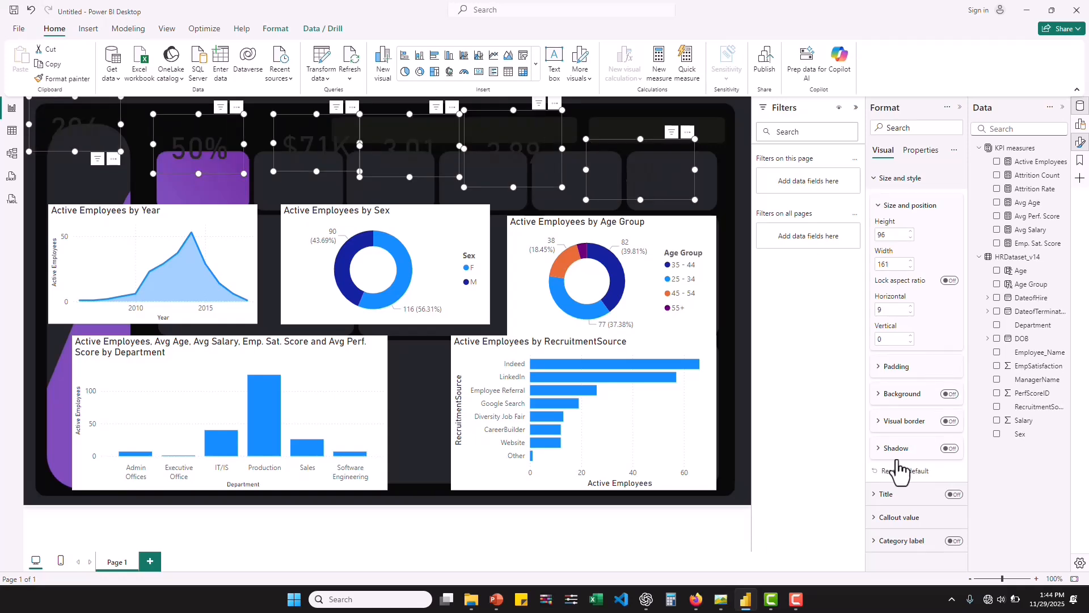
Step: Set the callout value color of the six selected KPI cards to white
{"action": "left_click", "coordinate": [879, 518]}
{"action": "scroll", "coordinate": [879, 525], "scroll_direction": "down", "scroll_amount": 5}
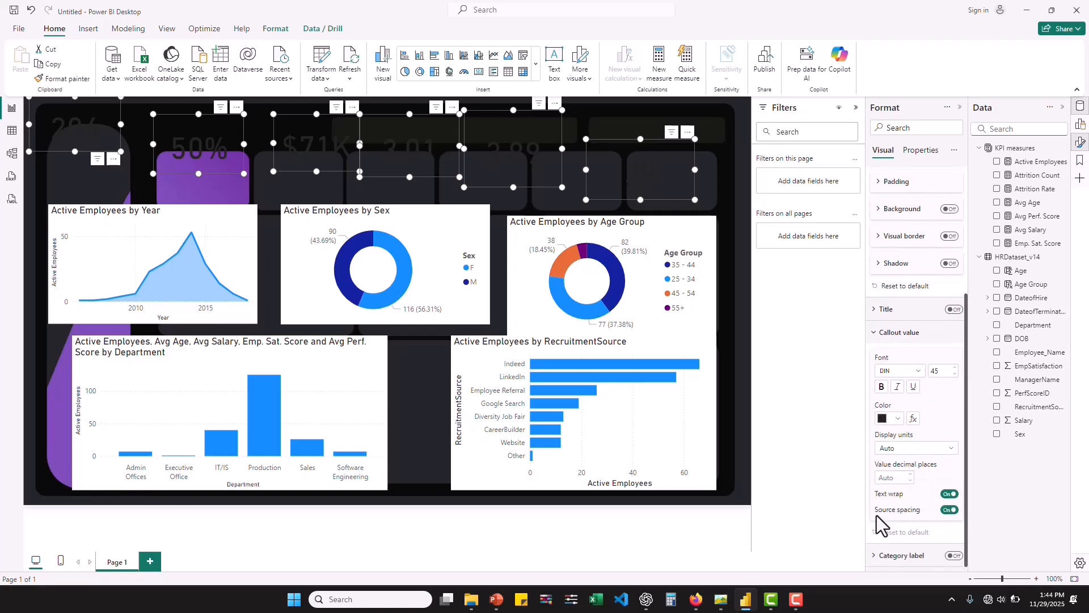
{"action": "left_click", "coordinate": [898, 421]}
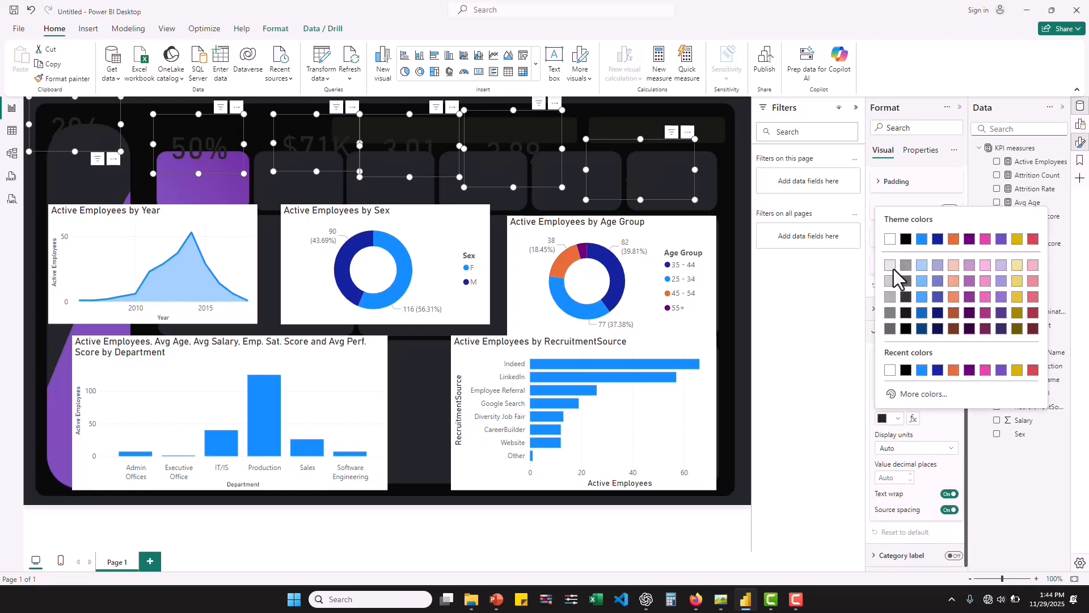
{"action": "left_click", "coordinate": [891, 240]}
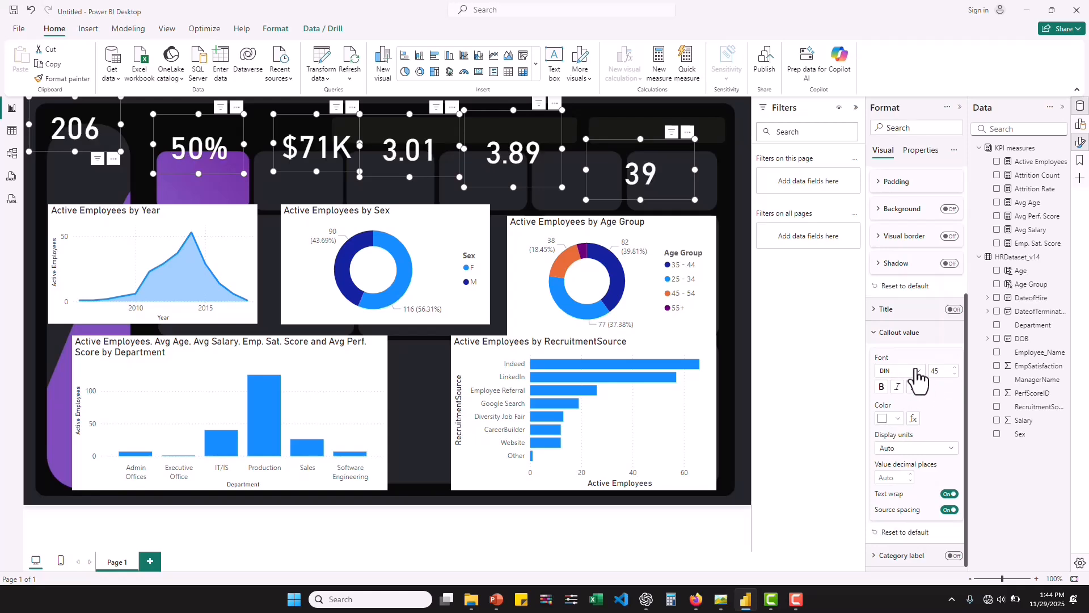
Step: Set the callout value font of the six selected KPI cards to Segoe UI Semibold, size 35
{"action": "left_click", "coordinate": [919, 372]}
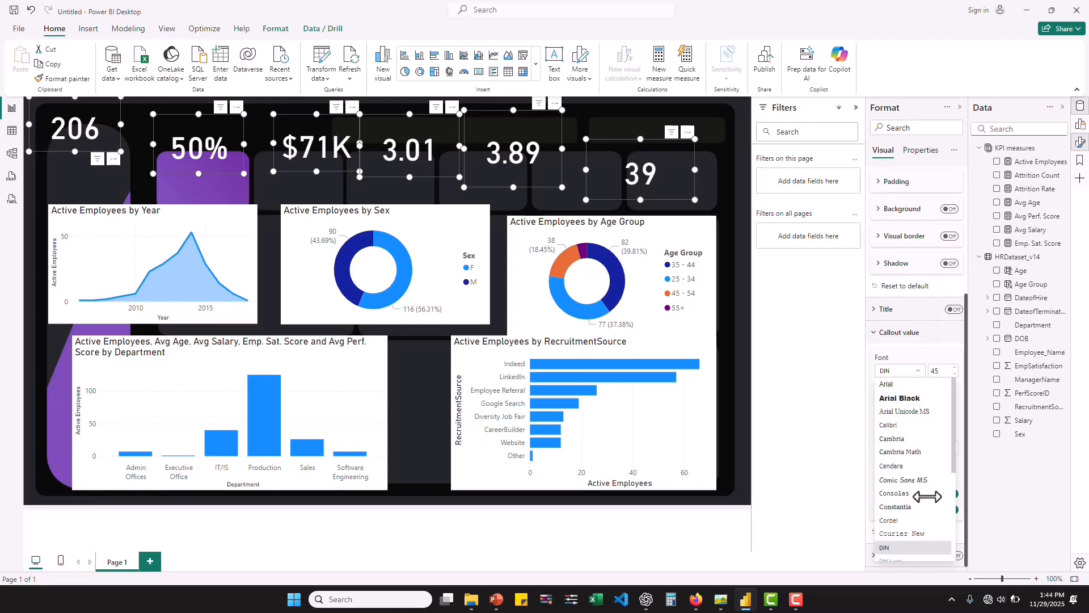
{"action": "scroll", "coordinate": [928, 503], "scroll_direction": "down", "scroll_amount": 3}
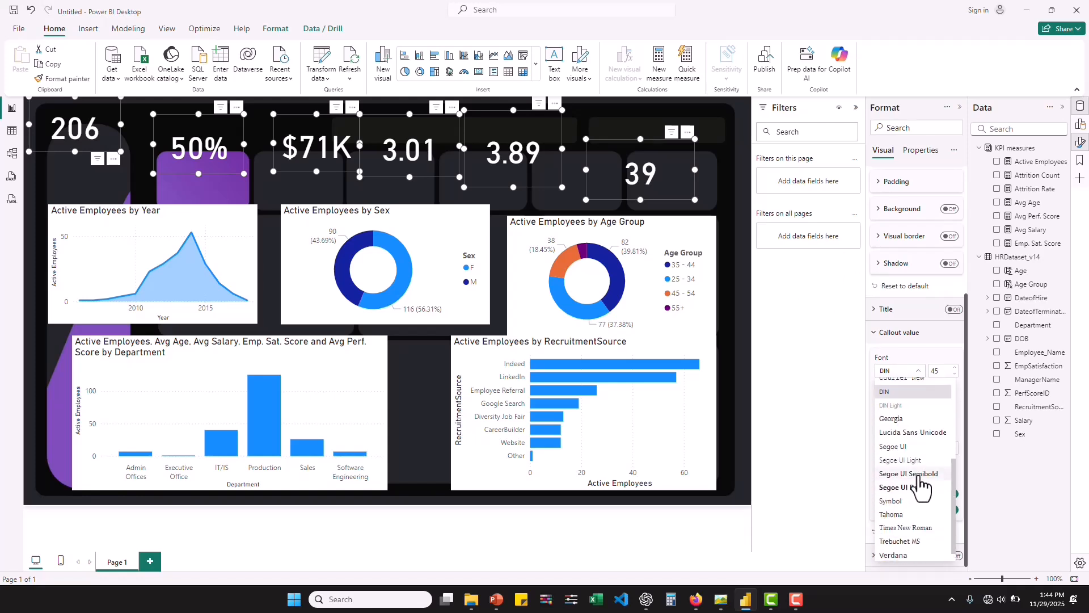
{"action": "left_click", "coordinate": [918, 475]}
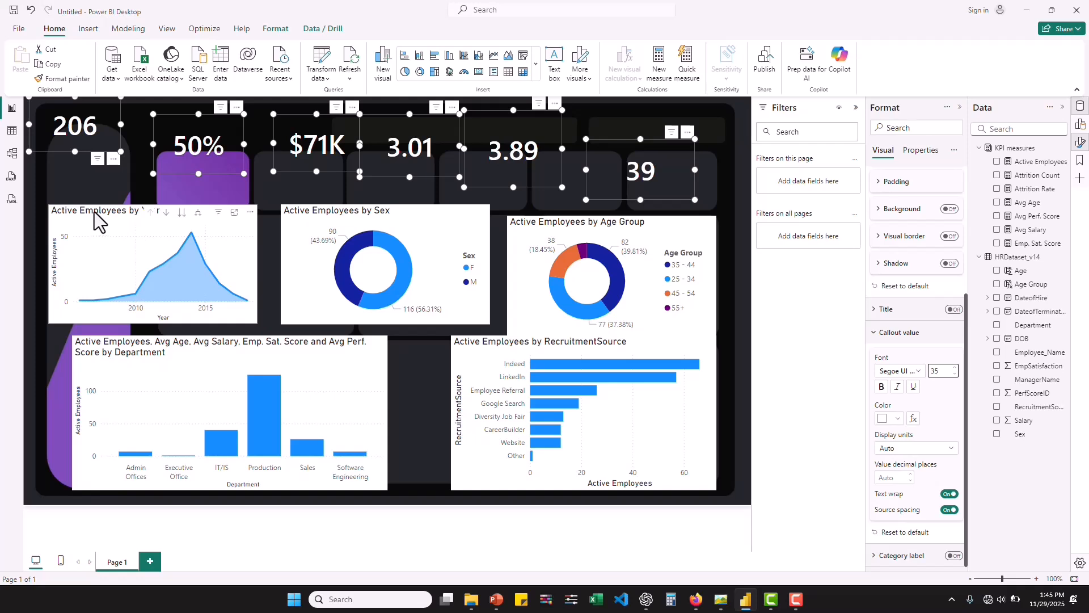
Step: Select all five active-employee charts together and turn off their background
{"action": "left_click", "coordinate": [61, 210]}
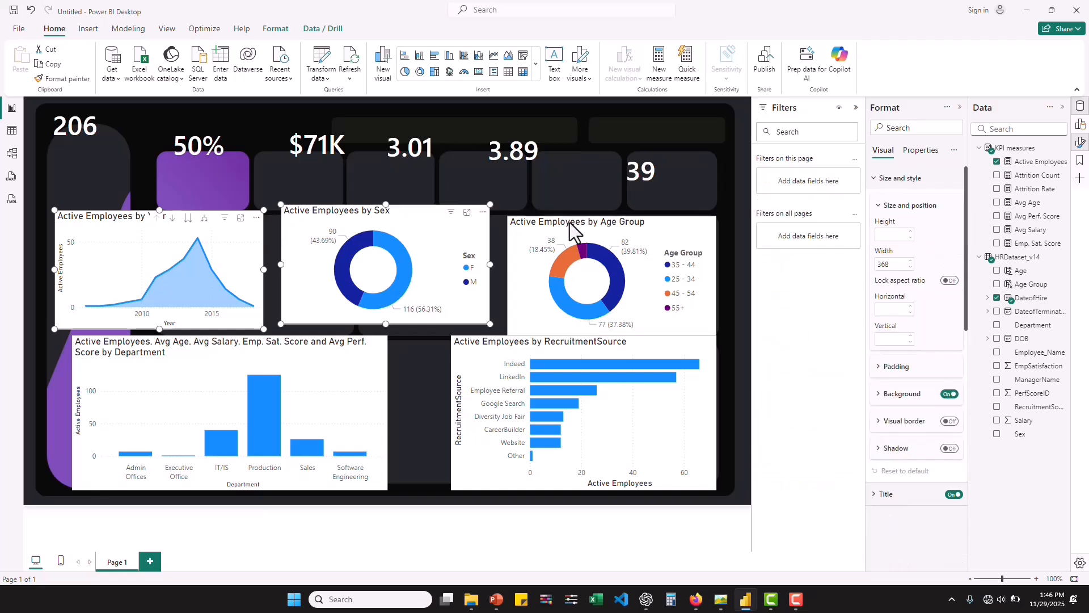
{"action": "left_click", "coordinate": [476, 351], "text": "ctrl"}
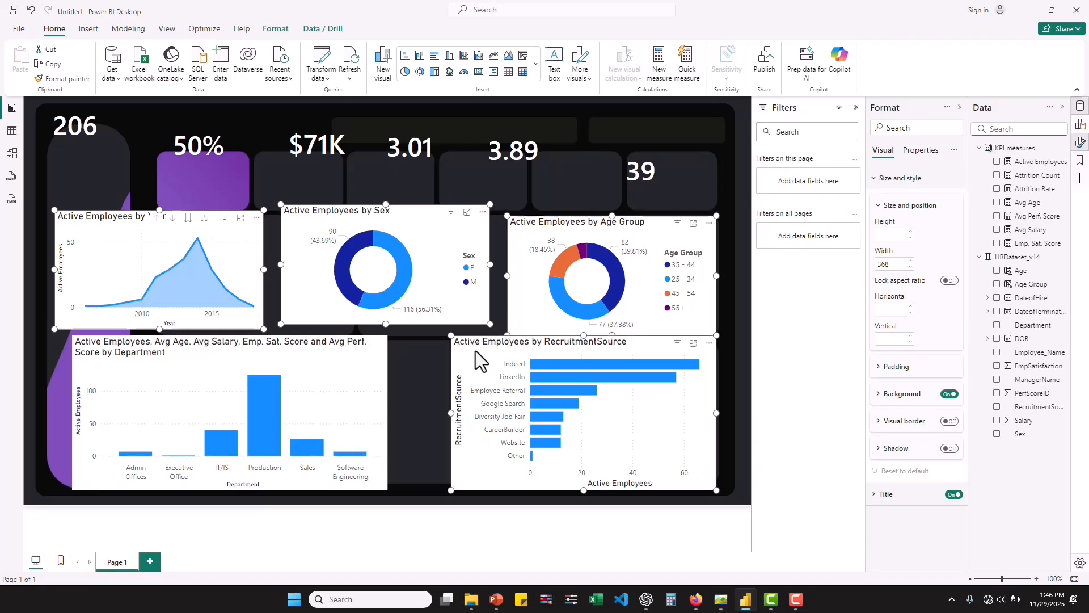
{"action": "left_click", "coordinate": [318, 375], "text": "ctrl"}
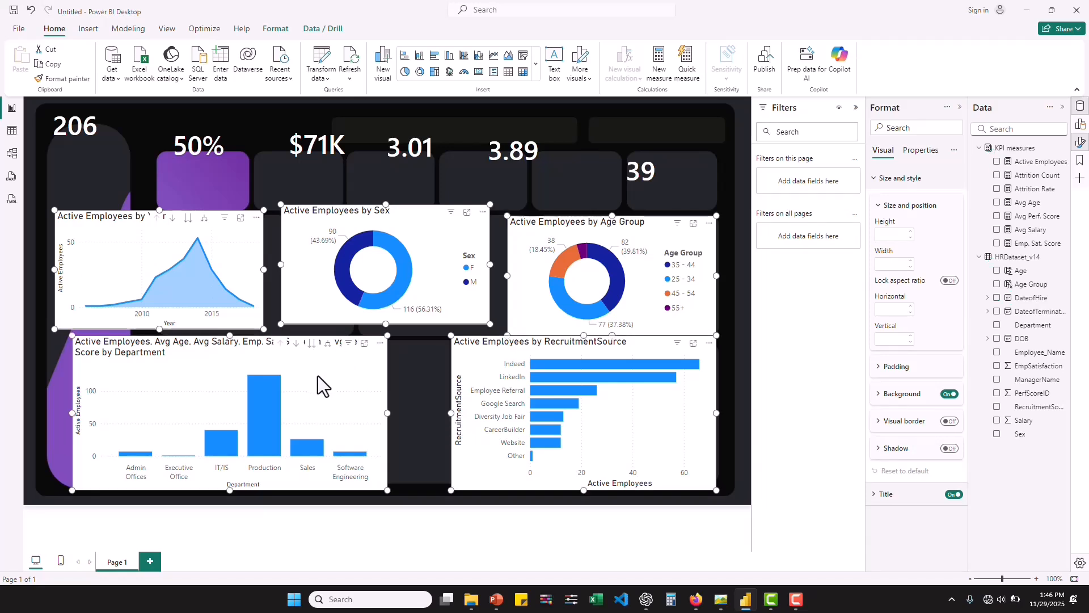
{"action": "left_click", "coordinate": [948, 395]}
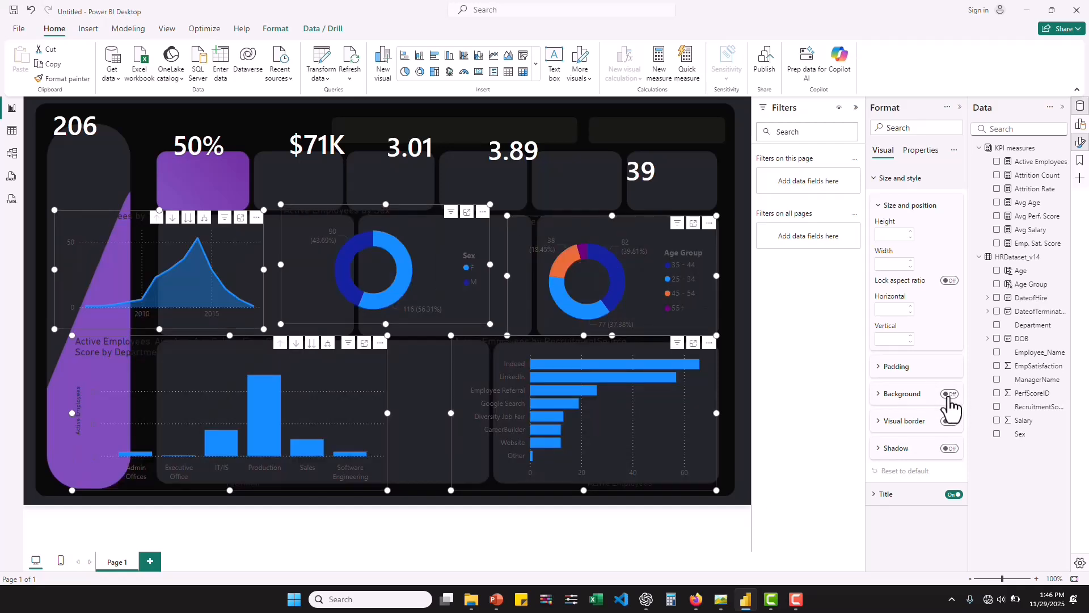
Step: Set the titles of the five selected charts to white text in the Segoe UI Semibold font
{"action": "left_click", "coordinate": [922, 502]}
{"action": "scroll", "coordinate": [924, 499], "scroll_direction": "down", "scroll_amount": 4}
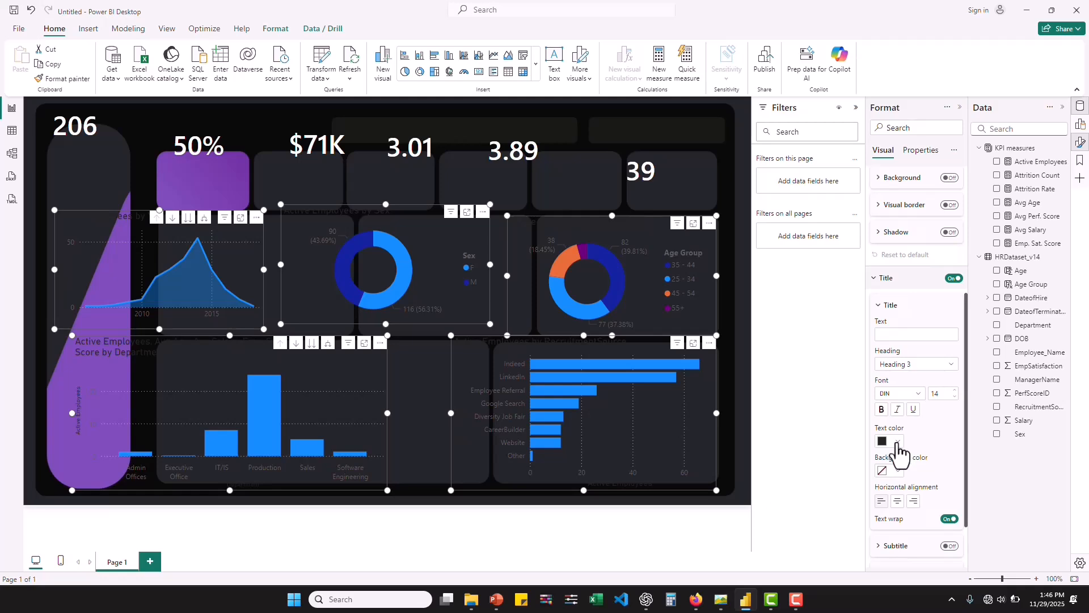
{"action": "left_click", "coordinate": [898, 442]}
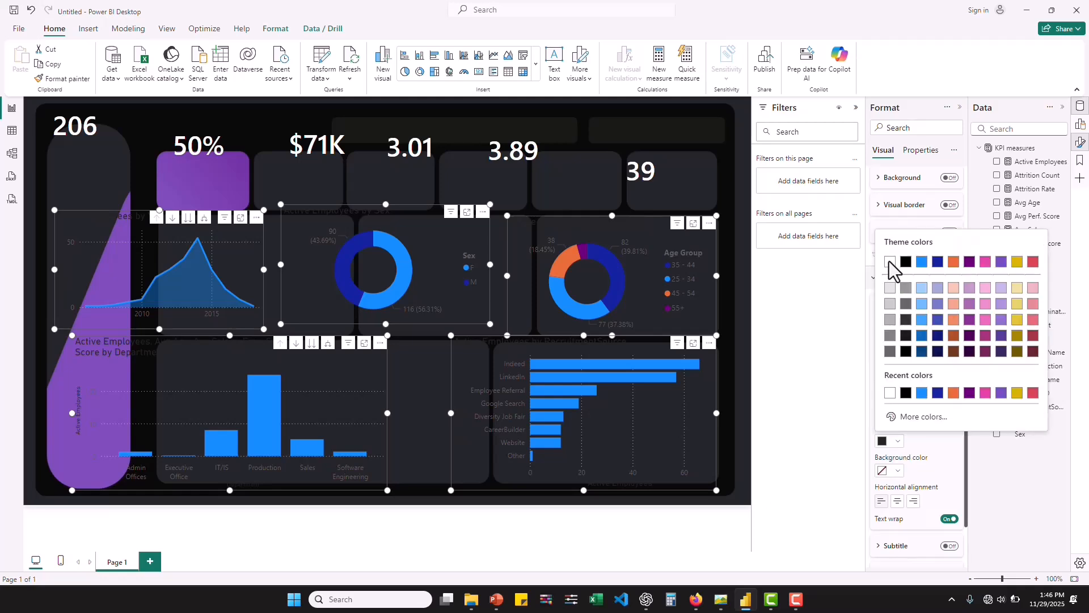
{"action": "left_click", "coordinate": [889, 262]}
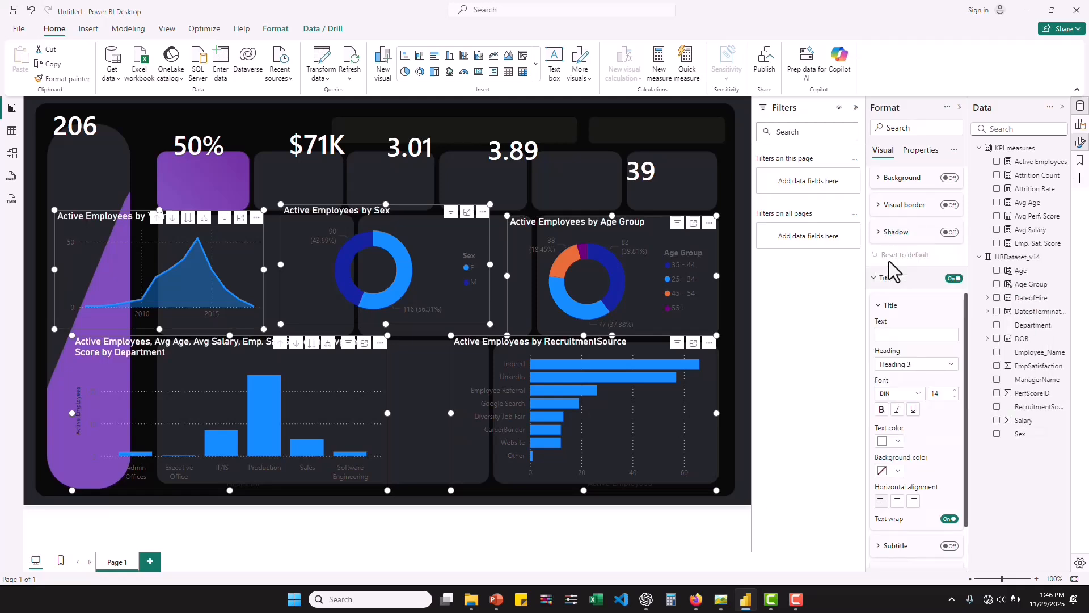
{"action": "left_click", "coordinate": [918, 394]}
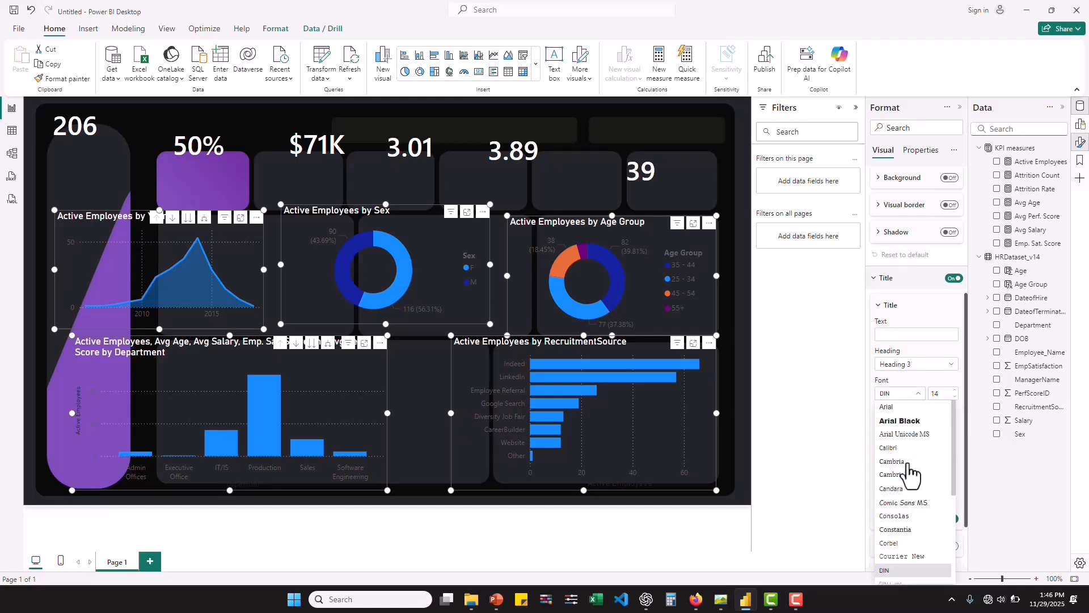
{"action": "scroll", "coordinate": [908, 470], "scroll_direction": "down", "scroll_amount": 3}
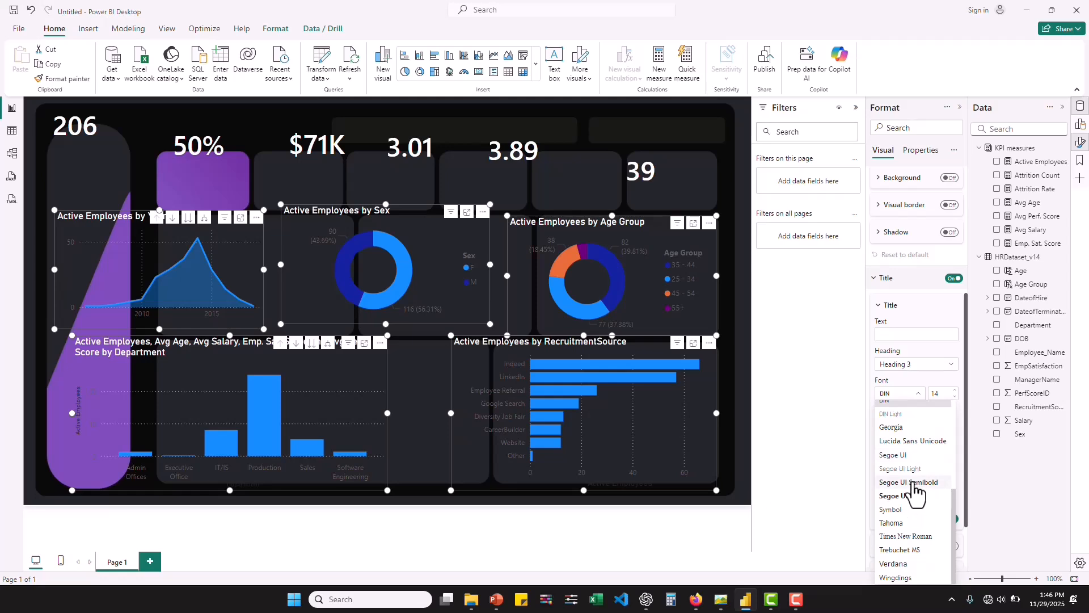
{"action": "left_click", "coordinate": [913, 483]}
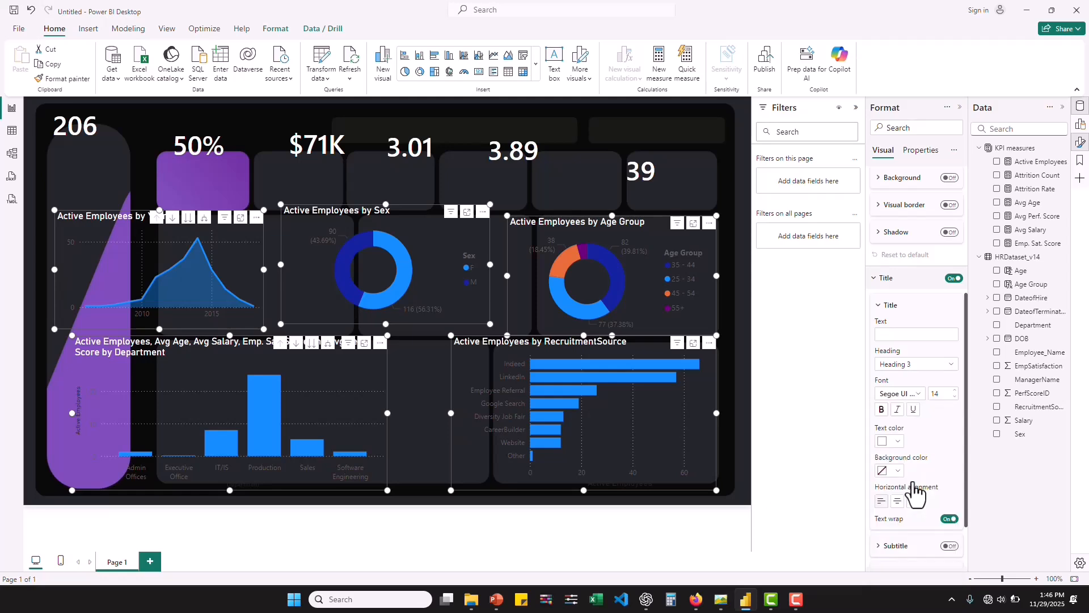
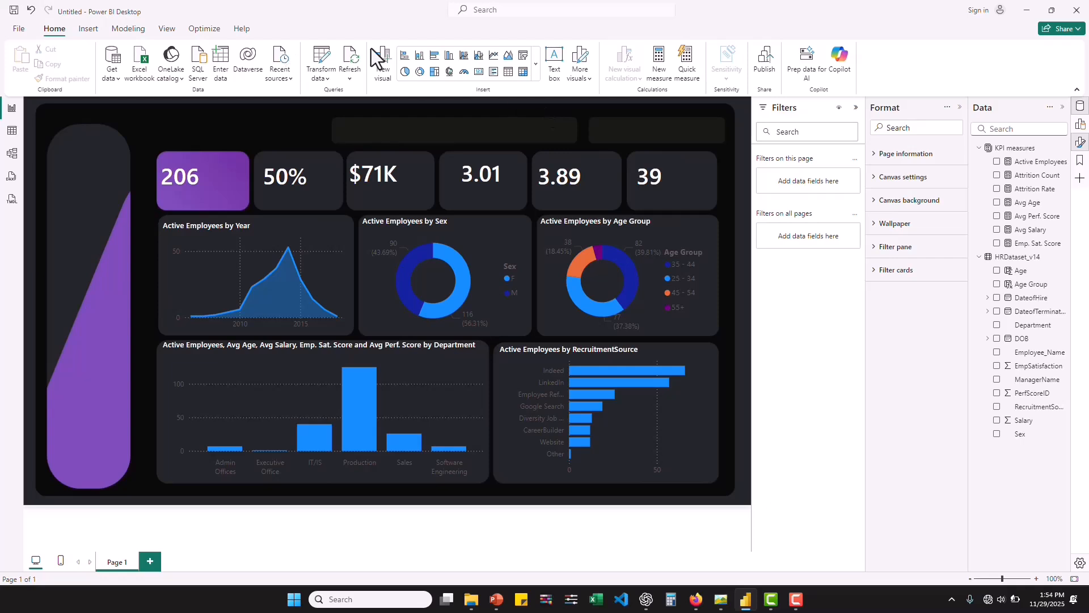
Step: Insert a text box, move it over the first KPI card and turn off its background
{"action": "left_click", "coordinate": [555, 63]}
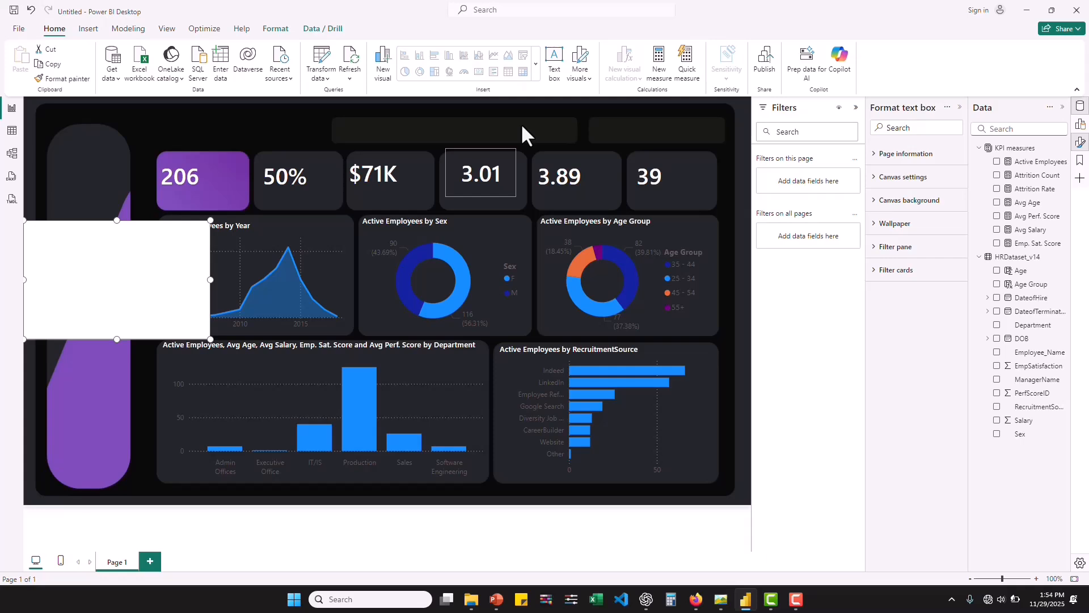
{"action": "left_click_drag", "start_coordinate": [130, 338], "coordinate": [210, 277]}
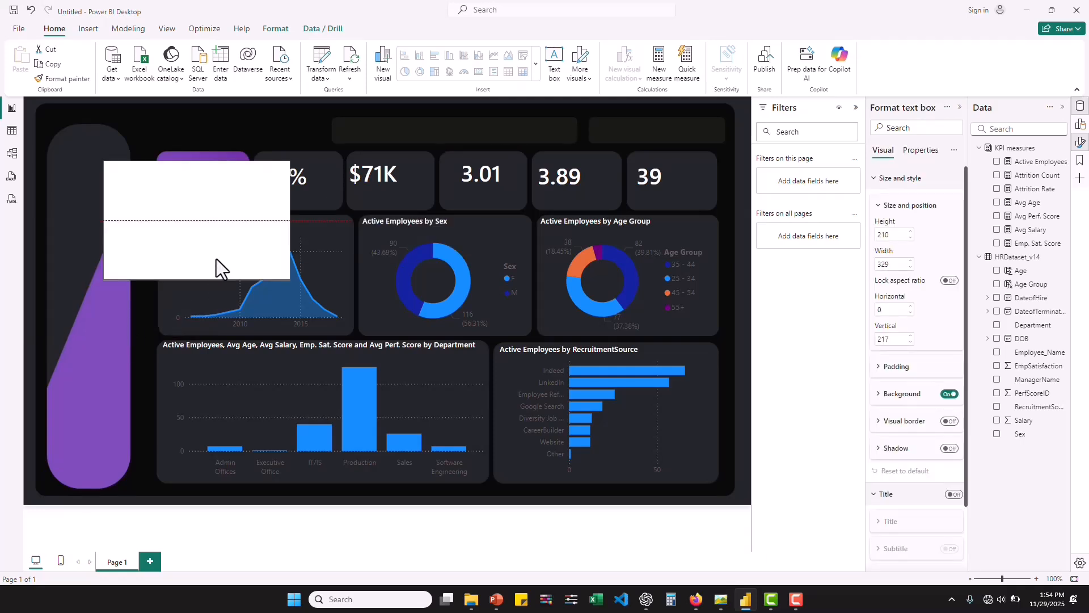
{"action": "left_click", "coordinate": [949, 393]}
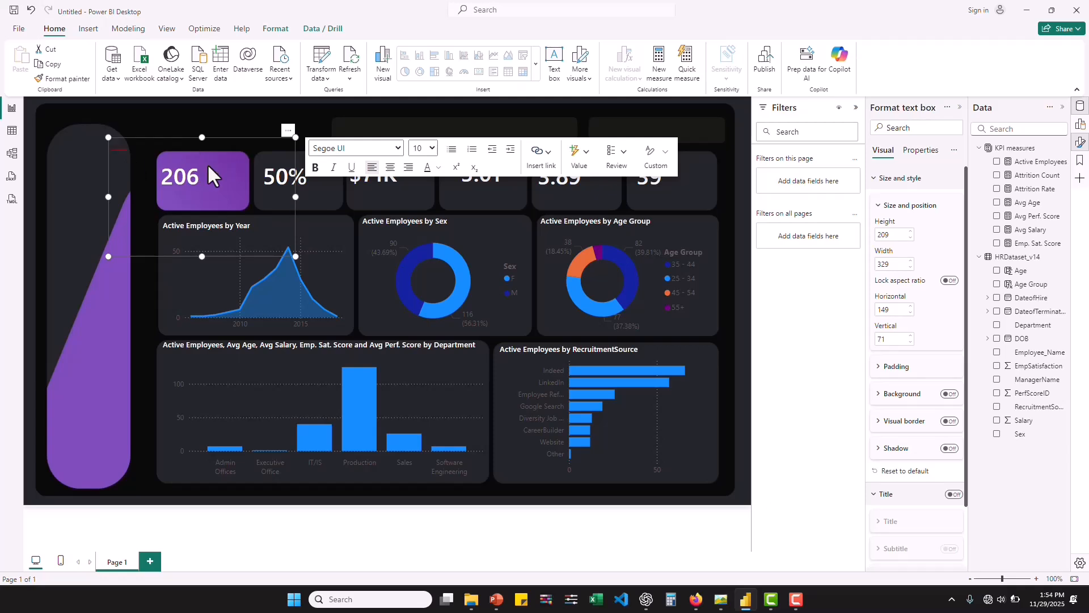
Step: Make the text box's font color white and enter the text "Active Employees"
{"action": "key", "text": "ctrl+a"}
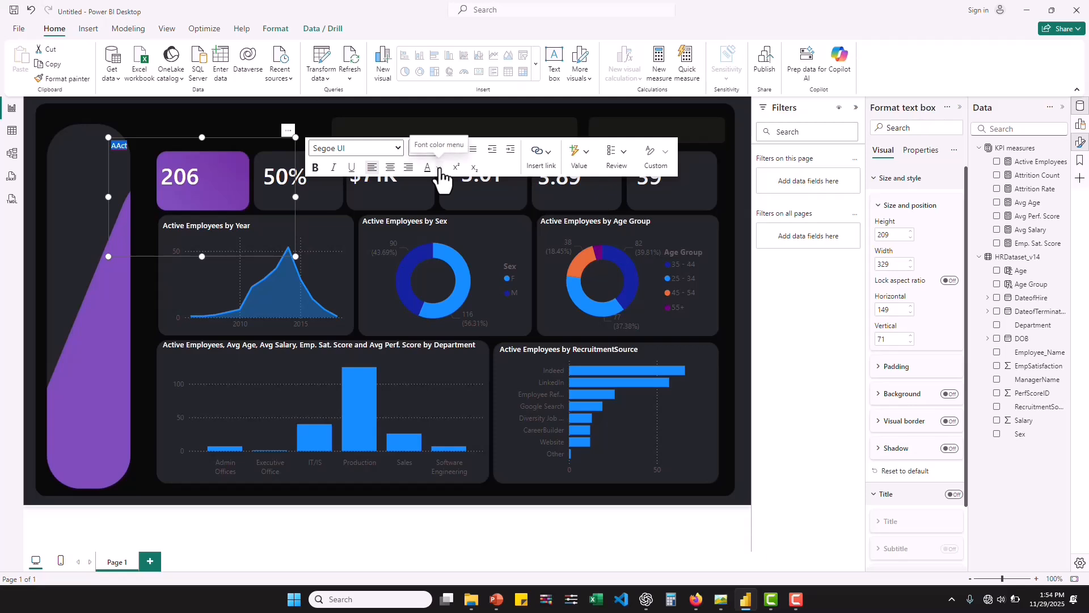
{"action": "left_click", "coordinate": [440, 168]}
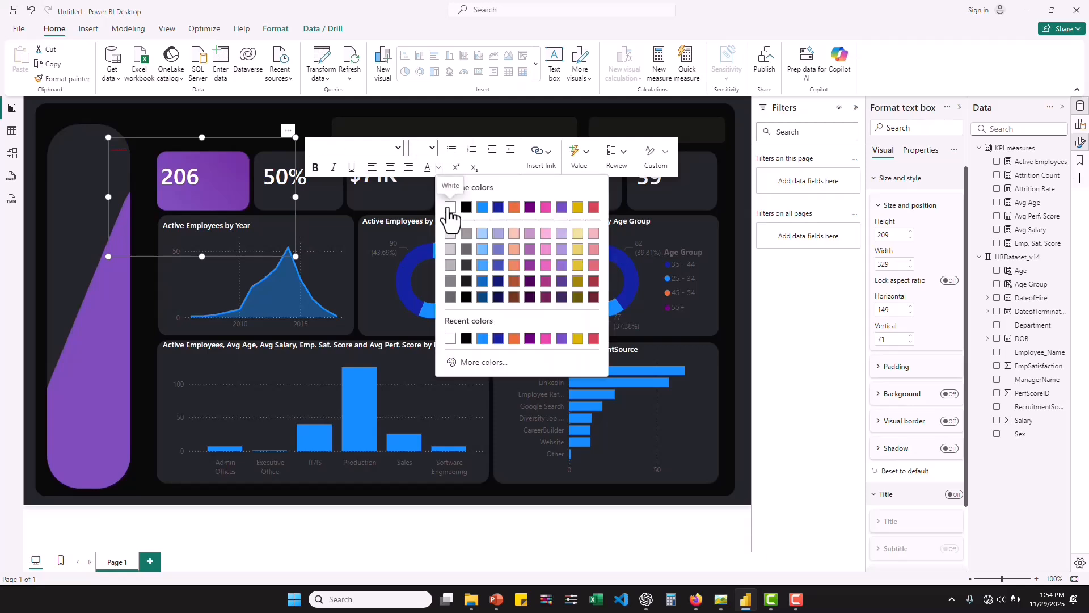
{"action": "left_click", "coordinate": [451, 207]}
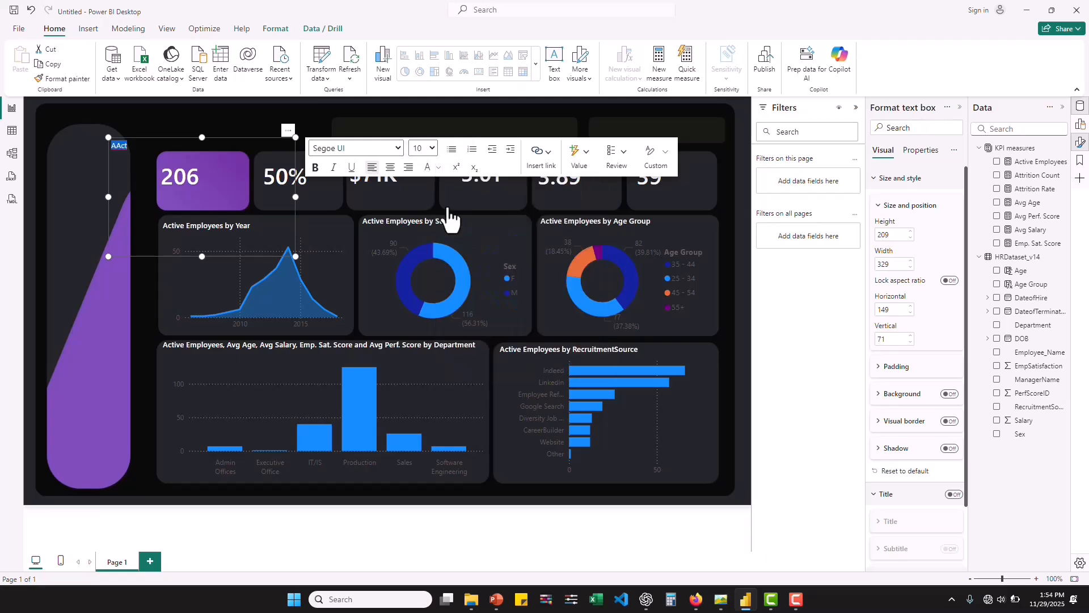
{"action": "left_click", "coordinate": [151, 144]}
{"action": "key", "text": "ctrl+a"}
{"action": "type", "text": "Ad"}
{"action": "type", "text": "tive Employees"}
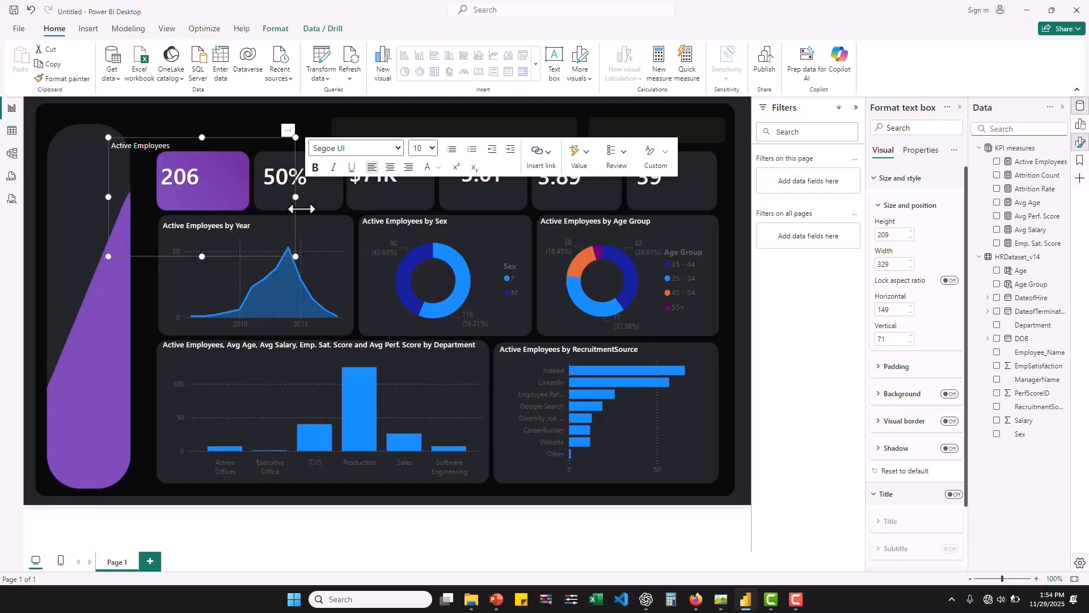
Step: Format the "Active Employees" text as Segoe UI Semibold, size 8
{"action": "left_click", "coordinate": [400, 146]}
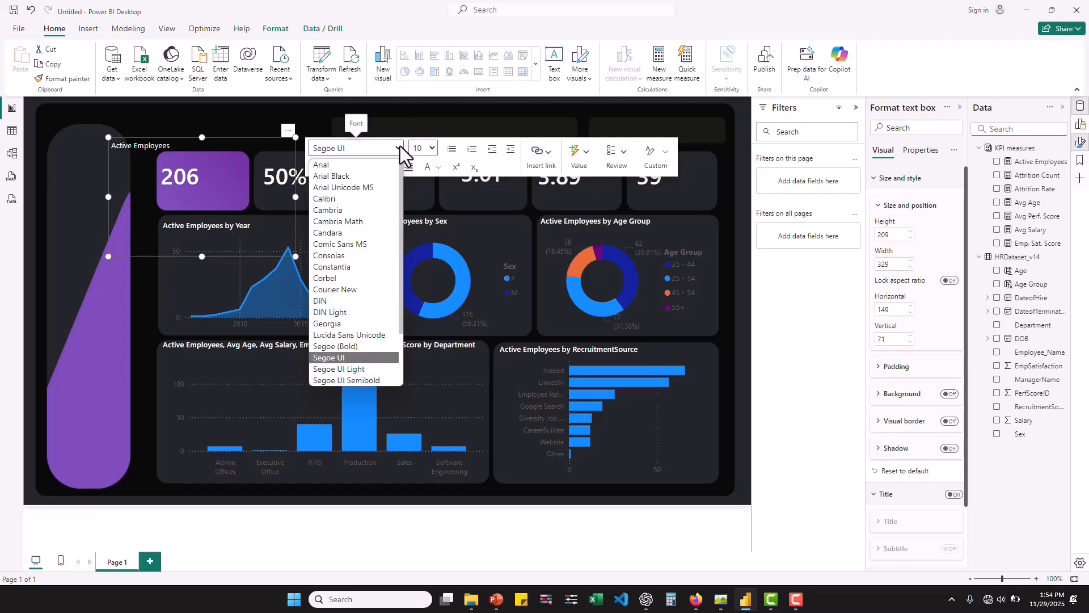
{"action": "left_click", "coordinate": [354, 380]}
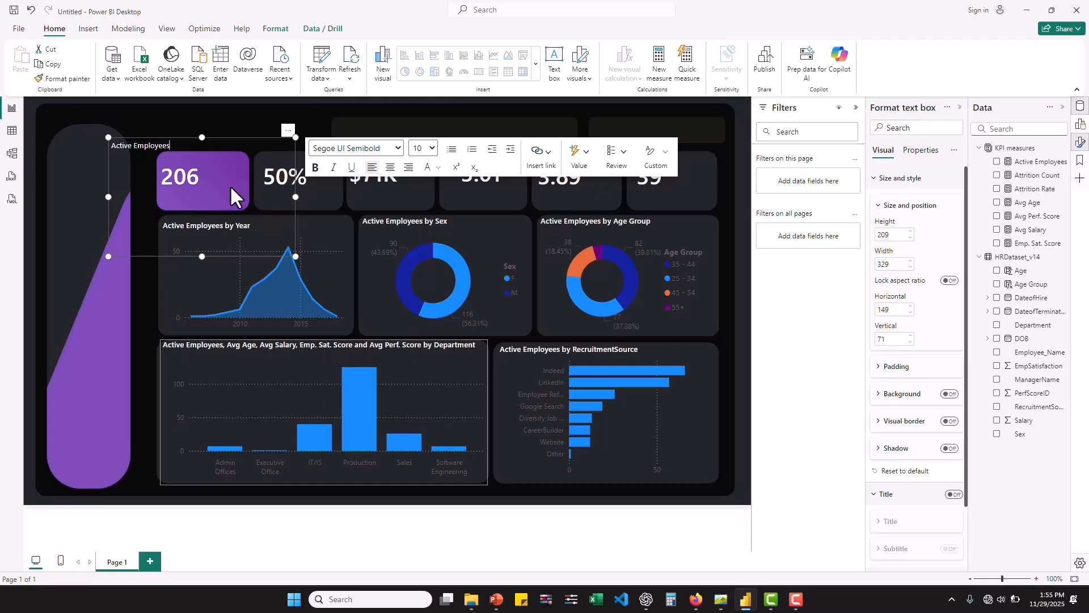
{"action": "key", "text": "ctrl+a"}
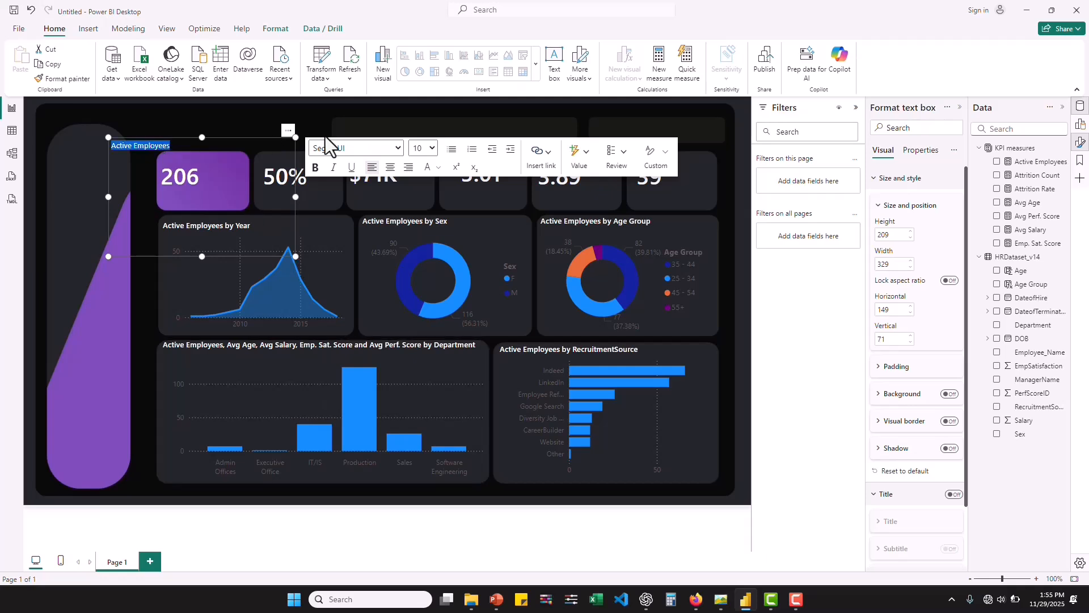
{"action": "left_click", "coordinate": [397, 148]}
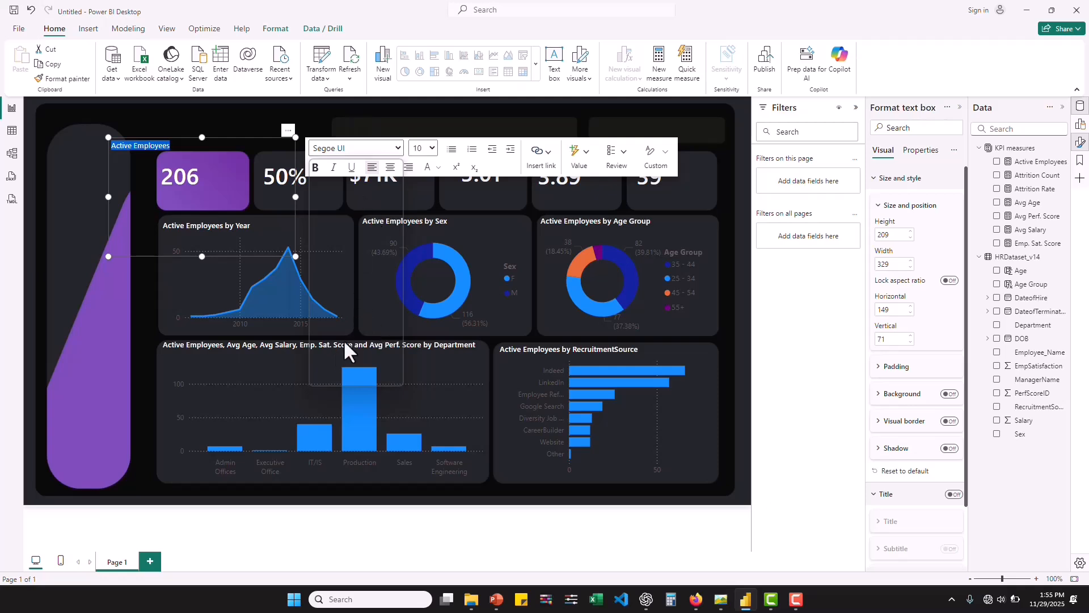
{"action": "scroll", "coordinate": [363, 311], "scroll_direction": "down", "scroll_amount": 2}
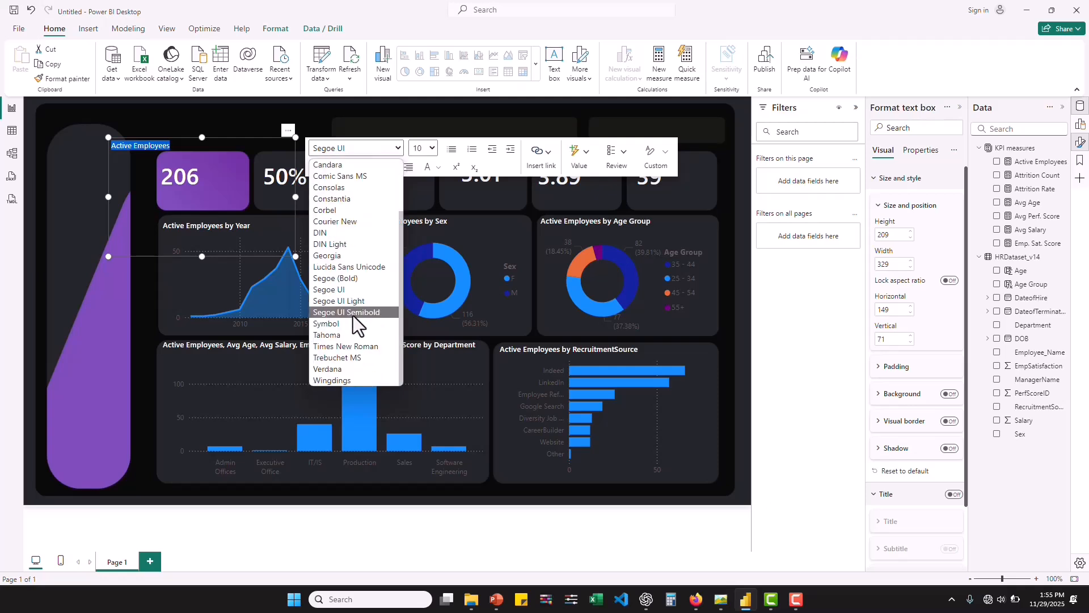
{"action": "left_click", "coordinate": [352, 313]}
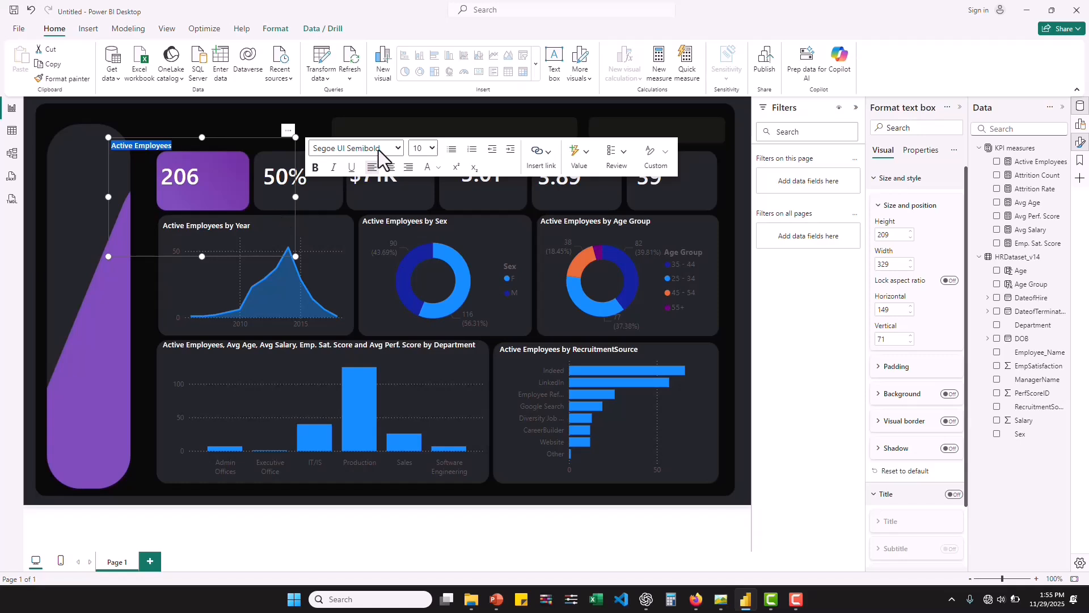
{"action": "left_click", "coordinate": [433, 149]}
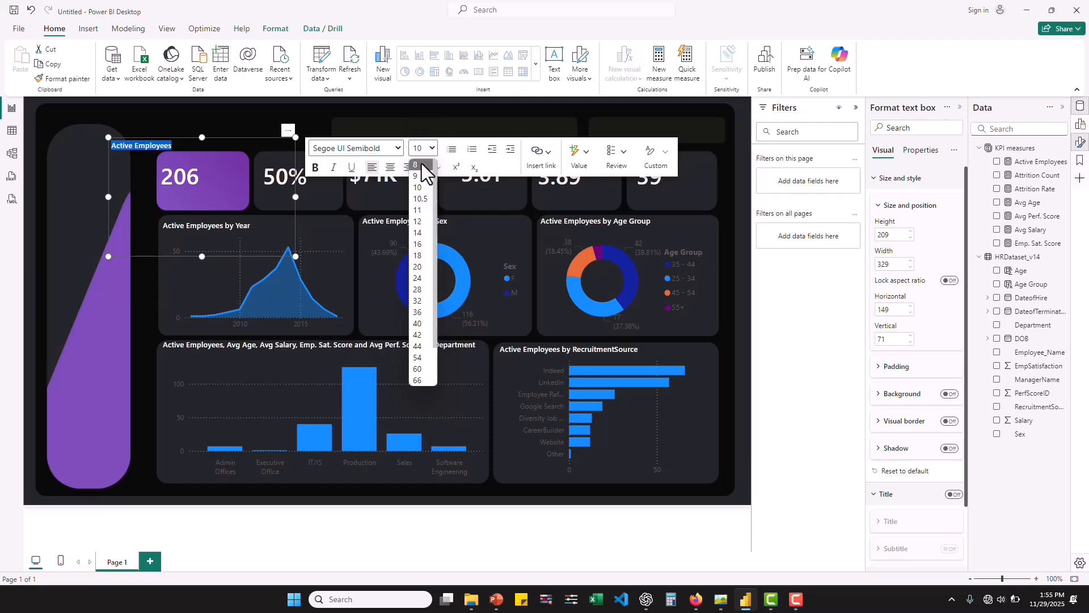
{"action": "left_click", "coordinate": [420, 166]}
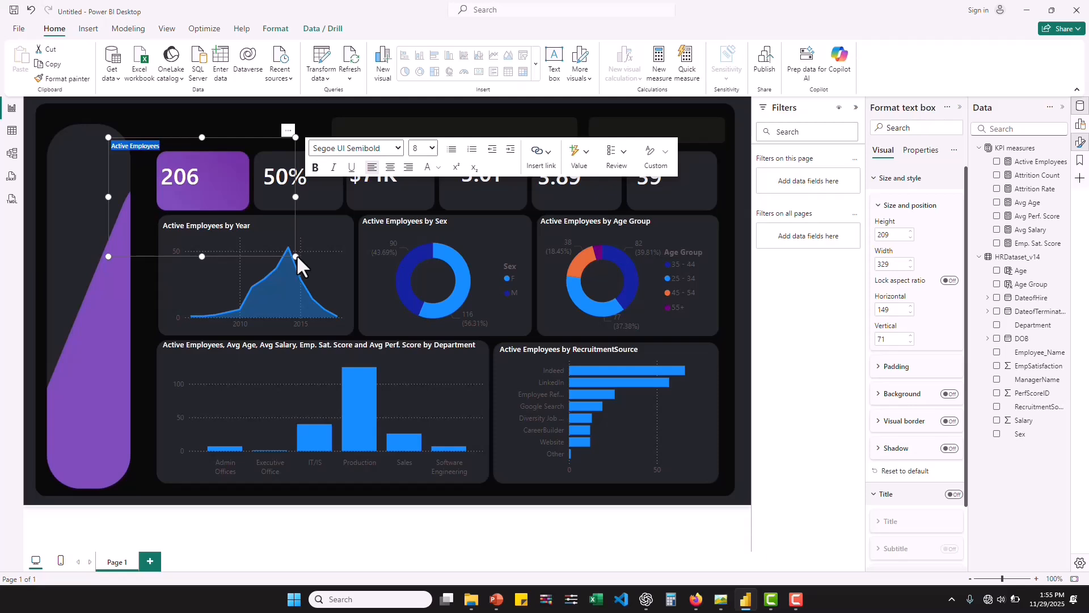
Step: Shrink the "Active Employees" text box to about 102 wide by 27 high and place it above the value on the purple card
{"action": "left_click_drag", "start_coordinate": [295, 256], "coordinate": [172, 173]}
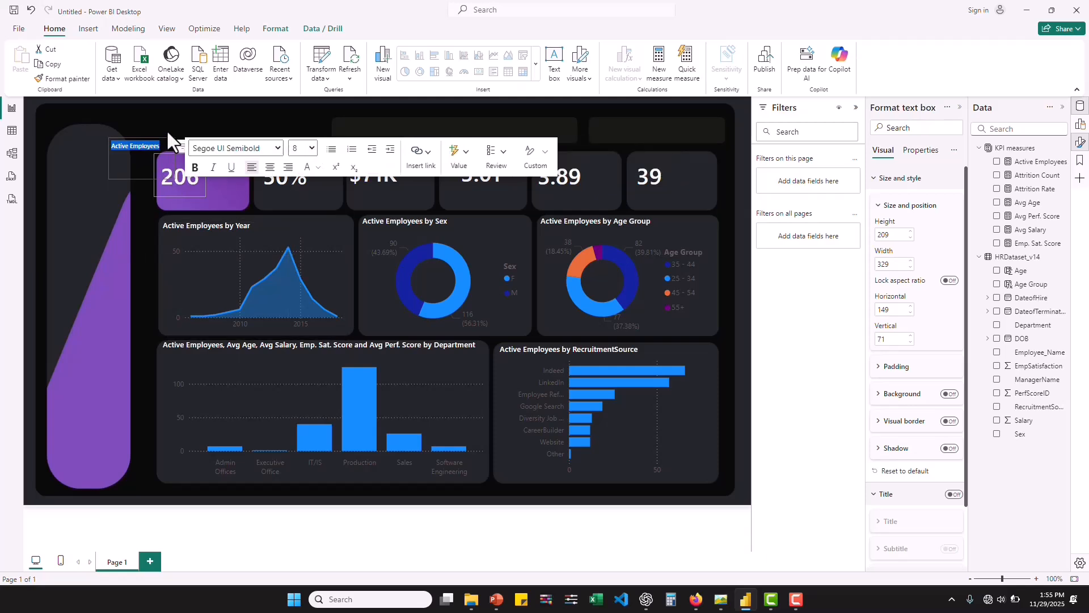
{"action": "left_click_drag", "start_coordinate": [168, 133], "coordinate": [166, 155]}
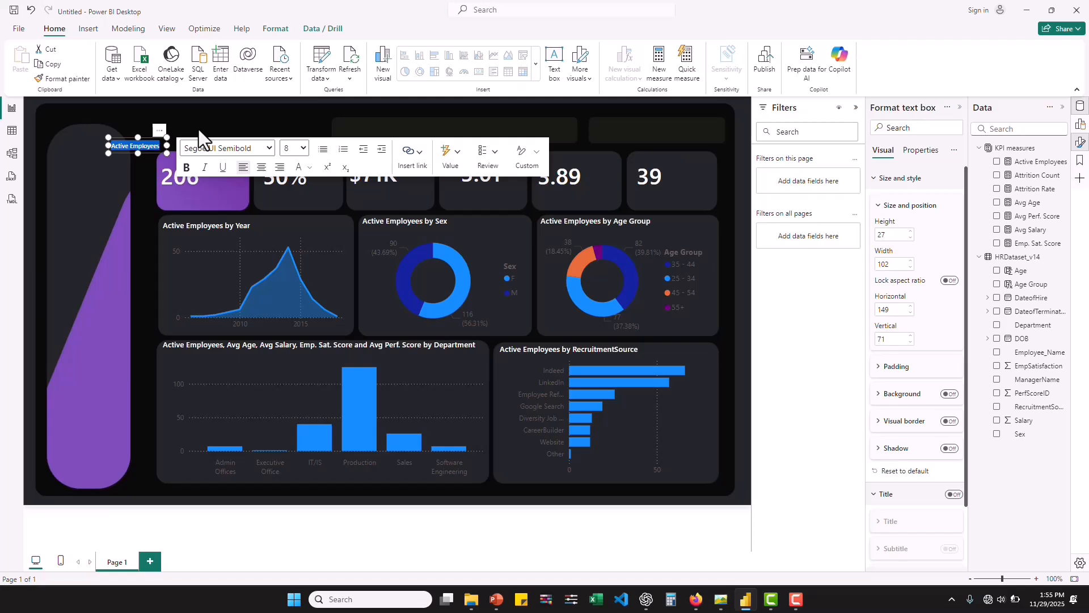
{"action": "left_click", "coordinate": [199, 131]}
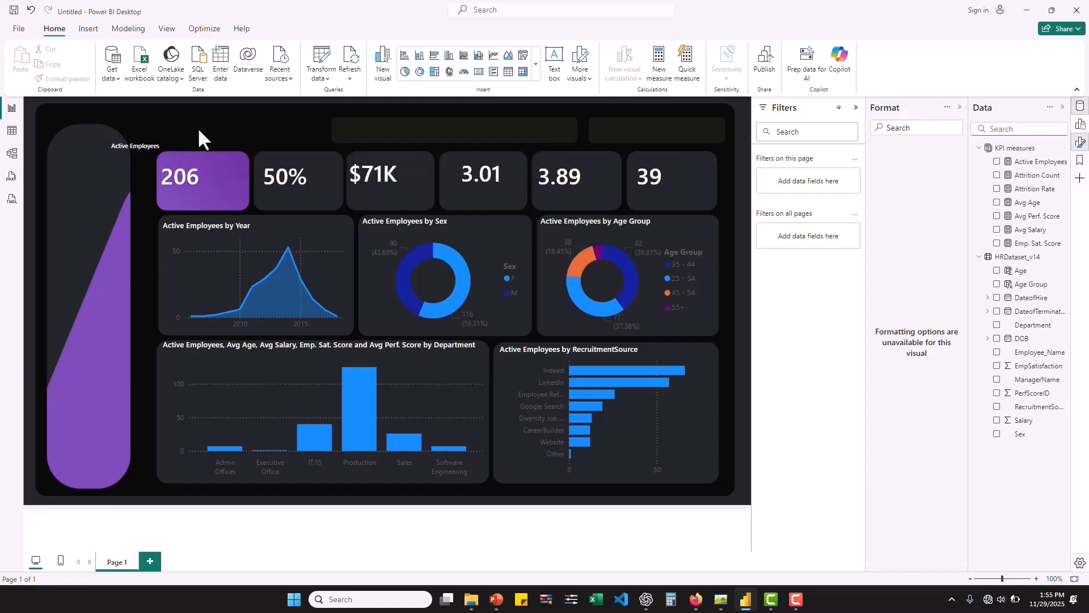
{"action": "left_click", "coordinate": [152, 149]}
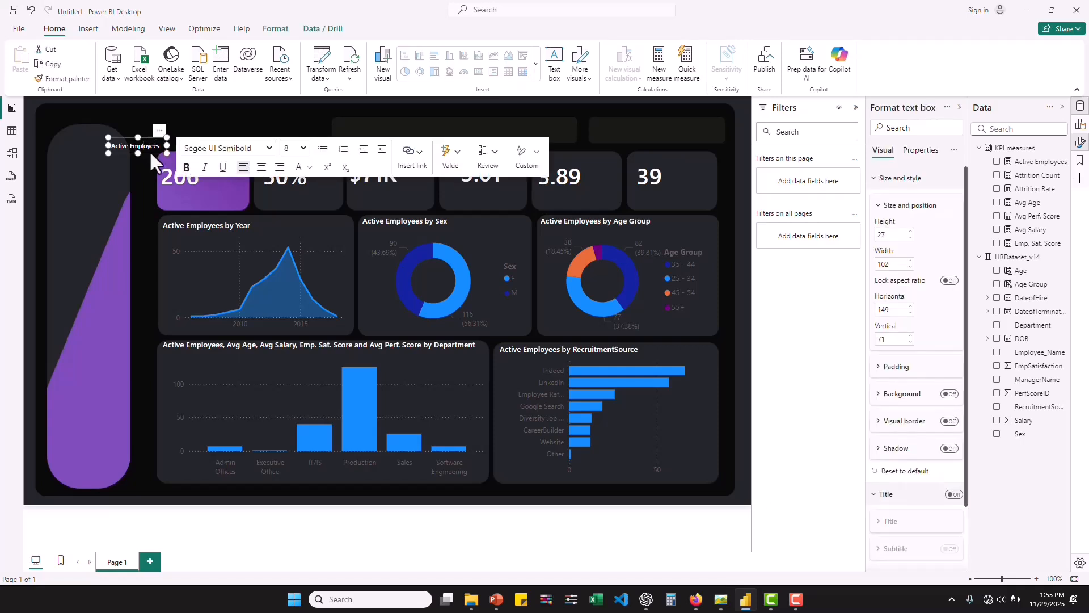
{"action": "left_click_drag", "start_coordinate": [149, 151], "coordinate": [199, 166]}
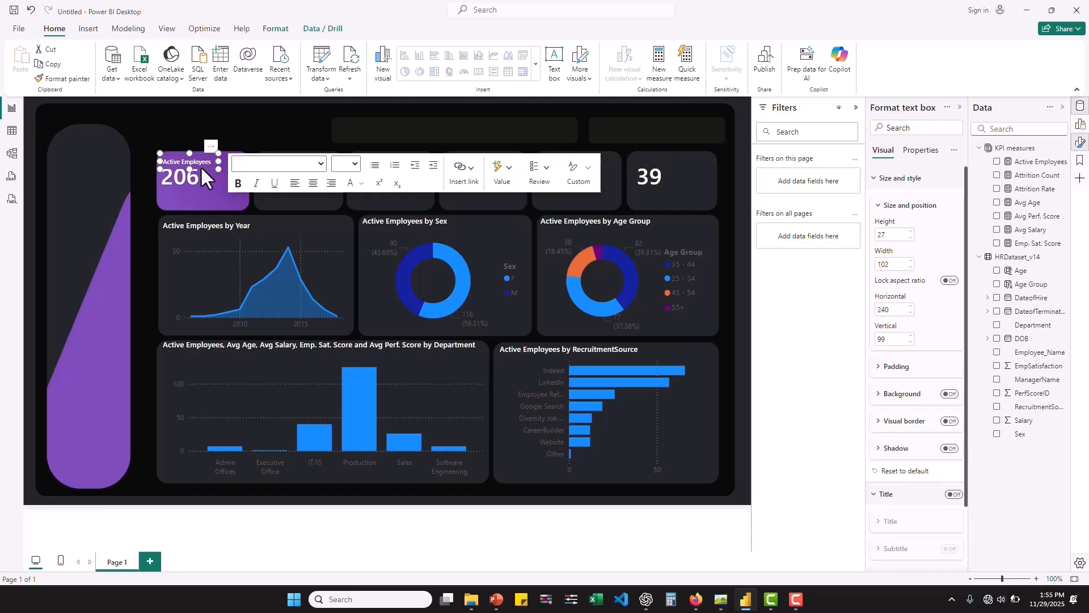
Step: Duplicate the "Active Employees" label and place the copy above the 50% value at horizontal 405, vertical 99
{"action": "key", "text": "ctrl+c"}
{"action": "key", "text": "ctrl+v"}
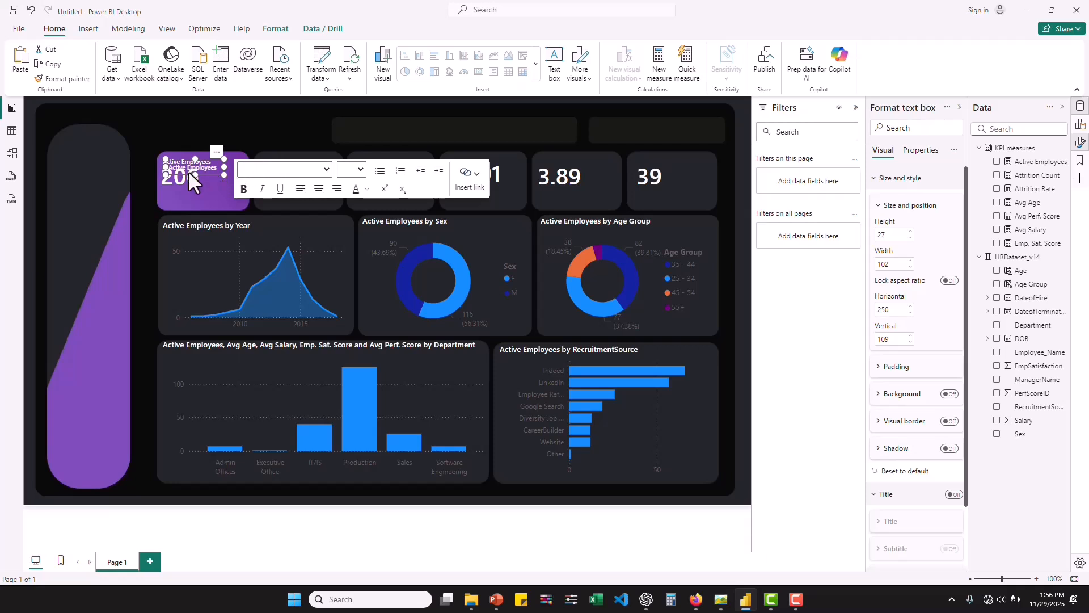
{"action": "left_click_drag", "start_coordinate": [189, 170], "coordinate": [282, 163]}
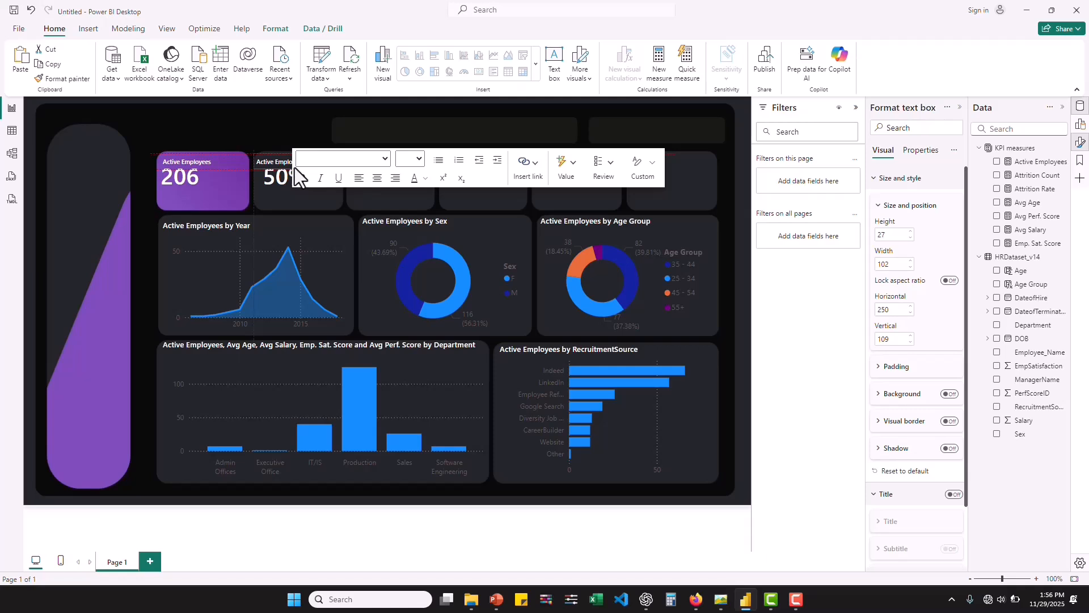
Step: Change the text of the label above the 50% value to "Attrition Rate" and narrow its box to fit
{"action": "left_click", "coordinate": [281, 164]}
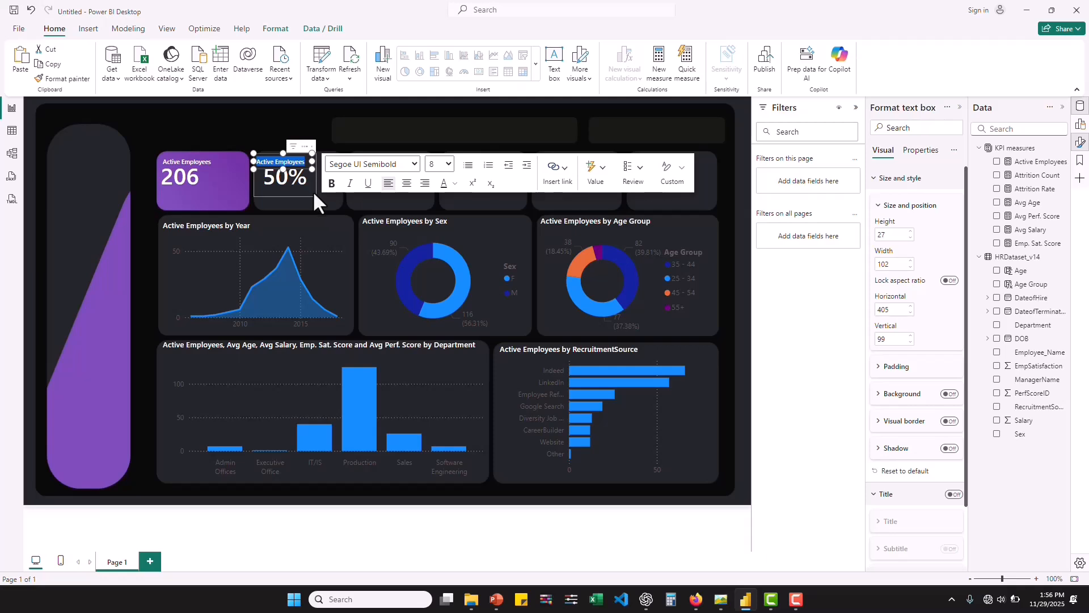
{"action": "type", "text": "Attrition"}
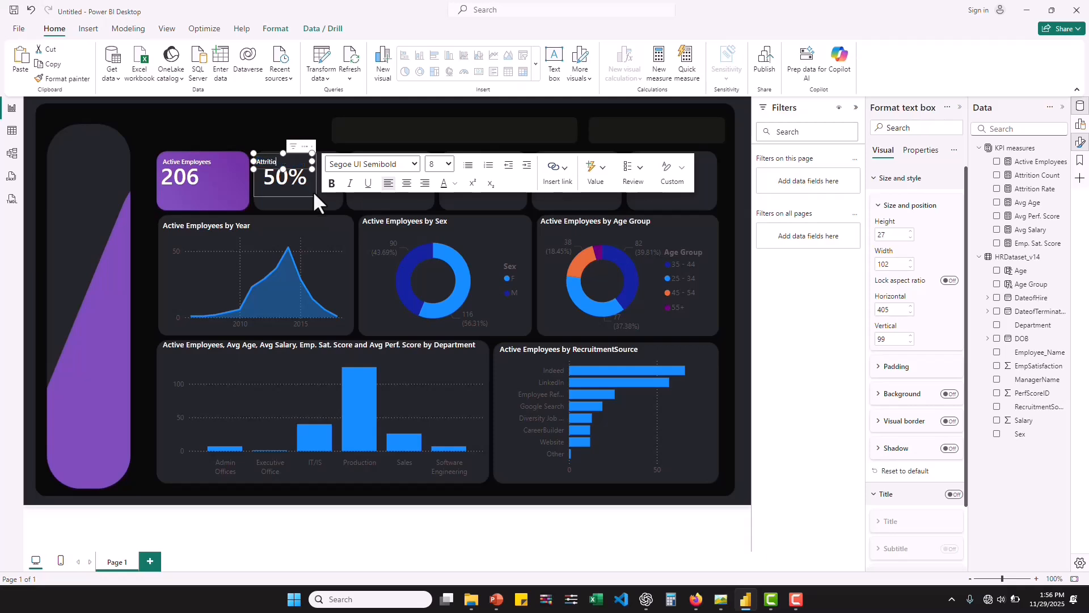
{"action": "type", "text": " rate"}
{"action": "key", "text": "BackSpace"}
{"action": "type", "text": "Rate"}
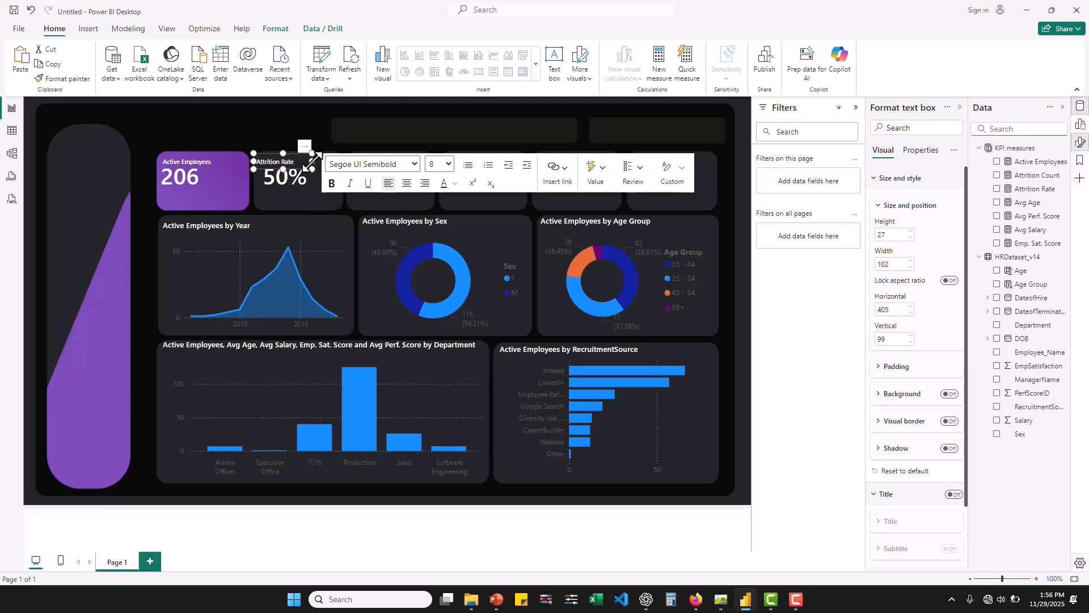
{"action": "left_click", "coordinate": [303, 163]}
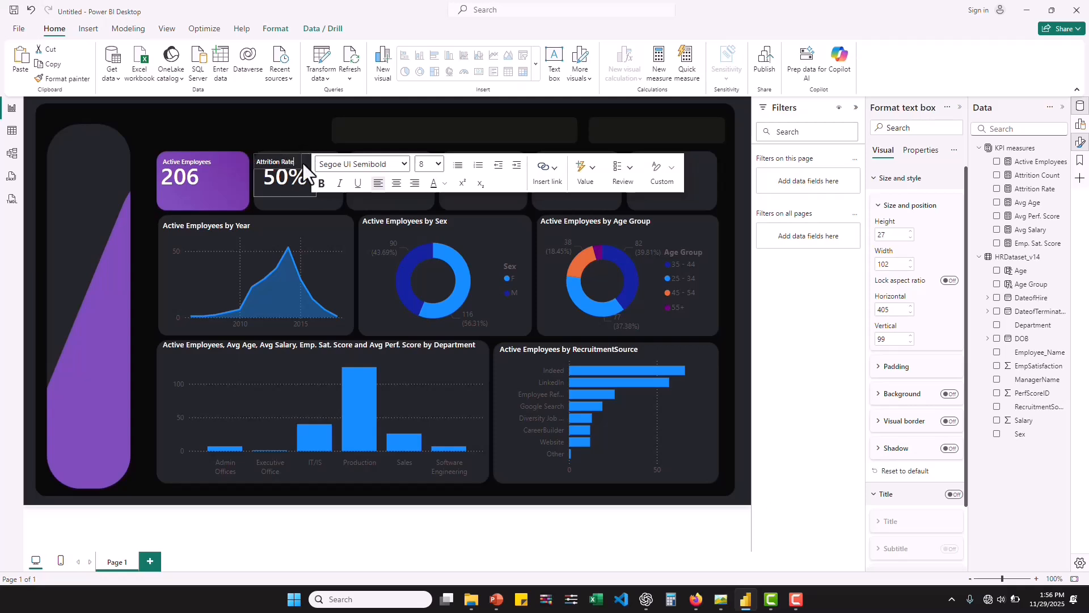
{"action": "left_click_drag", "start_coordinate": [313, 162], "coordinate": [303, 164]}
{"action": "key", "text": "Escape"}
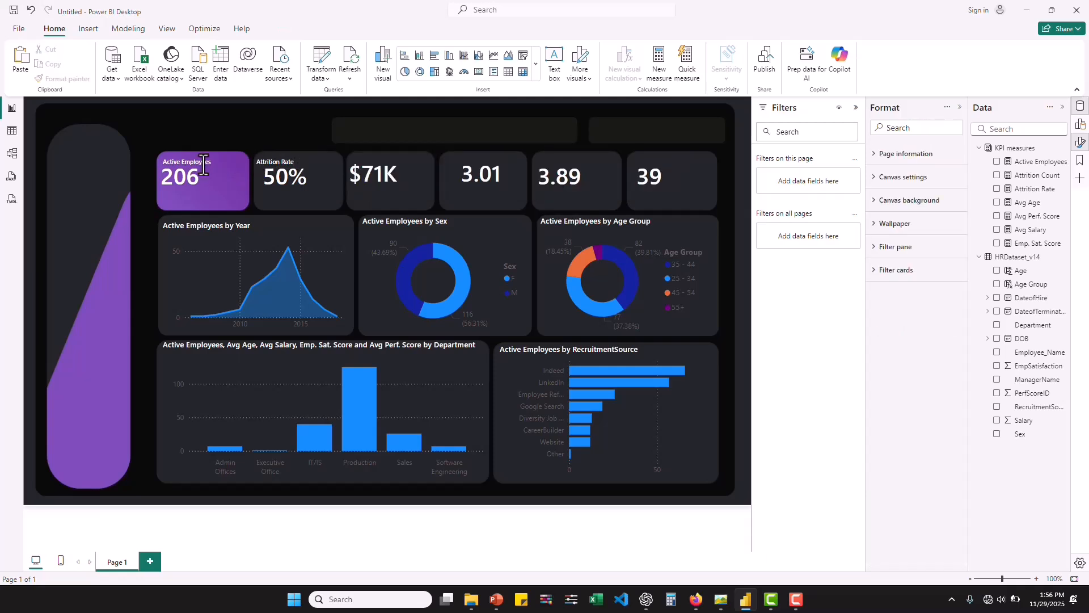
Step: Place another copy of the "Active Employees" label above the $71K value at horizontal 569, vertical 99, and change its text to "Avg Salary"
{"action": "left_click", "coordinate": [218, 162]}
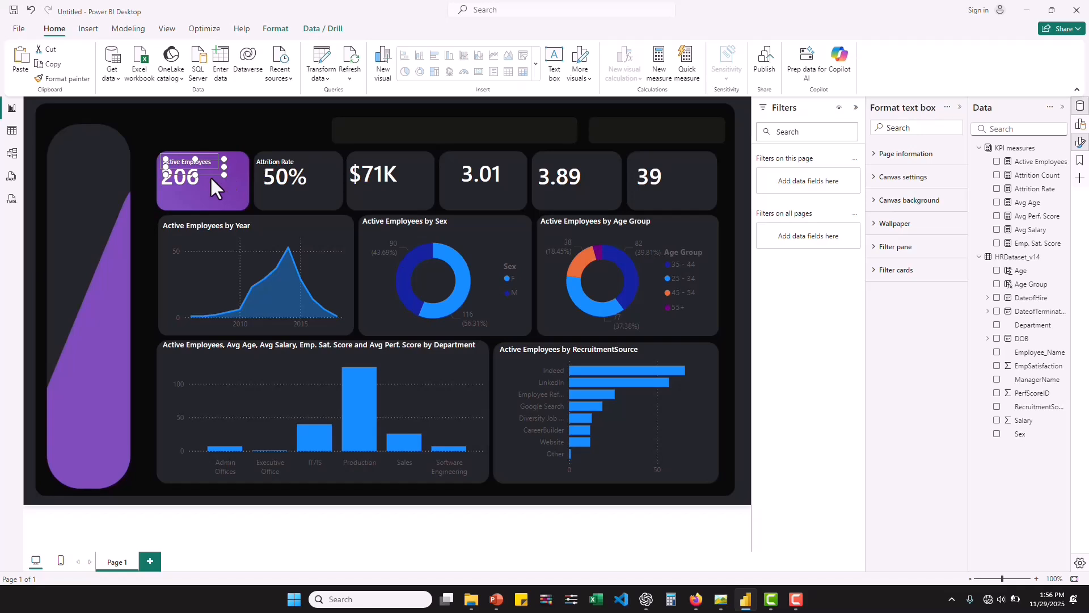
{"action": "left_click", "coordinate": [209, 175]}
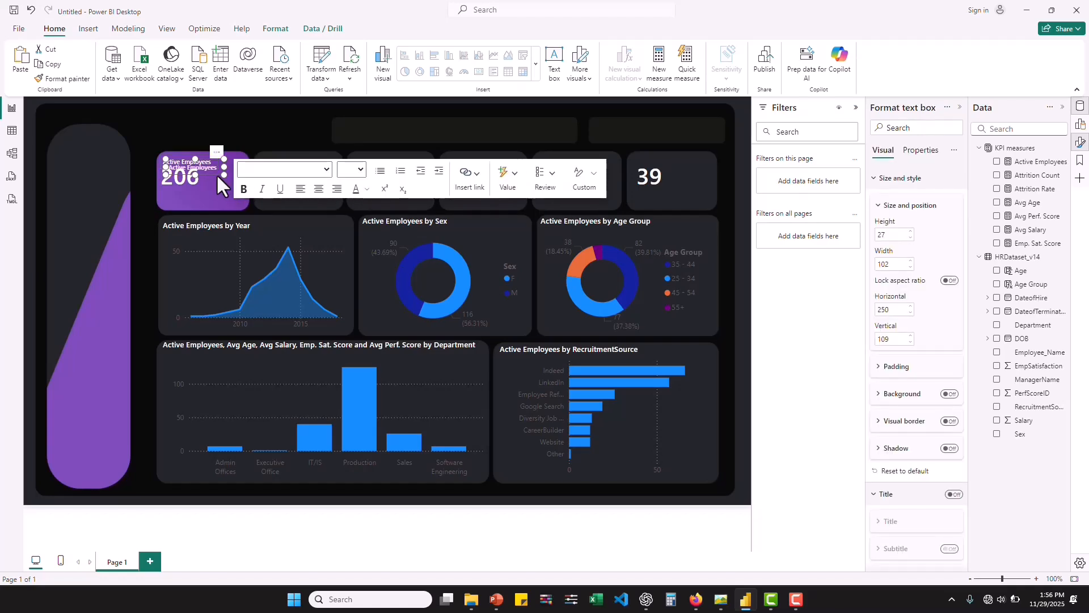
{"action": "left_click_drag", "start_coordinate": [210, 172], "coordinate": [381, 165]}
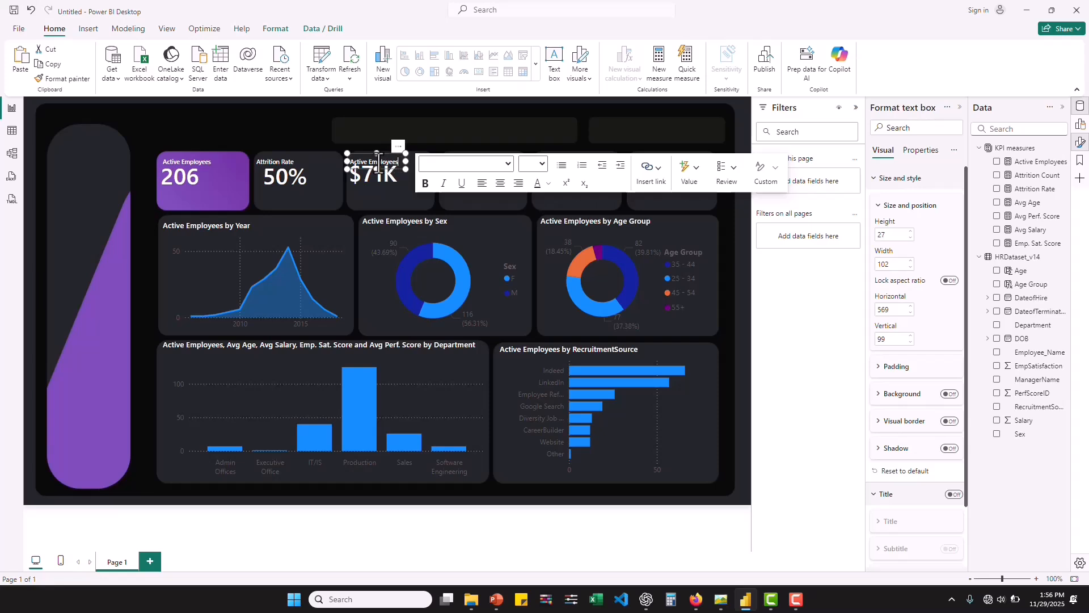
{"action": "triple_click", "coordinate": [378, 163]}
{"action": "type", "text": "Avg"}
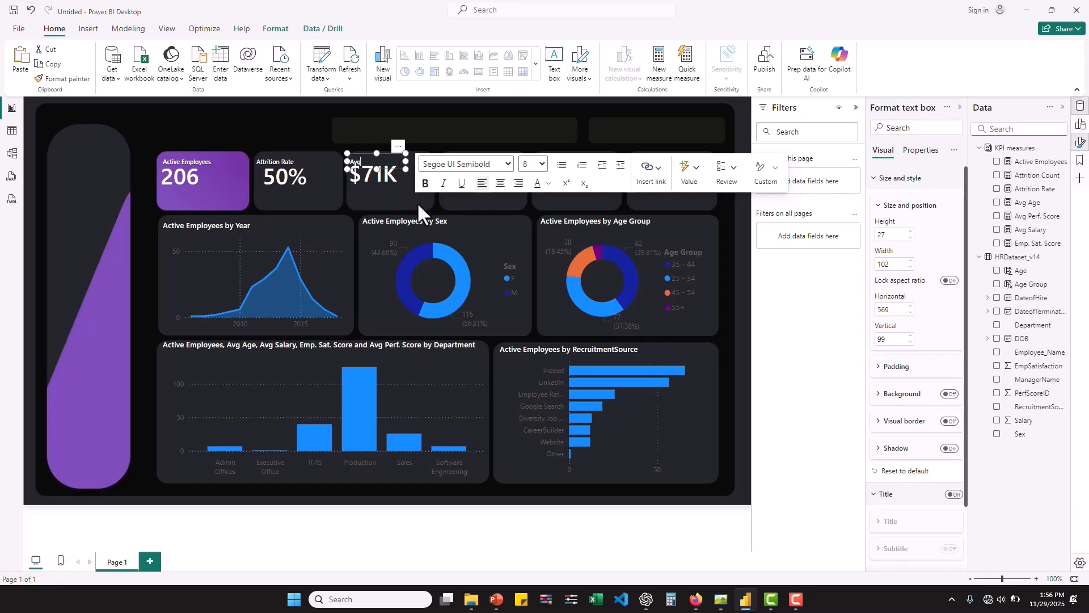
{"action": "type", "text": " Salary"}
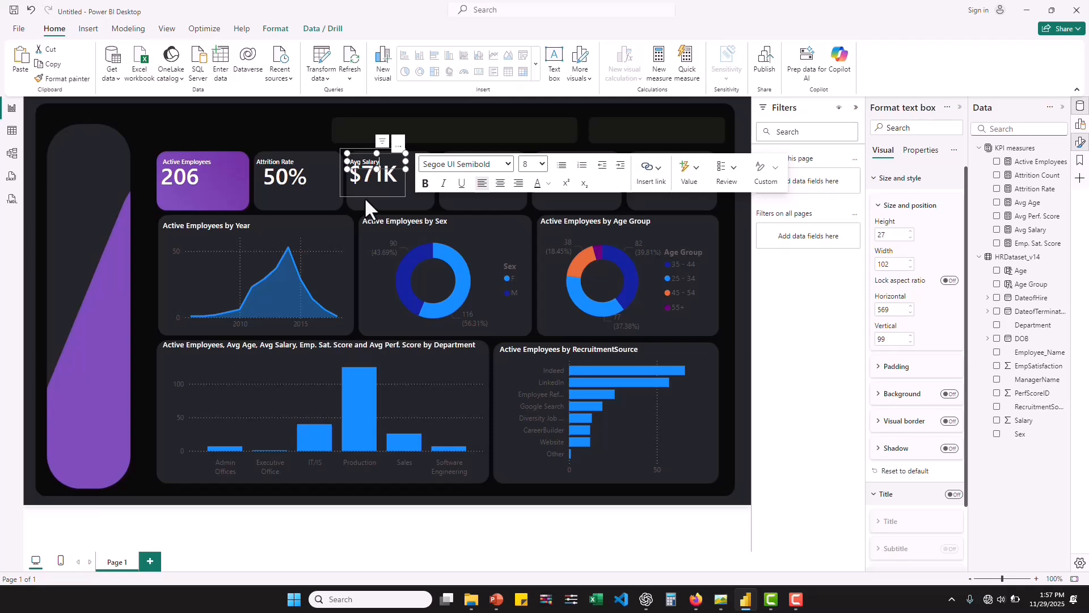
Step: Align the values under their labels by moving $71K down to vertical 95 and 50% across to horizontal 392
{"action": "left_click", "coordinate": [364, 197]}
{"action": "left_click_drag", "start_coordinate": [366, 192], "coordinate": [367, 198]}
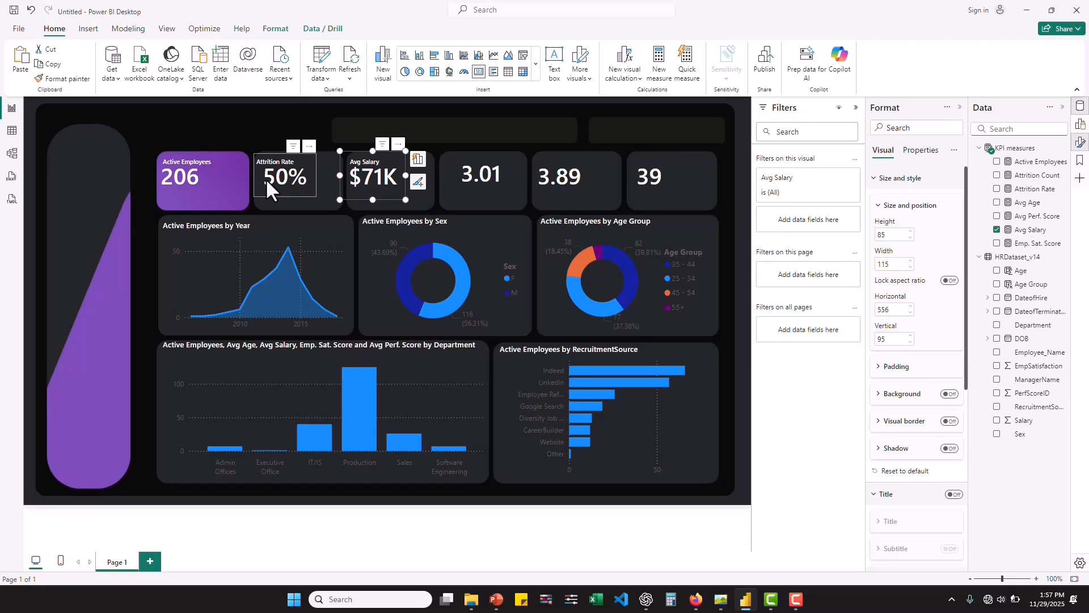
{"action": "left_click", "coordinate": [289, 191]}
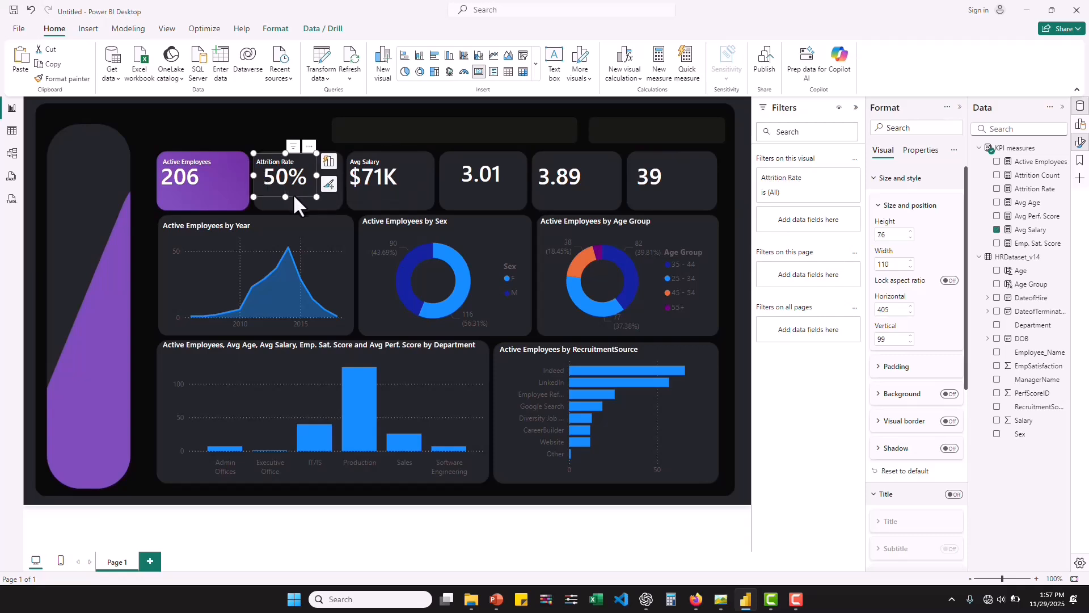
{"action": "left_click_drag", "start_coordinate": [294, 195], "coordinate": [290, 195]}
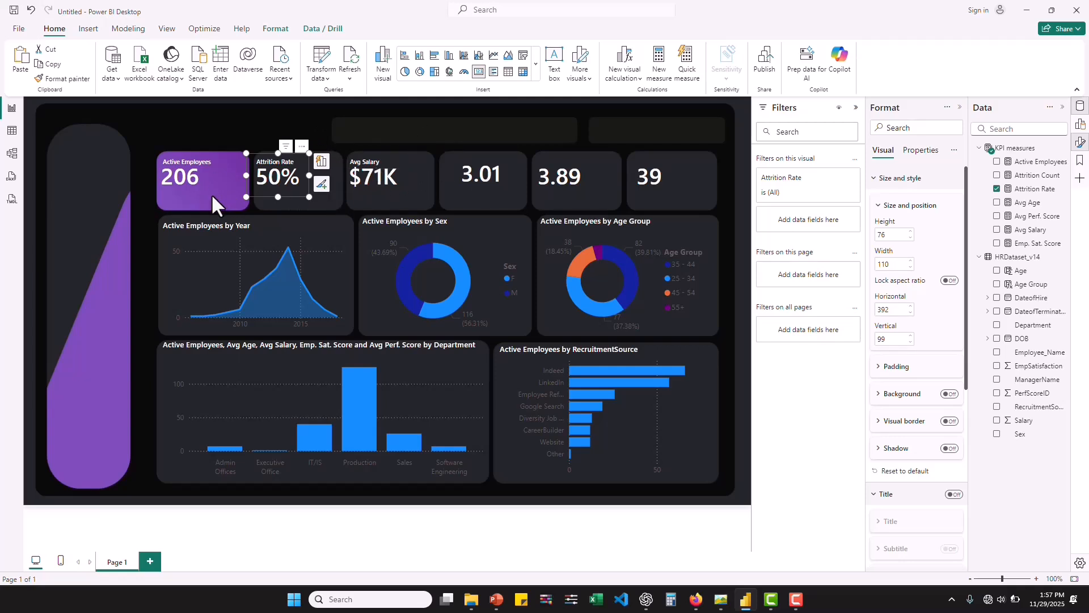
Step: Duplicate the "Active Employees" label and place the copy above the 39 value at horizontal 1062, vertical 99
{"action": "left_click", "coordinate": [201, 164]}
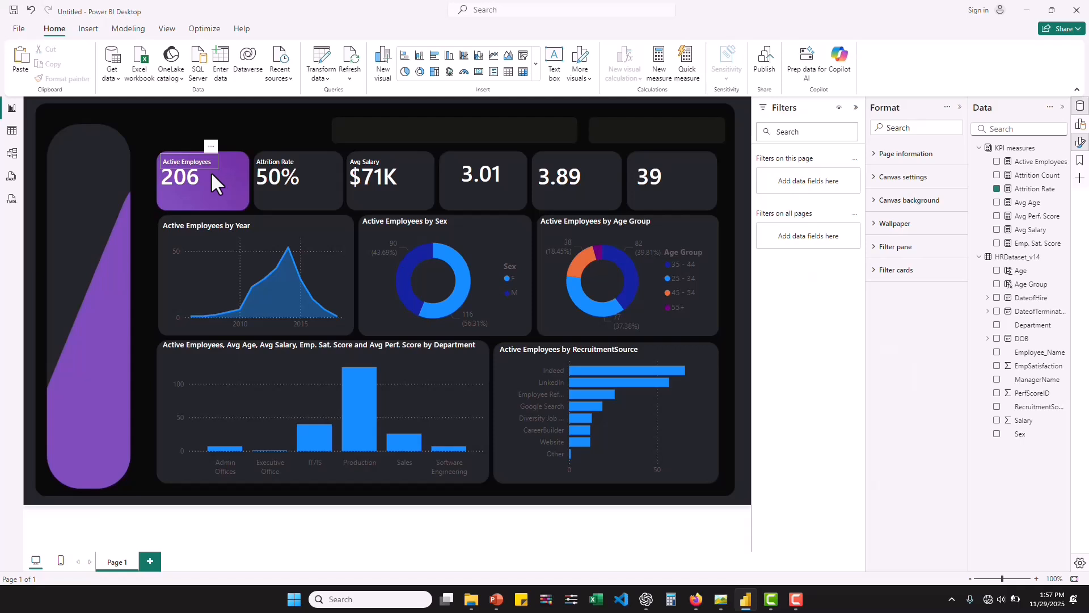
{"action": "left_click", "coordinate": [208, 168]}
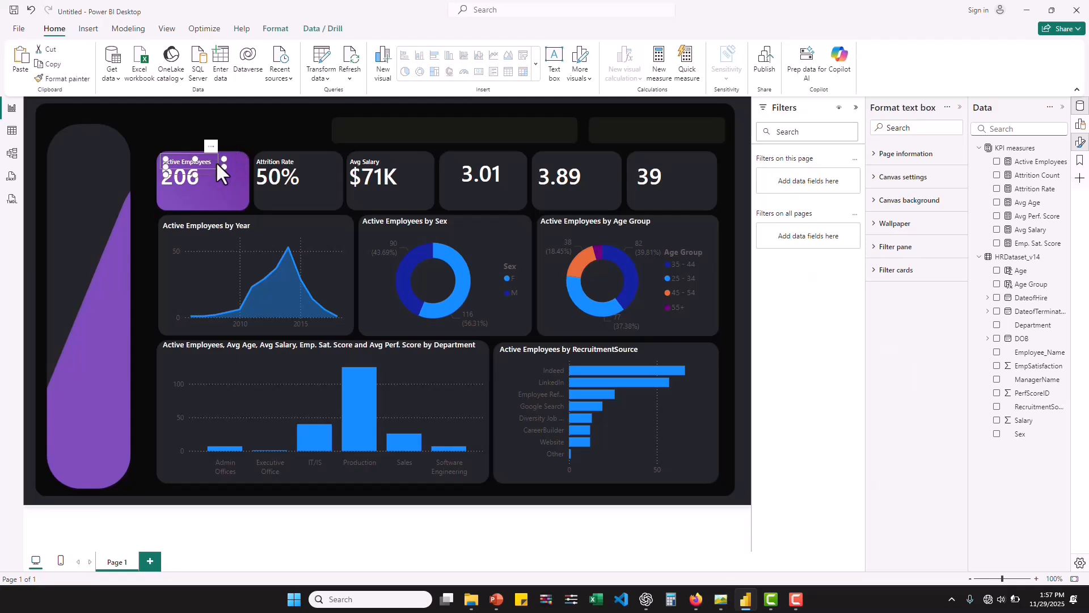
{"action": "key", "text": "ctrl+c"}
{"action": "key", "text": "ctrl+v"}
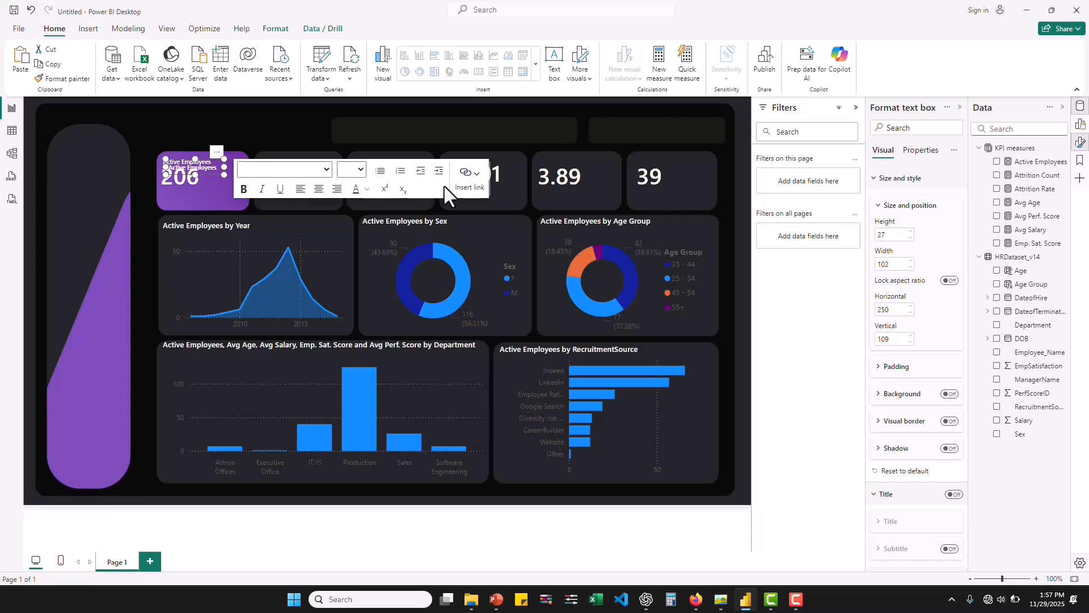
{"action": "left_click_drag", "start_coordinate": [572, 178], "coordinate": [671, 170]}
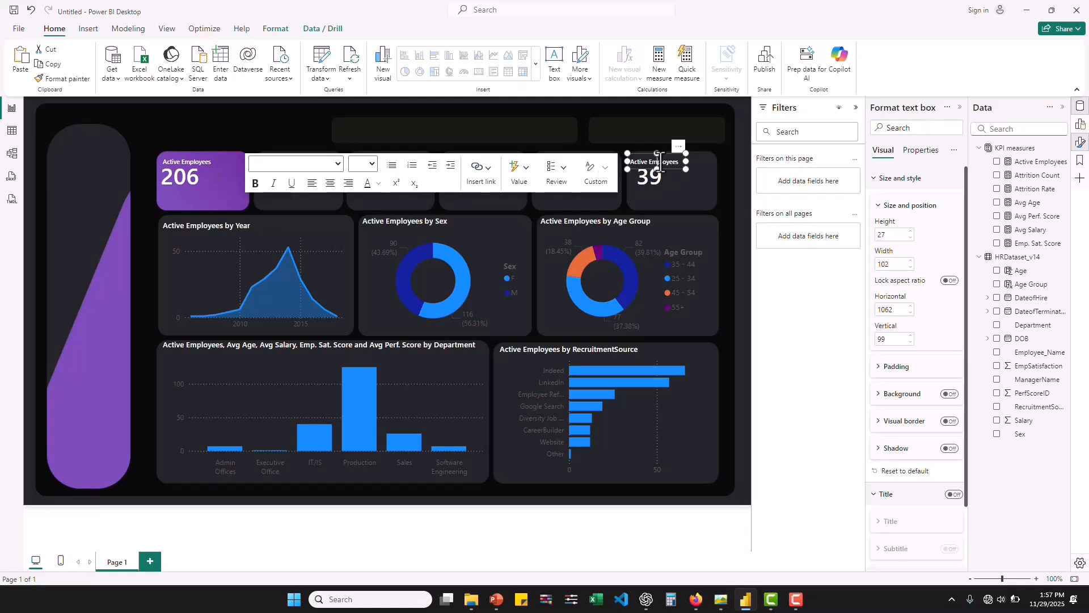
Step: Change the text of the label above the 39 value to "Avg Age" and narrow its box to about 61 wide
{"action": "triple_click", "coordinate": [655, 162]}
{"action": "type", "text": "Avg Age"}
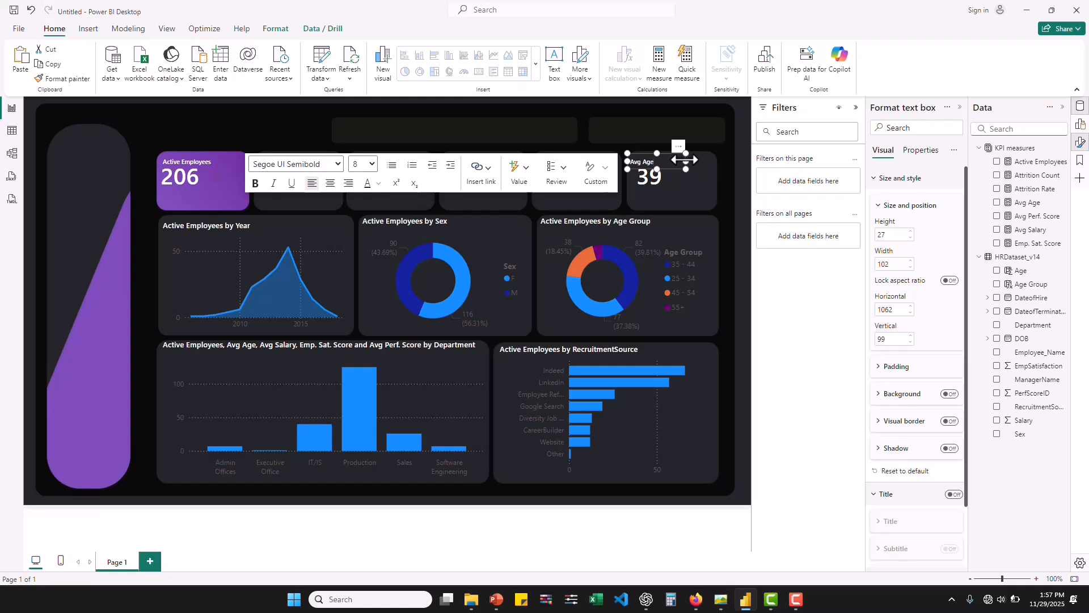
{"action": "left_click", "coordinate": [662, 161]}
{"action": "left_click_drag", "start_coordinate": [662, 162], "coordinate": [662, 161]}
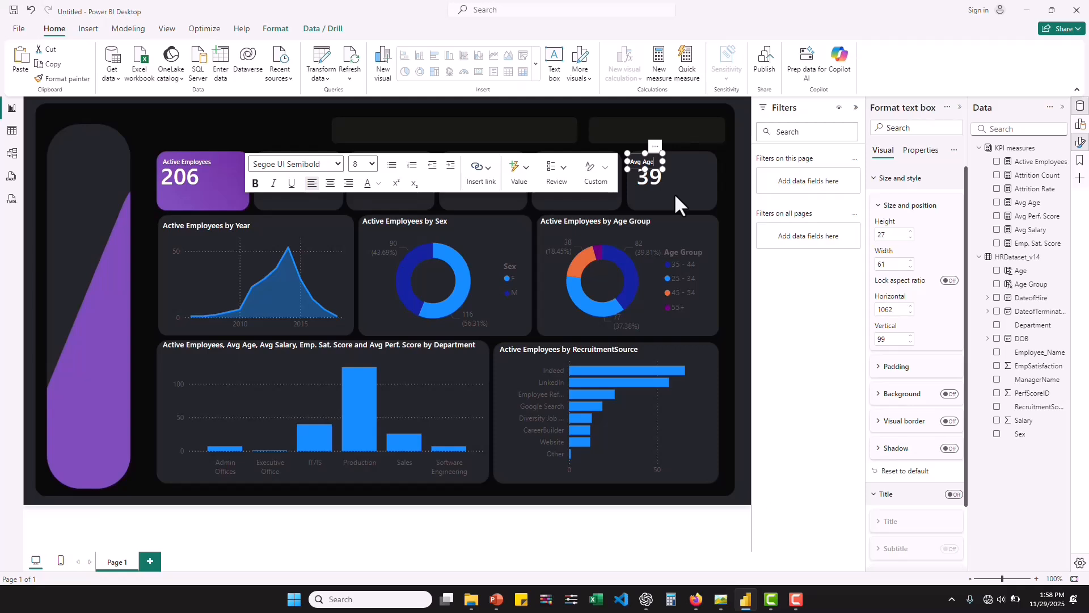
{"action": "left_click", "coordinate": [532, 117]}
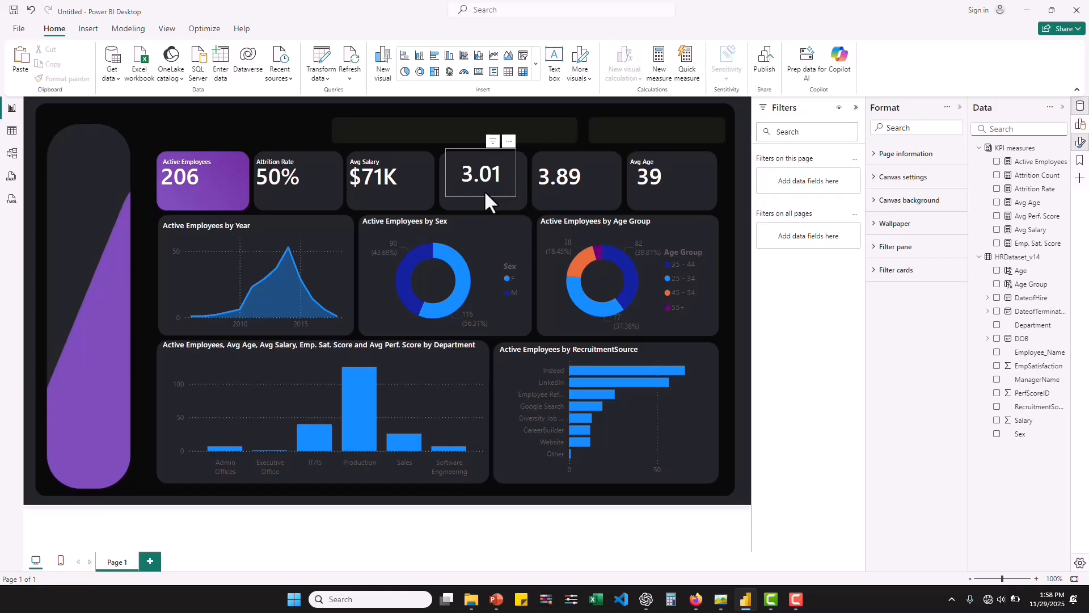
Step: Shrink the 3.01 value card to about 97 wide by 76 high and move it to horizontal 735, vertical 99
{"action": "left_click", "coordinate": [471, 170]}
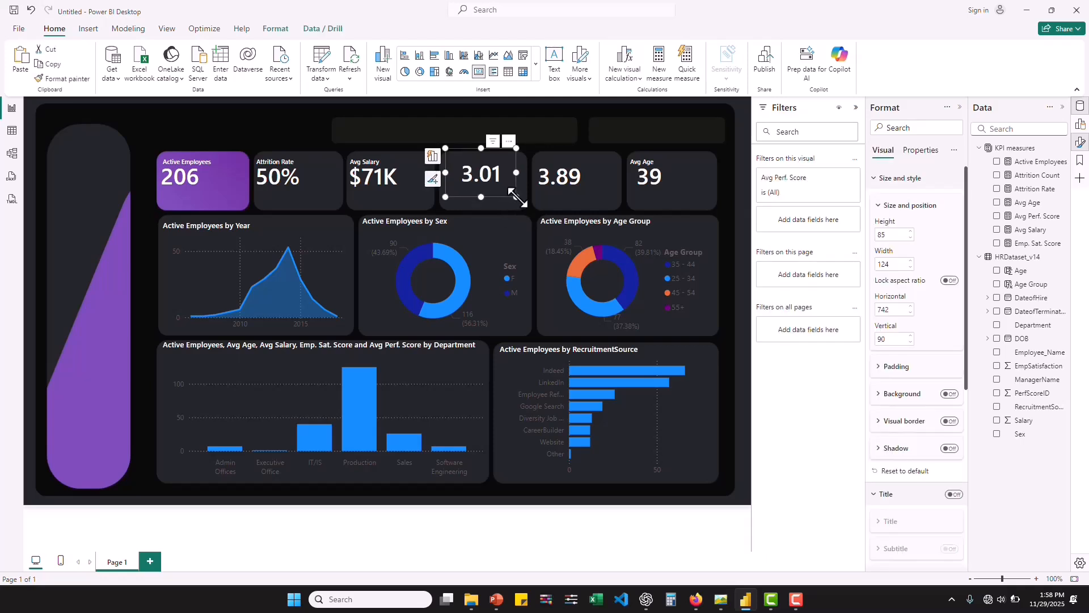
{"action": "left_click_drag", "start_coordinate": [513, 196], "coordinate": [502, 194]}
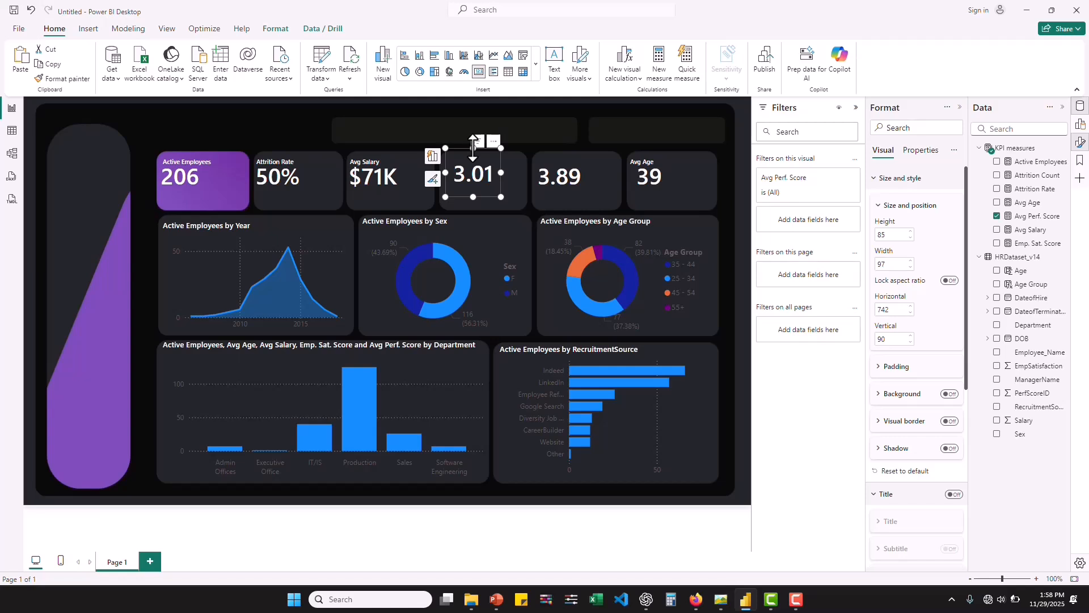
{"action": "left_click_drag", "start_coordinate": [471, 149], "coordinate": [472, 152]}
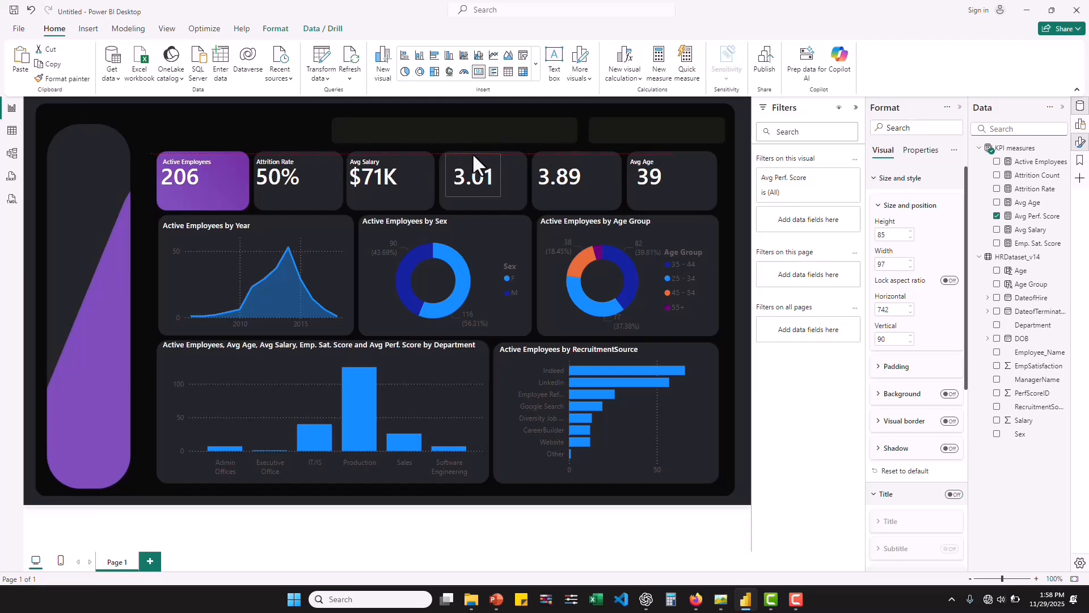
{"action": "left_click_drag", "start_coordinate": [472, 152], "coordinate": [472, 152]}
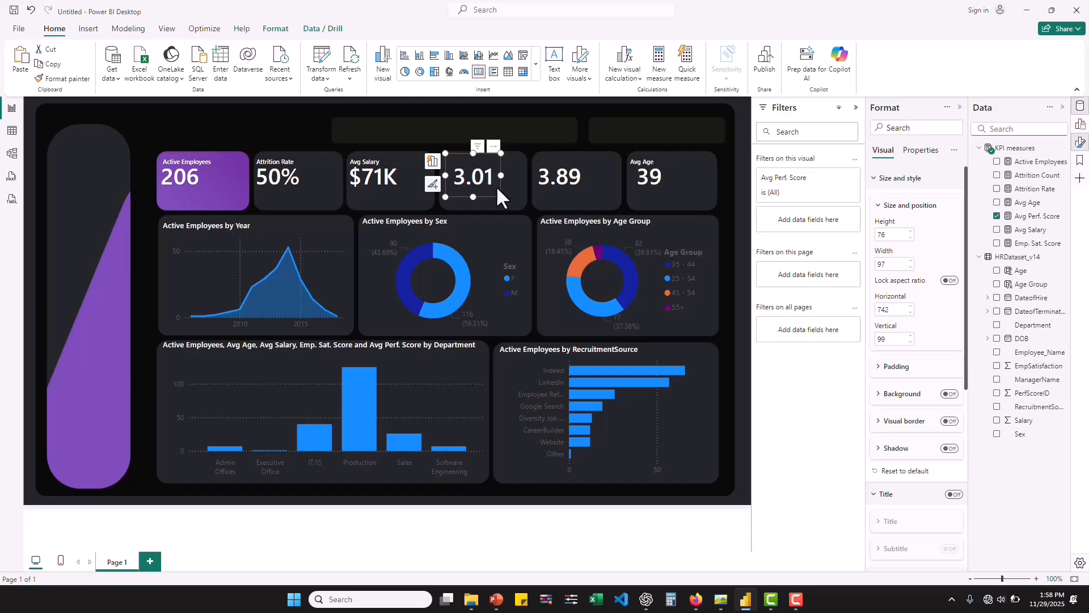
{"action": "left_click_drag", "start_coordinate": [492, 195], "coordinate": [483, 195]}
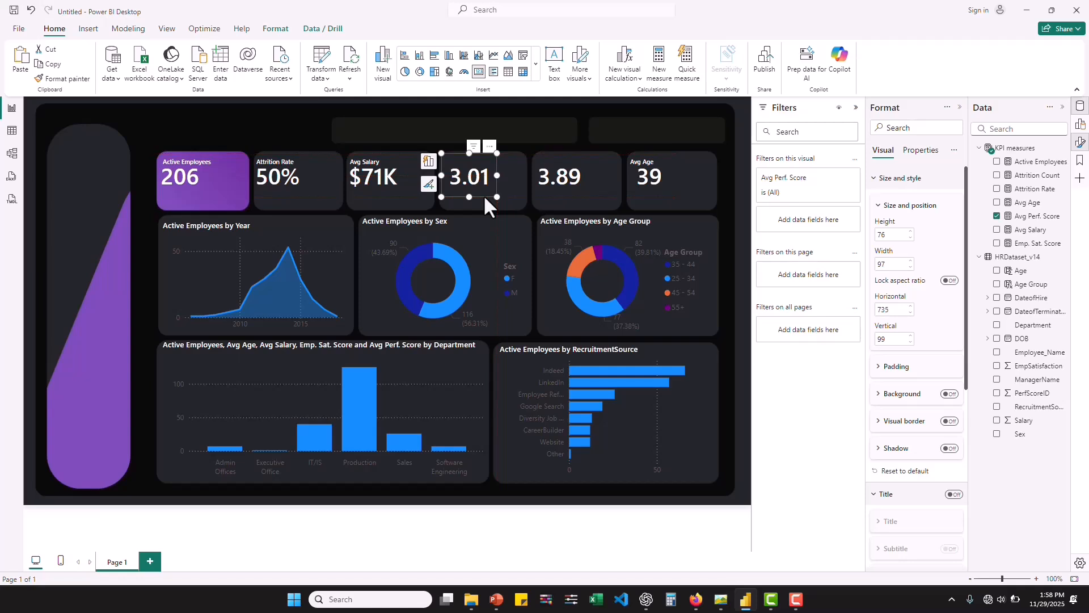
Step: Check the HR dashboard reference image and place a copy of the "Active Employees" label above the 3.01 value at horizontal 735, vertical 99
{"action": "mouse_move", "coordinate": [720, 599]}
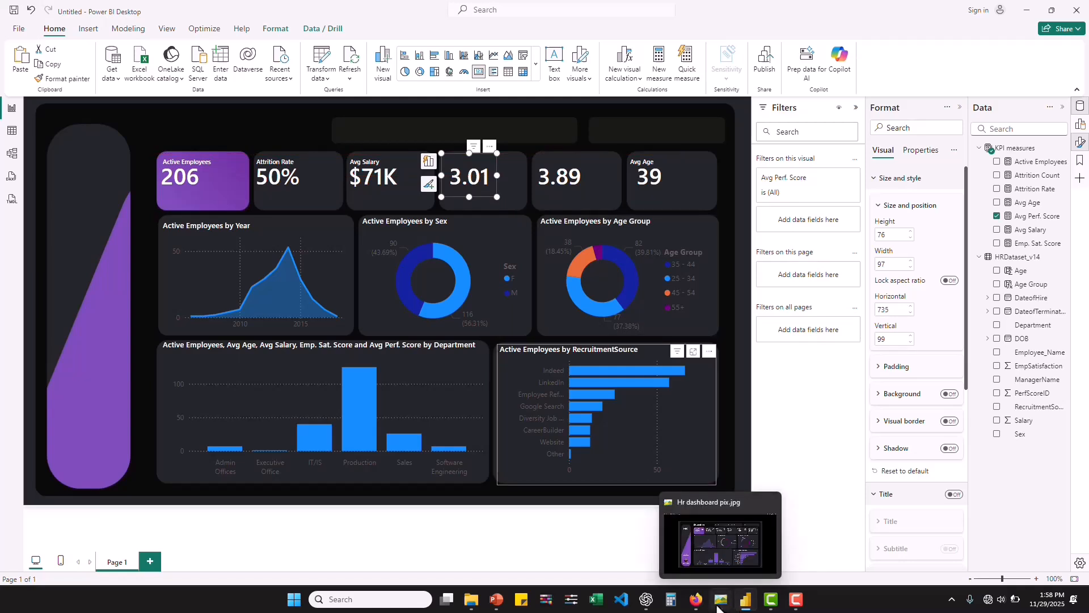
{"action": "left_click", "coordinate": [717, 557]}
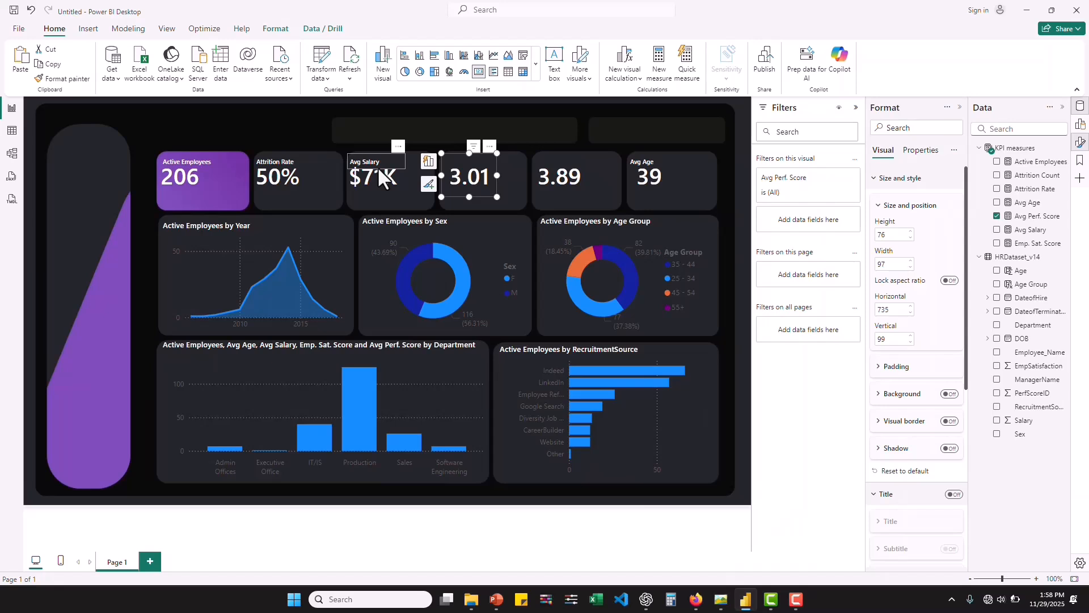
{"action": "left_click", "coordinate": [210, 172]}
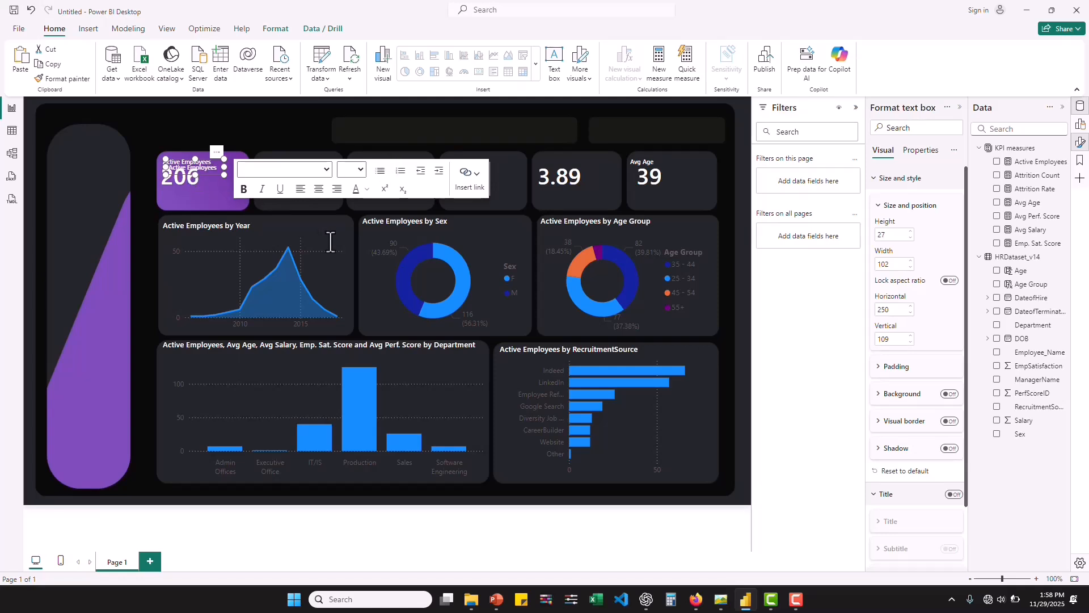
{"action": "left_click_drag", "start_coordinate": [217, 173], "coordinate": [513, 171]}
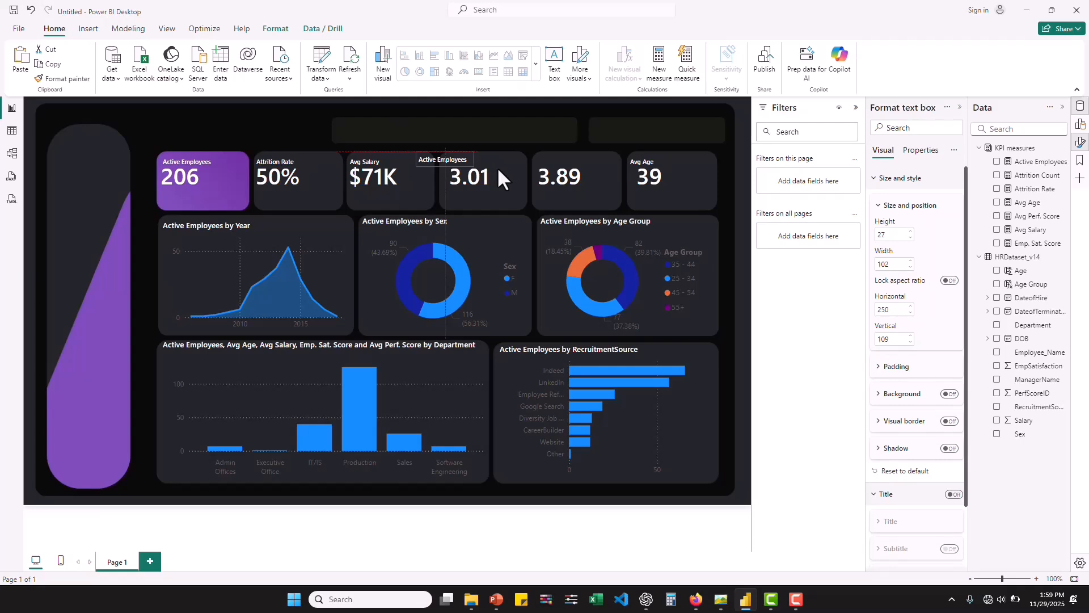
{"action": "left_click_drag", "start_coordinate": [505, 168], "coordinate": [504, 165]}
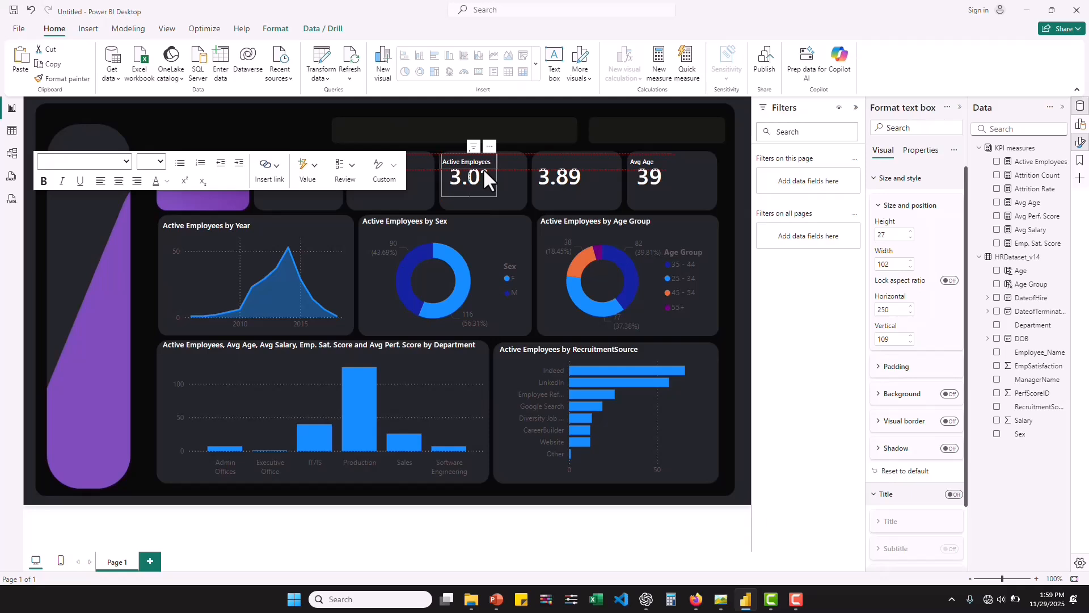
{"action": "left_click_drag", "start_coordinate": [488, 169], "coordinate": [485, 167]}
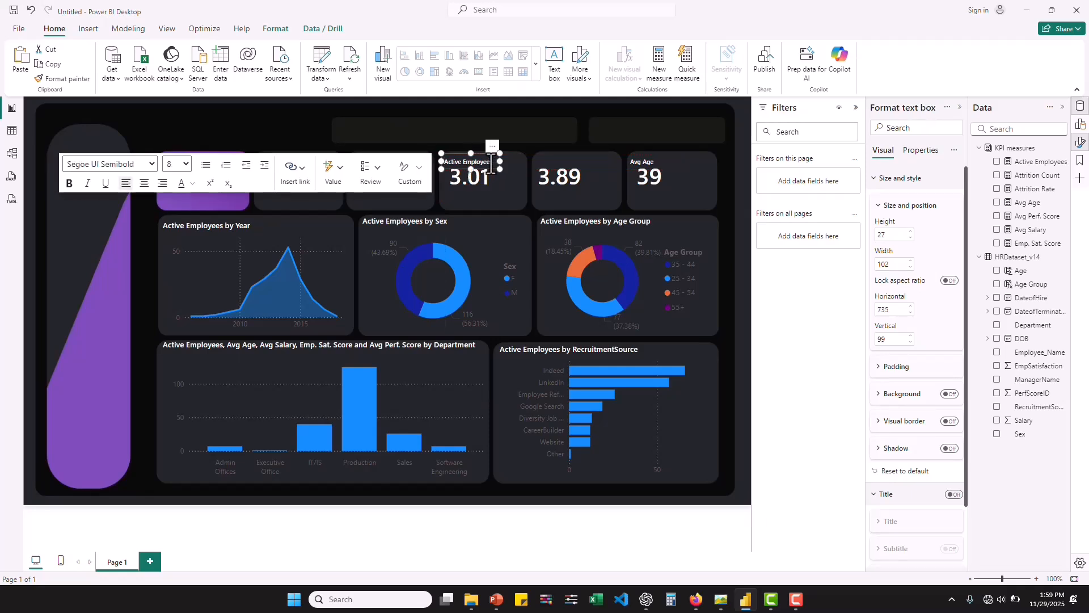
Step: Change the text of the label above the 3.01 value to "Avg Perf. Score"
{"action": "key", "text": "ctrl+a"}
{"action": "type", "text": "Avg Perf. Score"}
{"action": "left_click", "coordinate": [342, 209]}
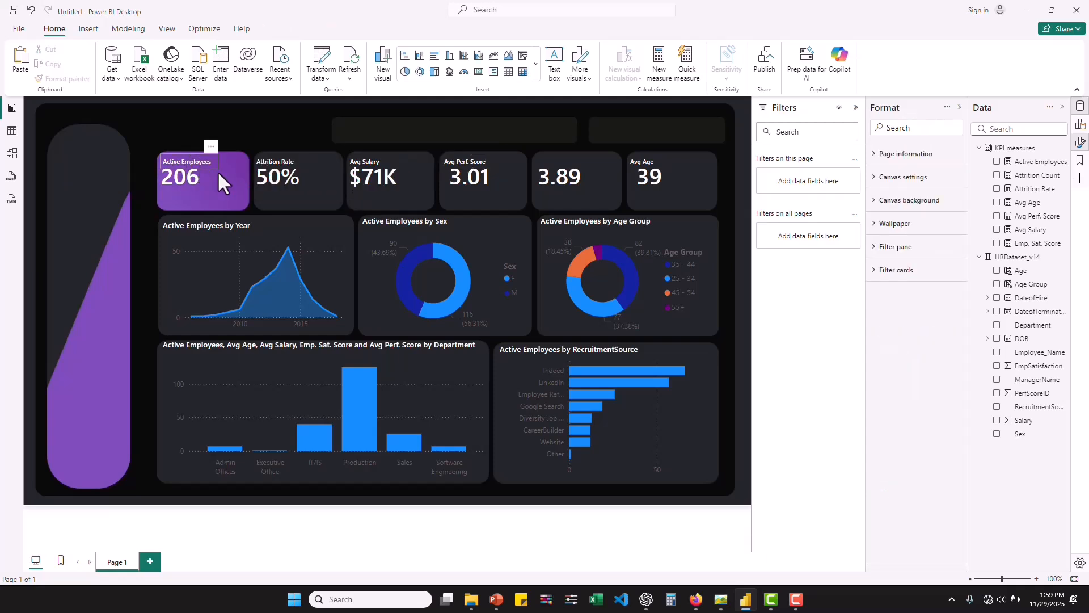
Step: Place a copy of the "Active Employees" label above the 3.89 value at horizontal 892, vertical 99
{"action": "left_click", "coordinate": [206, 169]}
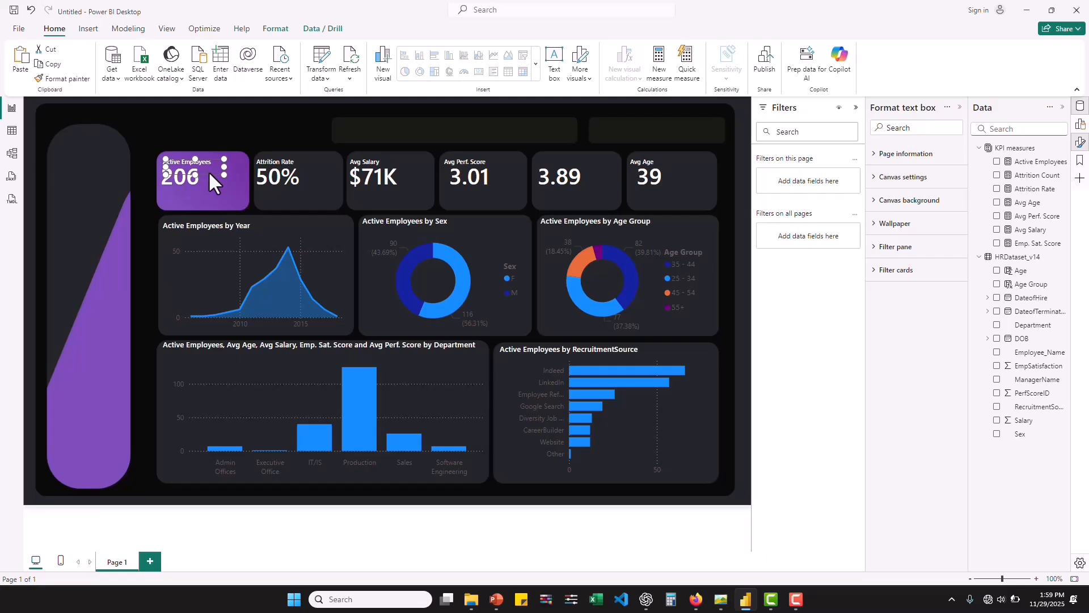
{"action": "left_click", "coordinate": [209, 172]}
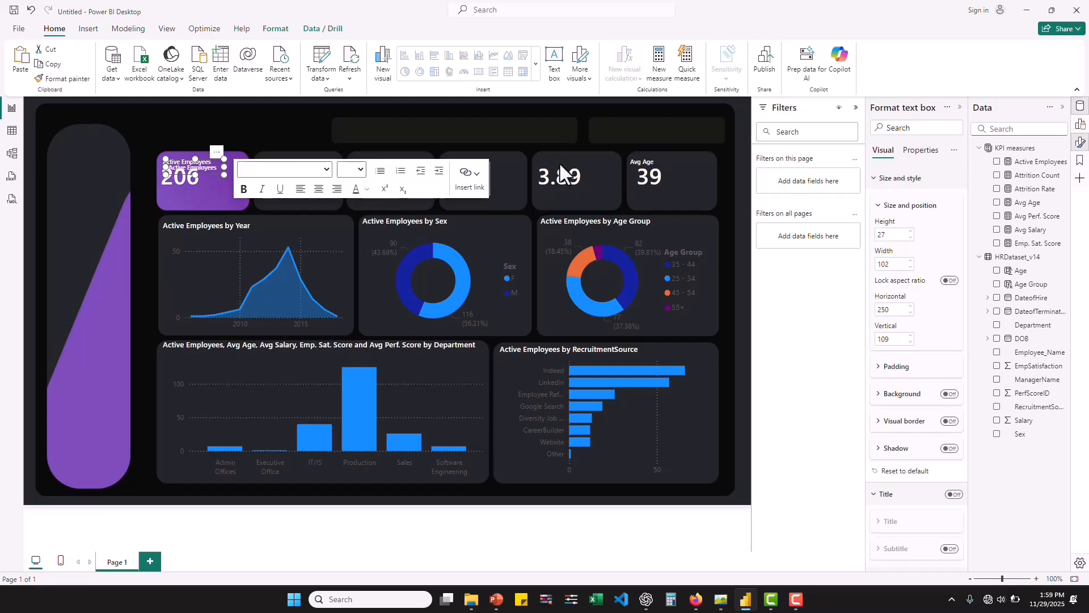
{"action": "left_click_drag", "start_coordinate": [553, 161], "coordinate": [577, 168]}
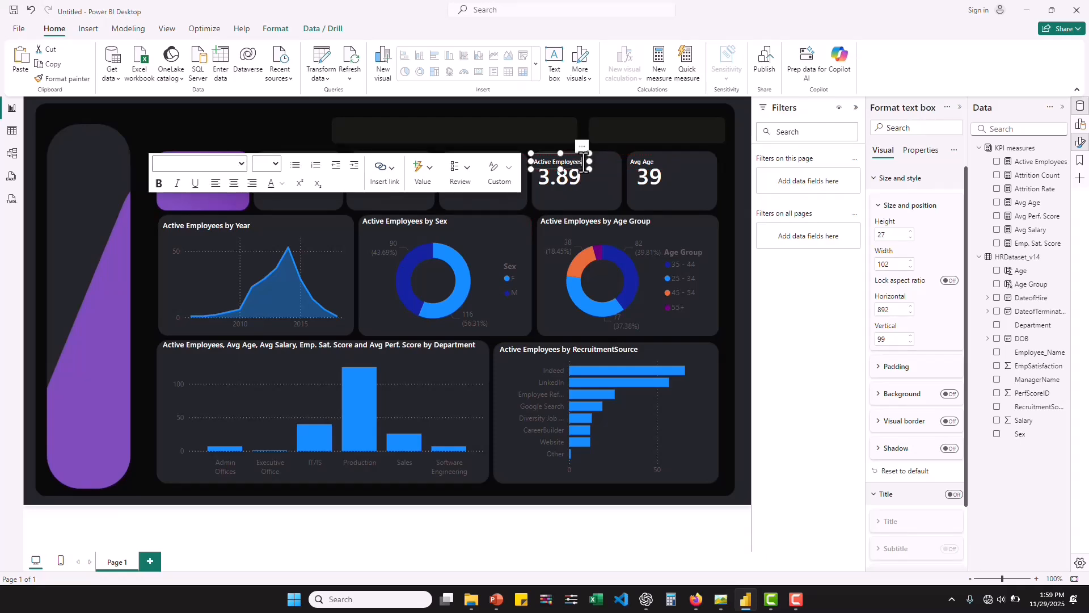
Step: Change the text of the label above the 3.89 value to "Avg Emp. Satisfaction" and widen its box to about 133
{"action": "left_click", "coordinate": [567, 163]}
{"action": "key", "text": "ctrl+a"}
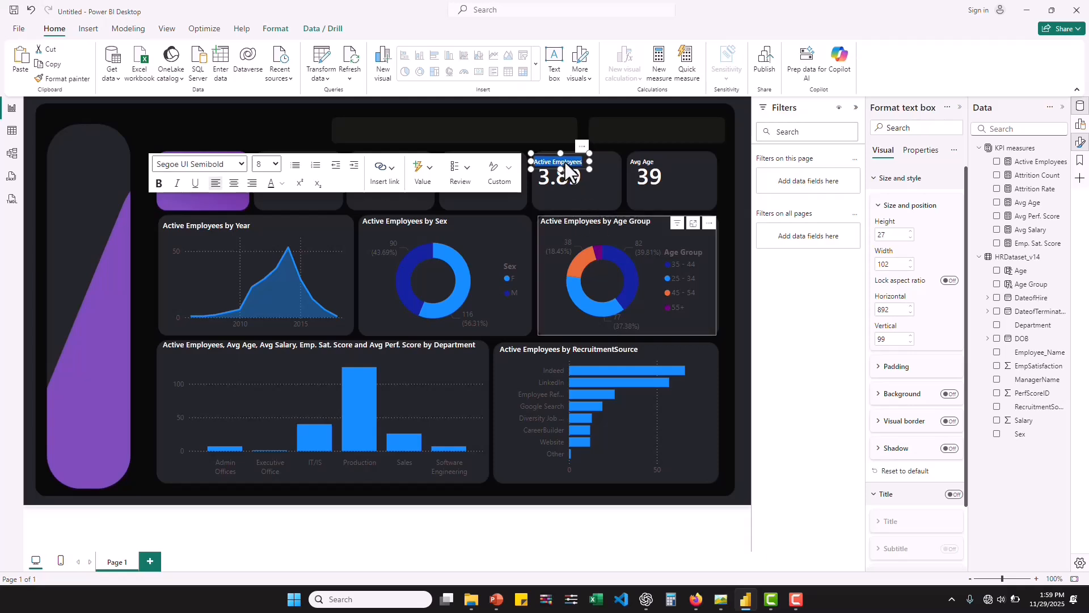
{"action": "type", "text": "Avg"}
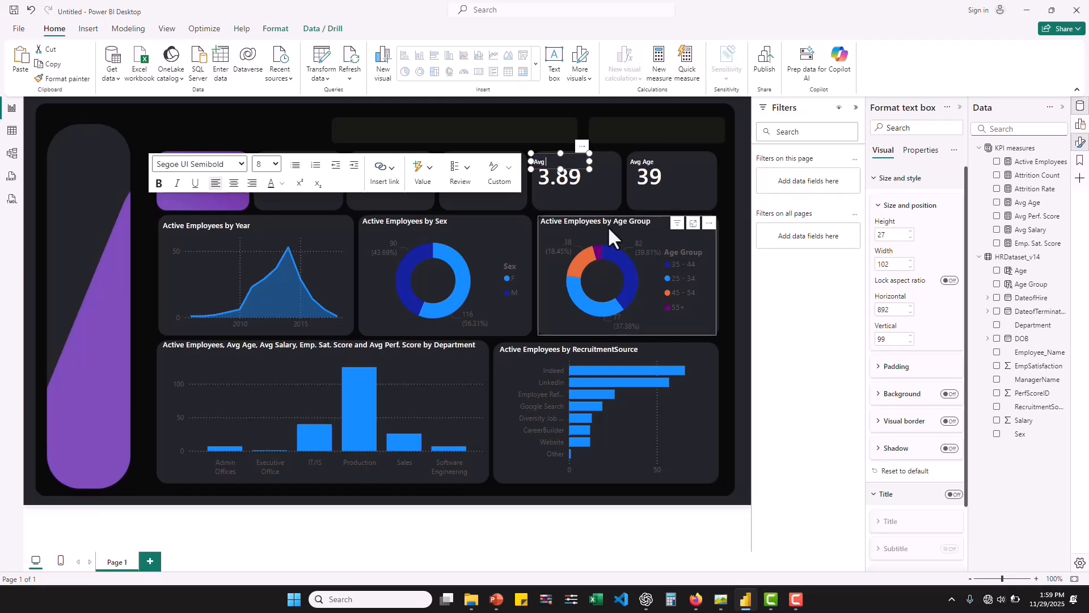
{"action": "type", "text": " Emp"}
{"action": "type", "text": ". Sat"}
{"action": "type", "text": "is"}
{"action": "type", "text": "faction"}
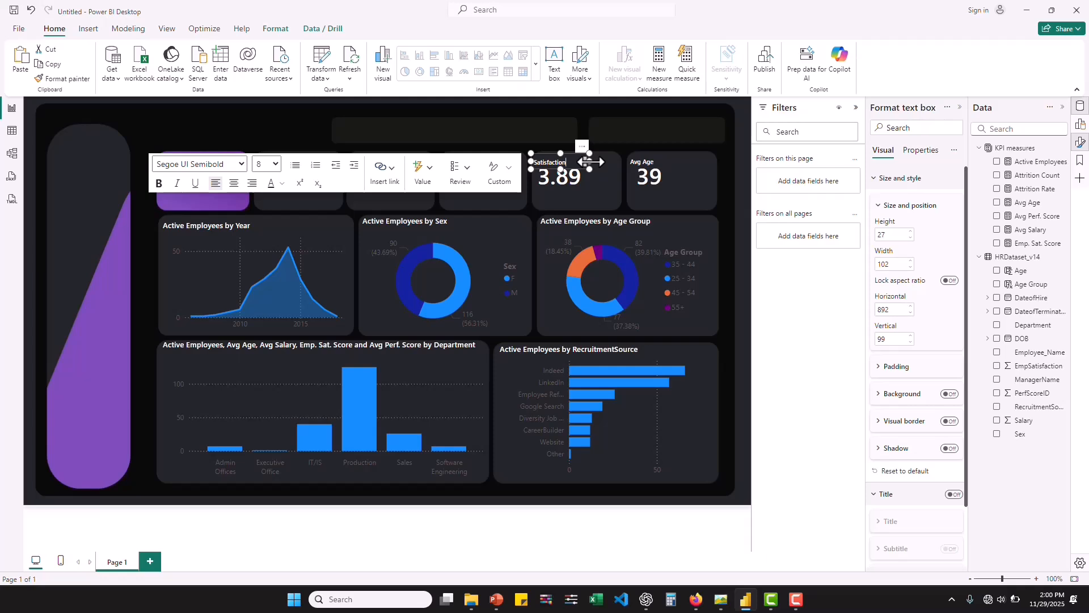
{"action": "left_click_drag", "start_coordinate": [591, 162], "coordinate": [605, 162]}
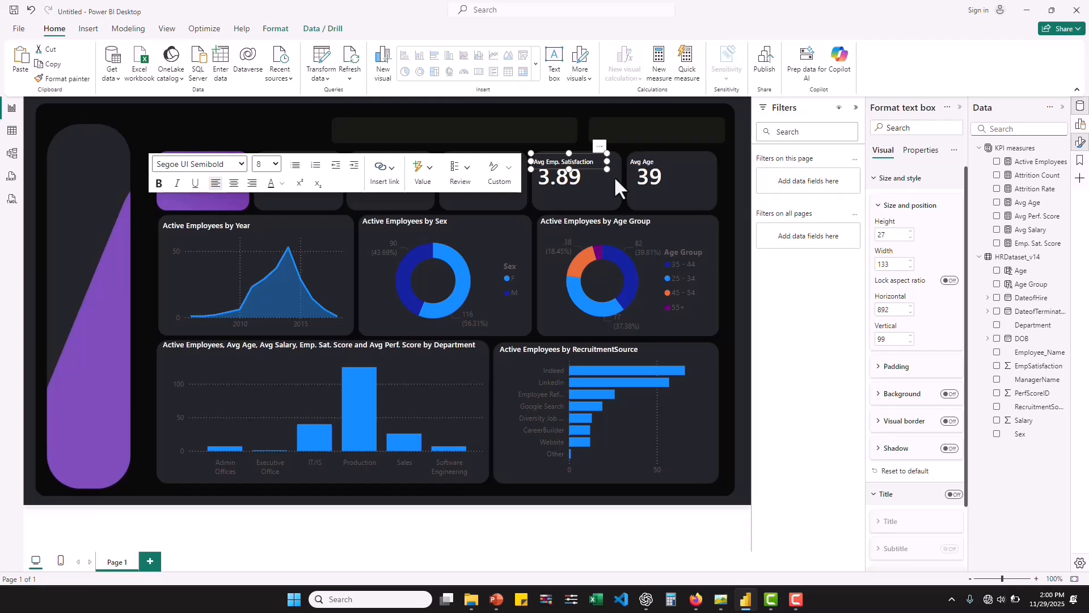
{"action": "left_click", "coordinate": [685, 206]}
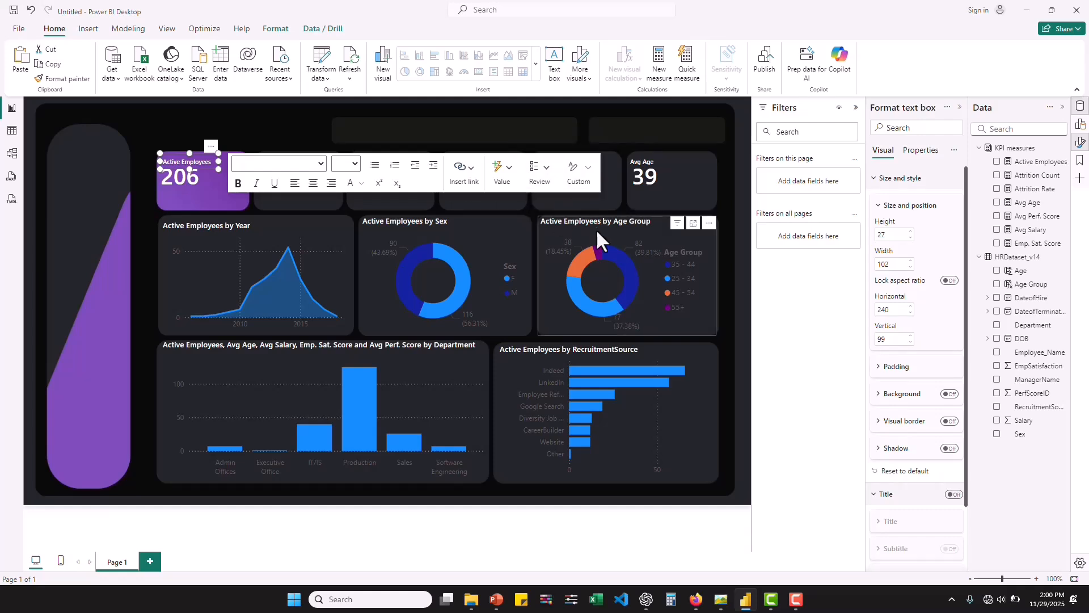
Step: Place a copy of the "Active Employees" label near the top of the purple sidebar shape and change its text to "HR"
{"action": "key", "text": "ctrl+v"}
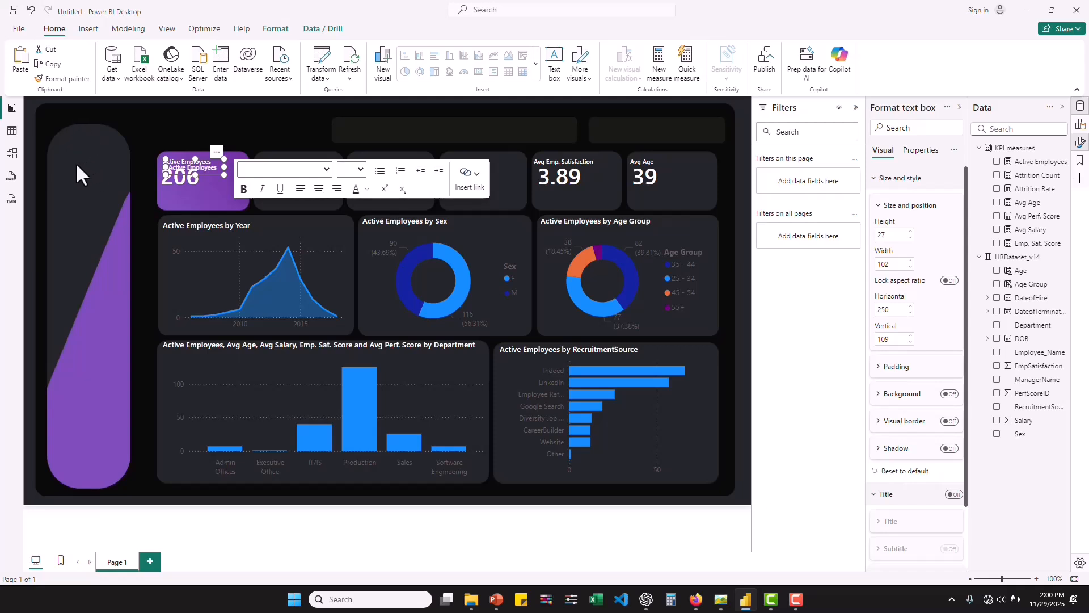
{"action": "left_click_drag", "start_coordinate": [216, 169], "coordinate": [95, 167]}
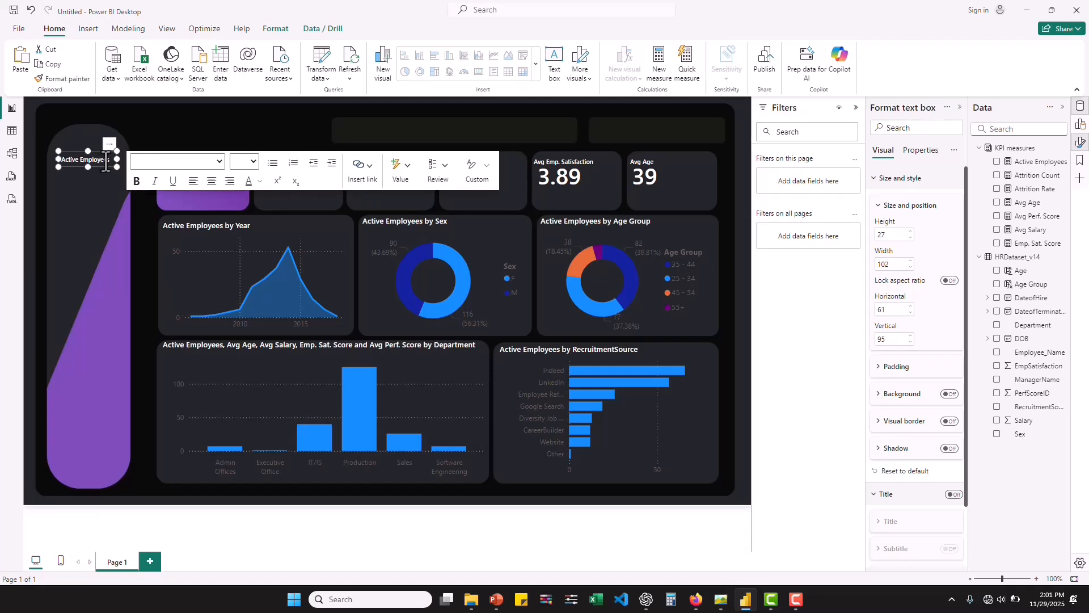
{"action": "key", "text": "ctrl+a"}
{"action": "type", "text": "HR"}
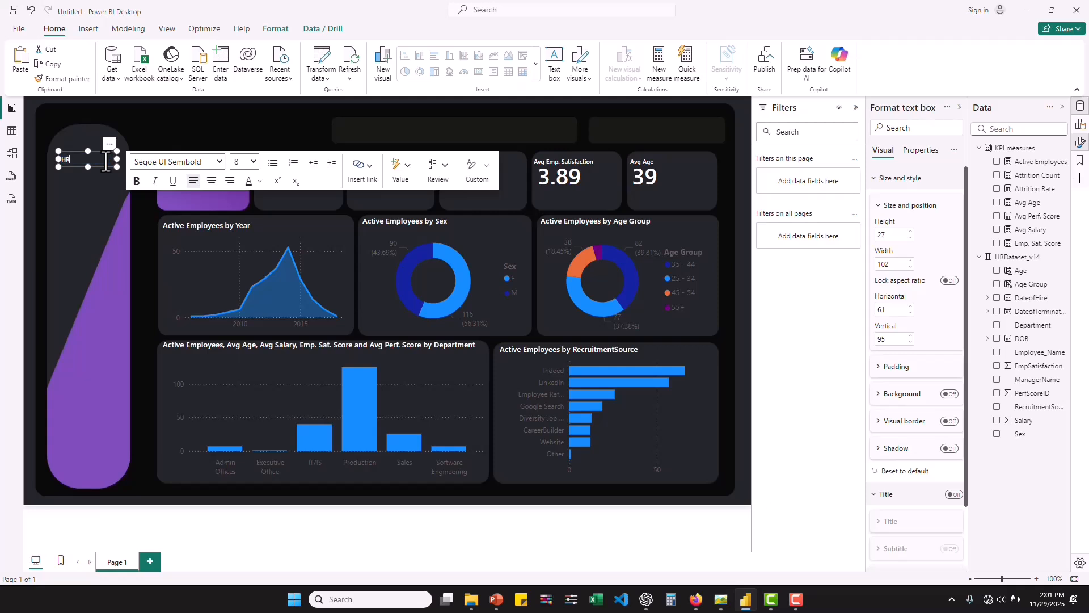
Step: Set the "HR" text to font size 32 and narrow its box to about 70 wide
{"action": "key", "text": "ctrl+a"}
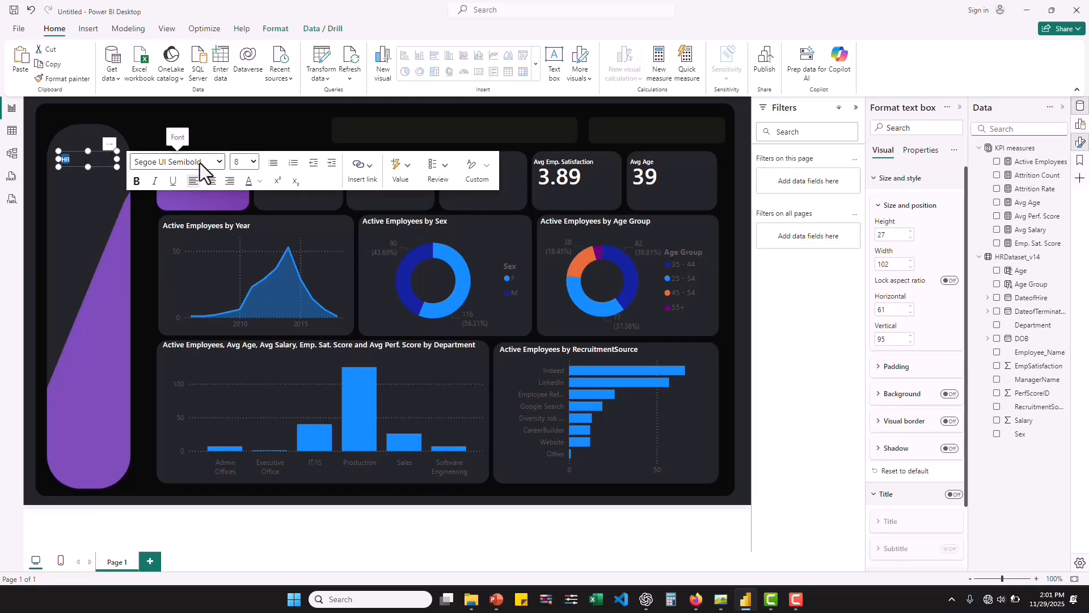
{"action": "left_click", "coordinate": [253, 162]}
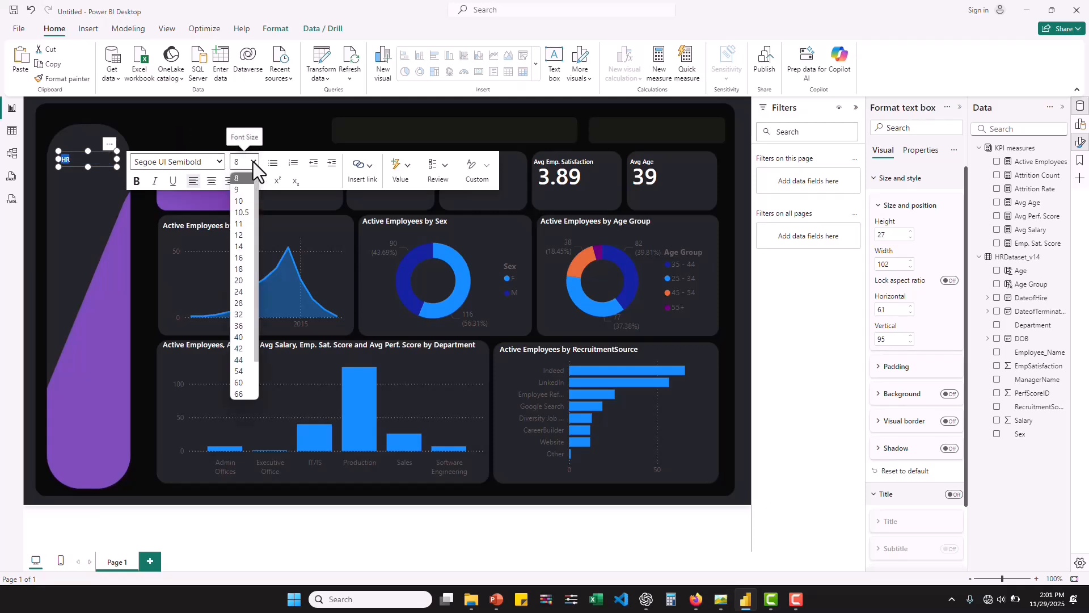
{"action": "left_click", "coordinate": [239, 314]}
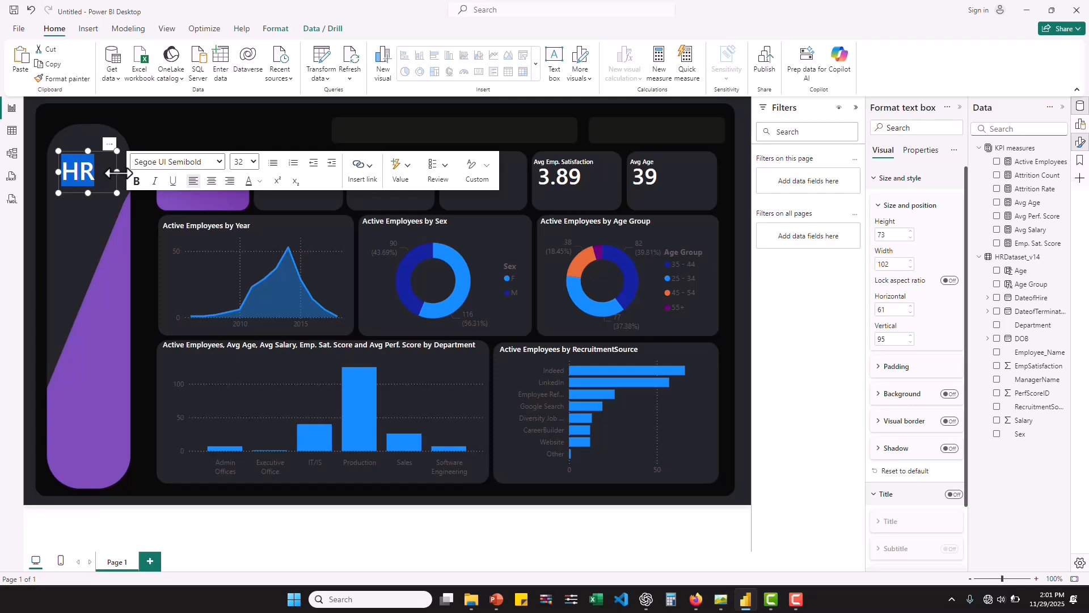
{"action": "left_click_drag", "start_coordinate": [118, 173], "coordinate": [98, 193]}
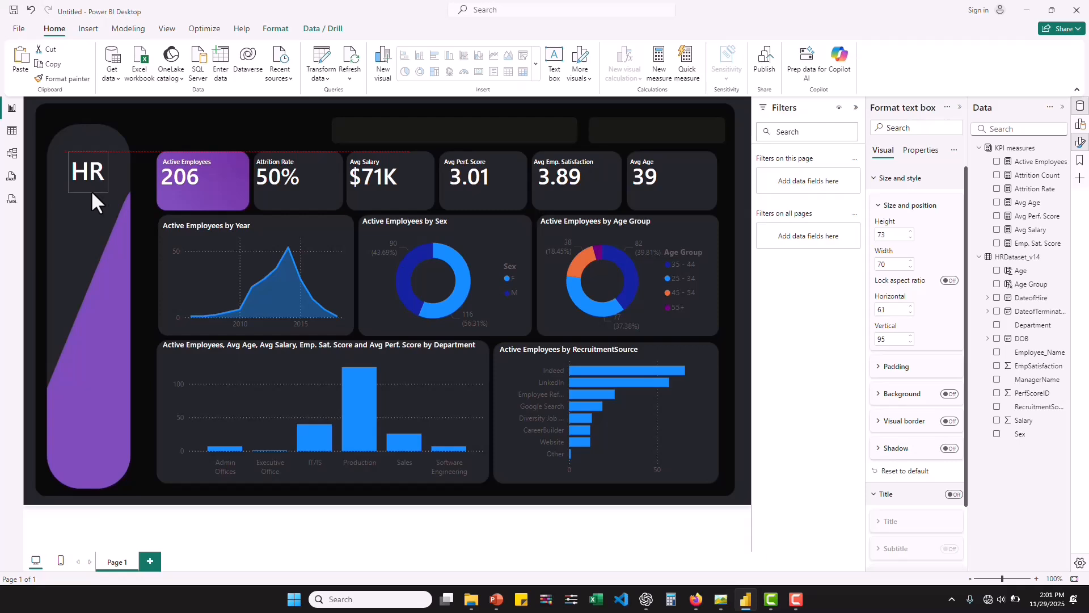
Step: Center the "HR" text box within the sidebar shape at horizontal 78, vertical 95
{"action": "left_click_drag", "start_coordinate": [92, 193], "coordinate": [92, 193]}
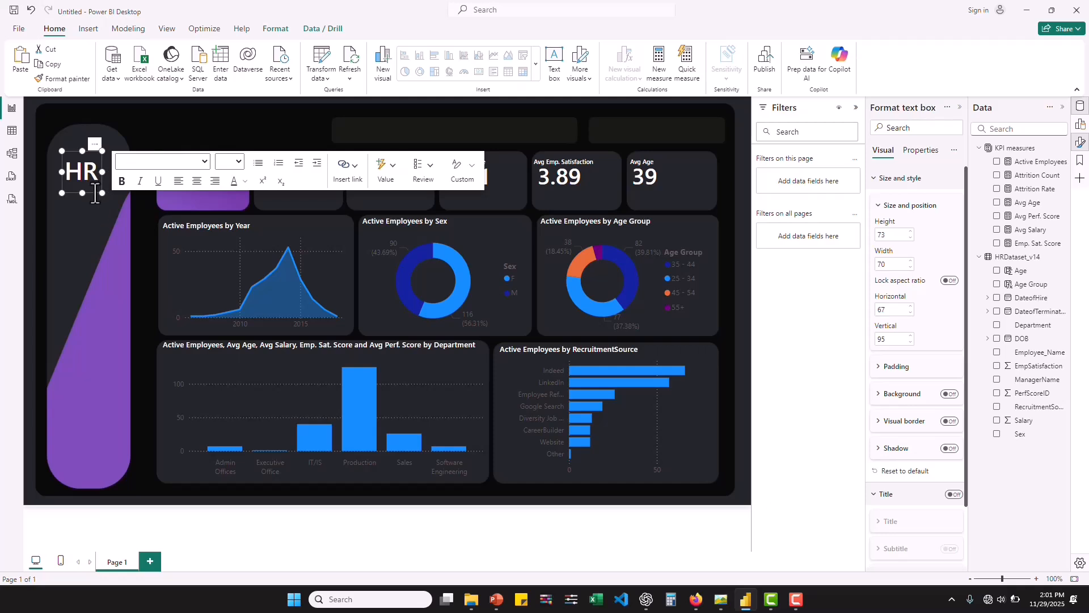
{"action": "left_click", "coordinate": [91, 193]}
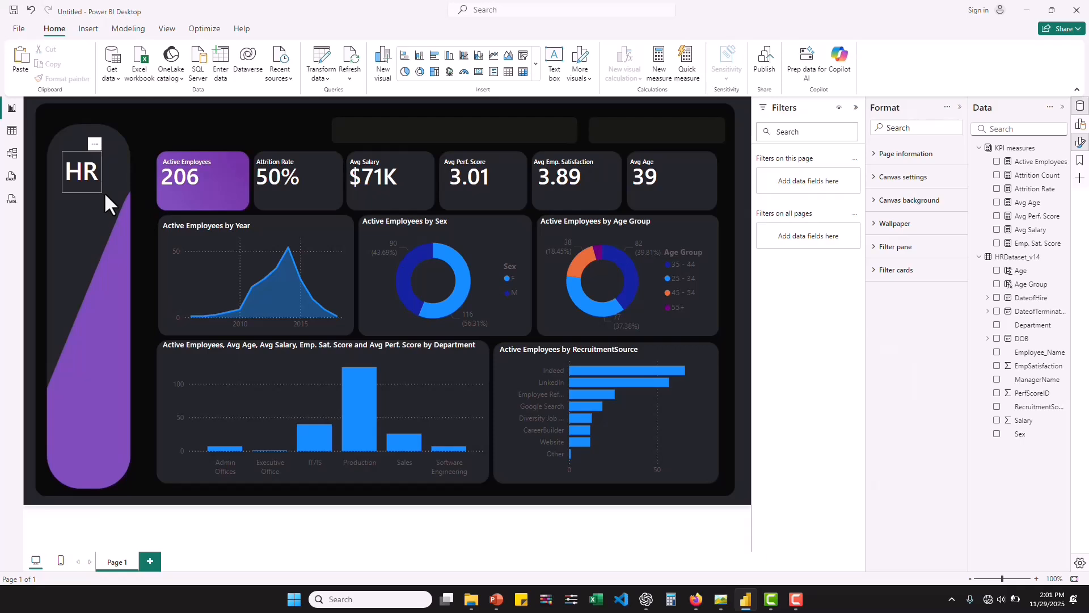
{"action": "mouse_move", "coordinate": [89, 192]}
{"action": "left_mouse_down"}
{"action": "mouse_move", "coordinate": [112, 185]}
{"action": "mouse_move", "coordinate": [84, 191]}
{"action": "mouse_move", "coordinate": [96, 193]}
{"action": "left_mouse_up"}
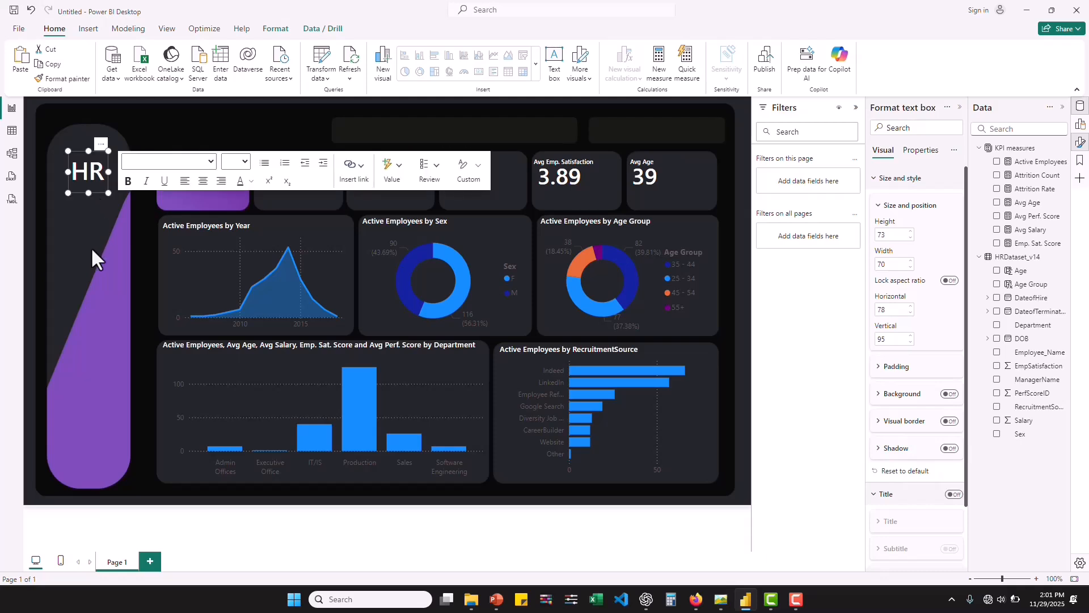
{"action": "left_click", "coordinate": [233, 226]}
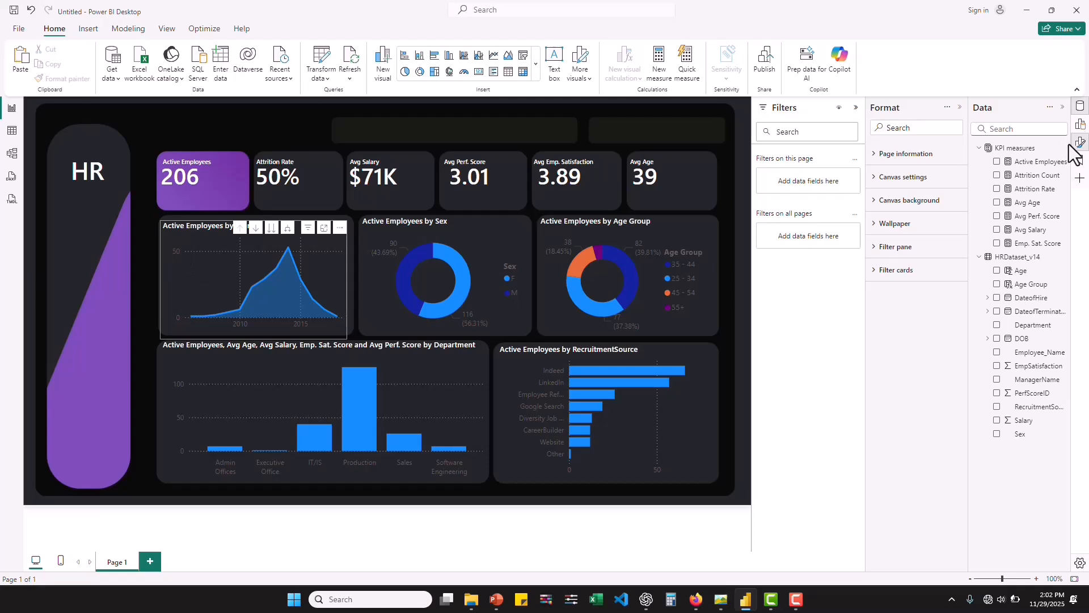
Step: Turn off the horizontal and vertical gridlines of the Active Employees by Year chart
{"action": "left_click", "coordinate": [264, 244]}
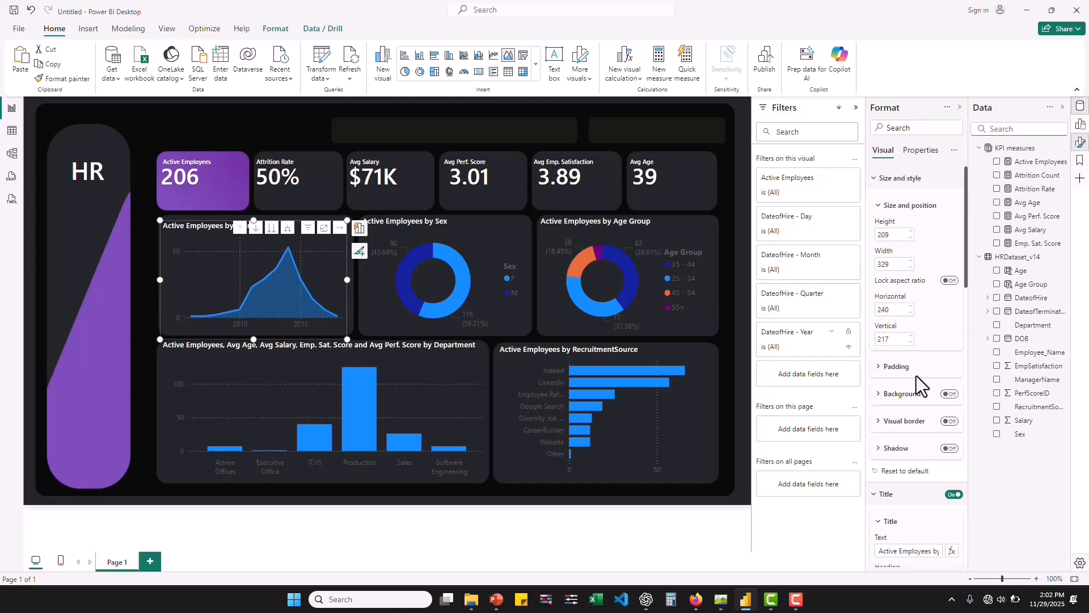
{"action": "scroll", "coordinate": [917, 376], "scroll_direction": "down", "scroll_amount": 10}
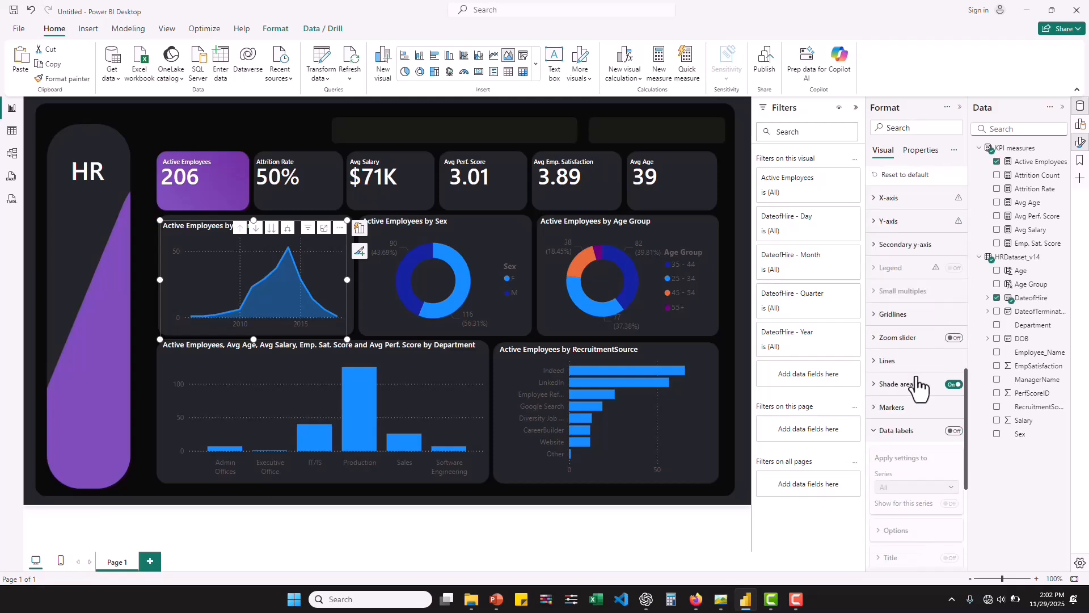
{"action": "scroll", "coordinate": [918, 388], "scroll_direction": "down", "scroll_amount": 3}
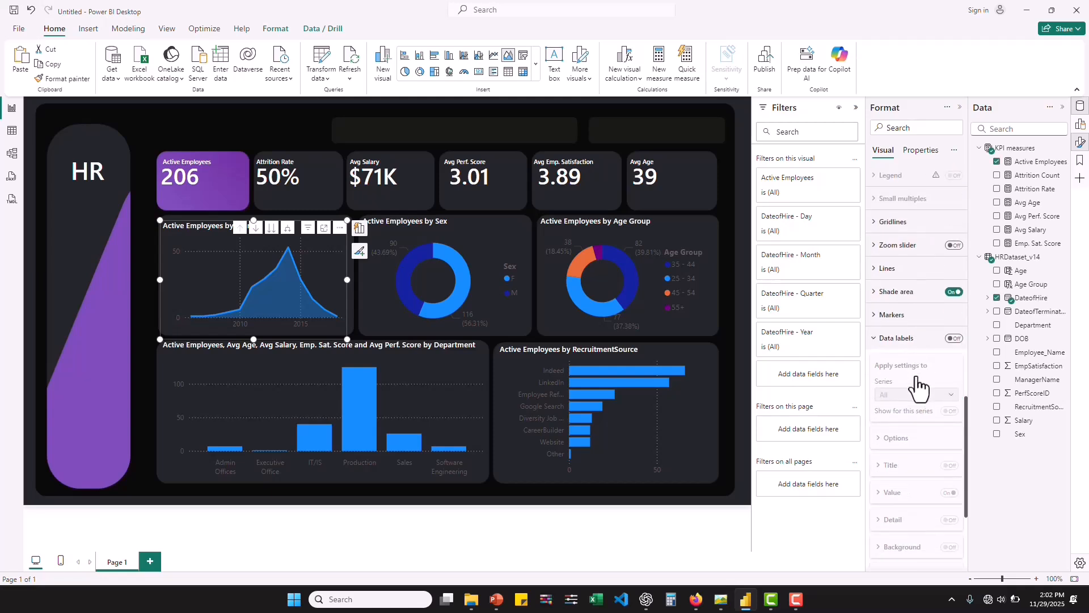
{"action": "left_click", "coordinate": [878, 227]}
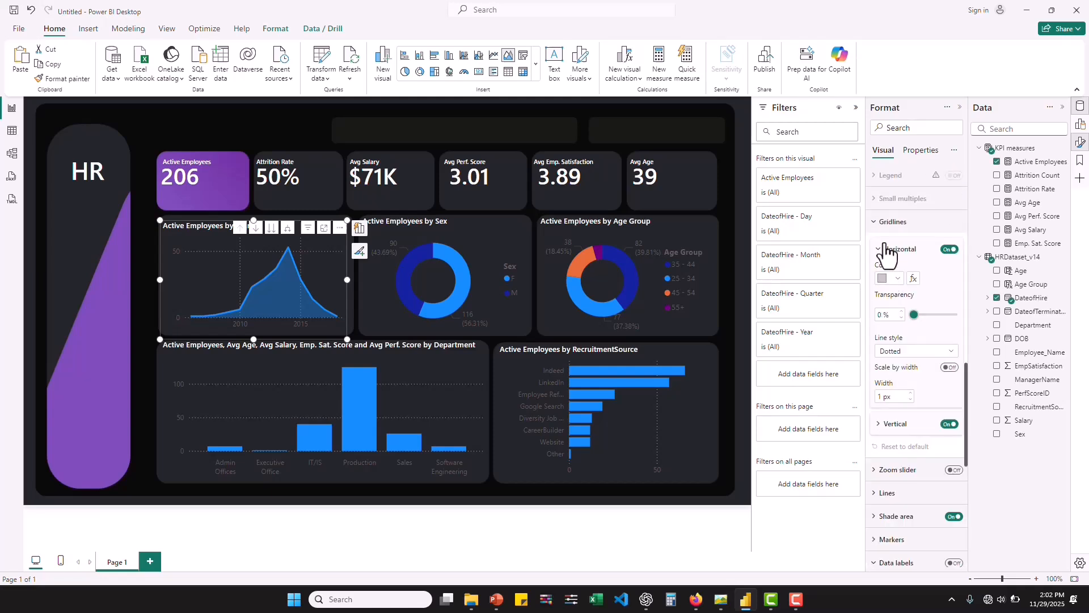
{"action": "left_click", "coordinate": [952, 250]}
{"action": "left_click", "coordinate": [949, 425]}
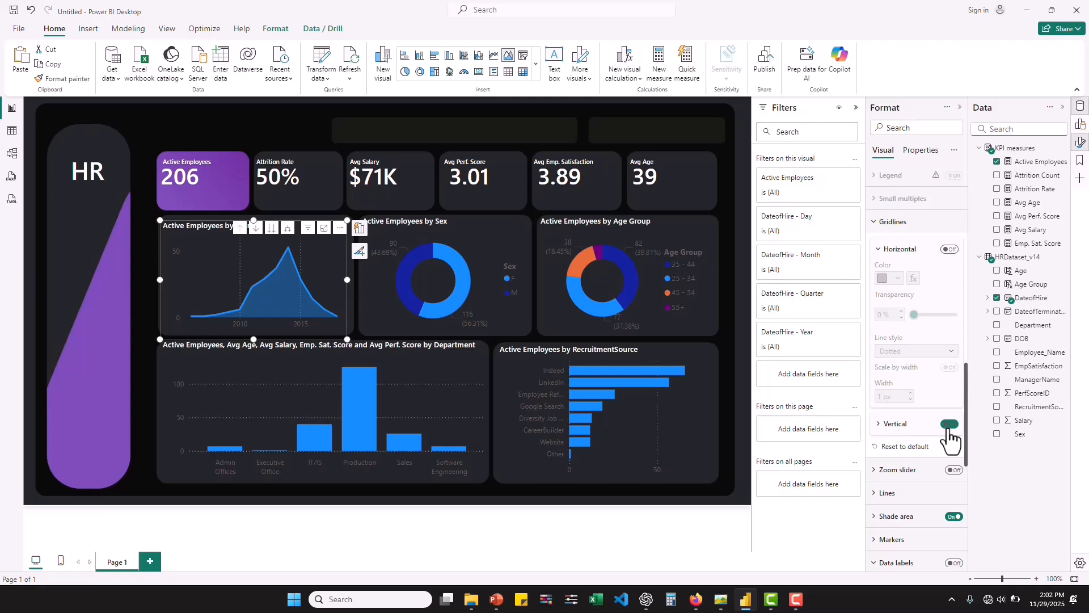
Step: Set the Active Employees by Year chart's line to Smooth interpolation with a width of 2 px
{"action": "scroll", "coordinate": [948, 432], "scroll_direction": "down", "scroll_amount": 2}
{"action": "scroll", "coordinate": [924, 326], "scroll_direction": "up", "scroll_amount": 3}
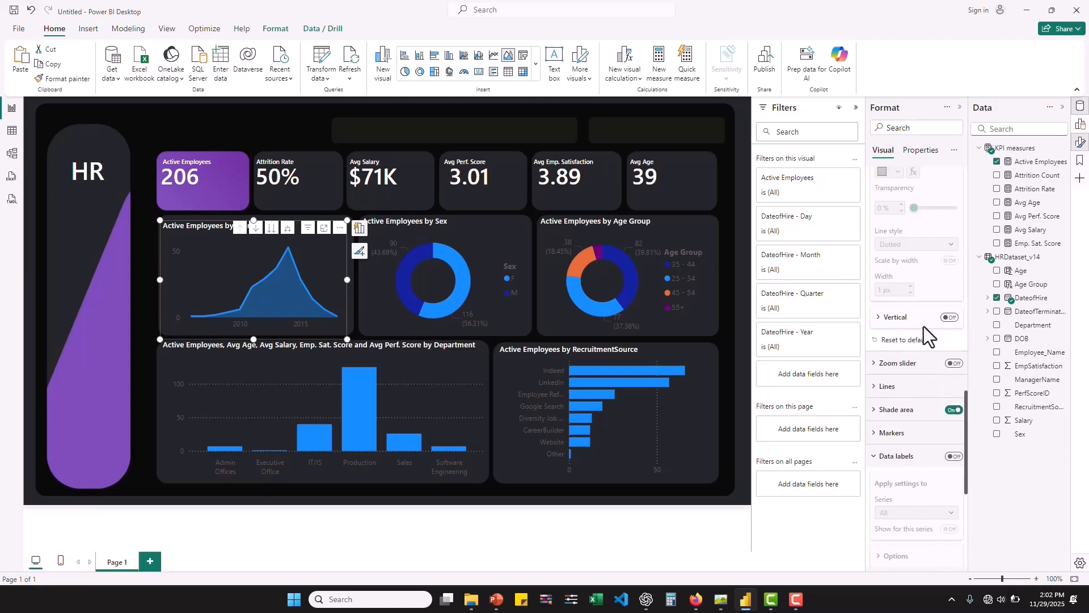
{"action": "scroll", "coordinate": [924, 326], "scroll_direction": "down", "scroll_amount": 6}
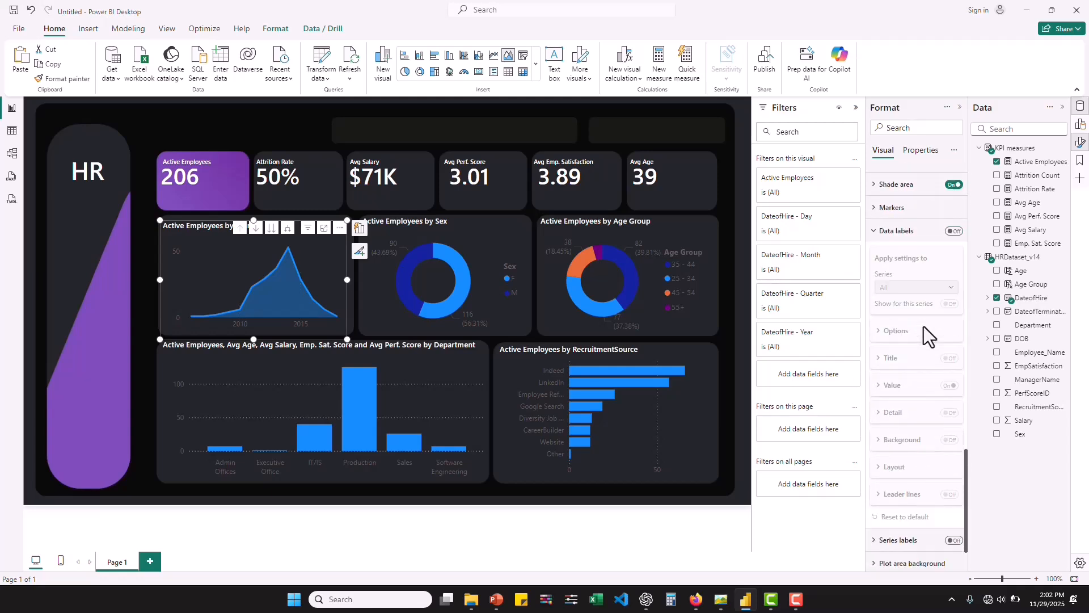
{"action": "scroll", "coordinate": [924, 326], "scroll_direction": "up", "scroll_amount": 3}
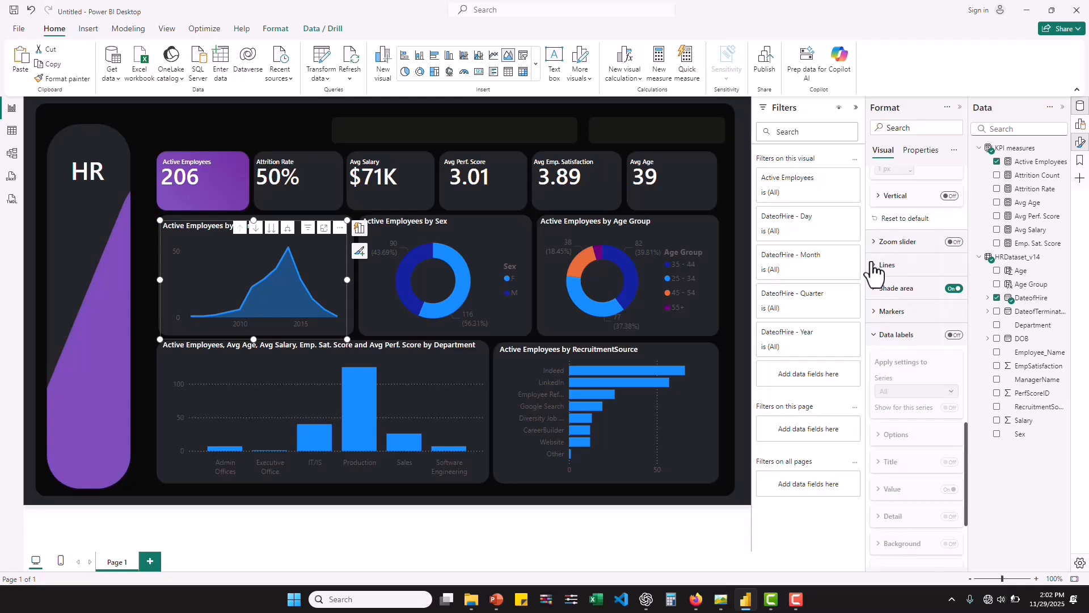
{"action": "left_click", "coordinate": [874, 265]}
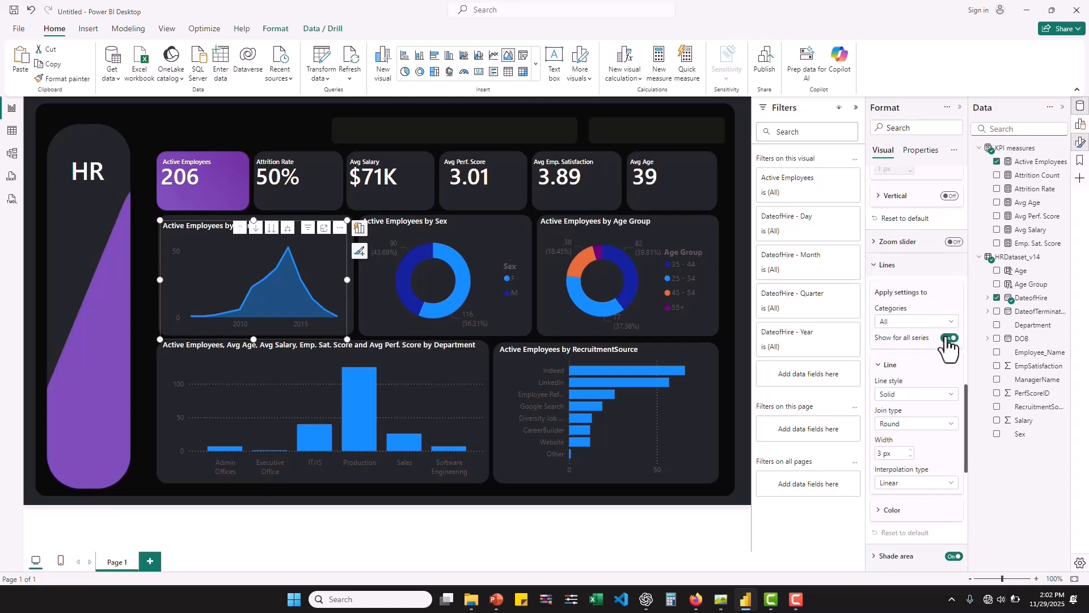
{"action": "scroll", "coordinate": [910, 392], "scroll_direction": "down", "scroll_amount": 3}
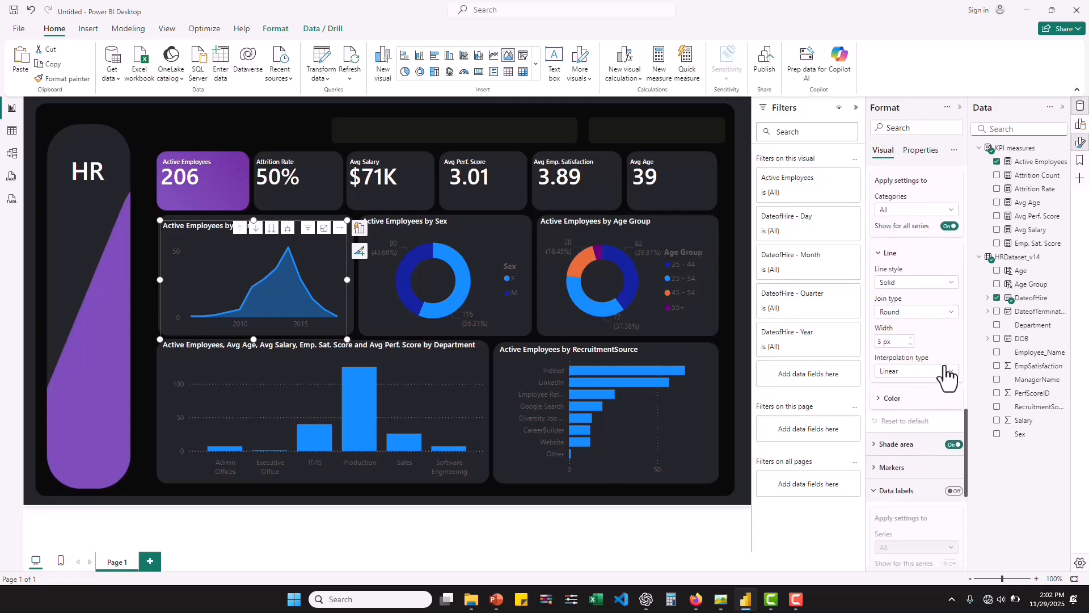
{"action": "left_click", "coordinate": [944, 374]}
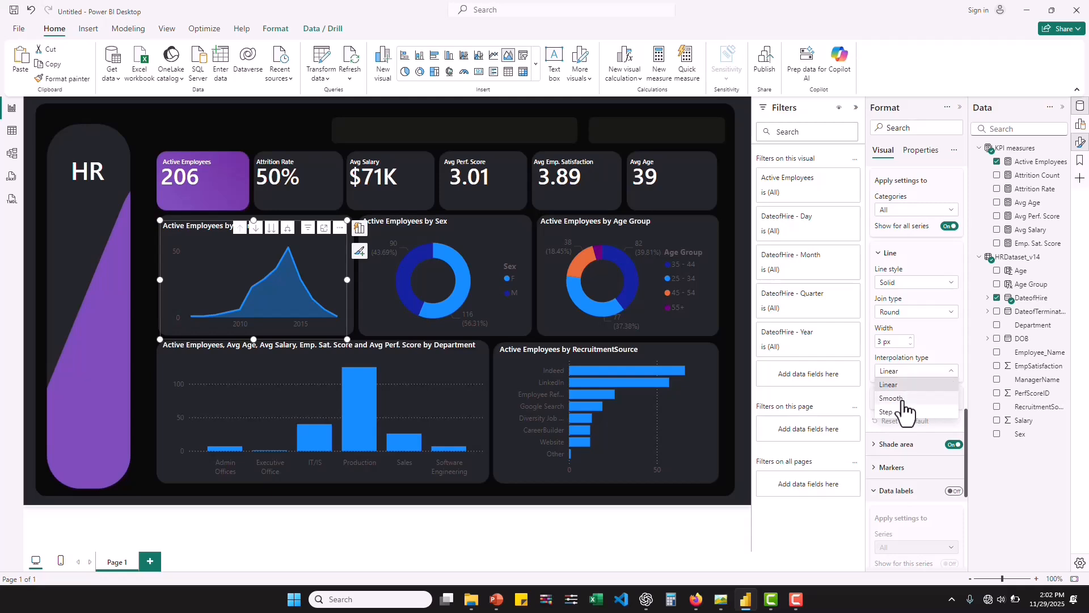
{"action": "left_click", "coordinate": [903, 402]}
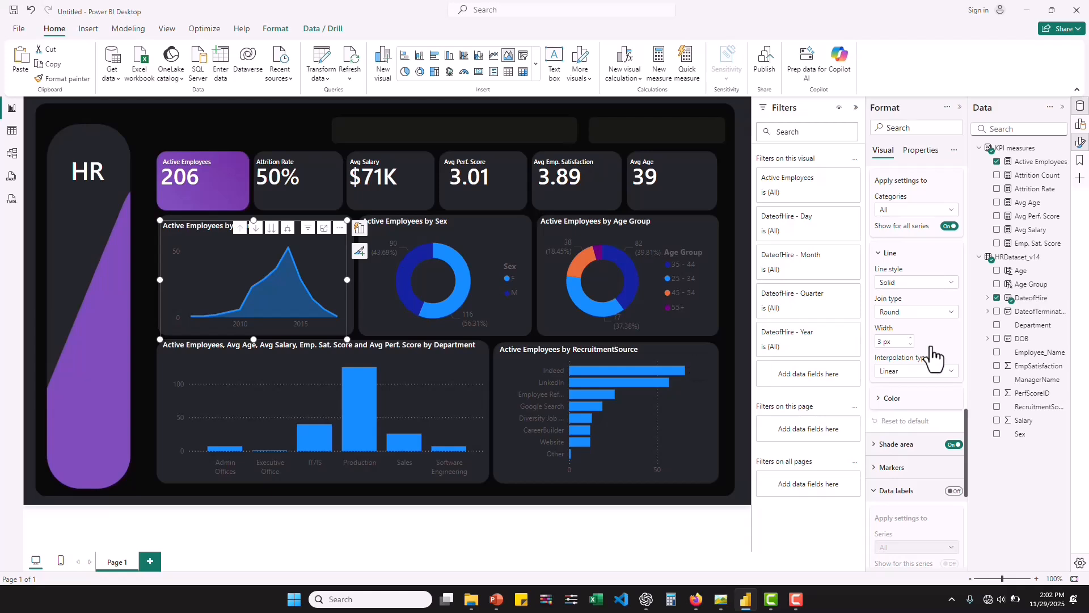
{"action": "left_click", "coordinate": [938, 374]}
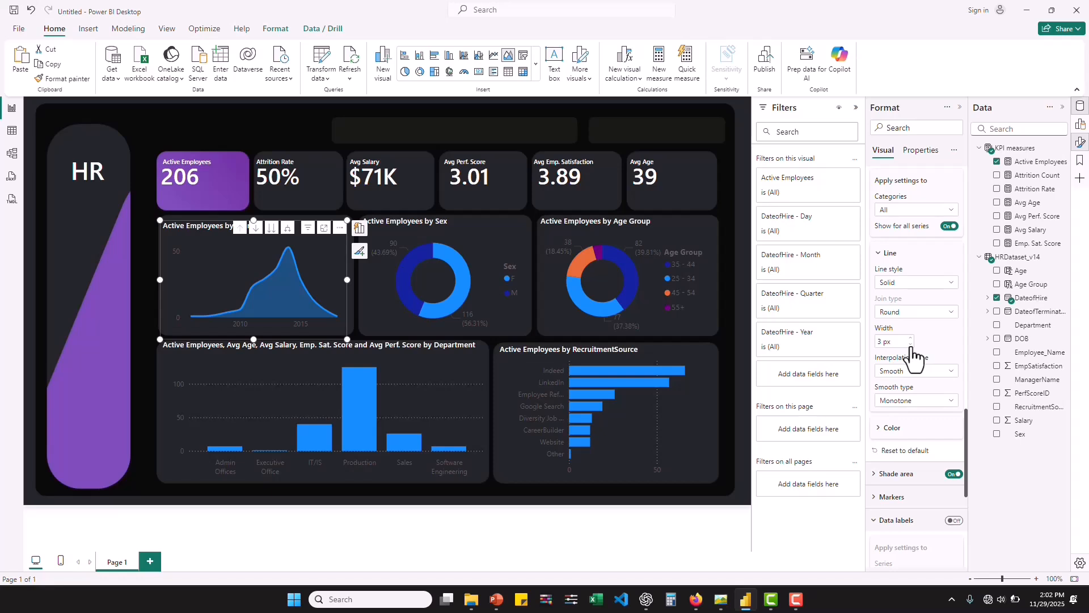
{"action": "left_click", "coordinate": [912, 345]}
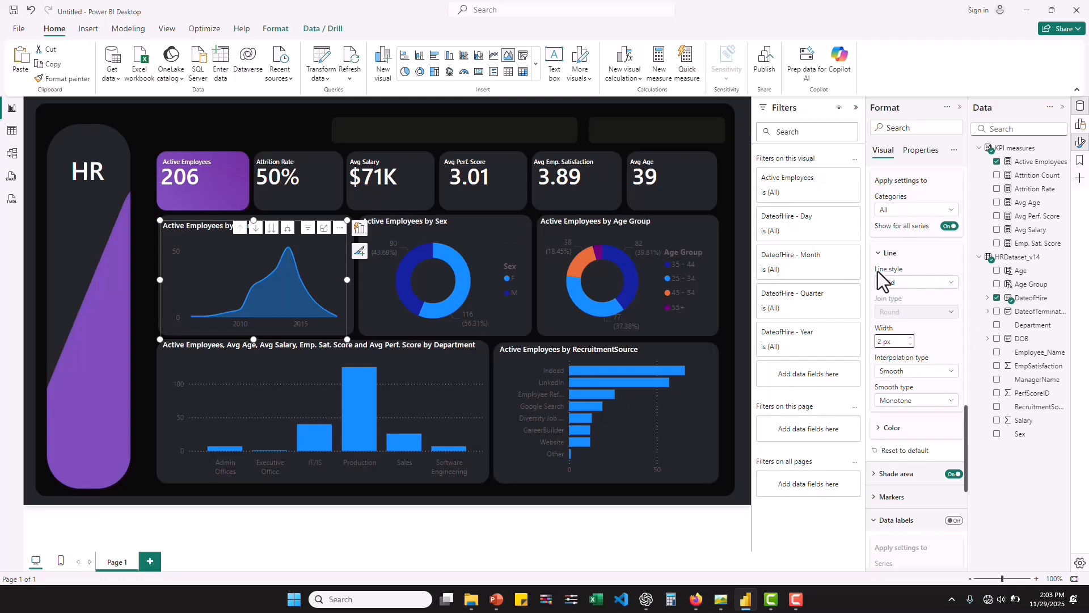
Step: Turn off the Y-axis values and title of the Active Employees by Year chart
{"action": "scroll", "coordinate": [878, 278], "scroll_direction": "up", "scroll_amount": 8}
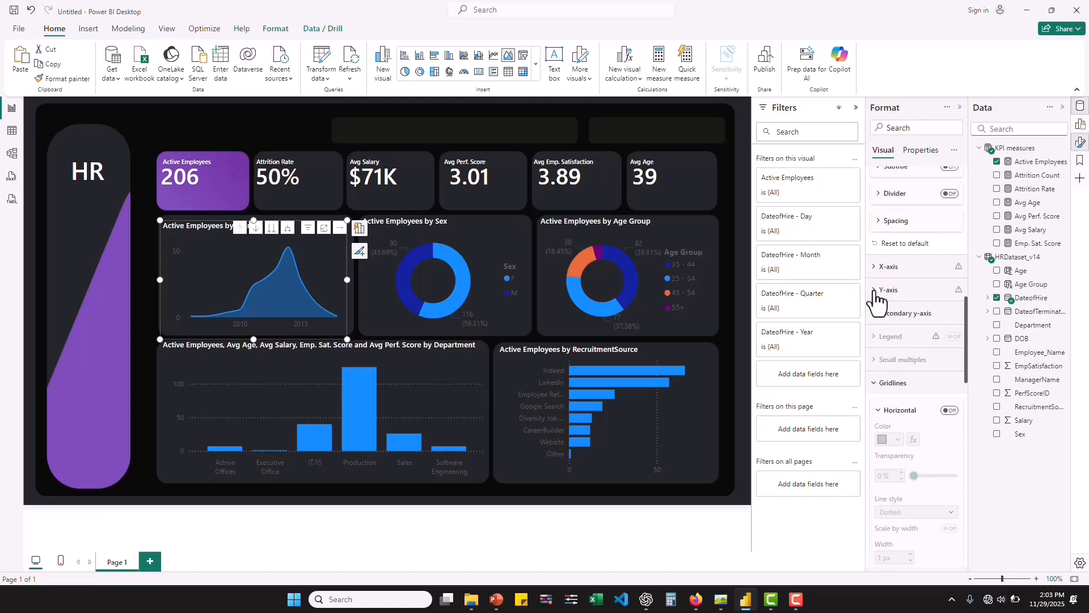
{"action": "left_click", "coordinate": [877, 291]}
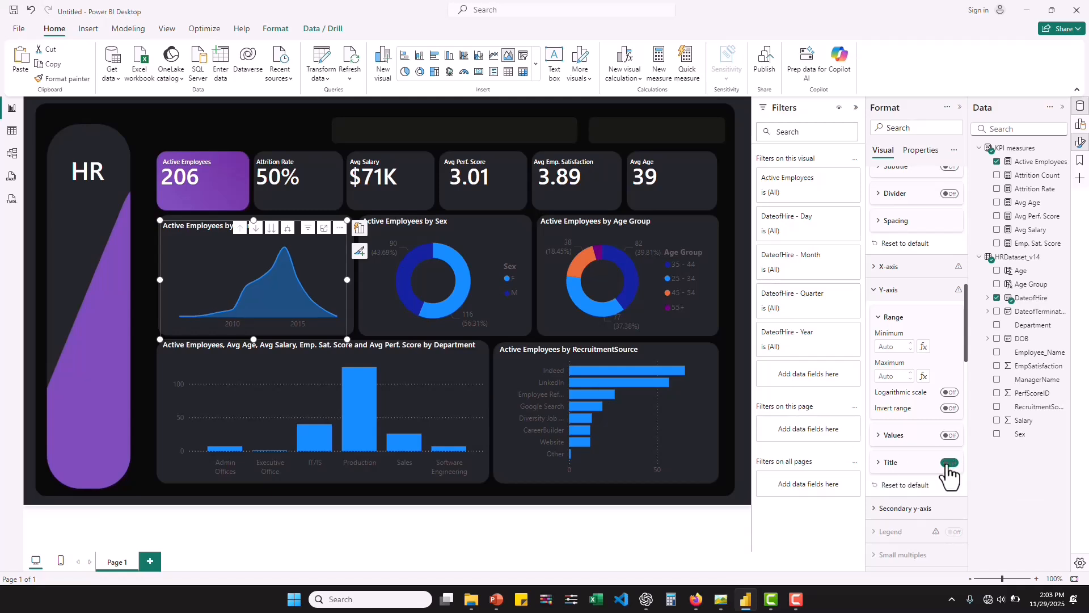
{"action": "left_click", "coordinate": [948, 464]}
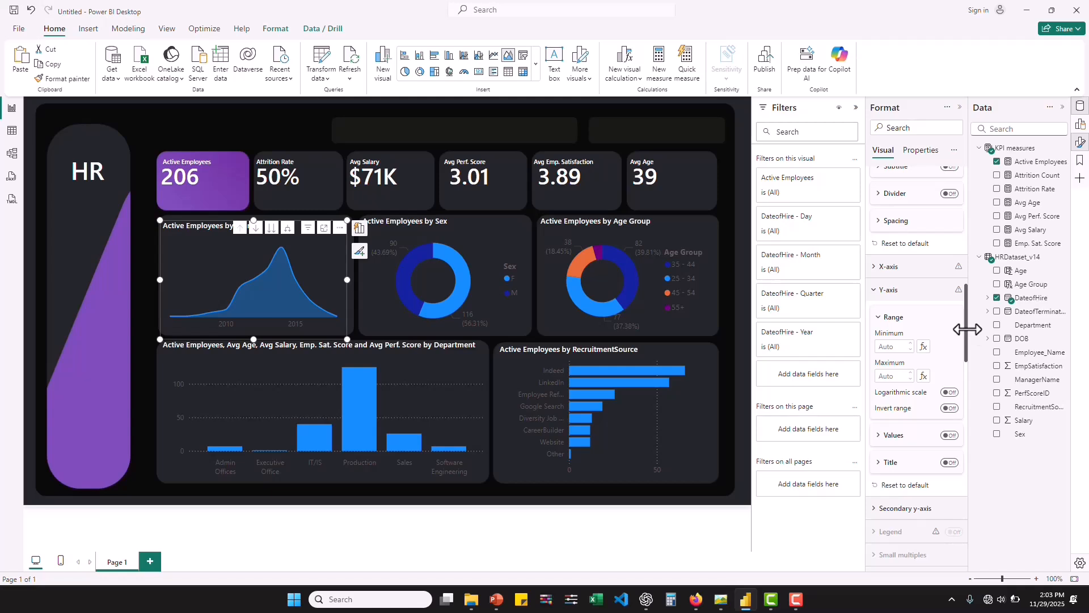
{"action": "left_click_drag", "start_coordinate": [967, 332], "coordinate": [967, 369]}
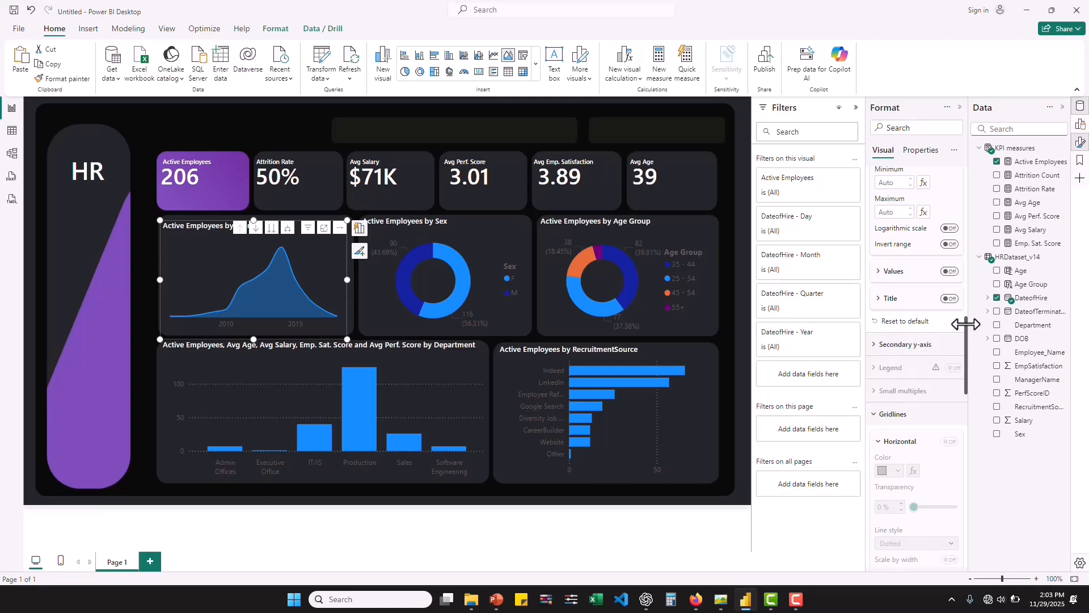
Step: Turn off the X-axis title of the Active Employees by Year chart while keeping its axis values on
{"action": "scroll", "coordinate": [966, 317], "scroll_direction": "up", "scroll_amount": 5}
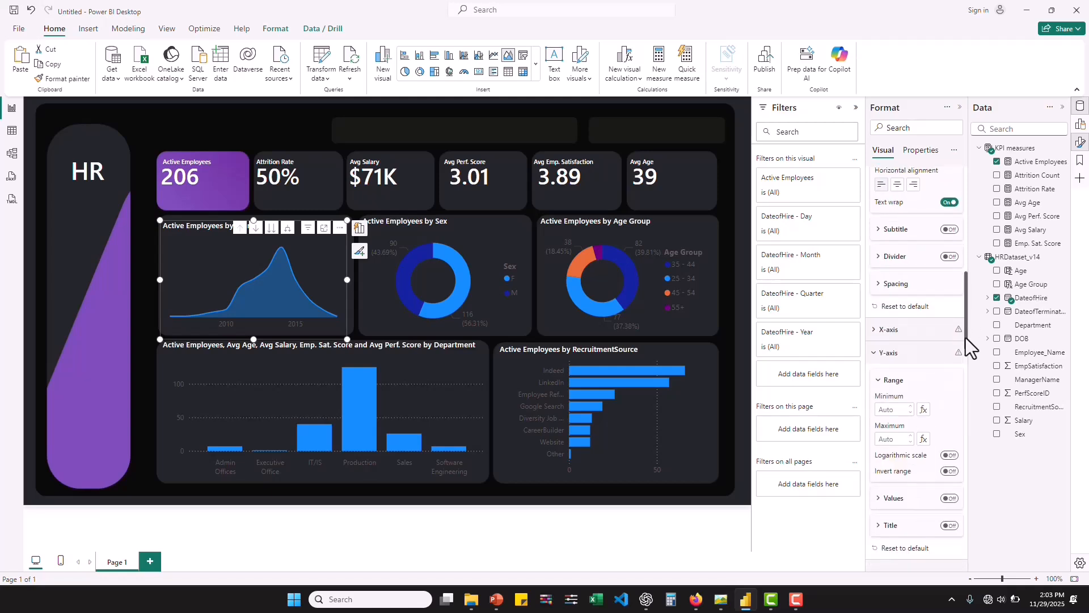
{"action": "left_click", "coordinate": [872, 330]}
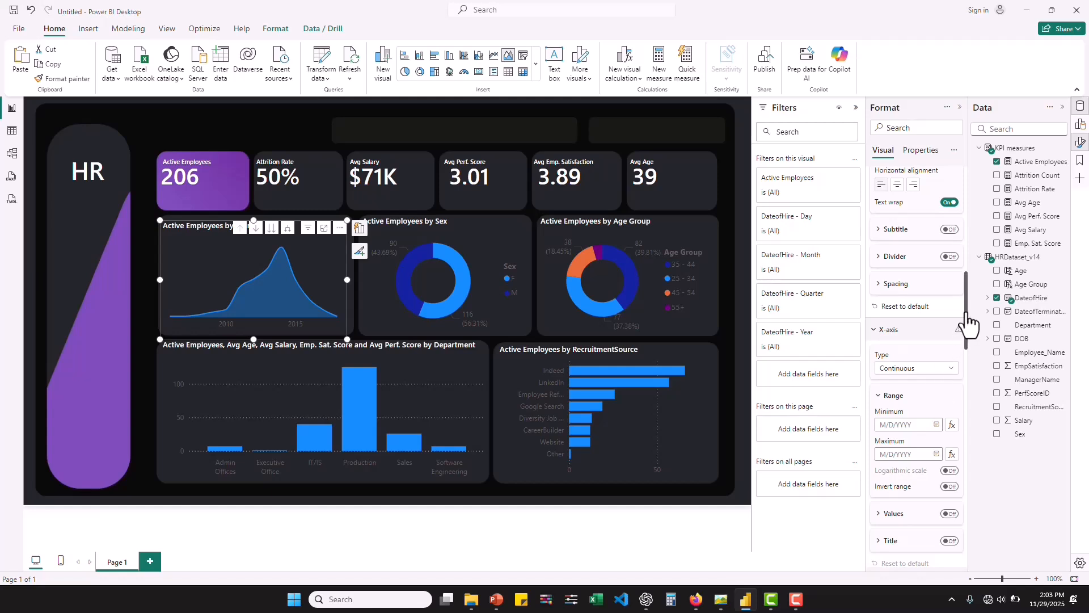
{"action": "scroll", "coordinate": [965, 366], "scroll_direction": "down", "scroll_amount": 10}
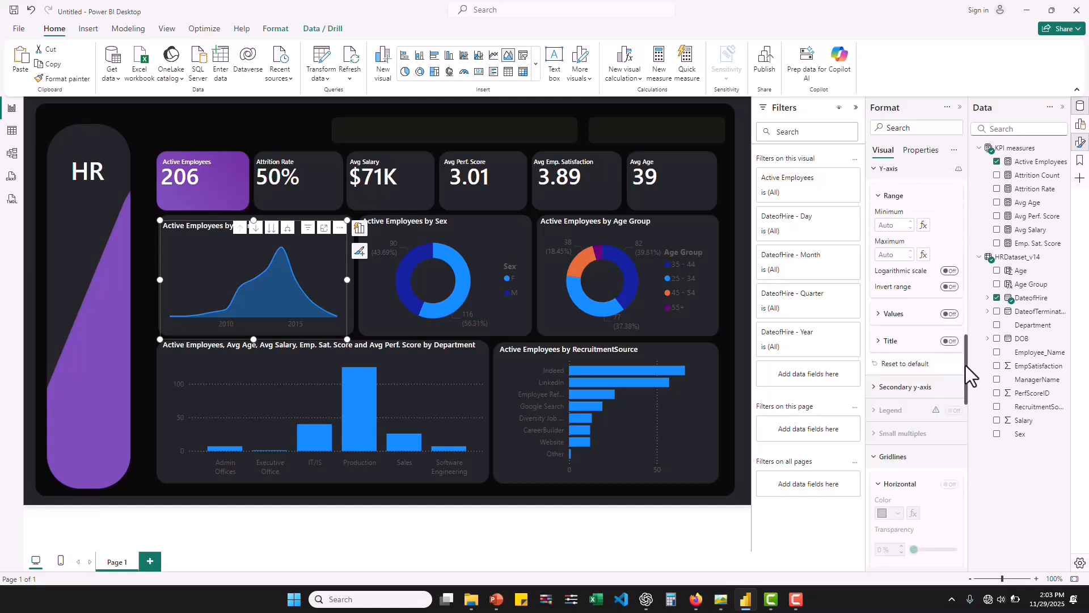
{"action": "scroll", "coordinate": [965, 311], "scroll_direction": "up", "scroll_amount": 10}
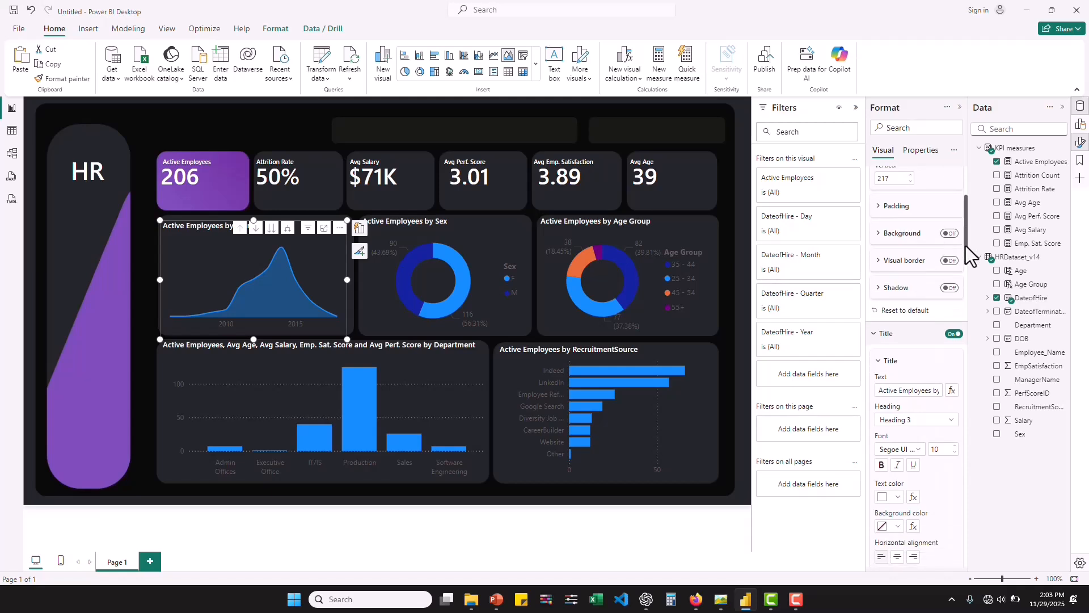
{"action": "left_click_drag", "start_coordinate": [966, 240], "coordinate": [965, 176]}
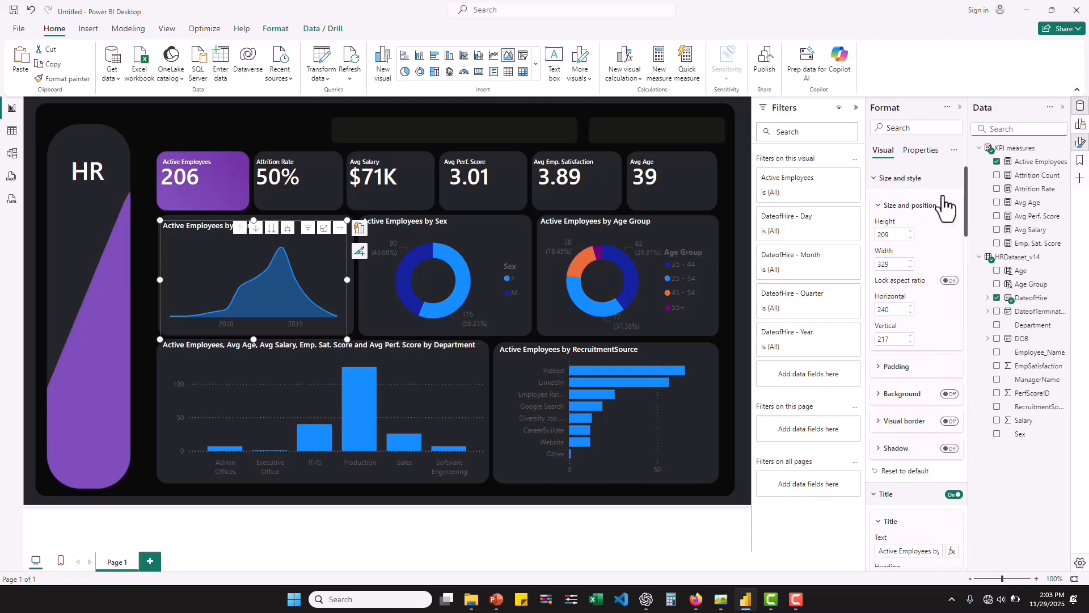
{"action": "left_click", "coordinate": [874, 179]}
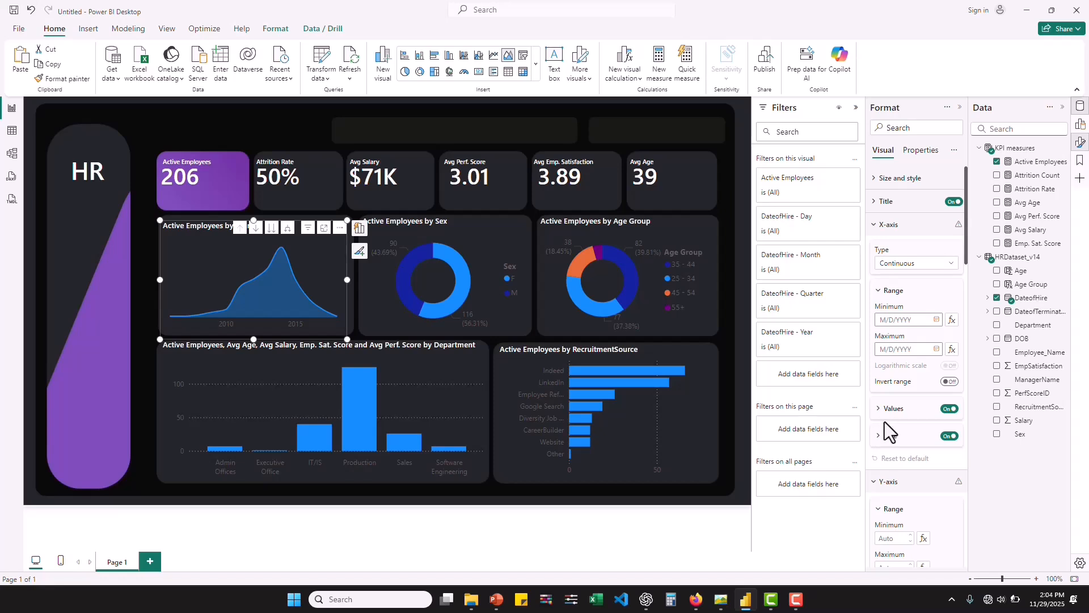
{"action": "left_click", "coordinate": [949, 437]}
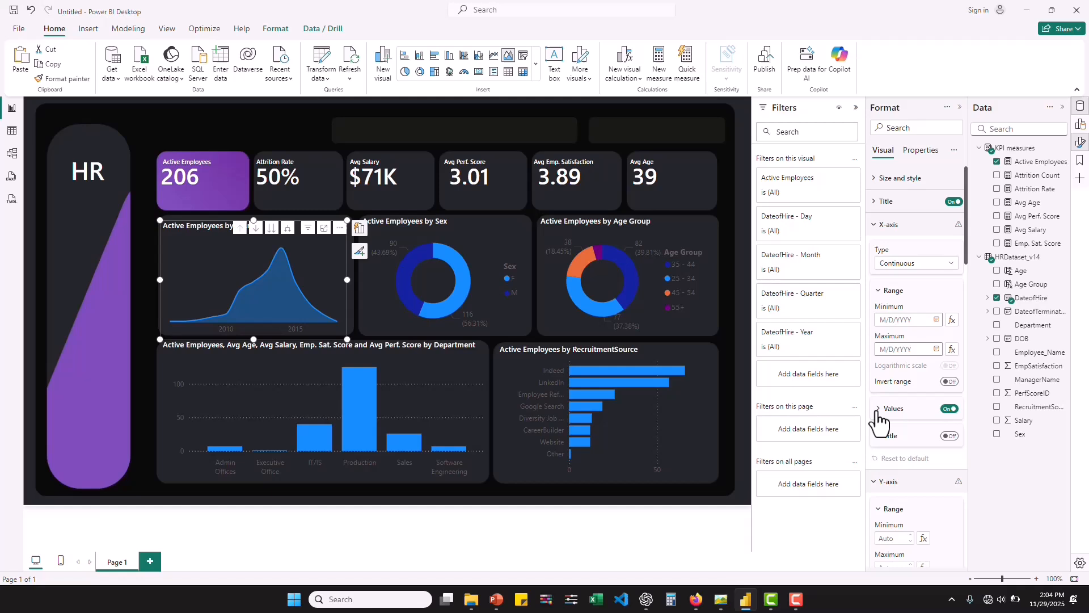
Step: Set the X-axis values of the Active Employees by Year chart to font size 8 in white
{"action": "left_click", "coordinate": [920, 422]}
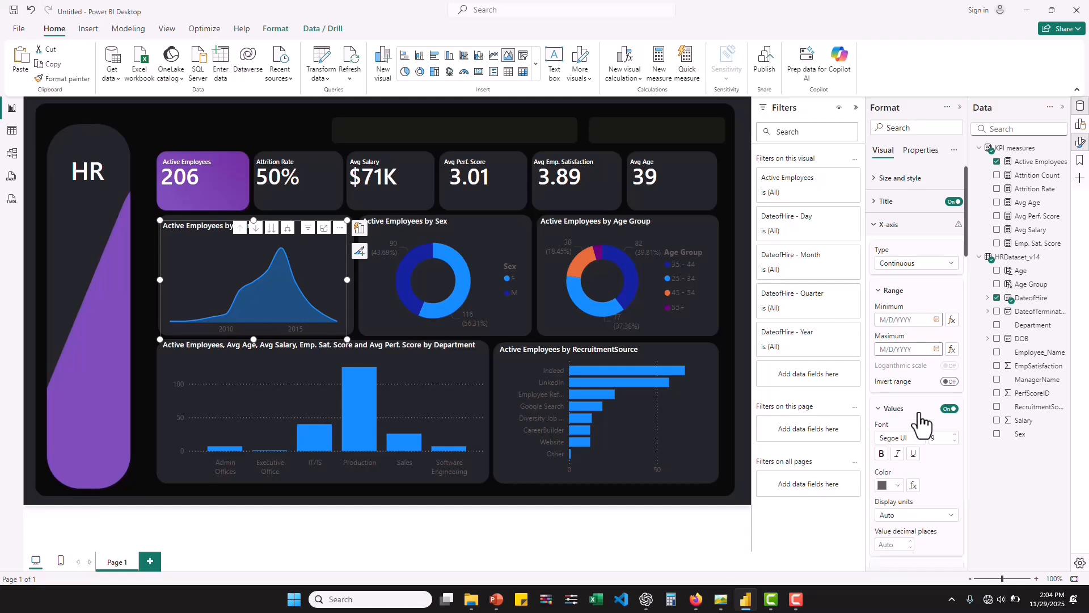
{"action": "scroll", "coordinate": [939, 443], "scroll_direction": "down", "scroll_amount": 3}
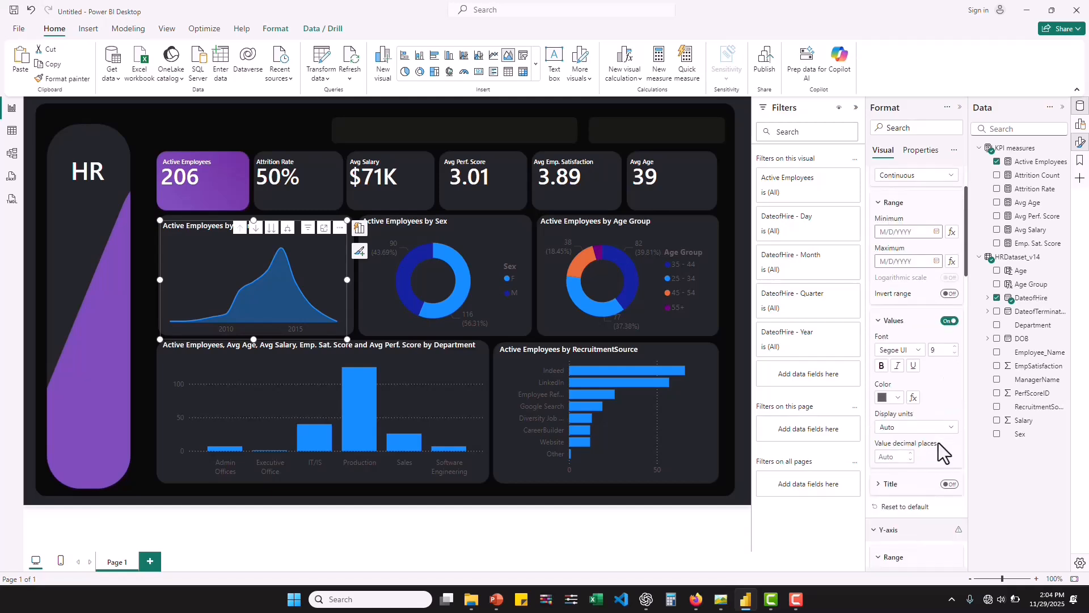
{"action": "scroll", "coordinate": [938, 443], "scroll_direction": "down", "scroll_amount": 3}
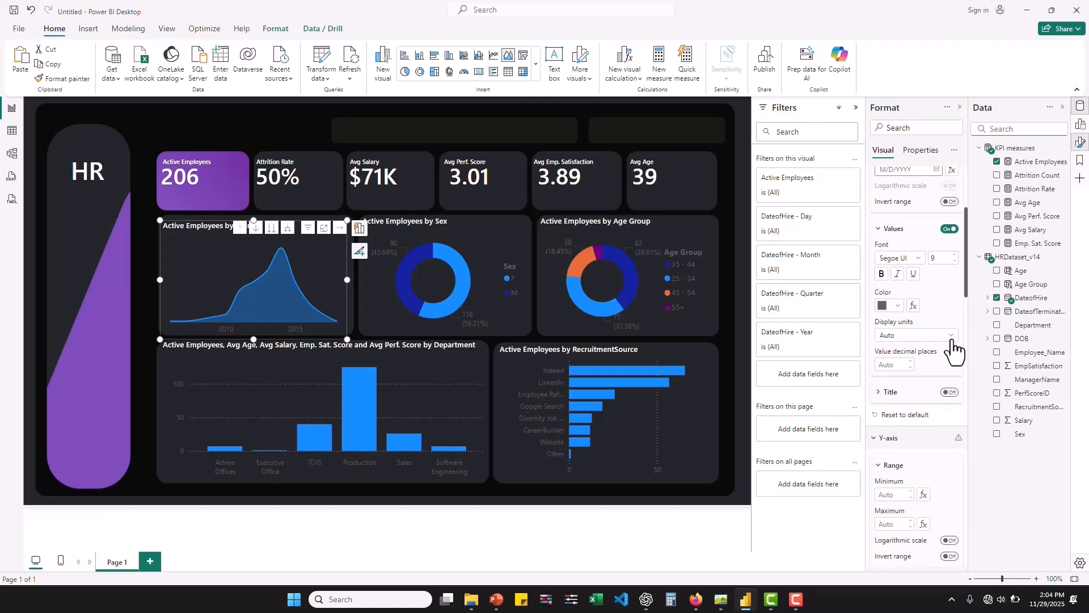
{"action": "left_click", "coordinate": [955, 261]}
{"action": "left_click", "coordinate": [899, 307]}
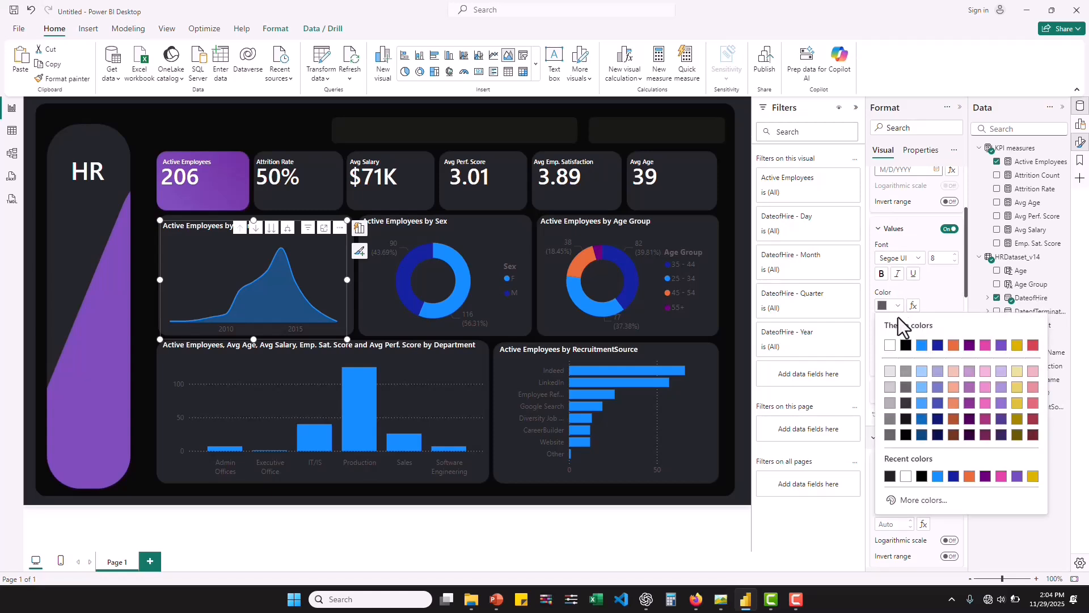
{"action": "left_click", "coordinate": [889, 345]}
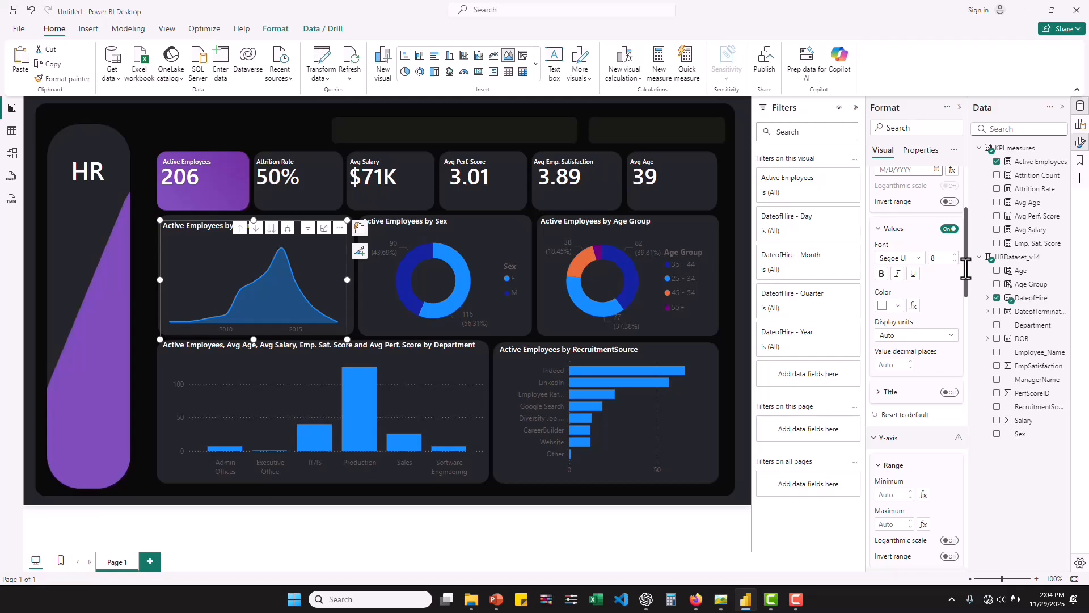
{"action": "key", "text": "ctrl+z"}
{"action": "key", "text": "ctrl+y"}
Step: Turn on data labels for the Active Employees by Year chart and set their value color to white
{"action": "left_click_drag", "start_coordinate": [966, 252], "coordinate": [968, 447]}
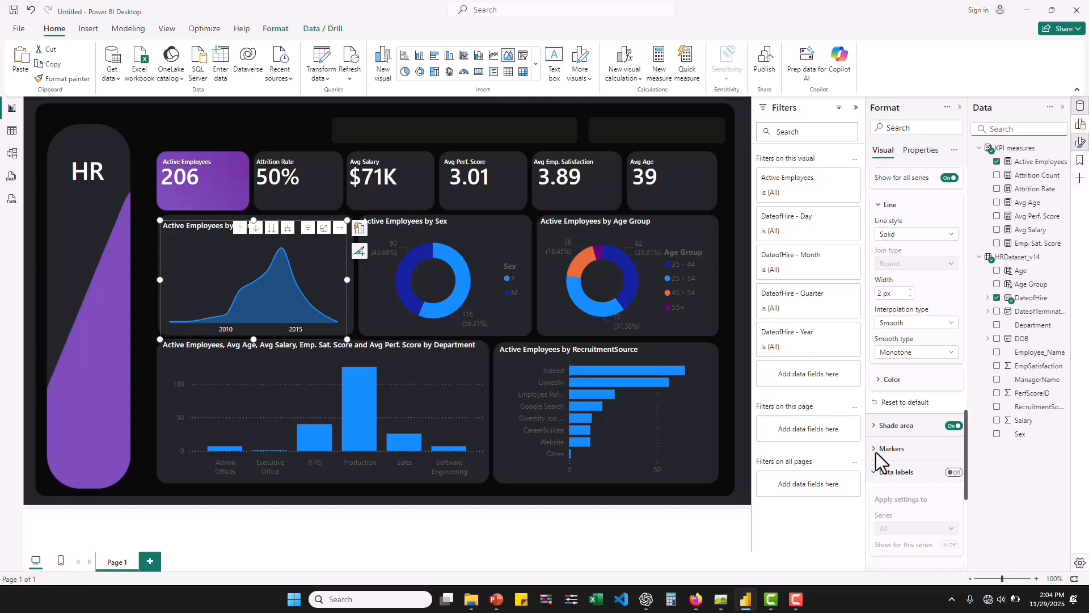
{"action": "left_click", "coordinate": [953, 472]}
{"action": "scroll", "coordinate": [968, 493], "scroll_direction": "down", "scroll_amount": 3}
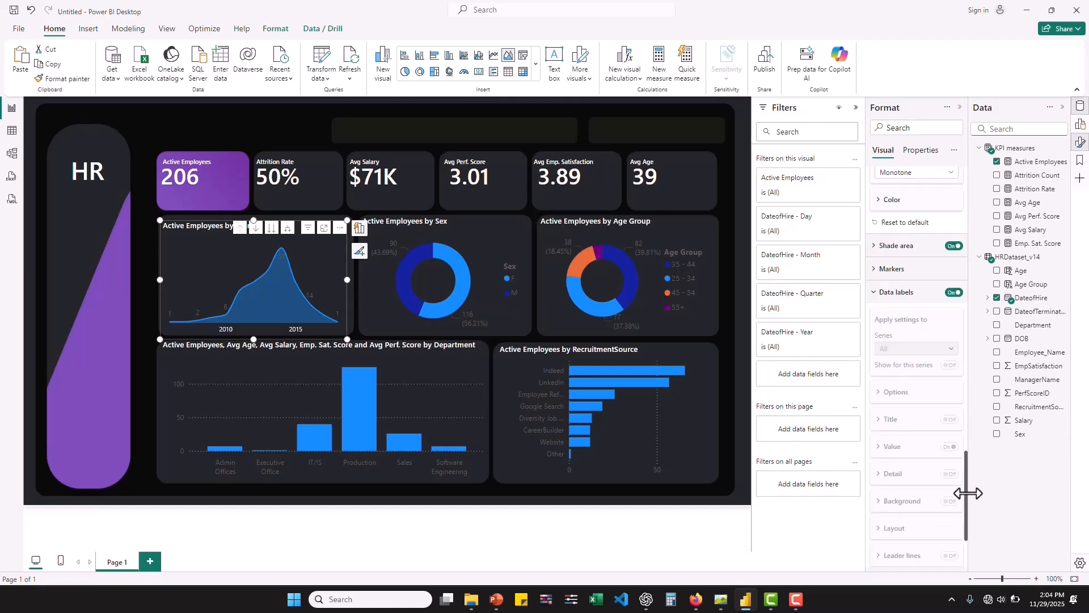
{"action": "scroll", "coordinate": [934, 263], "scroll_direction": "down", "scroll_amount": 1}
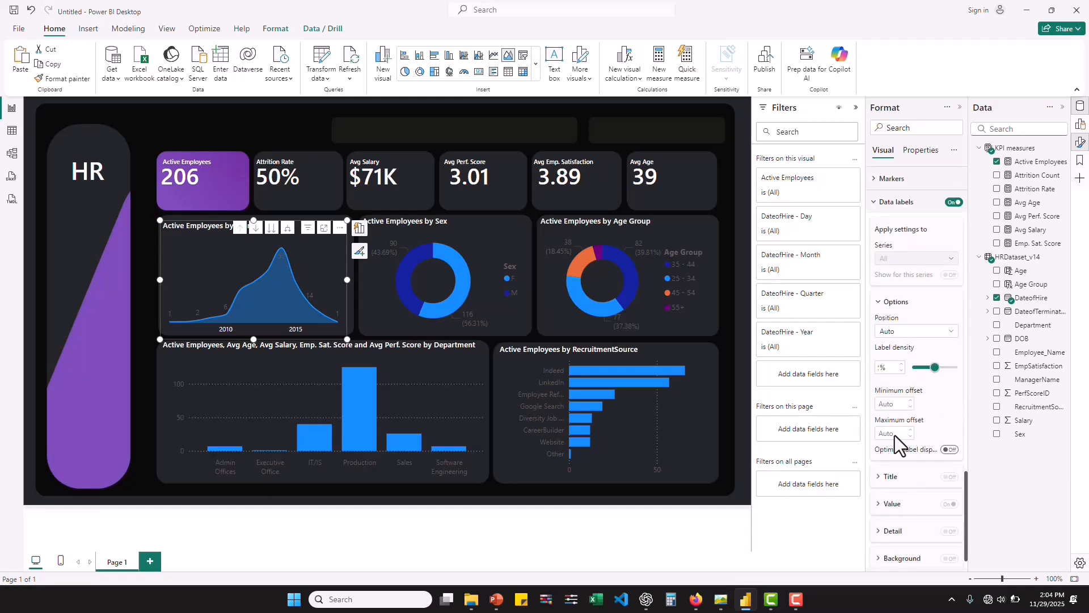
{"action": "scroll", "coordinate": [962, 430], "scroll_direction": "down", "scroll_amount": 2}
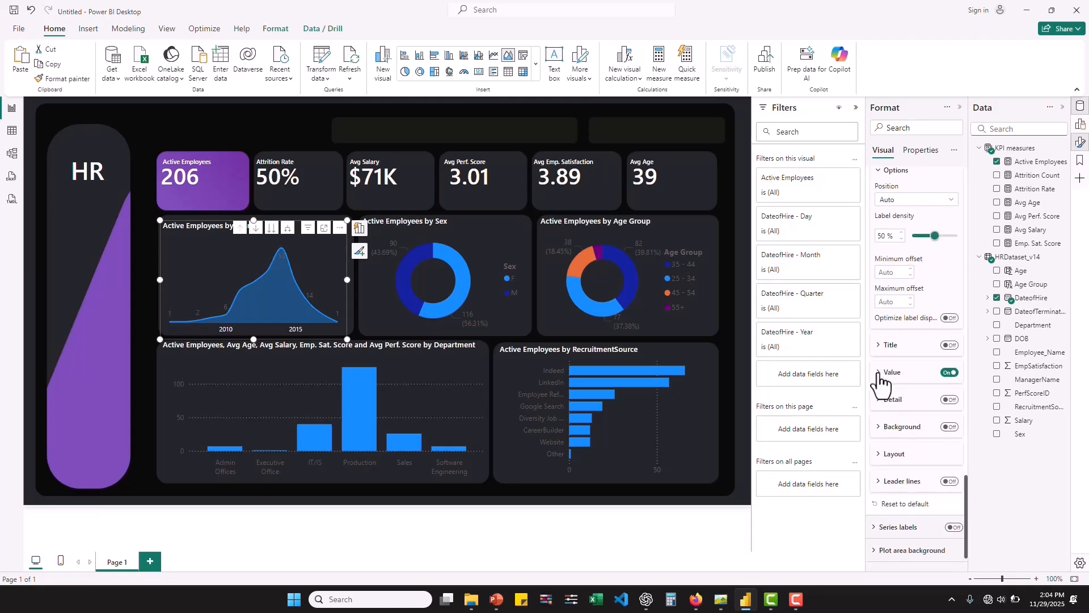
{"action": "left_click", "coordinate": [880, 374]}
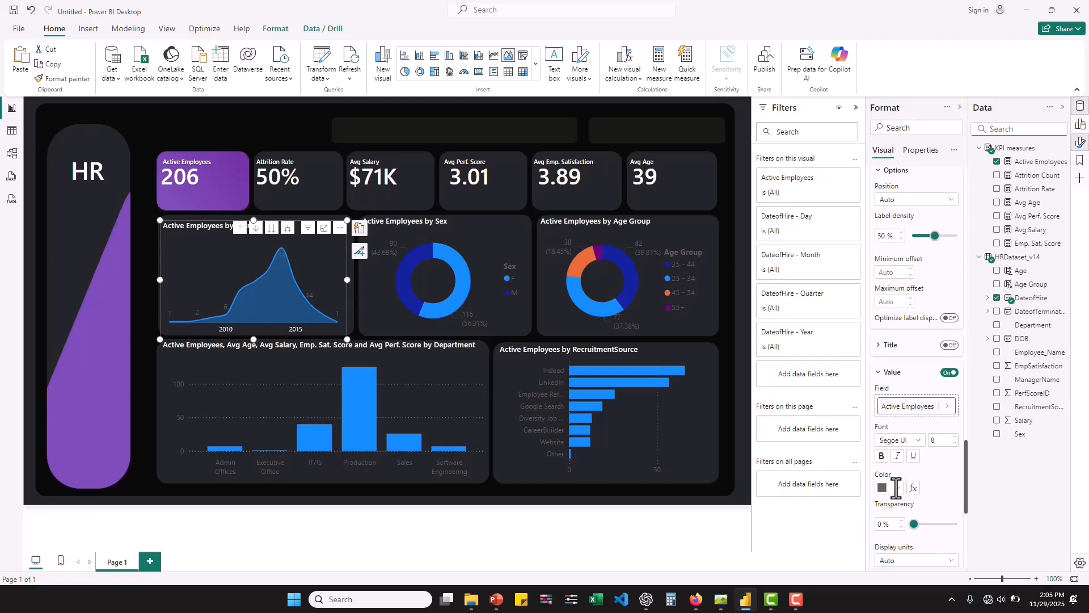
{"action": "left_click", "coordinate": [897, 489]}
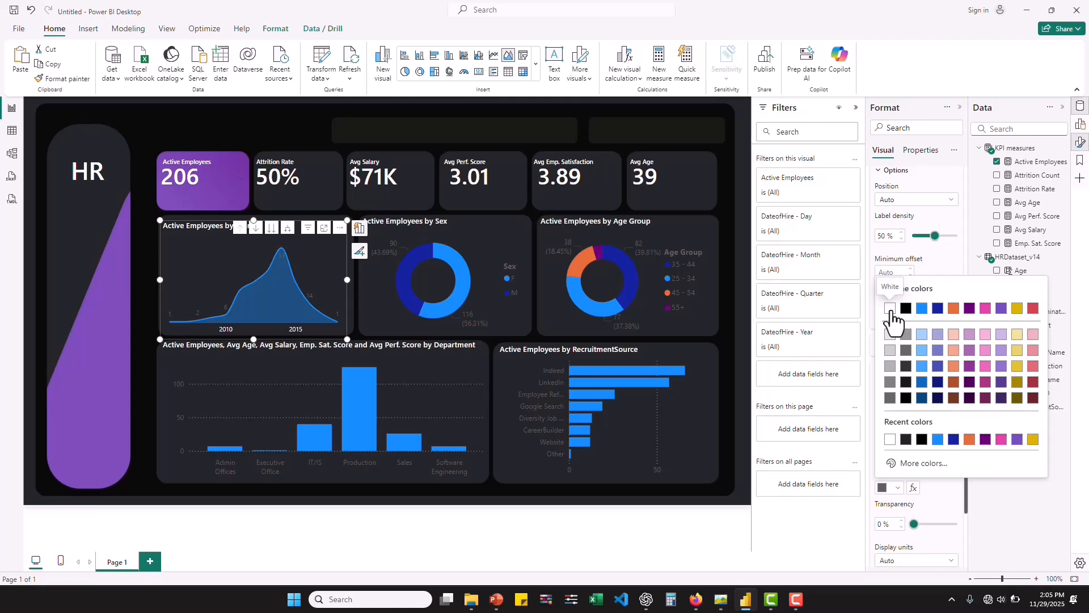
{"action": "left_click", "coordinate": [889, 309]}
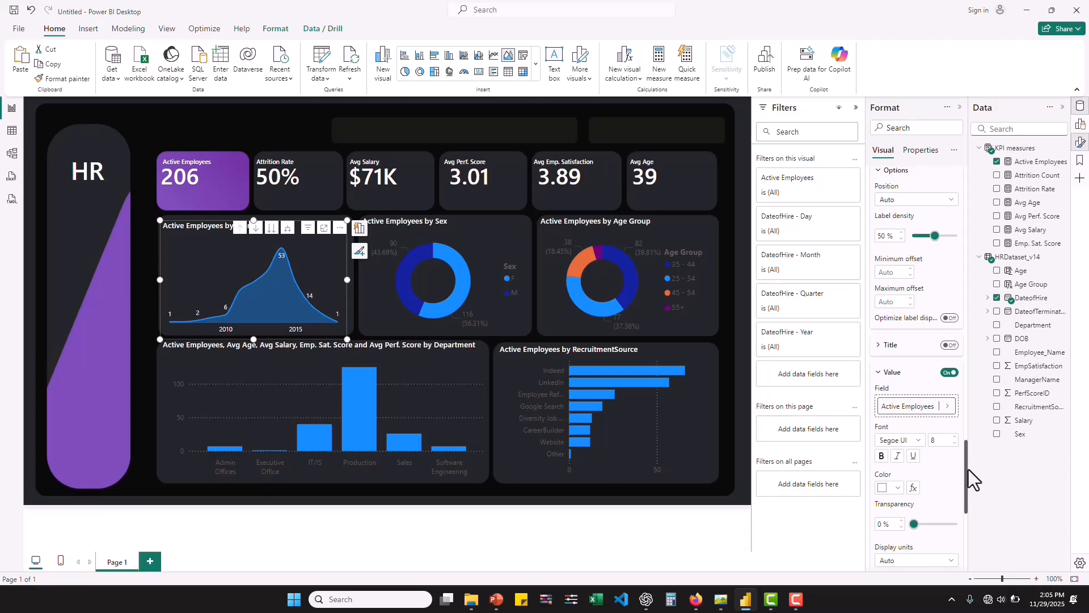
Step: Change the line color of the Active Employees by Year chart to the purple theme color
{"action": "left_click_drag", "start_coordinate": [968, 469], "coordinate": [968, 469]}
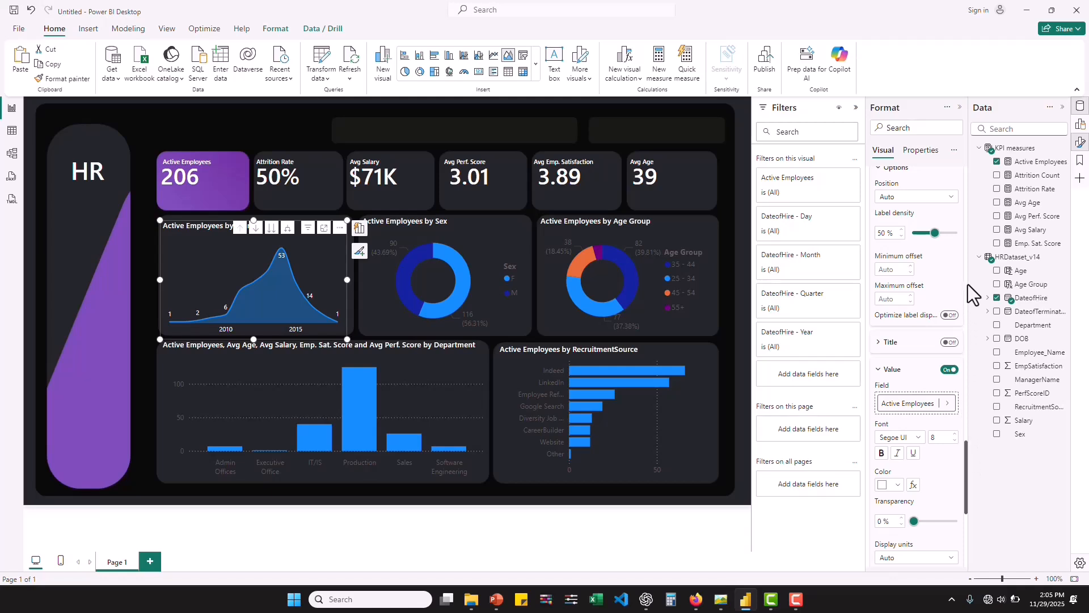
{"action": "scroll", "coordinate": [968, 284], "scroll_direction": "up", "scroll_amount": 8}
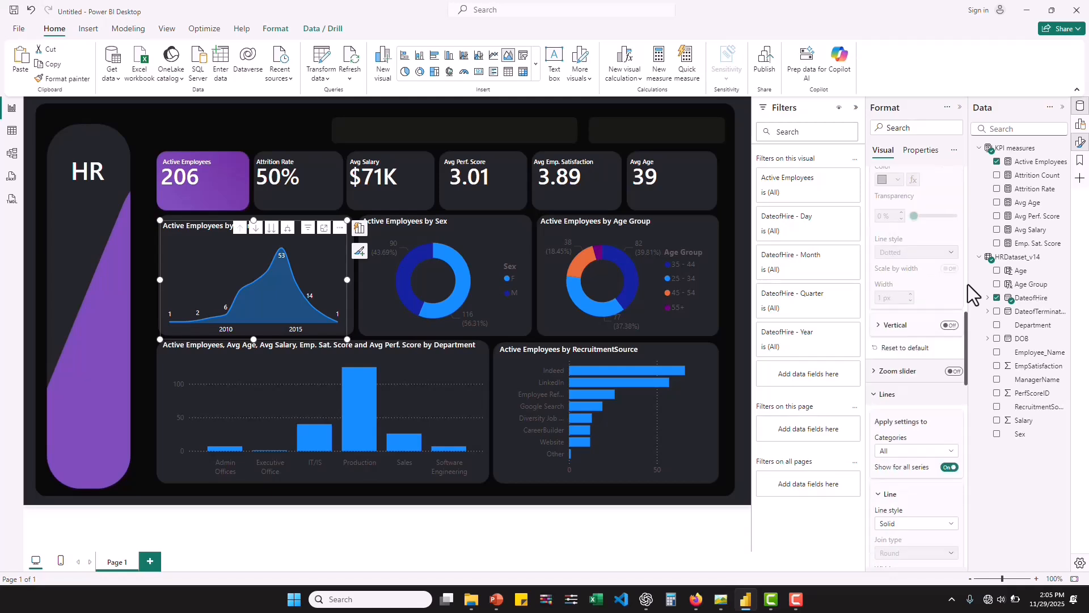
{"action": "left_click_drag", "start_coordinate": [965, 323], "coordinate": [969, 382]}
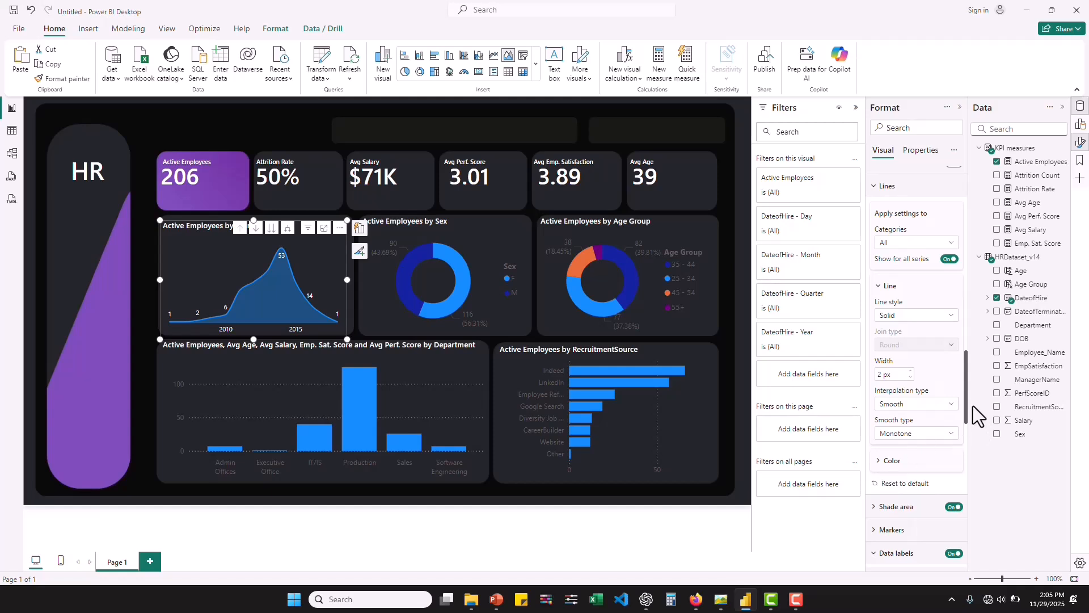
{"action": "left_click_drag", "start_coordinate": [968, 376], "coordinate": [962, 395]}
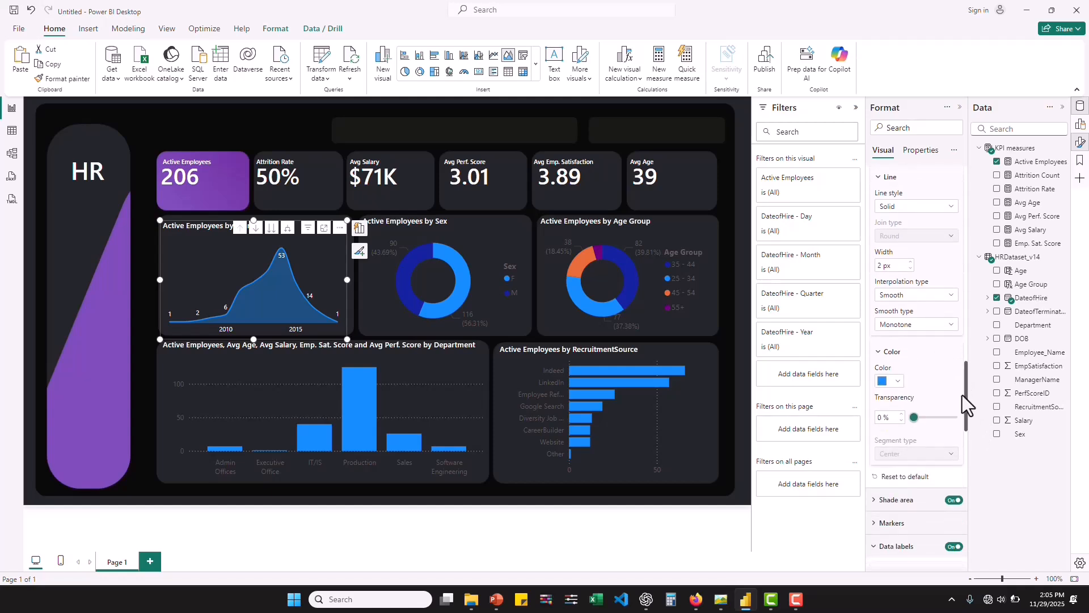
{"action": "left_click", "coordinate": [896, 383]}
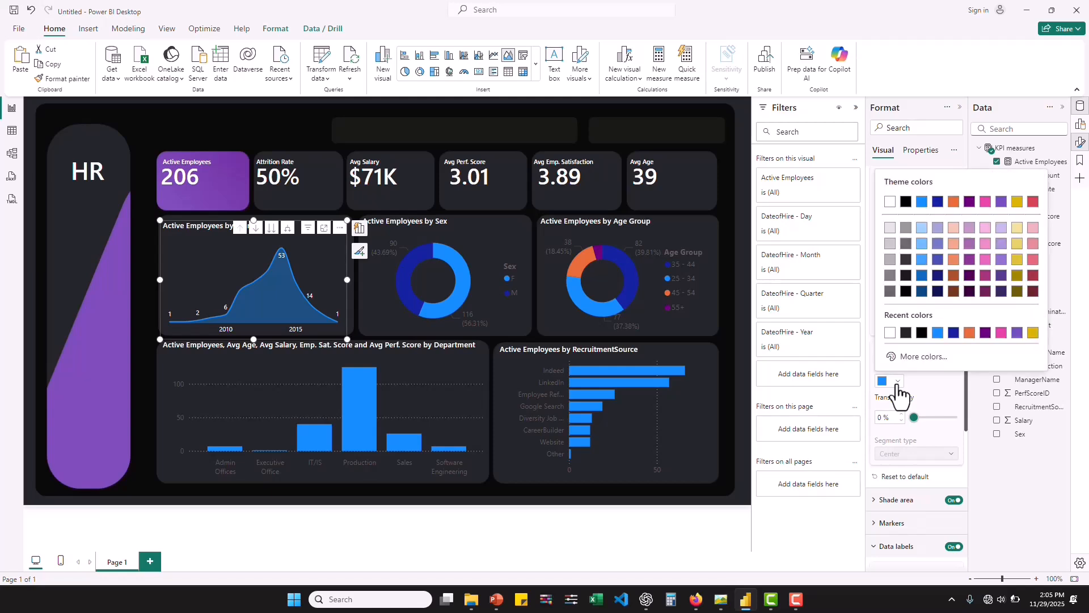
{"action": "left_click", "coordinate": [1003, 202]}
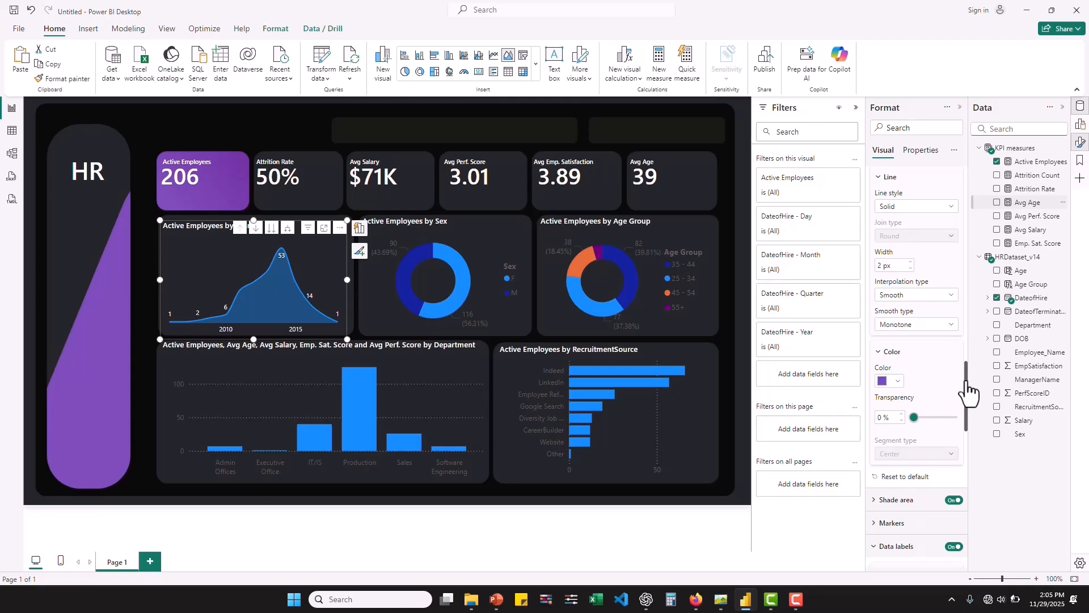
{"action": "scroll", "coordinate": [966, 388], "scroll_direction": "down", "scroll_amount": 2}
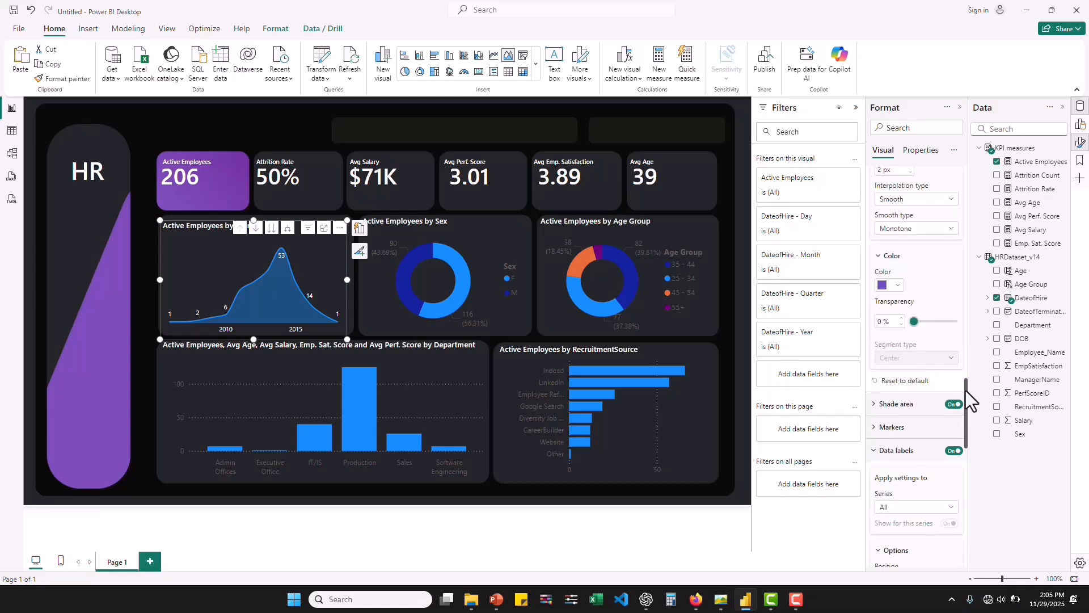
{"action": "scroll", "coordinate": [971, 399], "scroll_direction": "up", "scroll_amount": 1}
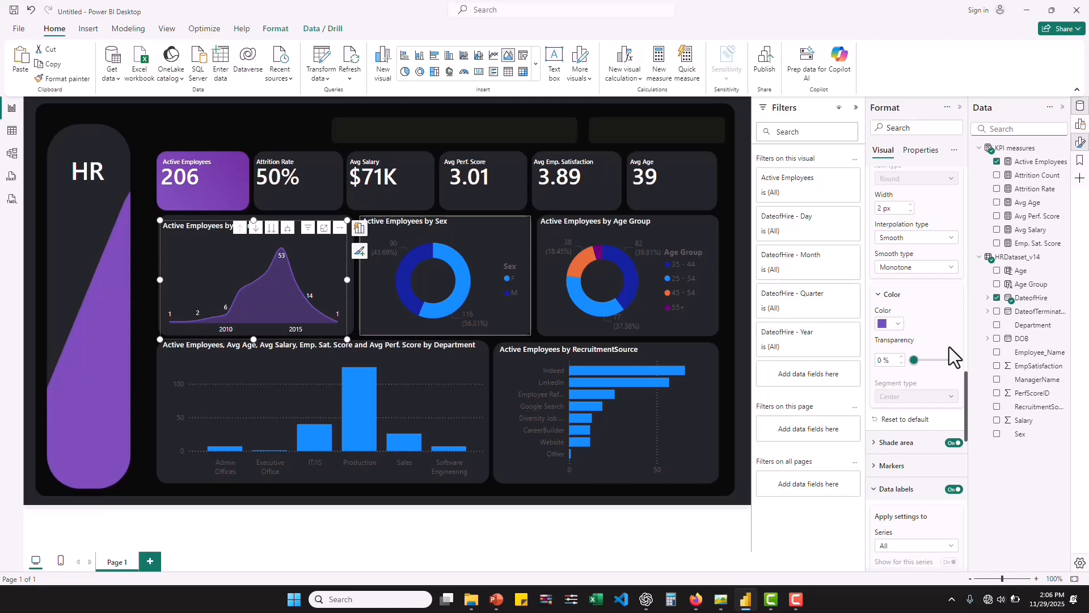
Step: Set the slices' inner radius to 90% on both the Active Employees by Sex and Active Employees by Age Group donut charts
{"action": "left_click", "coordinate": [452, 222]}
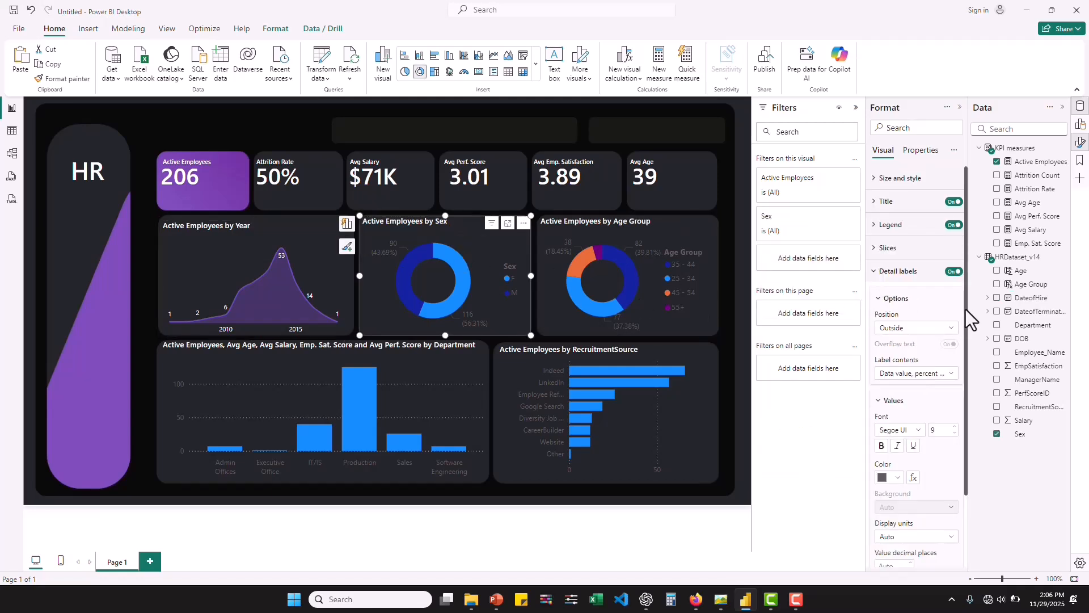
{"action": "left_click_drag", "start_coordinate": [966, 311], "coordinate": [967, 455]}
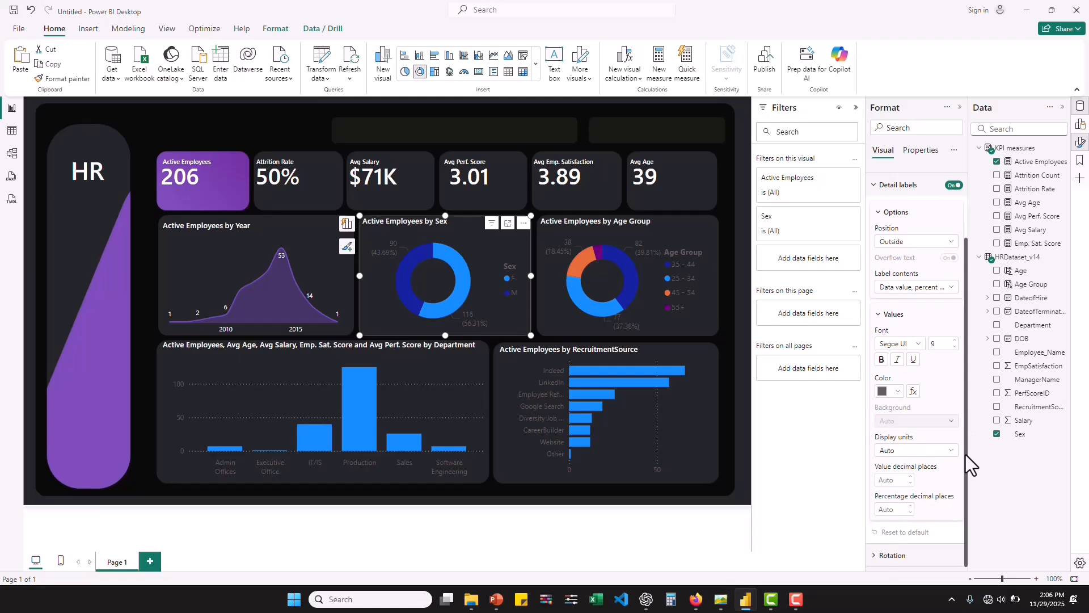
{"action": "scroll", "coordinate": [962, 349], "scroll_direction": "up", "scroll_amount": 2}
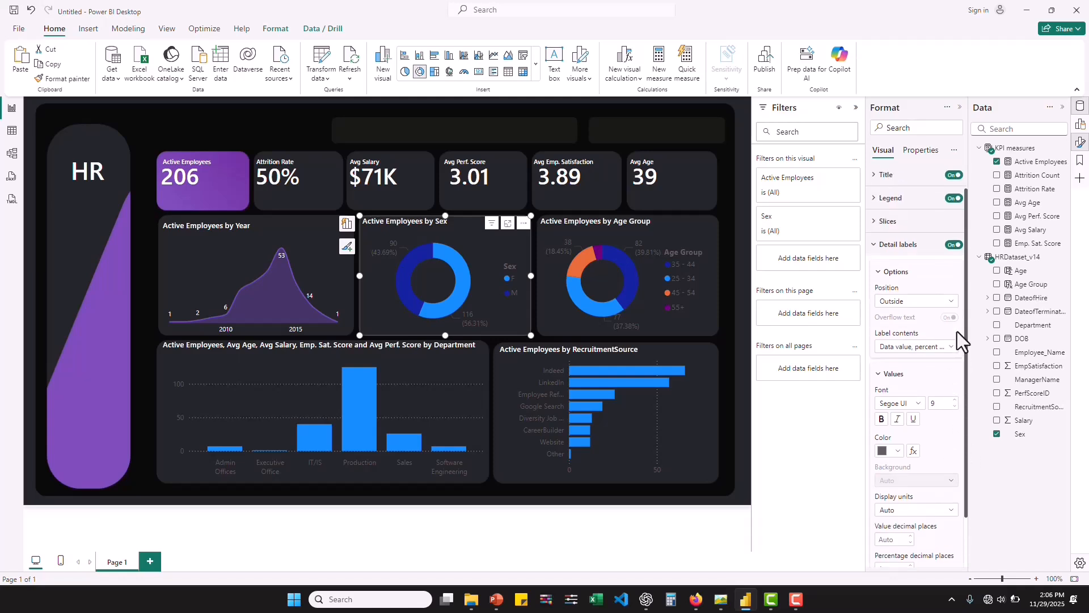
{"action": "left_click", "coordinate": [876, 233]}
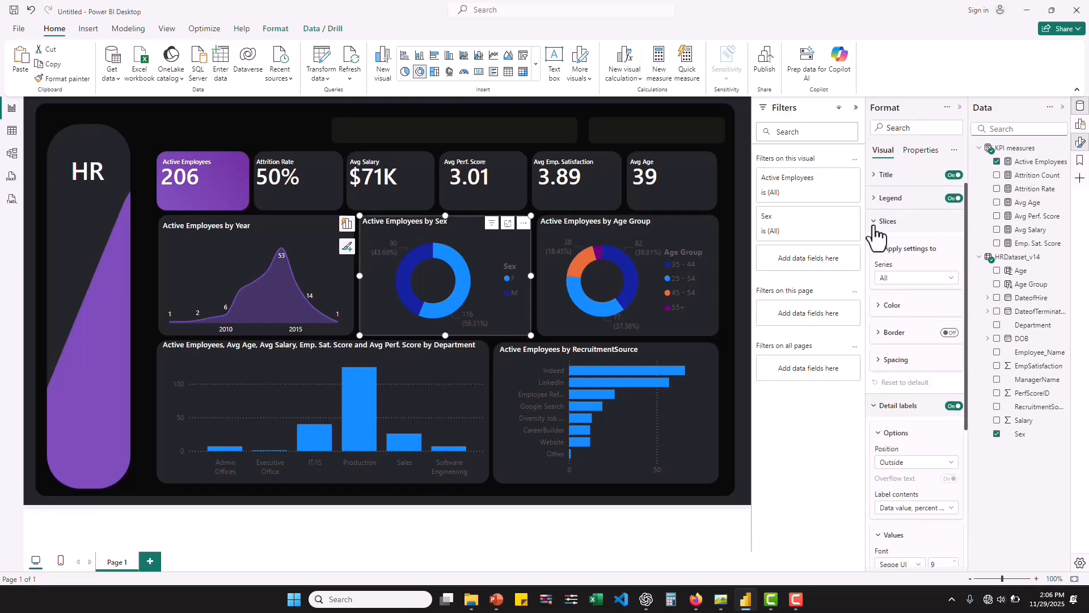
{"action": "left_click", "coordinate": [886, 361]}
{"action": "left_click_drag", "start_coordinate": [939, 395], "coordinate": [954, 396]}
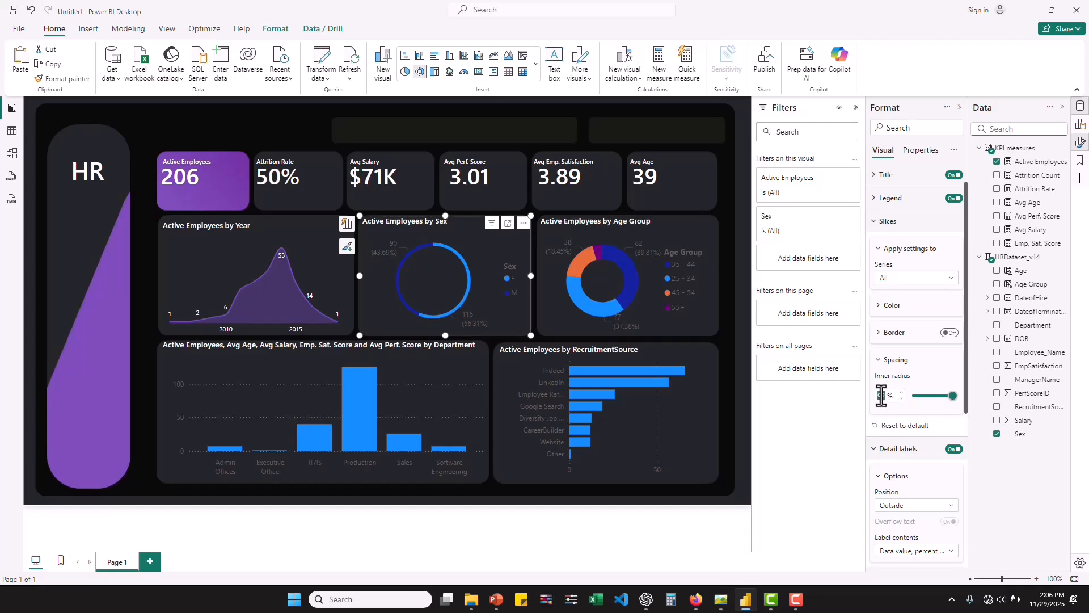
{"action": "type", "text": "90"}
{"action": "left_click", "coordinate": [617, 231]}
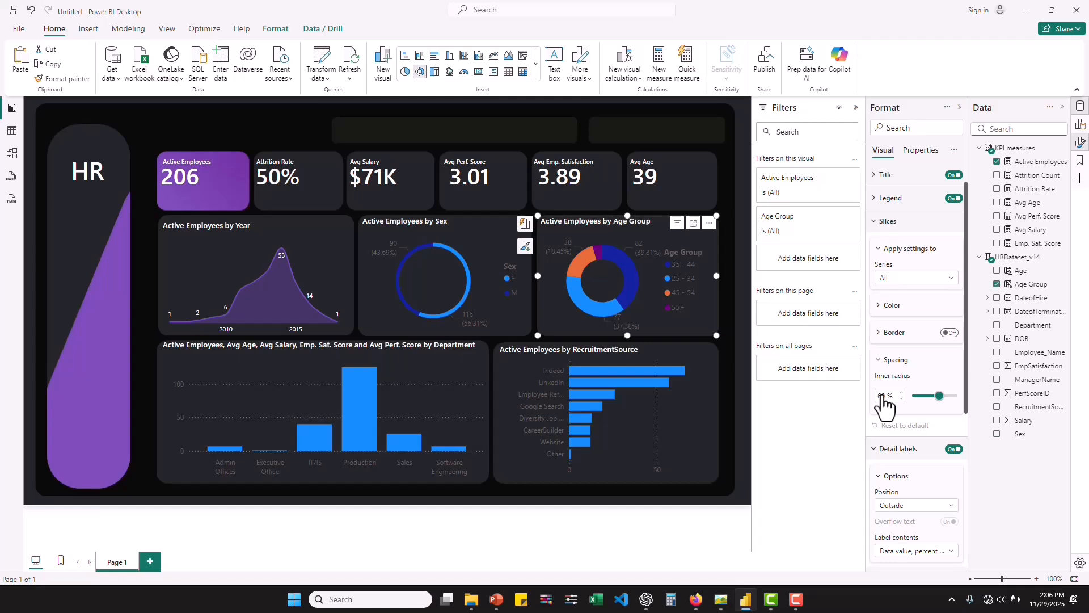
{"action": "type", "text": "90"}
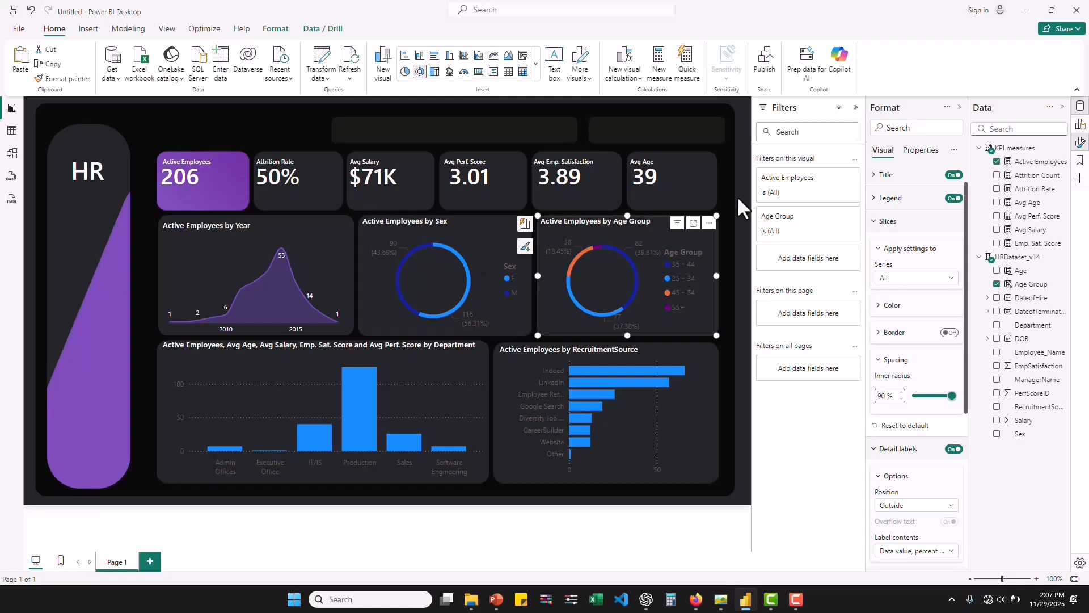
Step: Convert the Active Employees by Sex donut chart to a stacked column chart
{"action": "left_click", "coordinate": [489, 248]}
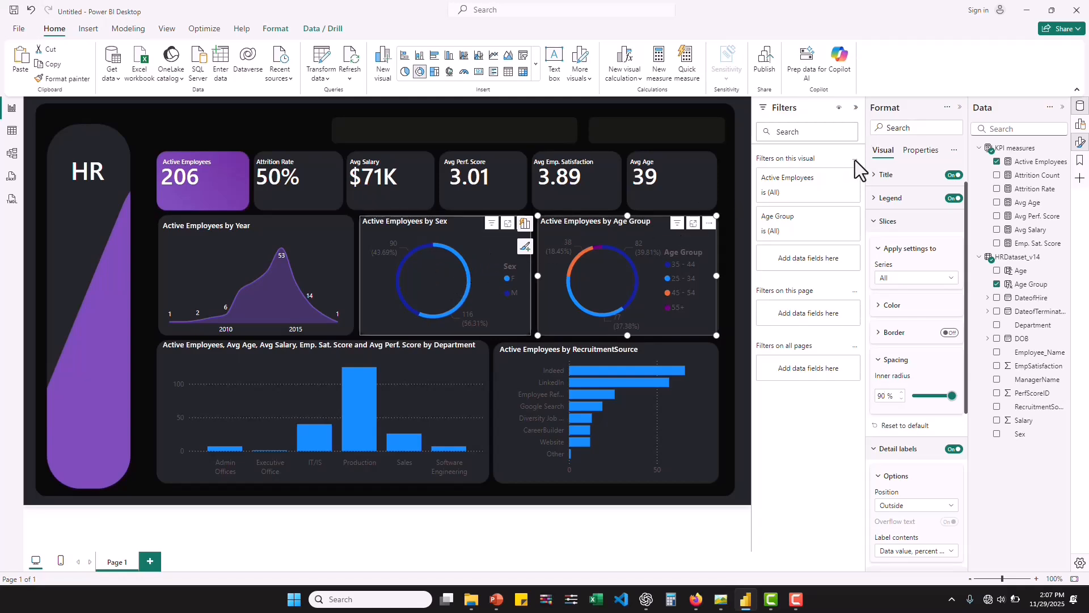
{"action": "left_click", "coordinate": [1081, 128]}
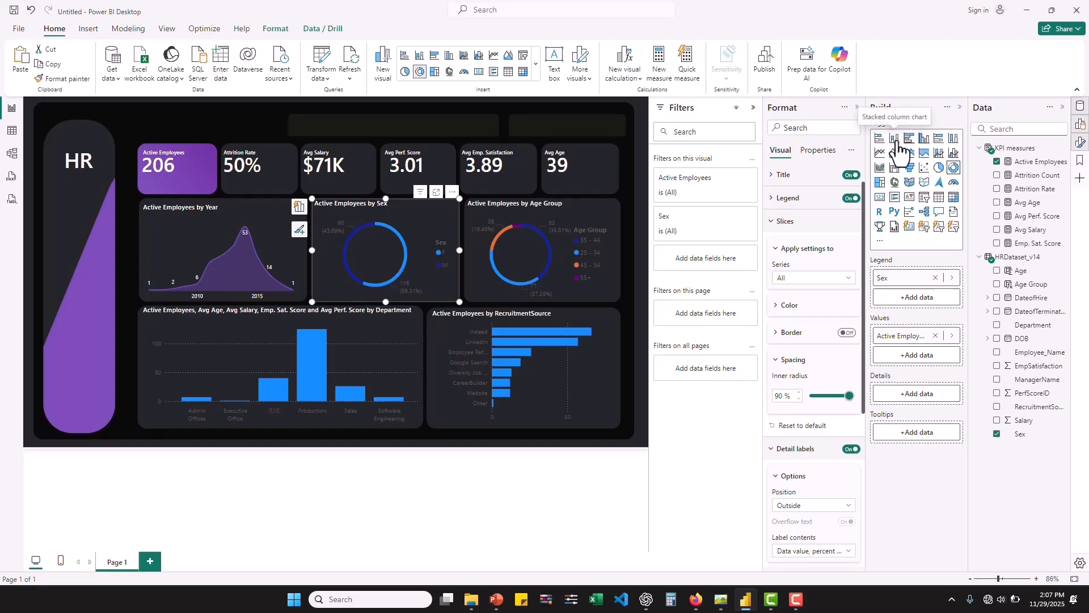
{"action": "left_click", "coordinate": [896, 140]}
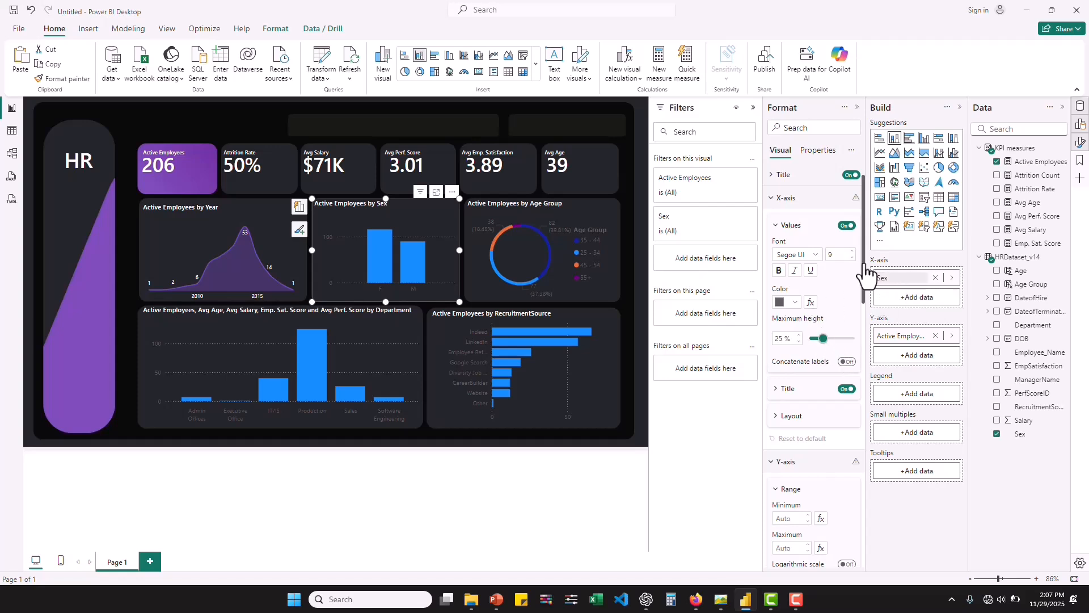
Step: Open conditional formatting for the column color of the Active Employees by Sex chart and set its format style to Gradient
{"action": "scroll", "coordinate": [863, 287], "scroll_direction": "down", "scroll_amount": 1}
{"action": "left_click_drag", "start_coordinate": [867, 295], "coordinate": [869, 402]}
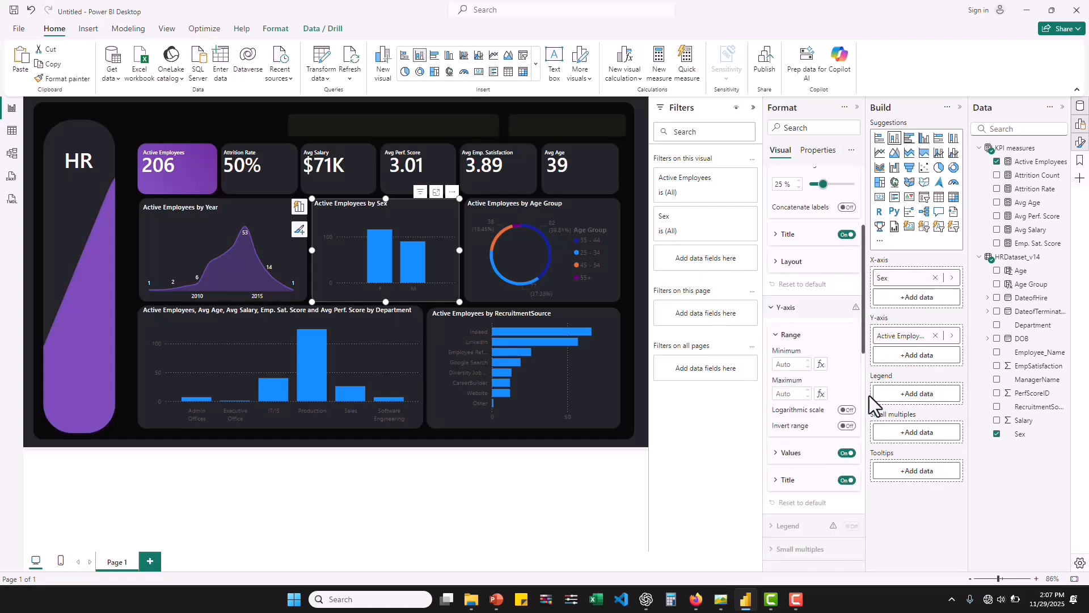
{"action": "left_click_drag", "start_coordinate": [869, 454], "coordinate": [869, 500]}
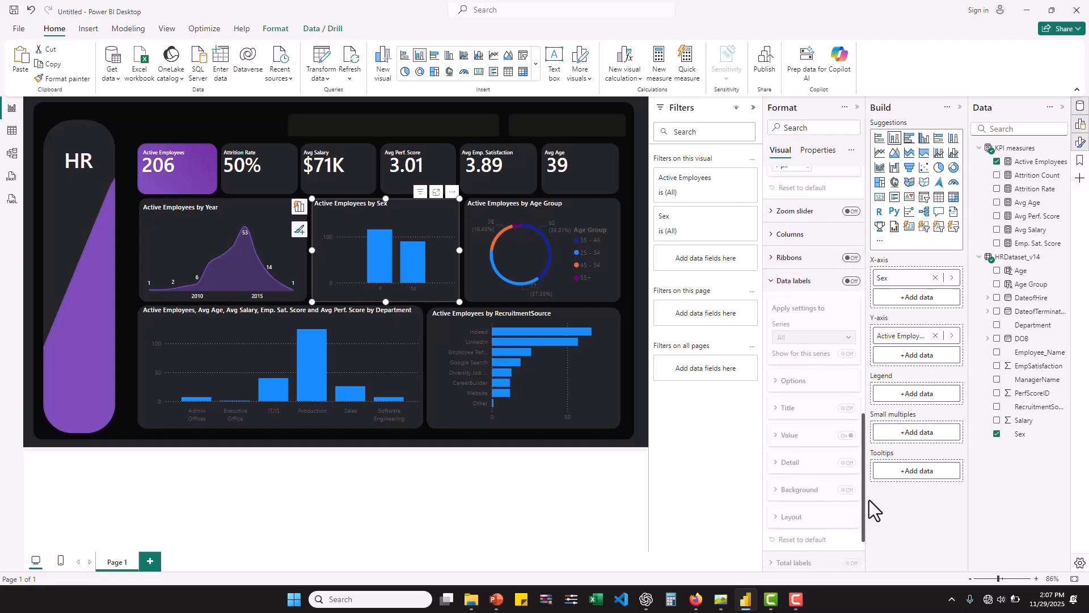
{"action": "left_click", "coordinate": [774, 238]}
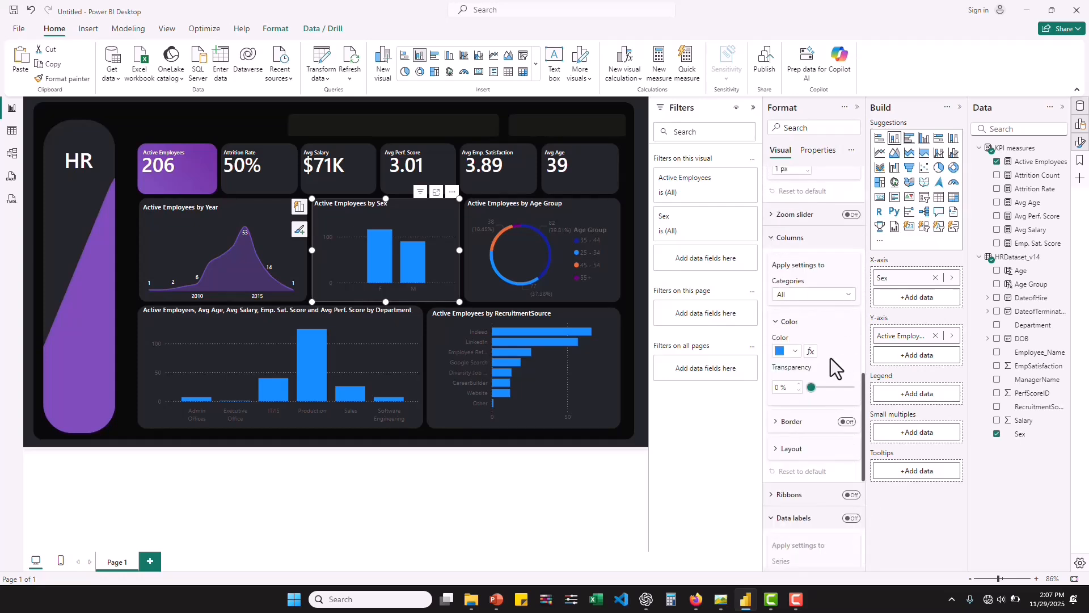
{"action": "left_click", "coordinate": [796, 352]}
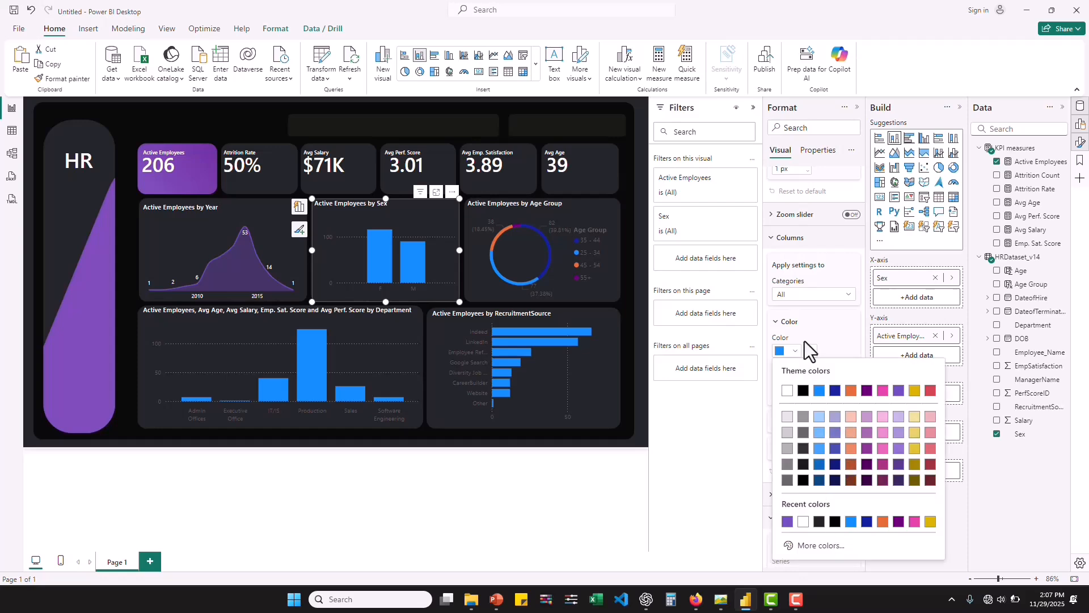
{"action": "left_click", "coordinate": [811, 351]}
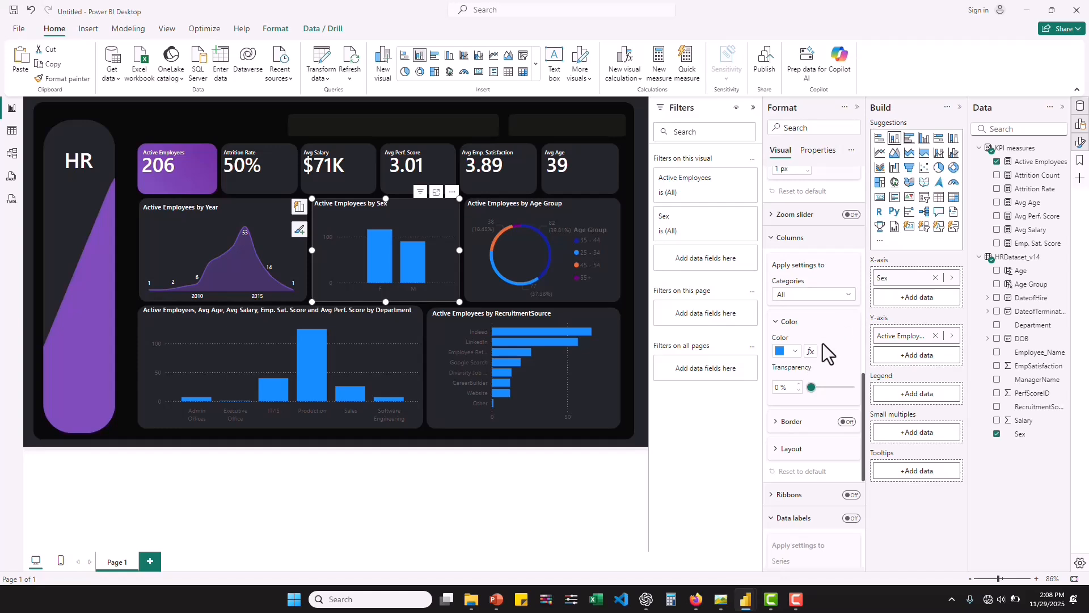
{"action": "left_click", "coordinate": [811, 352]}
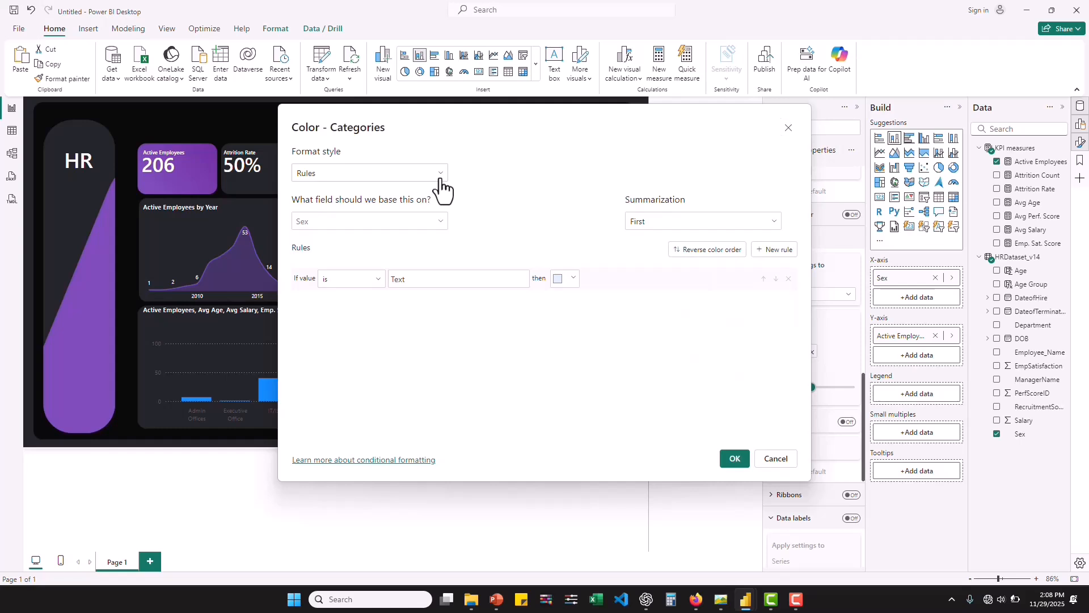
{"action": "left_click", "coordinate": [440, 175]}
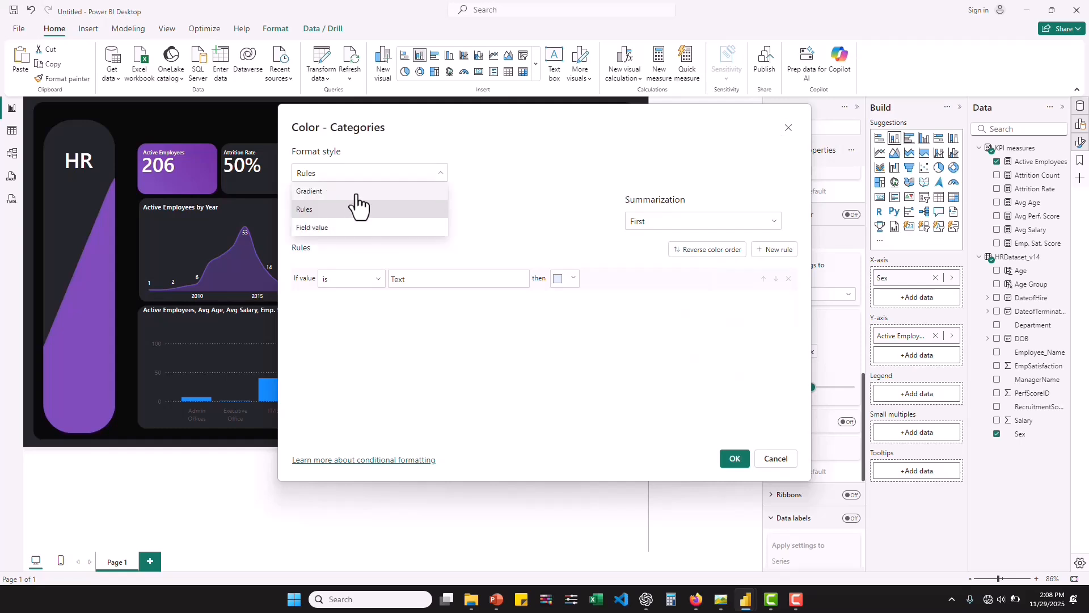
{"action": "left_click", "coordinate": [356, 192]}
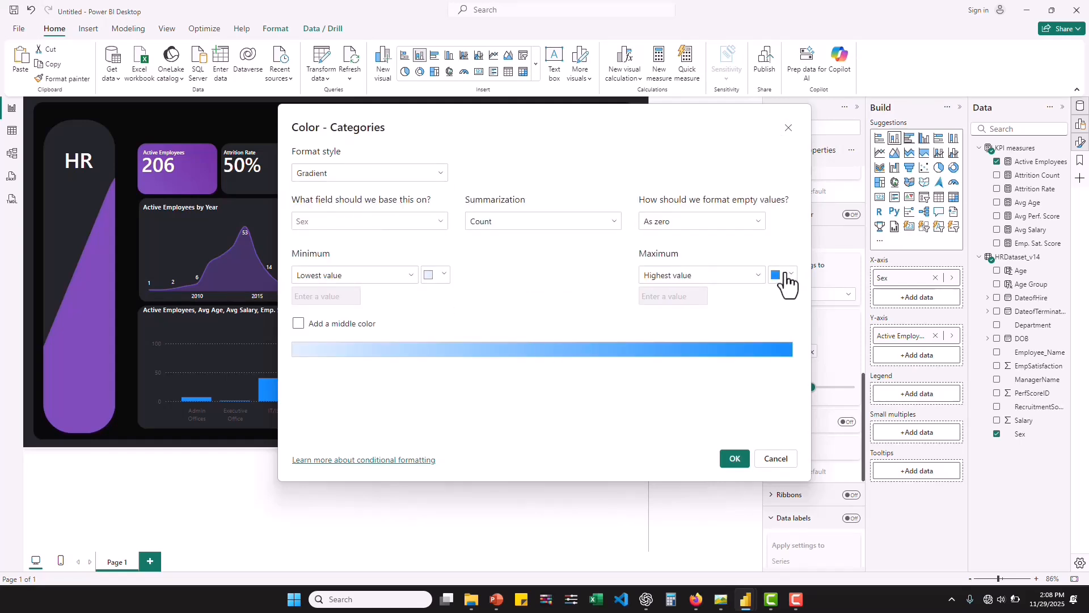
Step: Set the gradient's highest value to the purple theme color and its lowest value to a lighter purple tint, and apply it
{"action": "left_click", "coordinate": [786, 278]}
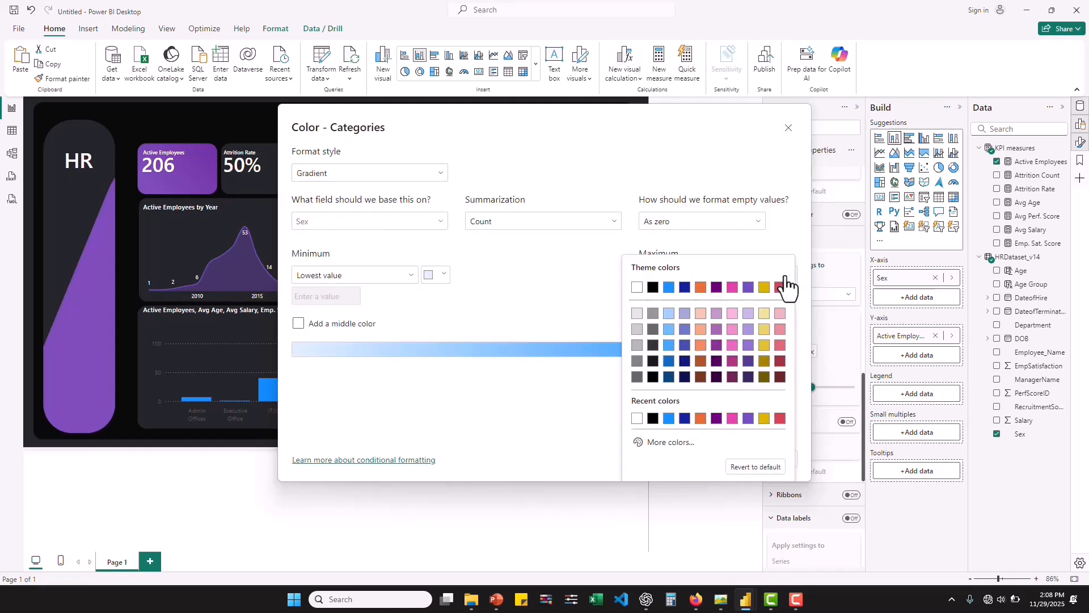
{"action": "left_click", "coordinate": [748, 287]}
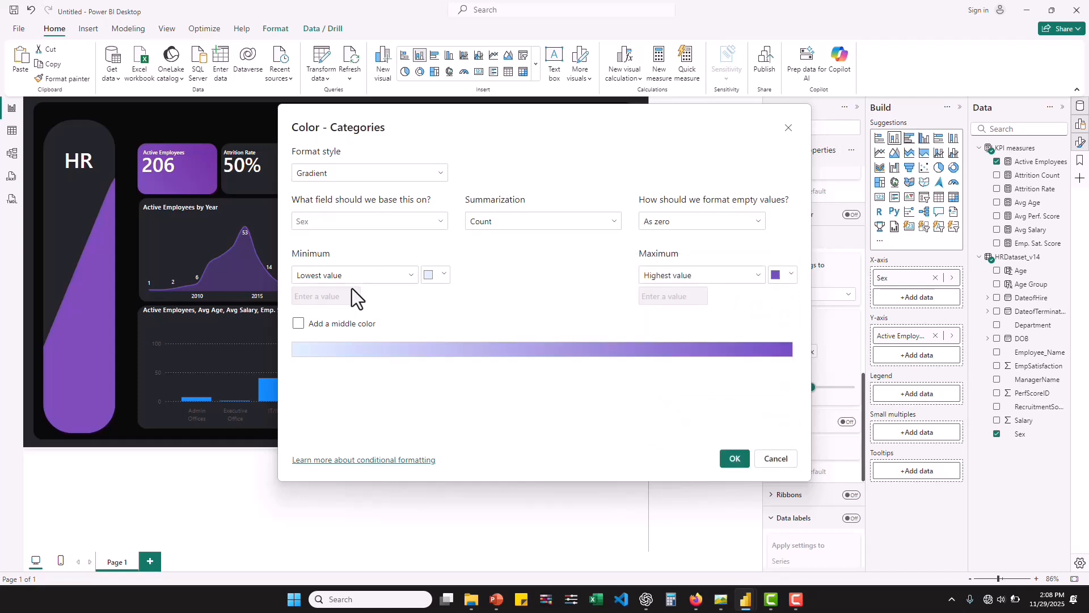
{"action": "left_click", "coordinate": [438, 276]}
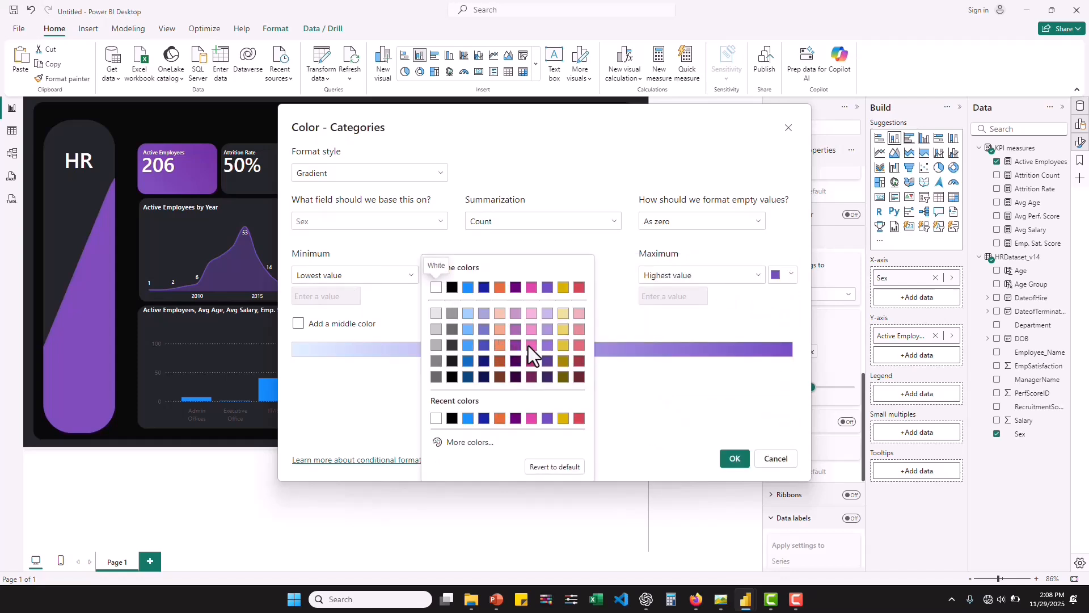
{"action": "left_click", "coordinate": [547, 329]}
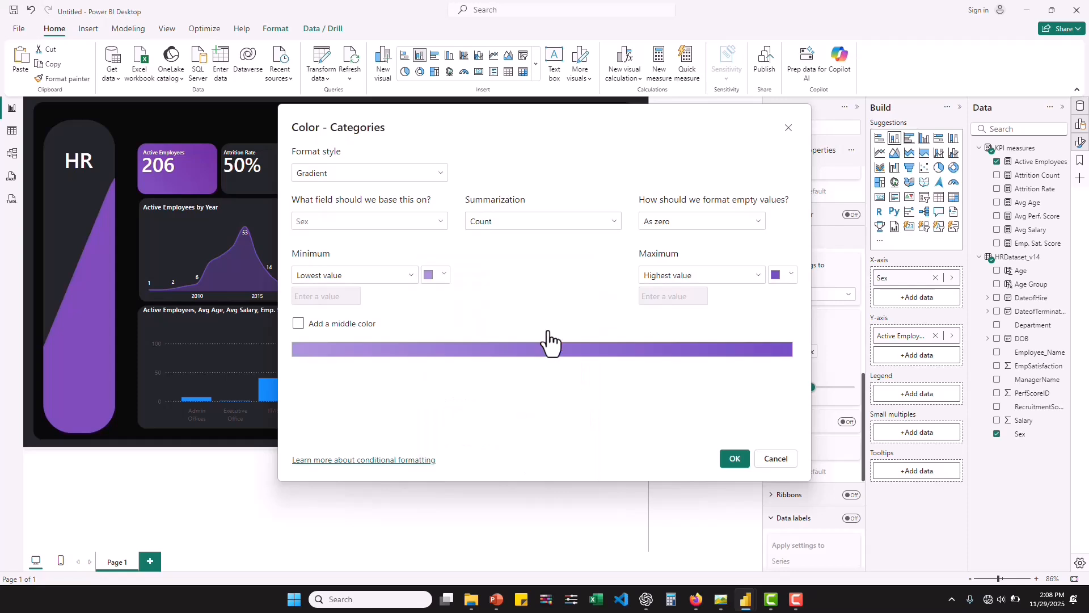
{"action": "left_click", "coordinate": [734, 459]}
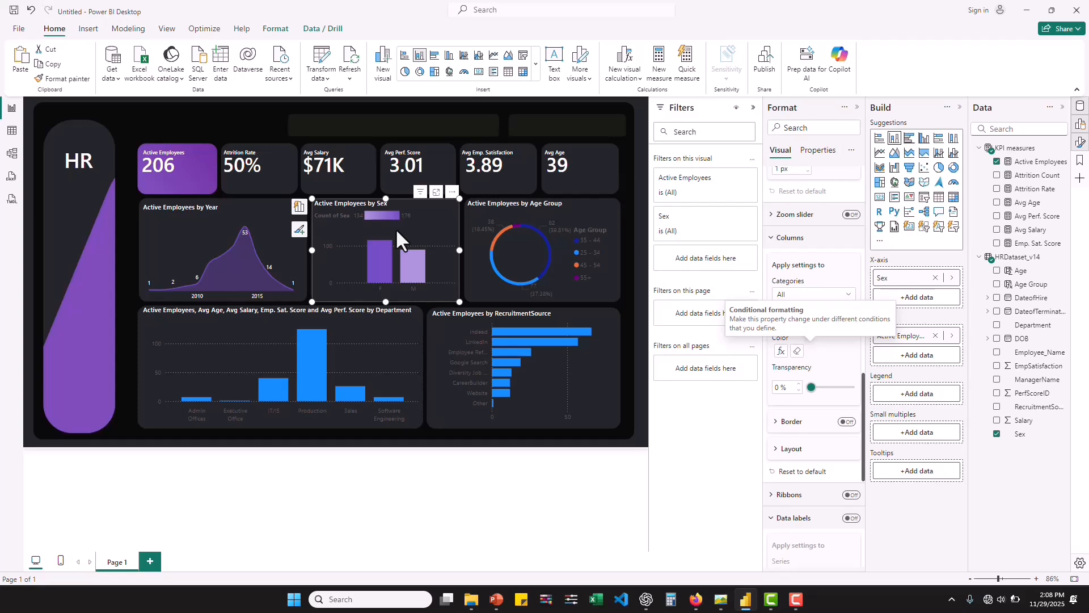
Step: Convert the Active Employees by Sex chart back to a donut chart and copy its formatting to the Active Employees by Age Group chart
{"action": "left_click", "coordinate": [953, 170]}
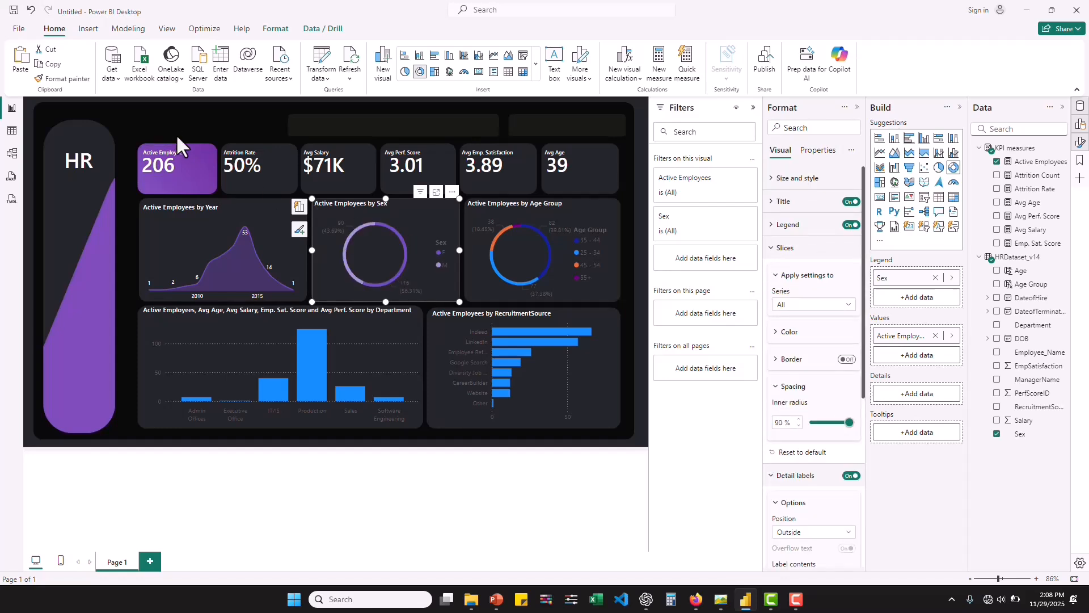
{"action": "left_click", "coordinate": [64, 80]}
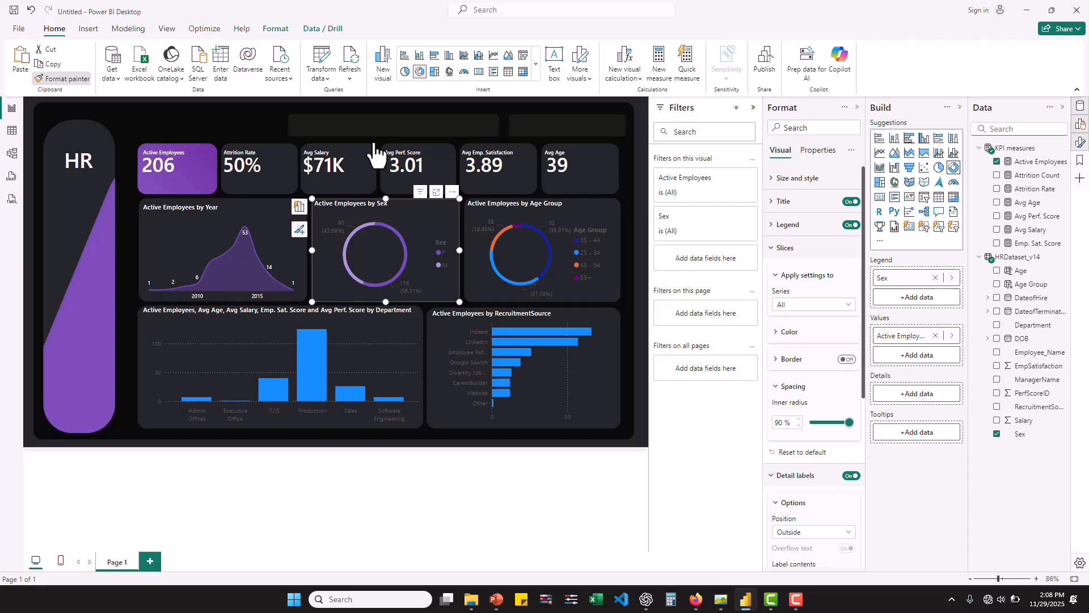
{"action": "left_click", "coordinate": [530, 228]}
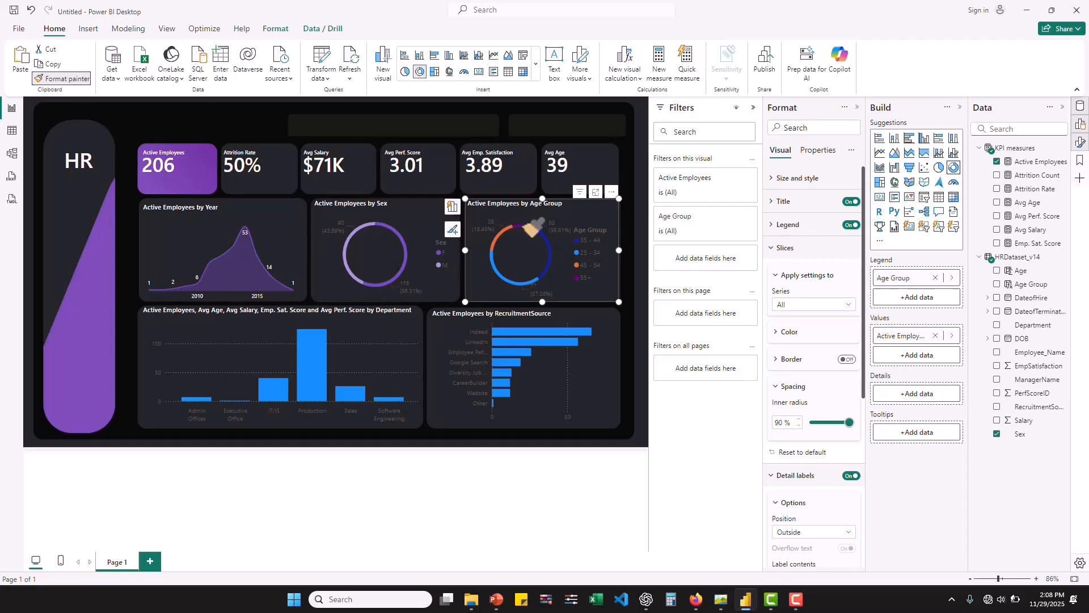
{"action": "left_click", "coordinate": [531, 291]}
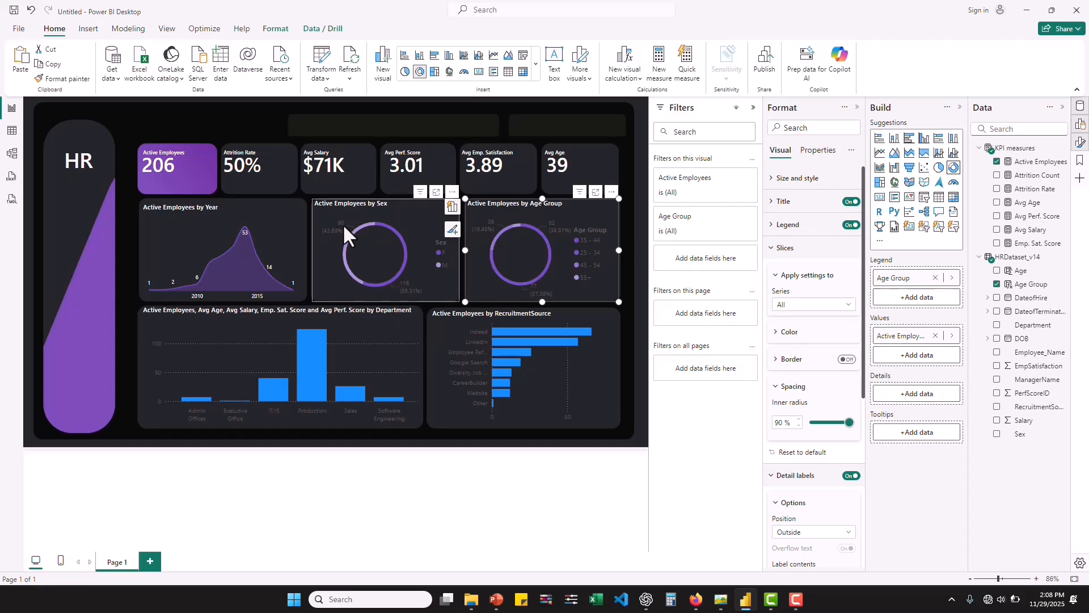
Step: Set the detail label values of the Active Employees by Age Group chart to font size 8 in white
{"action": "mouse_move", "coordinate": [334, 236]}
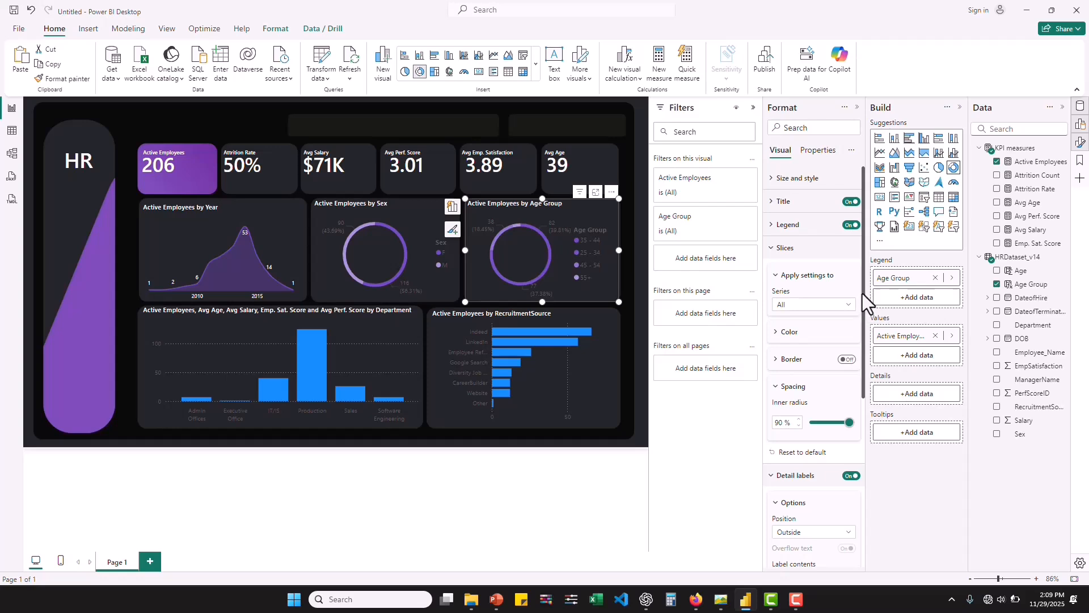
{"action": "left_click_drag", "start_coordinate": [862, 291], "coordinate": [865, 483]}
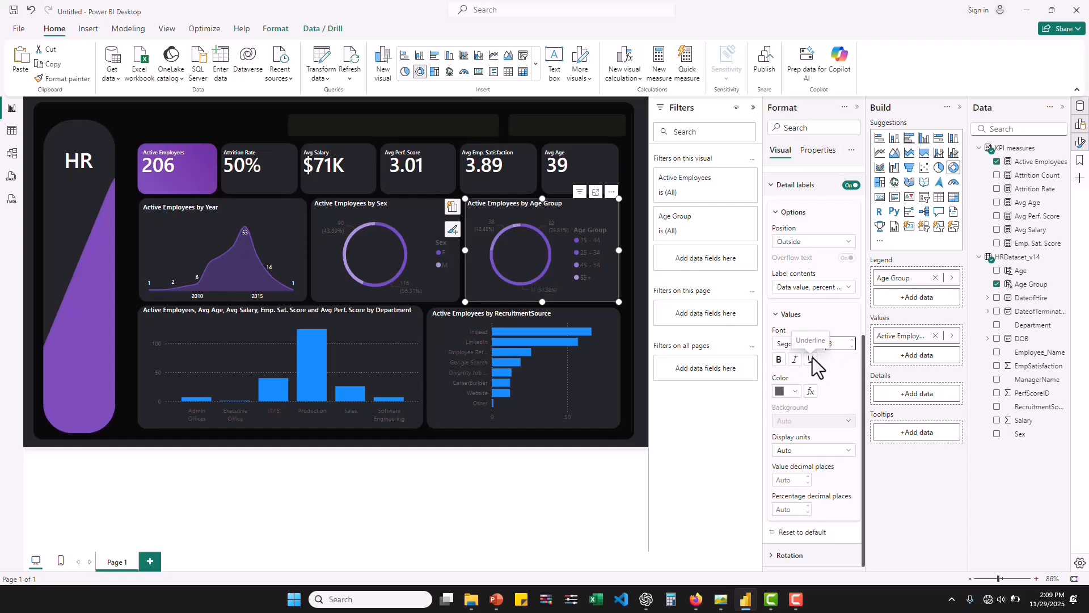
{"action": "left_click", "coordinate": [793, 396]}
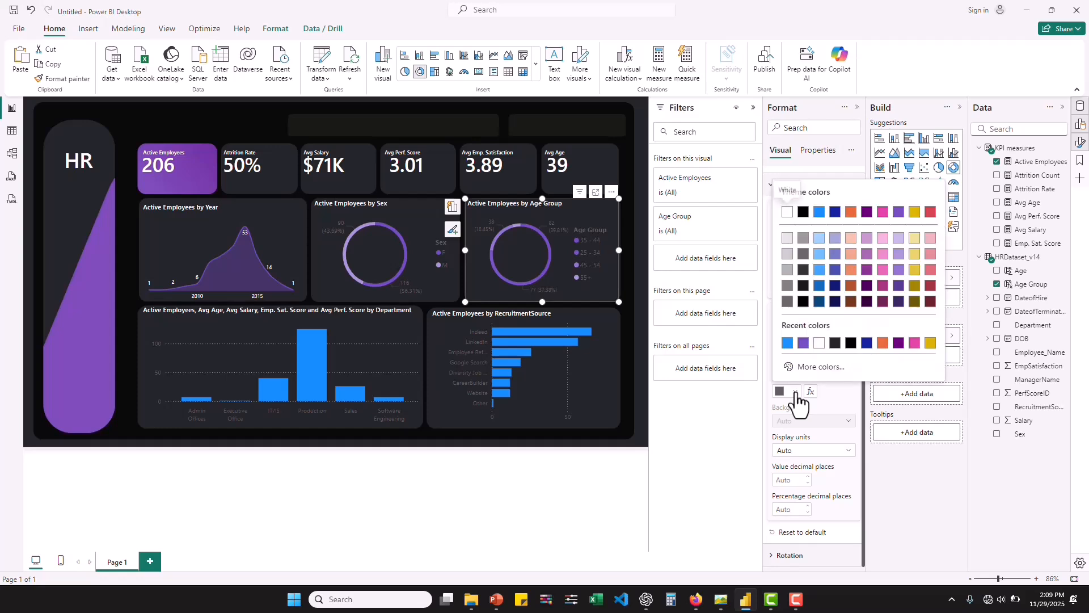
{"action": "left_click", "coordinate": [787, 212]}
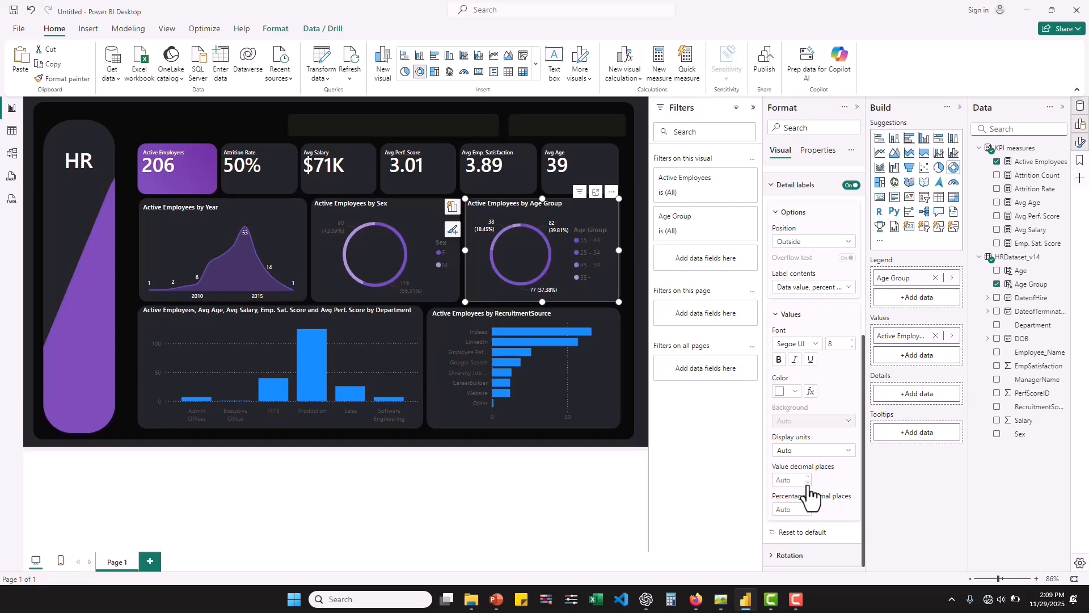
Step: Set the Age Group chart's detail labels to 0 value decimal places and their contents to Percent of total
{"action": "left_click", "coordinate": [808, 484]}
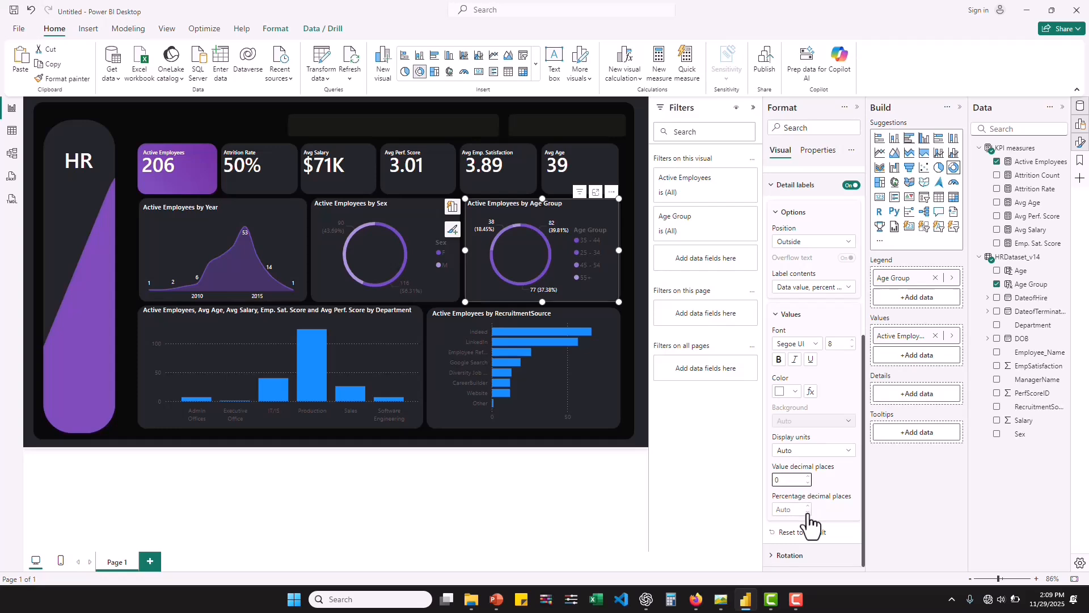
{"action": "left_click", "coordinate": [845, 289]}
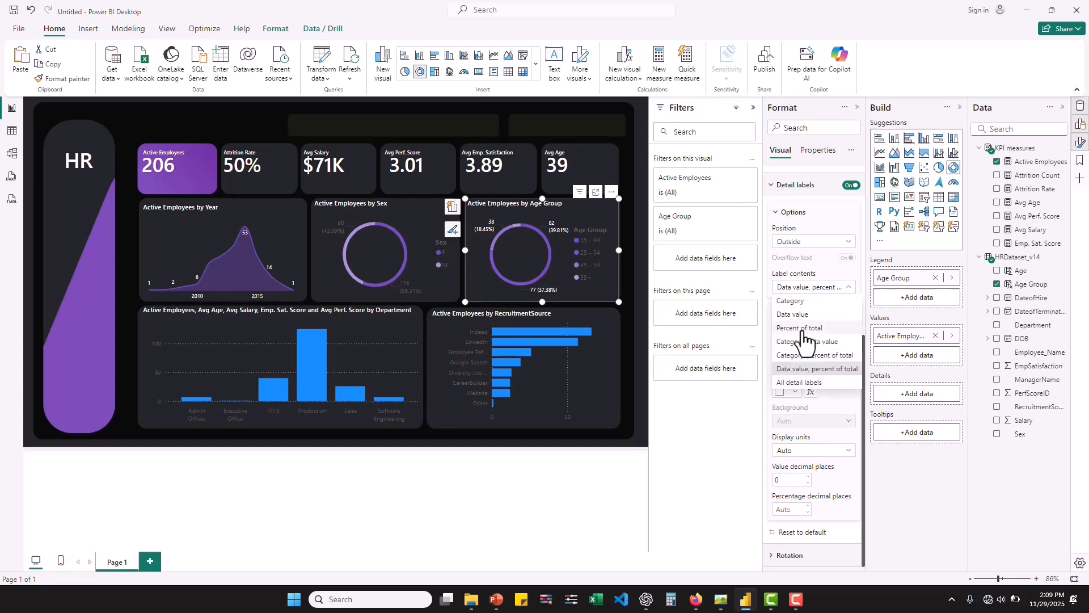
{"action": "key", "text": "Escape"}
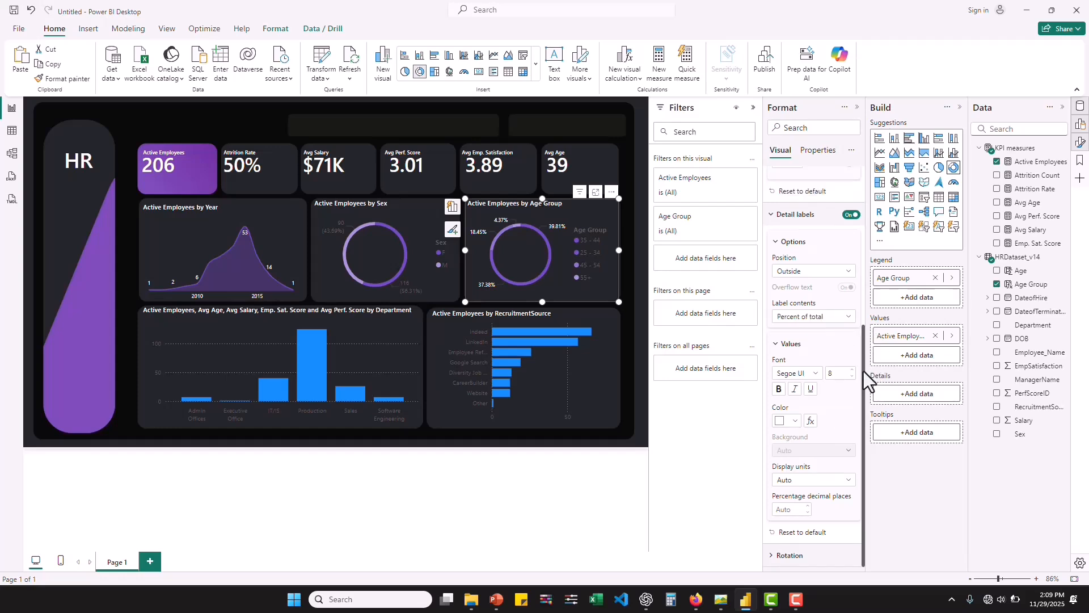
{"action": "left_click_drag", "start_coordinate": [863, 371], "coordinate": [861, 202]}
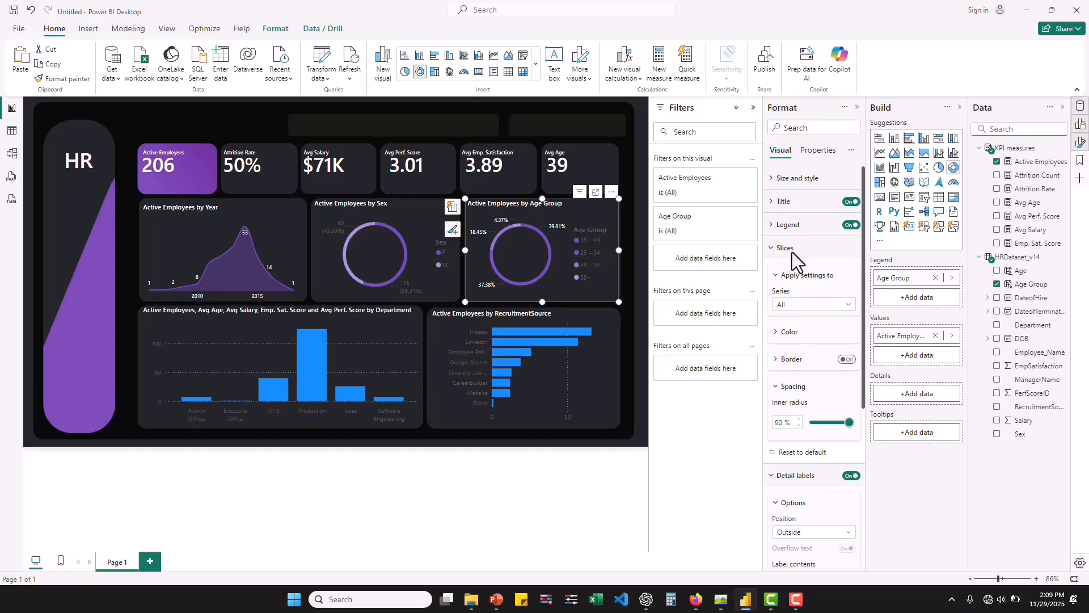
Step: Set the legend text of the Active Employees by Age Group chart to font size 9 in white
{"action": "left_click", "coordinate": [771, 225]}
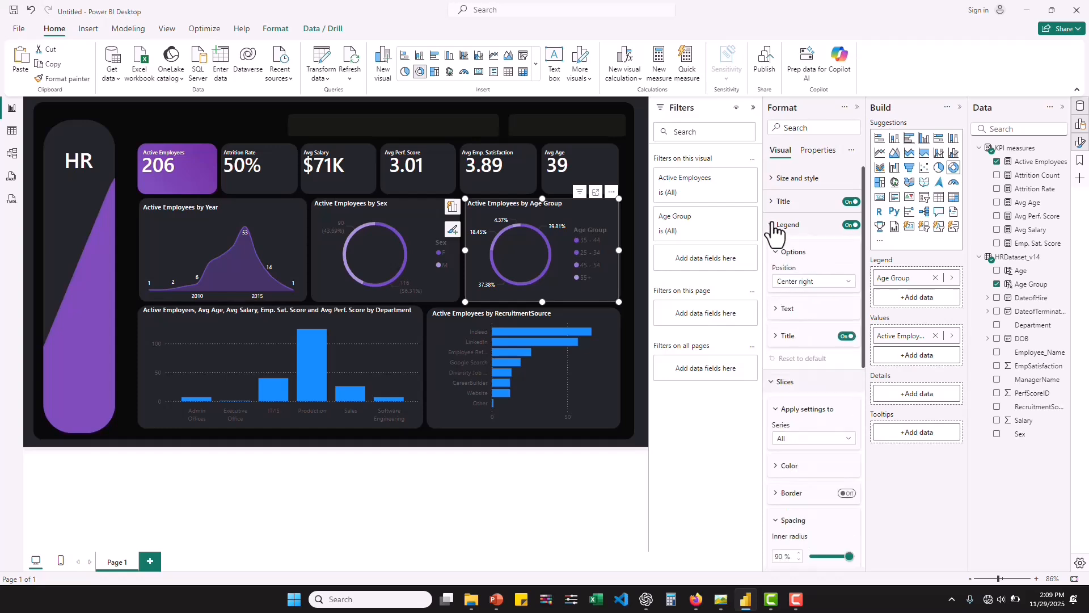
{"action": "left_click", "coordinate": [778, 309]}
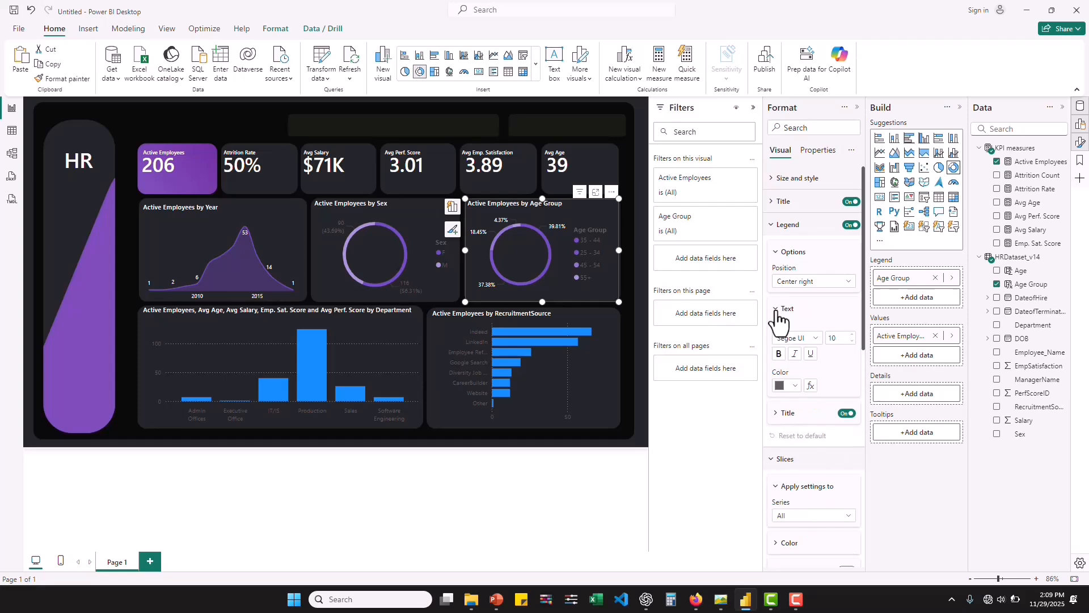
{"action": "left_click", "coordinate": [852, 342]}
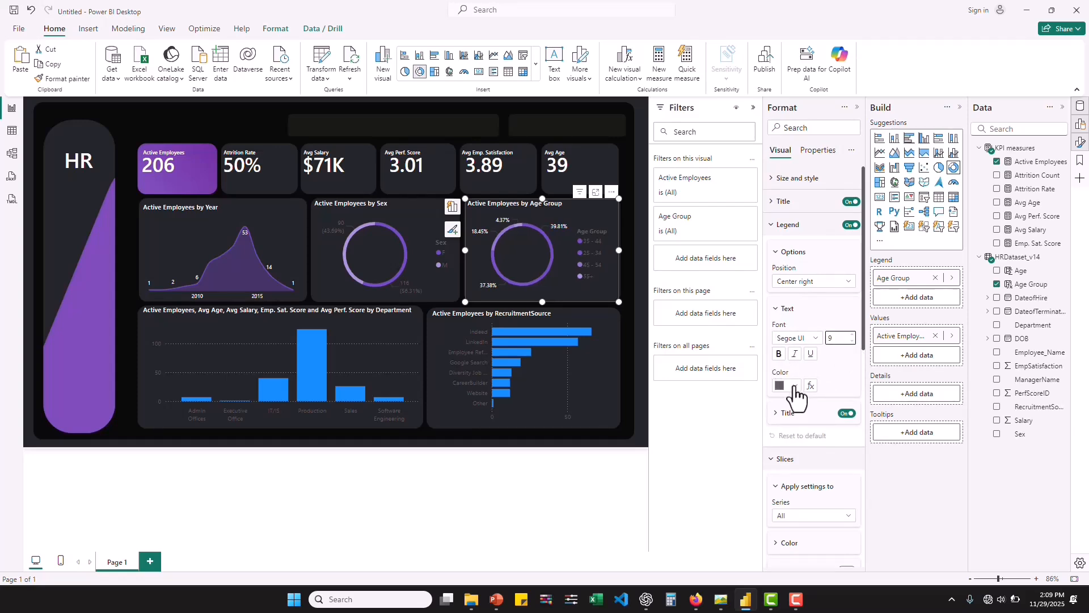
{"action": "left_click", "coordinate": [795, 387]}
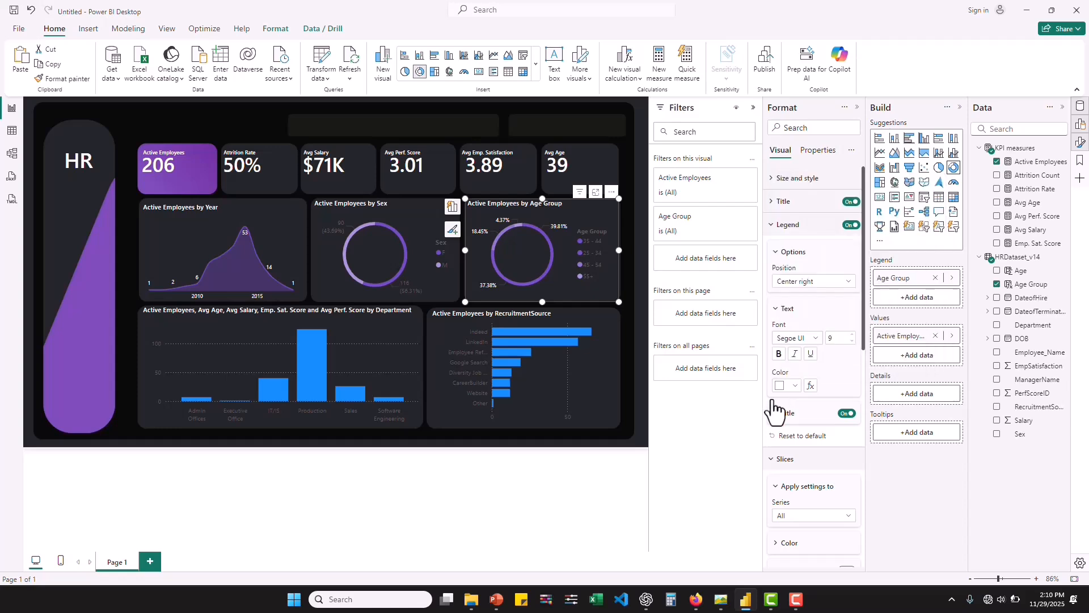
{"action": "left_click", "coordinate": [776, 423]}
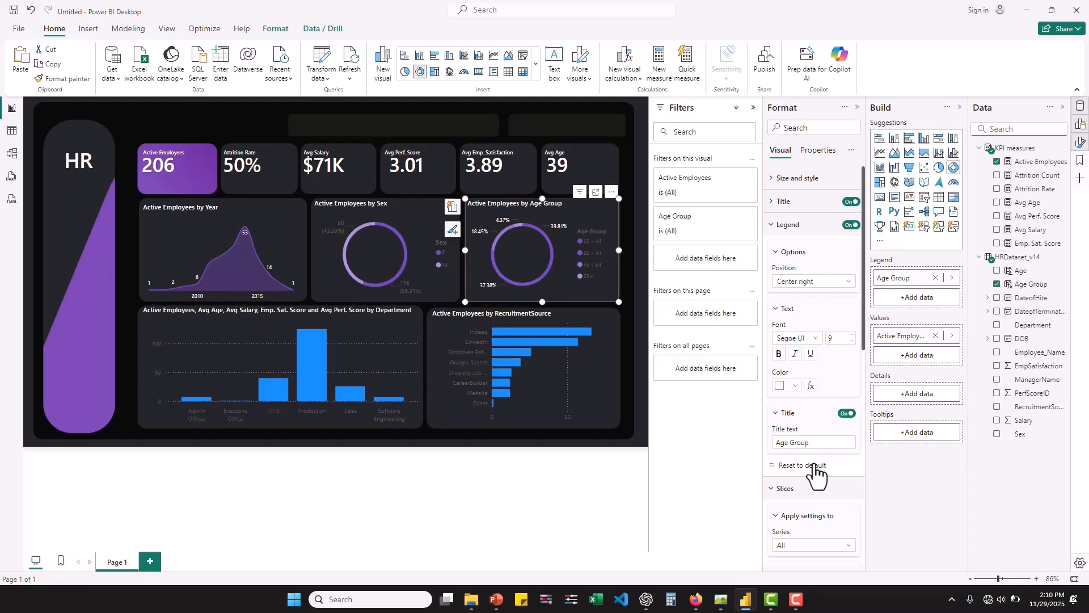
{"action": "scroll", "coordinate": [816, 476], "scroll_direction": "down", "scroll_amount": 4}
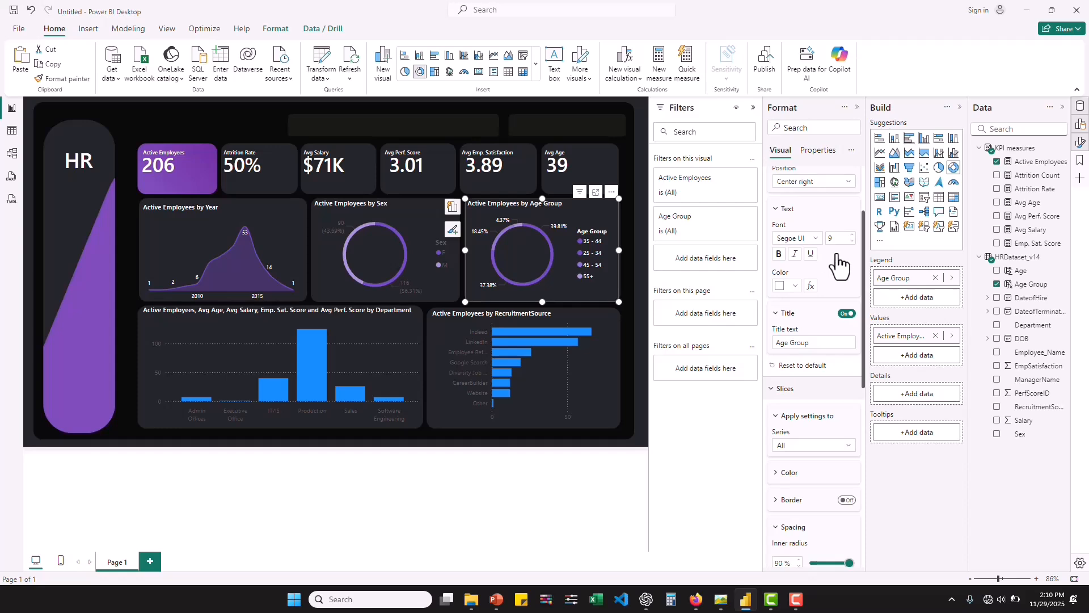
Step: Open the HRDataset_v14 query for editing in Power Query Editor
{"action": "left_click", "coordinate": [421, 229]}
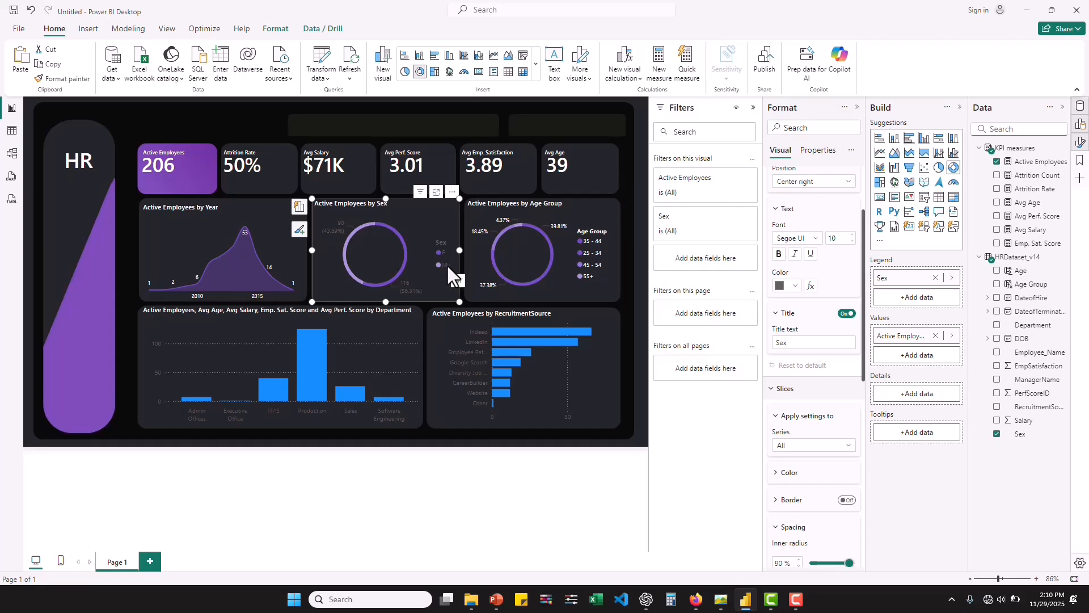
{"action": "right_click", "coordinate": [1028, 265]}
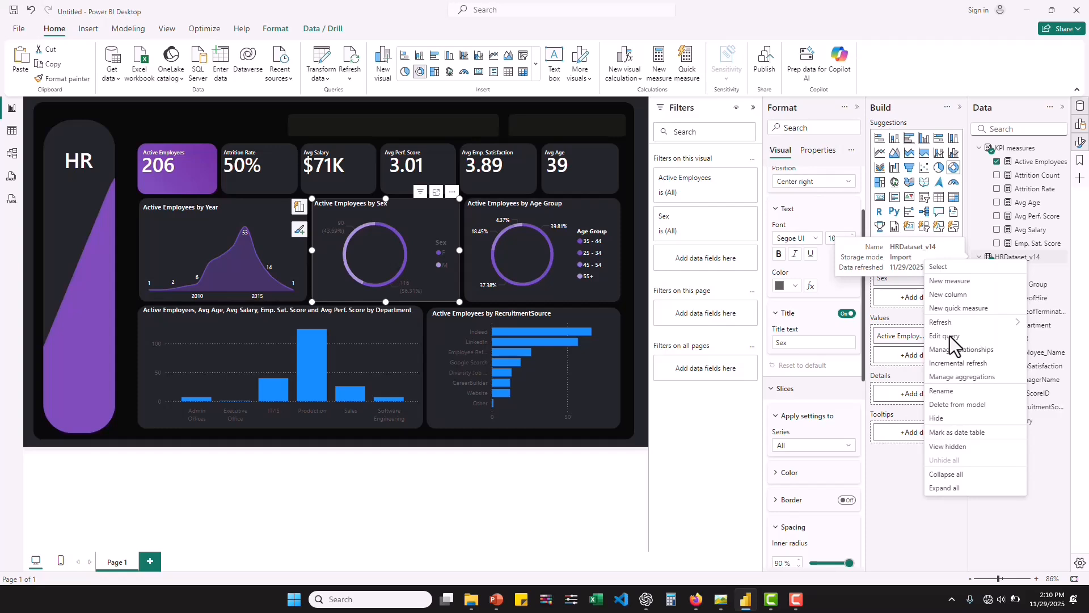
{"action": "left_click", "coordinate": [951, 337]}
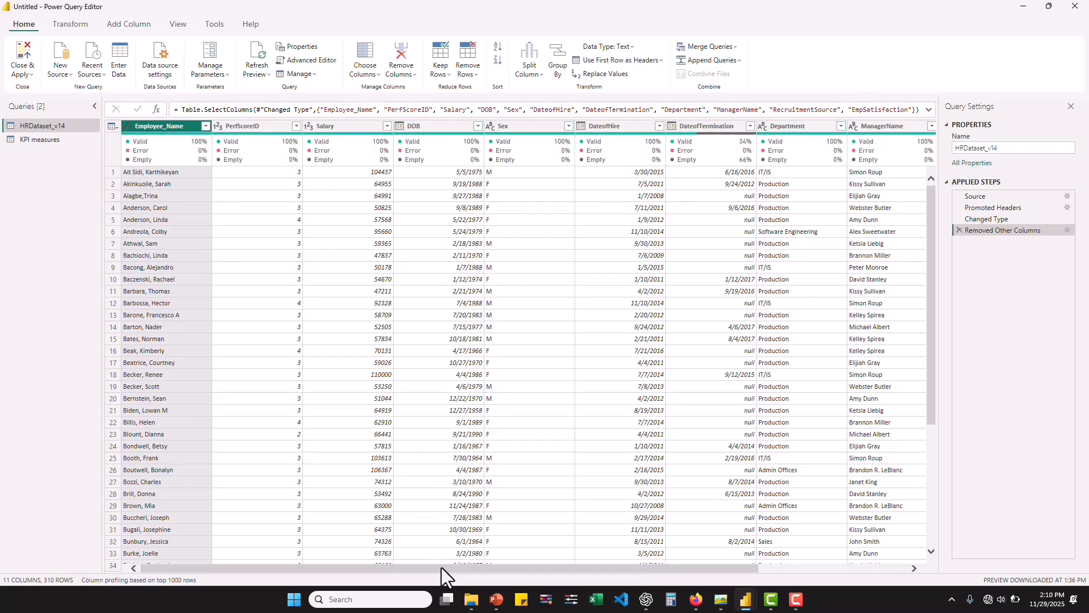
Step: Rename the Sex column of the HRDataset_v14 query to Gender
{"action": "left_click_drag", "start_coordinate": [441, 568], "coordinate": [682, 564]}
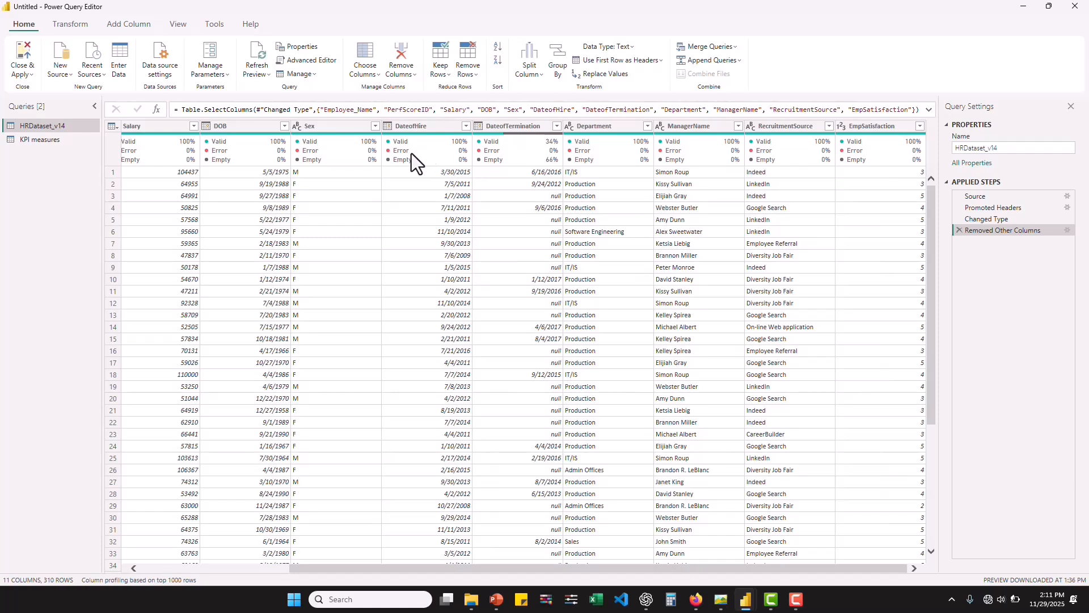
{"action": "double_click", "coordinate": [314, 125]}
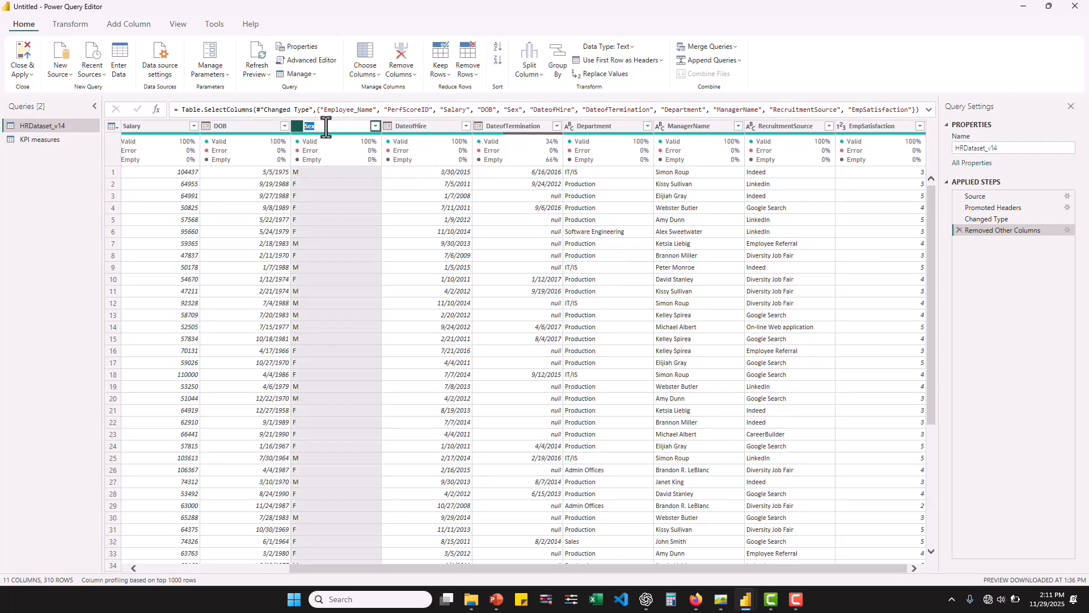
{"action": "type", "text": "gender"}
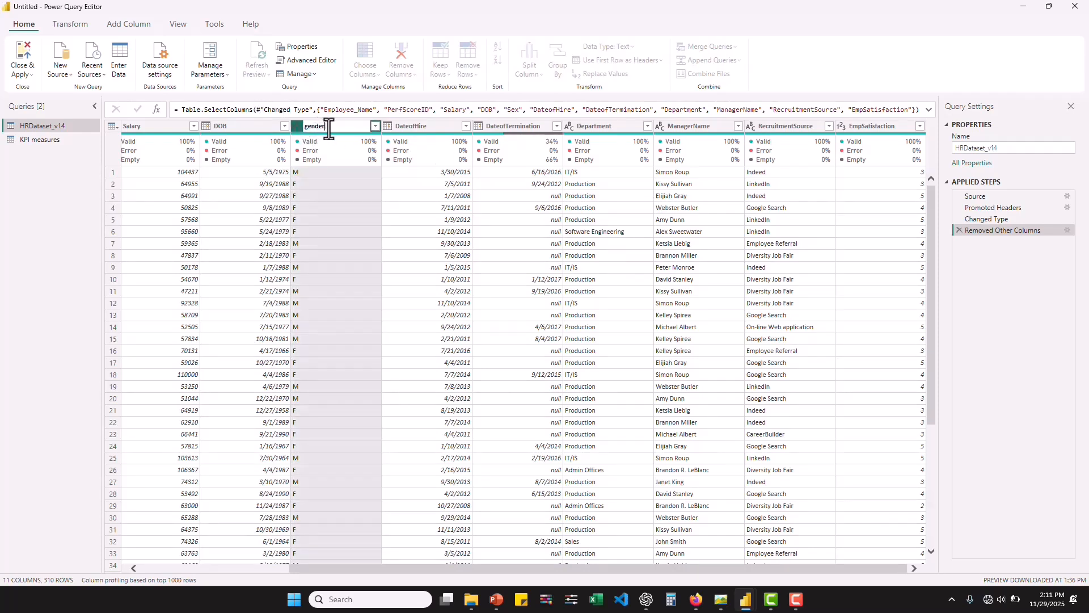
{"action": "key", "text": "BackSpace"}
{"action": "key", "text": "BackSpace"}
{"action": "key", "text": "BackSpace"}
{"action": "key", "text": "BackSpace"}
{"action": "key", "text": "BackSpace"}
{"action": "key", "text": "BackSpace"}
{"action": "type", "text": "Gender"}
{"action": "key", "text": "Return"}
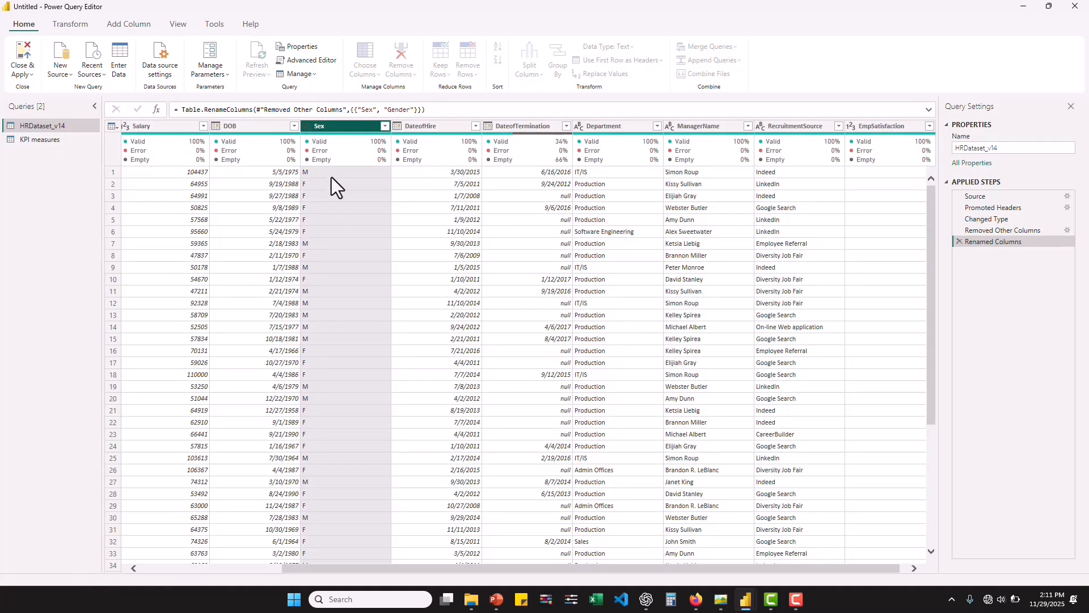
Step: Start replacing the M values in the Gender column
{"action": "right_click", "coordinate": [331, 177]}
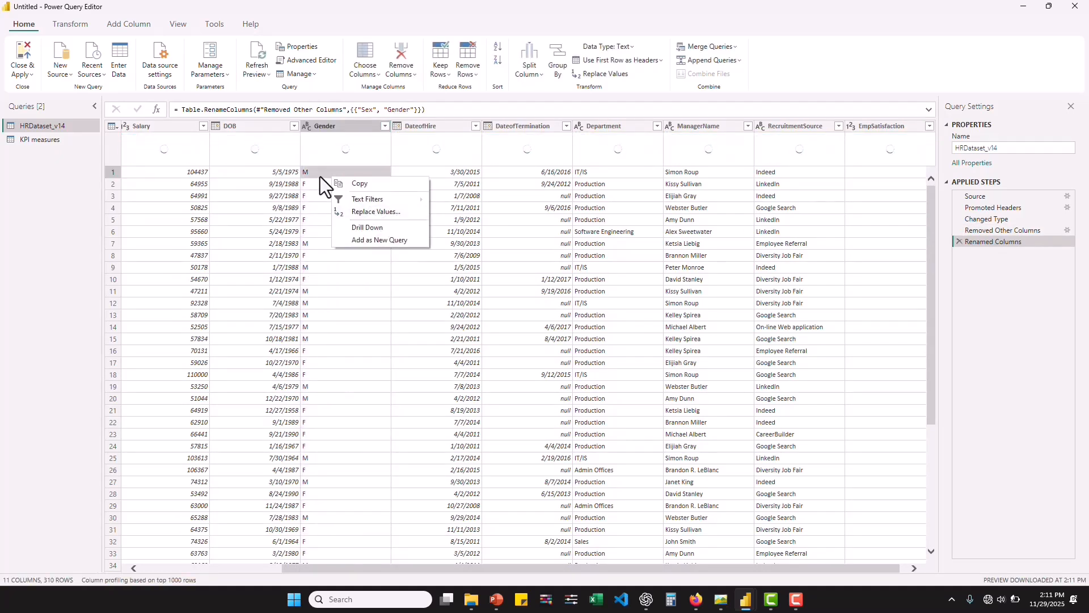
{"action": "right_click", "coordinate": [321, 169]}
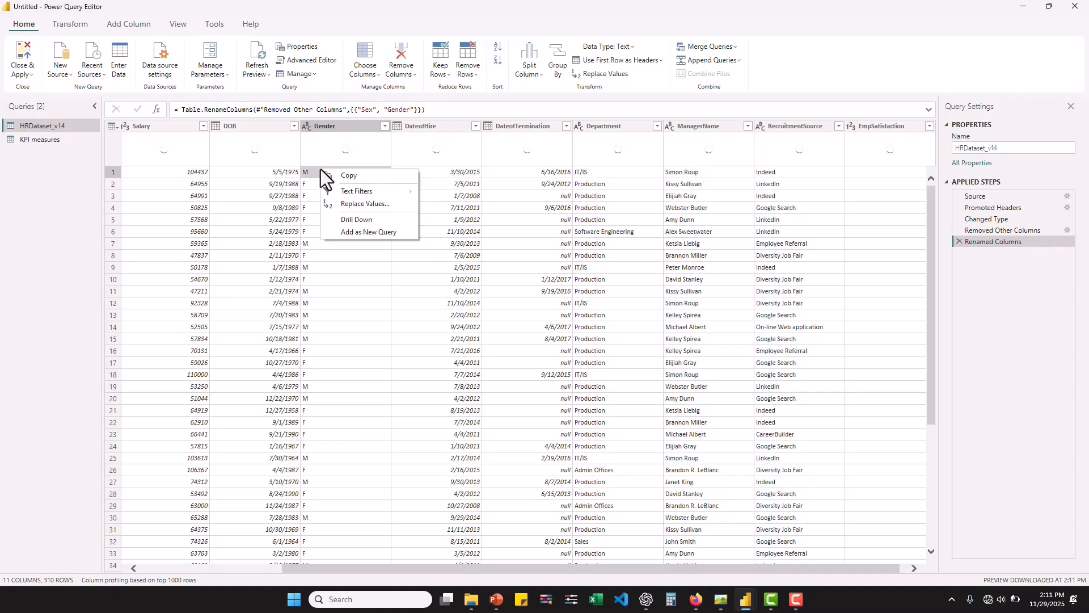
Step: Replace the value M with Male in the Gender column of the HRDataset_v14 query
{"action": "left_click", "coordinate": [362, 202]}
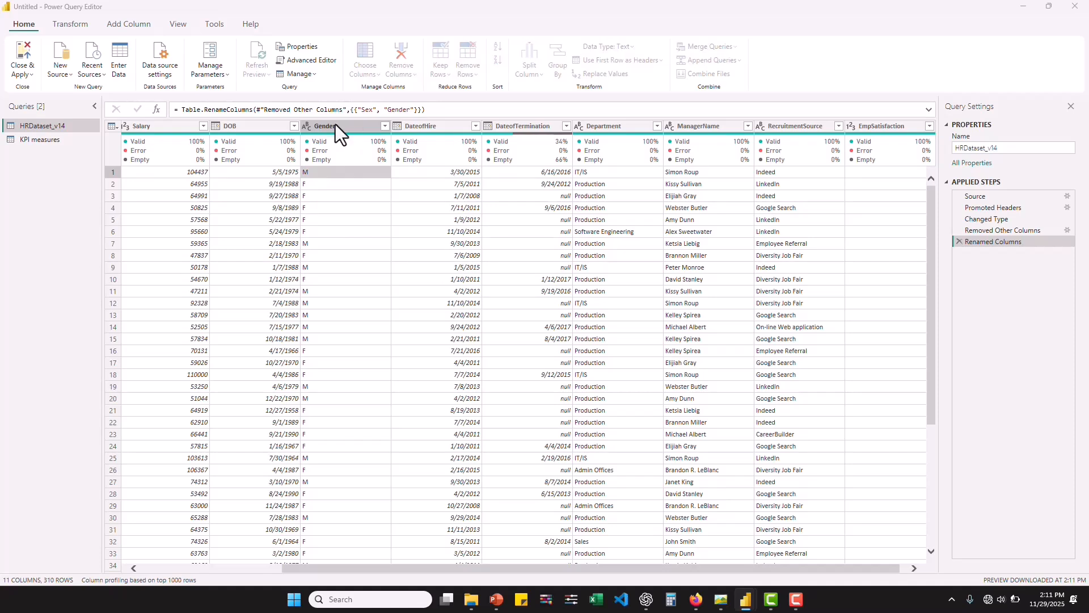
{"action": "key", "text": "Escape"}
{"action": "right_click", "coordinate": [354, 134]}
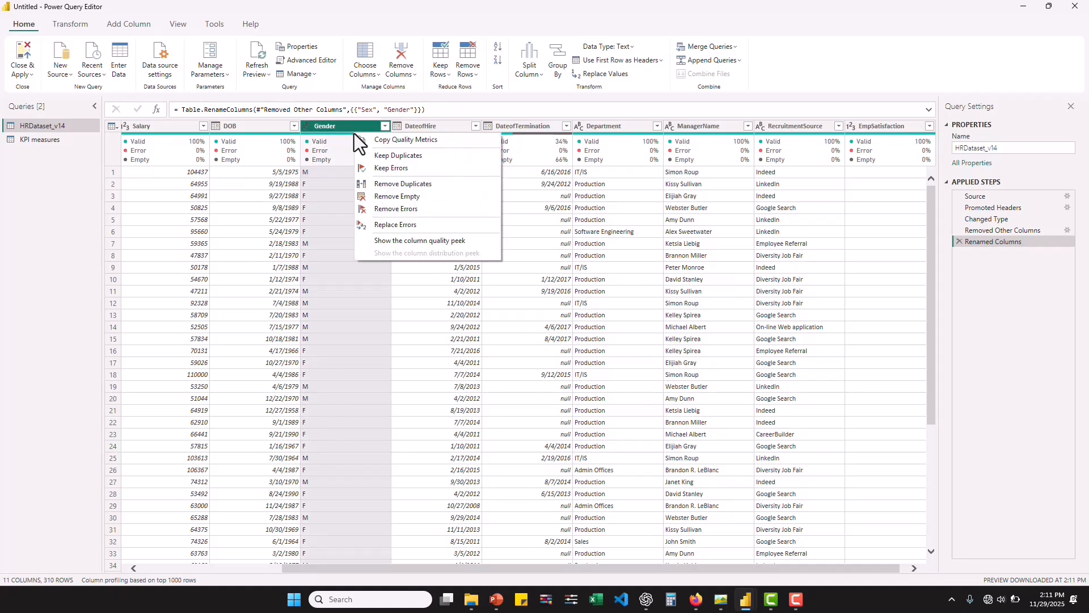
{"action": "left_click", "coordinate": [342, 125]}
{"action": "right_click", "coordinate": [342, 125]}
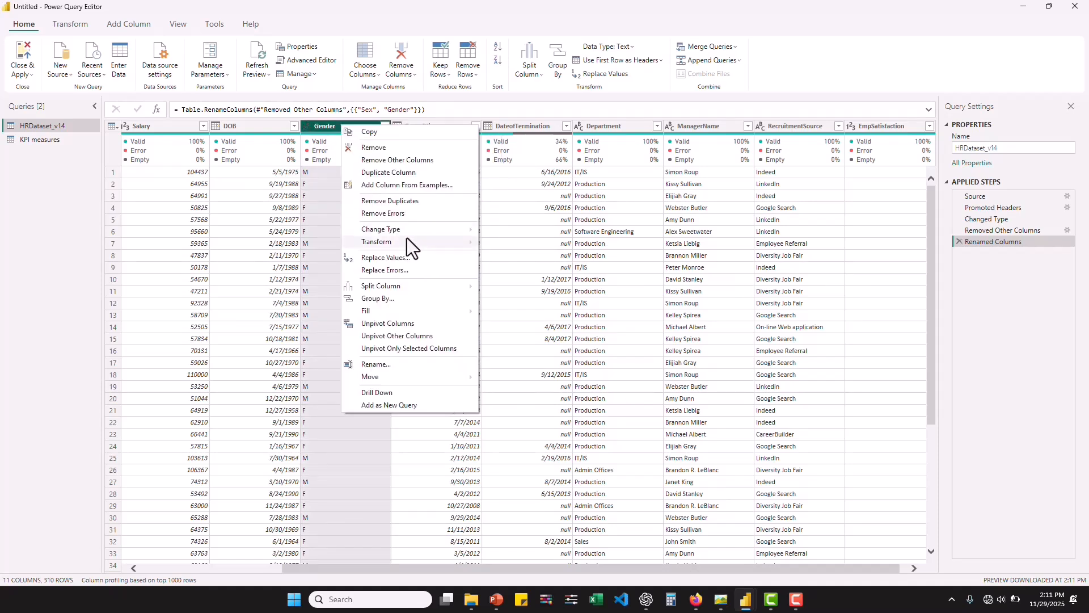
{"action": "left_click", "coordinate": [398, 260]}
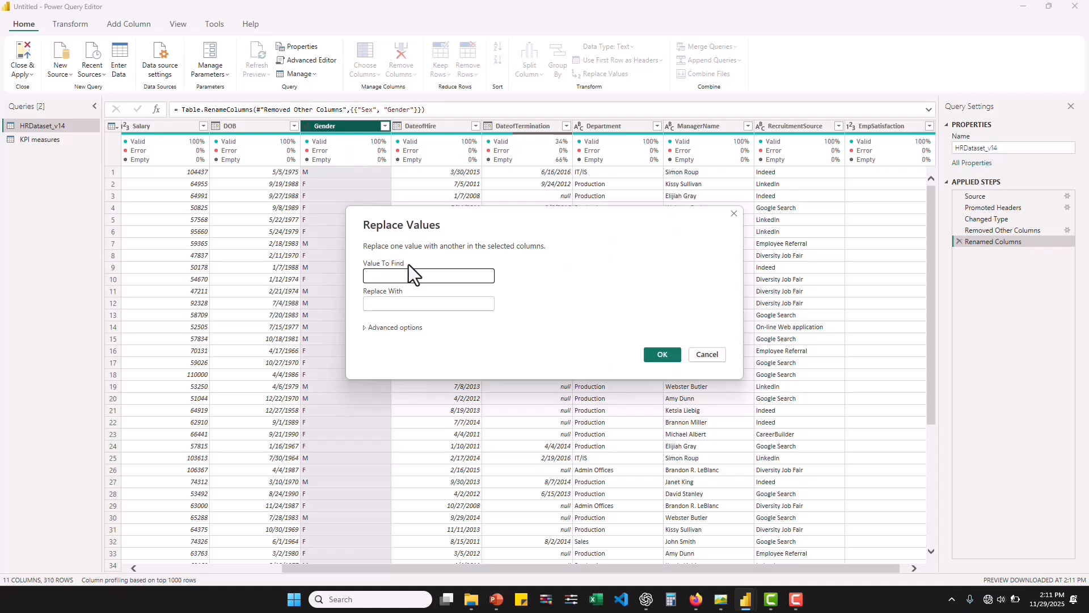
{"action": "type", "text": "M"}
{"action": "left_click", "coordinate": [396, 306]}
{"action": "type", "text": "Mak"}
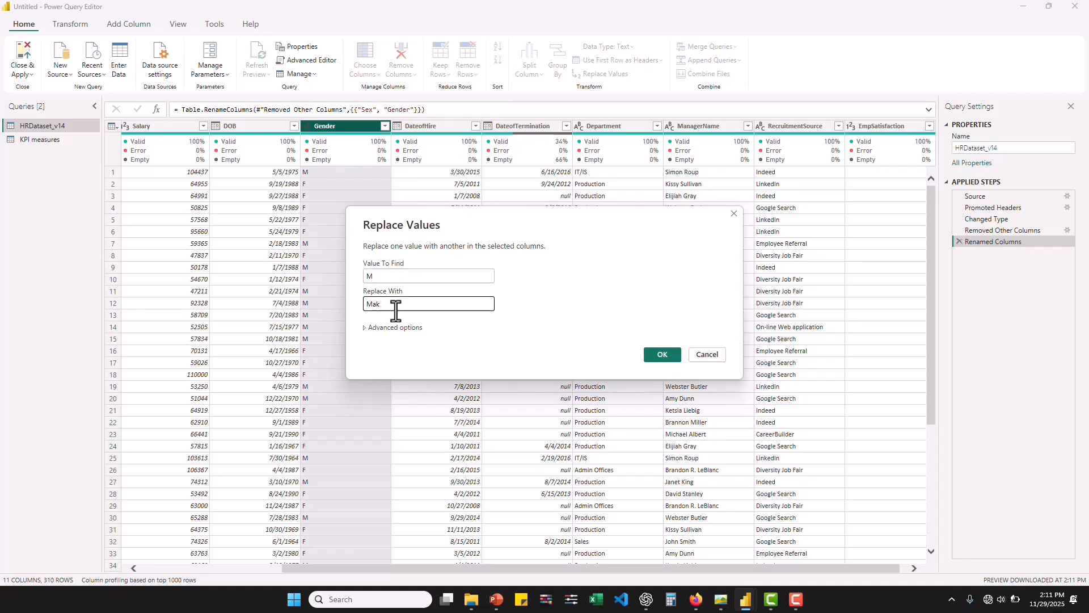
{"action": "left_click", "coordinate": [663, 354]}
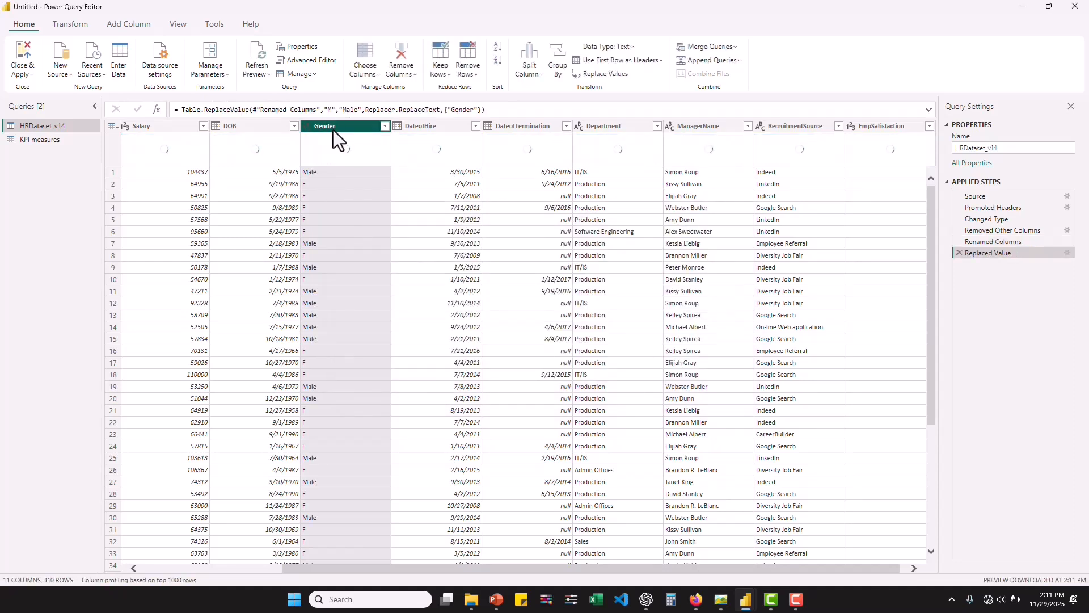
Step: Replace the value F with Female in the Gender column, and close the query editor with the changes applied
{"action": "right_click", "coordinate": [334, 129]}
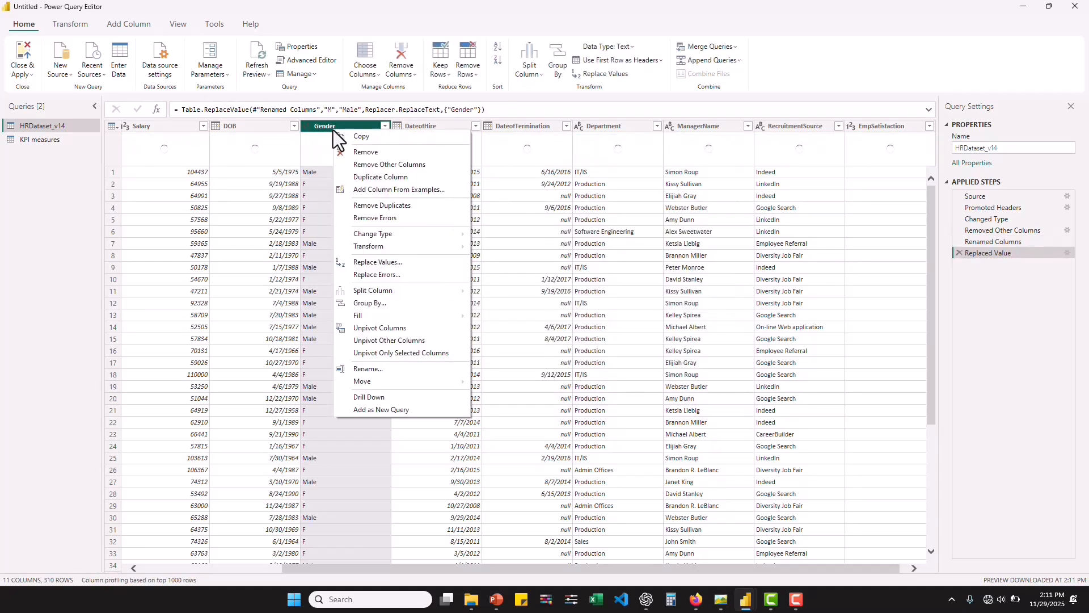
{"action": "left_click", "coordinate": [395, 264]}
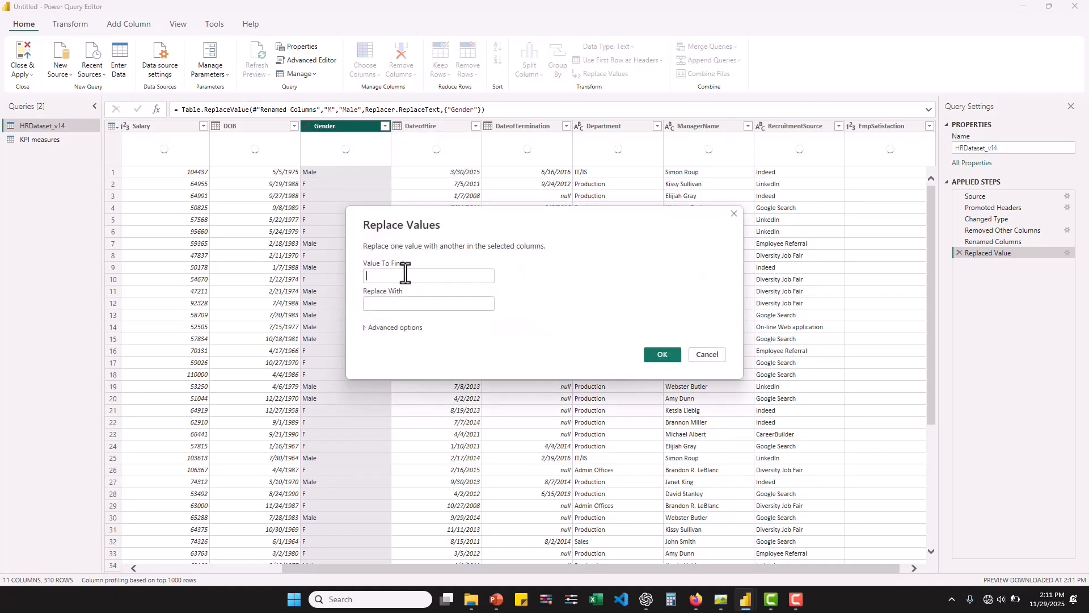
{"action": "type", "text": "F"}
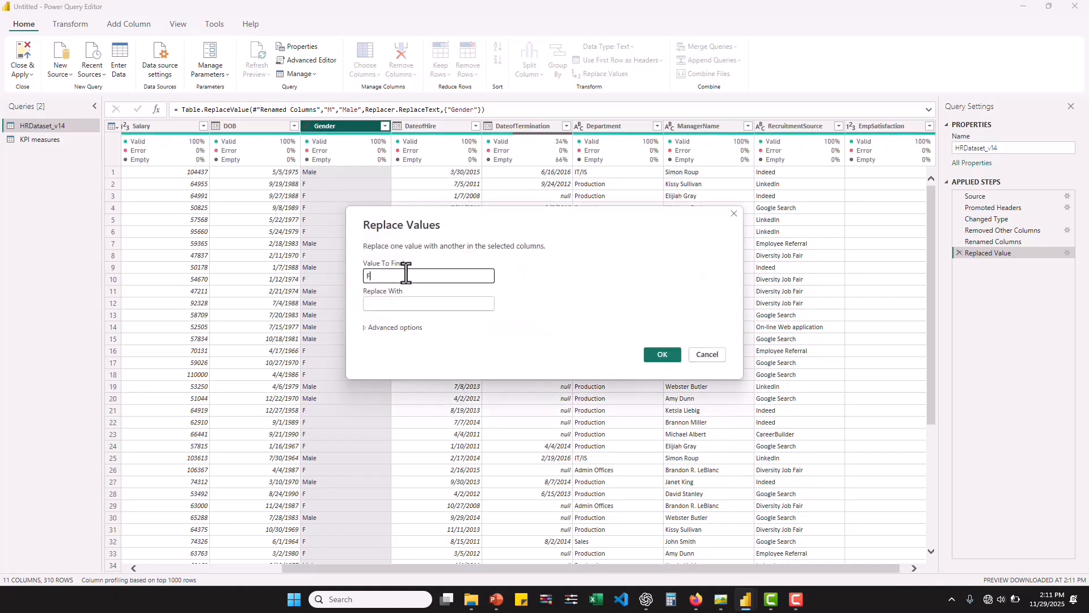
{"action": "left_click", "coordinate": [410, 304]}
{"action": "type", "text": "Fema"}
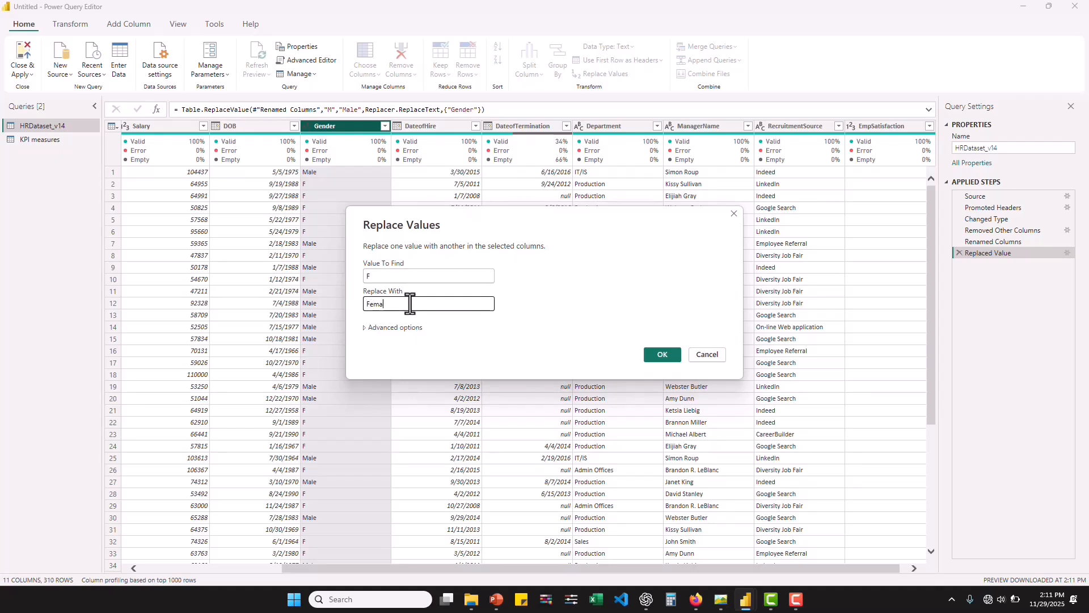
{"action": "type", "text": "le"}
{"action": "left_click", "coordinate": [673, 356]}
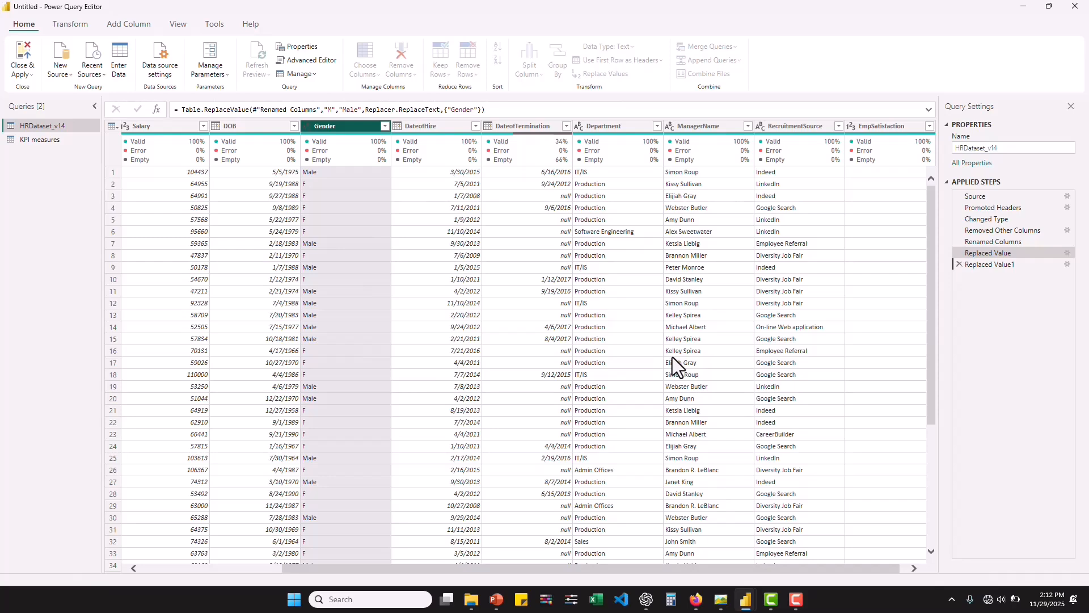
{"action": "left_click", "coordinate": [26, 71]}
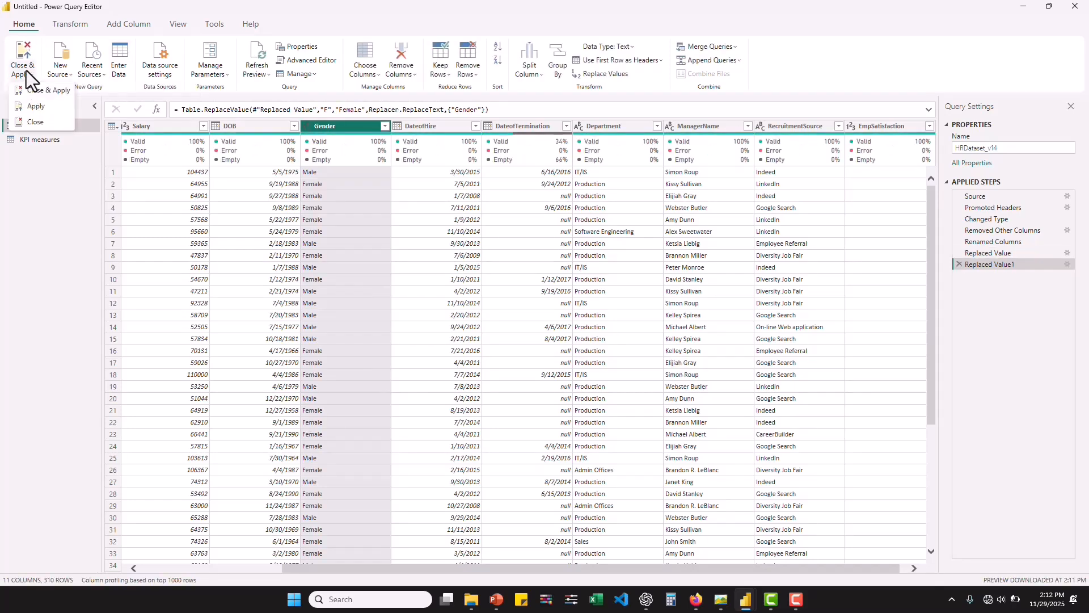
{"action": "left_click", "coordinate": [38, 90]}
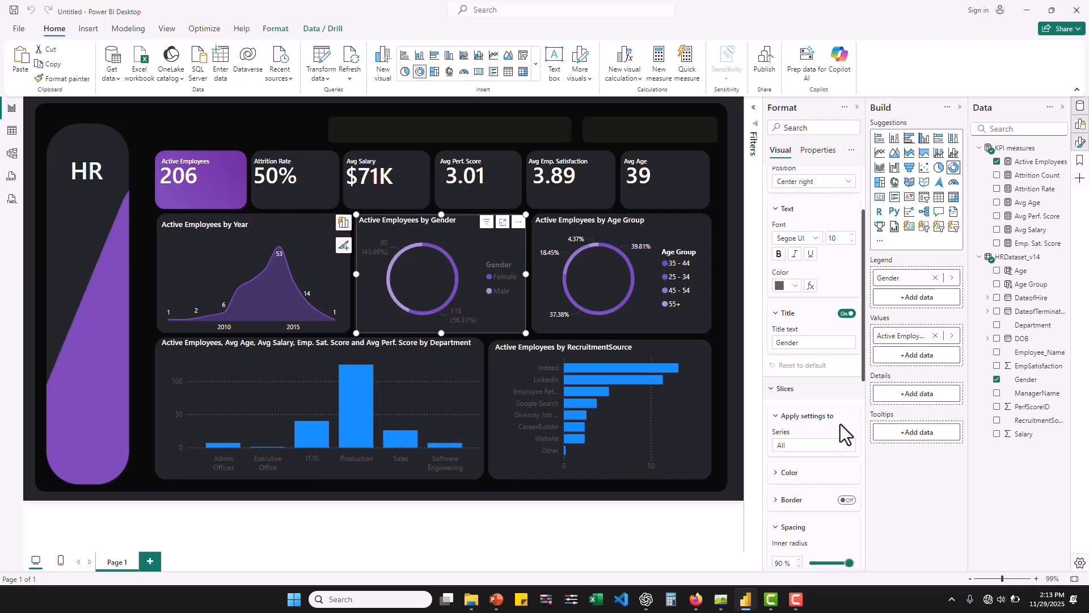
Step: Format the detail label values of the Active Employees by Gender donut chart in white at font size 8
{"action": "scroll", "coordinate": [840, 424], "scroll_direction": "down", "scroll_amount": 3}
{"action": "scroll", "coordinate": [840, 424], "scroll_direction": "down", "scroll_amount": 5}
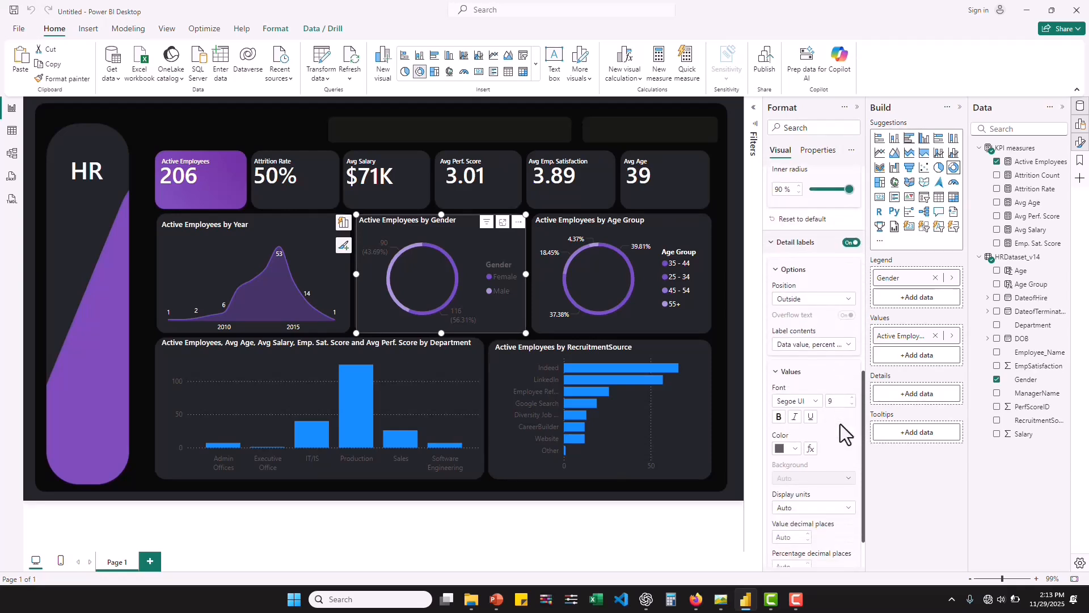
{"action": "scroll", "coordinate": [839, 426], "scroll_direction": "up", "scroll_amount": 1}
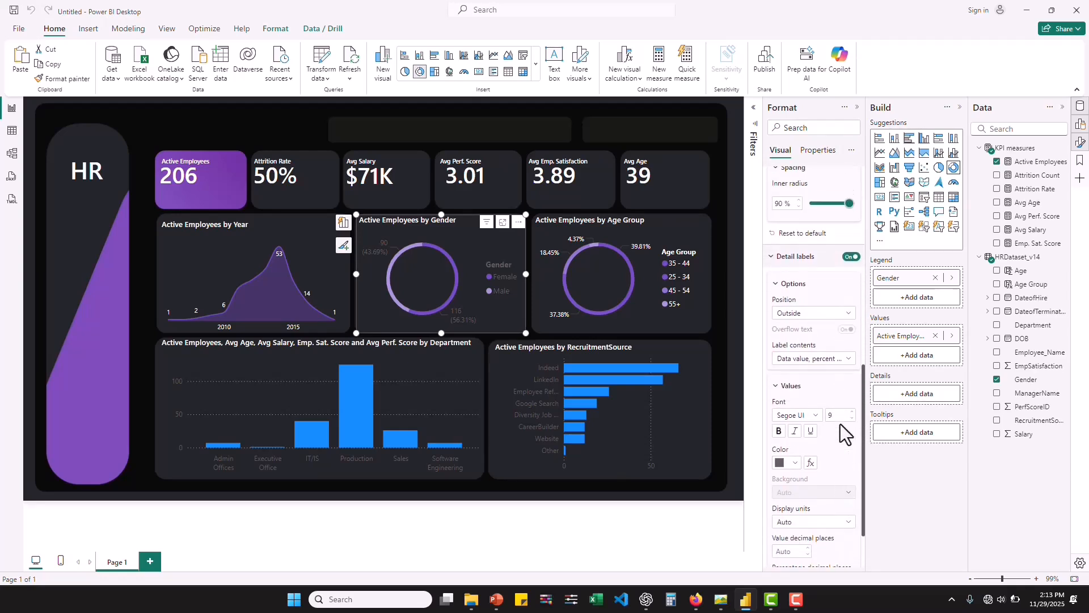
{"action": "left_click", "coordinate": [823, 359]}
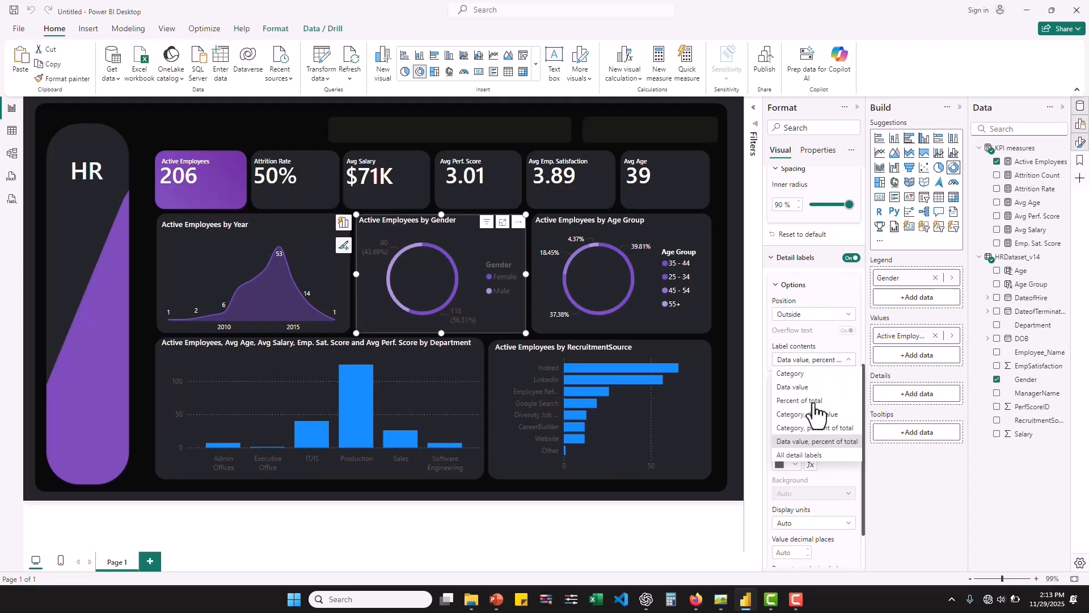
{"action": "left_click", "coordinate": [797, 466]}
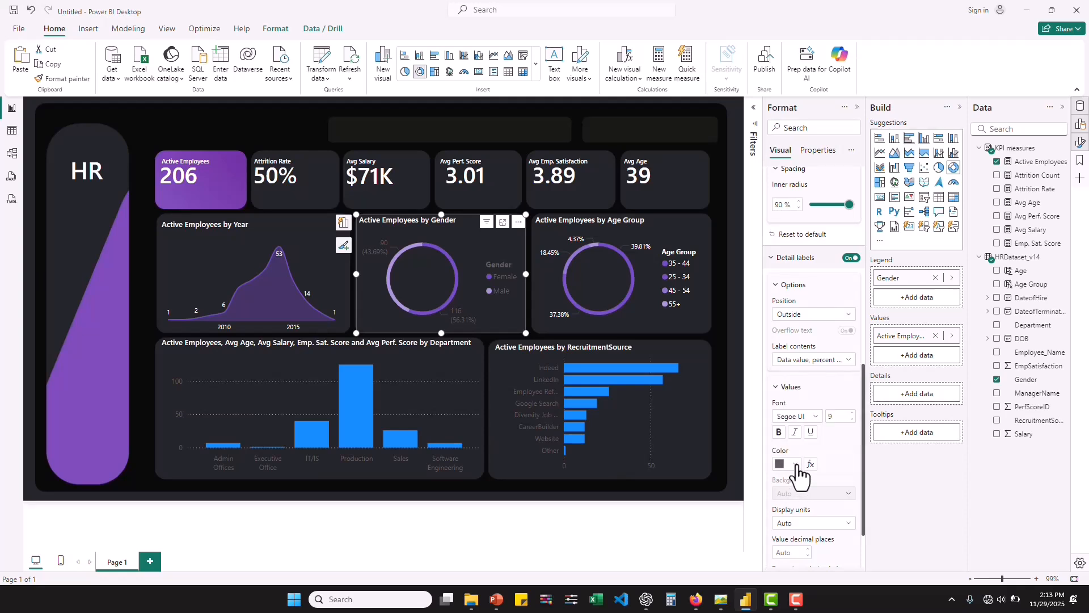
{"action": "left_click", "coordinate": [796, 466]}
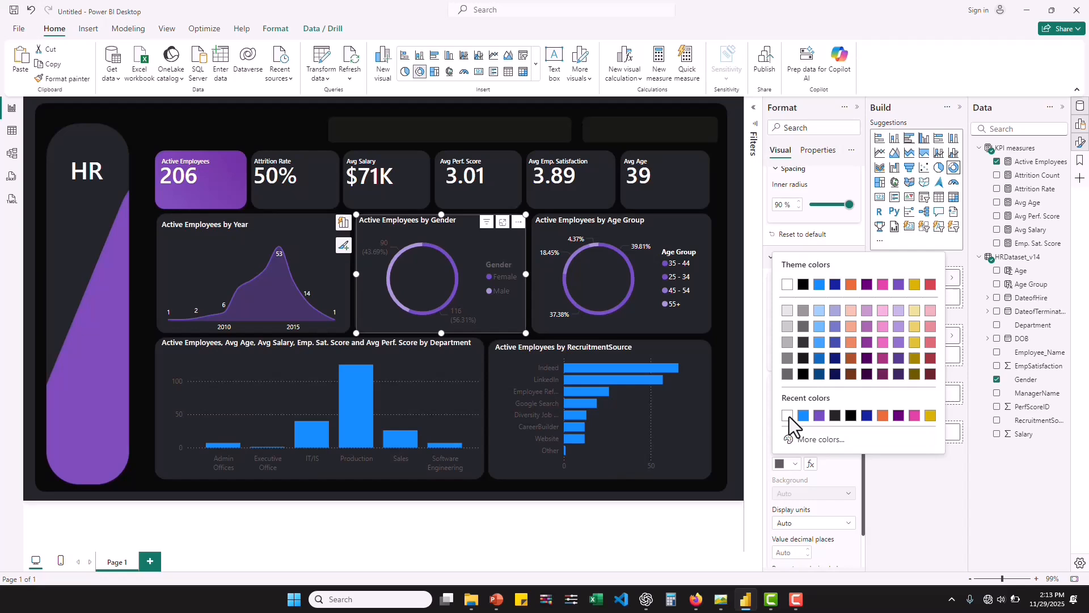
{"action": "left_click", "coordinate": [788, 415]}
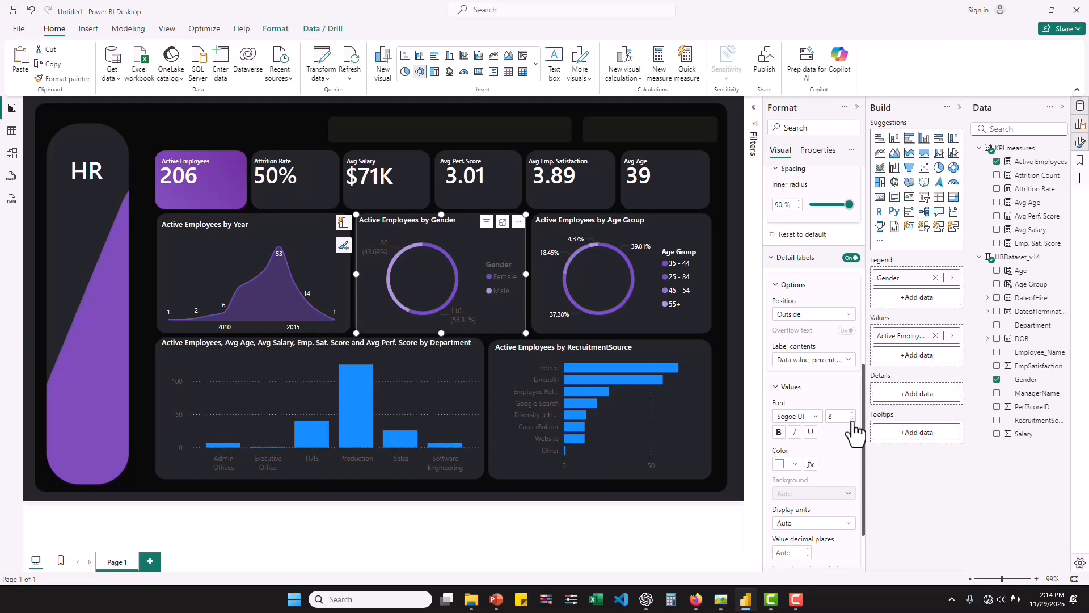
{"action": "left_click", "coordinate": [852, 420]}
Step: Make the gender donut's detail labels show only Percent of total with 0 percentage decimal places
{"action": "left_click", "coordinate": [795, 365]}
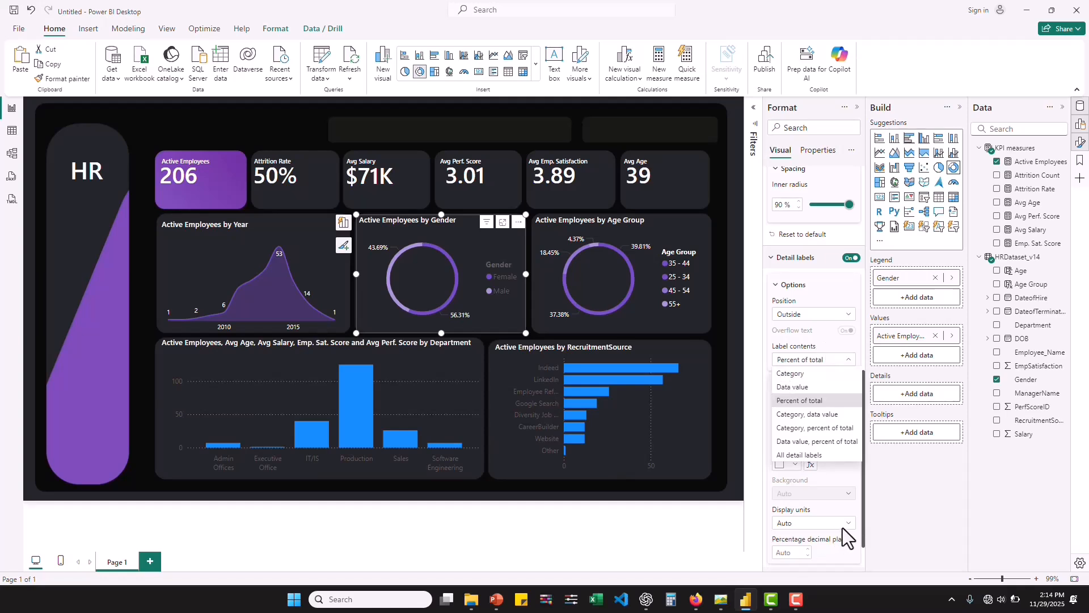
{"action": "left_click", "coordinate": [814, 502]}
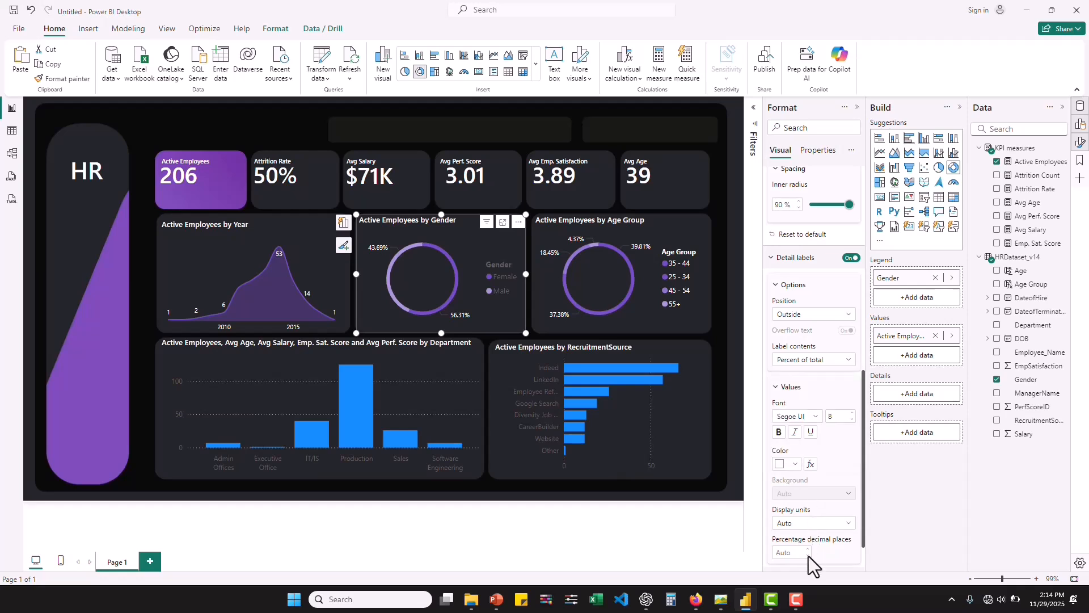
{"action": "scroll", "coordinate": [808, 557], "scroll_direction": "down", "scroll_amount": 2}
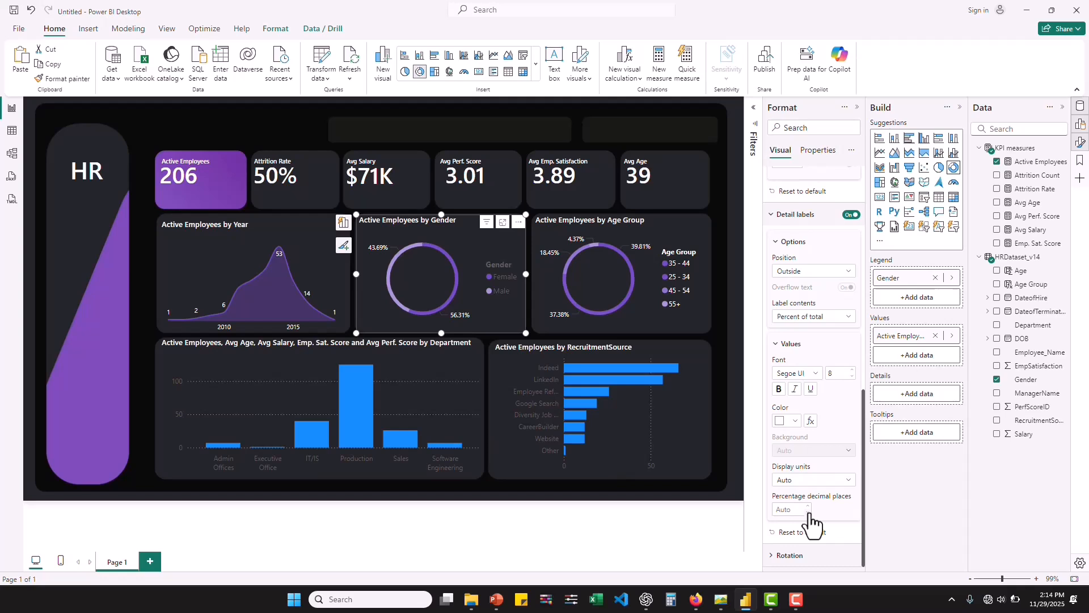
{"action": "left_click", "coordinate": [809, 513]}
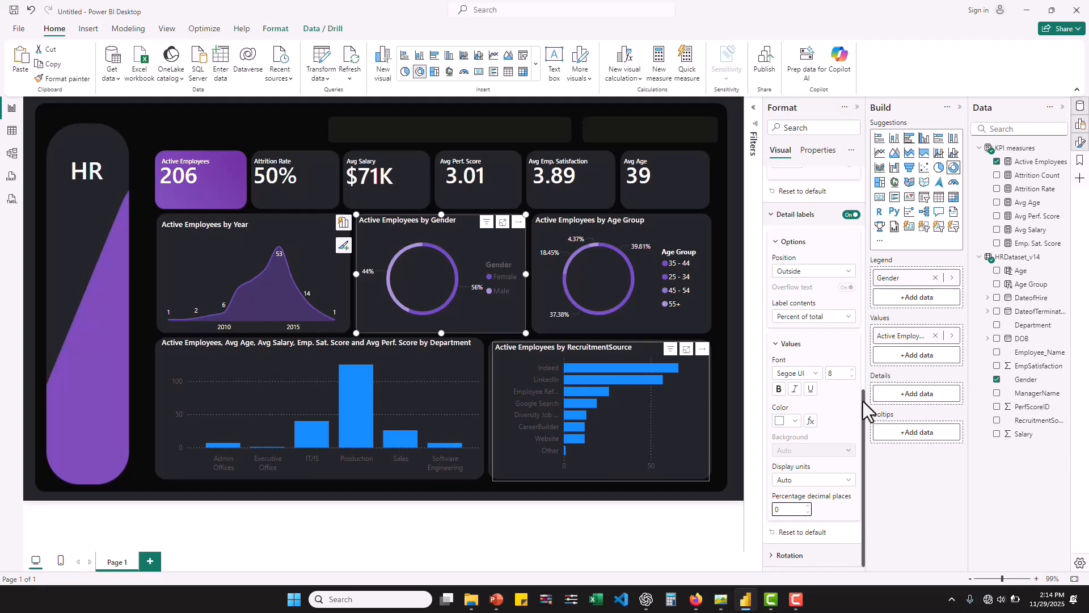
Step: Set the gender donut chart's legend text to font size 9 and white
{"action": "left_click_drag", "start_coordinate": [863, 401], "coordinate": [854, 191]}
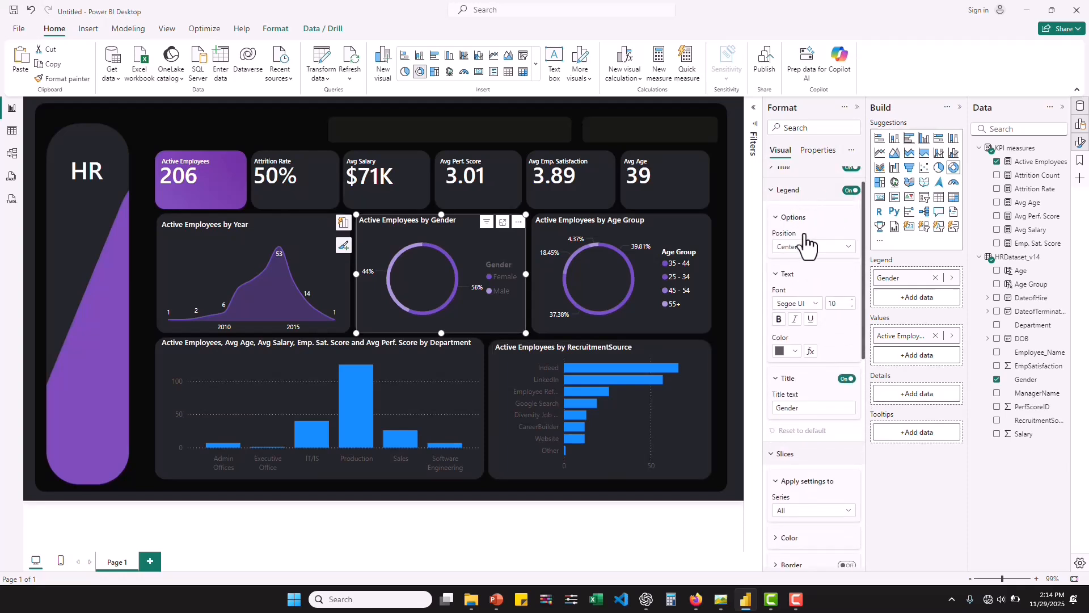
{"action": "left_click", "coordinate": [852, 307]}
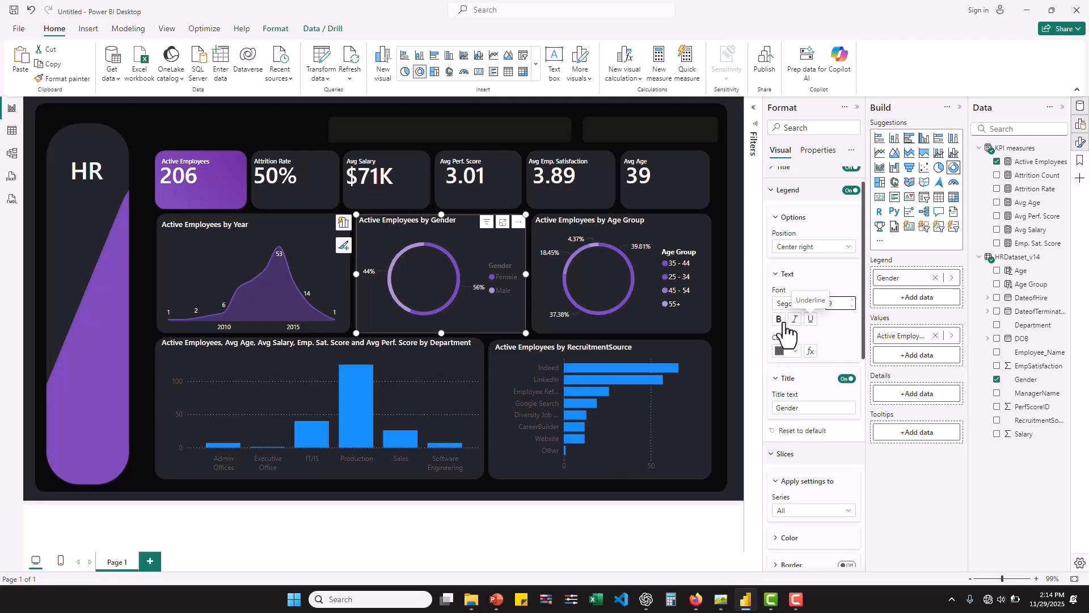
{"action": "left_click", "coordinate": [796, 352]}
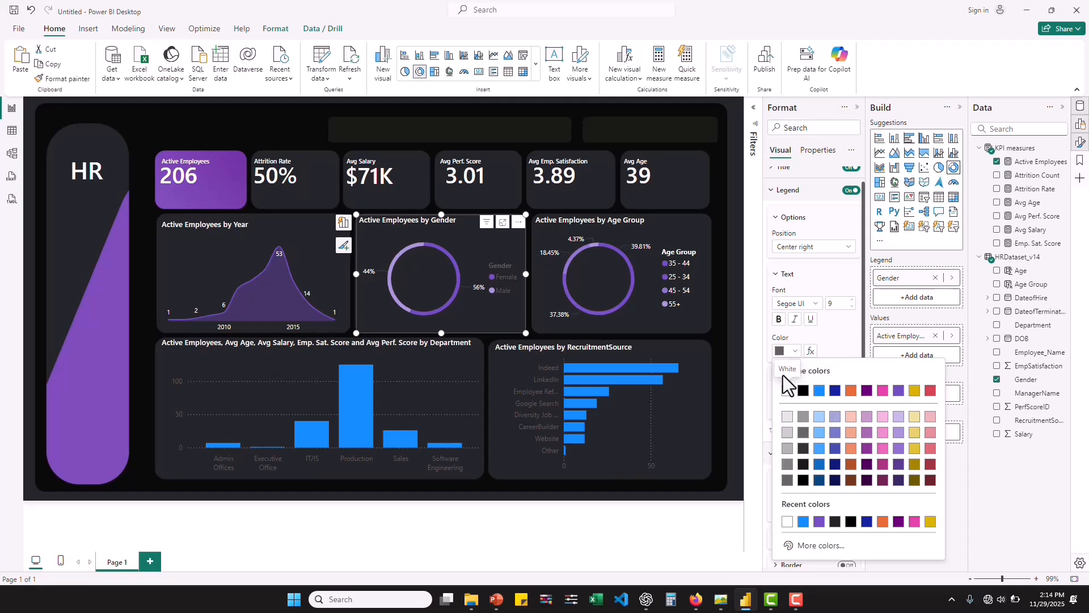
{"action": "left_click", "coordinate": [786, 391]}
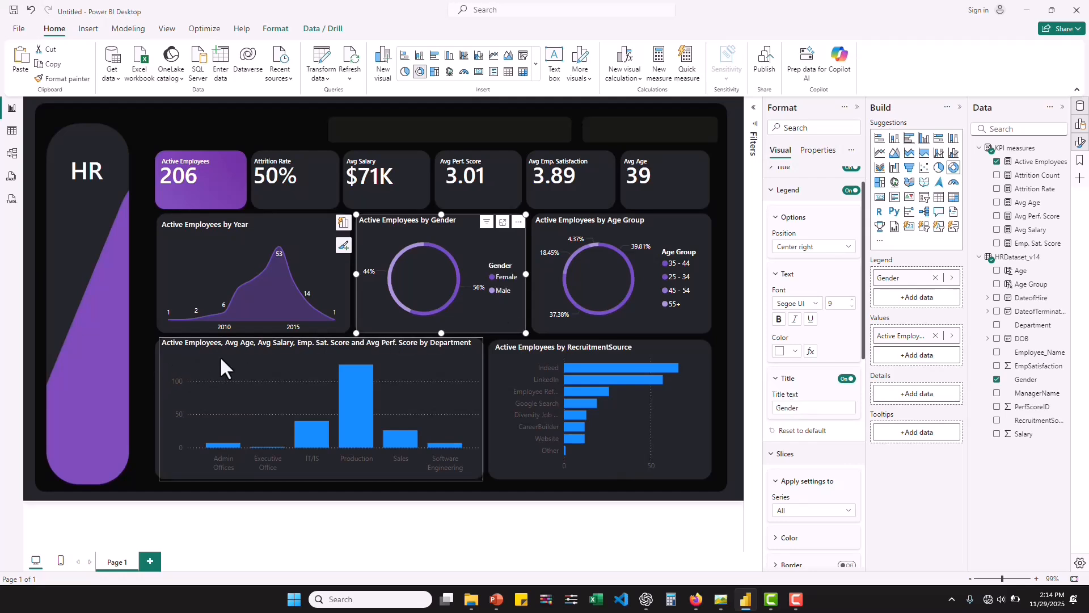
Step: Change the title of the department column chart to "Distribution by Department"
{"action": "left_click", "coordinate": [274, 343]}
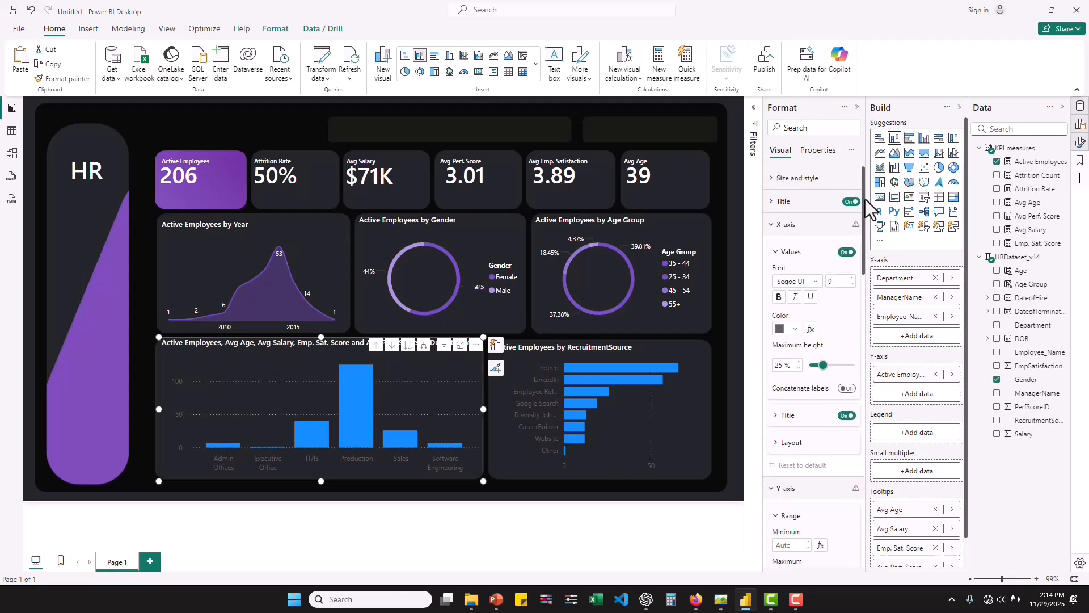
{"action": "left_click", "coordinate": [772, 205]}
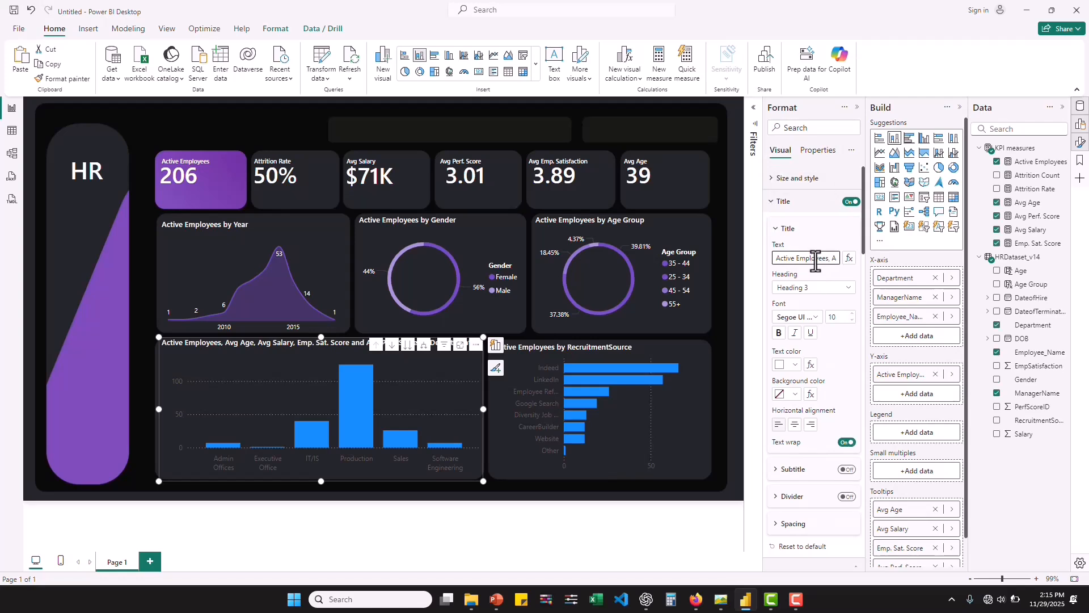
{"action": "triple_click", "coordinate": [816, 261]}
{"action": "type", "text": "Distrib"}
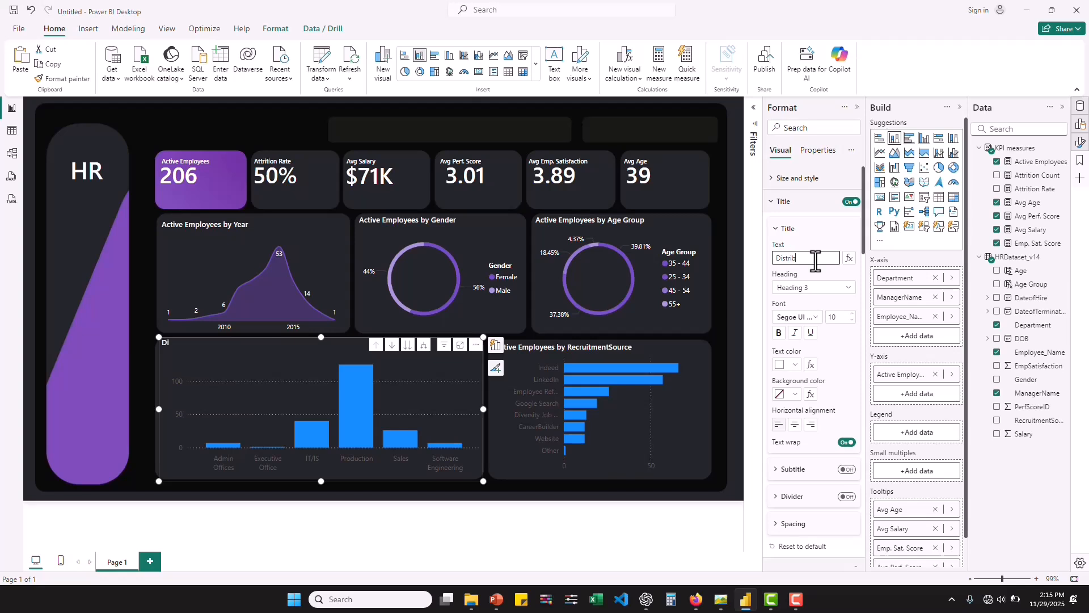
{"action": "type", "text": "ution by Department"}
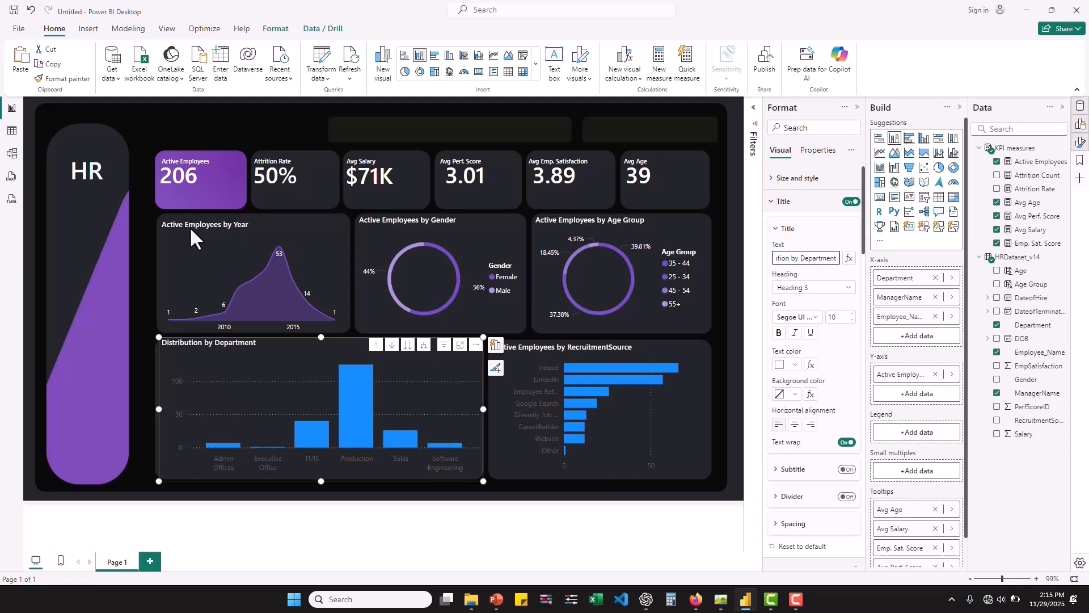
Step: Change the title of the Active Employees by Year area chart to "Hire by Year"
{"action": "left_click", "coordinate": [205, 225]}
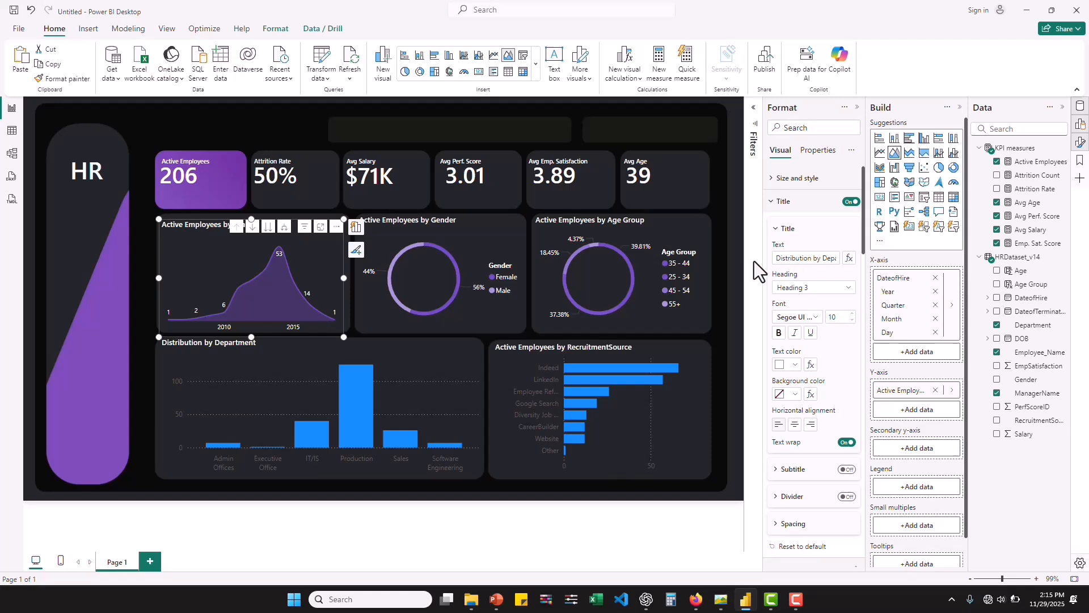
{"action": "left_click", "coordinate": [822, 258]}
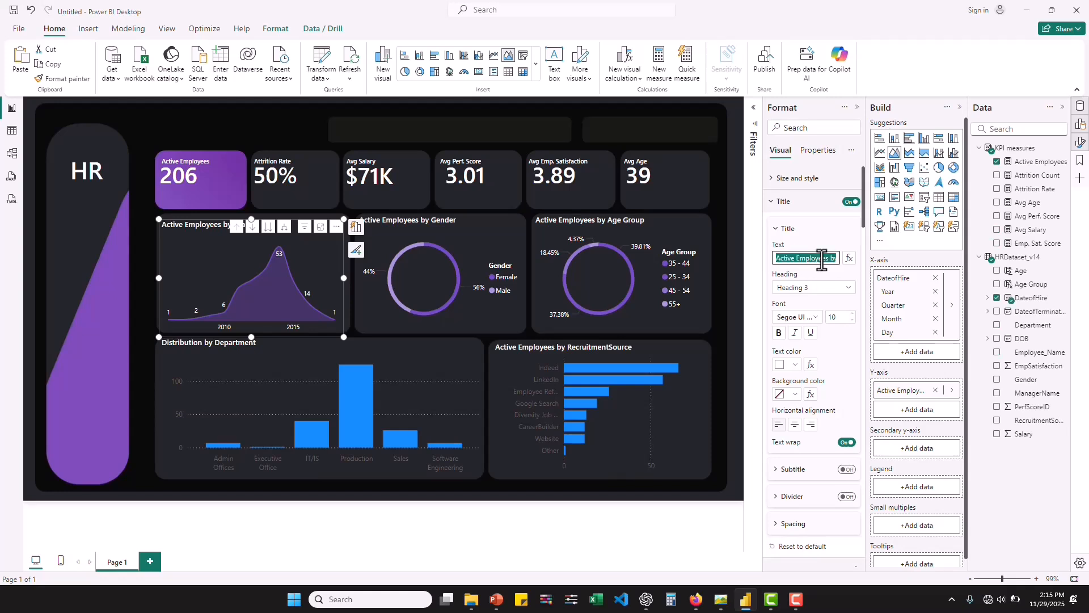
{"action": "type", "text": "Hi"}
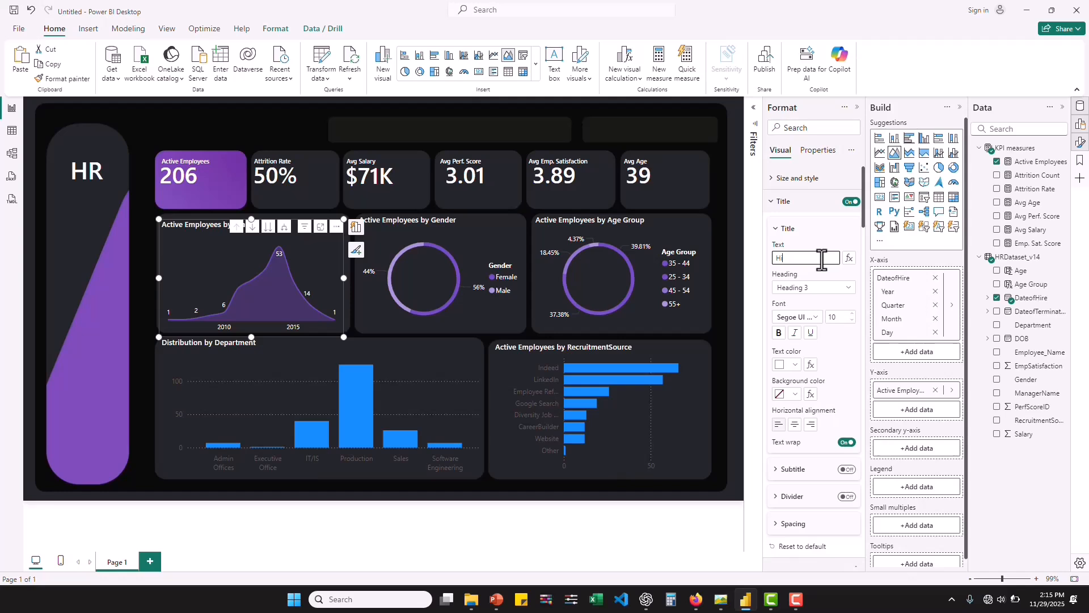
{"action": "type", "text": "re by Year"}
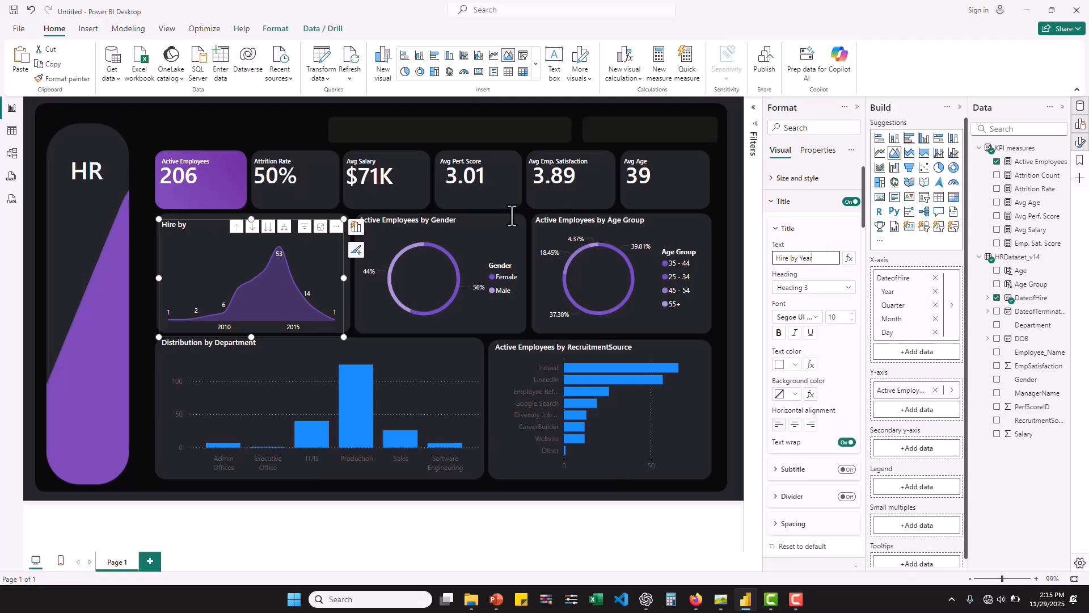
Step: Change the title of the Active Employees by Gender donut chart to "Gender Distribution"
{"action": "left_click", "coordinate": [411, 216]}
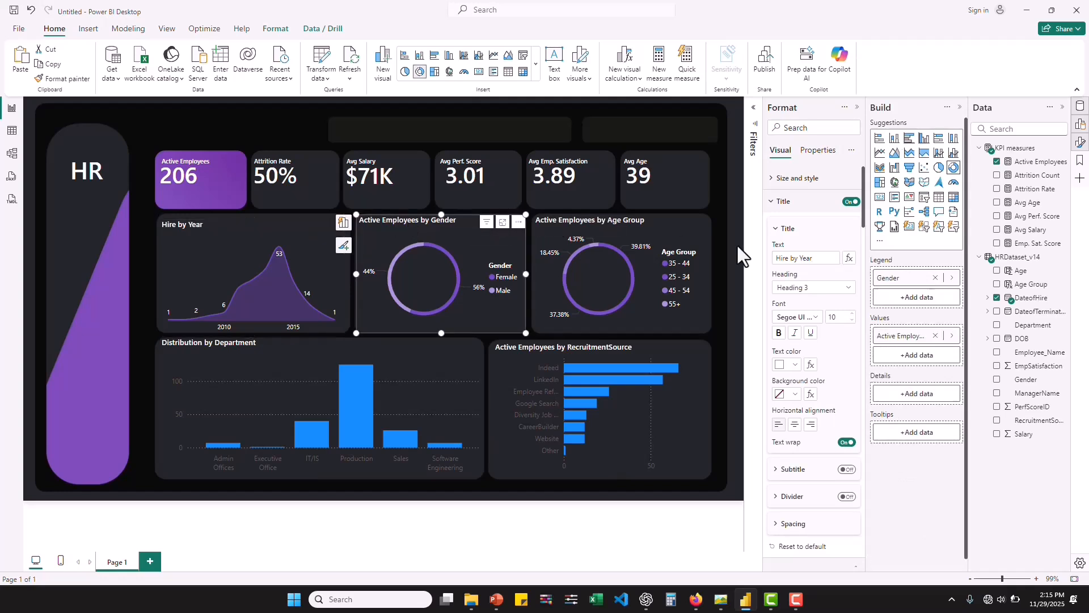
{"action": "left_click", "coordinate": [817, 259]}
{"action": "key", "text": "ctrl+a"}
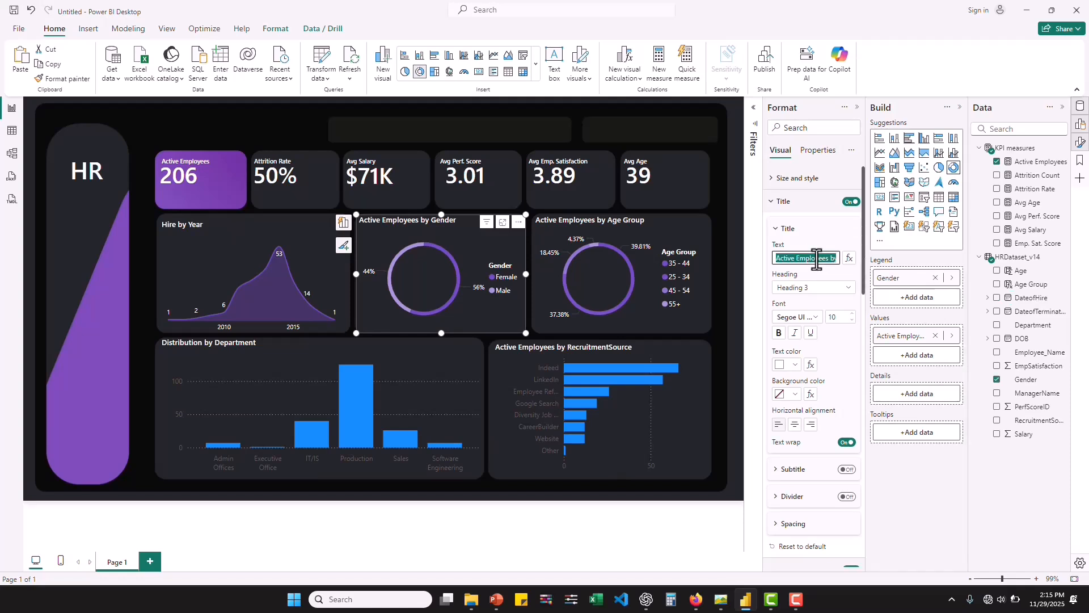
{"action": "type", "text": "Ge"}
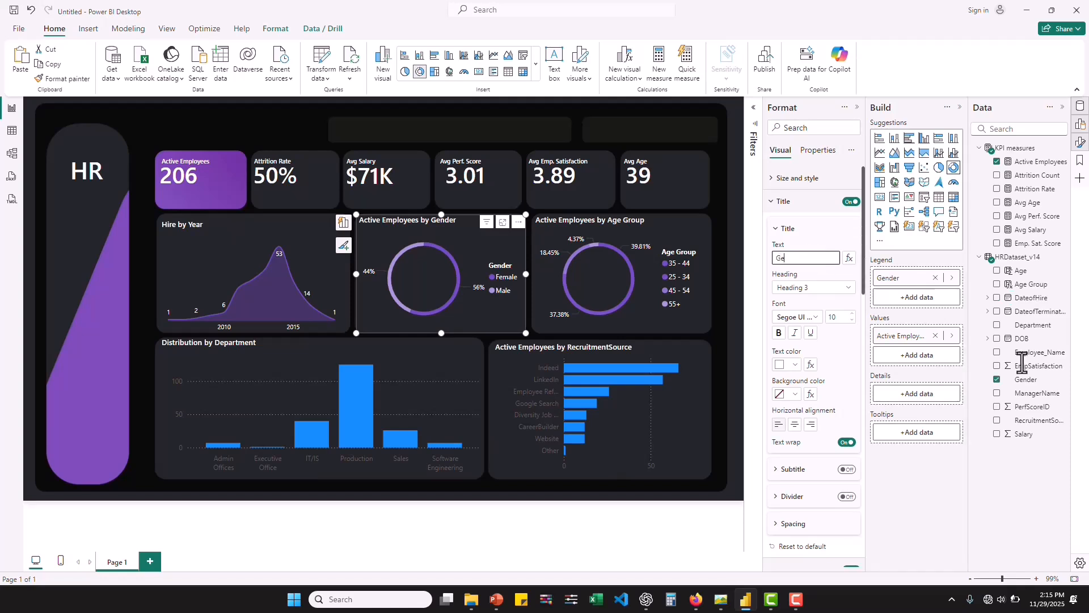
{"action": "type", "text": "nder D"}
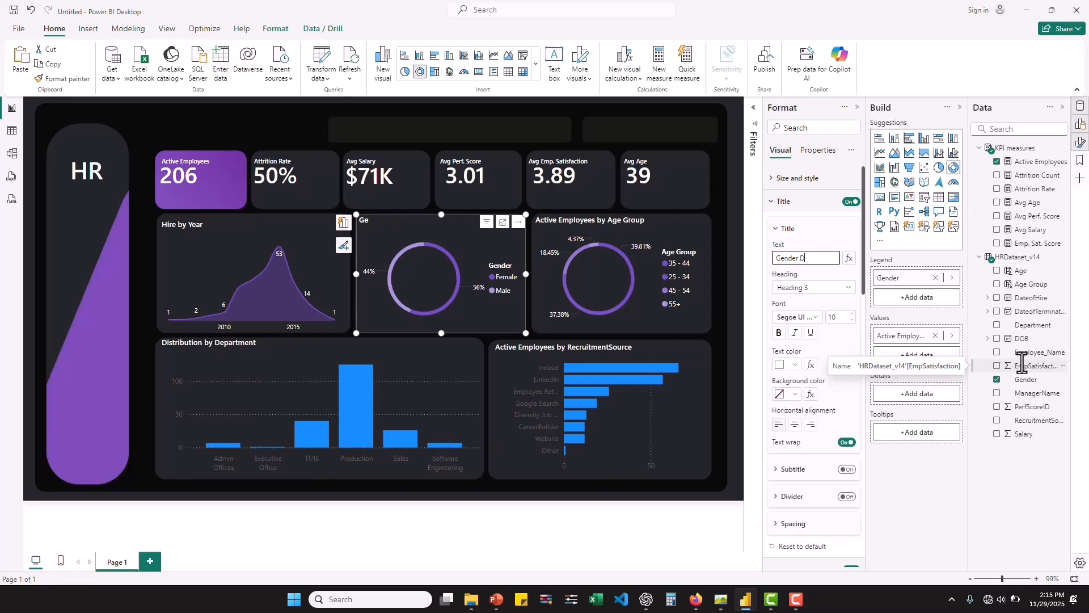
{"action": "type", "text": "istribution"}
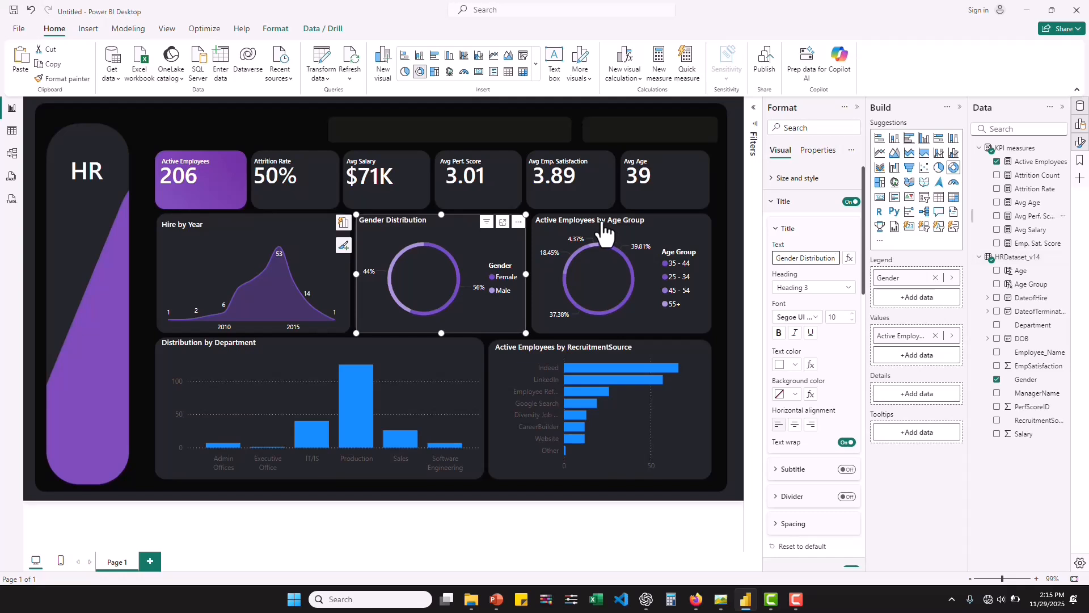
Step: Change the title of the Active Employees by Age Group donut chart to "Age Group Distribution"
{"action": "left_click", "coordinate": [573, 219]}
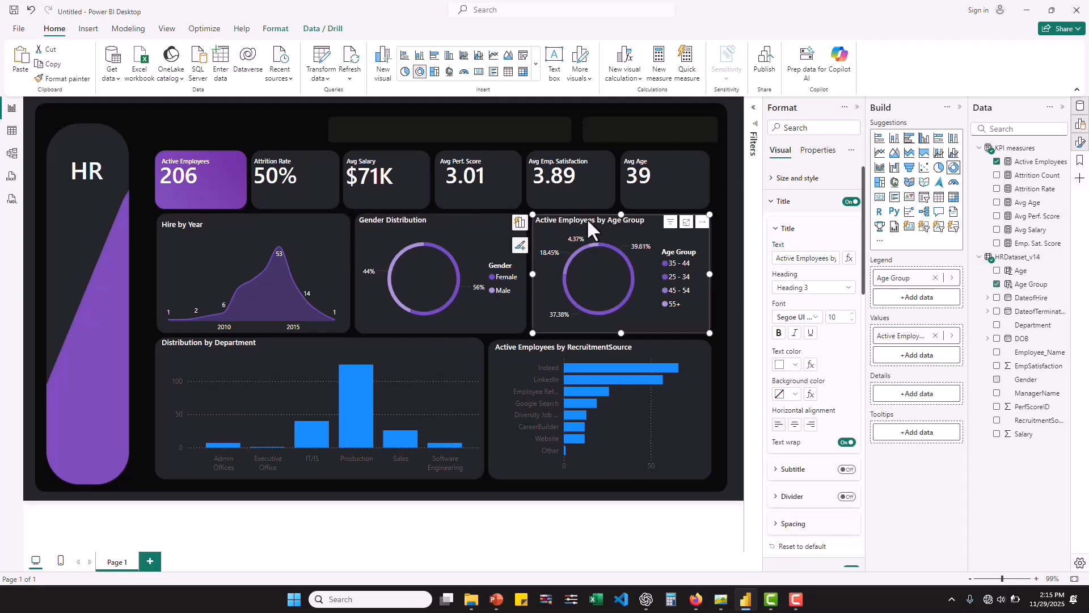
{"action": "left_click", "coordinate": [818, 258]}
{"action": "key", "text": "ctrl+a"}
{"action": "type", "text": "Ge"}
{"action": "key", "text": "BackSpace"}
{"action": "key", "text": "BackSpace"}
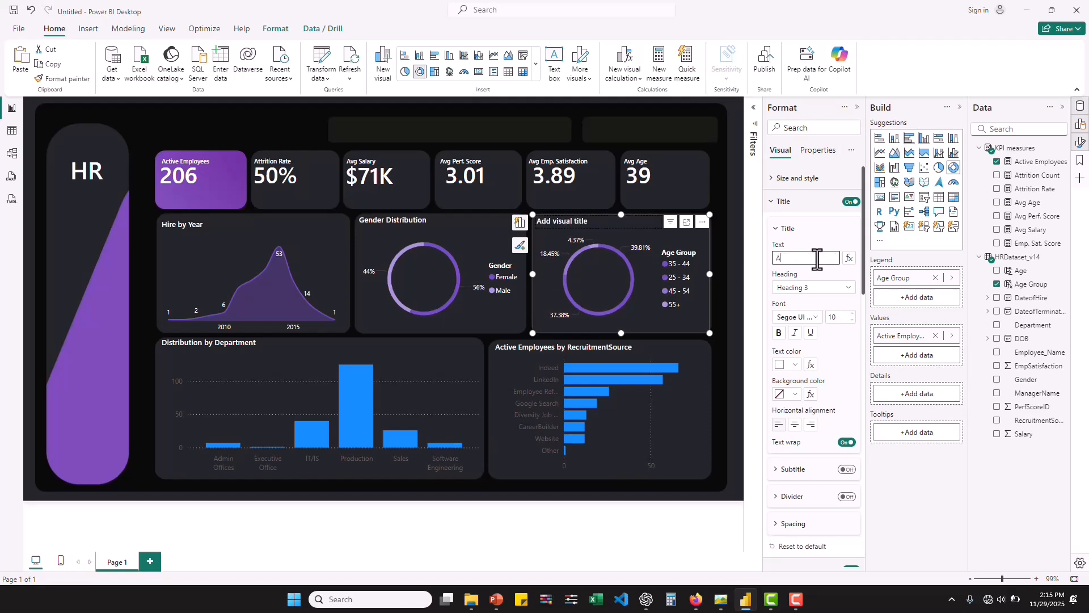
{"action": "type", "text": "Age"}
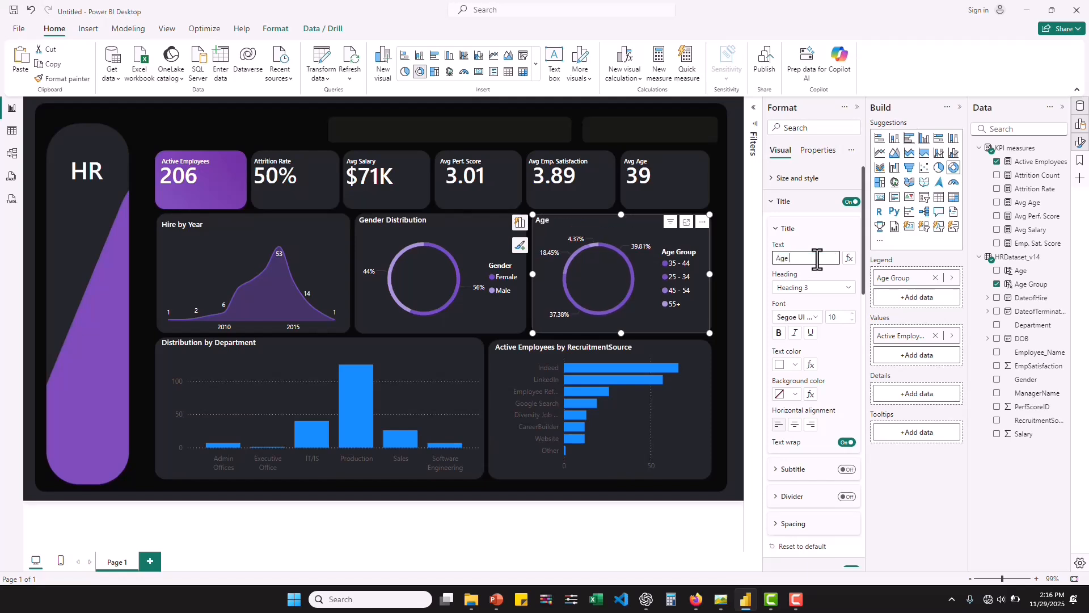
{"action": "type", "text": " Group Distribution"}
Step: Change the title of the Active Employees by RecruitmentSource bar chart to "Recruitment Distribution"
{"action": "left_click", "coordinate": [565, 348]}
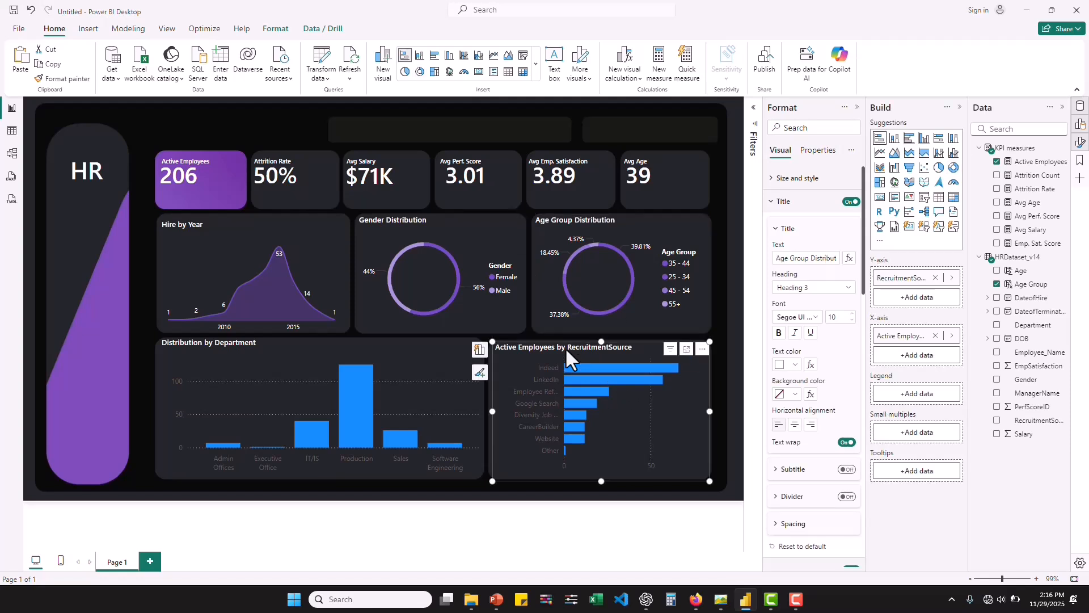
{"action": "left_click", "coordinate": [802, 255]}
{"action": "key", "text": "ctrl+a"}
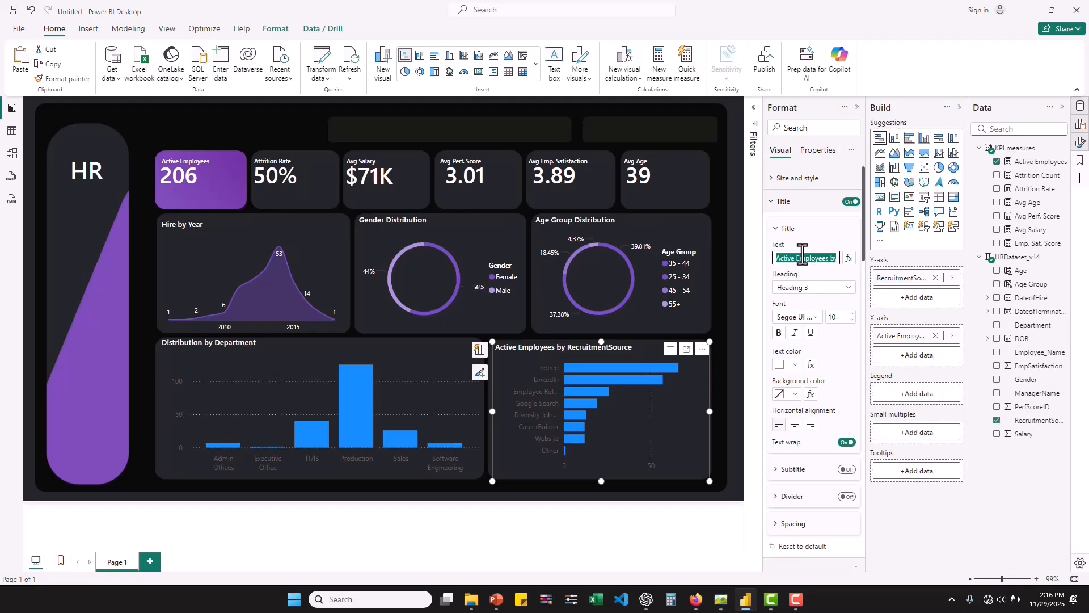
{"action": "type", "text": "Recruit"}
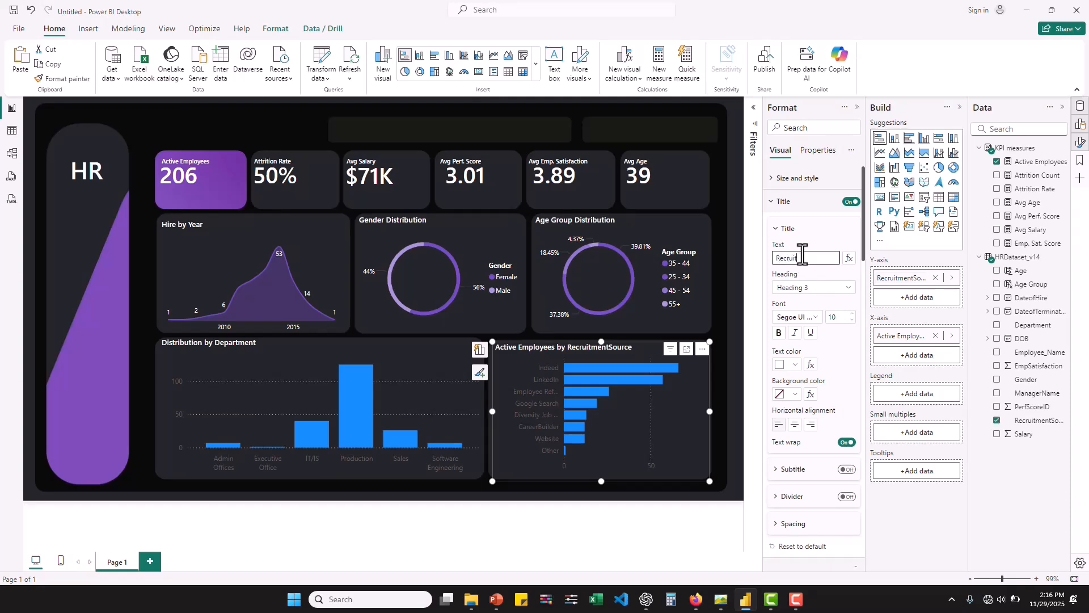
{"action": "type", "text": "ment Distribution"}
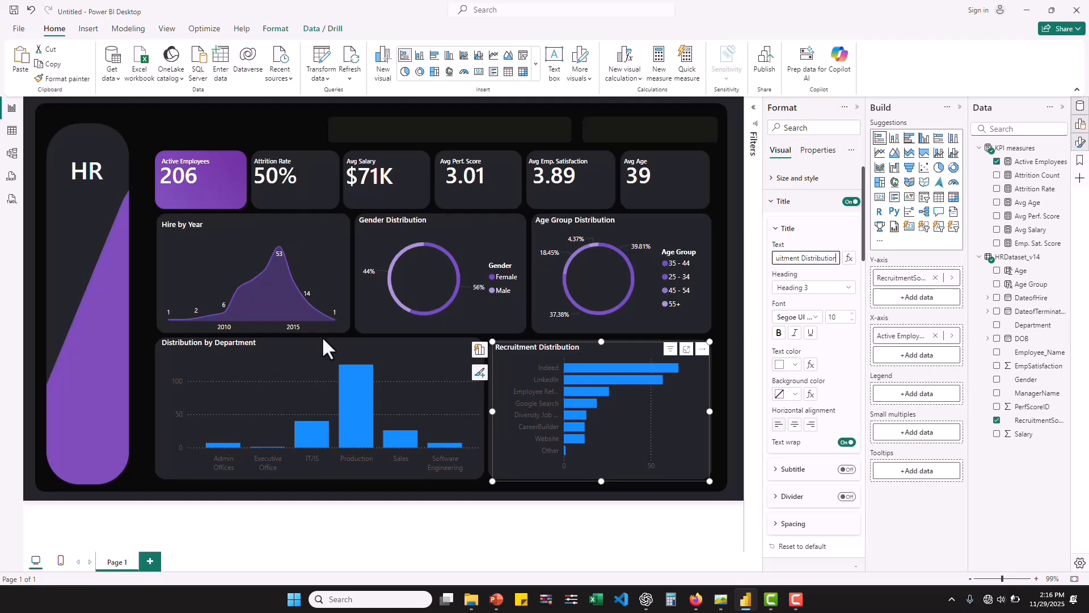
Step: Set the department column chart's X-axis values to font size 9 and white
{"action": "left_click", "coordinate": [262, 360]}
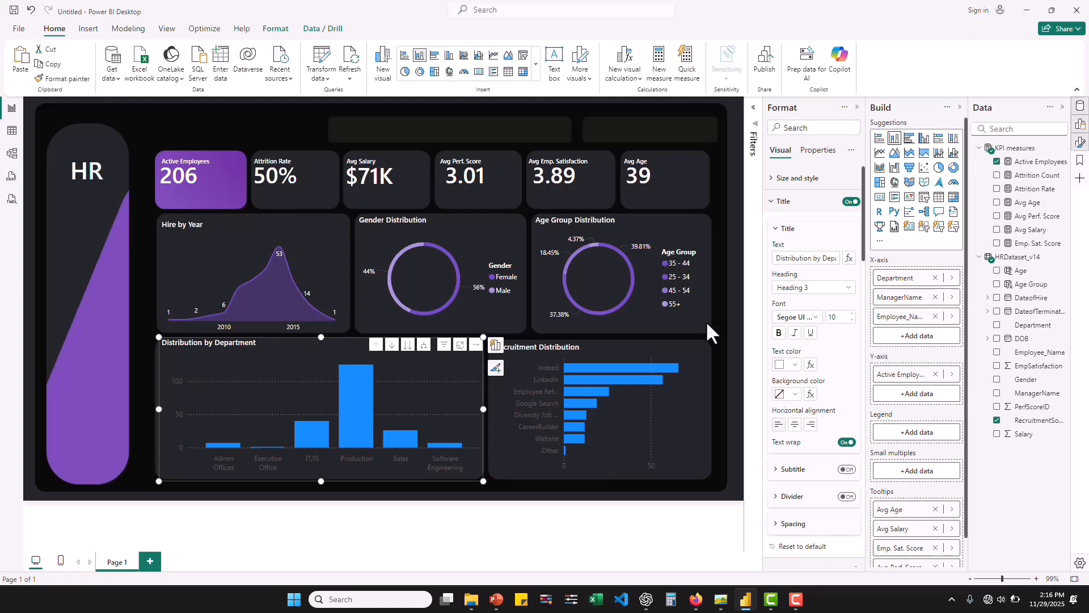
{"action": "left_click", "coordinate": [772, 214]}
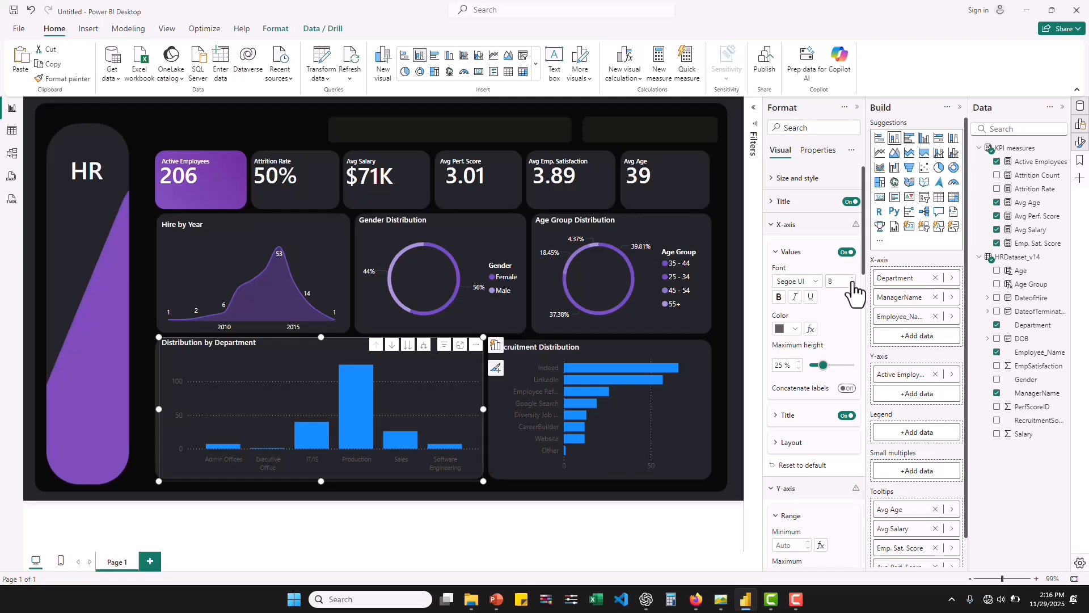
{"action": "left_click", "coordinate": [795, 331]}
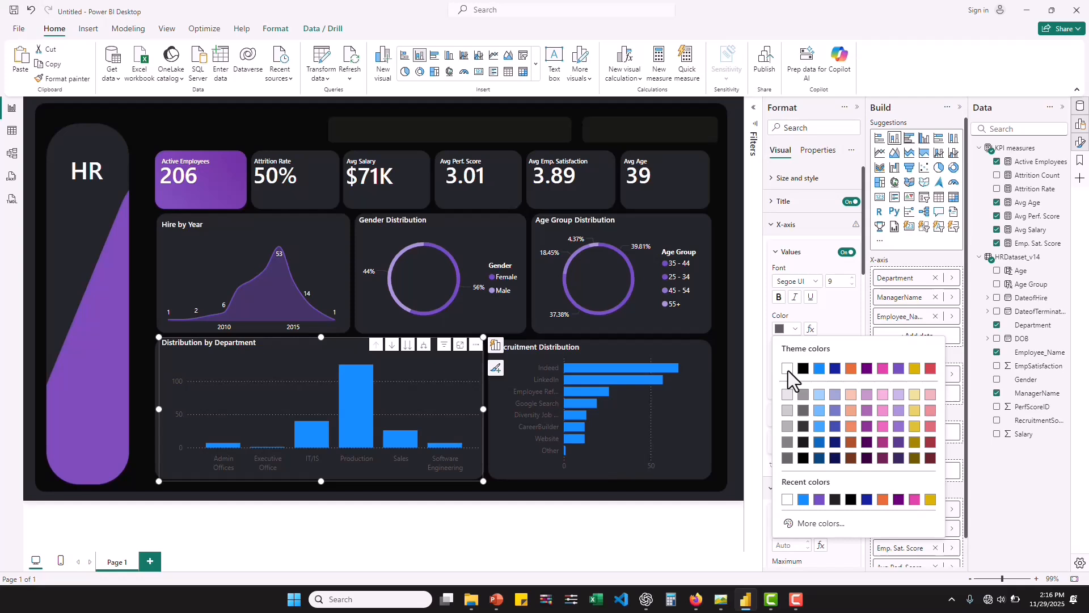
{"action": "left_click", "coordinate": [788, 370]}
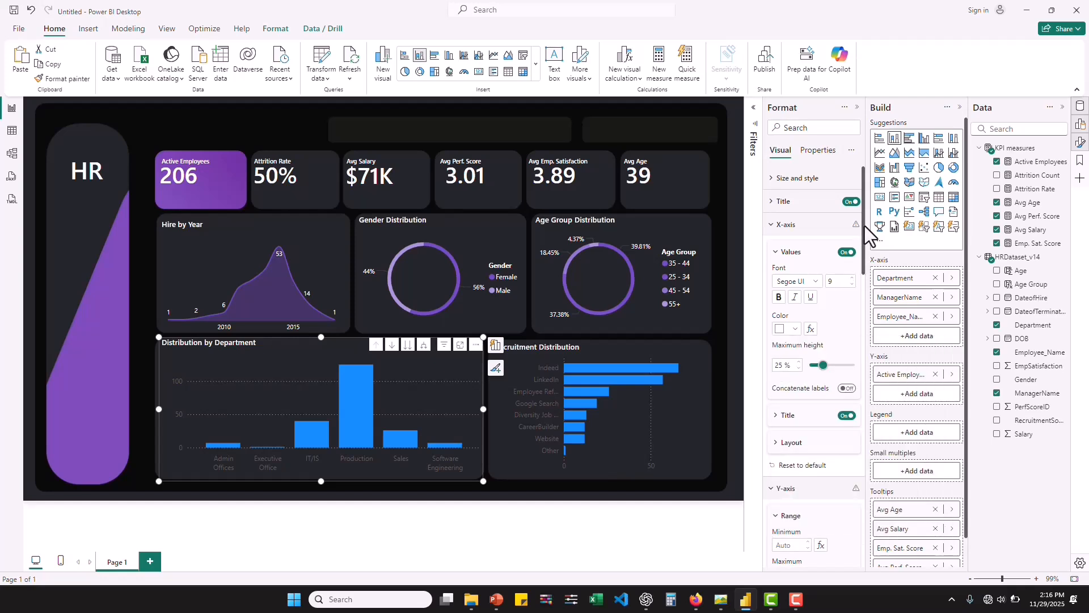
Step: Turn off the Y-axis values and the Y-axis title of the department column chart
{"action": "left_click", "coordinate": [772, 227]}
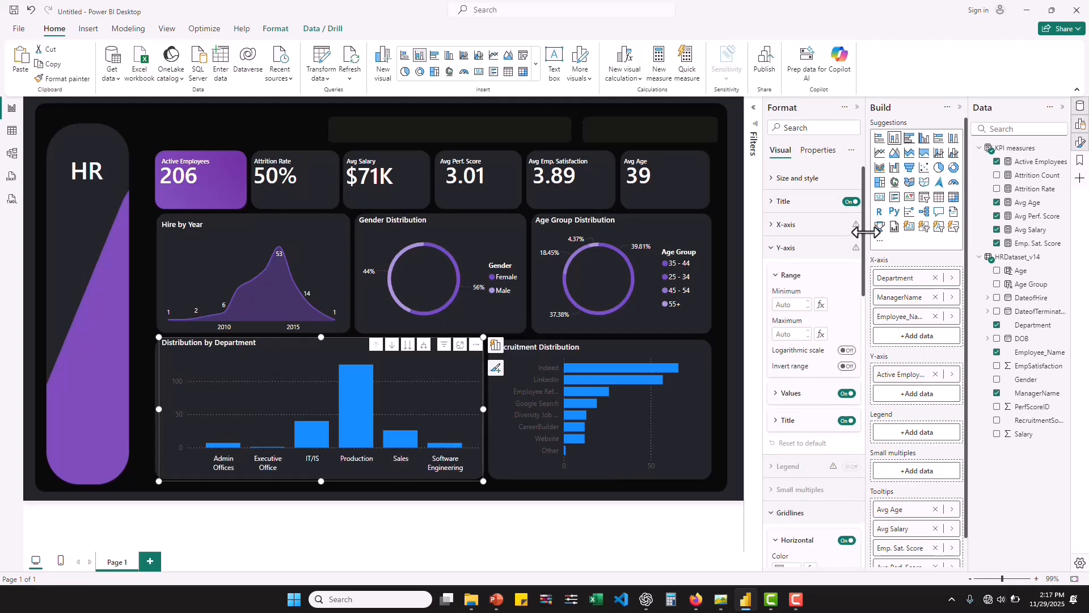
{"action": "left_click", "coordinate": [847, 393]}
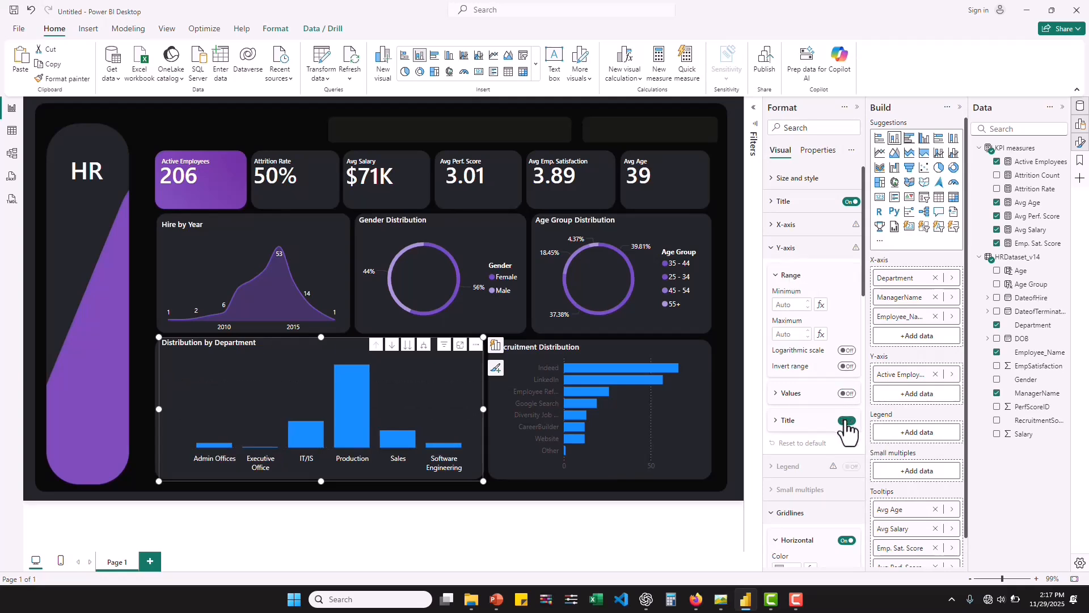
{"action": "left_click", "coordinate": [847, 421]}
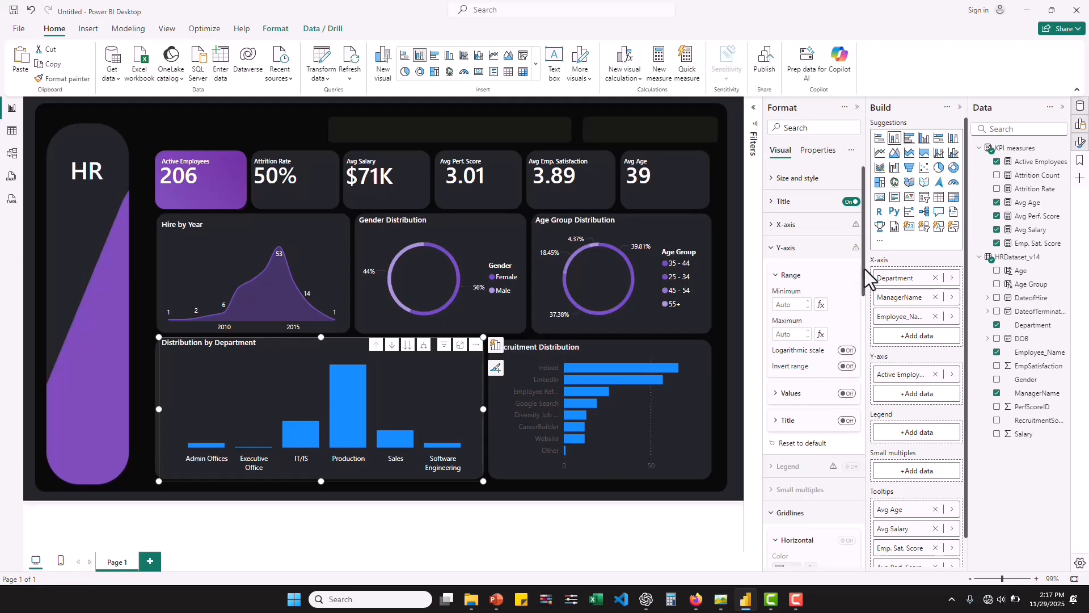
Step: Set the color of all columns in the department chart to the purple theme color
{"action": "left_click_drag", "start_coordinate": [864, 263], "coordinate": [870, 363]}
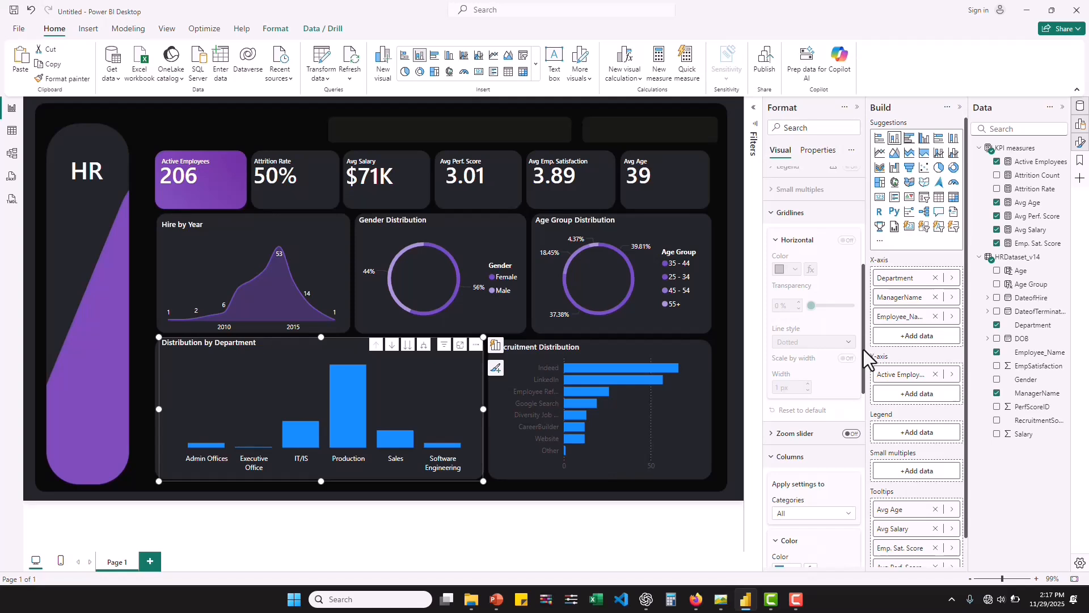
{"action": "left_click_drag", "start_coordinate": [864, 349], "coordinate": [865, 380]}
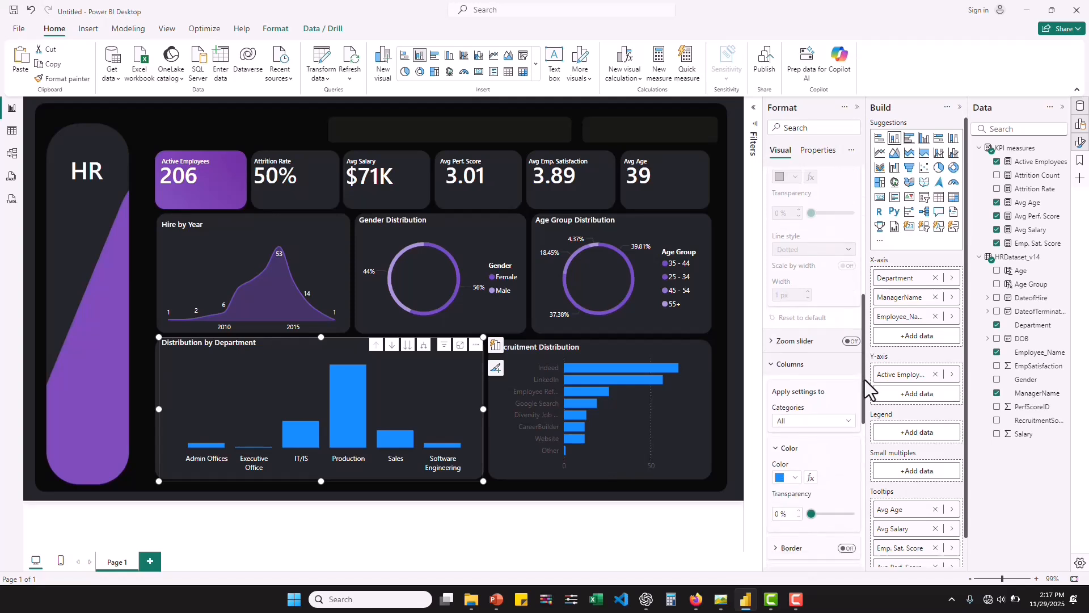
{"action": "left_click", "coordinate": [795, 479]}
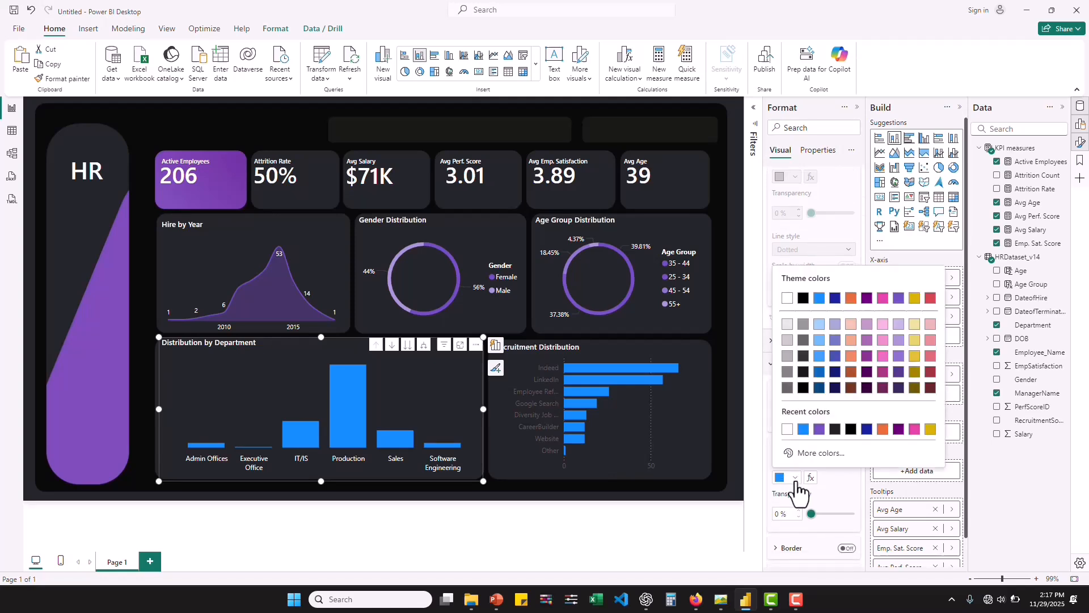
{"action": "left_click", "coordinate": [899, 298]}
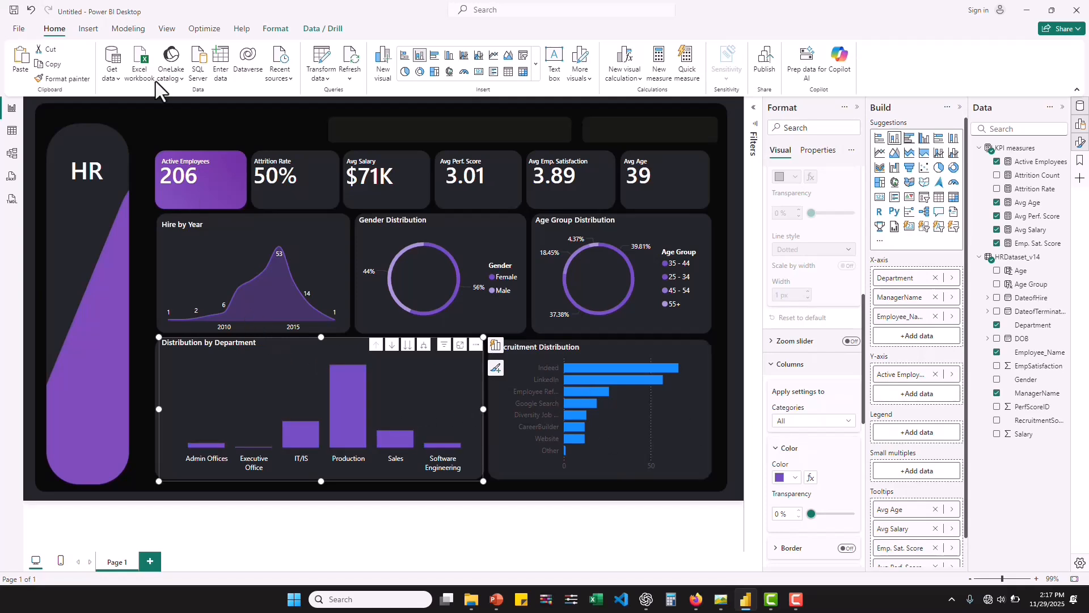
Step: Copy the department column chart's formatting onto the Recruitment Distribution bar chart with Format painter
{"action": "left_click", "coordinate": [80, 78]}
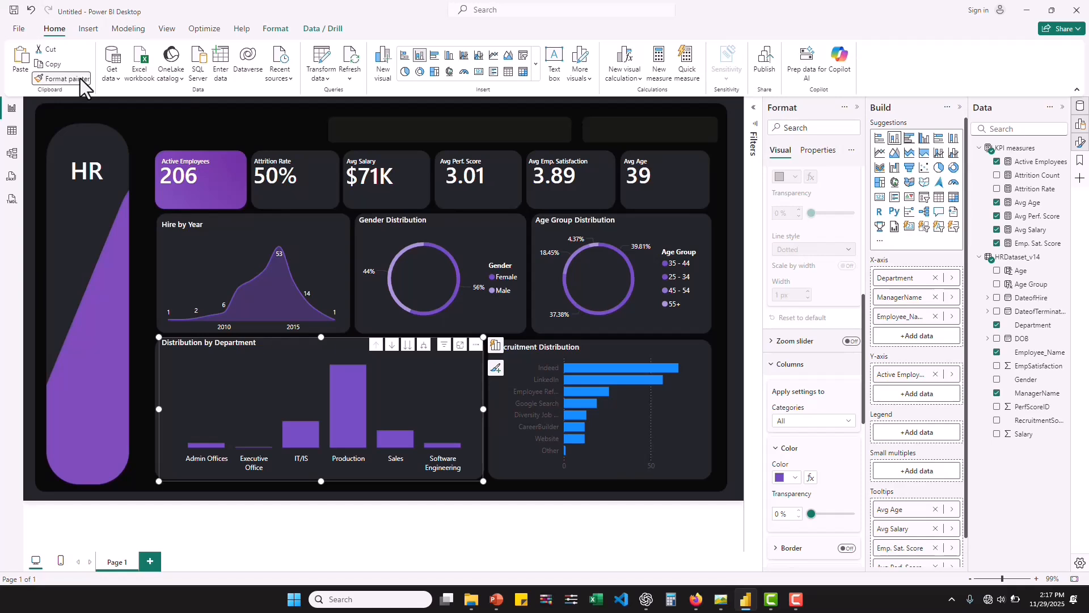
{"action": "left_click", "coordinate": [695, 404]}
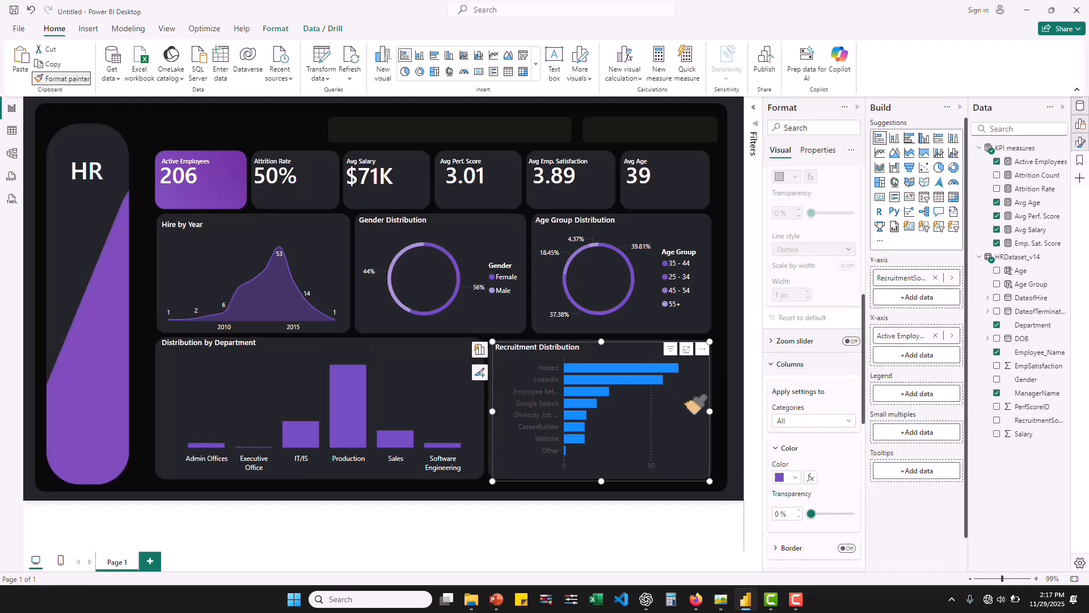
{"action": "left_click", "coordinate": [587, 397]}
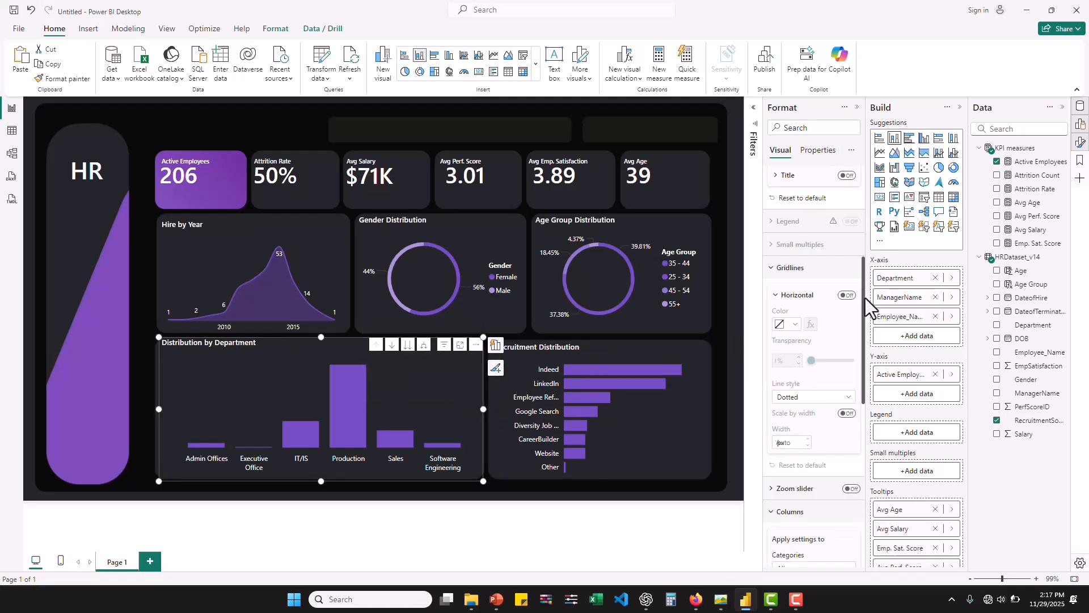
Step: Turn on data labels for the department column chart, color their values white and reduce their font size one step
{"action": "left_click_drag", "start_coordinate": [864, 302], "coordinate": [865, 453]}
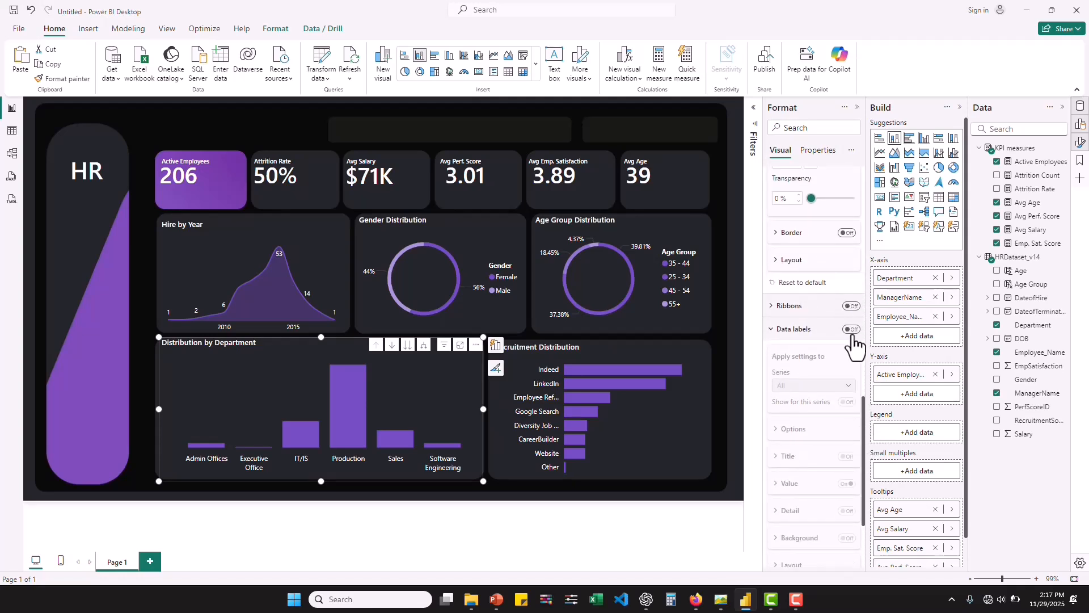
{"action": "left_click", "coordinate": [851, 329]}
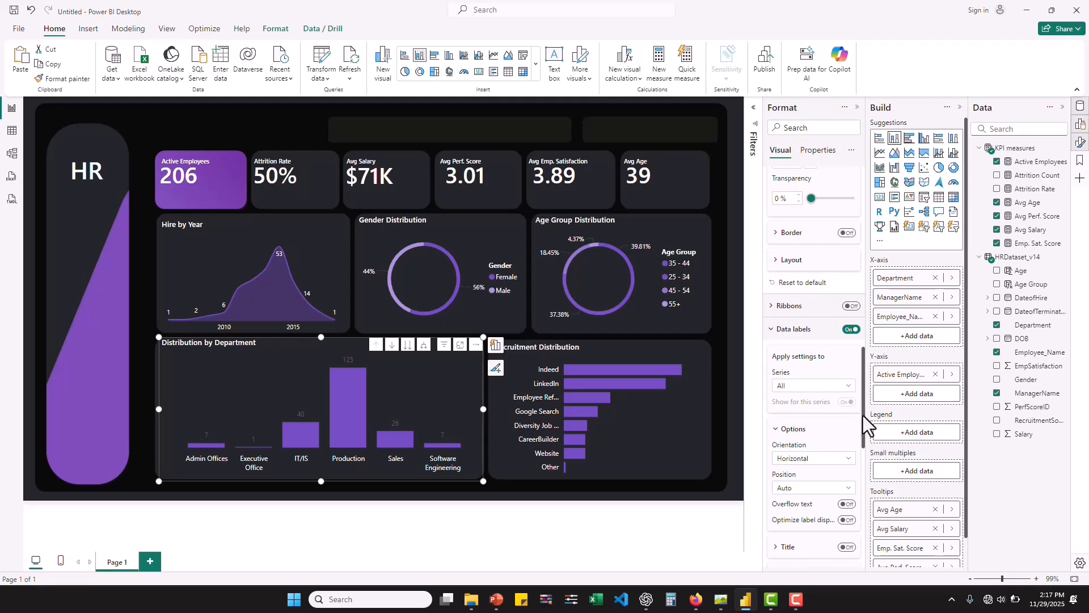
{"action": "left_click_drag", "start_coordinate": [863, 415], "coordinate": [863, 453]}
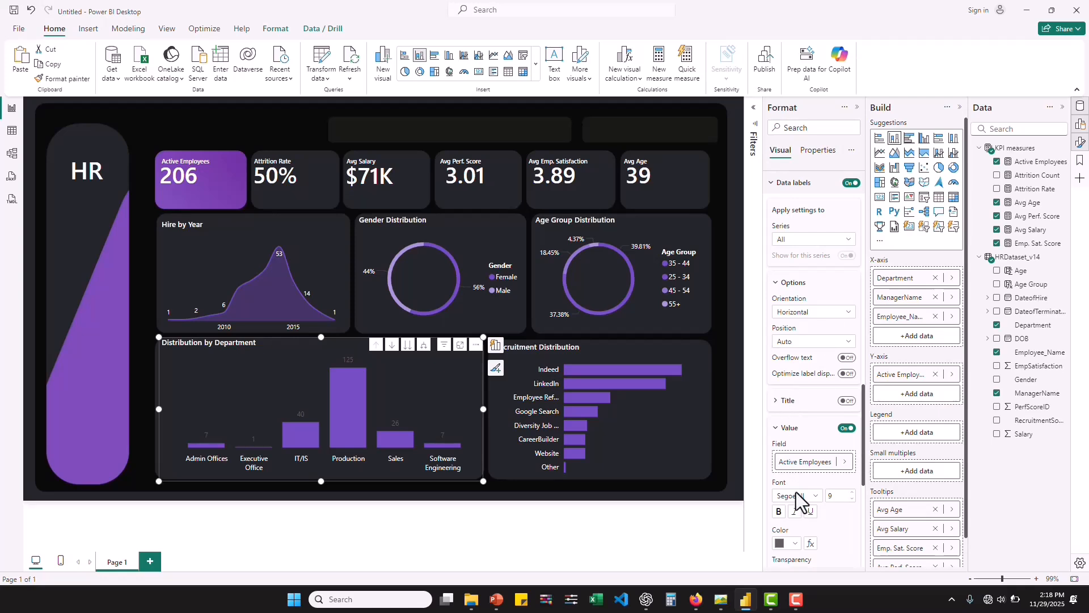
{"action": "left_click", "coordinate": [796, 546]}
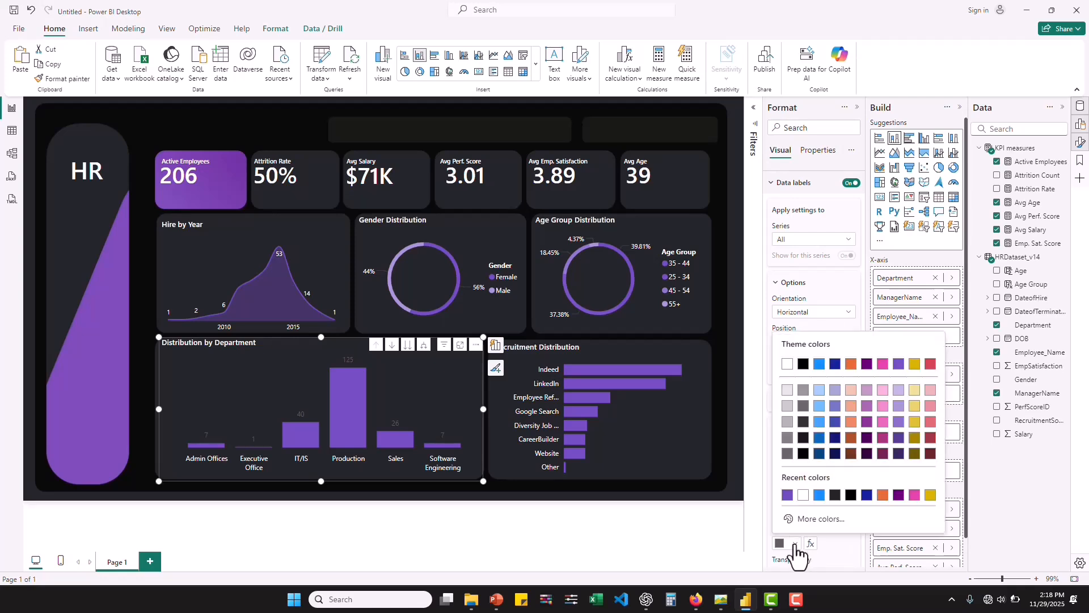
{"action": "left_click", "coordinate": [787, 364]}
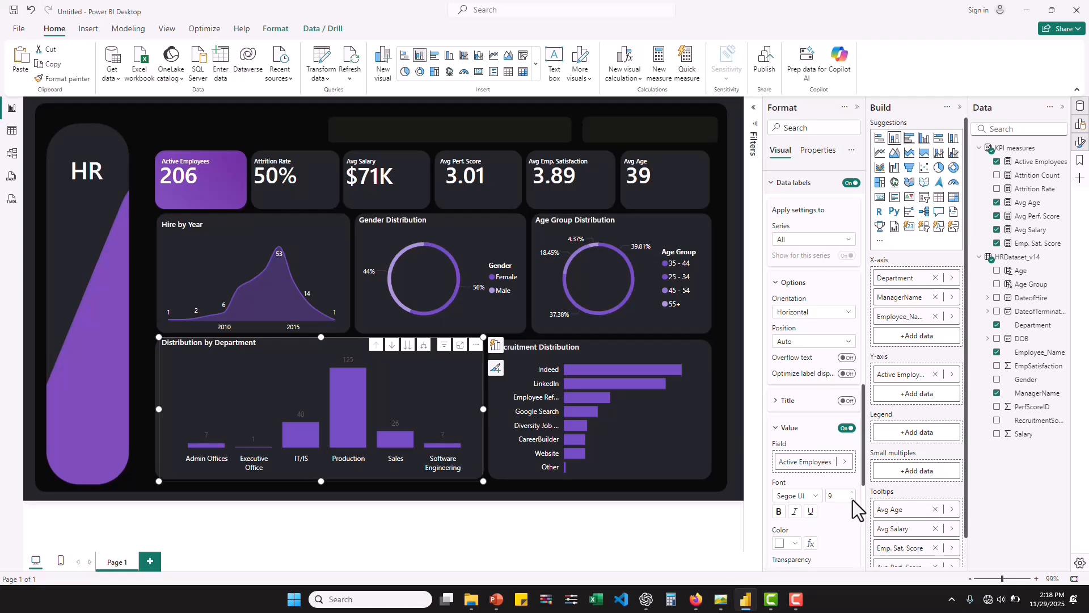
{"action": "left_click", "coordinate": [853, 500]}
Step: Turn on data labels for the Recruitment Distribution bar chart and color their values white
{"action": "left_click", "coordinate": [669, 423]}
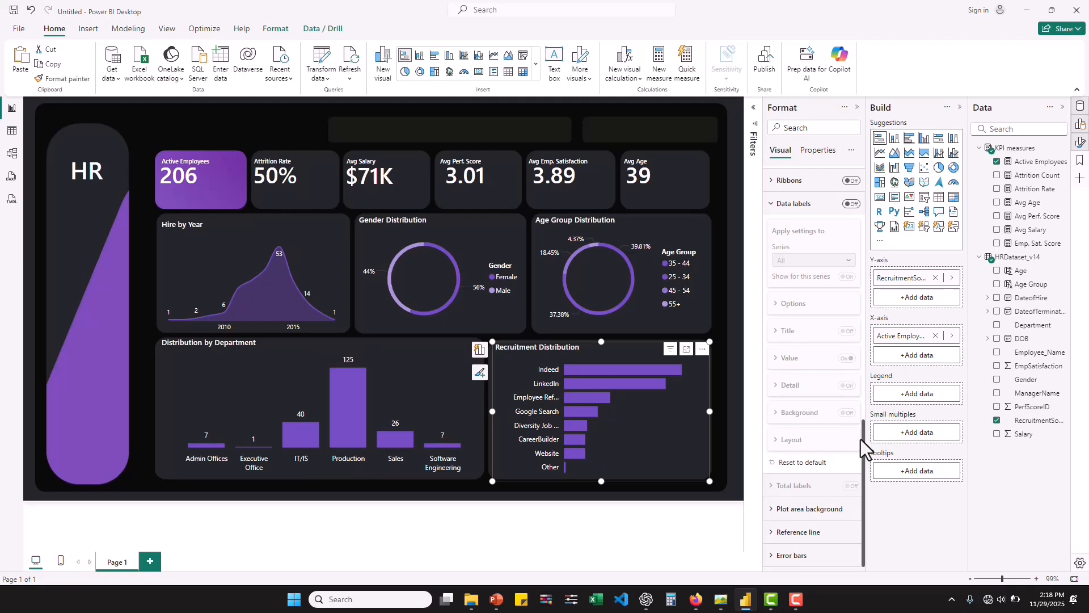
{"action": "left_click", "coordinate": [852, 206]}
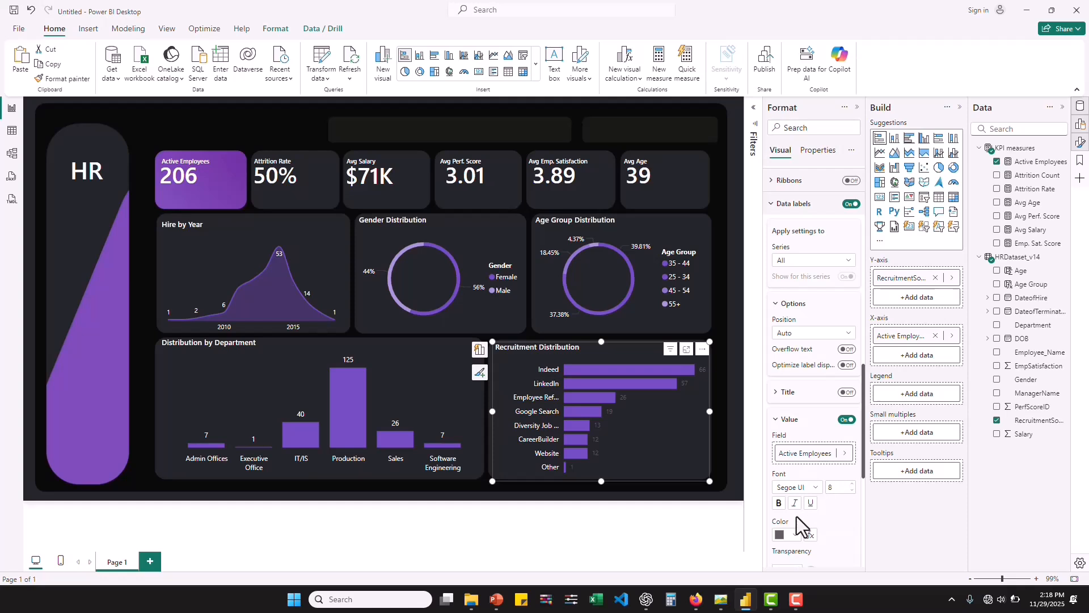
{"action": "left_click", "coordinate": [797, 535]}
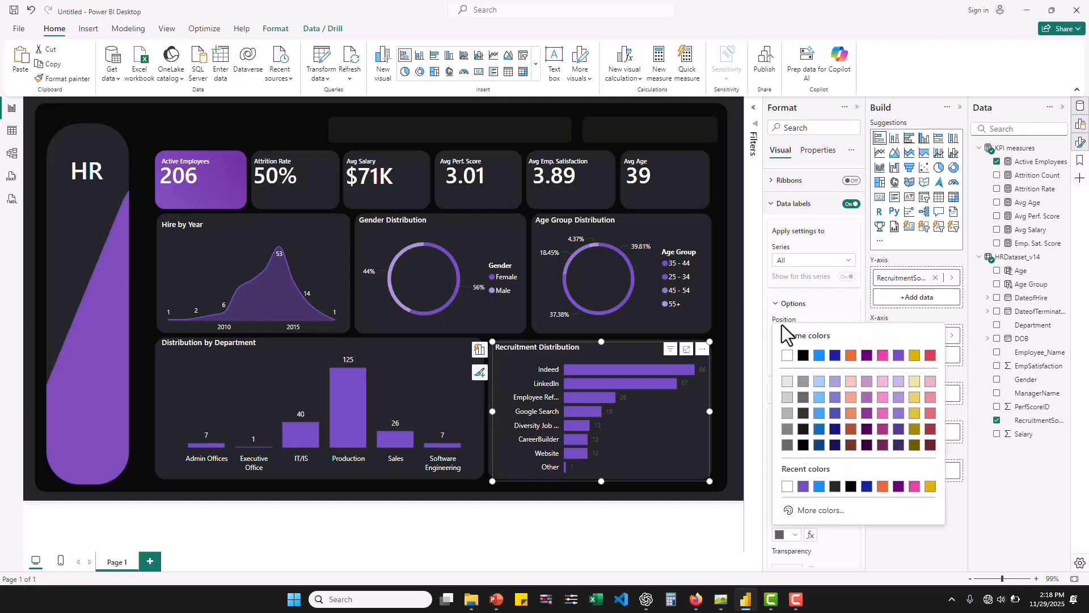
{"action": "left_click", "coordinate": [787, 355]}
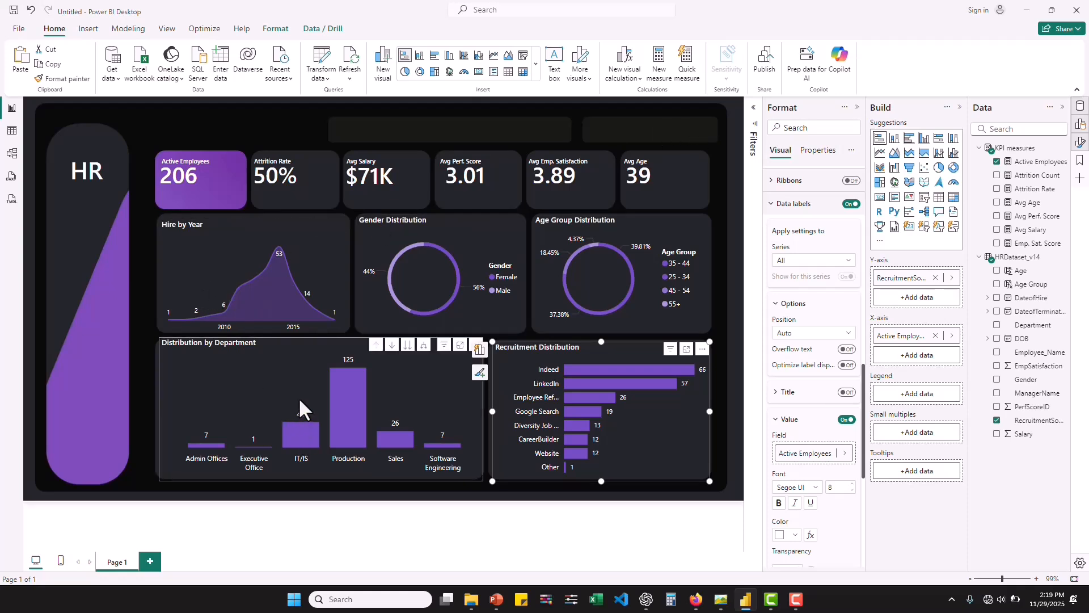
Step: Drill down in the department chart from IT/IS through its first manager to individual employees, inspect their details and return to the department level
{"action": "mouse_move", "coordinate": [301, 436]}
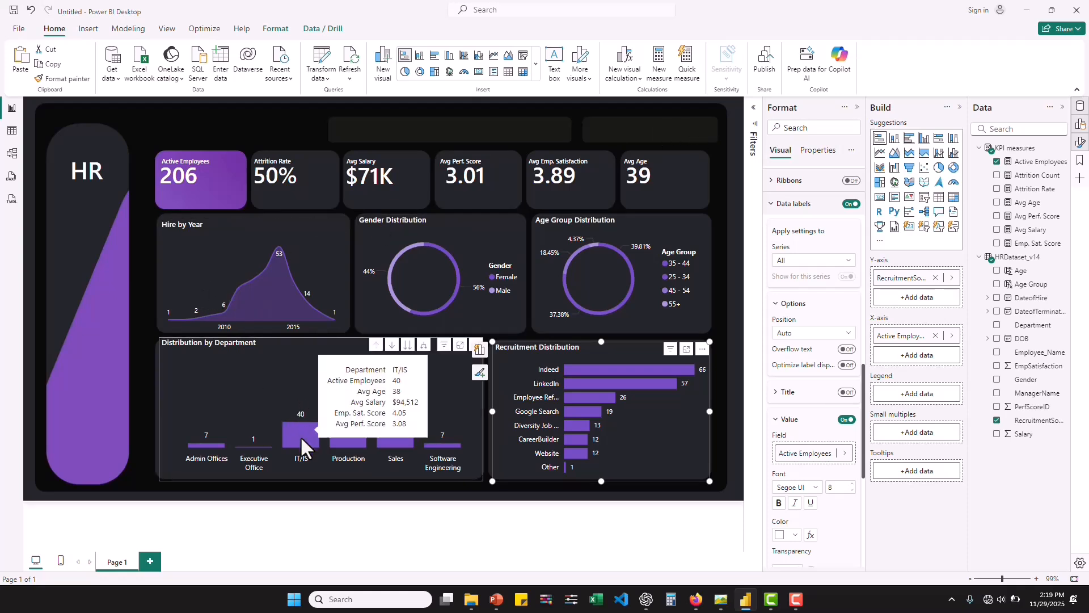
{"action": "left_click", "coordinate": [392, 347]}
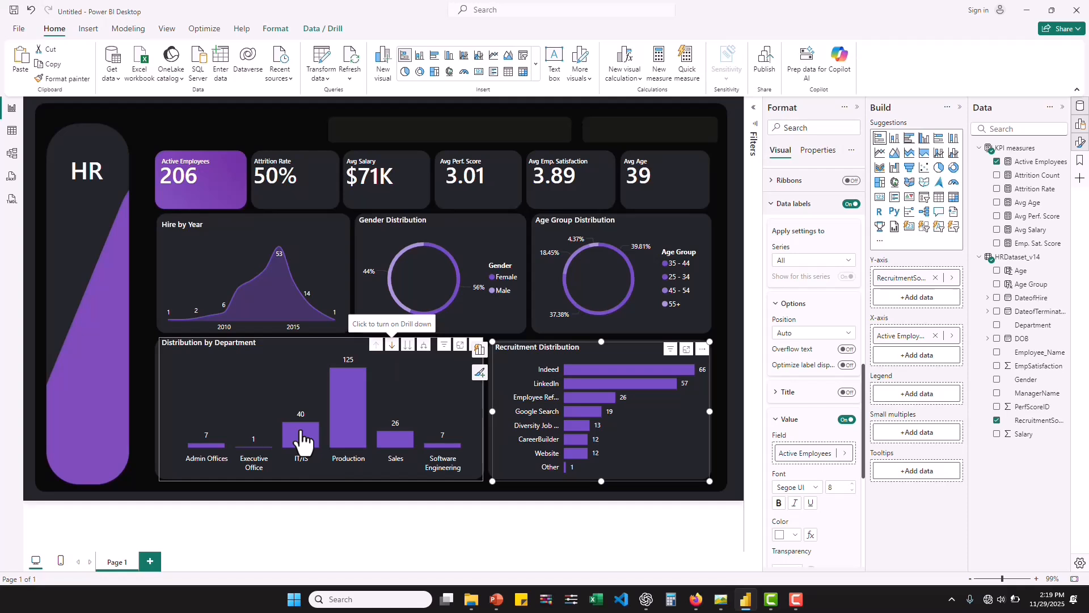
{"action": "left_click", "coordinate": [301, 435]}
{"action": "mouse_move", "coordinate": [300, 432]}
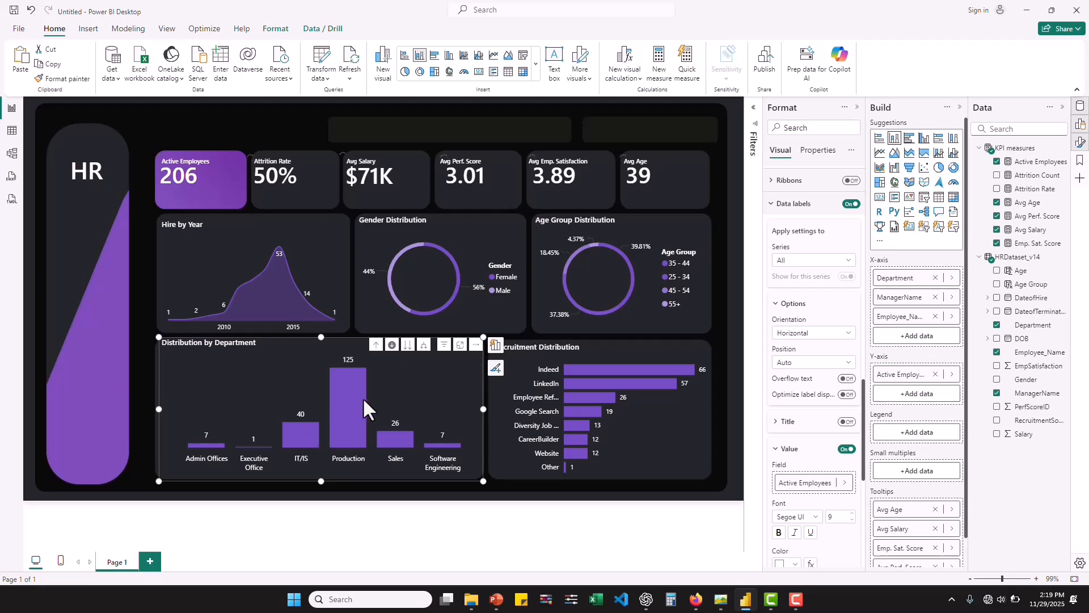
{"action": "left_click", "coordinate": [310, 429]}
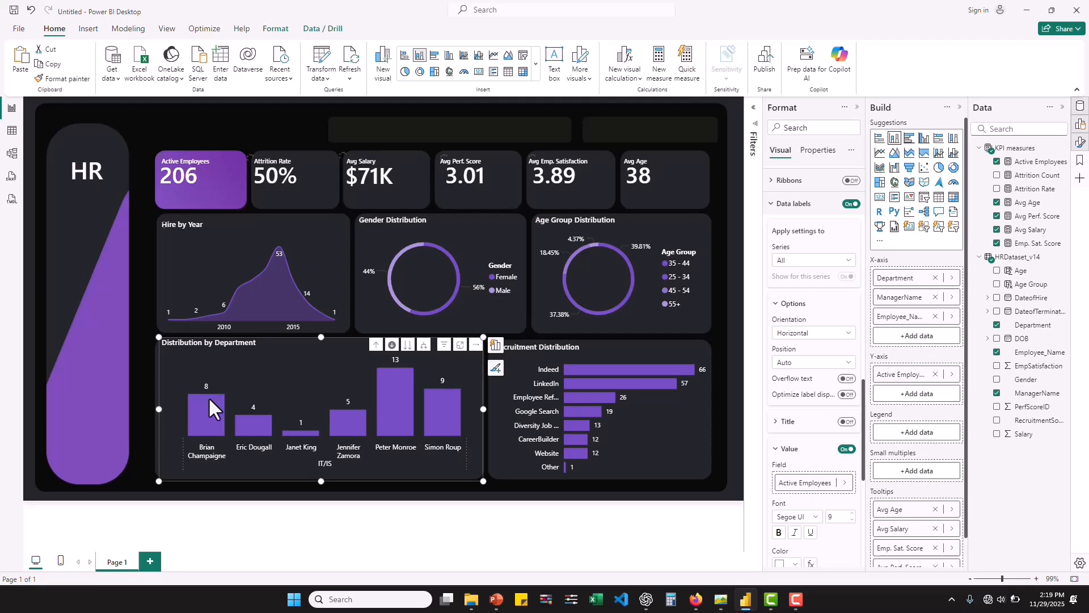
{"action": "left_click", "coordinate": [206, 413]}
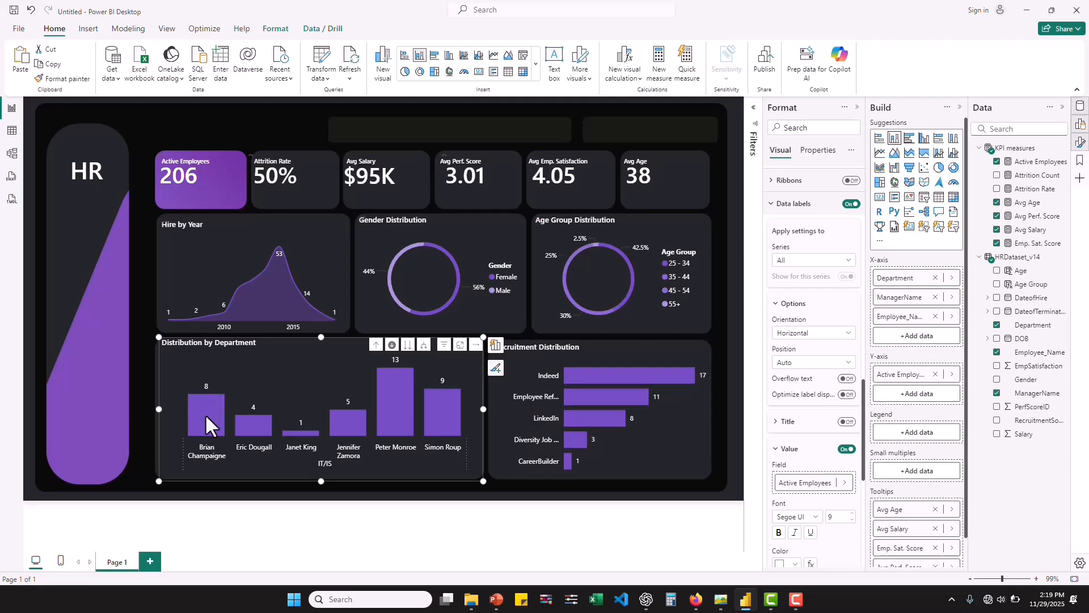
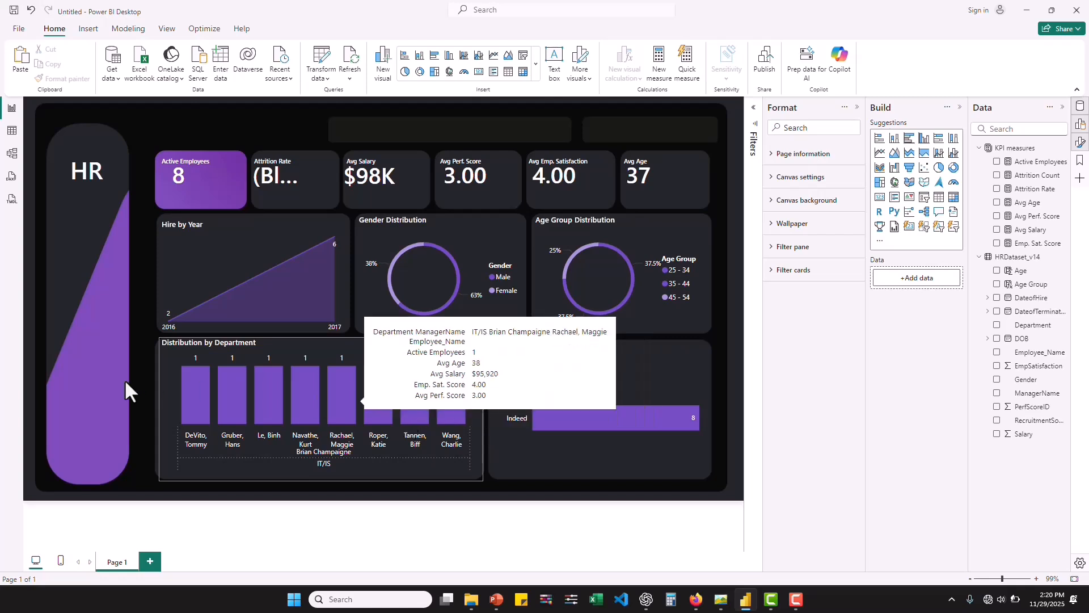
{"action": "mouse_move", "coordinate": [437, 404]}
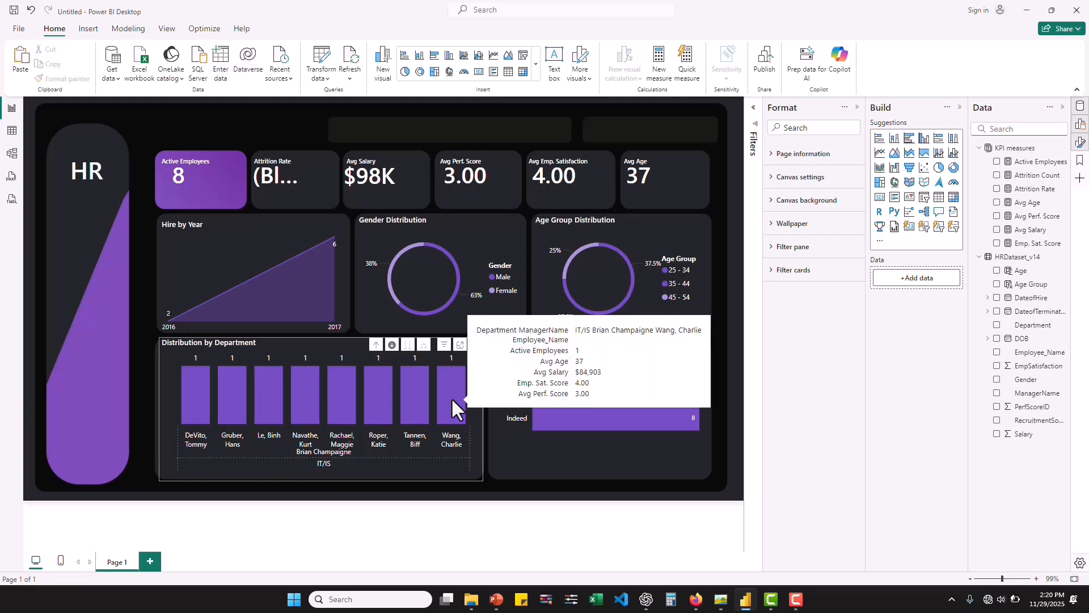
{"action": "left_click", "coordinate": [377, 347]}
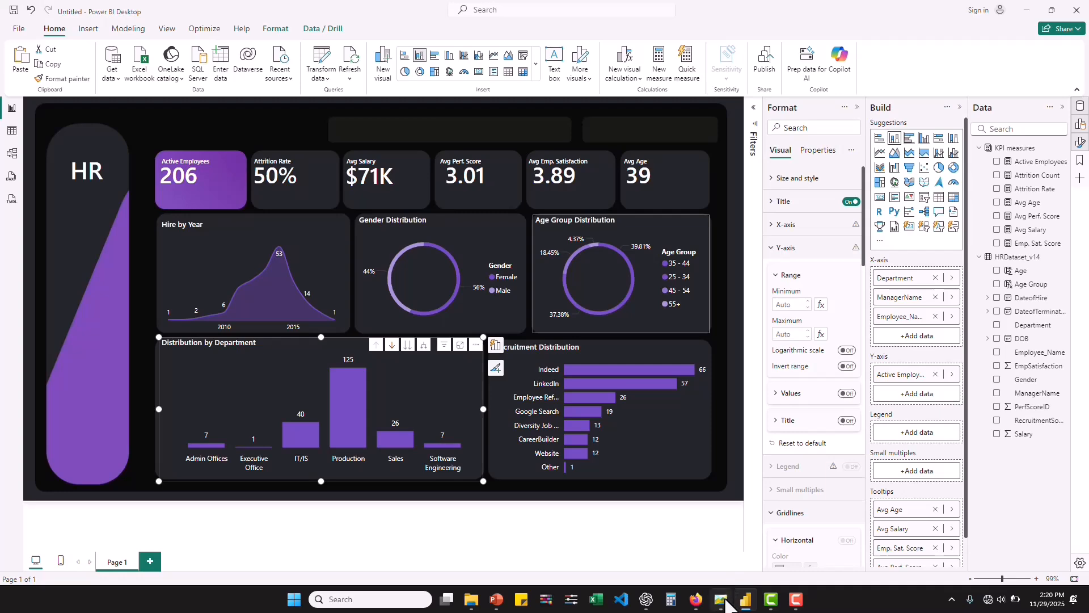
Step: Add the Department field to the empty slicer and move the slicer up to the header area above the KPI cards
{"action": "mouse_move", "coordinate": [726, 600]}
{"action": "mouse_move", "coordinate": [723, 562]}
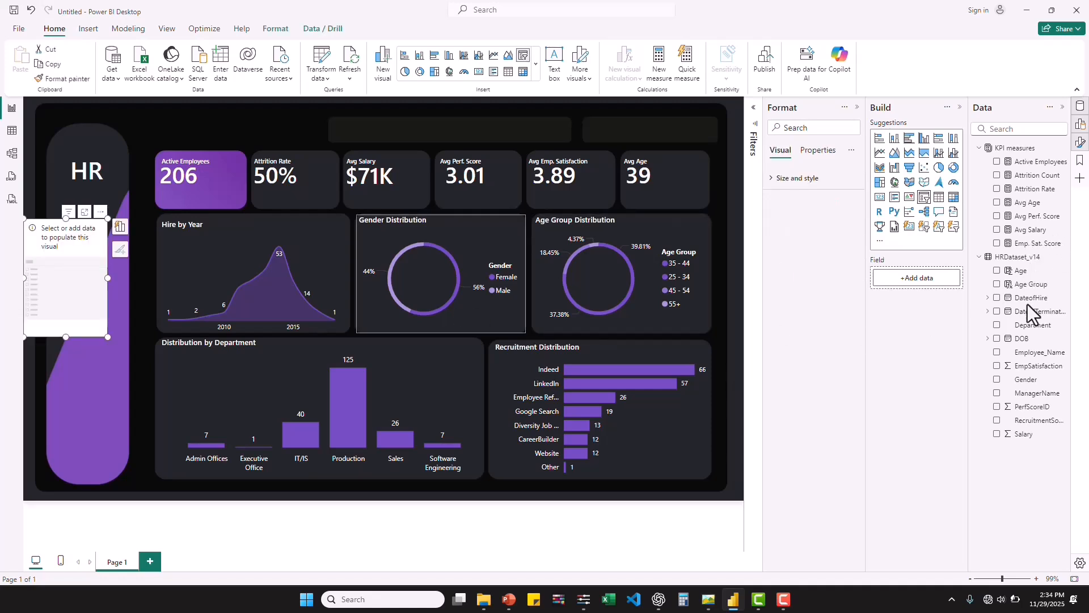
{"action": "left_click_drag", "start_coordinate": [1035, 335], "coordinate": [925, 279]}
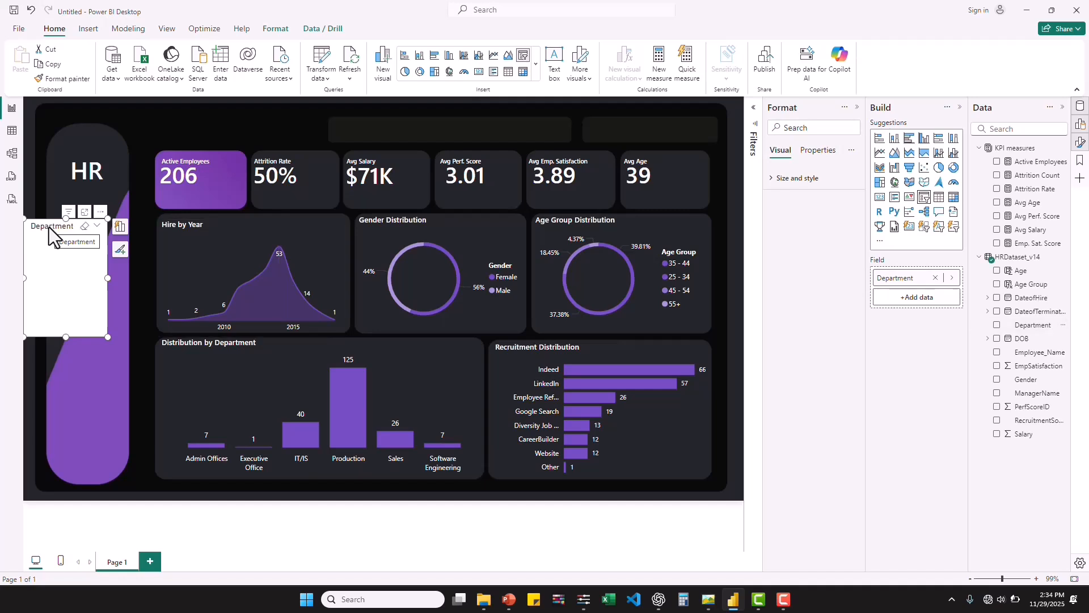
{"action": "left_click_drag", "start_coordinate": [49, 227], "coordinate": [488, 141]}
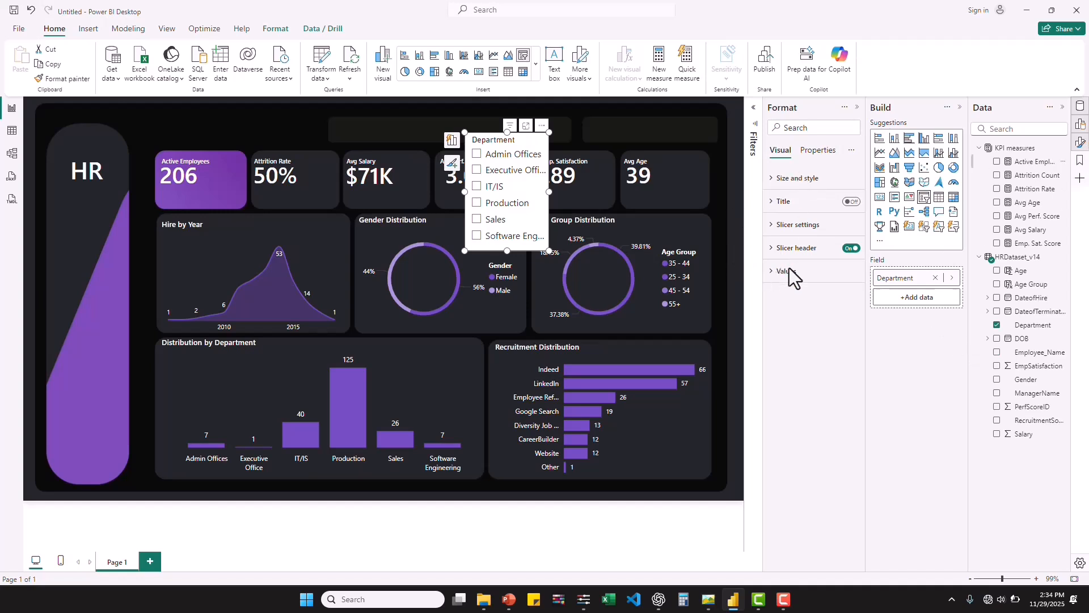
Step: Turn off the slicer header and the background of the Department slicer
{"action": "left_click", "coordinate": [849, 247]}
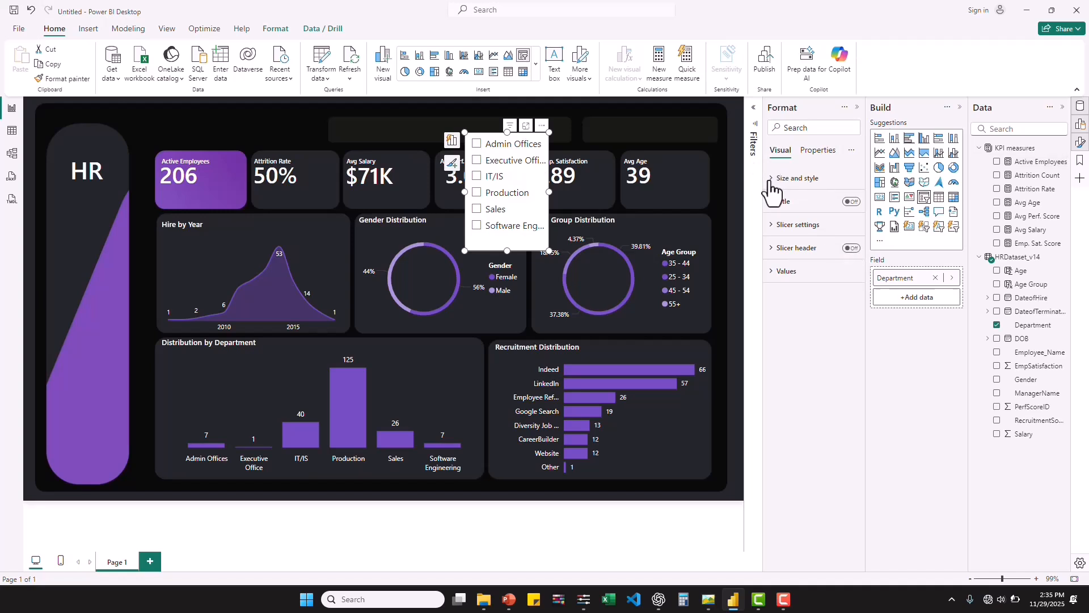
{"action": "left_click", "coordinate": [771, 179]}
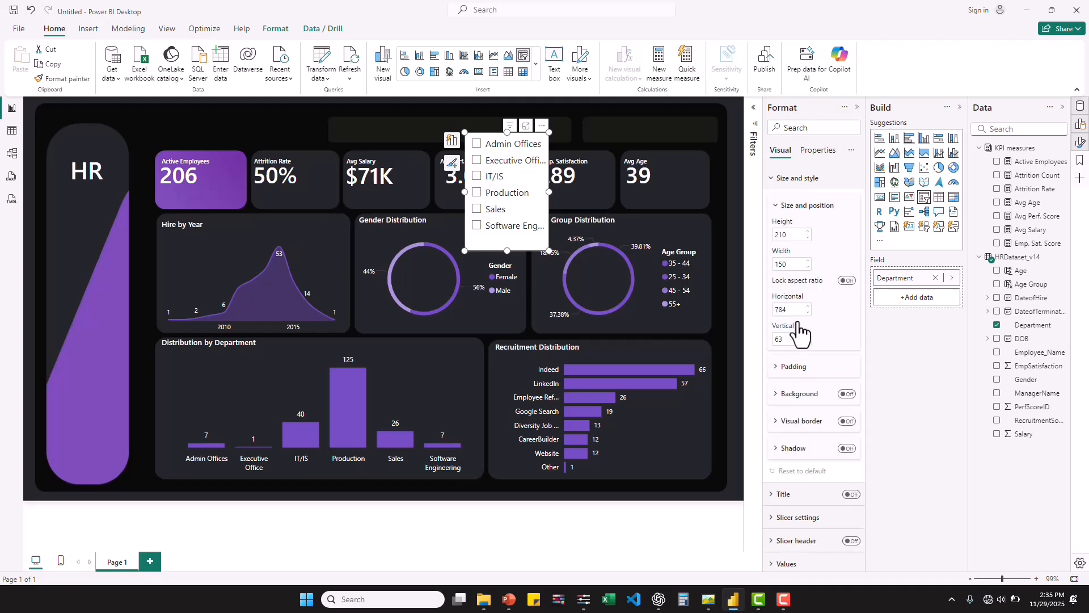
{"action": "left_click", "coordinate": [845, 397]}
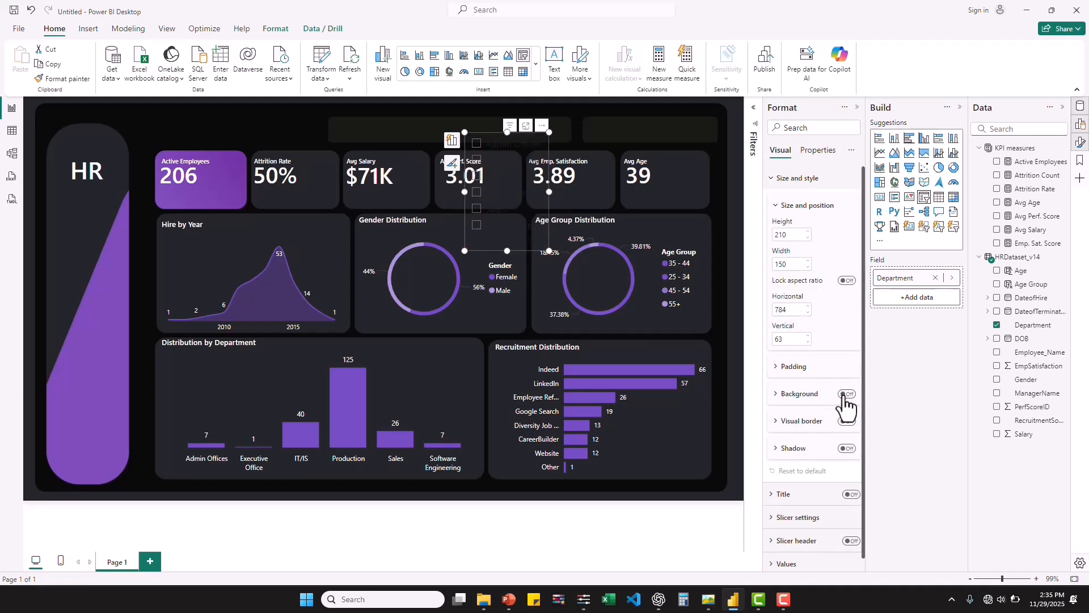
{"action": "left_click", "coordinate": [772, 179]}
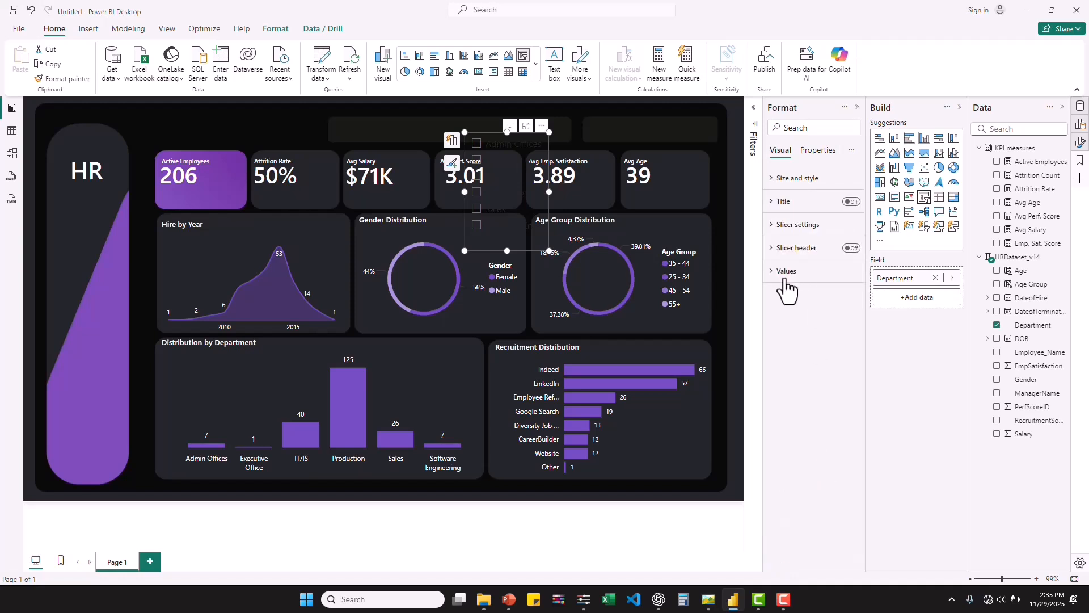
Step: Set the Department slicer's value font size to 10 and its font color to white
{"action": "left_click", "coordinate": [773, 273]}
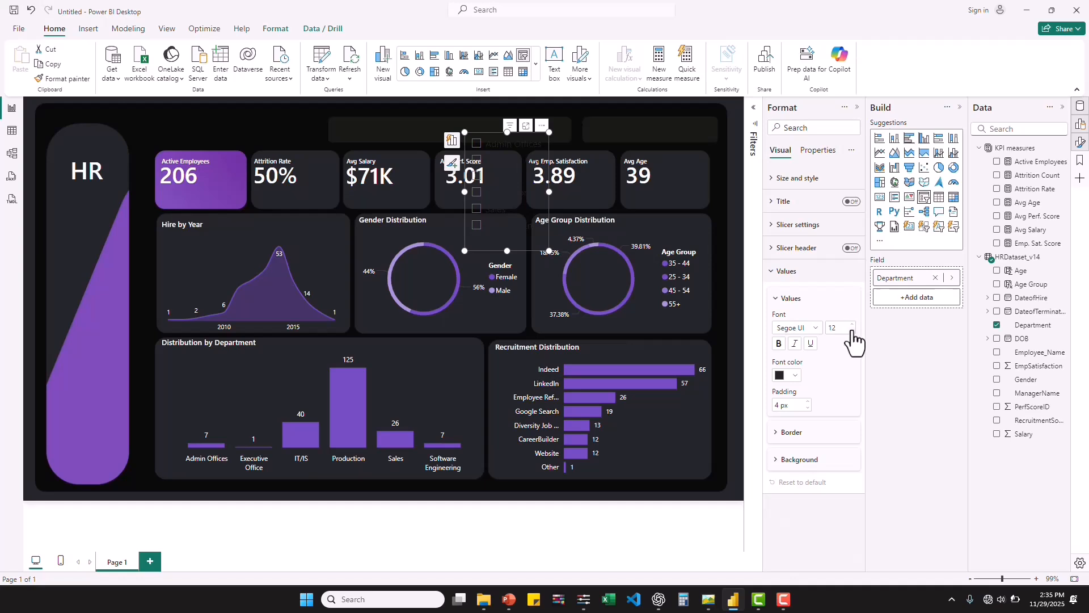
{"action": "left_click", "coordinate": [852, 331]}
{"action": "left_click", "coordinate": [794, 376]}
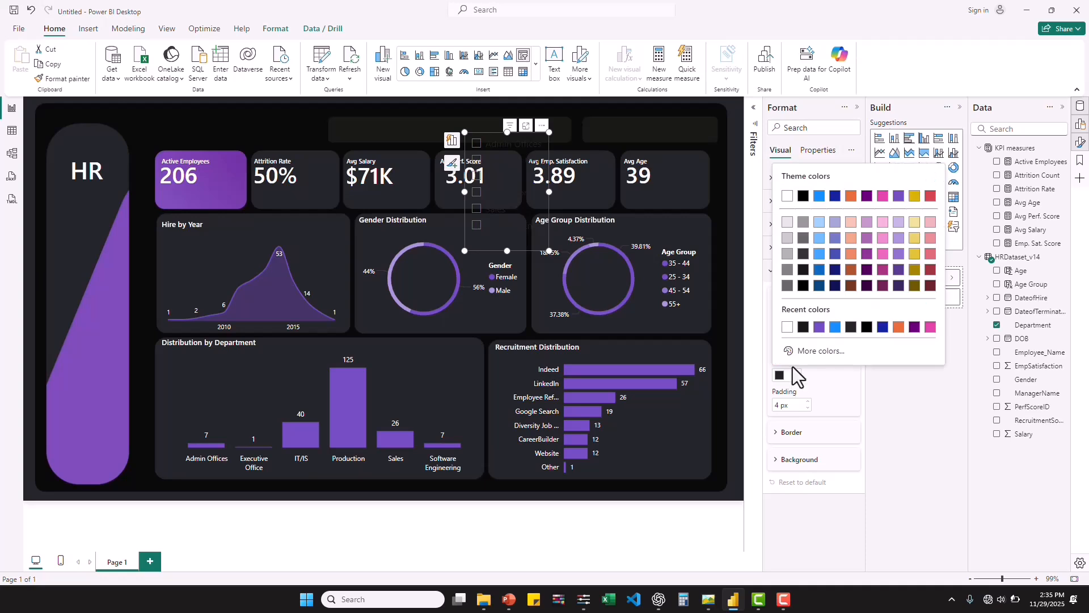
{"action": "left_click", "coordinate": [788, 327]}
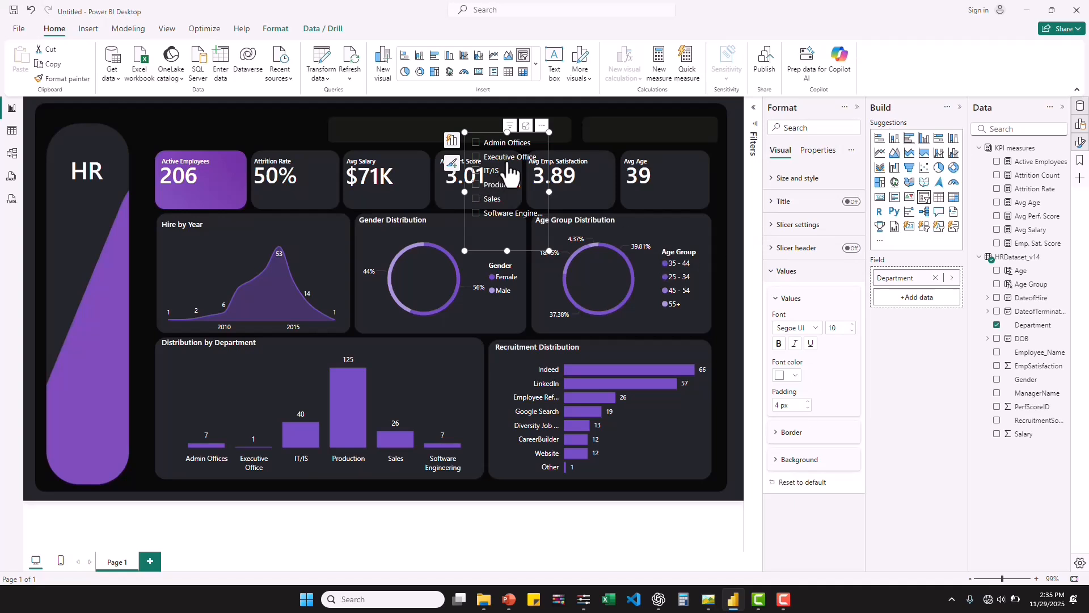
Step: Change the Department slicer's style to Tile
{"action": "left_click", "coordinate": [776, 226]}
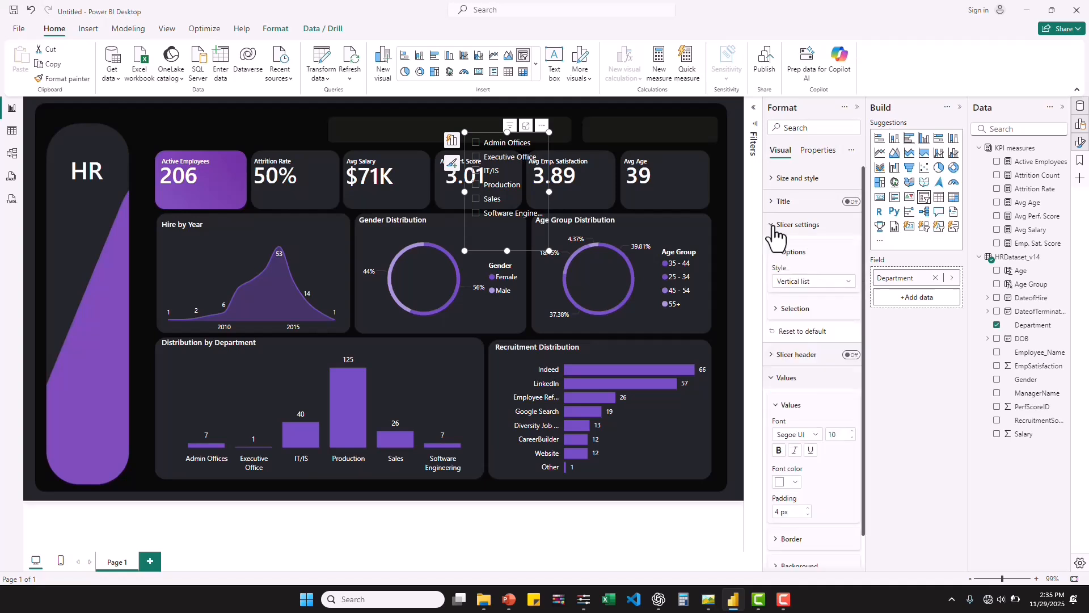
{"action": "left_click", "coordinate": [837, 282]}
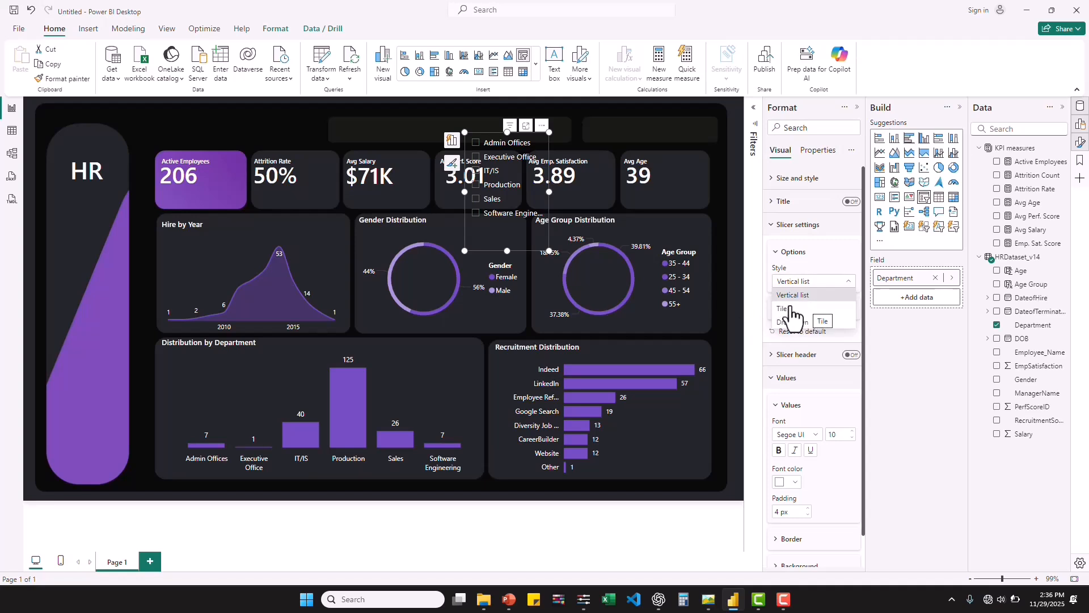
{"action": "left_click", "coordinate": [782, 311]}
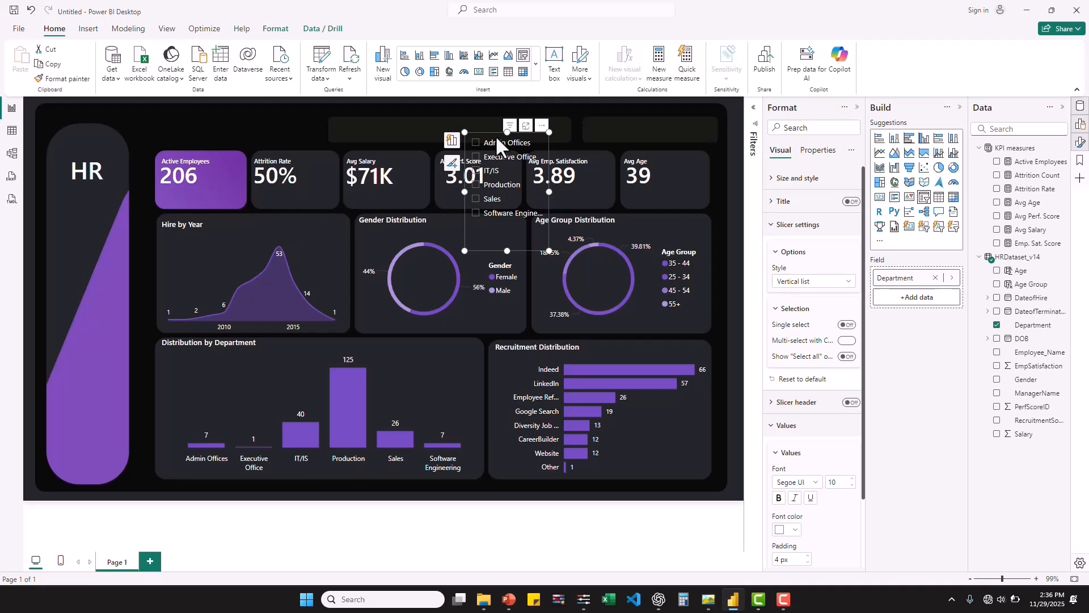
{"action": "left_click", "coordinate": [820, 284]}
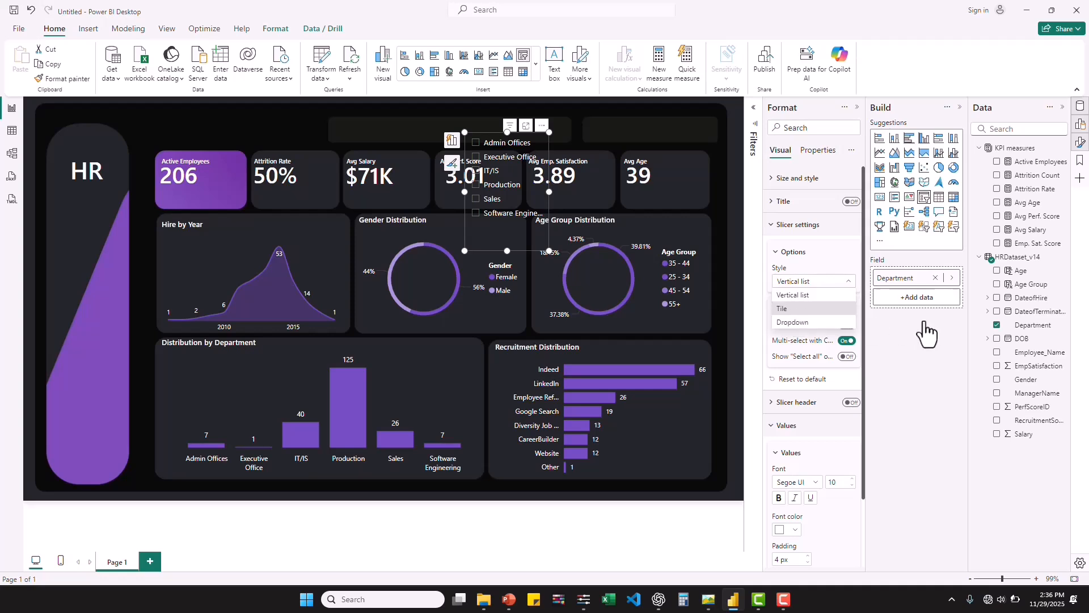
{"action": "left_click", "coordinate": [863, 318]}
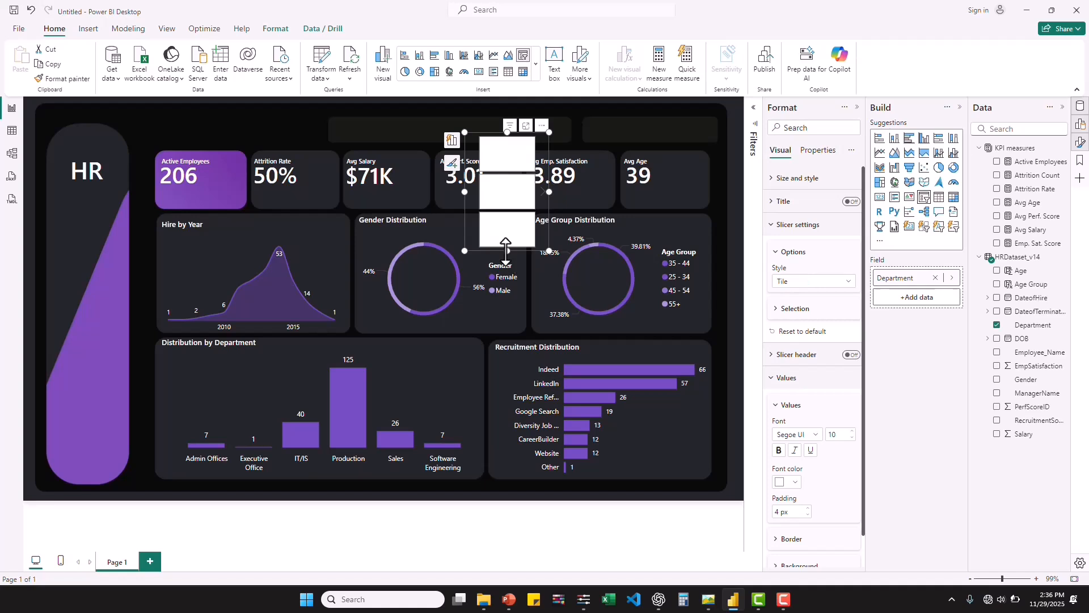
Step: Resize and reposition the Department slicer as a single row of tiles spanning the wider placeholder bar above the KPI cards
{"action": "left_click_drag", "start_coordinate": [506, 250], "coordinate": [508, 166]}
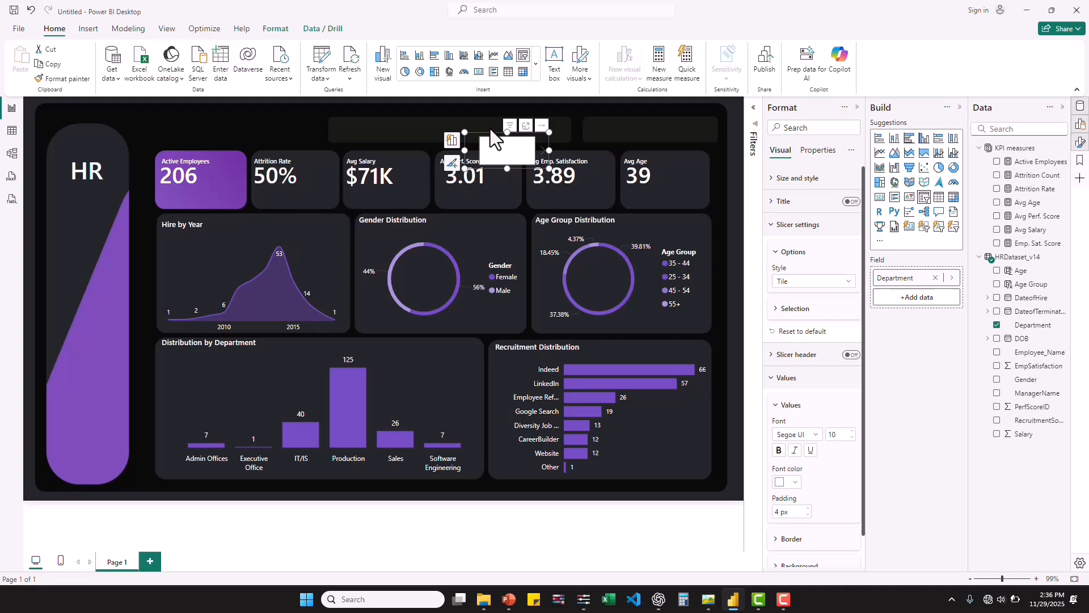
{"action": "left_click", "coordinate": [439, 119]}
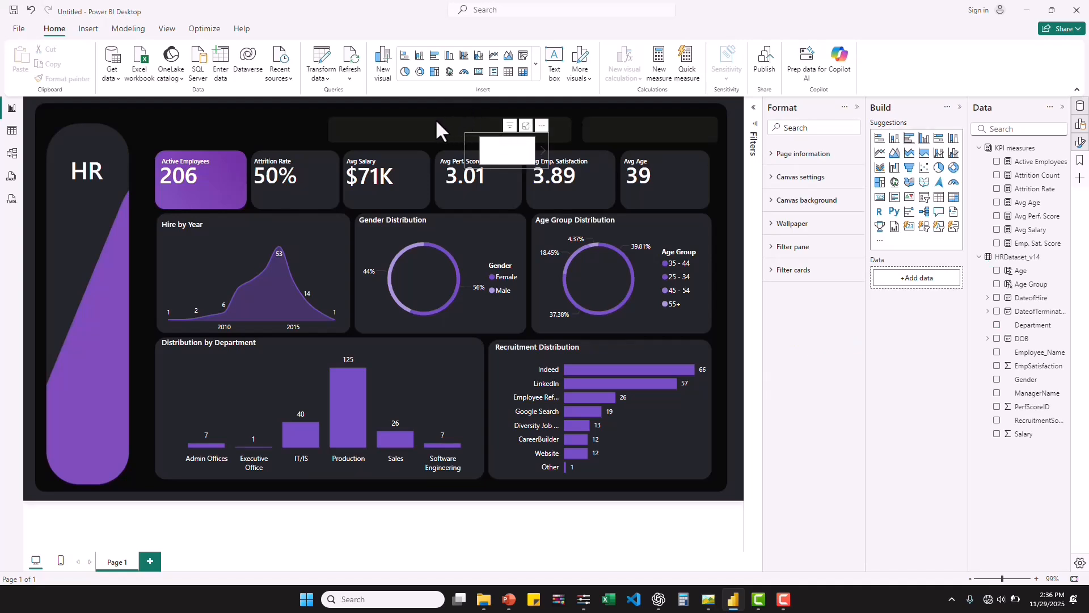
{"action": "left_click_drag", "start_coordinate": [514, 145], "coordinate": [452, 139]}
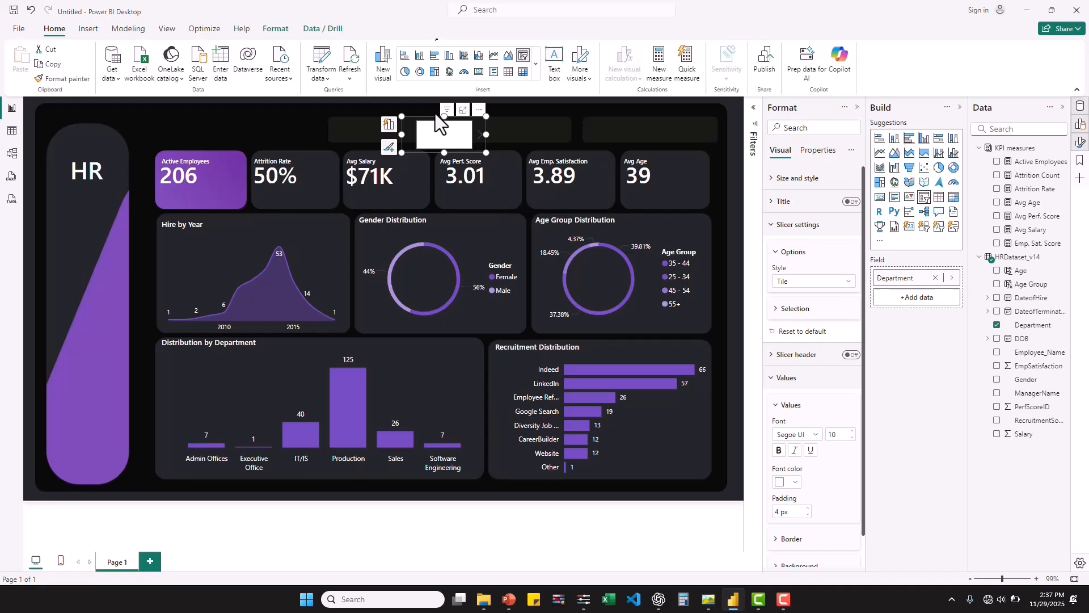
{"action": "left_click", "coordinate": [440, 102]}
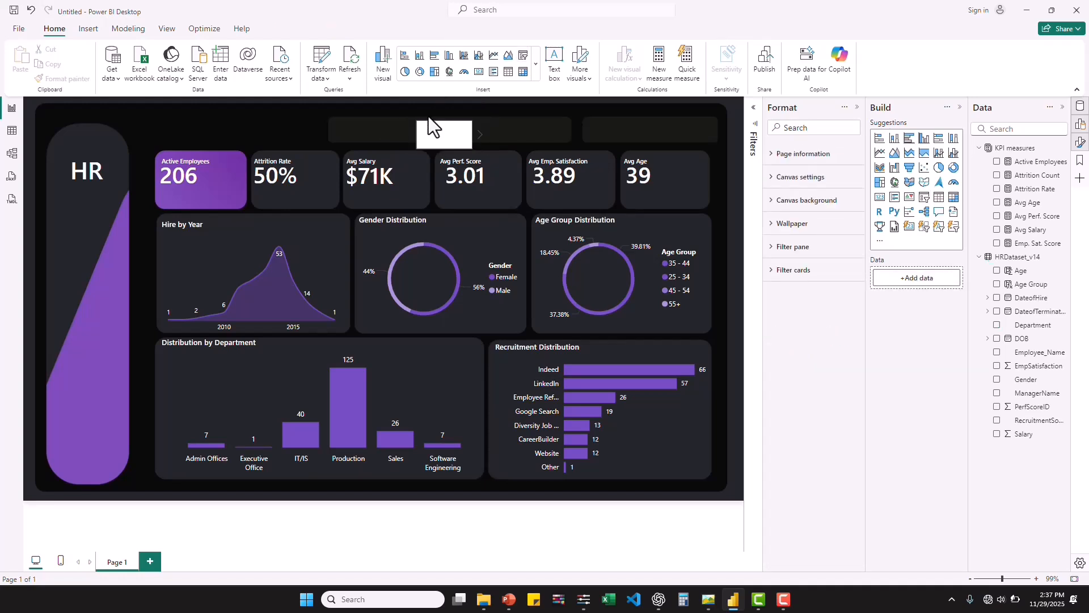
{"action": "mouse_move", "coordinate": [433, 126]}
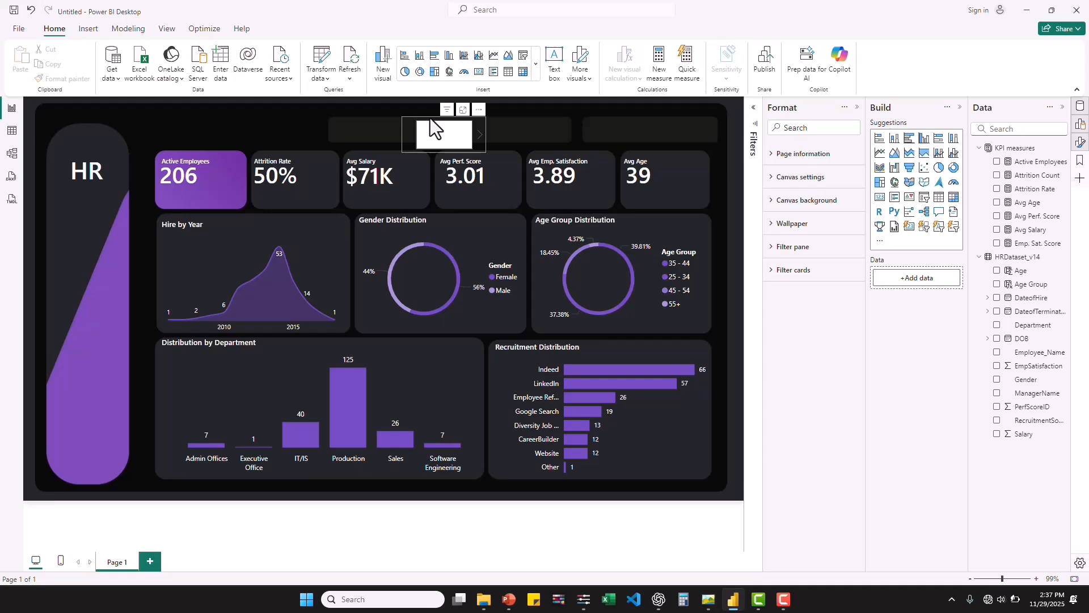
{"action": "left_click", "coordinate": [430, 121]}
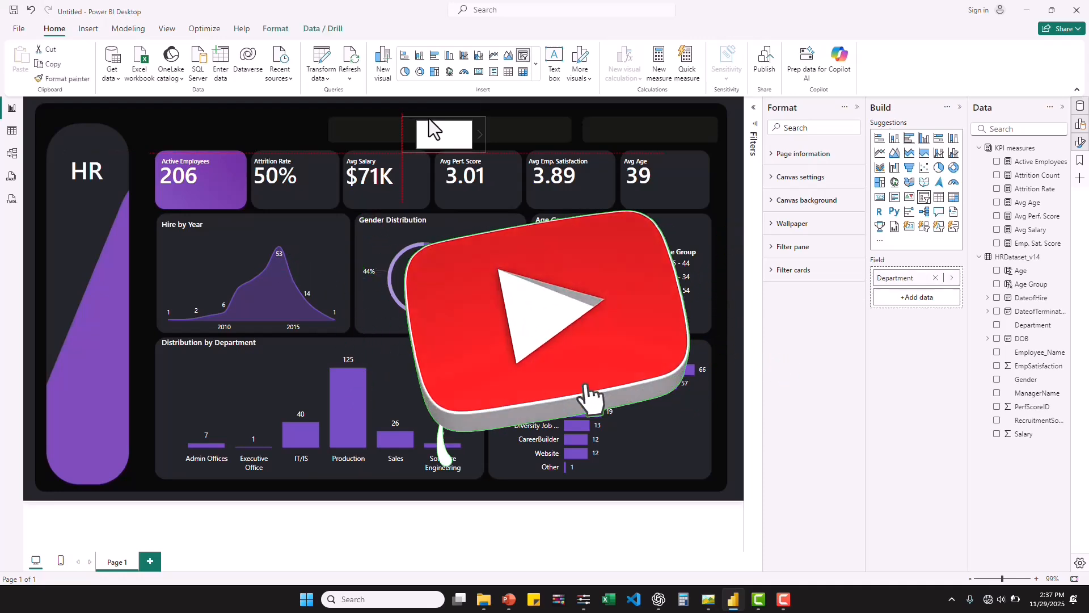
{"action": "left_click_drag", "start_coordinate": [432, 116], "coordinate": [325, 124]}
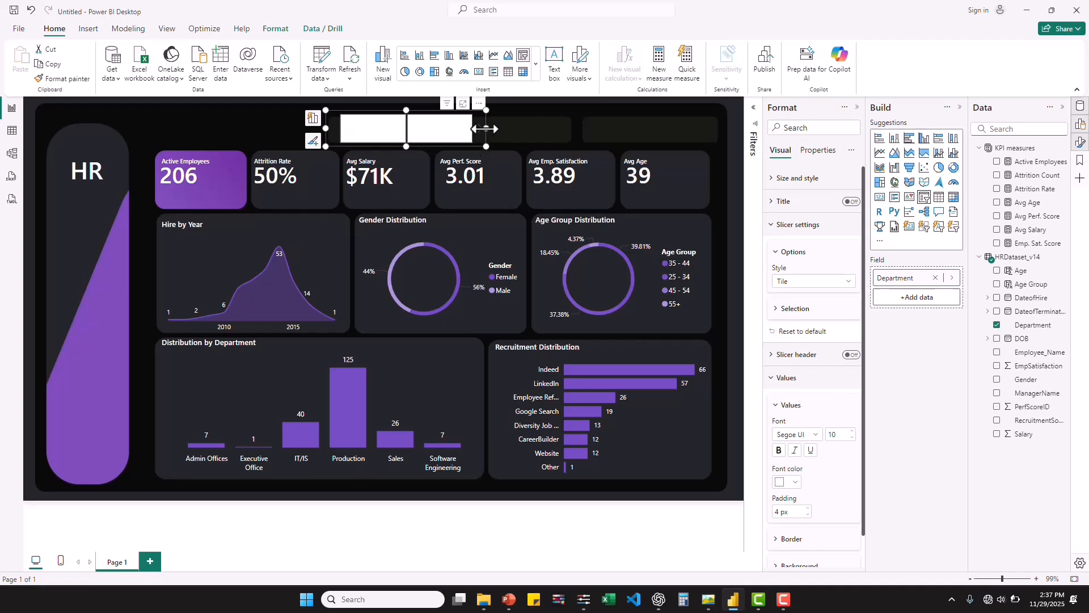
{"action": "left_click_drag", "start_coordinate": [484, 132], "coordinate": [574, 125]}
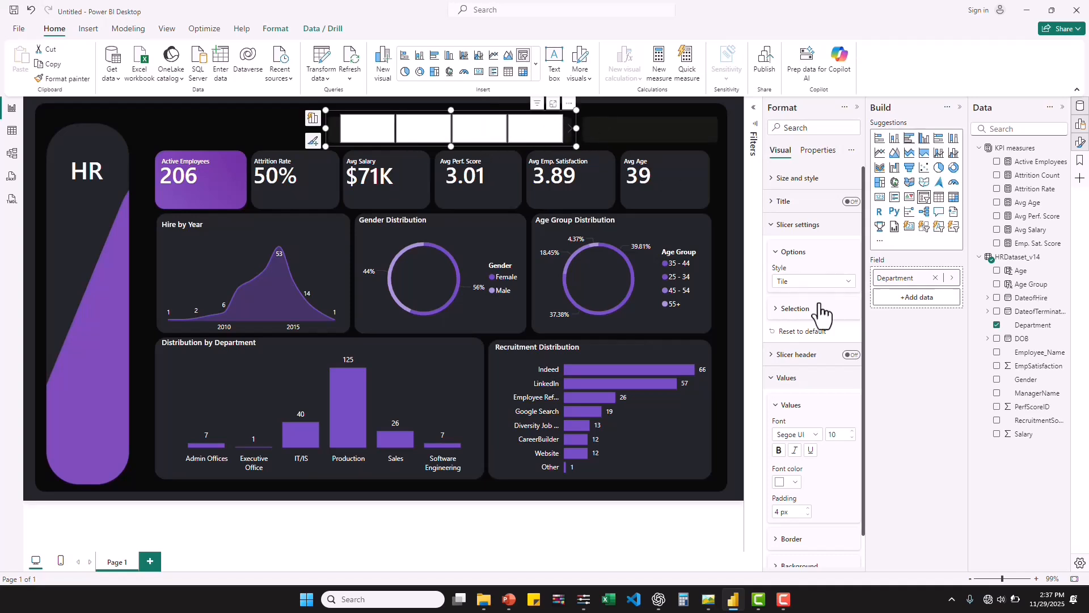
Step: Set the Department slicer's value font size to 8 and expand the background settings of its values
{"action": "double_click", "coordinate": [853, 438]}
{"action": "scroll", "coordinate": [865, 407], "scroll_direction": "down", "scroll_amount": 1}
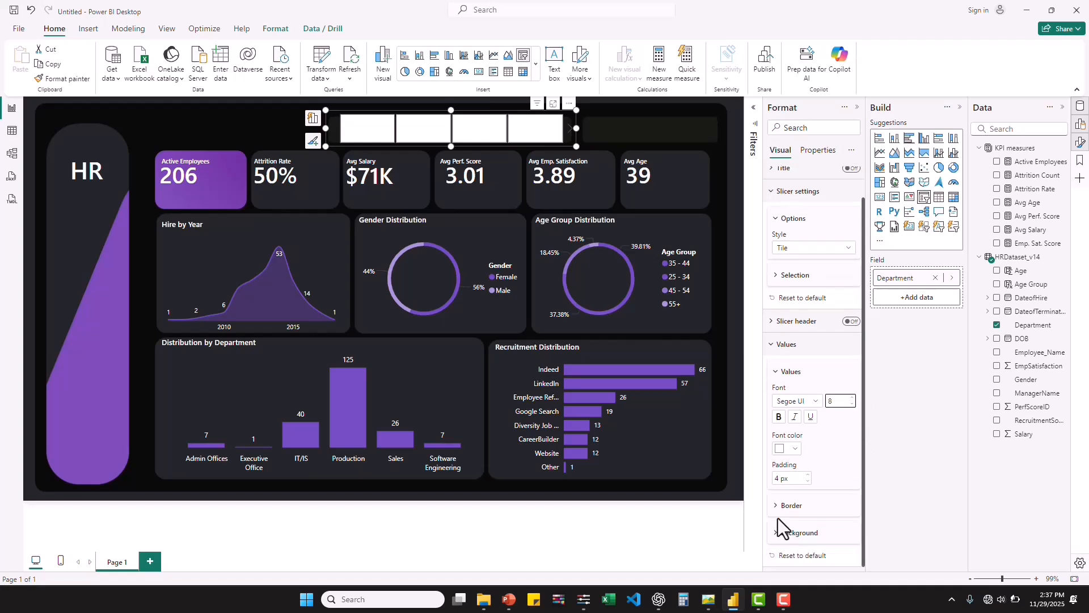
{"action": "left_click", "coordinate": [778, 532]}
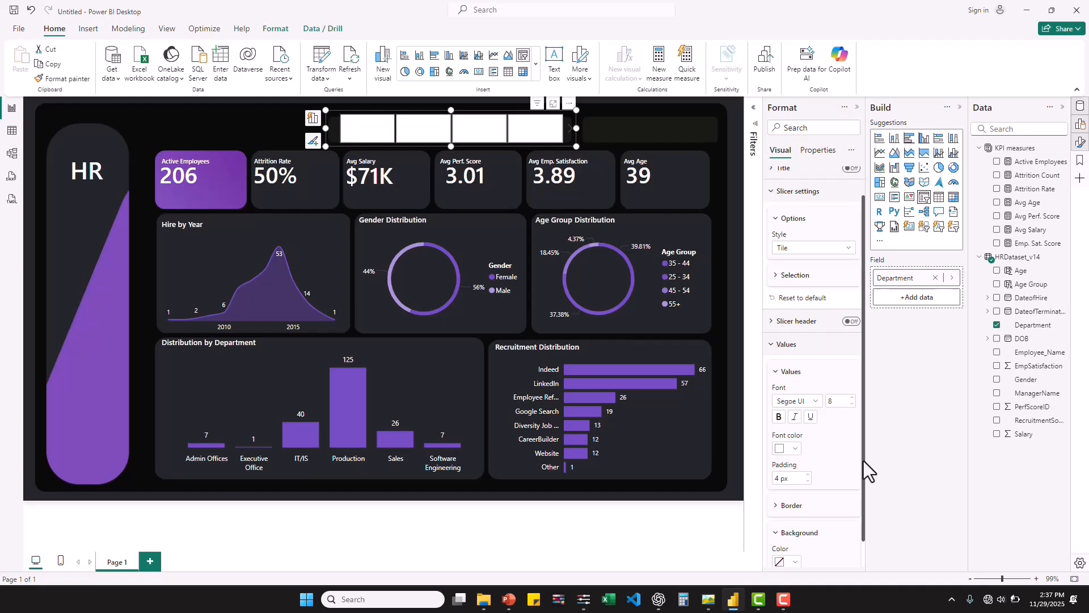
{"action": "left_click_drag", "start_coordinate": [863, 471], "coordinate": [870, 540]}
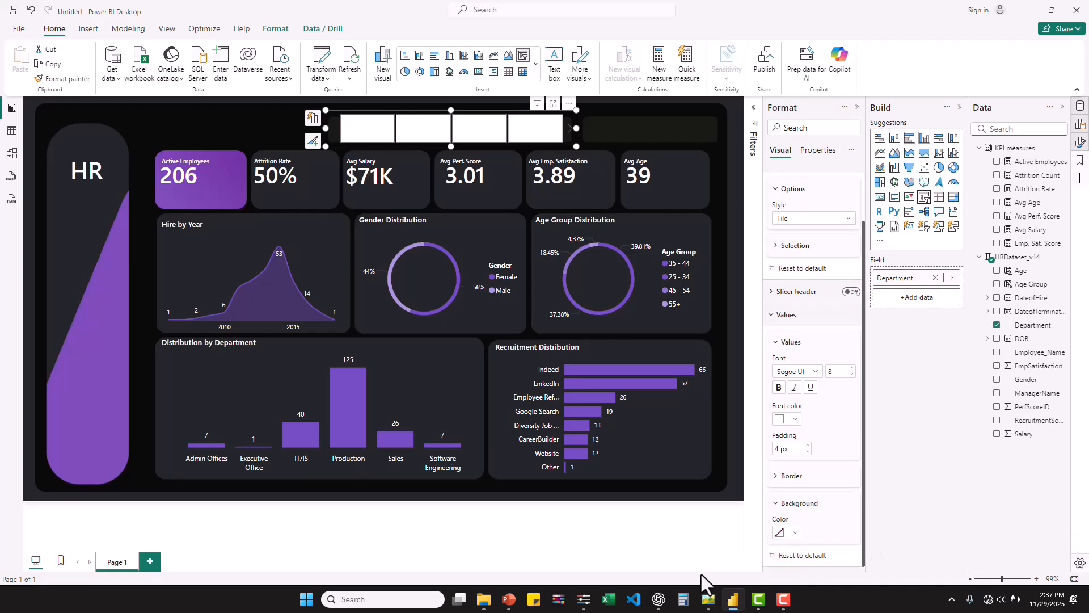
Step: Sample the empty header bar's color with the screen color picker and copy its hex code #171916
{"action": "left_click", "coordinate": [589, 606]}
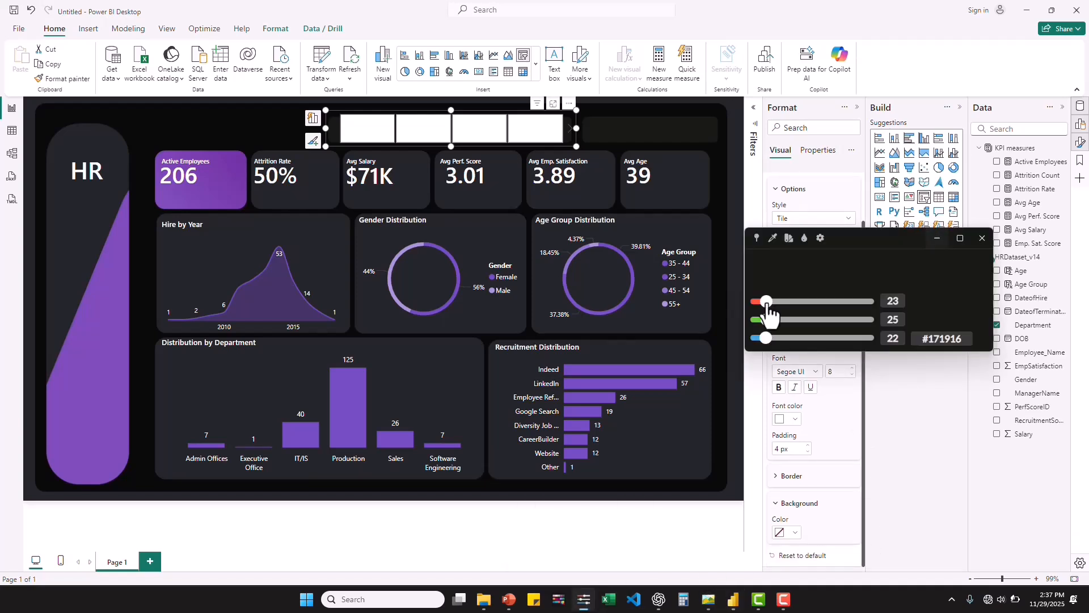
{"action": "left_click", "coordinate": [772, 239]}
{"action": "left_click", "coordinate": [657, 127]}
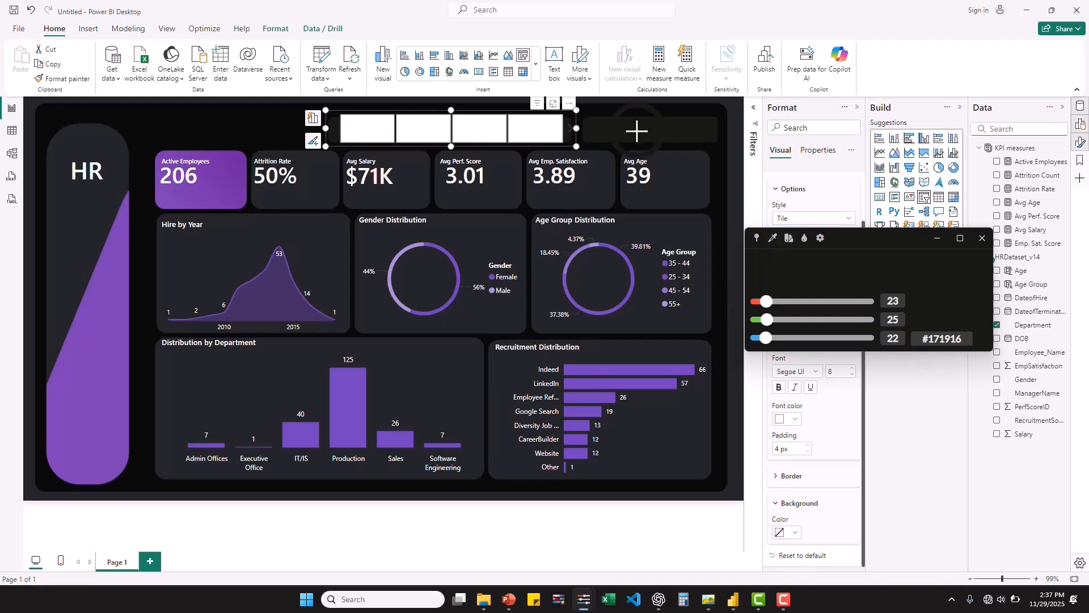
{"action": "left_click", "coordinate": [637, 131]}
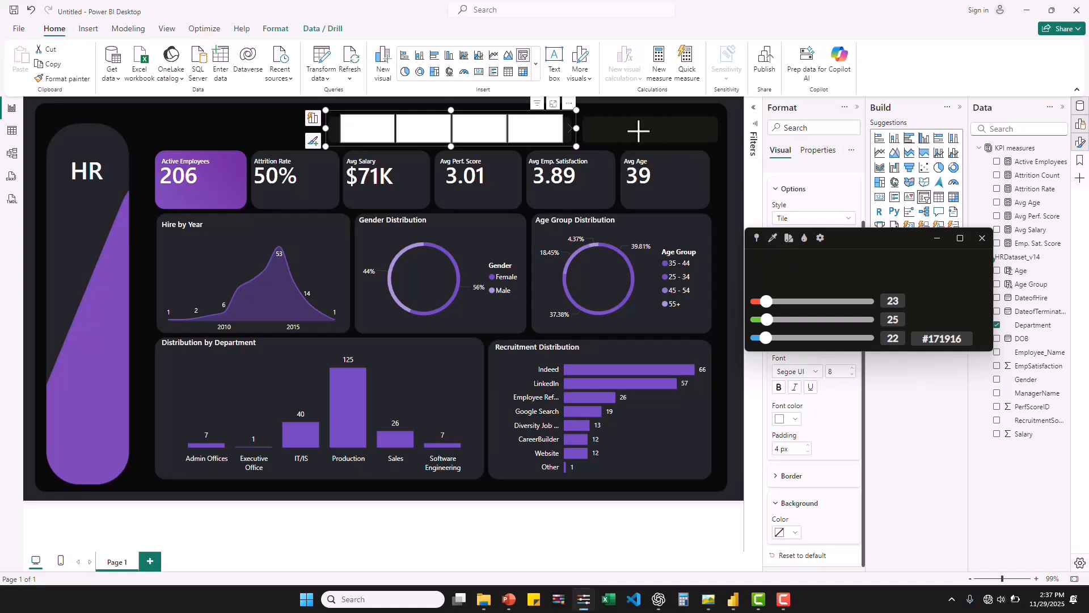
{"action": "double_click", "coordinate": [951, 339]}
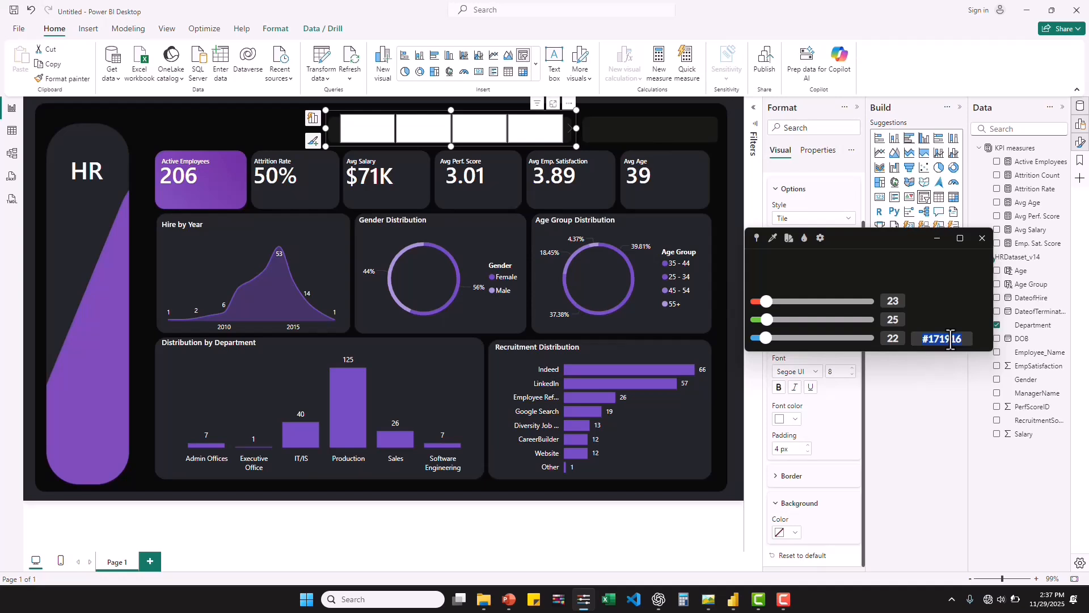
{"action": "key", "text": "ctrl+x"}
{"action": "left_click", "coordinate": [935, 240]}
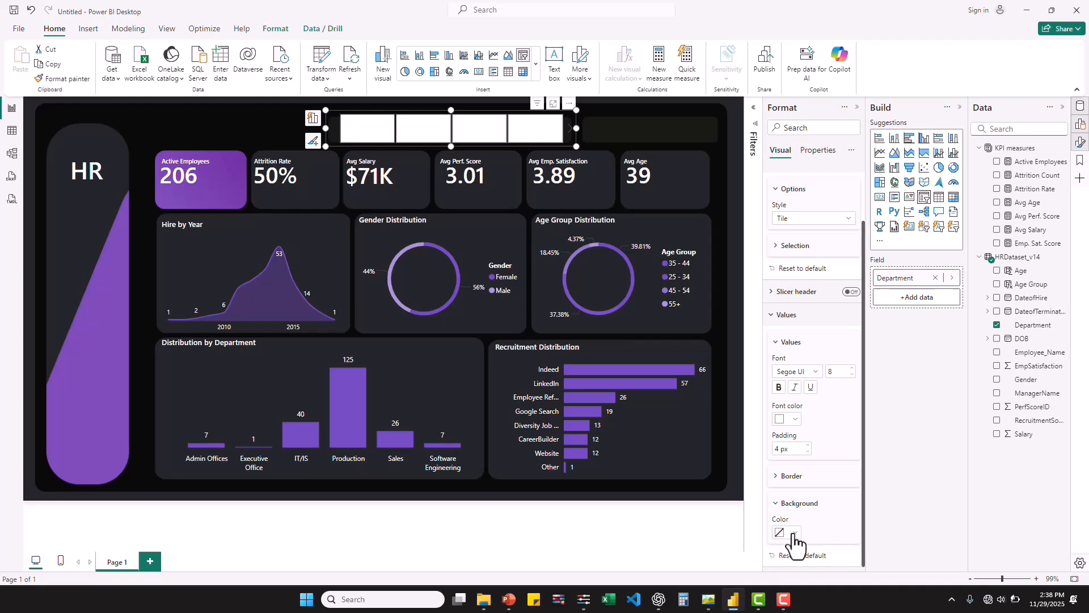
Step: Set the background color of the Department slicer's values to #171916
{"action": "left_click", "coordinate": [795, 533]}
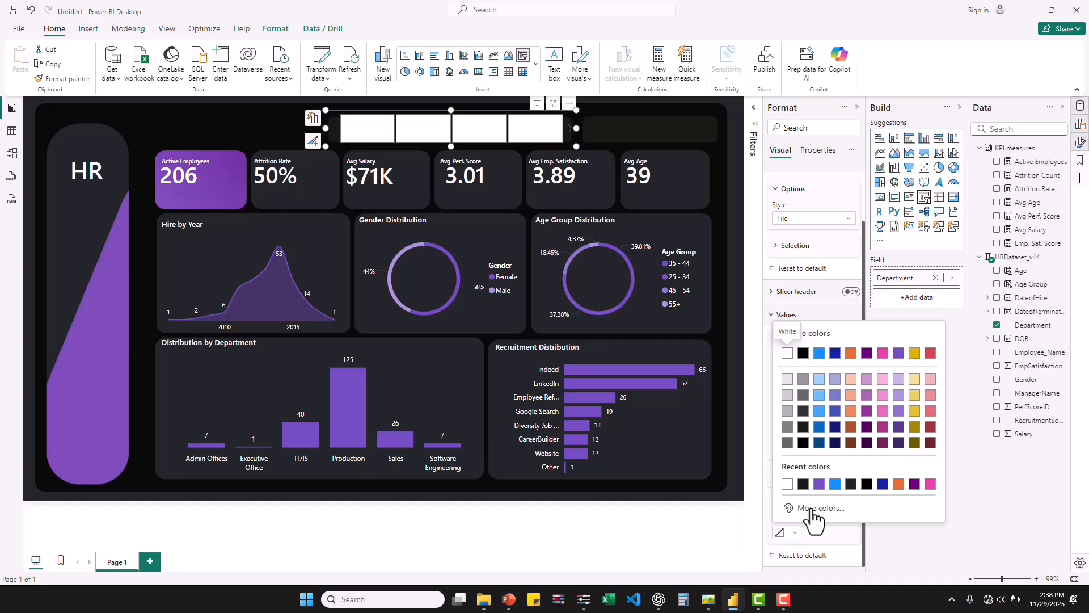
{"action": "left_click", "coordinate": [812, 510]}
{"action": "key", "text": "ctrl+v"}
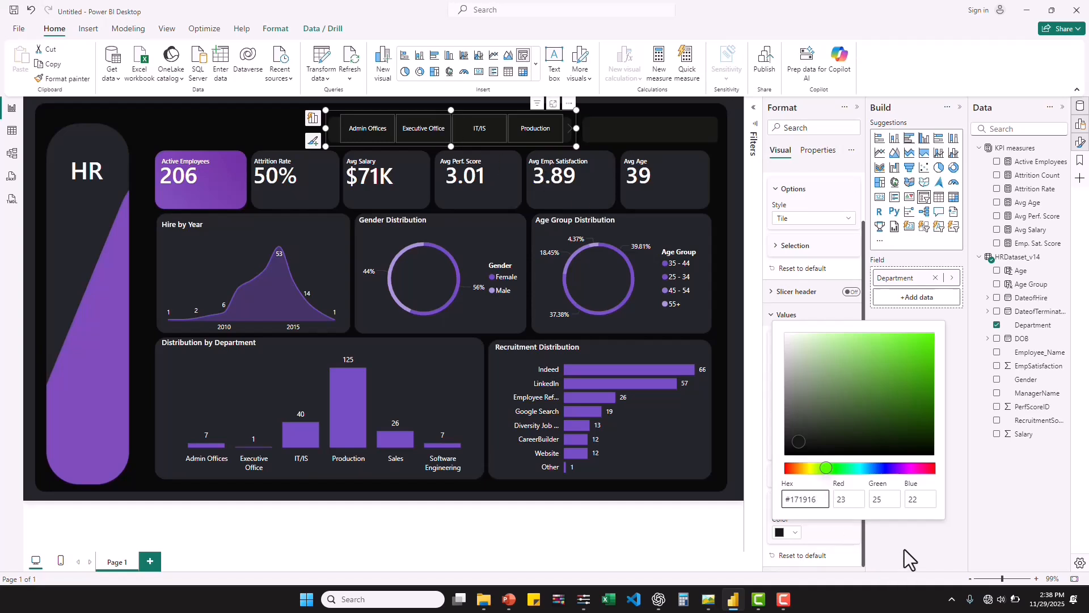
{"action": "left_click", "coordinate": [862, 532]}
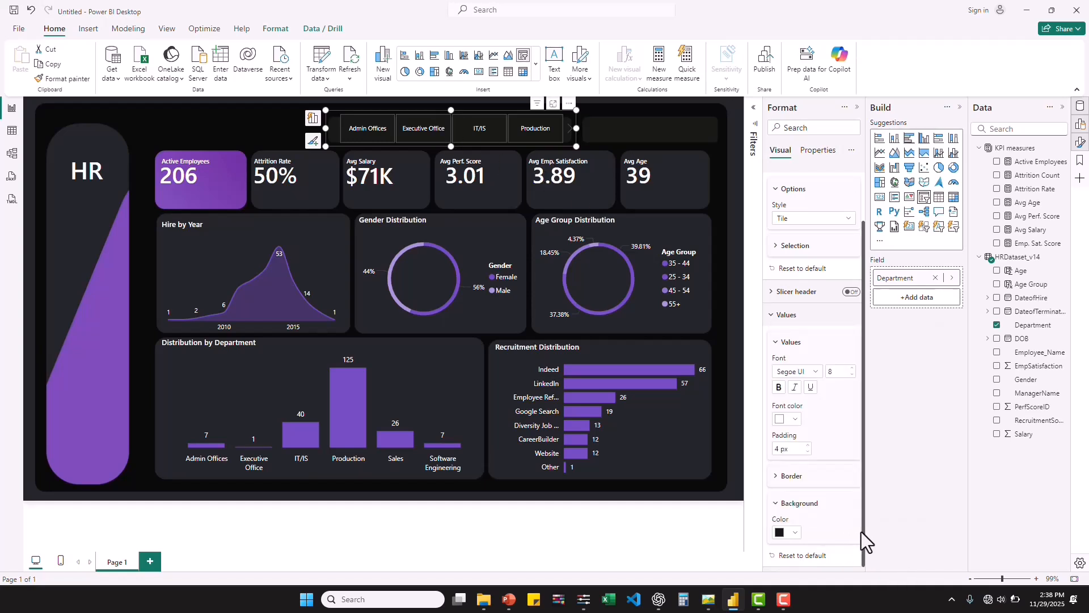
Step: Remove the top, bottom, left and right borders of the Department slicer's tiles and lower its upper edge slightly to fit the bar
{"action": "left_click", "coordinate": [779, 476]}
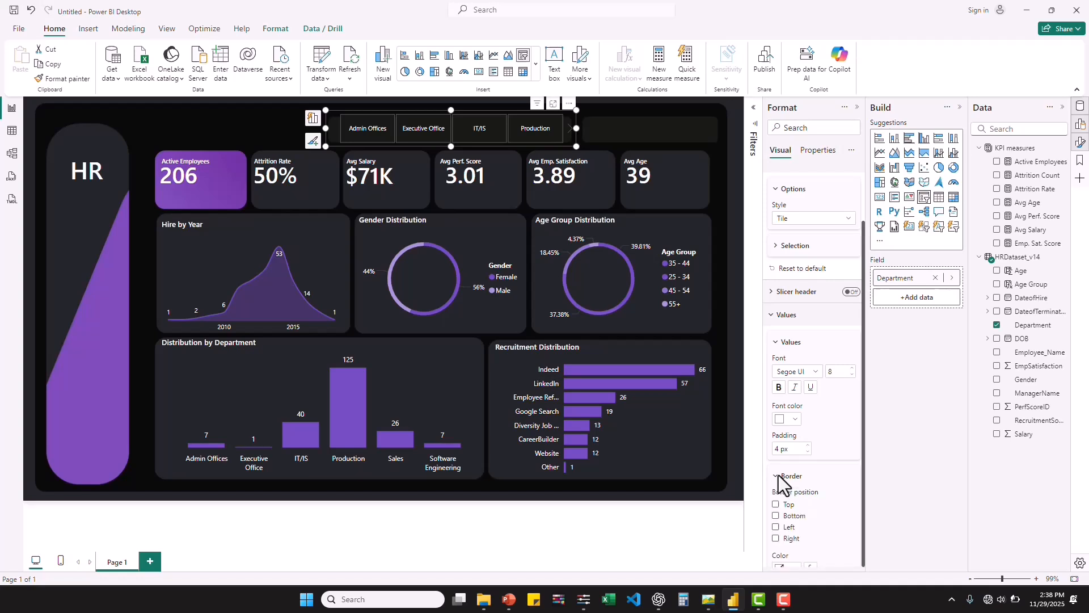
{"action": "left_click", "coordinate": [777, 505]}
{"action": "left_click", "coordinate": [776, 516]}
{"action": "left_click", "coordinate": [776, 504]}
{"action": "left_click", "coordinate": [775, 516]}
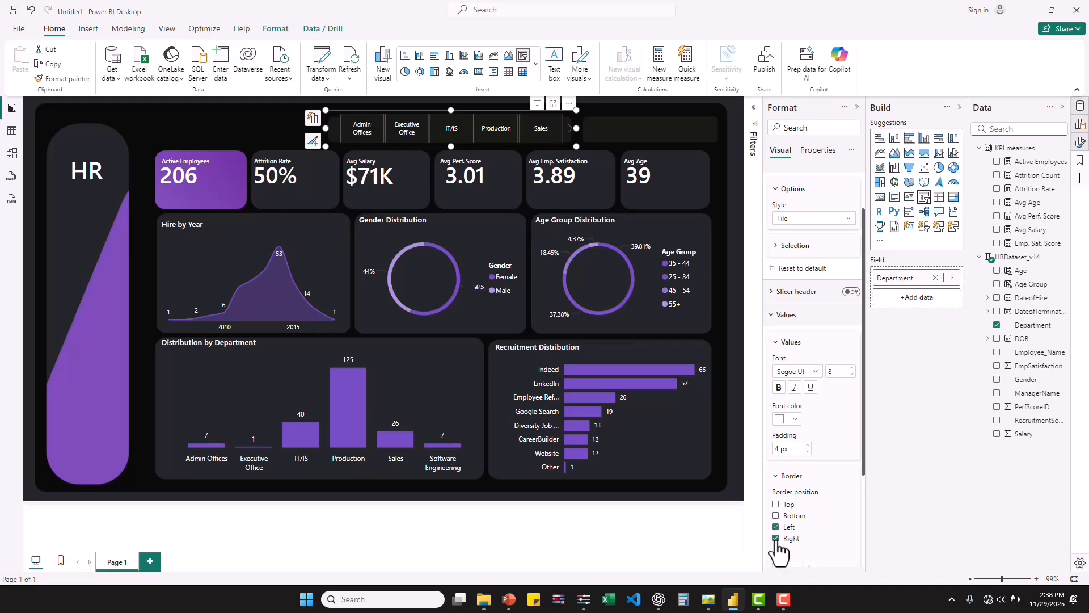
{"action": "left_click", "coordinate": [776, 538]}
{"action": "left_click", "coordinate": [775, 527]}
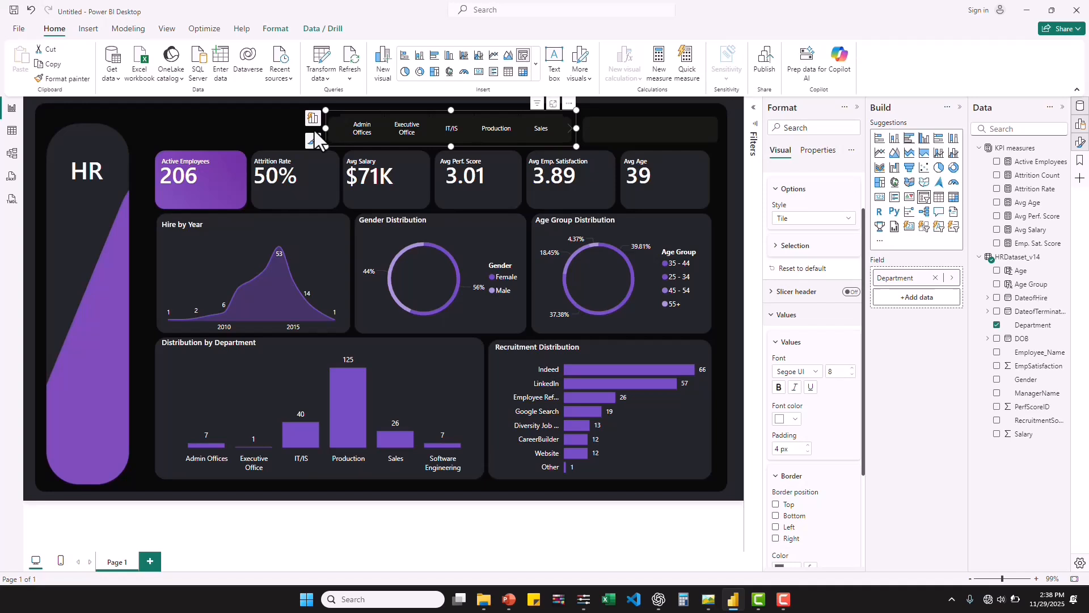
{"action": "left_click", "coordinate": [450, 115]}
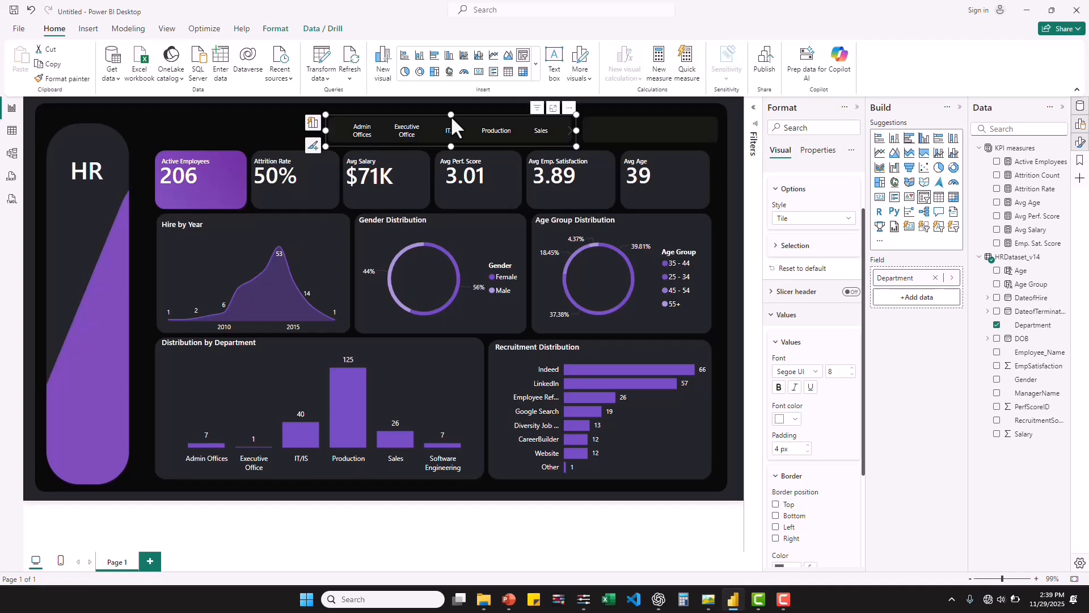
{"action": "left_click", "coordinate": [244, 122]}
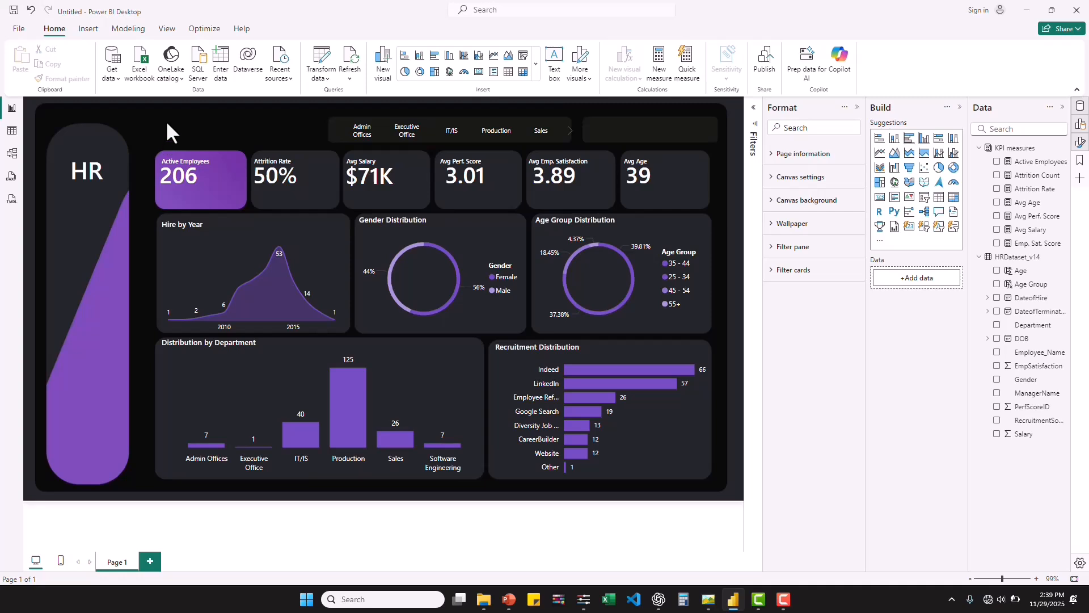
Step: Insert a text box and turn off its background
{"action": "left_click", "coordinate": [553, 59]}
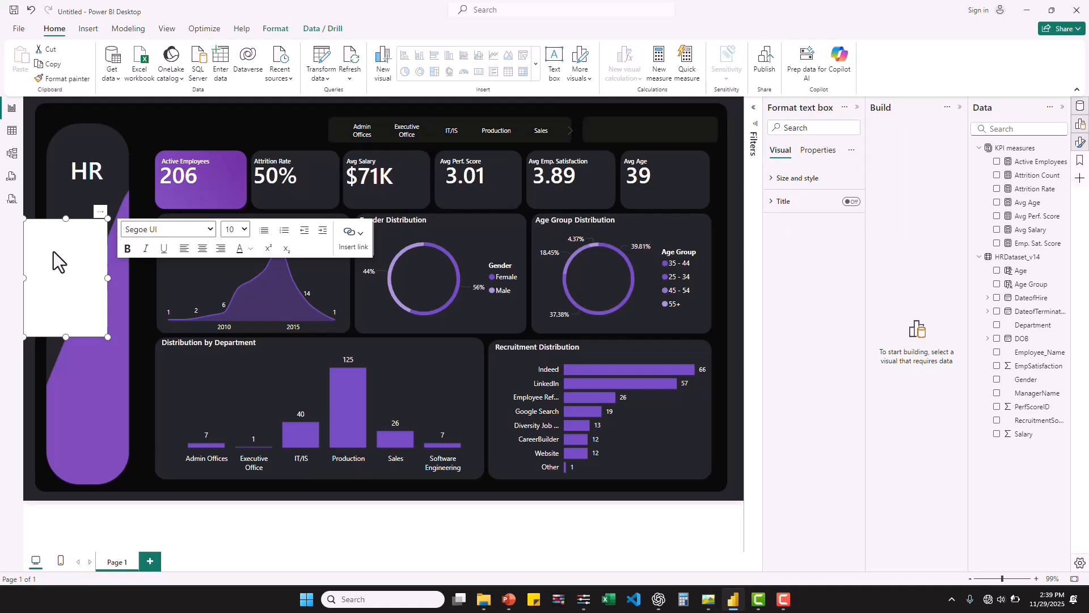
{"action": "left_click", "coordinate": [773, 179]}
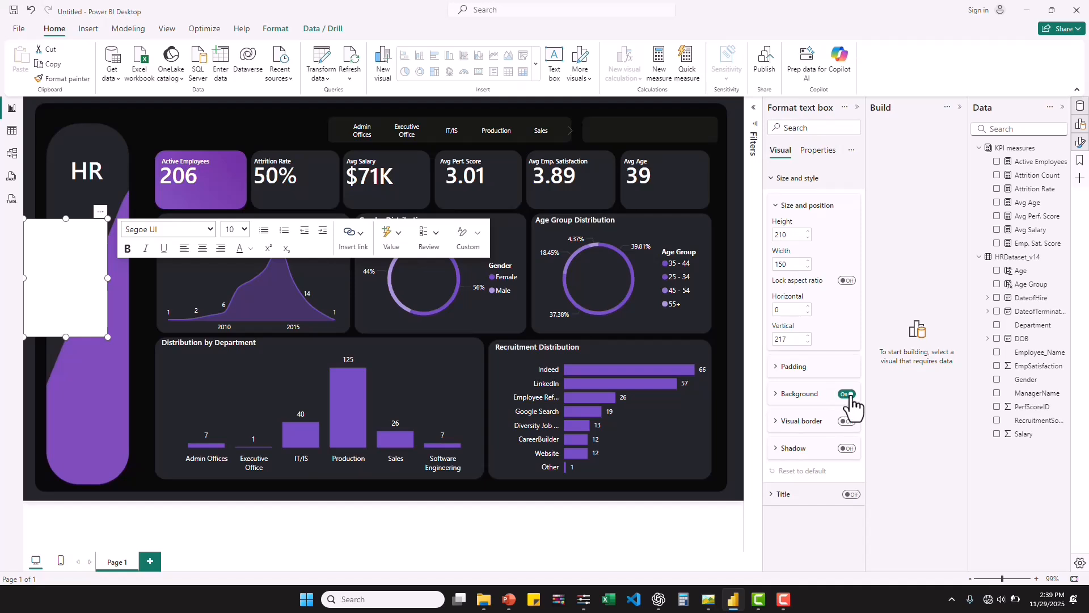
{"action": "left_click", "coordinate": [847, 395]}
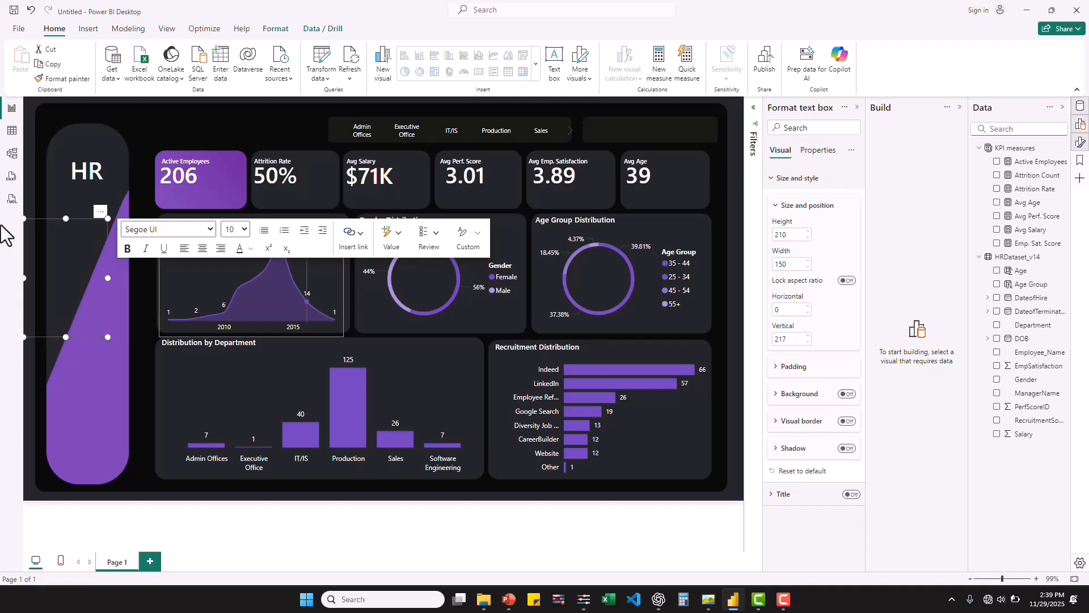
Step: Enter "Overview" in the text box and set its font color to white
{"action": "left_click", "coordinate": [62, 240]}
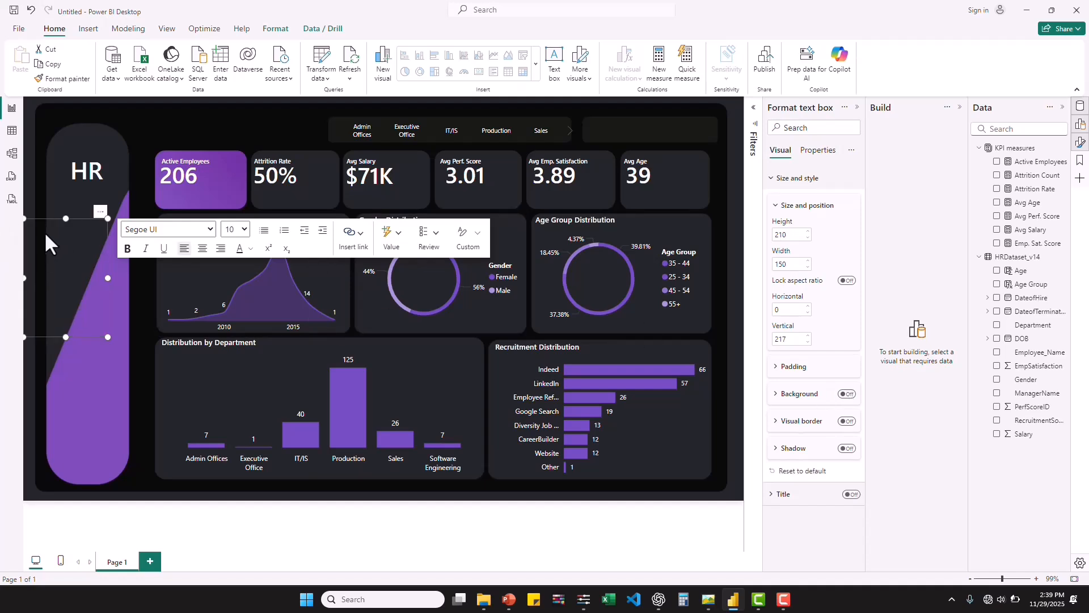
{"action": "left_click", "coordinate": [37, 229]}
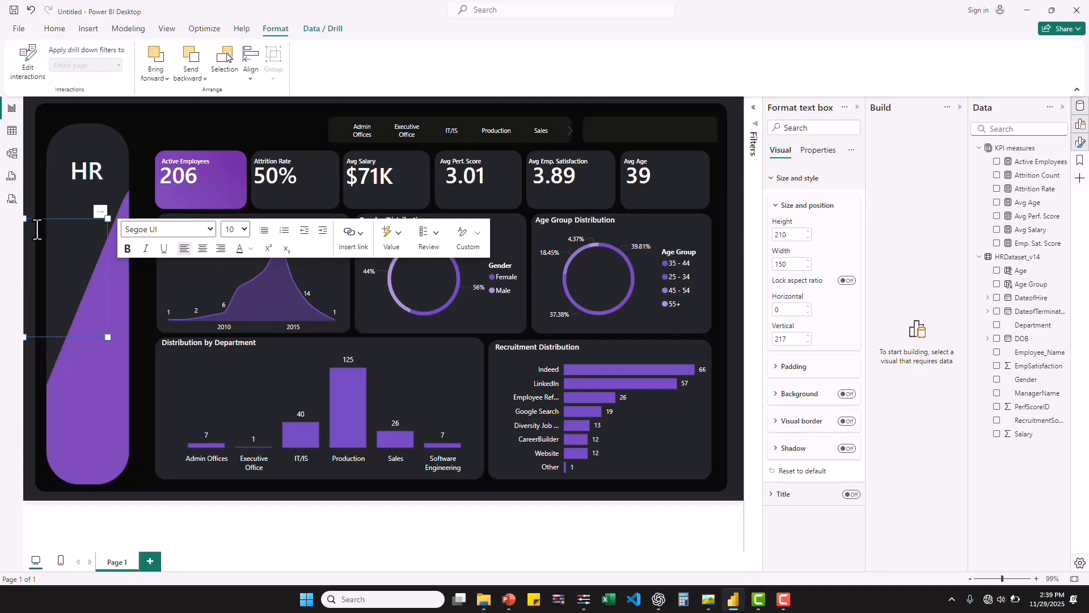
{"action": "key", "text": "ctrl+a"}
{"action": "left_click", "coordinate": [251, 249]}
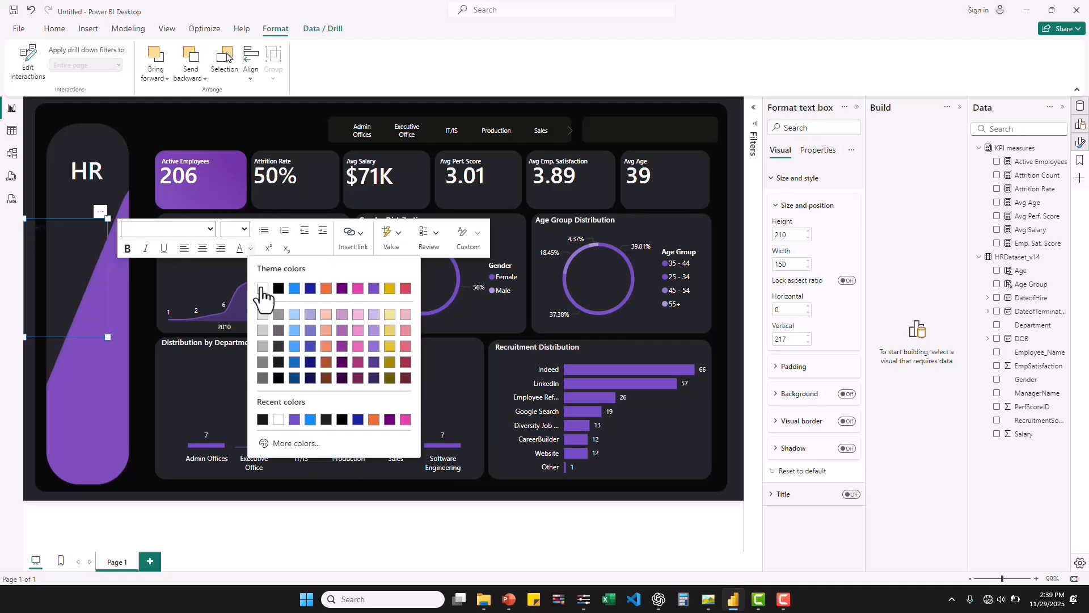
{"action": "left_click", "coordinate": [262, 290]}
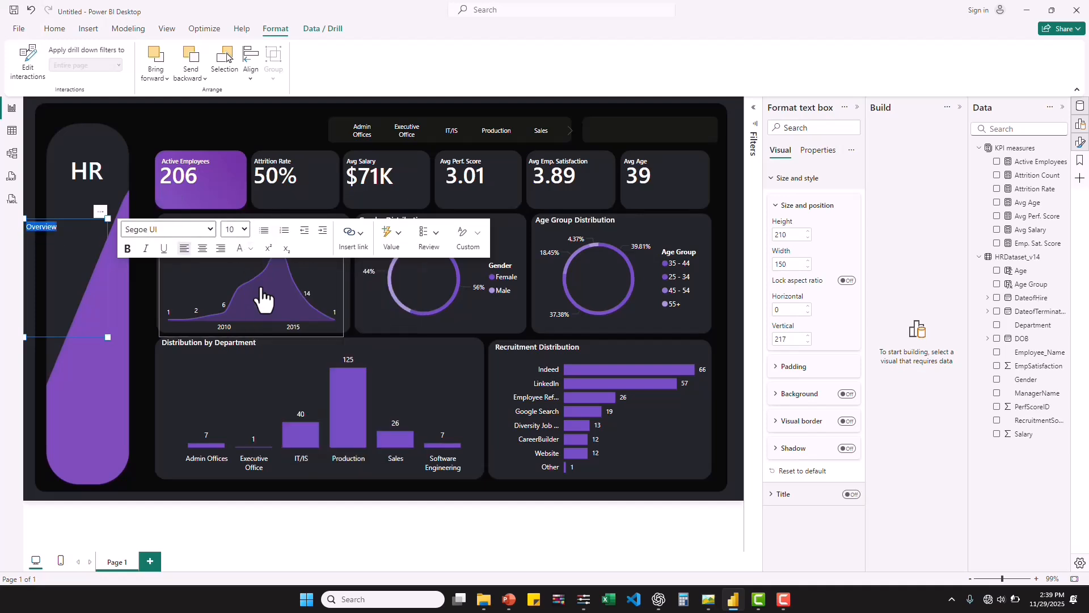
Step: Format the "Overview" text with the Segoe (Bold) font at size 24
{"action": "left_click", "coordinate": [211, 229]}
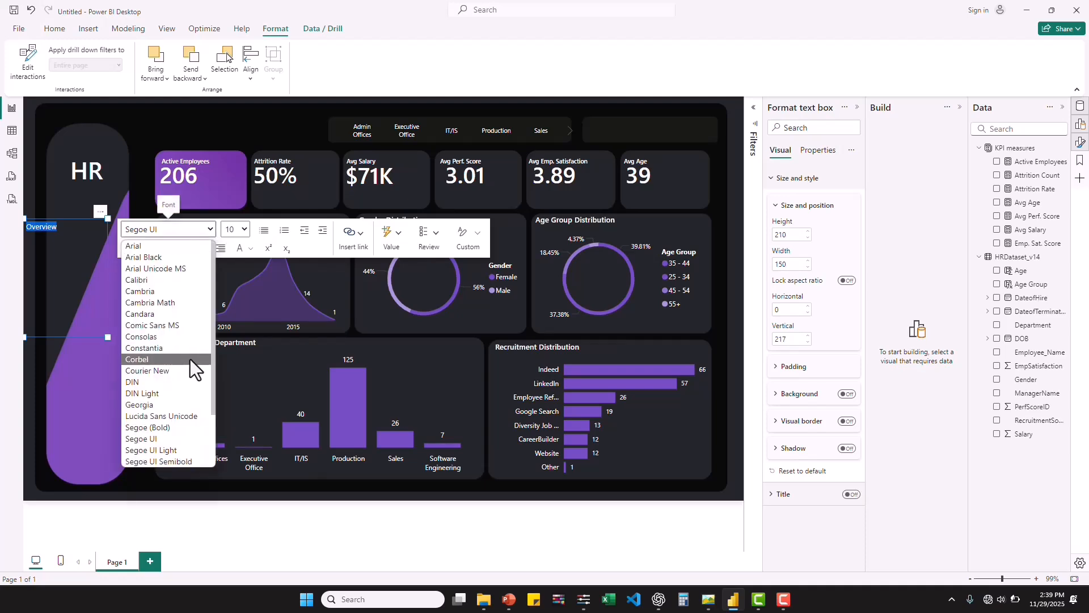
{"action": "scroll", "coordinate": [189, 360], "scroll_direction": "down", "scroll_amount": 2}
{"action": "left_click", "coordinate": [158, 366]}
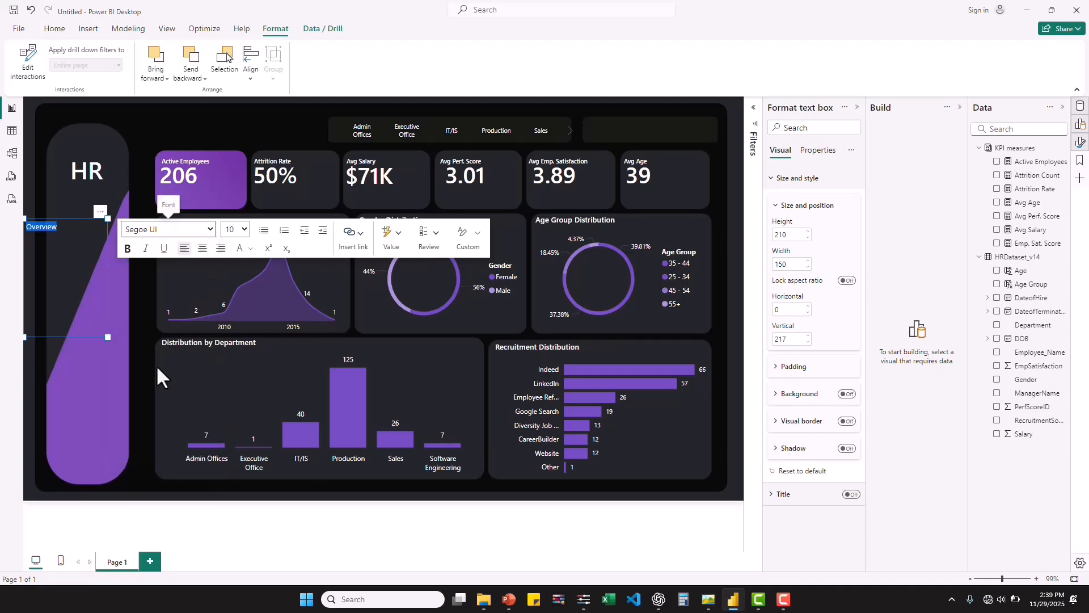
{"action": "left_click", "coordinate": [242, 231]}
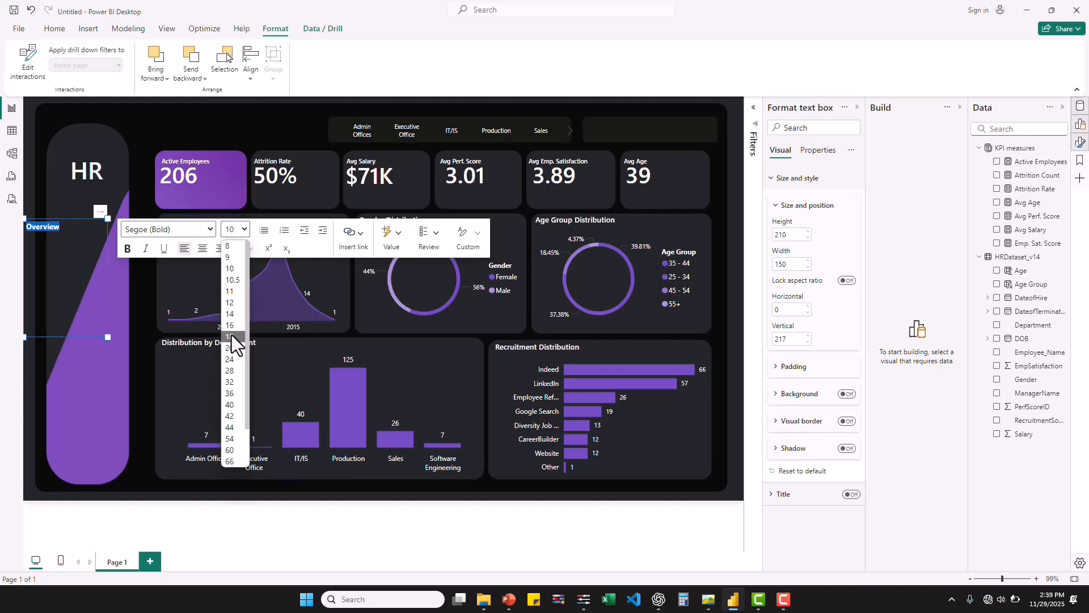
{"action": "left_click", "coordinate": [230, 346]}
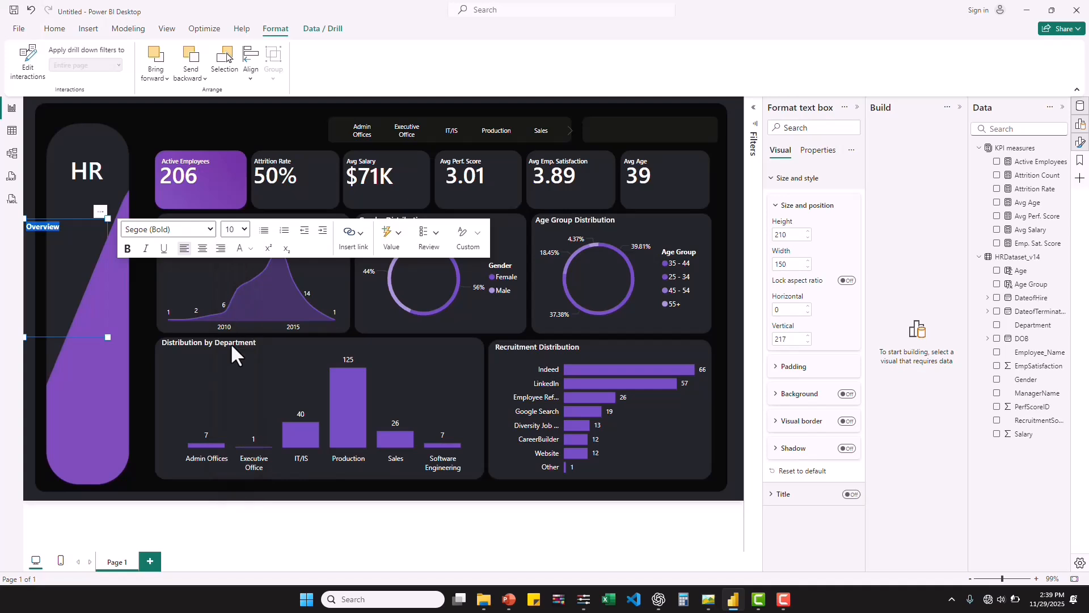
{"action": "left_click", "coordinate": [244, 230]}
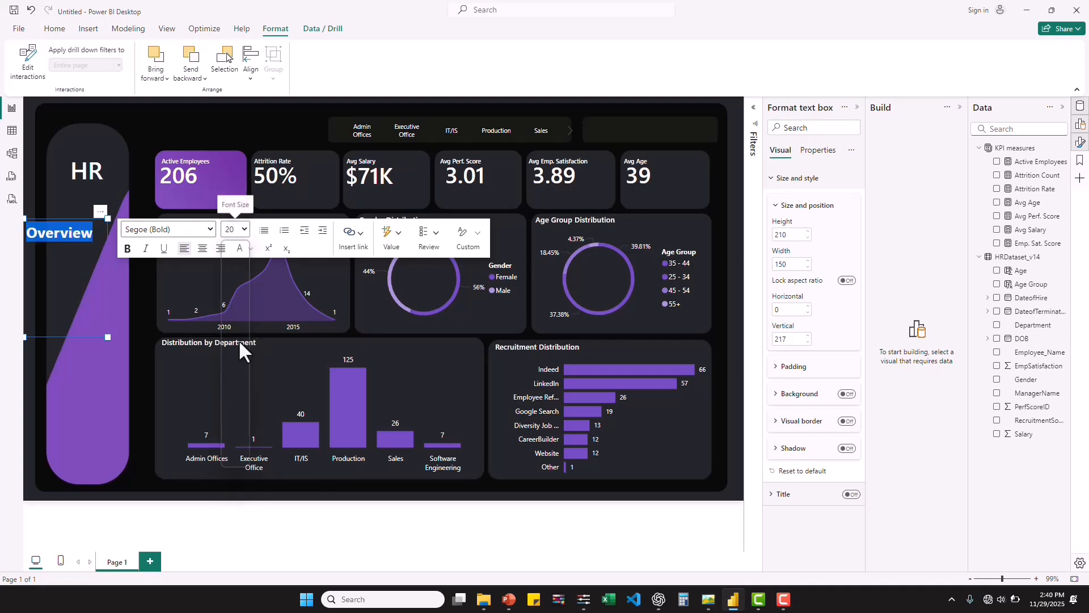
{"action": "left_click", "coordinate": [230, 360]}
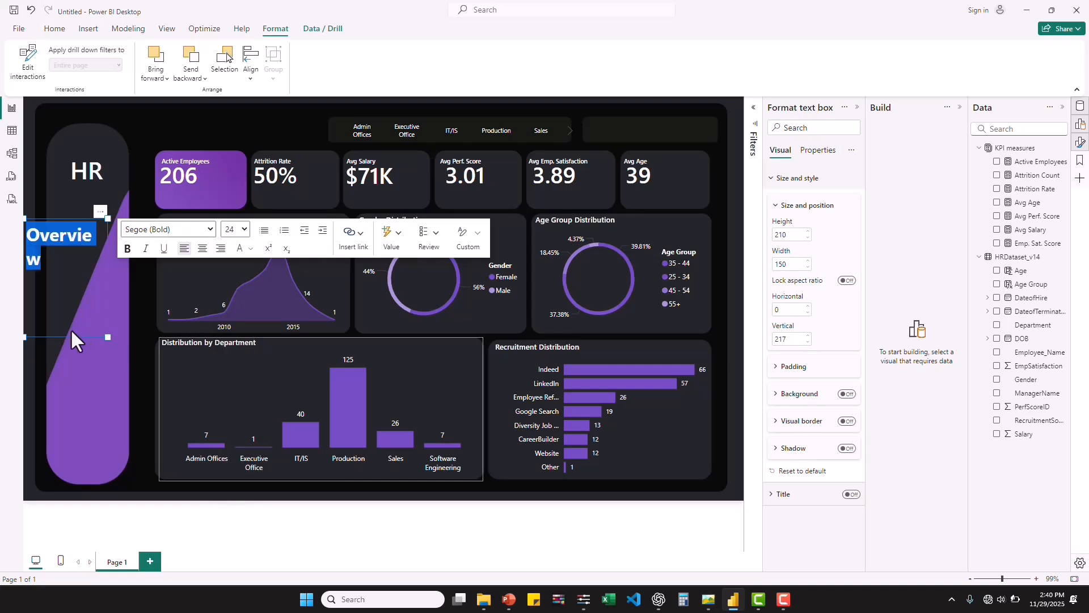
Step: Resize the "Overview" text box to about 179 wide by 54 high and place it above the Active Employees card
{"action": "left_click_drag", "start_coordinate": [106, 337], "coordinate": [121, 248]}
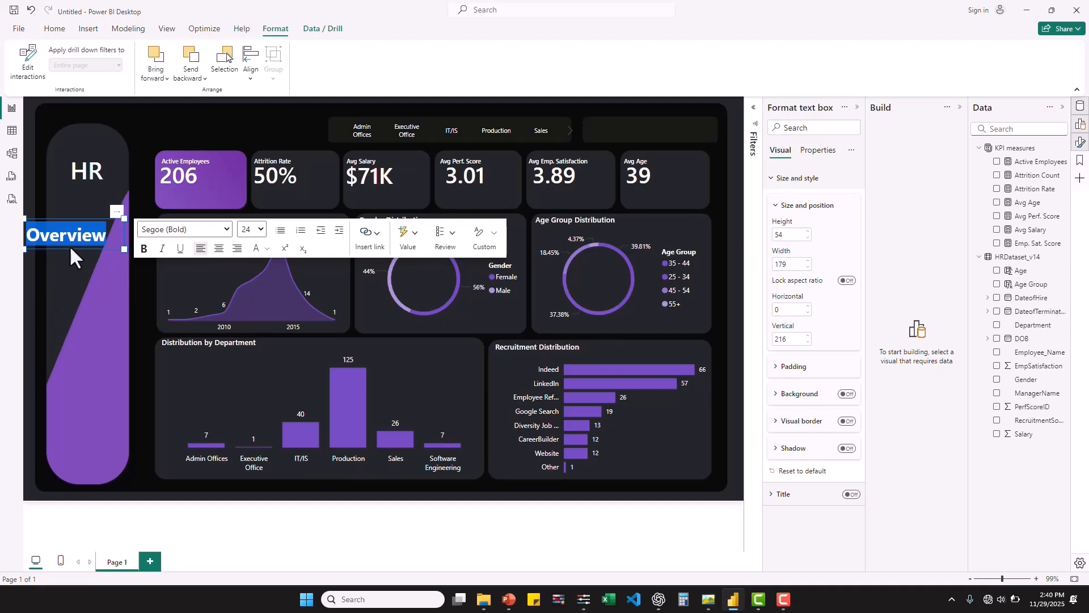
{"action": "key", "text": "Escape"}
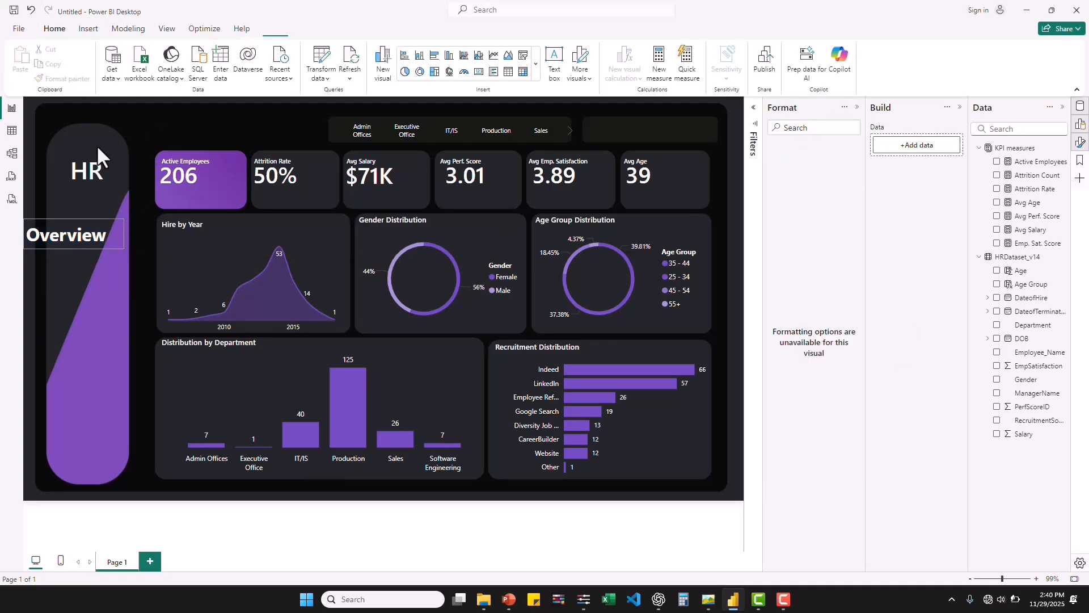
{"action": "key", "text": "ctrl+z"}
{"action": "left_click", "coordinate": [181, 144]}
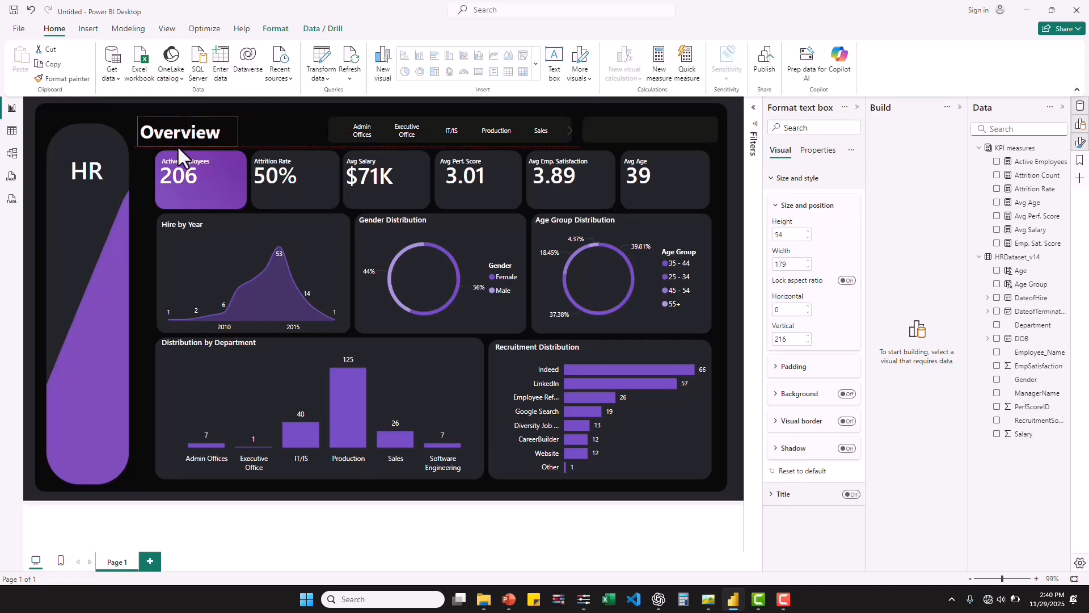
{"action": "left_click", "coordinate": [181, 141]}
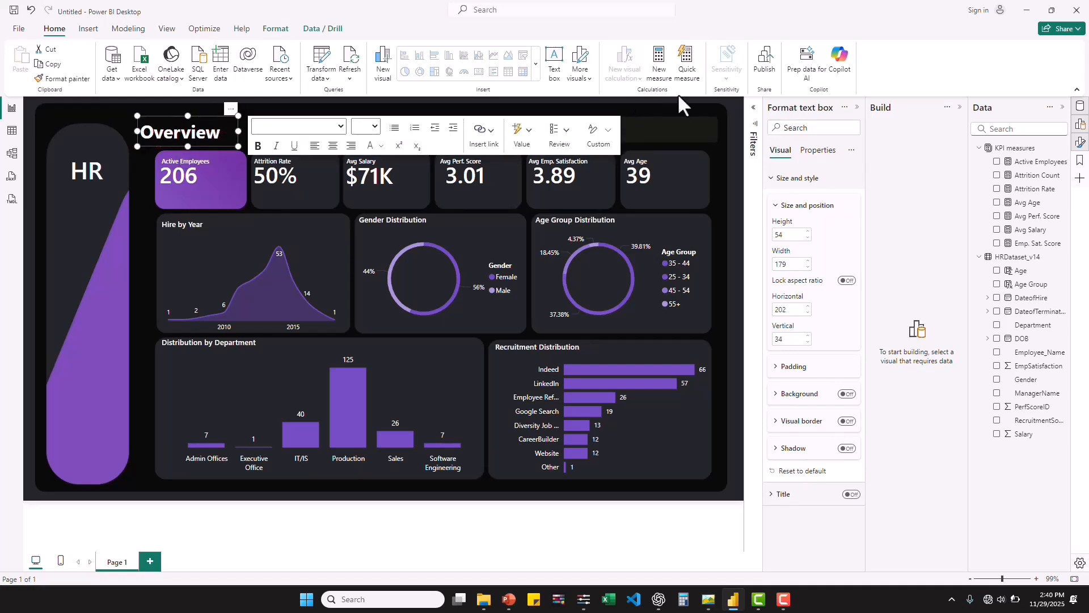
Step: Add a slicer to the page using the DateofHire date hierarchy as its field
{"action": "left_click", "coordinate": [716, 159]}
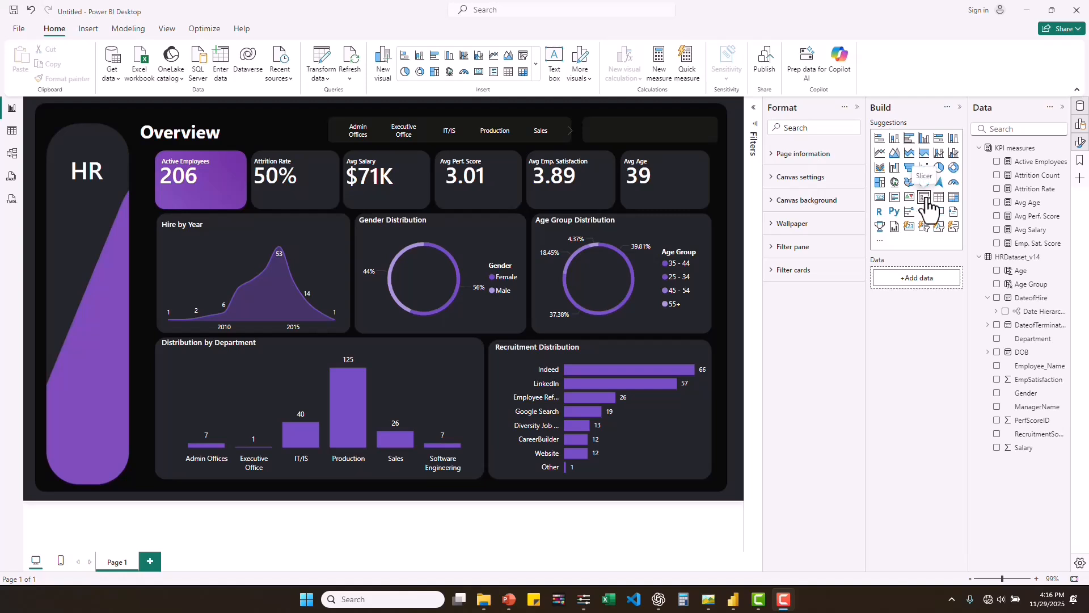
{"action": "left_click", "coordinate": [925, 199]}
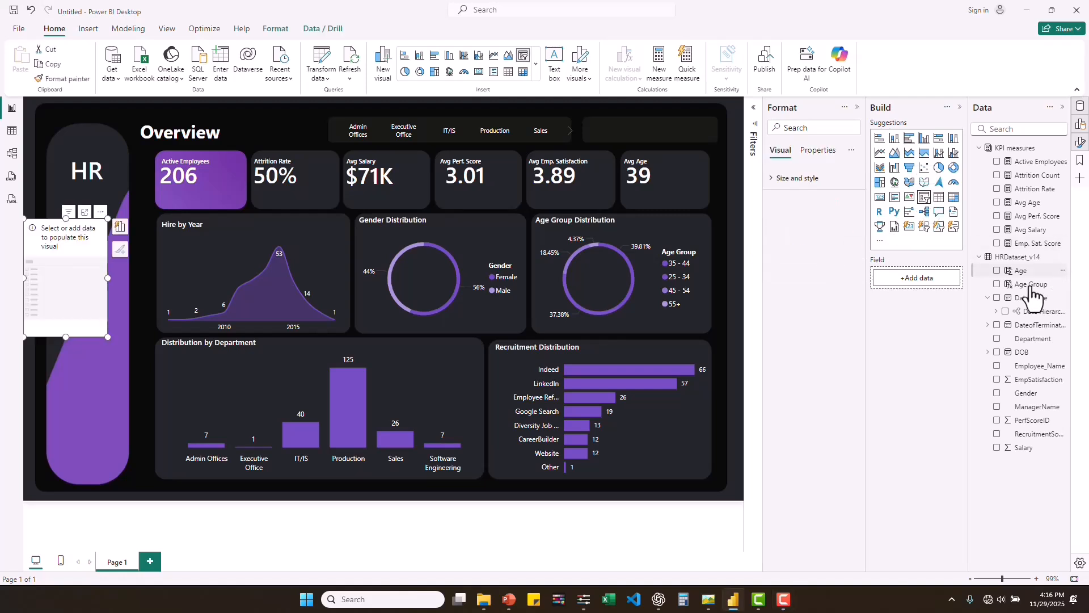
{"action": "left_click_drag", "start_coordinate": [1033, 312], "coordinate": [926, 281]}
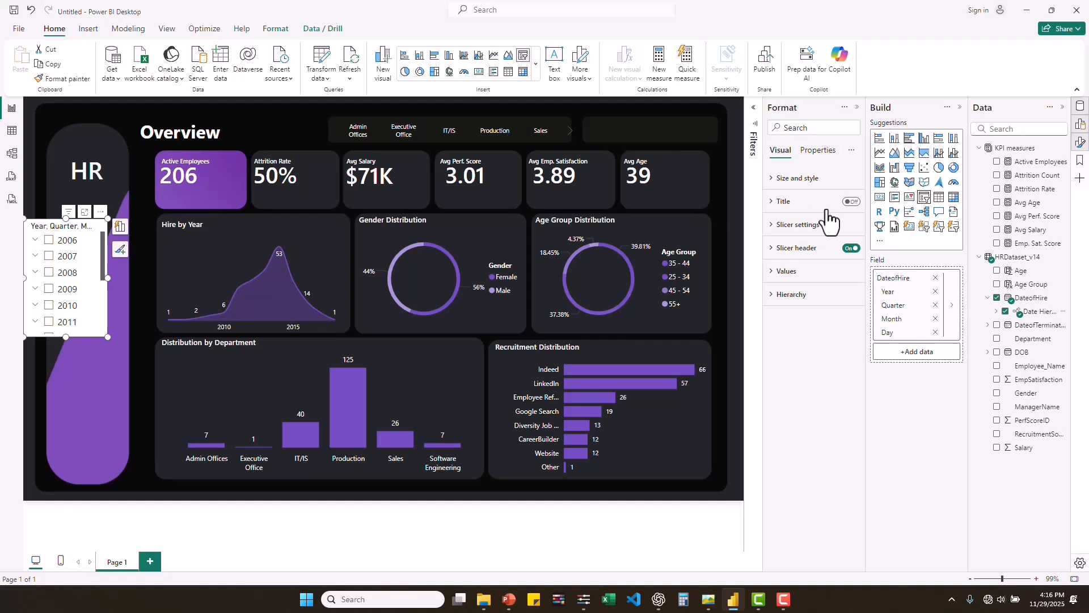
Step: Turn off the hire-date slicer's header and set its style to Dropdown
{"action": "left_click", "coordinate": [852, 250]}
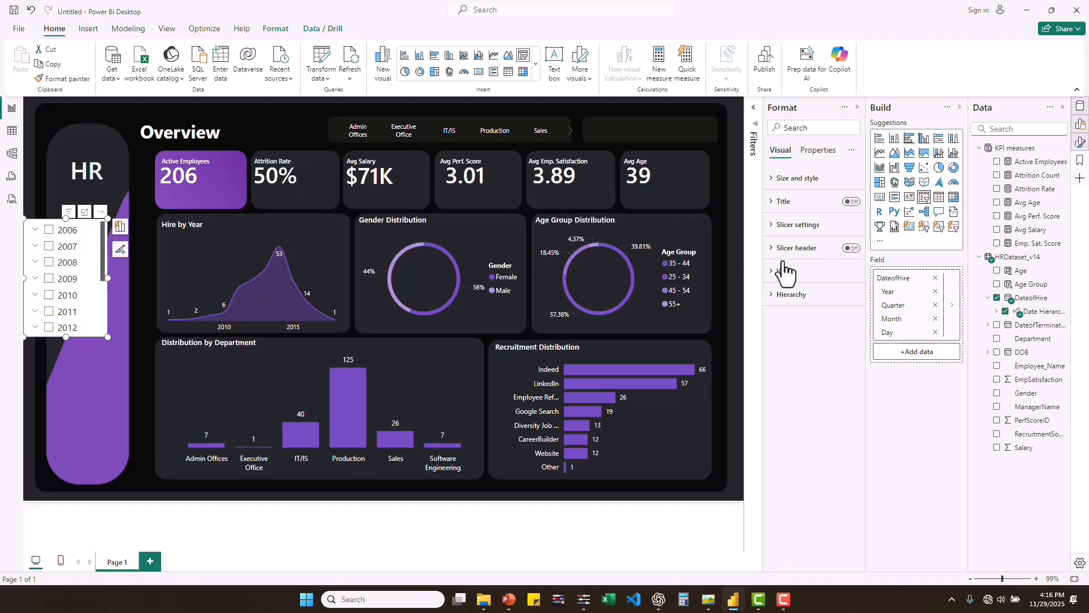
{"action": "left_click", "coordinate": [773, 239]}
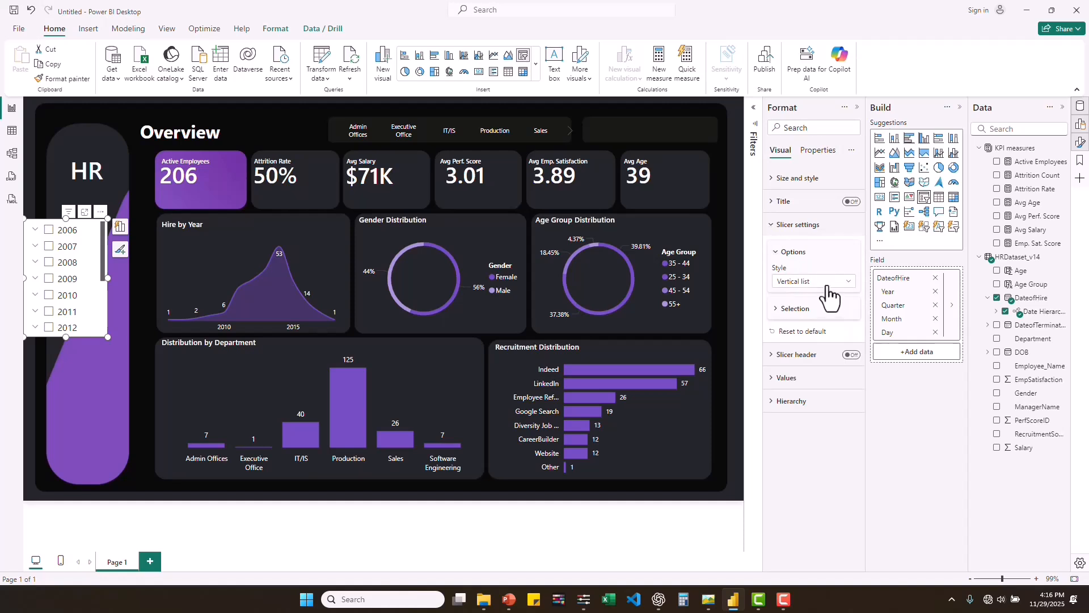
{"action": "left_click", "coordinate": [832, 283]}
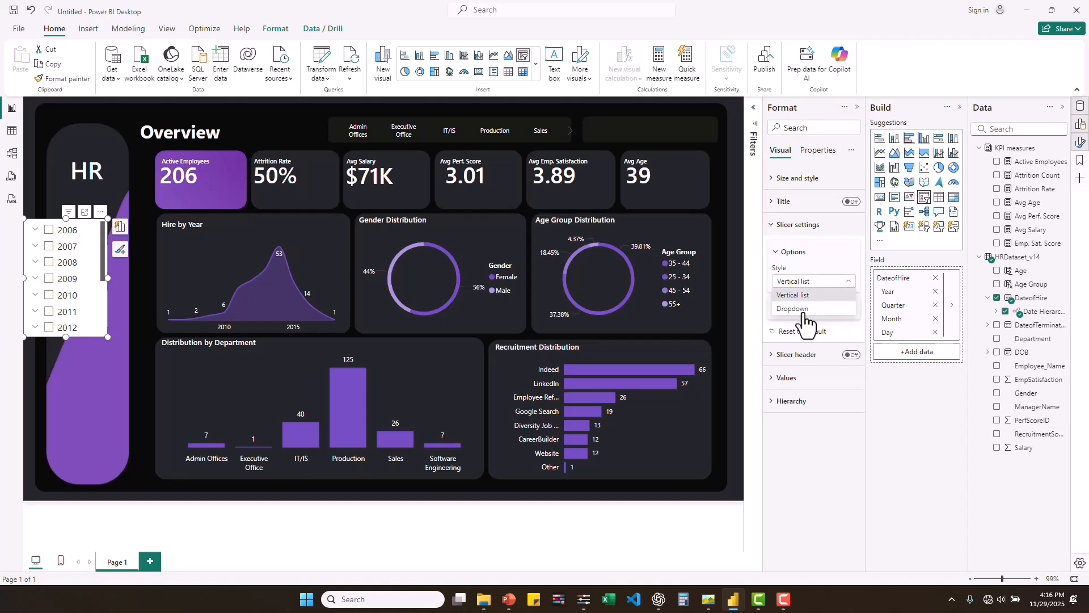
{"action": "left_click", "coordinate": [803, 313]}
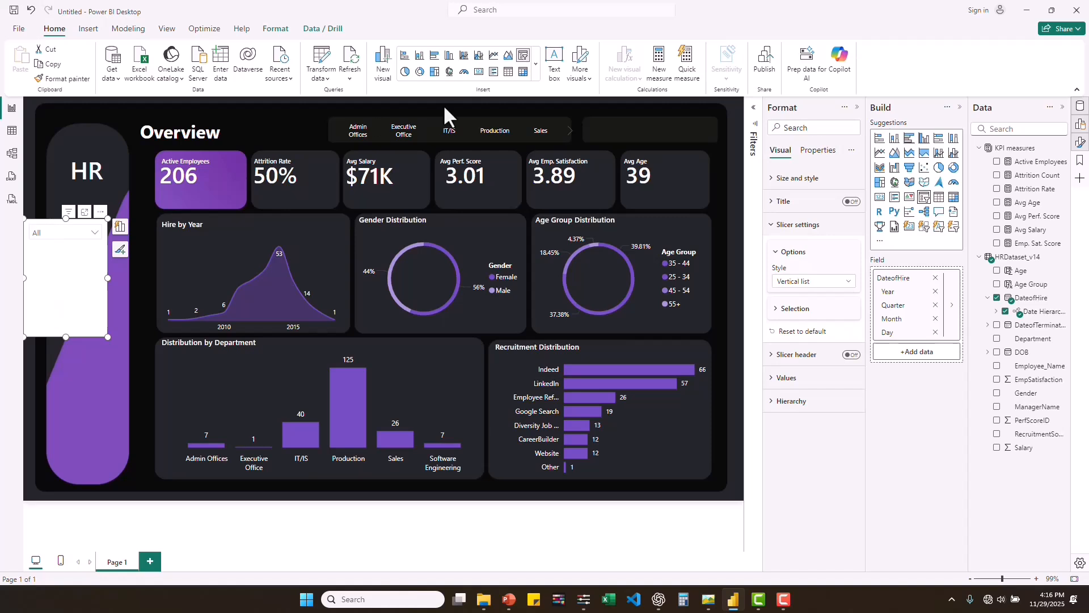
Step: Resize the hire-date slicer to about 217 wide by 54 high and fit it in the header's empty box beside the Department slicer
{"action": "left_click_drag", "start_coordinate": [509, 115], "coordinate": [624, 121]}
{"action": "left_click_drag", "start_coordinate": [639, 233], "coordinate": [709, 132]}
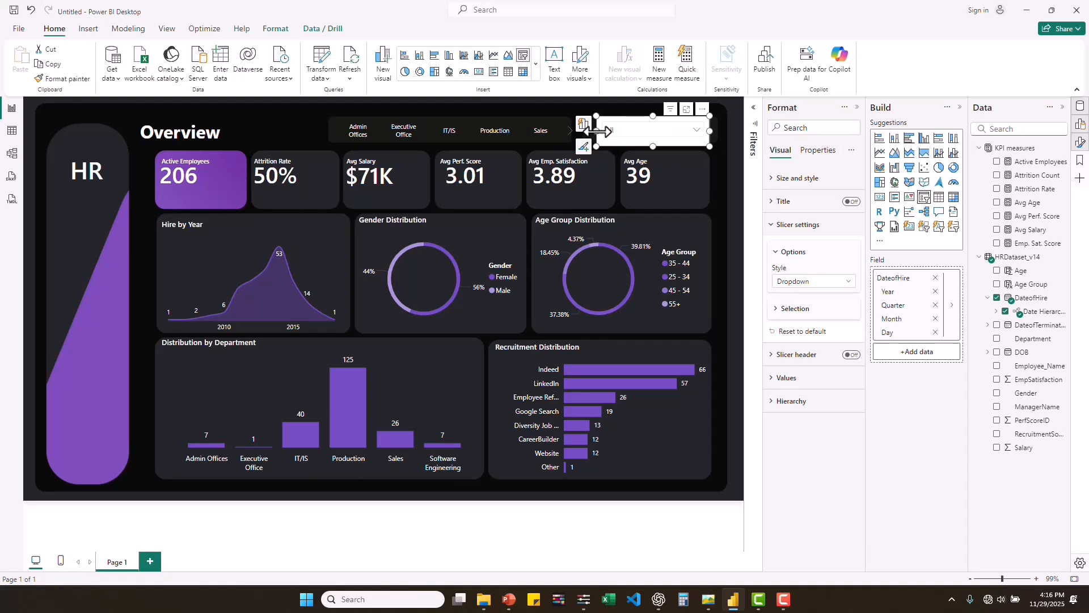
{"action": "left_click_drag", "start_coordinate": [597, 131], "coordinate": [589, 131]}
Step: Set the hire-date slicer's values to a white font color and size 9
{"action": "left_click", "coordinate": [775, 379]}
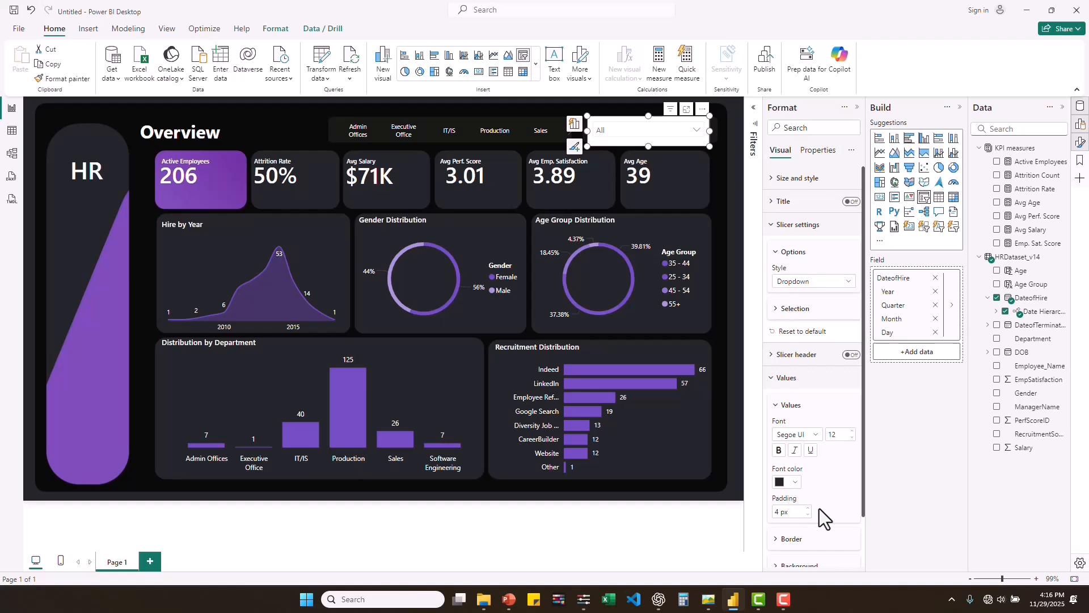
{"action": "left_click", "coordinate": [796, 483]}
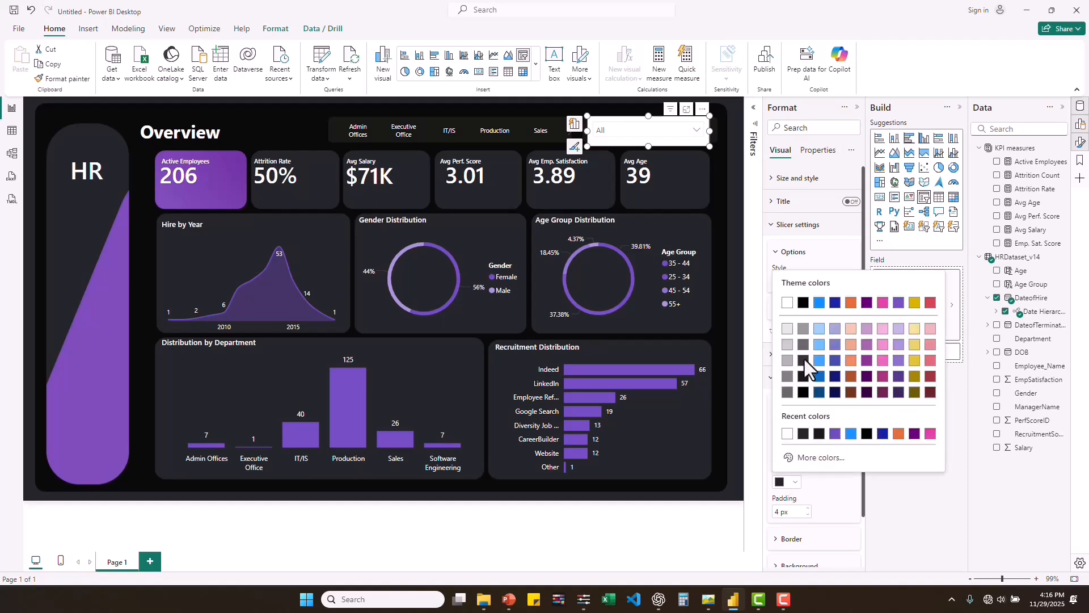
{"action": "left_click", "coordinate": [787, 302]}
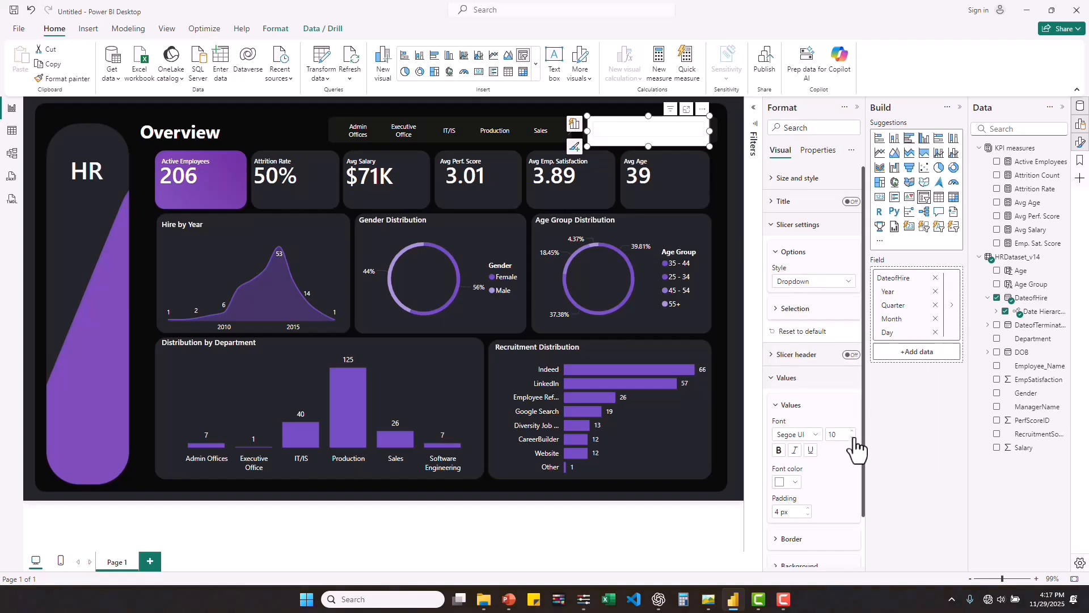
Step: Set the background color of the hire-date slicer's values to the recently used dark gray
{"action": "scroll", "coordinate": [832, 498], "scroll_direction": "down", "scroll_amount": 2}
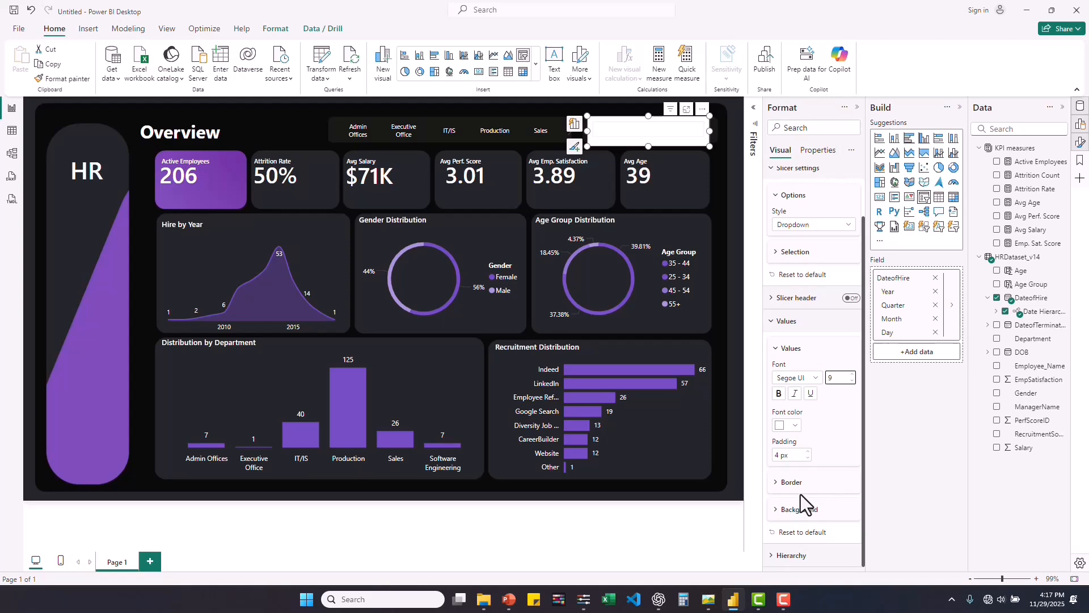
{"action": "left_click", "coordinate": [777, 482]}
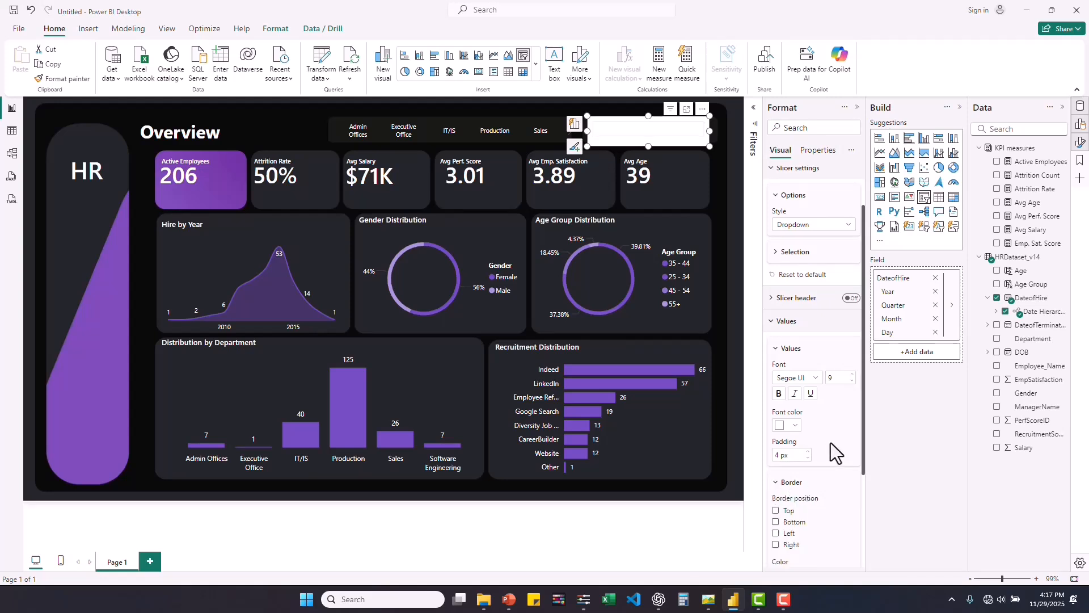
{"action": "scroll", "coordinate": [830, 443], "scroll_direction": "down", "scroll_amount": 4}
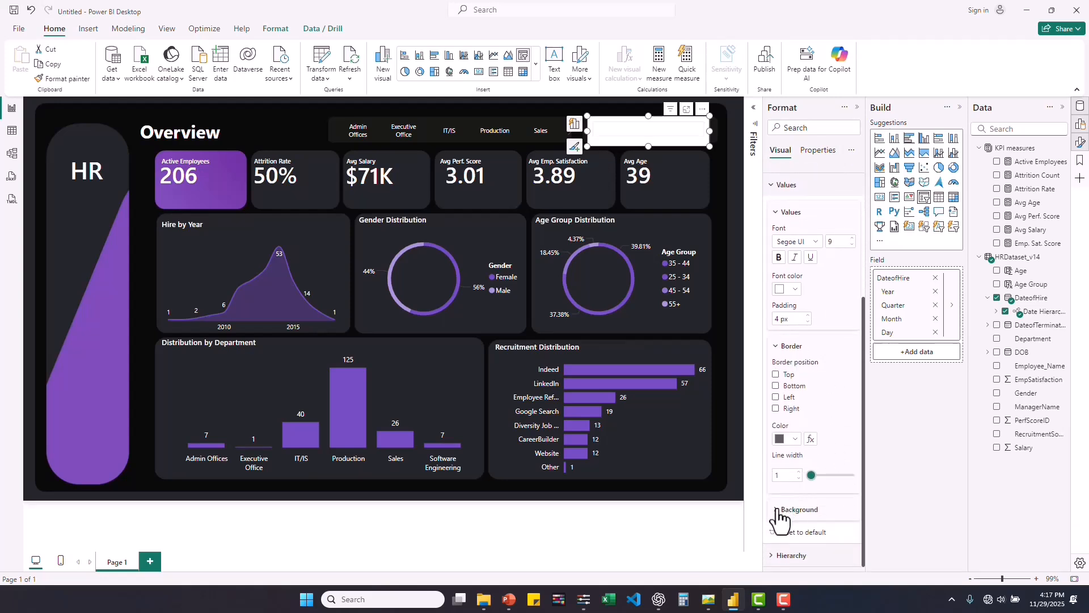
{"action": "left_click", "coordinate": [778, 510]}
{"action": "scroll", "coordinate": [828, 516], "scroll_direction": "down", "scroll_amount": 1}
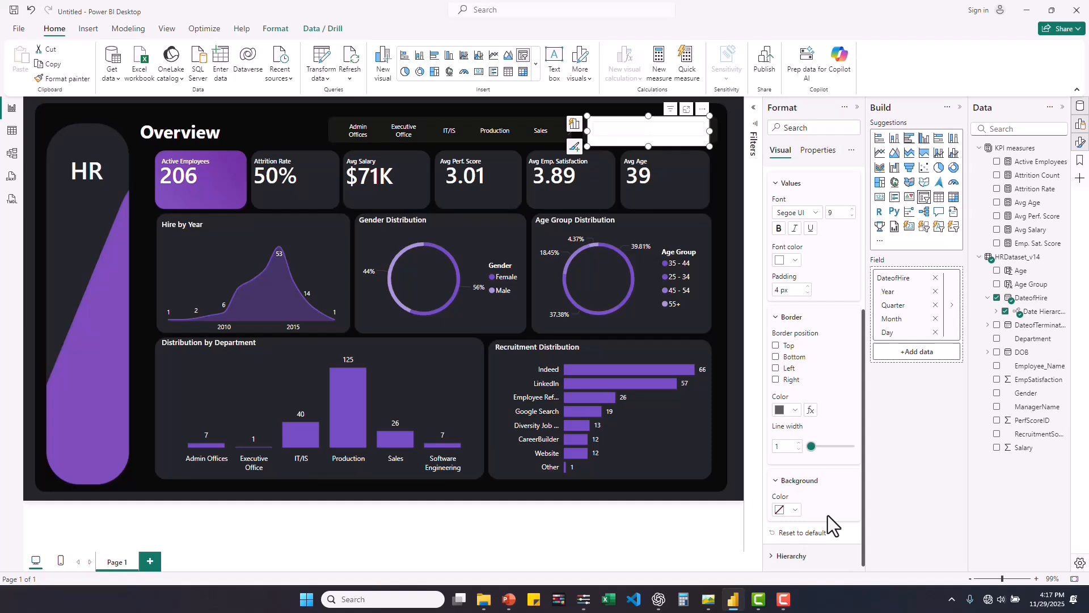
{"action": "left_click", "coordinate": [794, 511]}
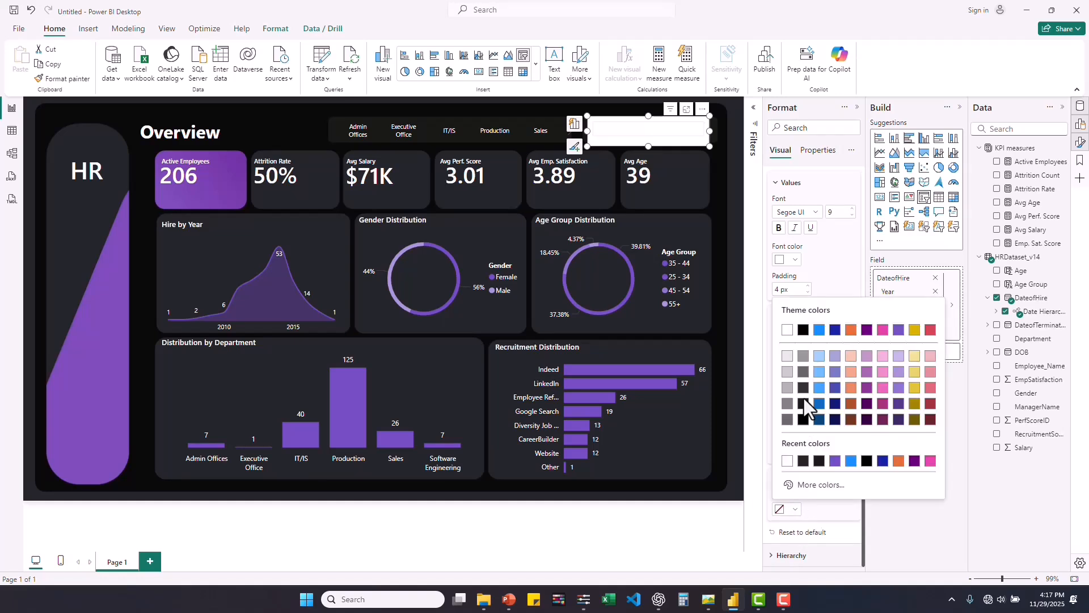
{"action": "left_click", "coordinate": [804, 461]}
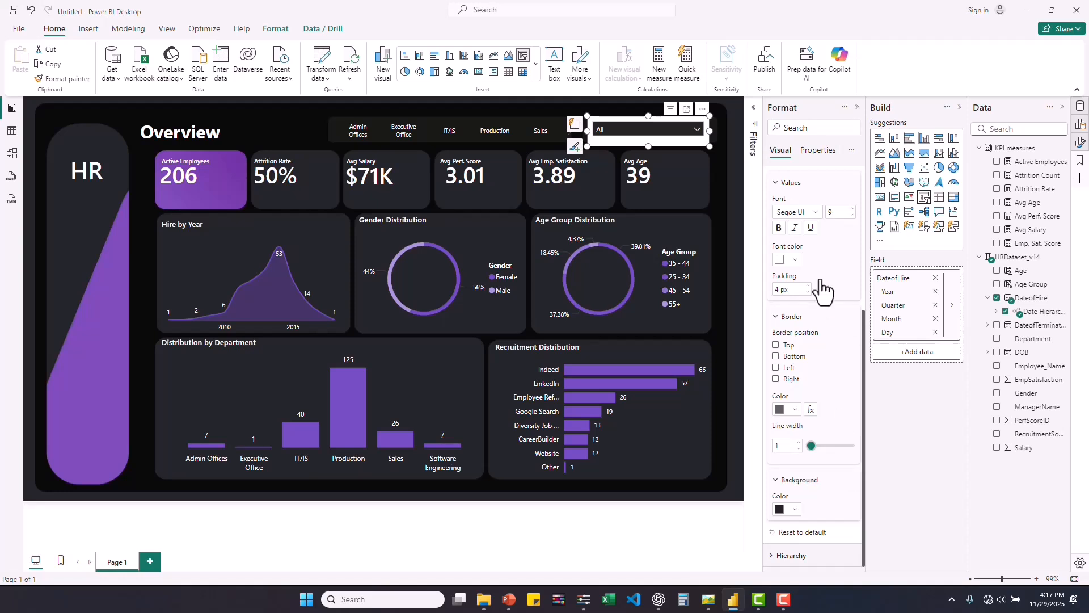
Step: Expand the hire-date slicer and look through its list of years
{"action": "scroll", "coordinate": [823, 290], "scroll_direction": "up", "scroll_amount": 4}
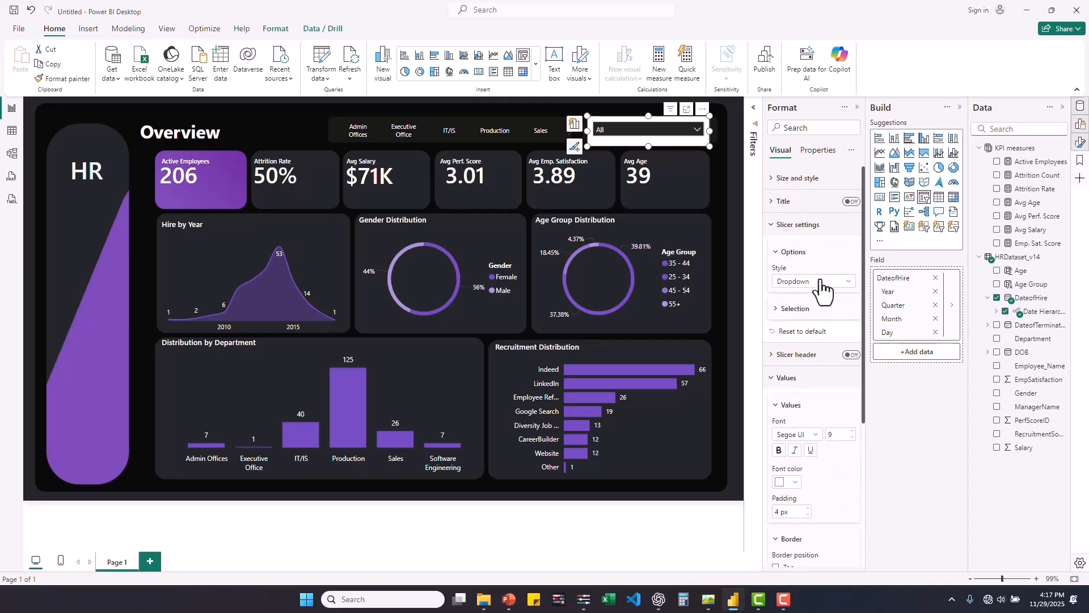
{"action": "left_click", "coordinate": [697, 128]}
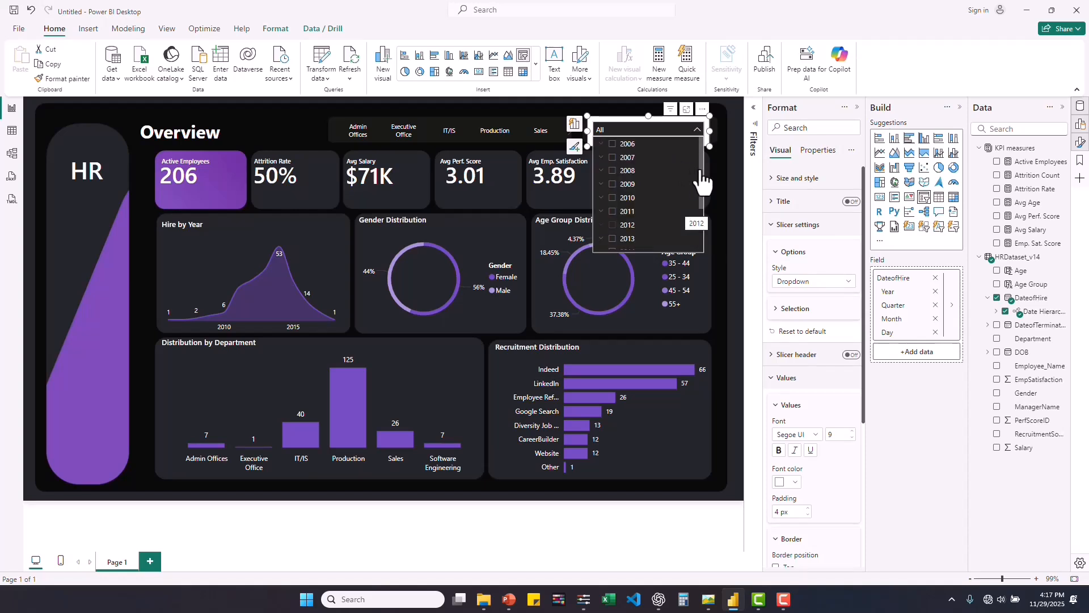
{"action": "left_click_drag", "start_coordinate": [701, 186], "coordinate": [705, 222]}
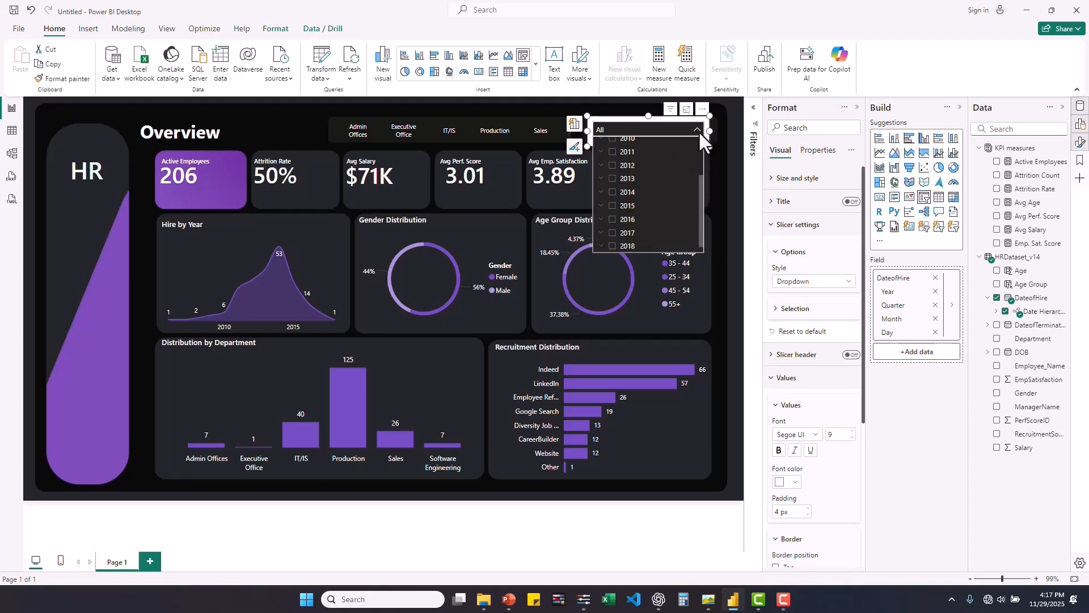
Step: Turn off the hire-date slicer's overall visual background
{"action": "left_click", "coordinate": [771, 177]}
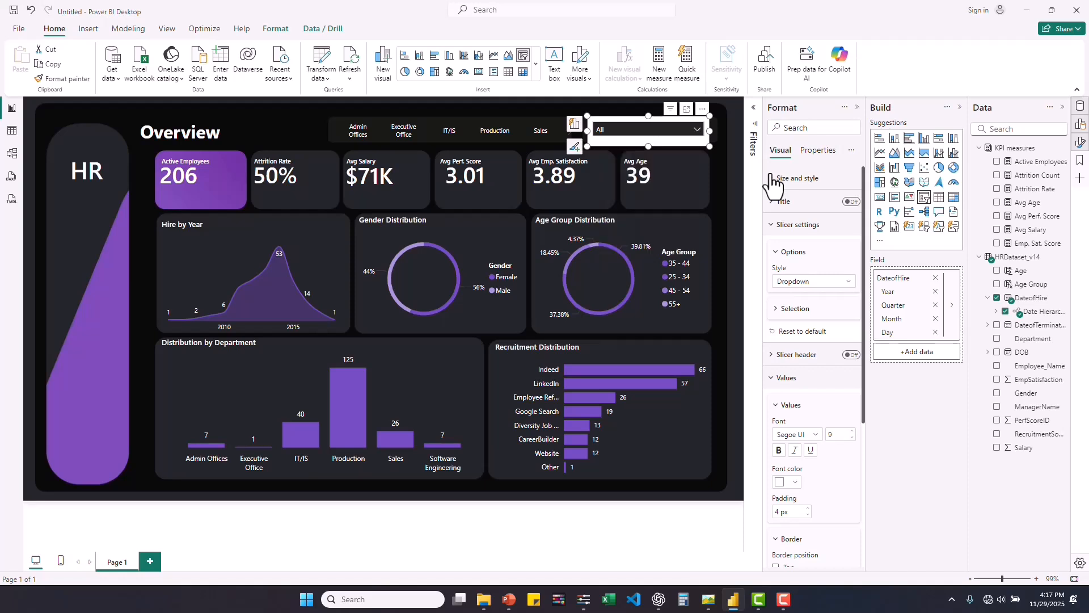
{"action": "left_click", "coordinate": [775, 179]}
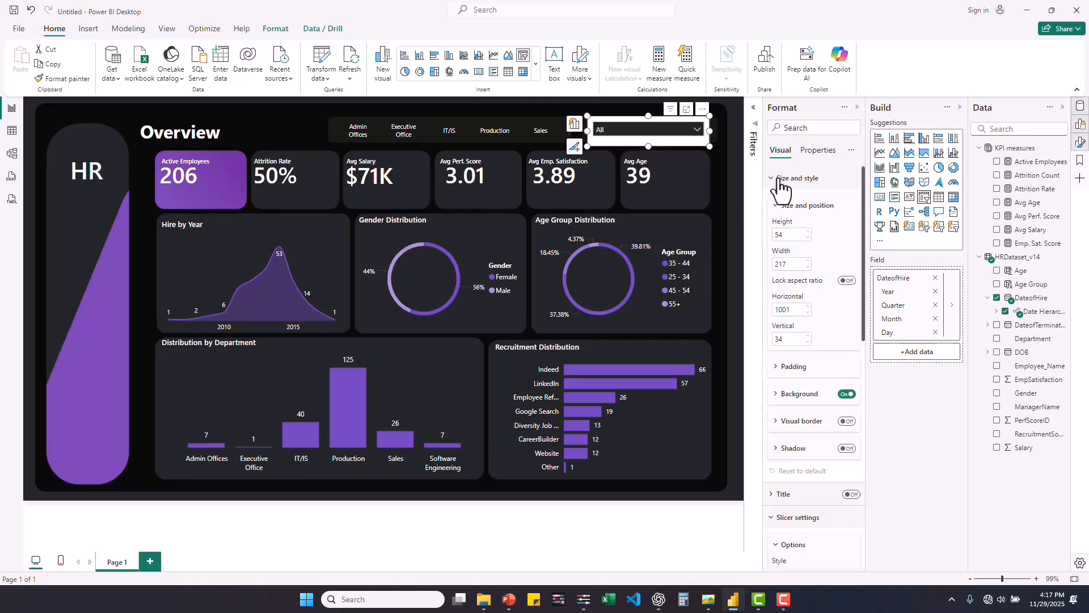
{"action": "left_click", "coordinate": [848, 395]}
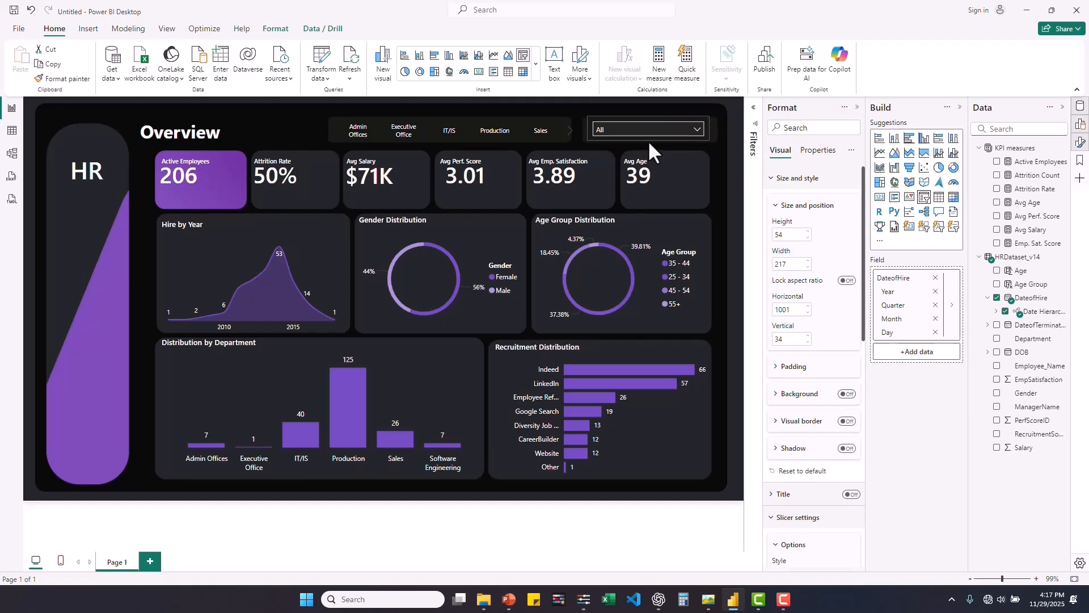
Step: Filter the dashboard to hire year 2010 and examine the tooltips of the Distribution by Department bars
{"action": "left_click", "coordinate": [696, 128]}
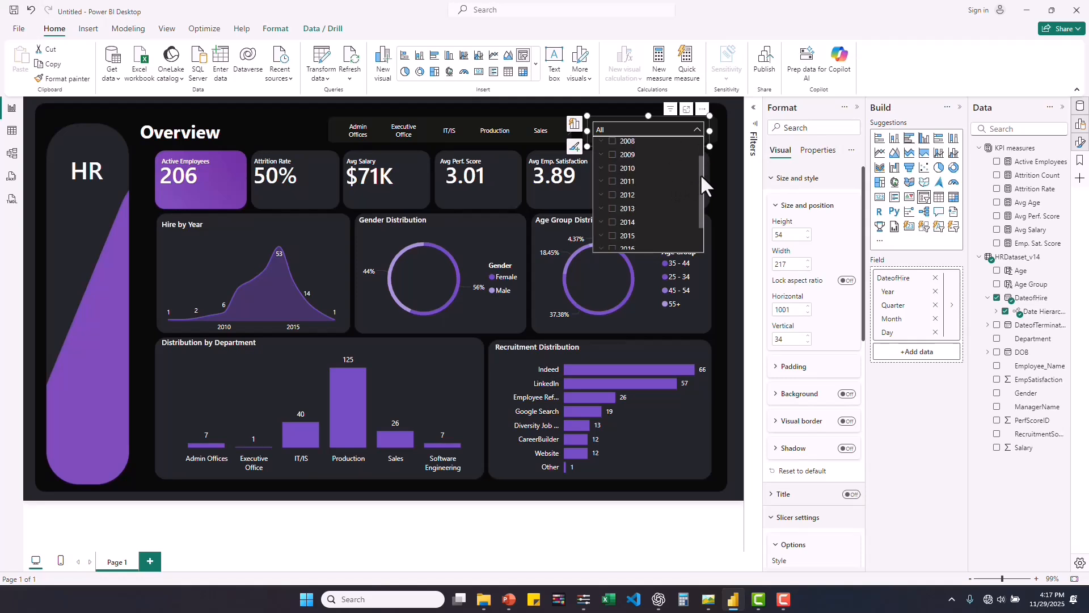
{"action": "scroll", "coordinate": [698, 153], "scroll_direction": "down", "scroll_amount": 1}
{"action": "scroll", "coordinate": [699, 152], "scroll_direction": "up", "scroll_amount": 1}
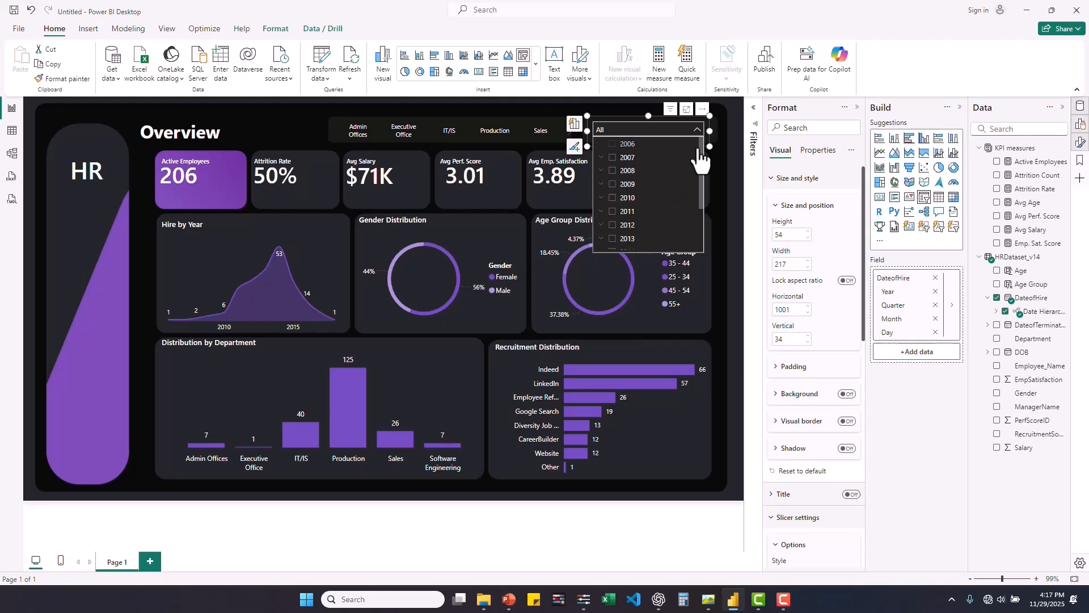
{"action": "left_click", "coordinate": [614, 199]}
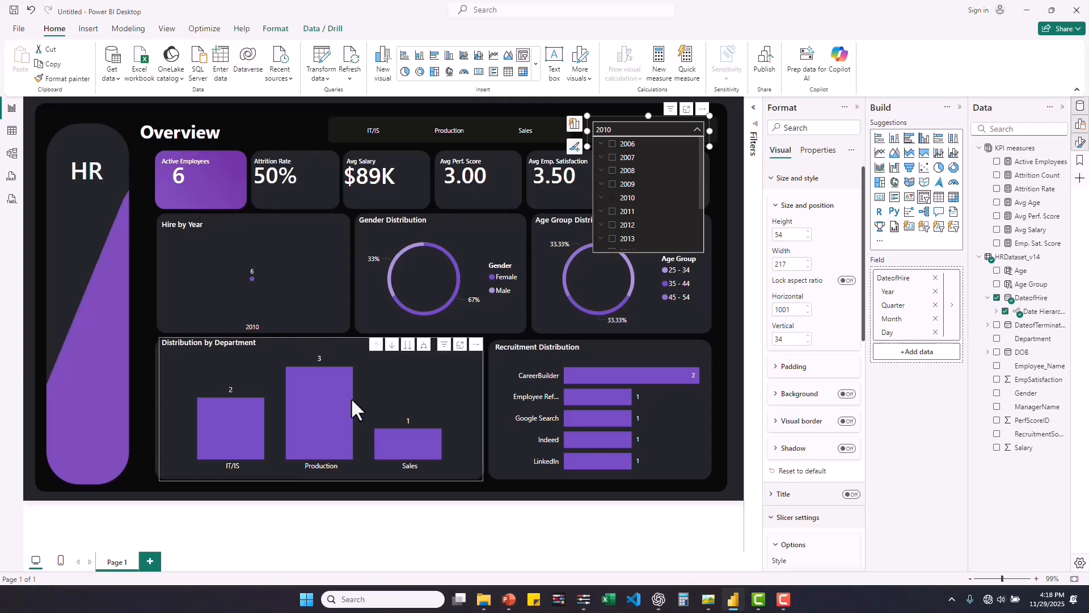
{"action": "mouse_move", "coordinate": [209, 414]}
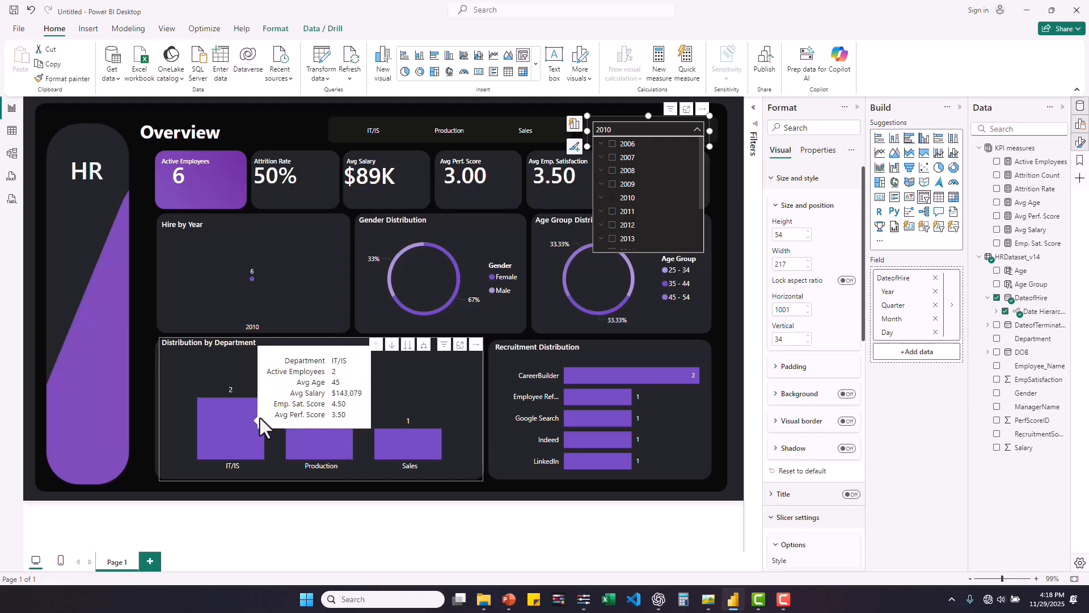
{"action": "mouse_move", "coordinate": [347, 398]}
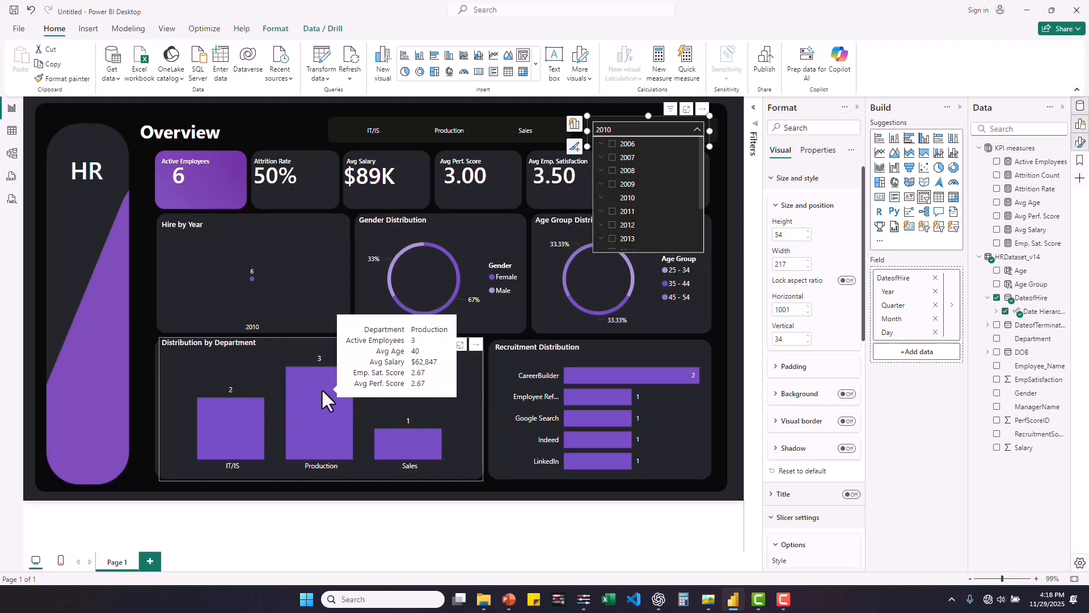
{"action": "mouse_move", "coordinate": [412, 432]}
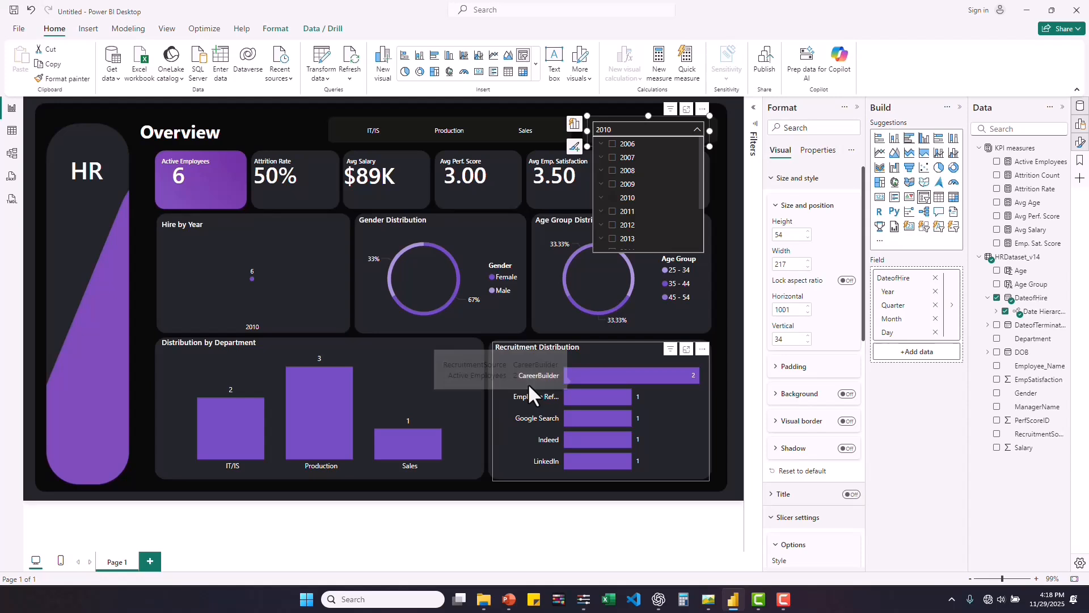
Step: Clear the 2010 selection, collapse the hire-date slicer and deselect all visuals
{"action": "left_click", "coordinate": [613, 199]}
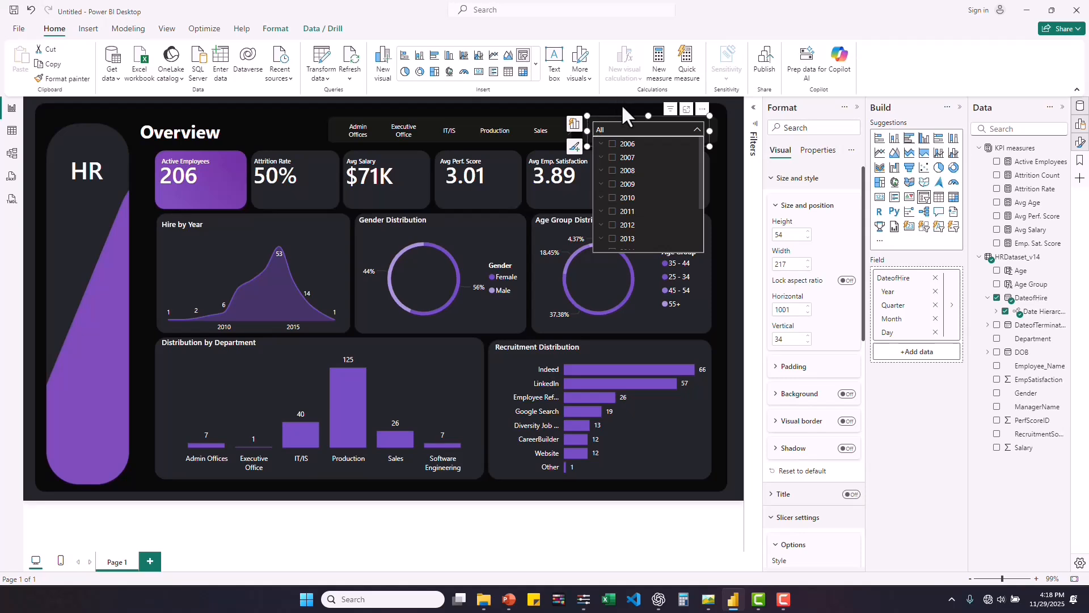
{"action": "left_click", "coordinate": [696, 132]}
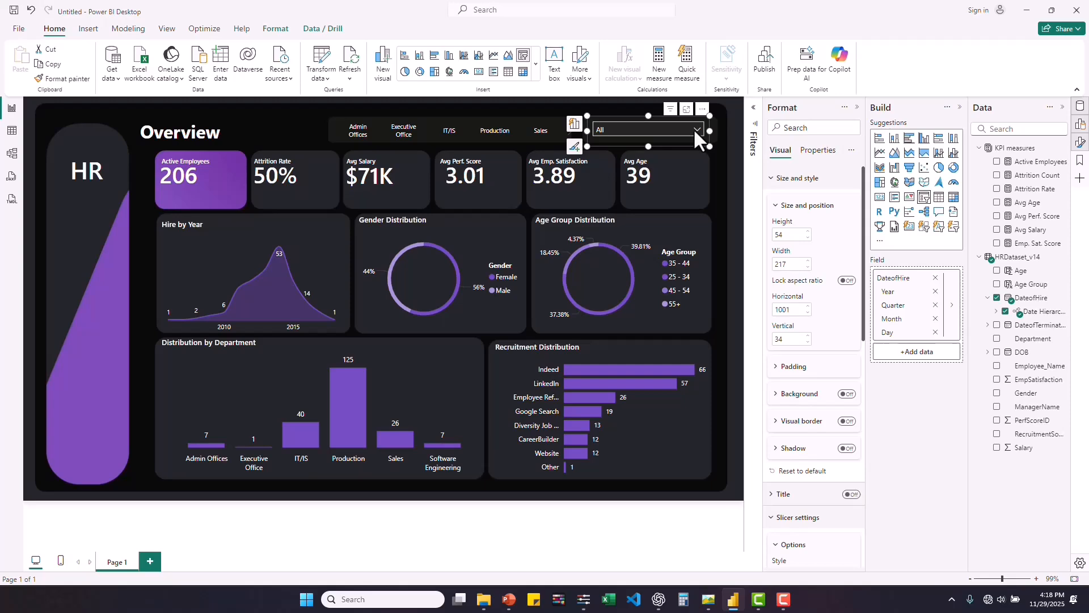
{"action": "left_click", "coordinate": [644, 400]}
{"action": "left_click", "coordinate": [706, 510]}
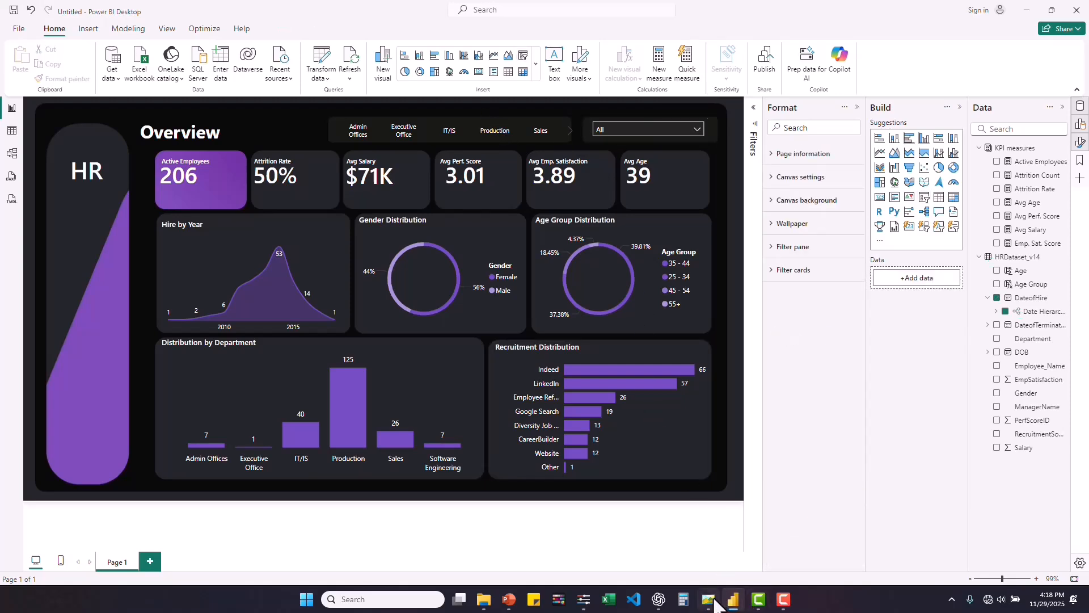
{"action": "mouse_move", "coordinate": [709, 599]}
{"action": "mouse_move", "coordinate": [708, 560]}
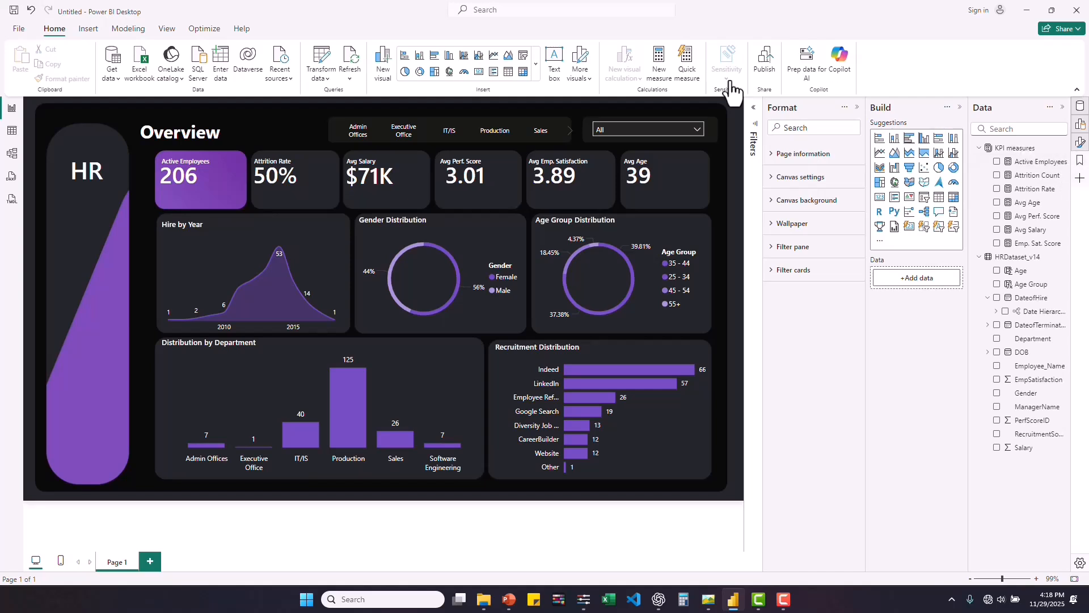
Step: Show the Bookmarks pane and add a bookmark of the unfiltered dashboard
{"action": "left_click", "coordinate": [167, 29]}
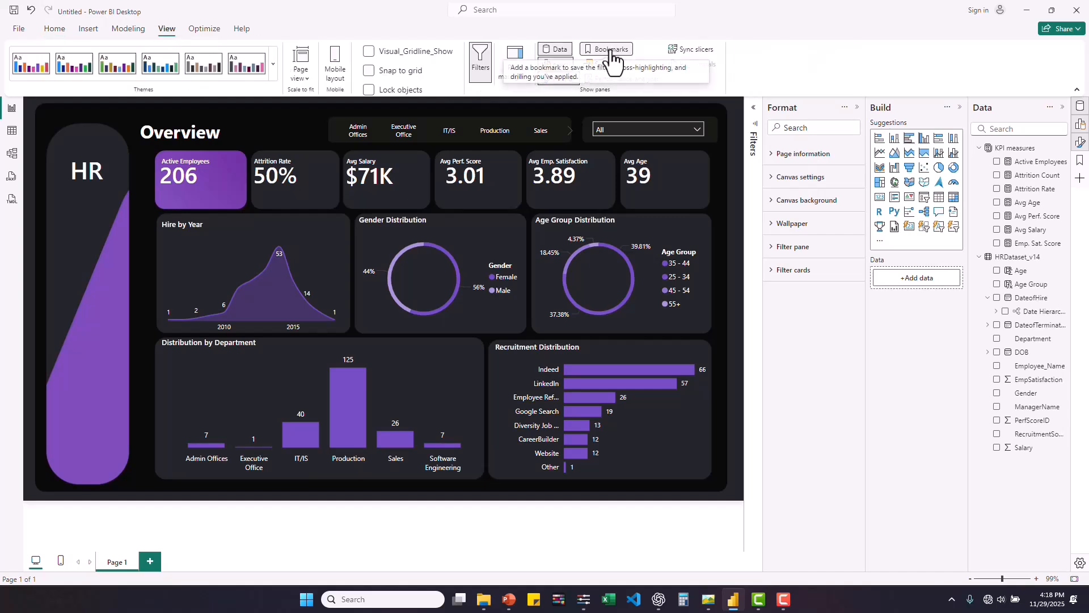
{"action": "left_click", "coordinate": [613, 49]}
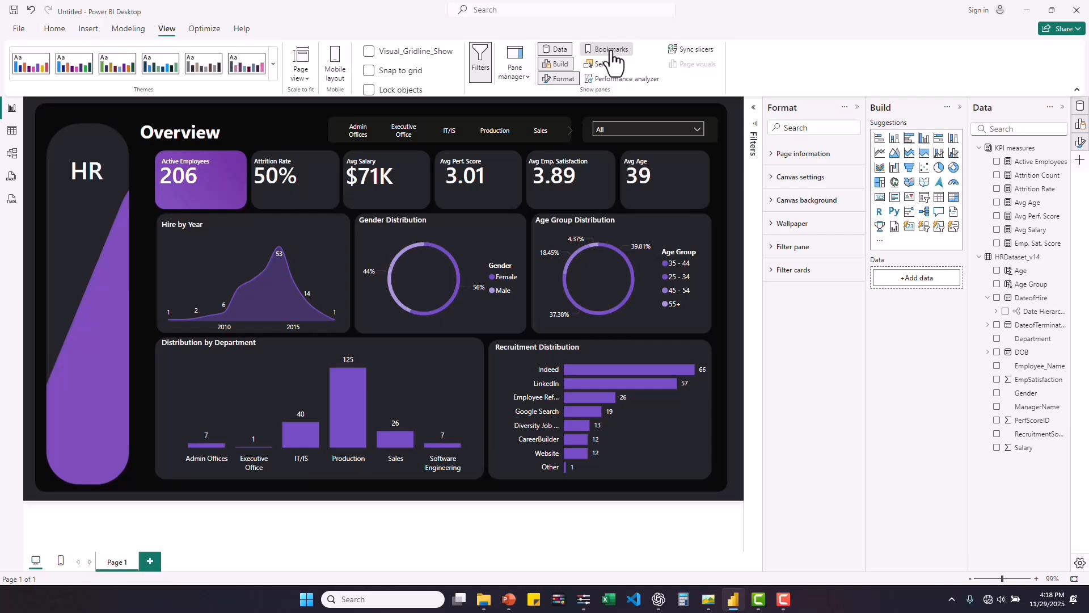
{"action": "left_click", "coordinate": [613, 57]}
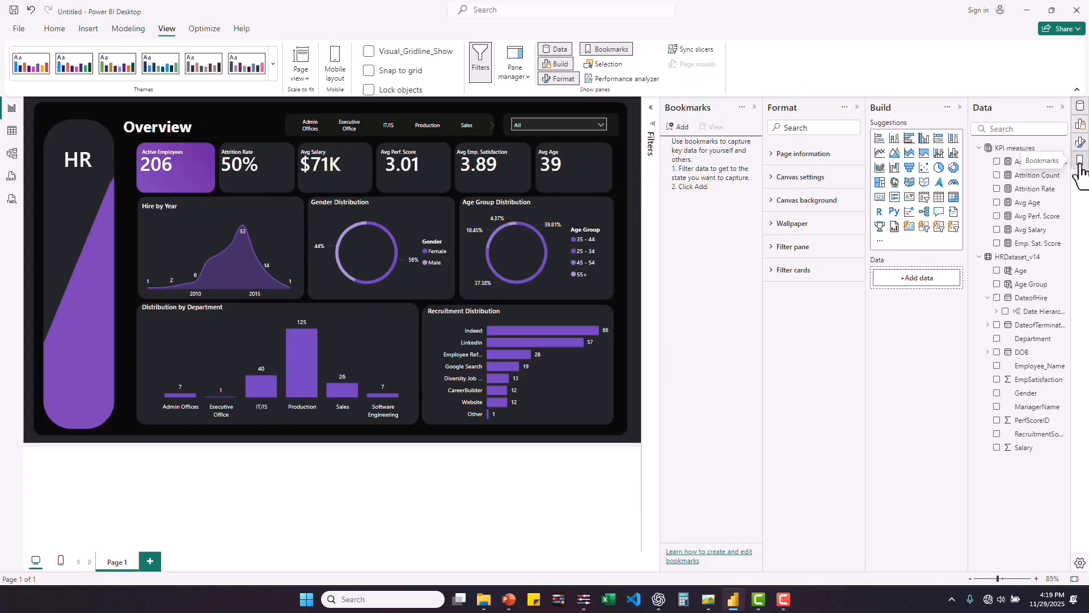
{"action": "left_click", "coordinate": [1080, 166]}
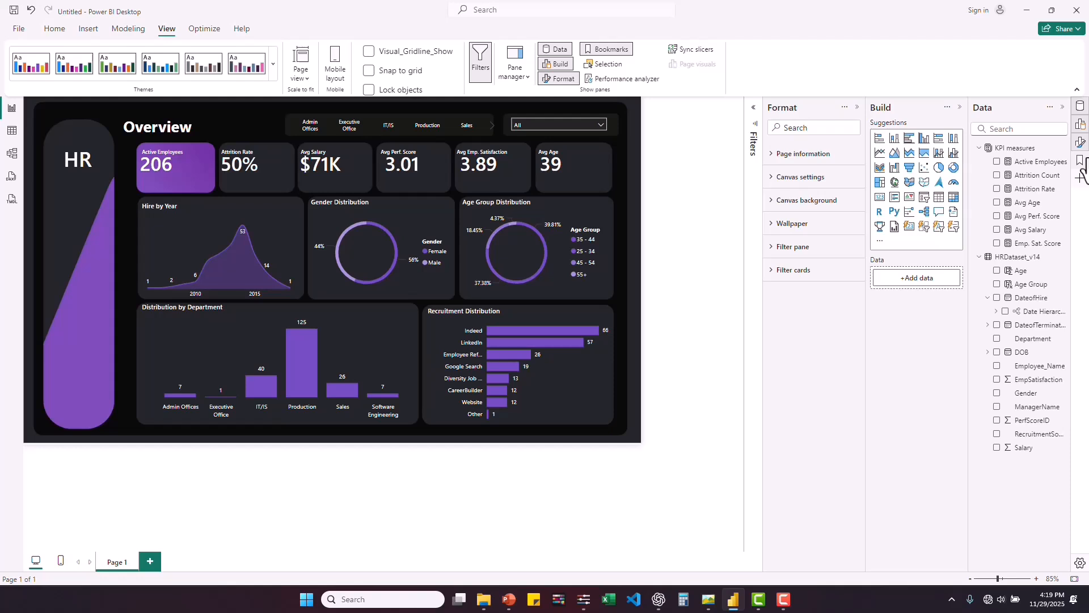
{"action": "left_click", "coordinate": [1080, 162]}
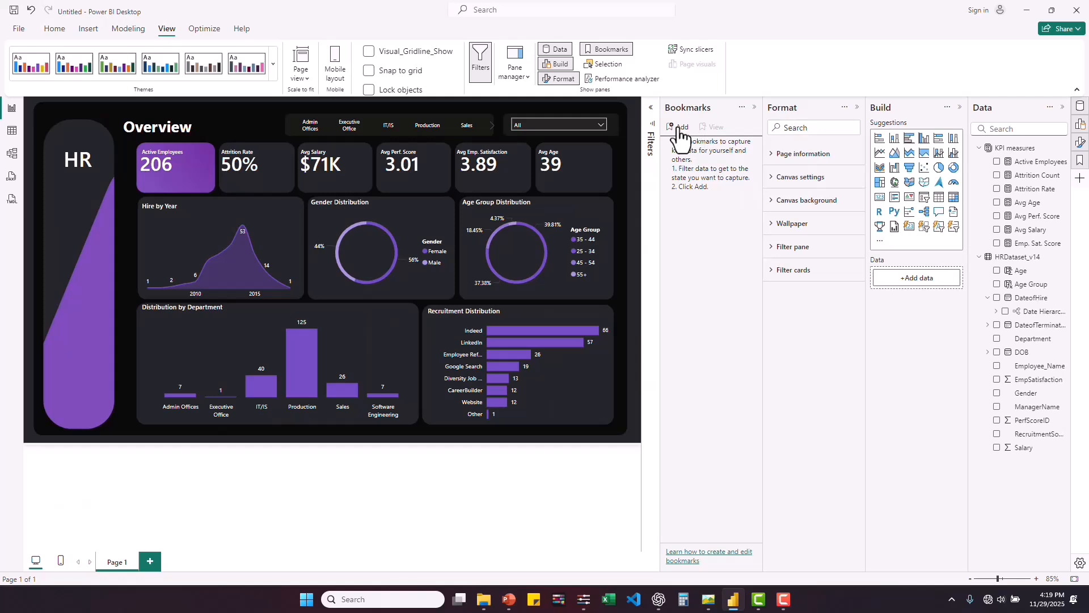
{"action": "left_click", "coordinate": [680, 128]}
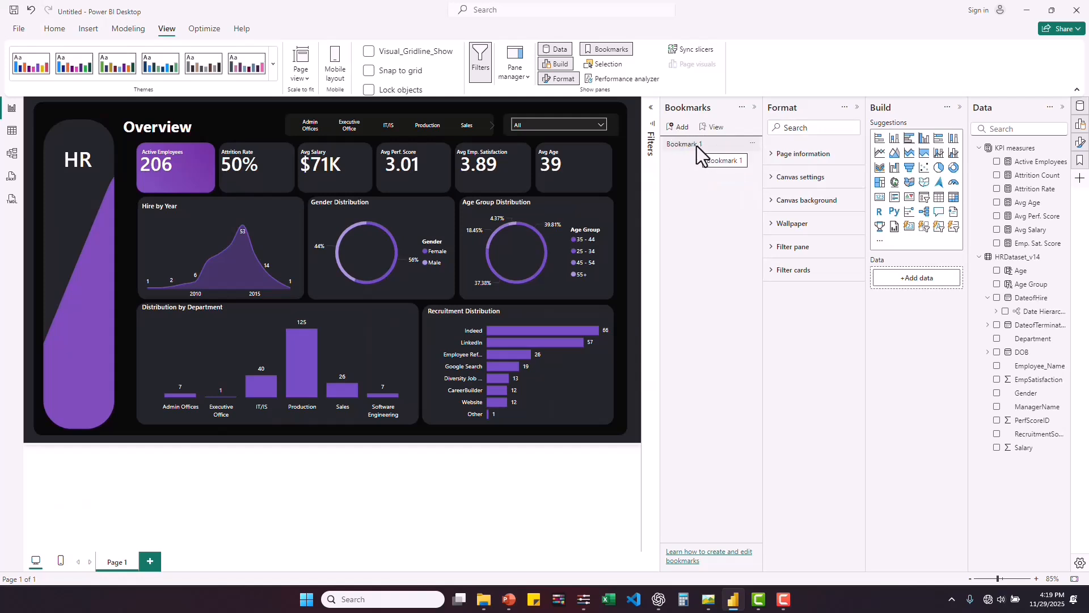
Step: Rename the new bookmark as Clear Filter
{"action": "right_click", "coordinate": [697, 145]}
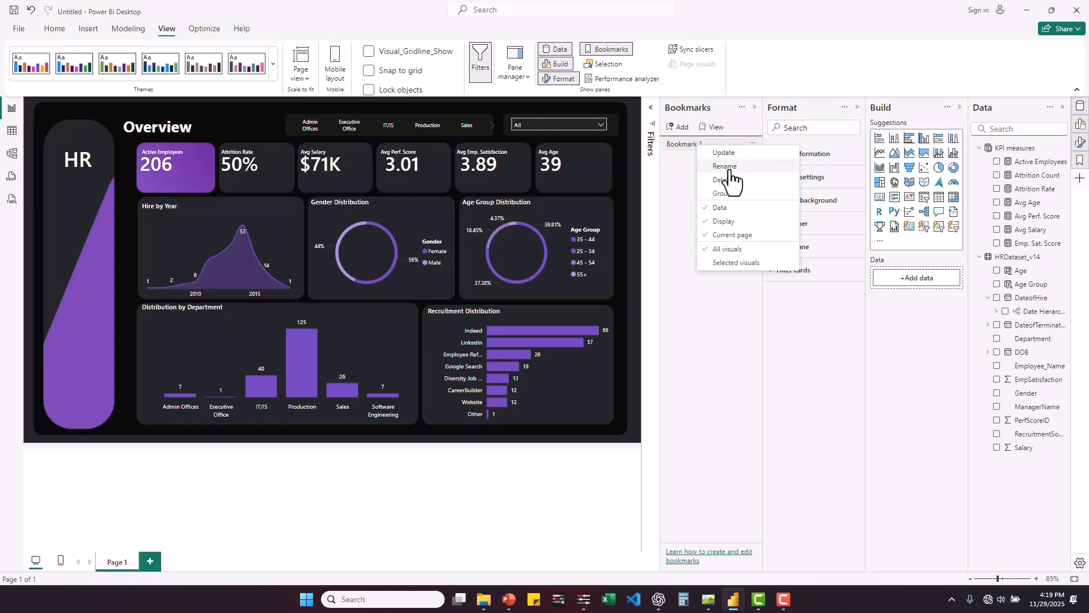
{"action": "left_click", "coordinate": [730, 171]}
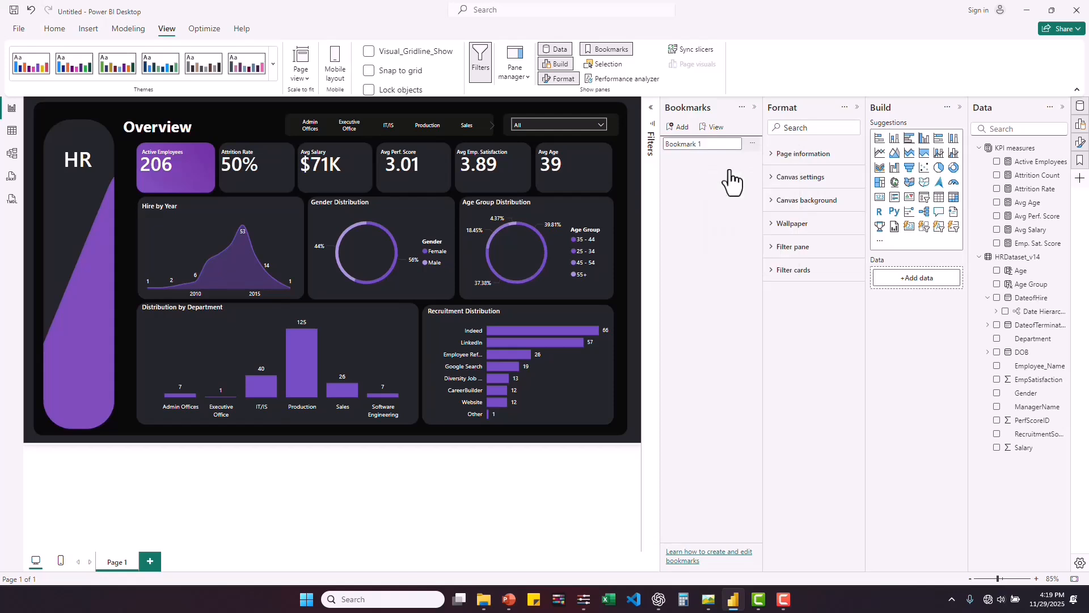
{"action": "left_click_drag", "start_coordinate": [703, 145], "coordinate": [693, 145]}
{"action": "triple_click", "coordinate": [701, 146]}
{"action": "type", "text": "Clear Filter"}
{"action": "key", "text": "Return"}
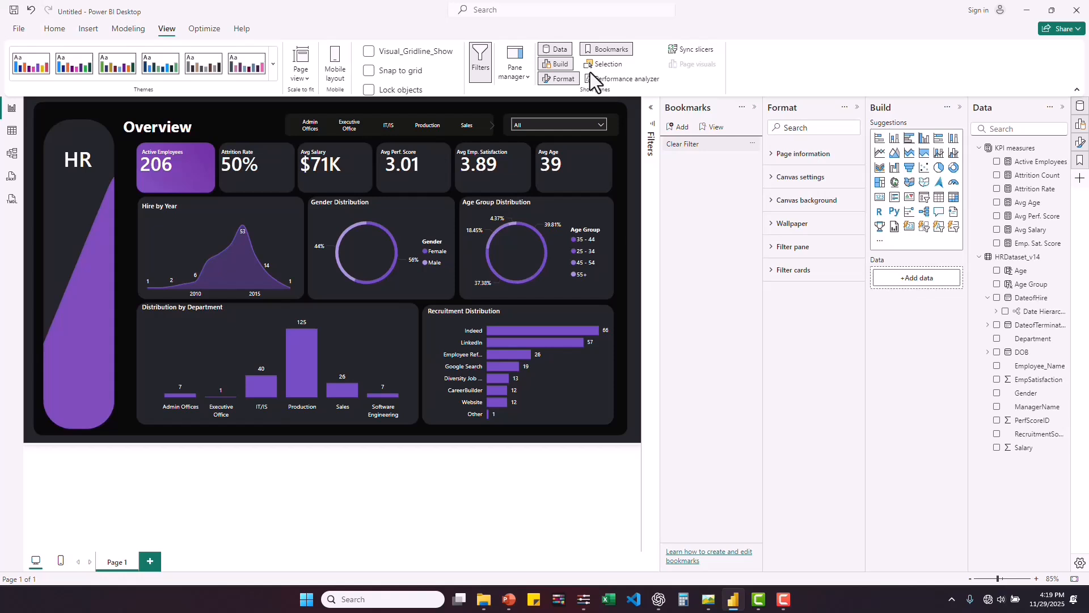
Step: Insert a blank button and place it on the lower purple part of the HR sidebar
{"action": "left_click", "coordinate": [85, 33]}
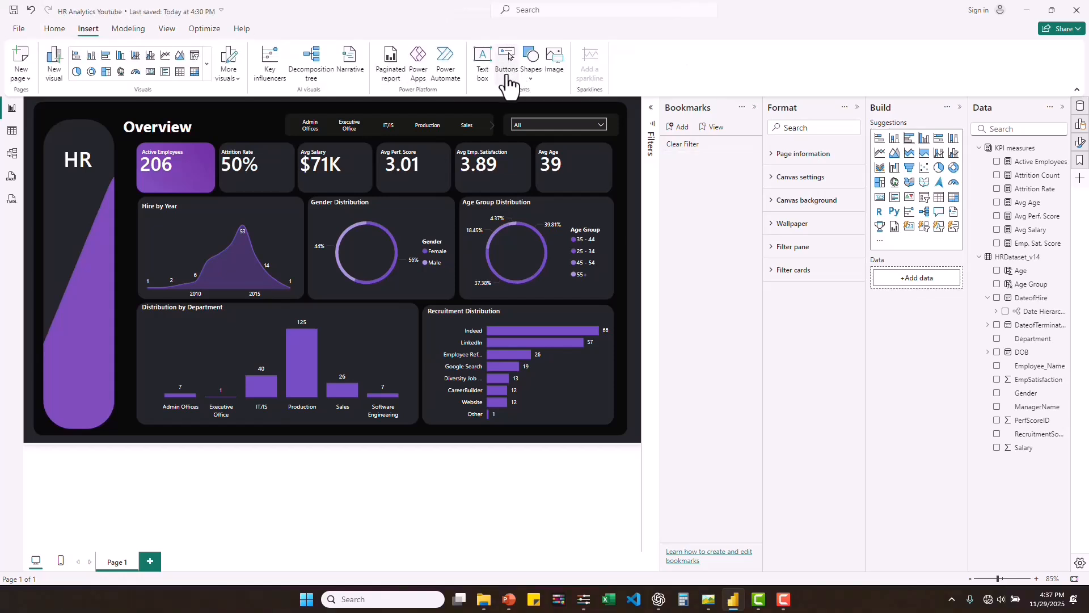
{"action": "left_click", "coordinate": [505, 77]}
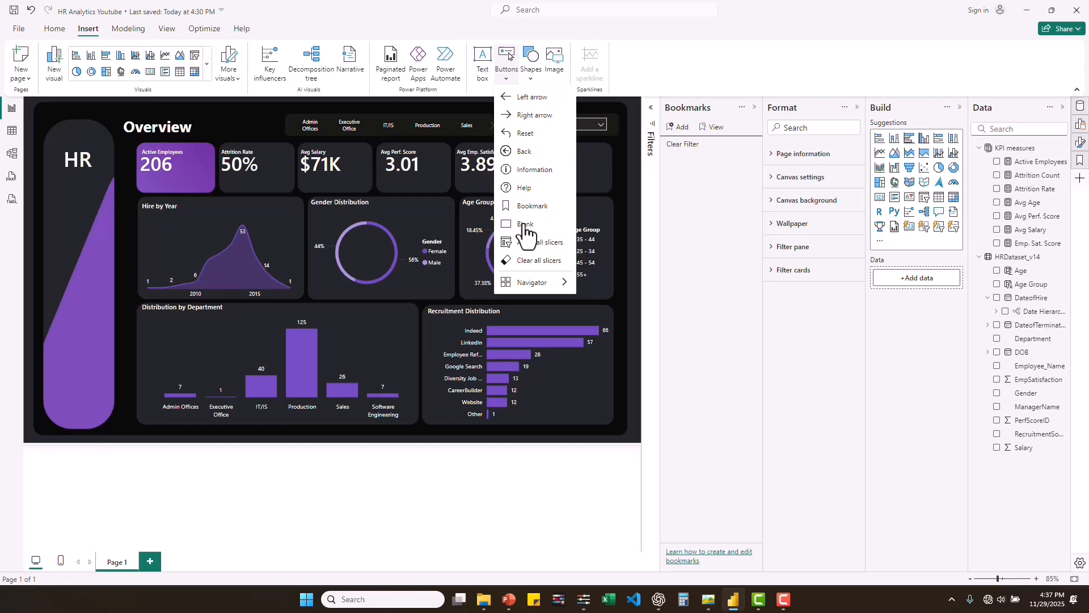
{"action": "left_click", "coordinate": [525, 225]}
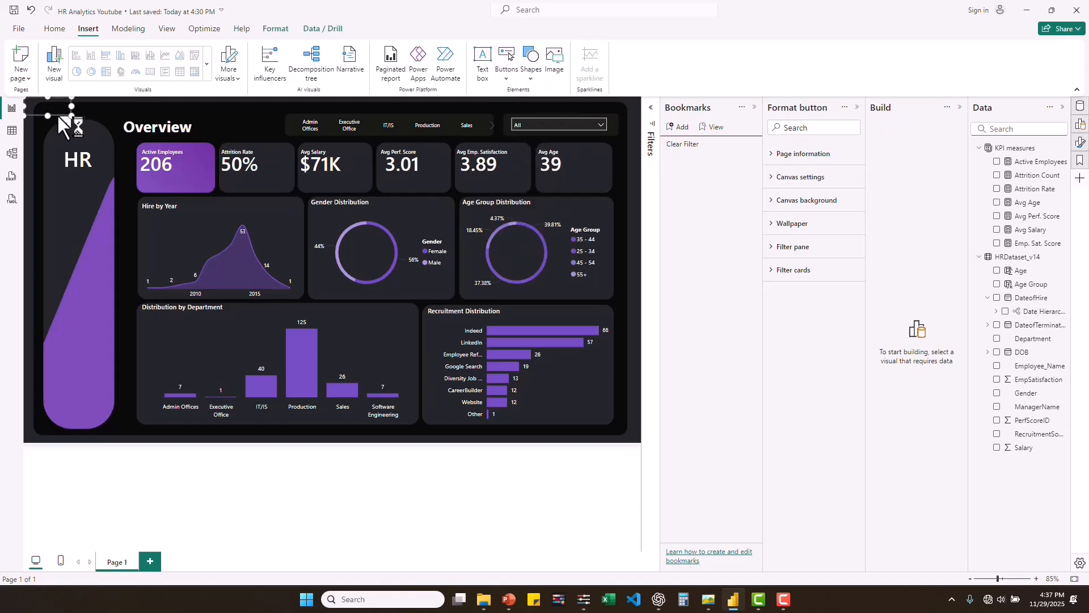
{"action": "key", "text": "Escape"}
{"action": "left_click_drag", "start_coordinate": [53, 114], "coordinate": [87, 363]}
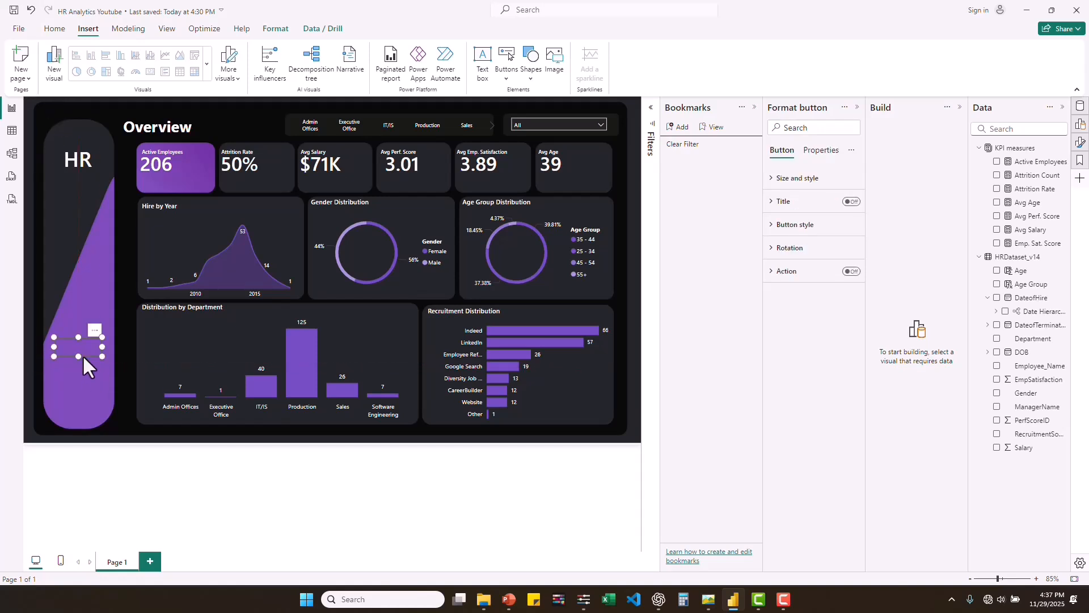
{"action": "key", "text": "Escape"}
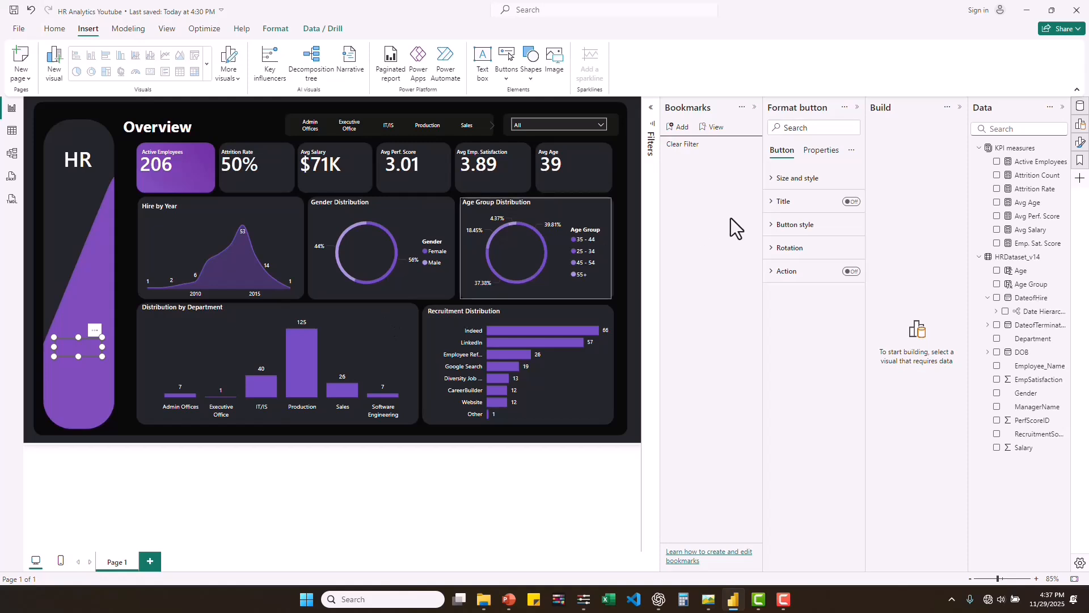
Step: Enable the blank button's action with type Bookmark and assign it the Clear Filter bookmark
{"action": "left_click", "coordinate": [851, 272]}
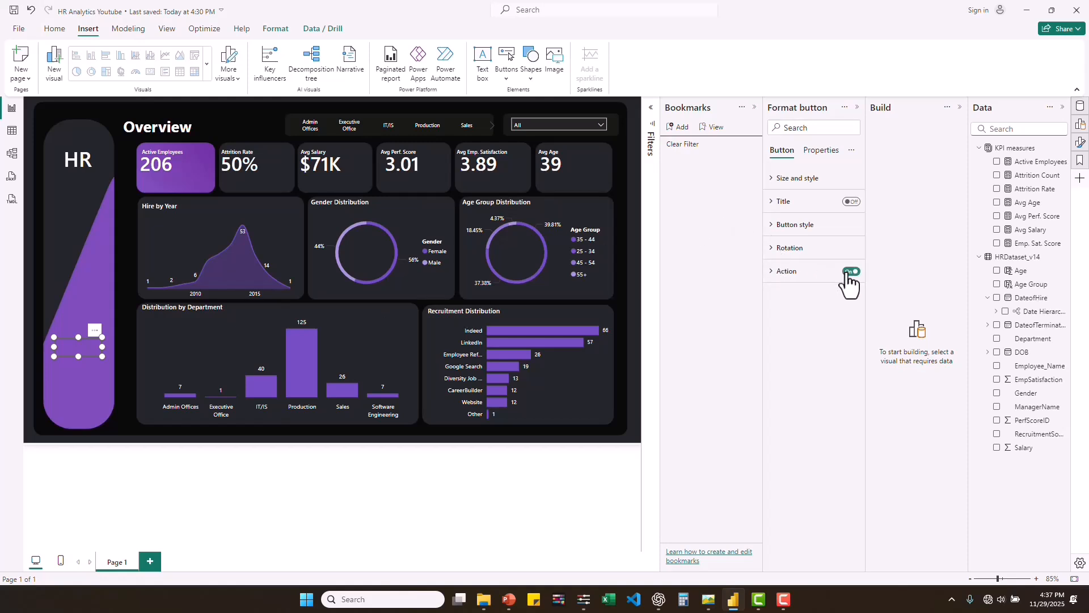
{"action": "left_click", "coordinate": [772, 274]}
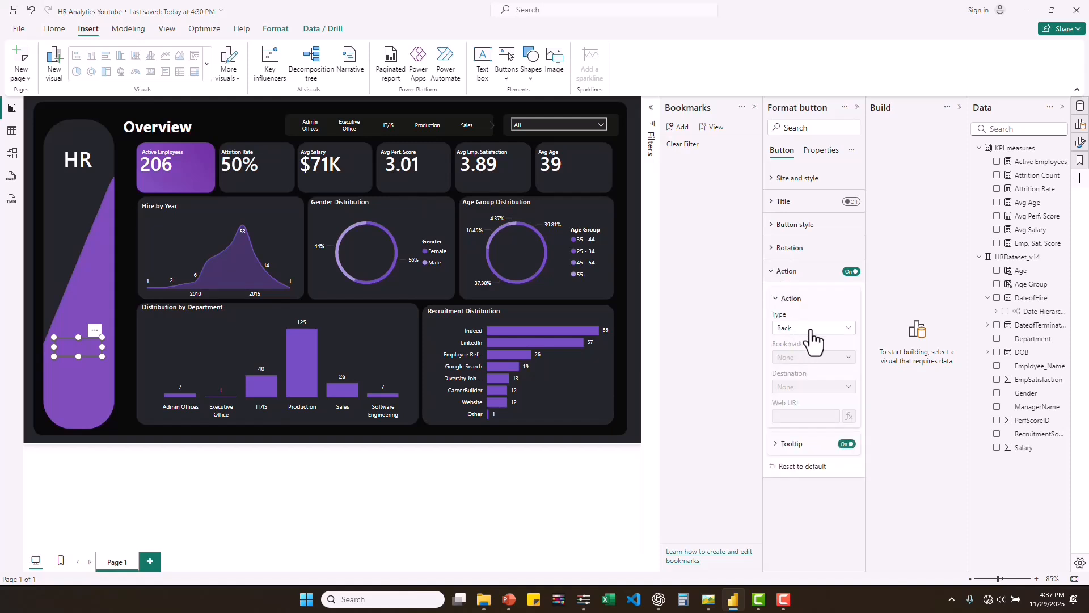
{"action": "left_click", "coordinate": [811, 328]}
{"action": "left_click", "coordinate": [809, 356]}
{"action": "key", "text": "Escape"}
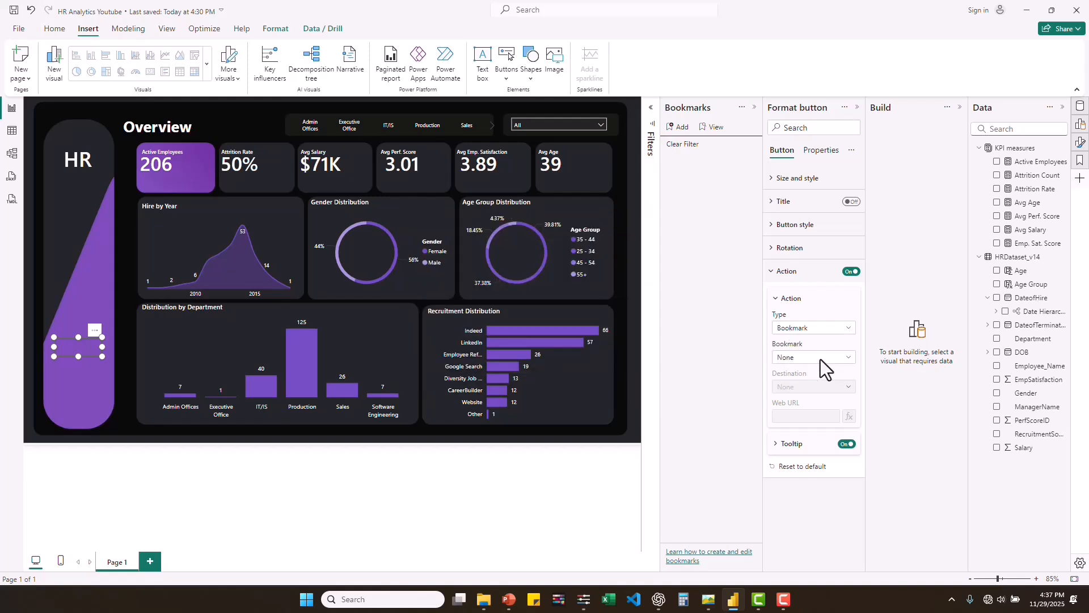
{"action": "left_click", "coordinate": [834, 358]}
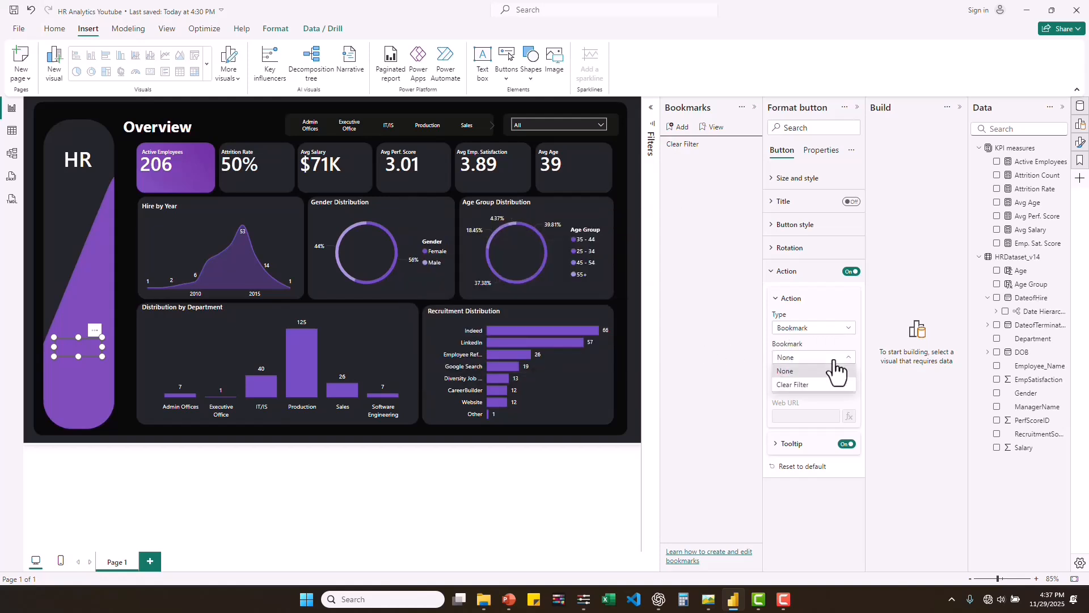
{"action": "left_click", "coordinate": [798, 389]}
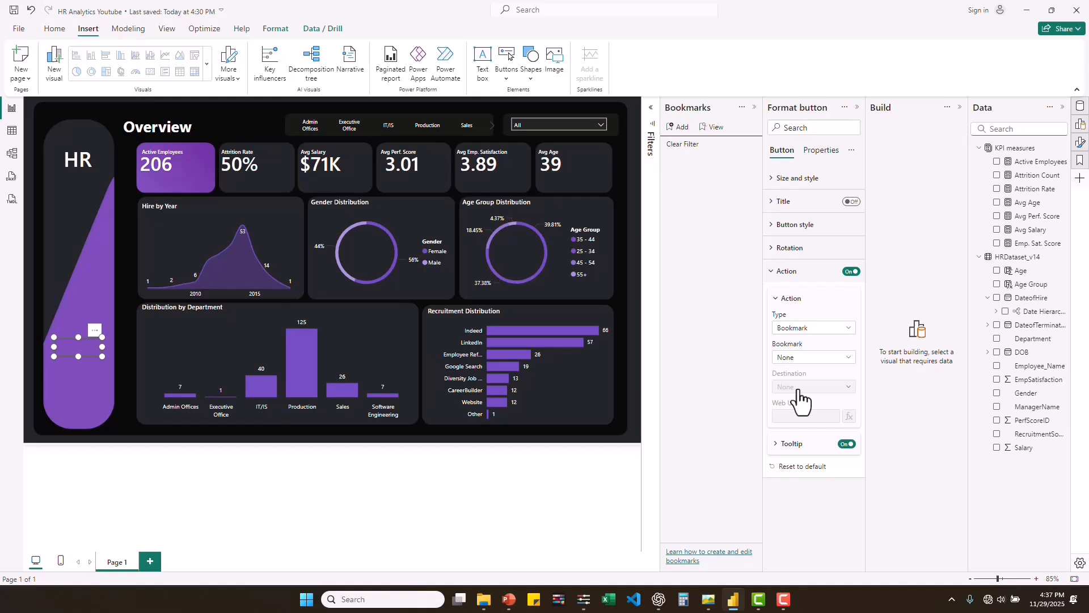
{"action": "left_click", "coordinate": [778, 273]}
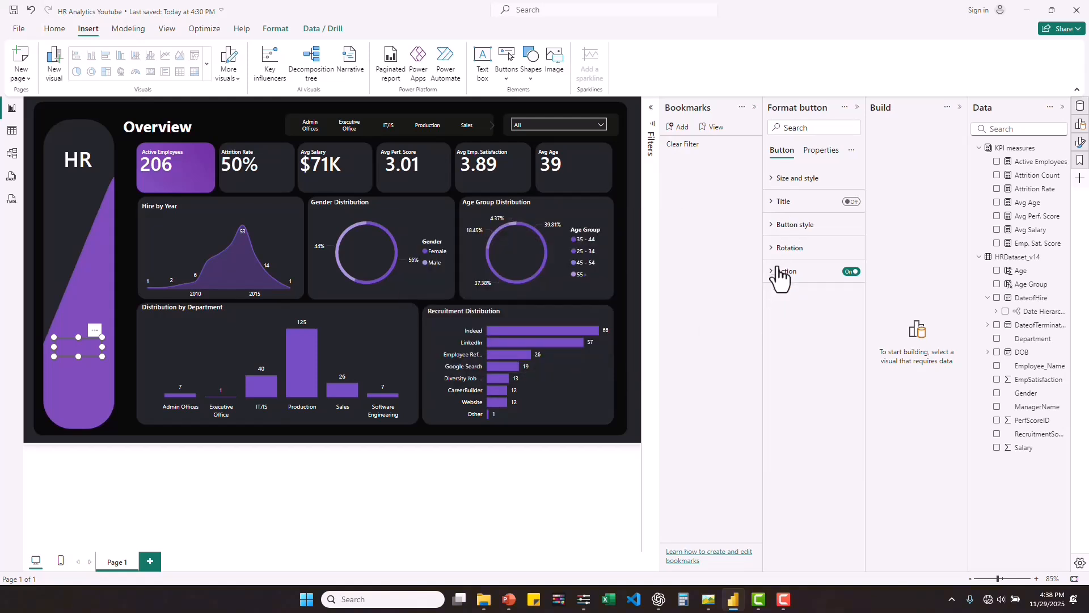
Step: Expand the button's style settings and check the button design in the reference image Hr dashboard pix.jpg in the photo viewer
{"action": "left_click", "coordinate": [789, 227]}
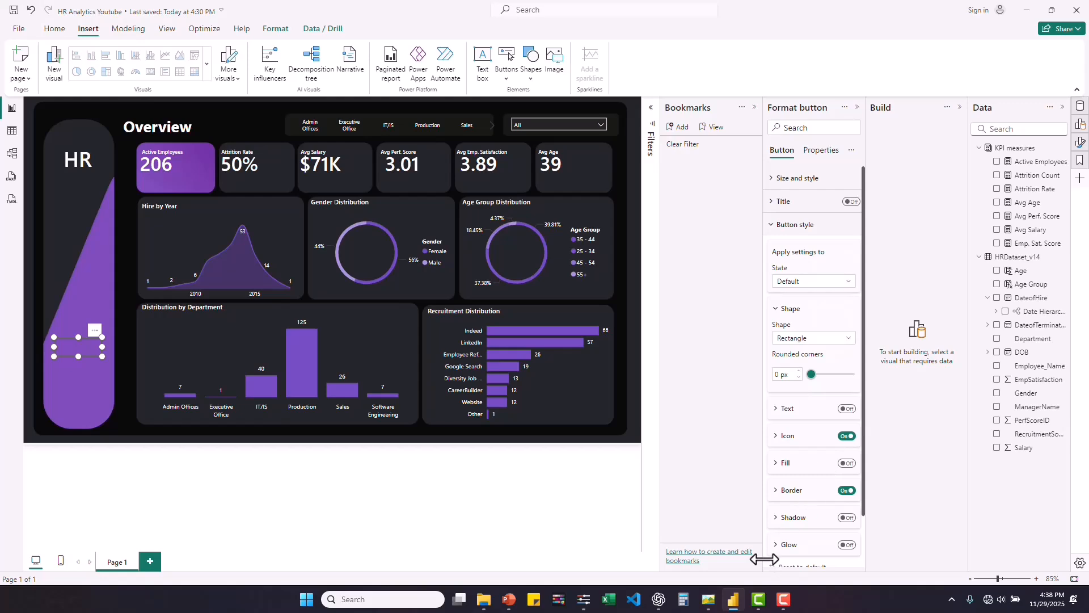
{"action": "mouse_move", "coordinate": [709, 601]}
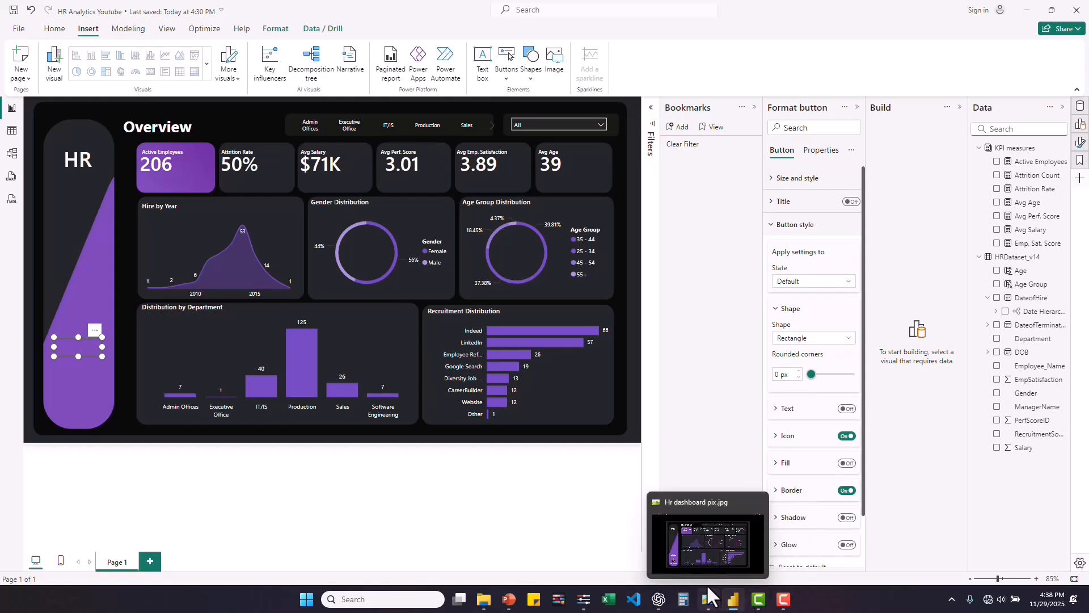
{"action": "left_click", "coordinate": [704, 546]}
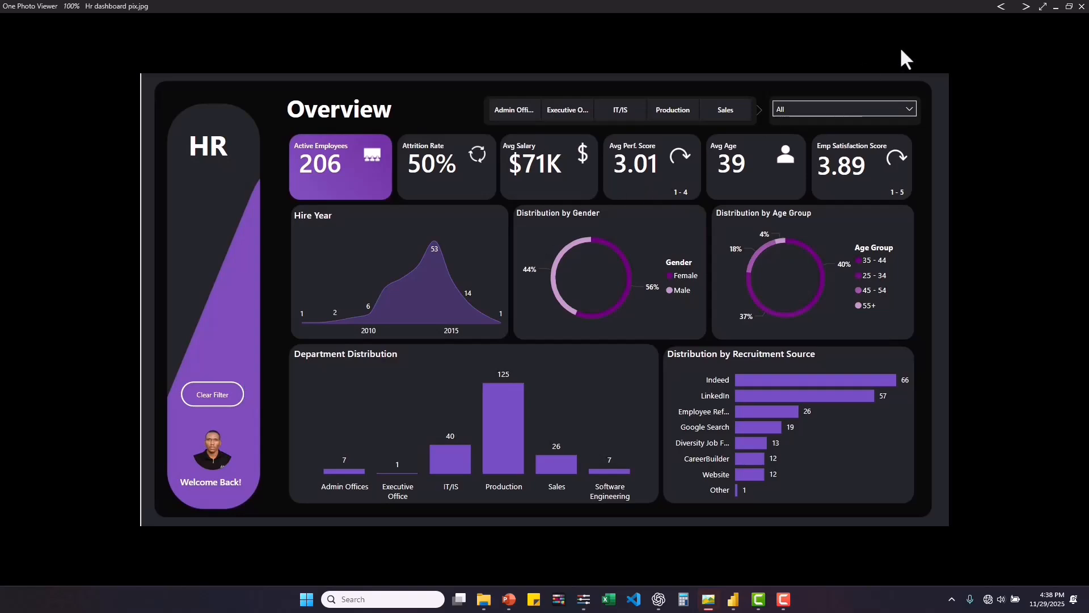
{"action": "left_click", "coordinate": [1056, 8]}
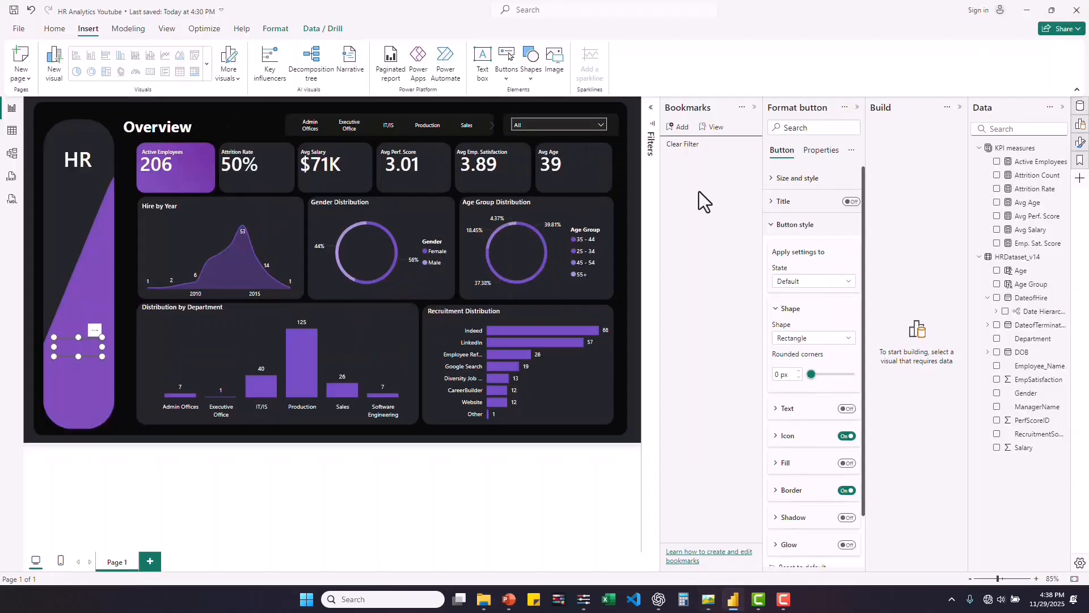
Step: Enable the button's text and set it to Clear Filter, dismissing the sign-in dialog
{"action": "left_click", "coordinate": [846, 410]}
{"action": "key", "text": "Escape"}
{"action": "left_click", "coordinate": [787, 409]}
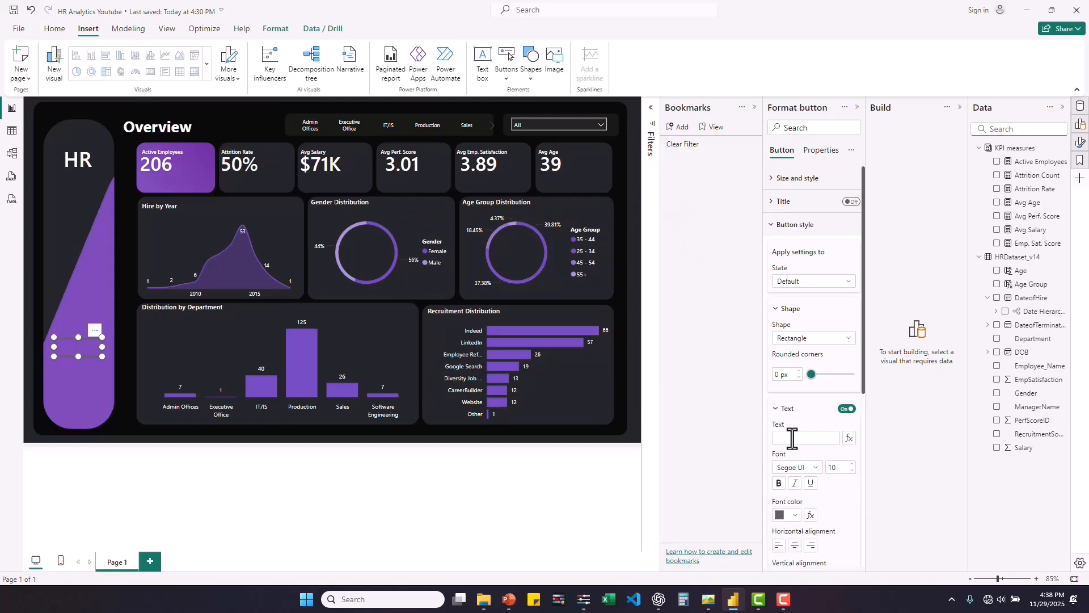
{"action": "left_click", "coordinate": [793, 438]}
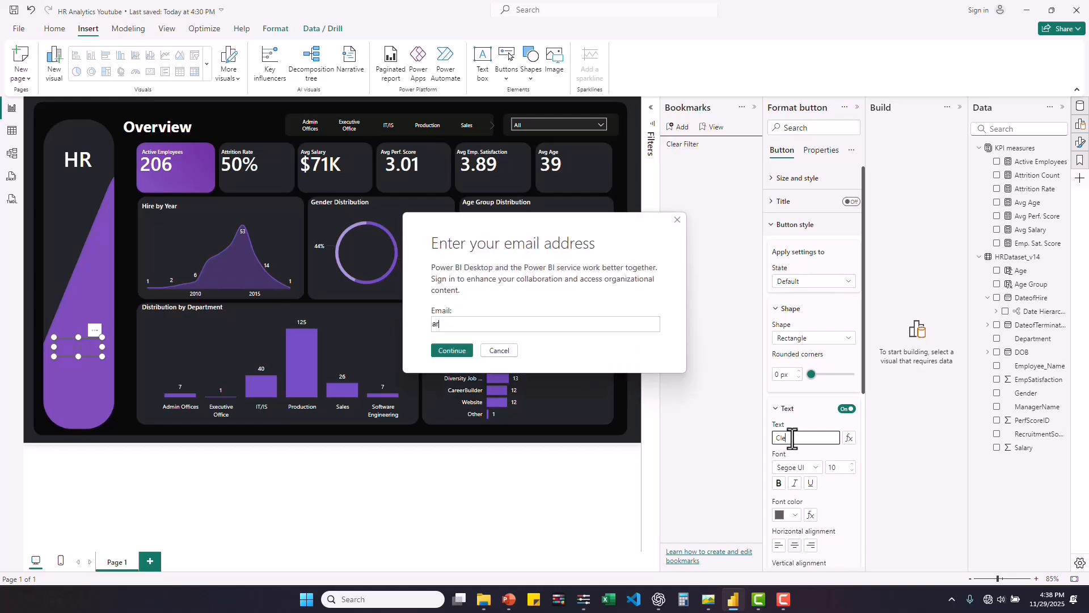
{"action": "key", "text": "Escape"}
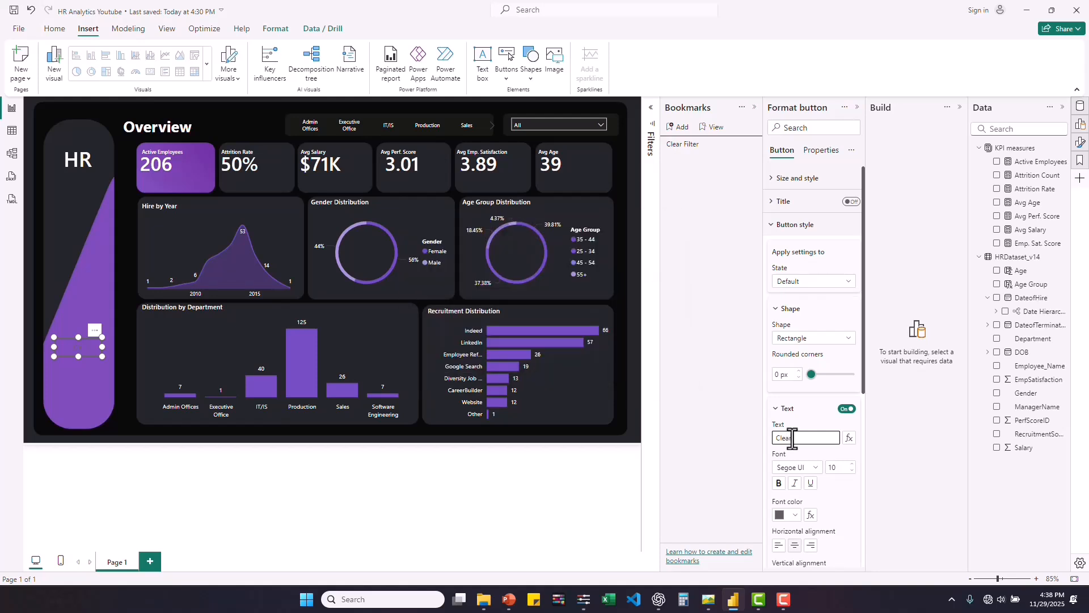
{"action": "type", "text": "Clear Filter"}
{"action": "key", "text": "Escape"}
Step: Set the button text to font size 8 and colour it white
{"action": "left_click", "coordinate": [852, 470]}
{"action": "left_click", "coordinate": [852, 470]}
{"action": "left_click", "coordinate": [793, 516]}
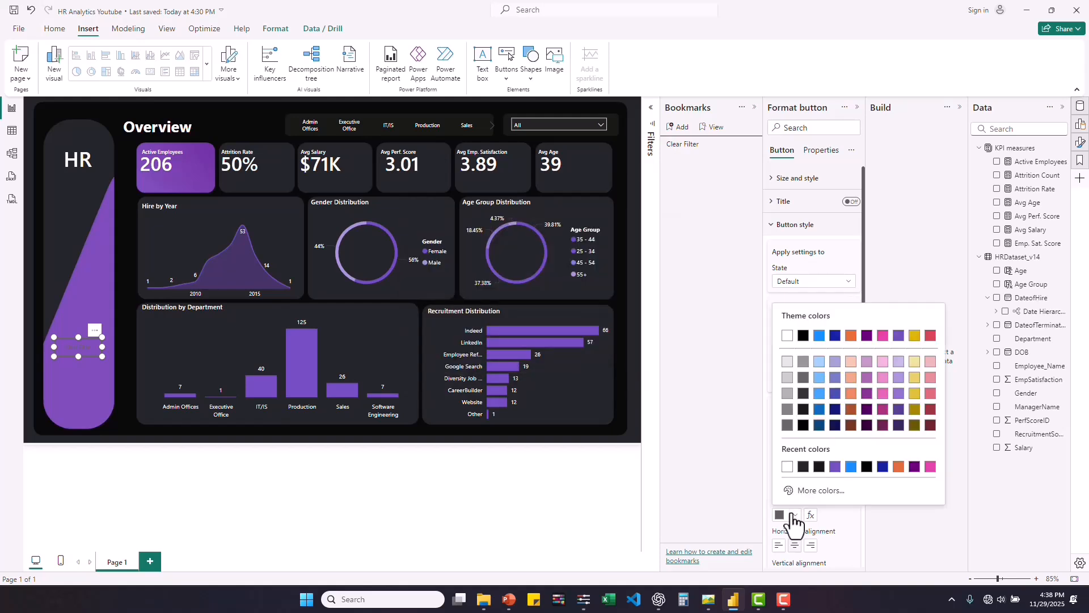
{"action": "left_click", "coordinate": [786, 466]}
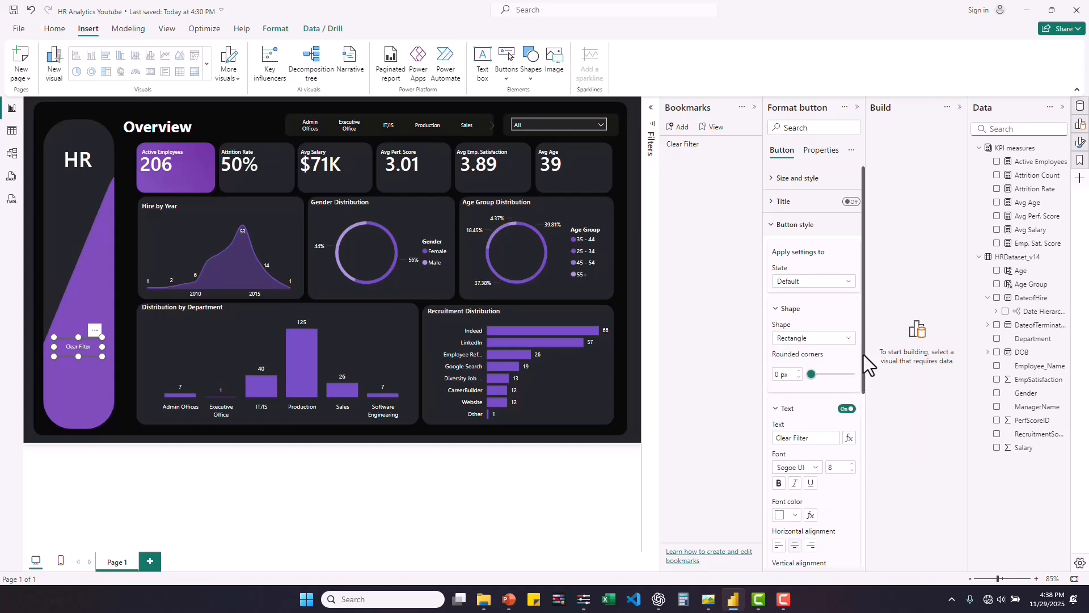
Step: Turn off the button's border and give it a dark grey fill with 0% transparency
{"action": "left_click_drag", "start_coordinate": [862, 403], "coordinate": [868, 508]}
{"action": "left_click", "coordinate": [847, 466]}
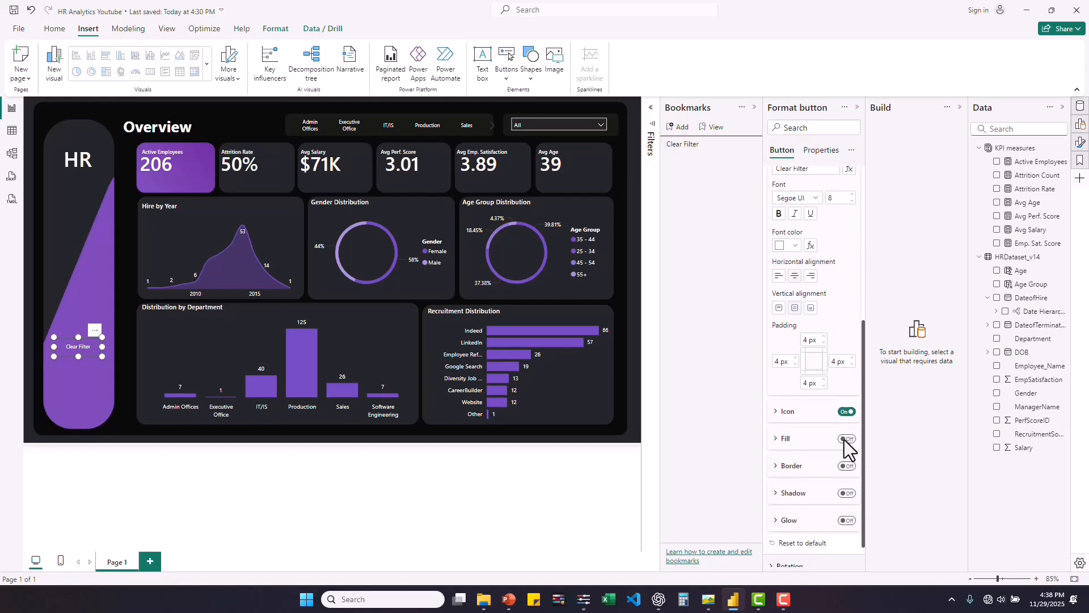
{"action": "left_click", "coordinate": [846, 439]}
{"action": "left_click", "coordinate": [777, 441]}
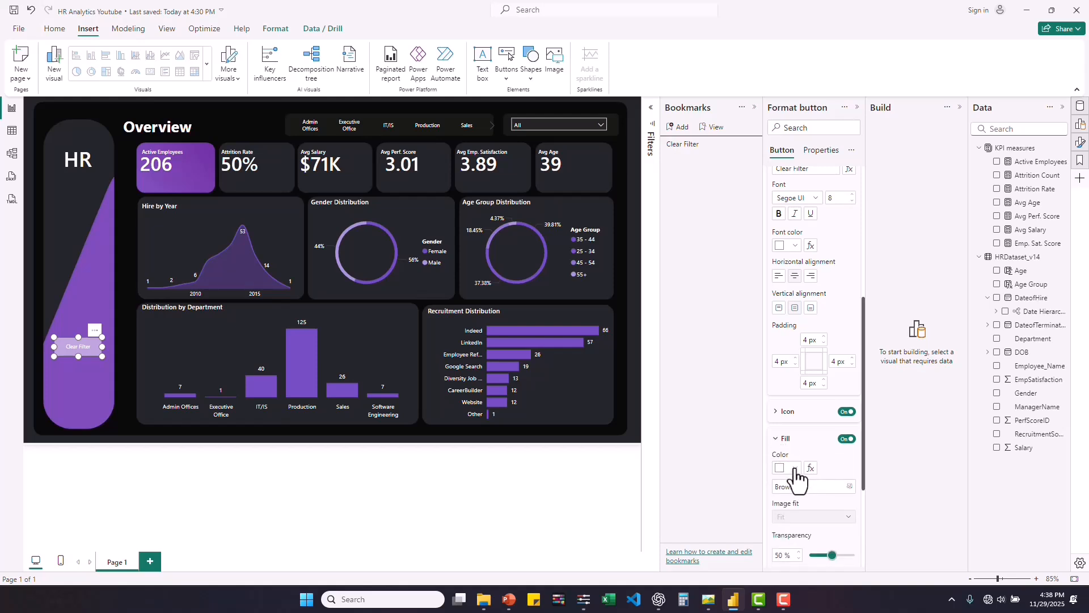
{"action": "left_click", "coordinate": [795, 468]}
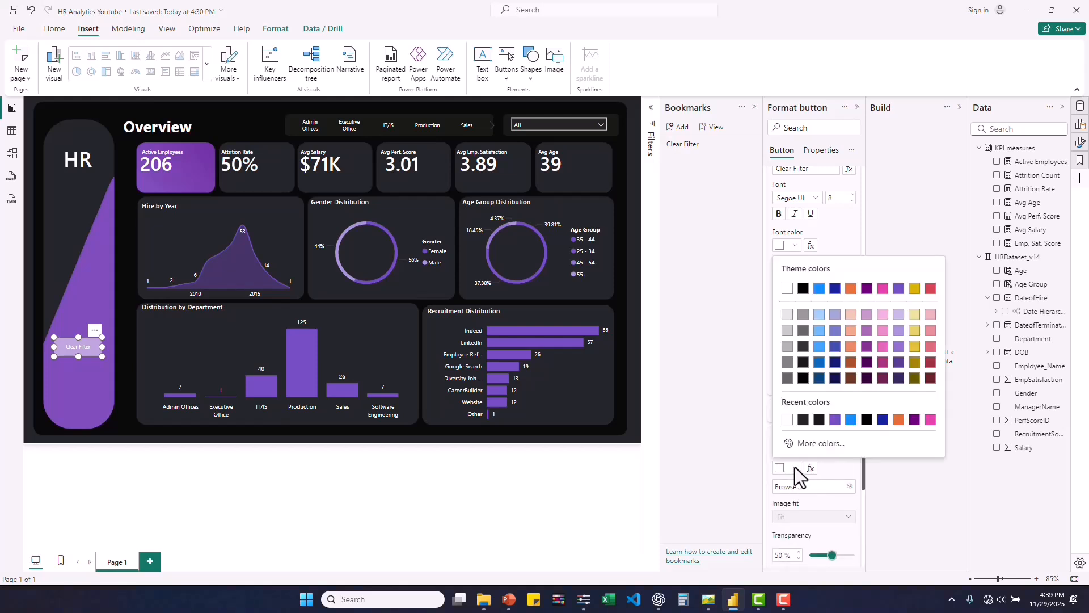
{"action": "left_click", "coordinate": [804, 420]}
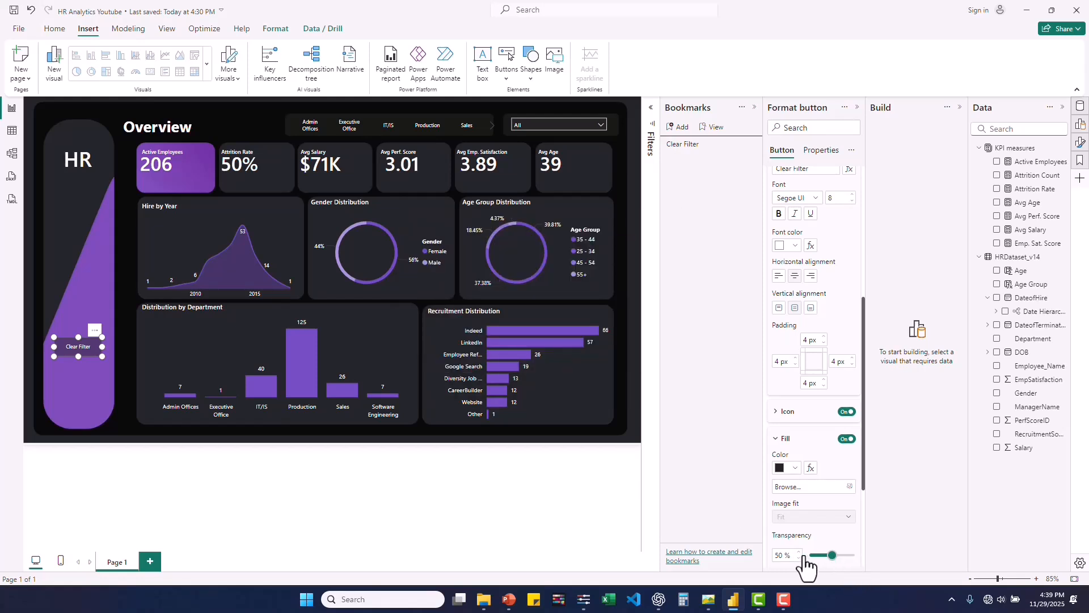
{"action": "left_click_drag", "start_coordinate": [832, 555], "coordinate": [808, 555]}
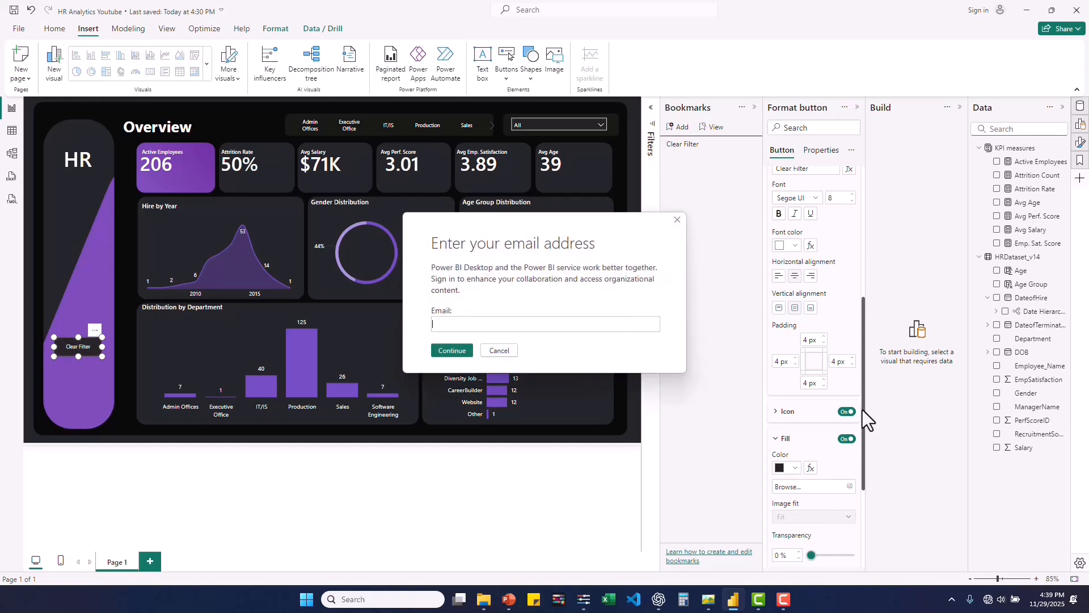
{"action": "key", "text": "Escape"}
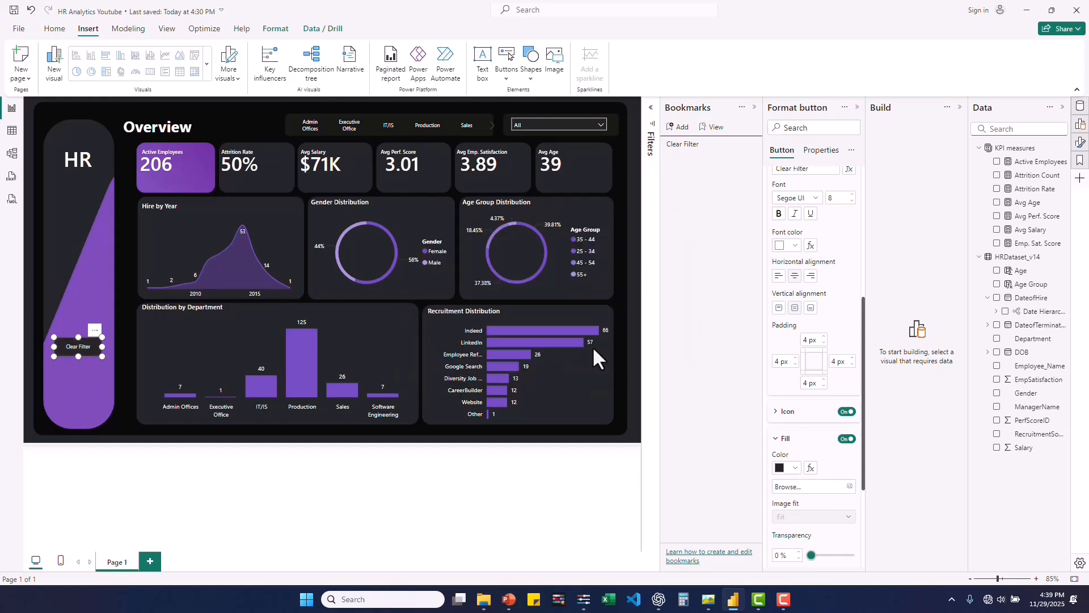
Step: Round the Clear Filter button's corners to 53 px, dismiss the sign-in dialog and deselect the button
{"action": "left_click", "coordinate": [76, 386]}
{"action": "left_click", "coordinate": [77, 344]}
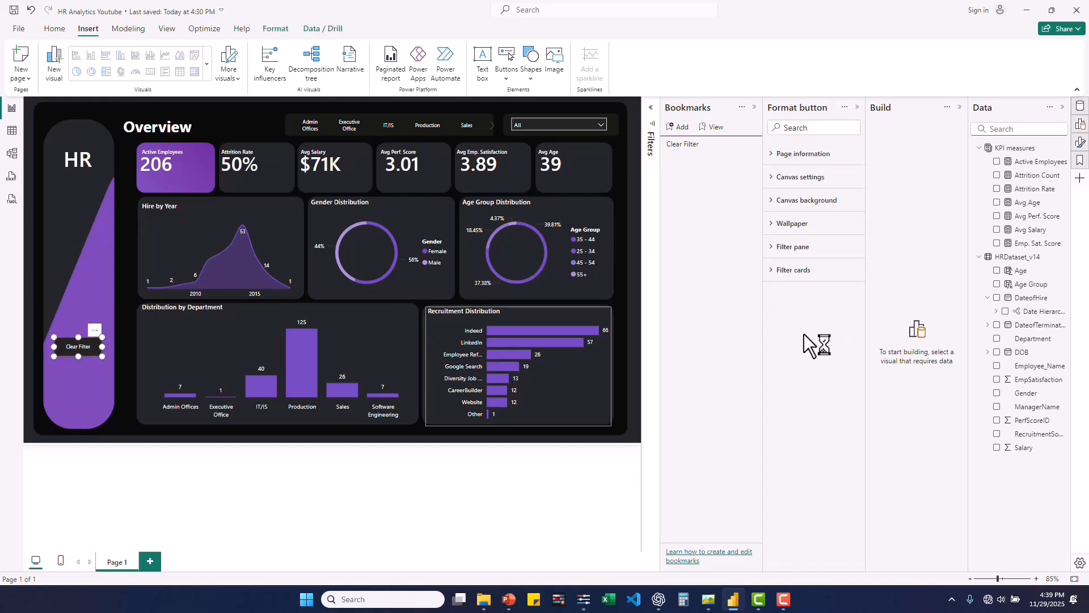
{"action": "key", "text": "Escape"}
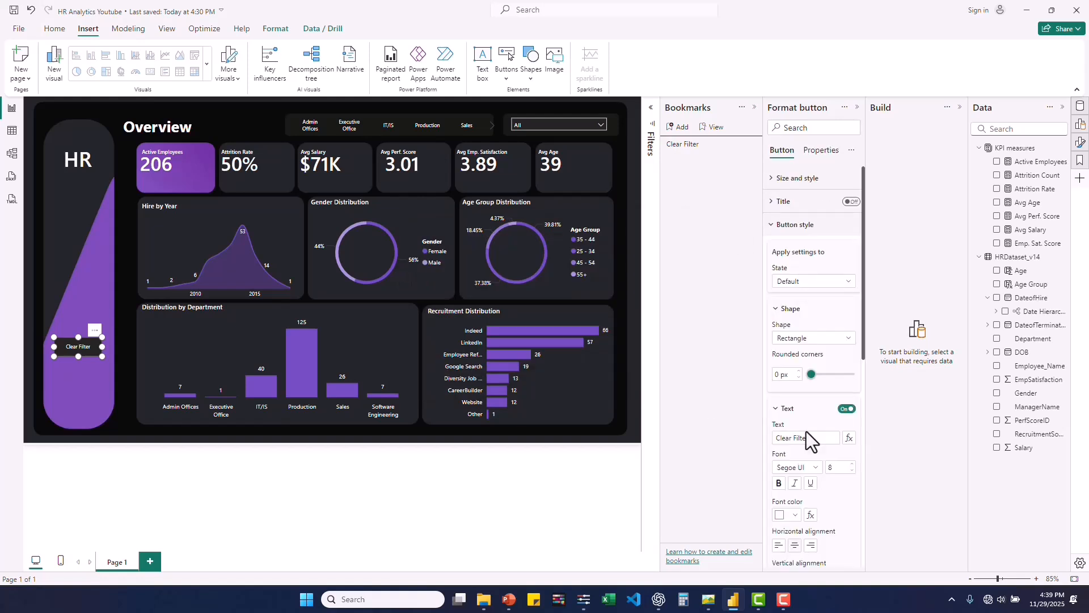
{"action": "scroll", "coordinate": [806, 371], "scroll_direction": "down", "scroll_amount": 10}
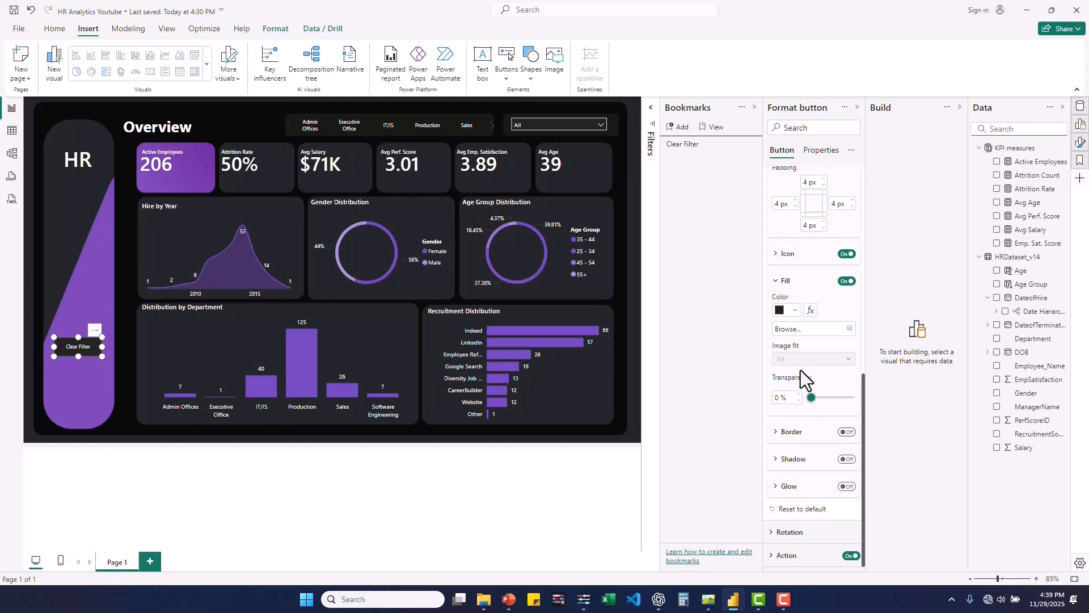
{"action": "scroll", "coordinate": [801, 370], "scroll_direction": "up", "scroll_amount": 6}
{"action": "scroll", "coordinate": [801, 371], "scroll_direction": "up", "scroll_amount": 3}
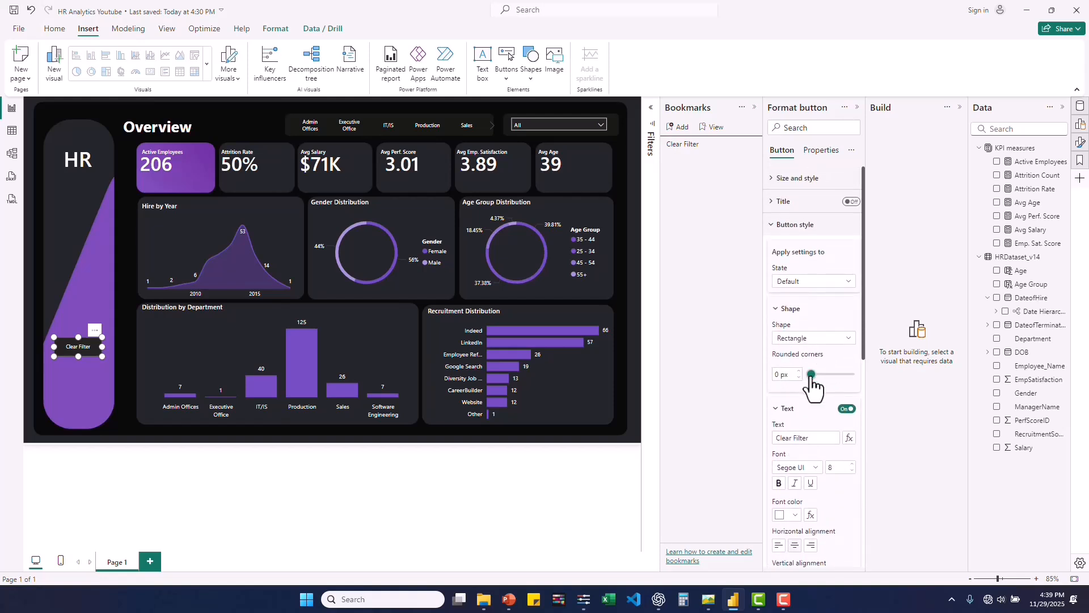
{"action": "left_click_drag", "start_coordinate": [810, 374], "coordinate": [834, 375]}
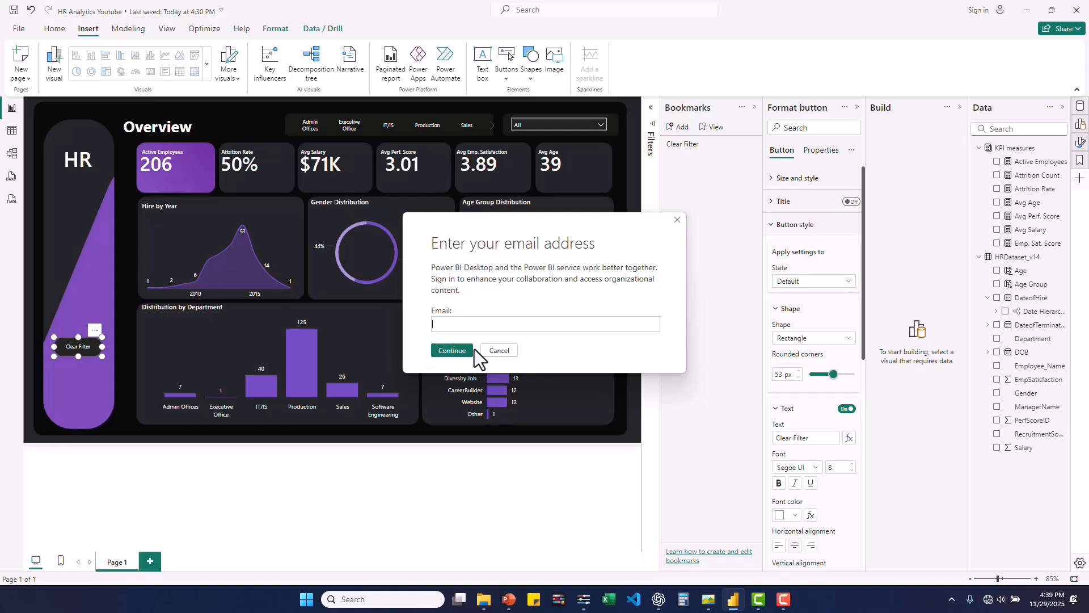
{"action": "left_click", "coordinate": [503, 350]}
{"action": "left_click", "coordinate": [501, 351]}
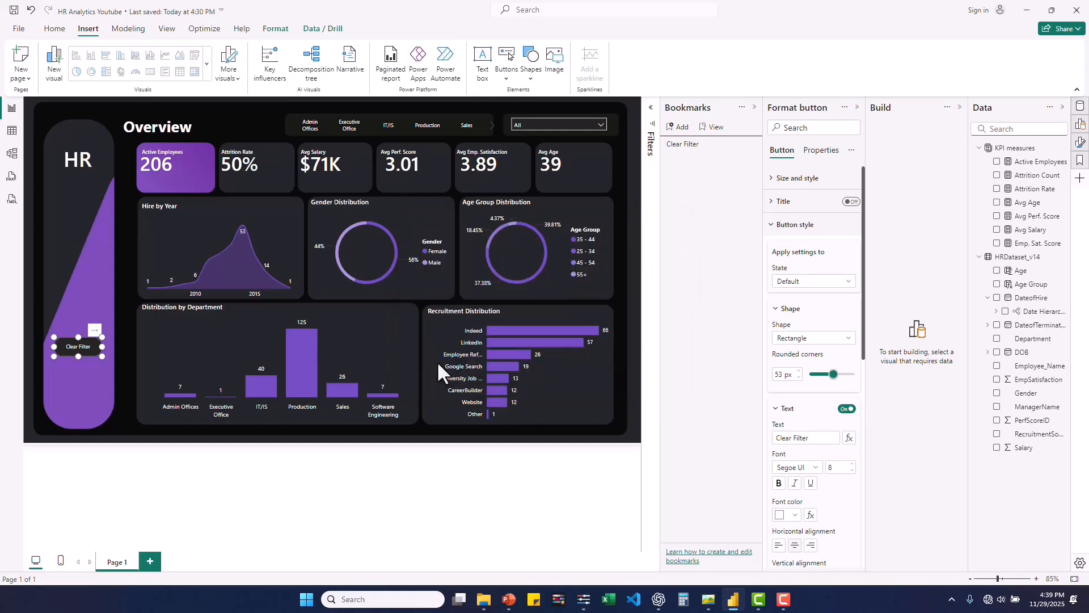
{"action": "left_click", "coordinate": [88, 390]}
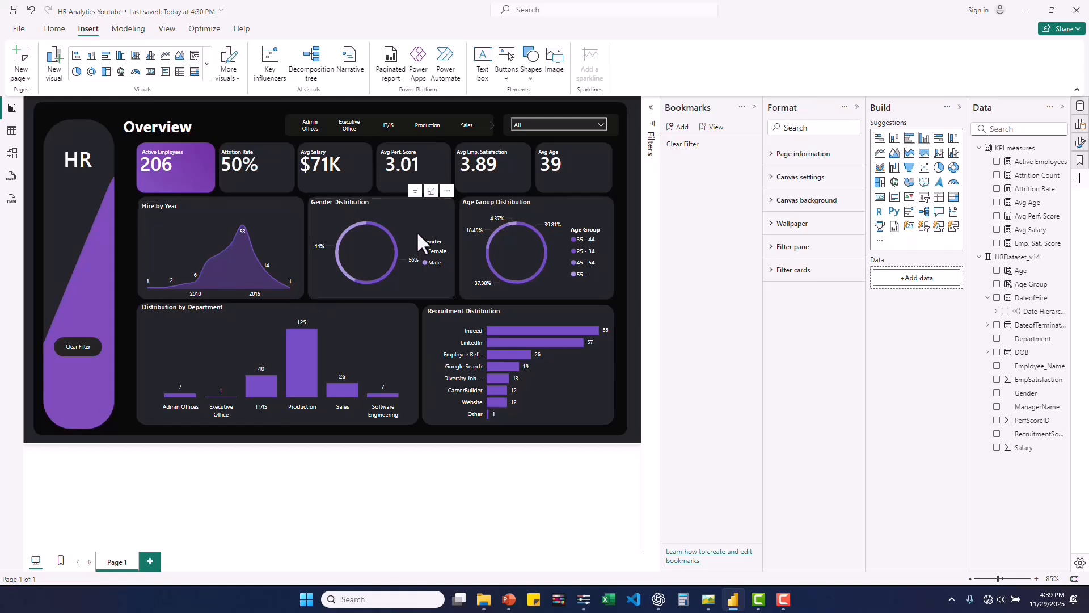
Step: Test the Clear Filter button by filtering the year slicer to 2010 and resetting it with the button
{"action": "left_click", "coordinate": [600, 124]}
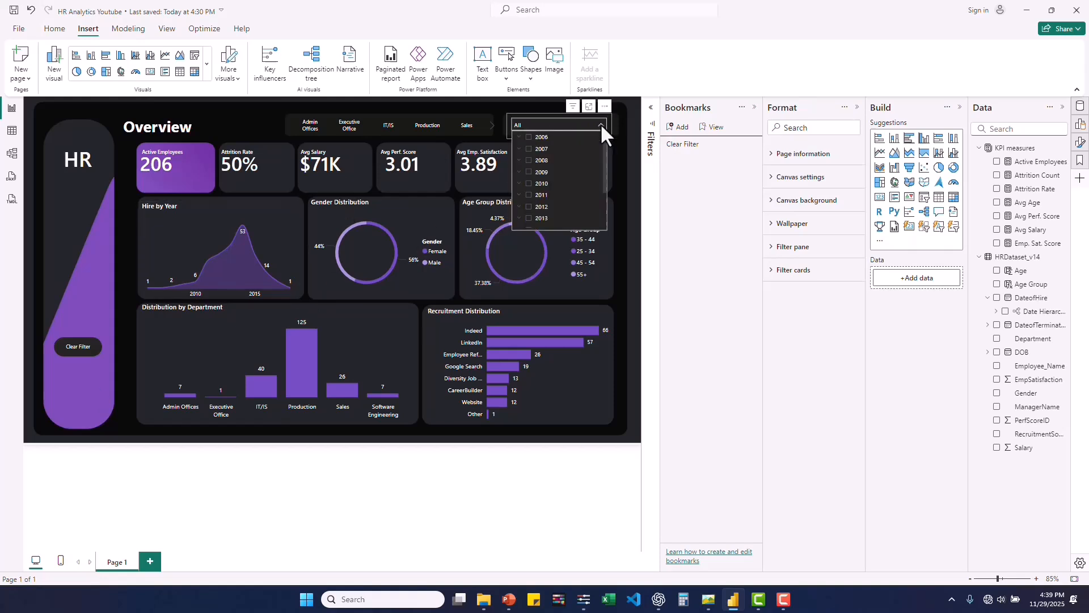
{"action": "left_click", "coordinate": [530, 183]}
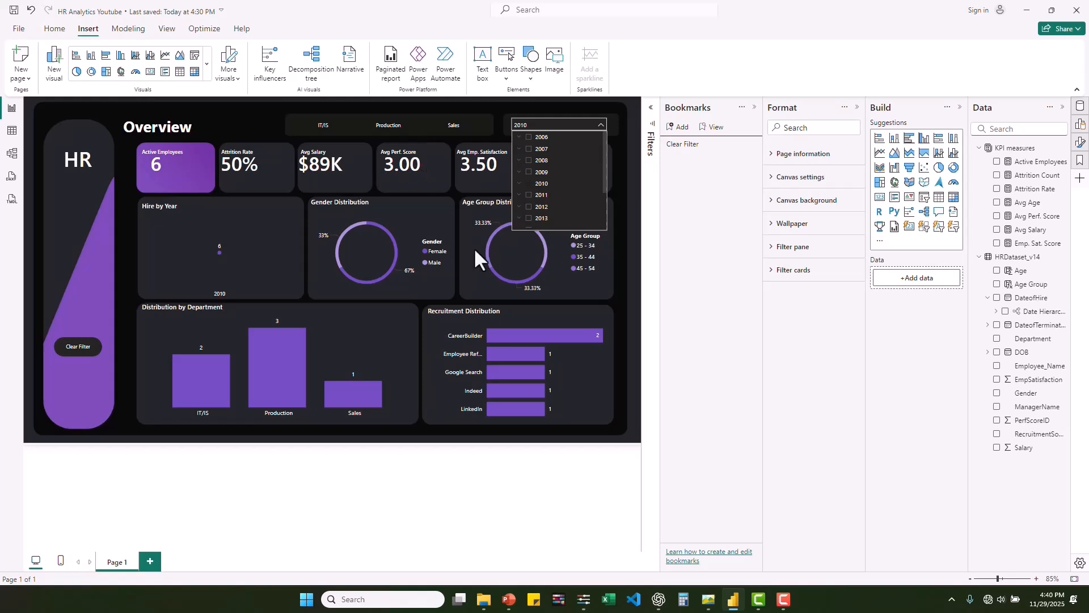
{"action": "left_click", "coordinate": [89, 358]}
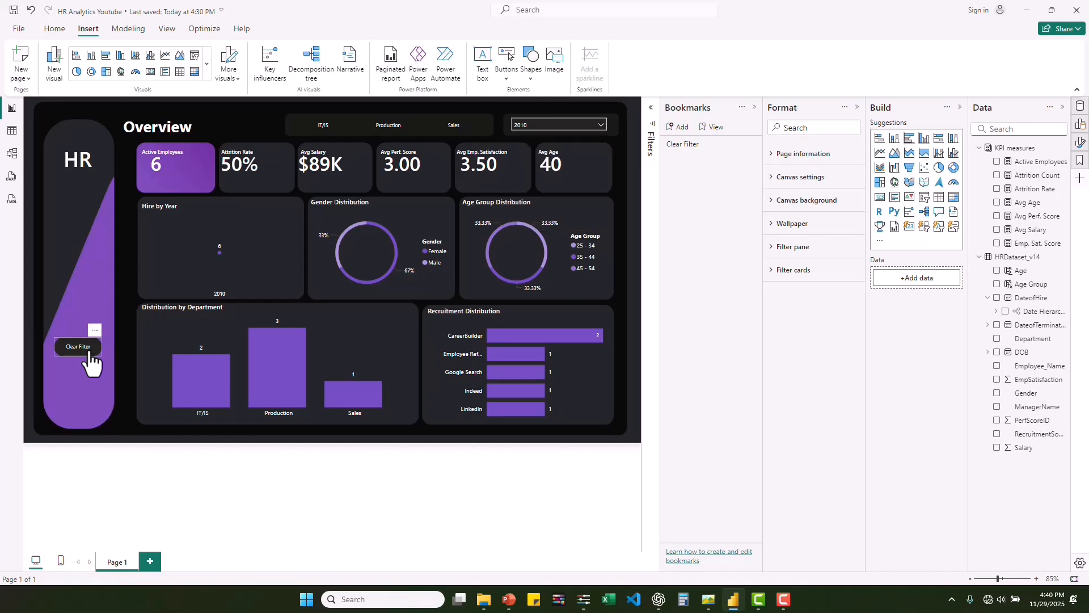
{"action": "left_click", "coordinate": [89, 358]}
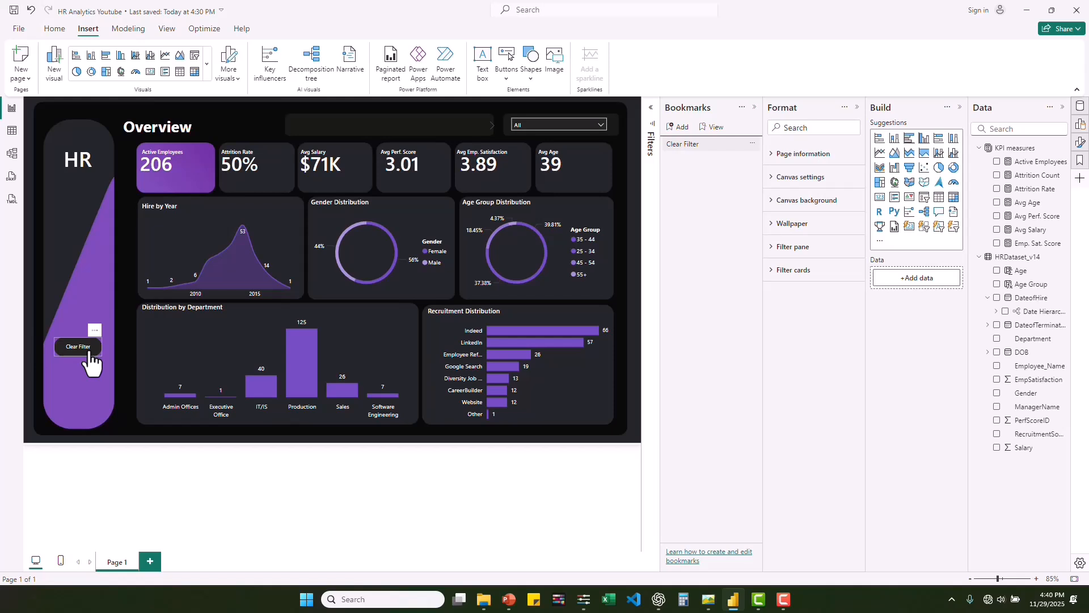
{"action": "key", "text": "Escape"}
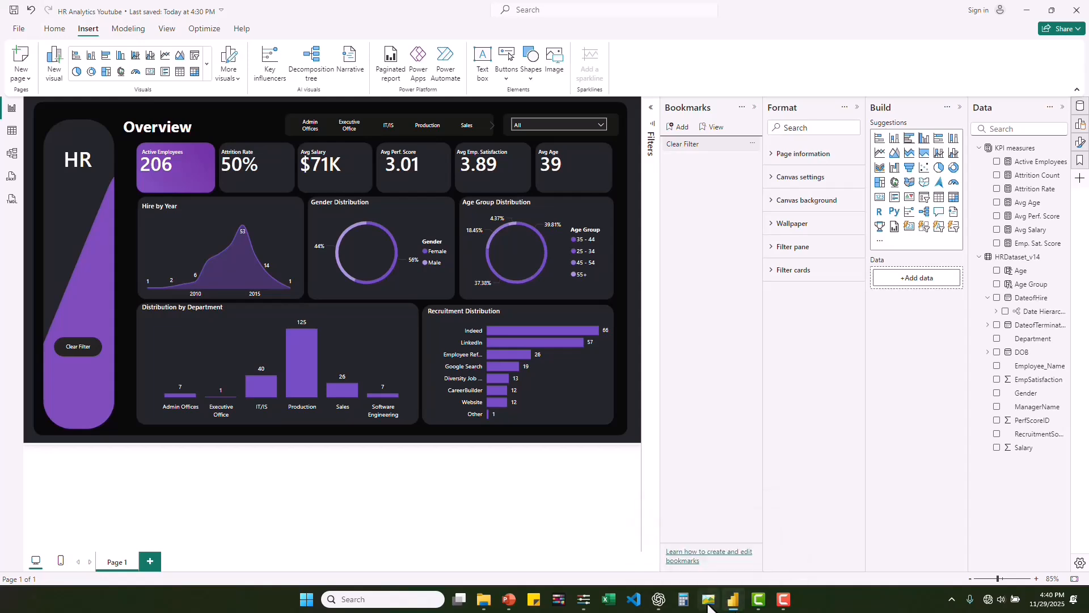
Step: Following the reference image Hr dashboard pix.jpg, insert picture 1 from the icon pack folder and shrink it onto the Active Employees card's right side
{"action": "mouse_move", "coordinate": [709, 599]}
{"action": "left_click", "coordinate": [696, 530]}
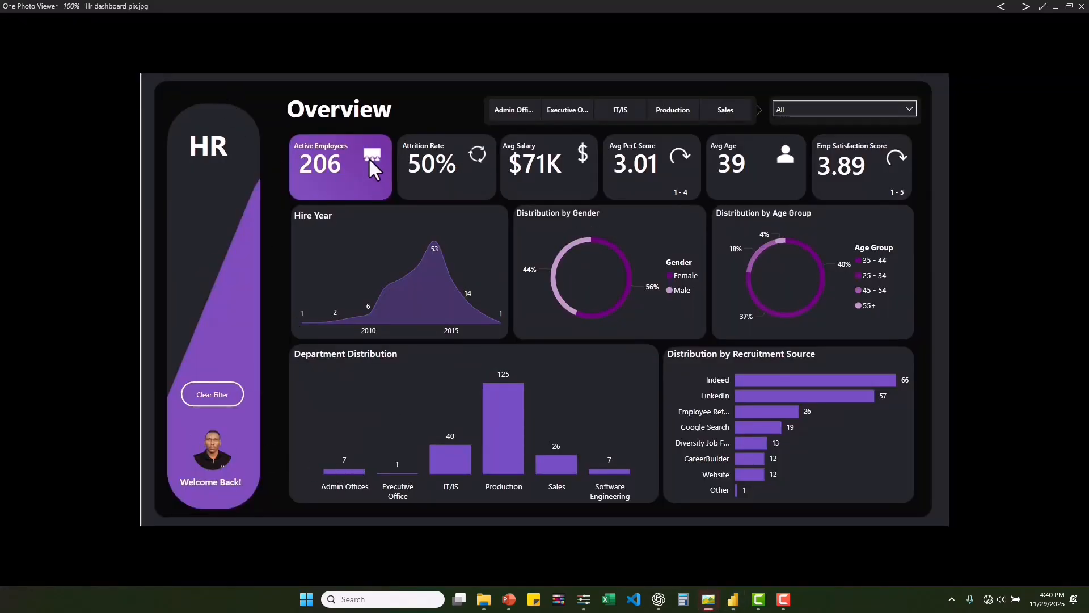
{"action": "left_click", "coordinate": [1054, 6]}
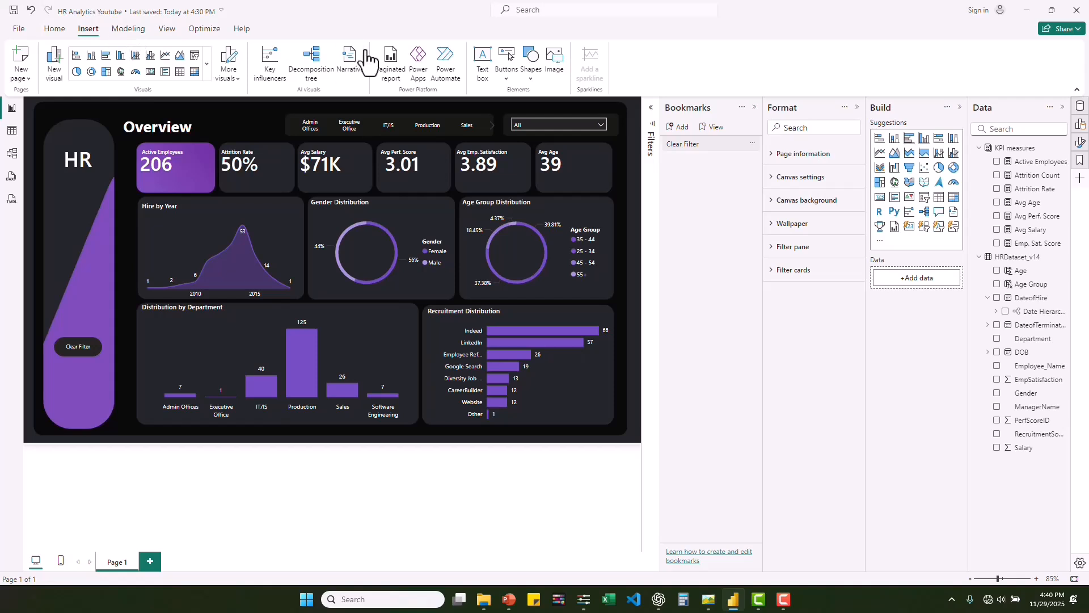
{"action": "left_click", "coordinate": [555, 62]}
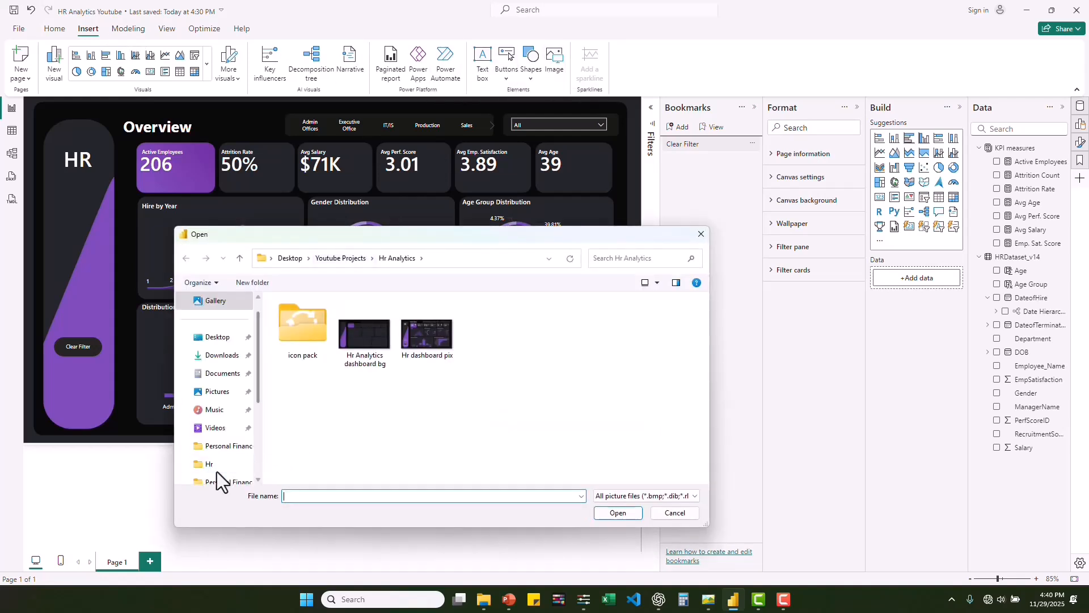
{"action": "left_click", "coordinate": [96, 479]}
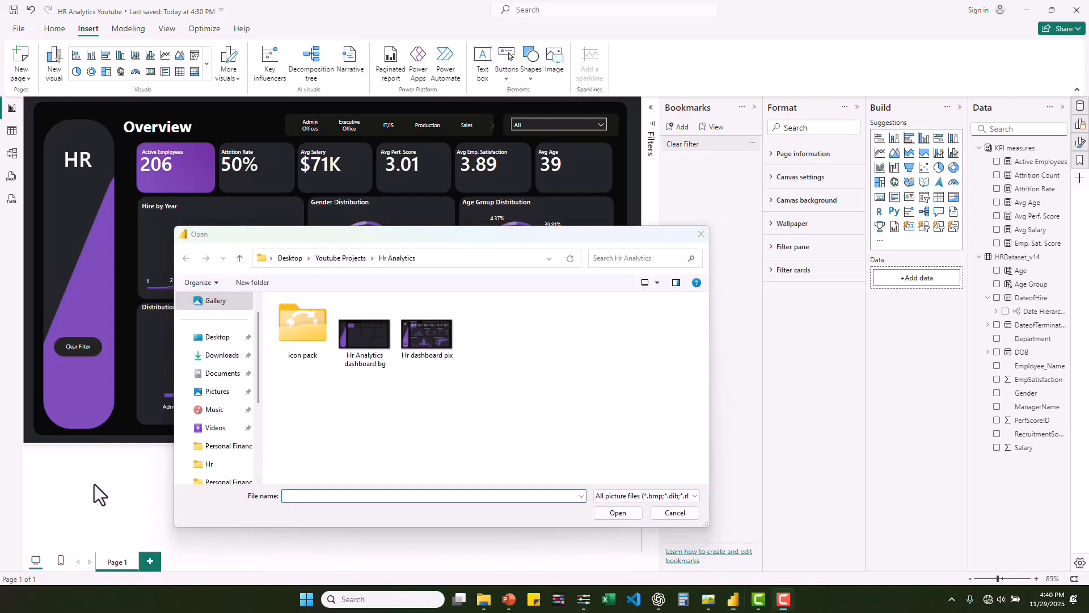
{"action": "double_click", "coordinate": [290, 338]}
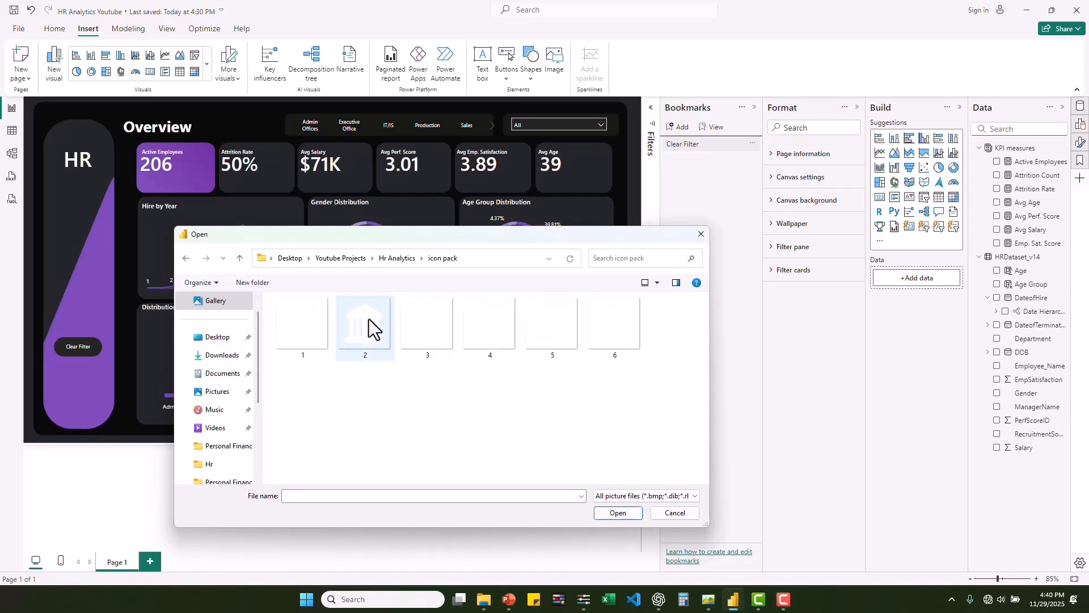
{"action": "left_click", "coordinate": [312, 327]}
{"action": "double_click", "coordinate": [312, 325]}
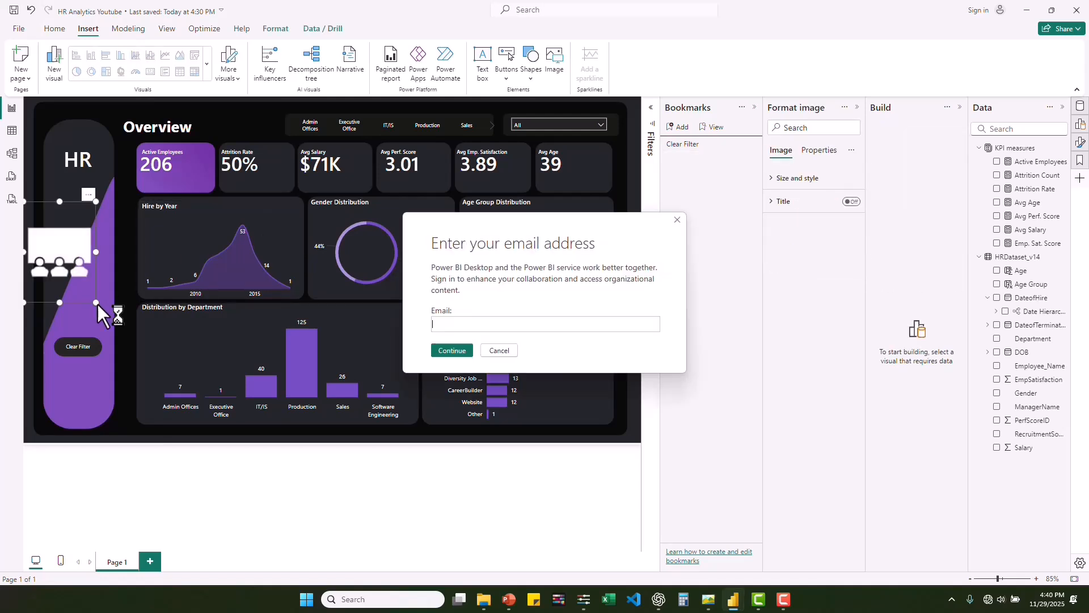
{"action": "left_click_drag", "start_coordinate": [96, 302], "coordinate": [50, 249]}
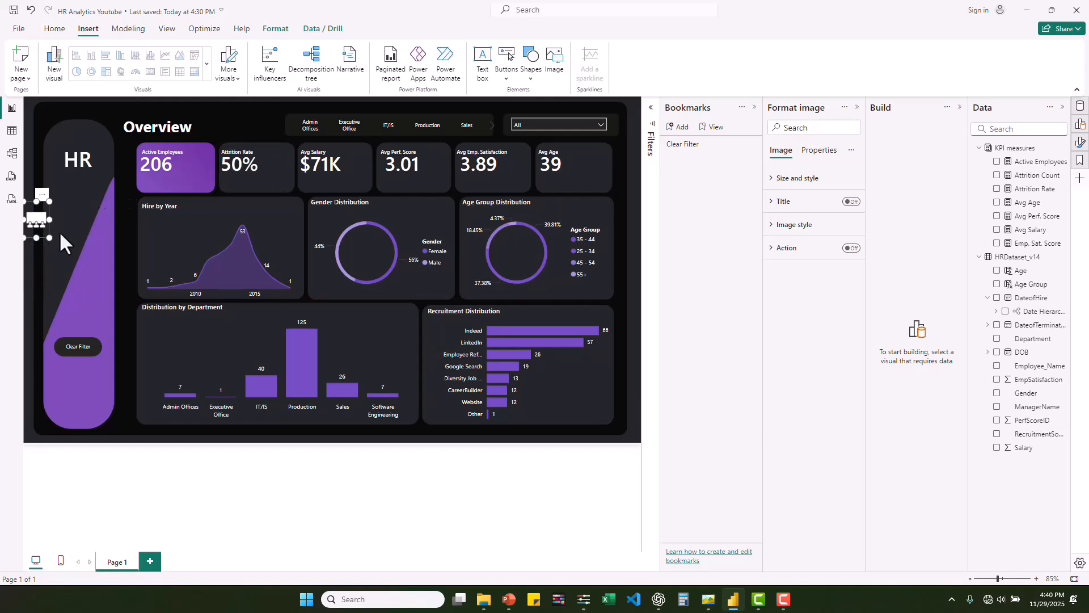
{"action": "left_click_drag", "start_coordinate": [43, 238], "coordinate": [206, 179]}
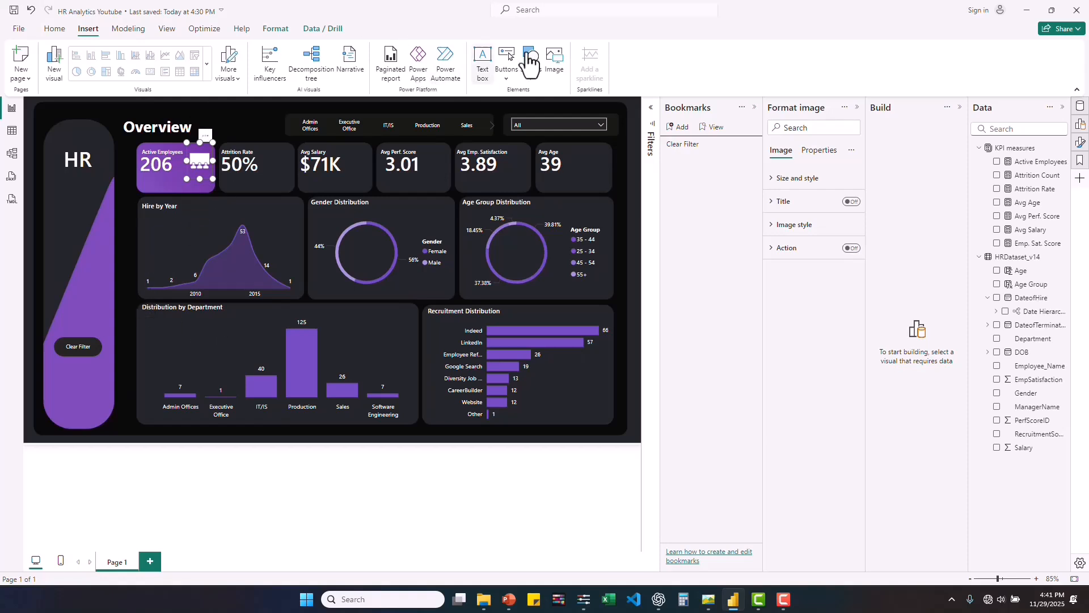
Step: Insert the person icon, picture 3 from the icon pack folder, and place it at small size on the Avg Age card's right side
{"action": "left_click", "coordinate": [551, 67]}
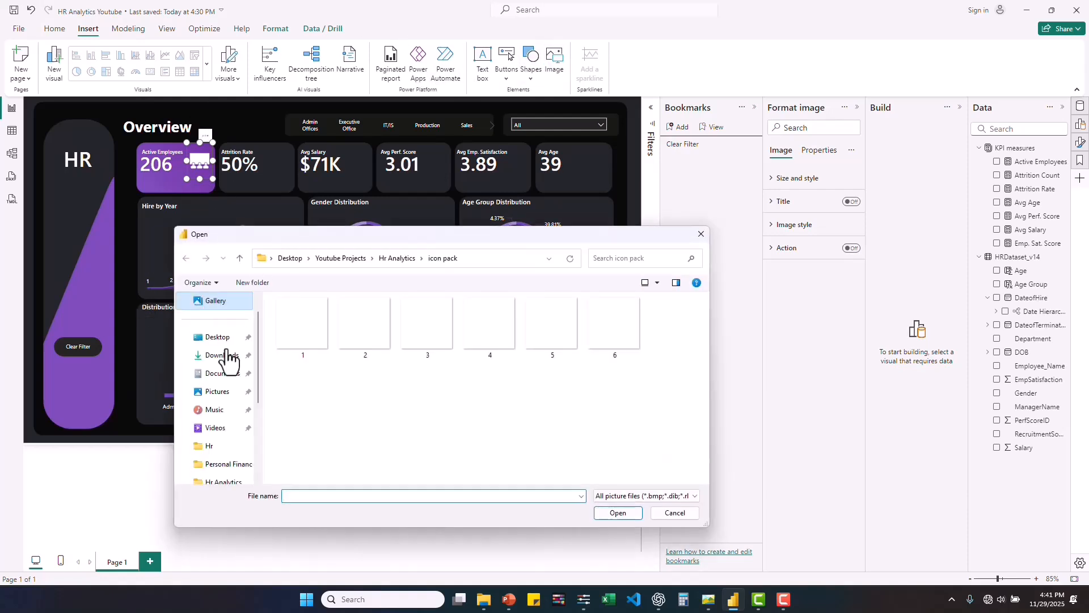
{"action": "double_click", "coordinate": [413, 335]}
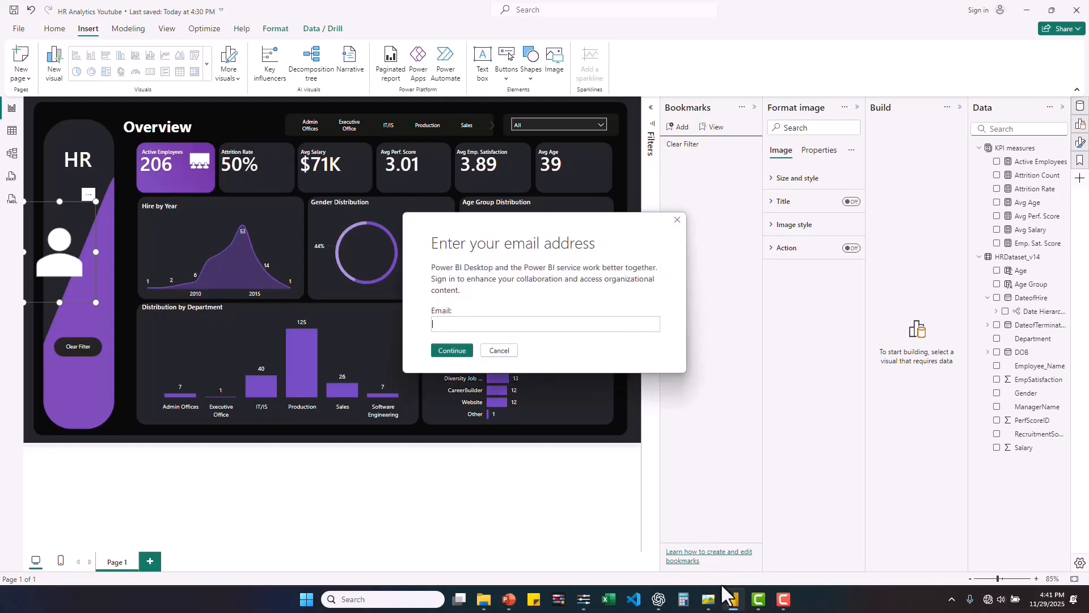
{"action": "mouse_move", "coordinate": [710, 540]}
{"action": "key", "text": "Escape"}
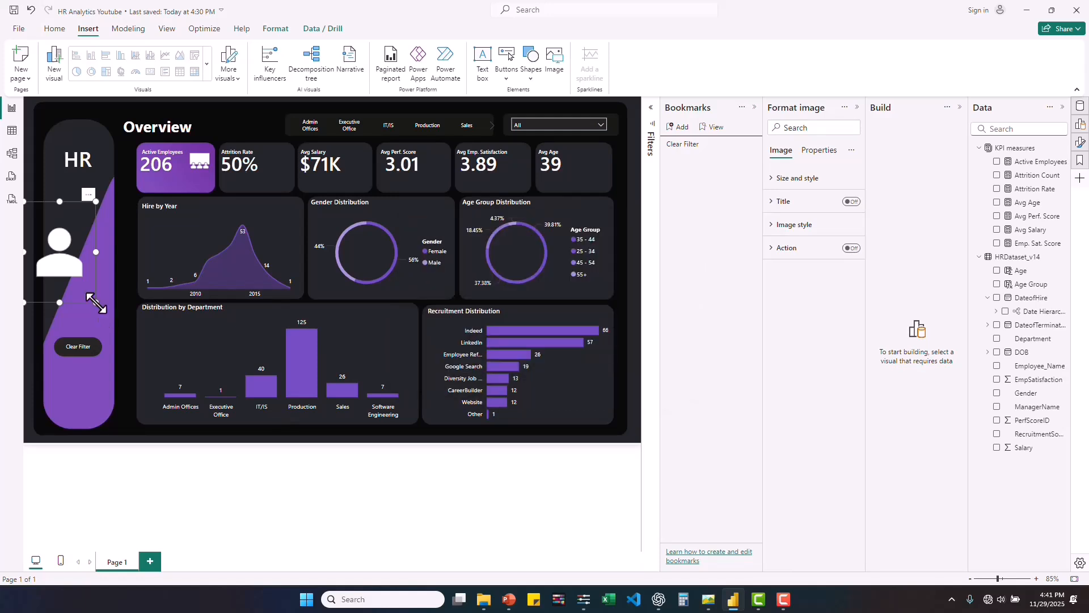
{"action": "left_click_drag", "start_coordinate": [96, 303], "coordinate": [54, 212]}
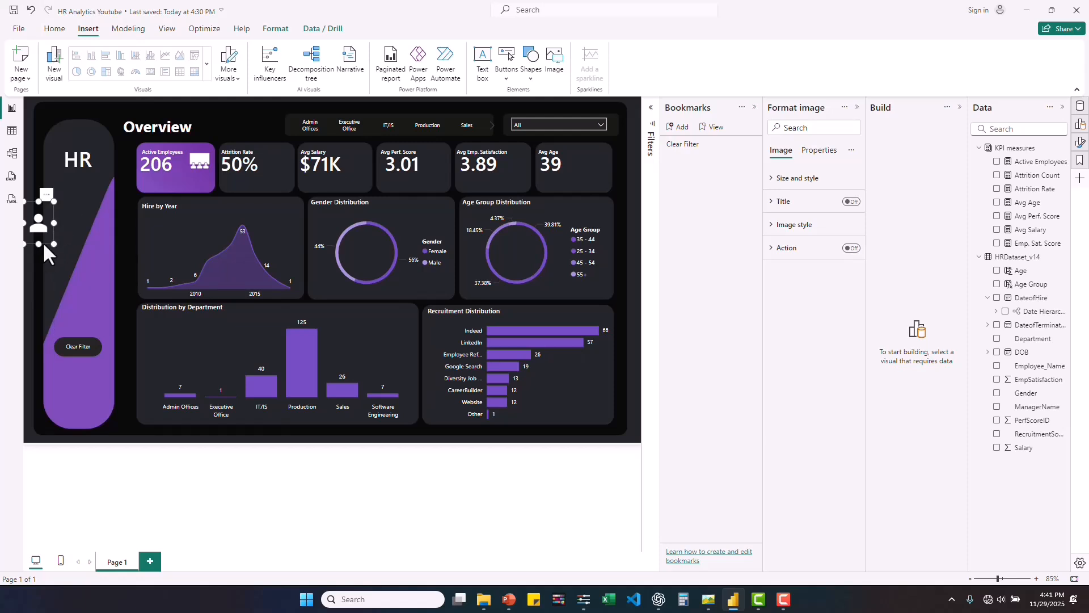
{"action": "left_click_drag", "start_coordinate": [43, 241], "coordinate": [604, 181]}
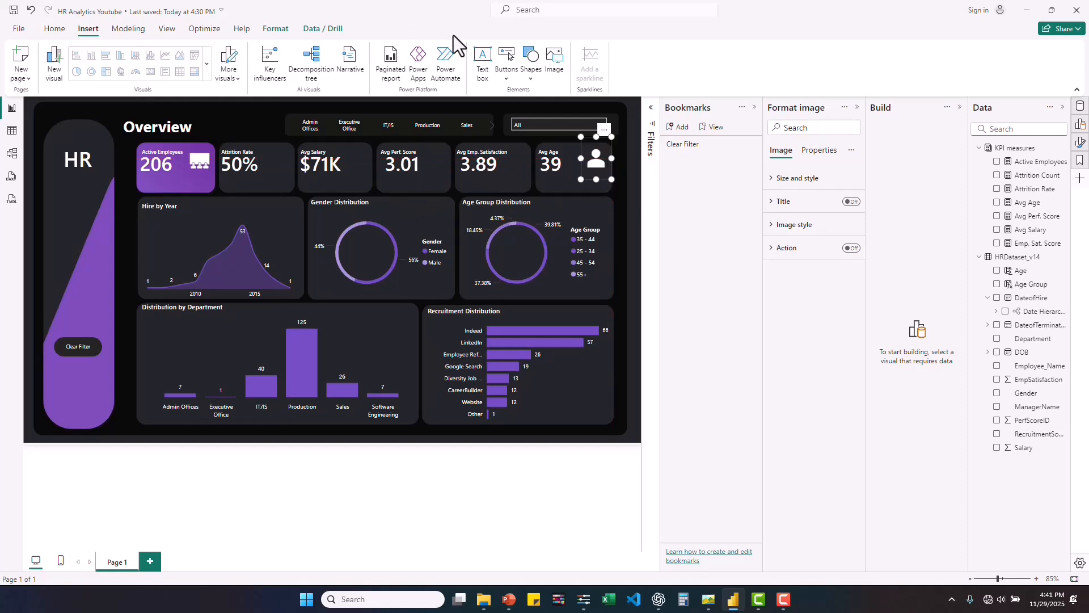
Step: Insert the dollar icon, picture 4 from the icon pack folder, and shrink it onto the right side of the Avg Salary card
{"action": "left_click", "coordinate": [550, 74]}
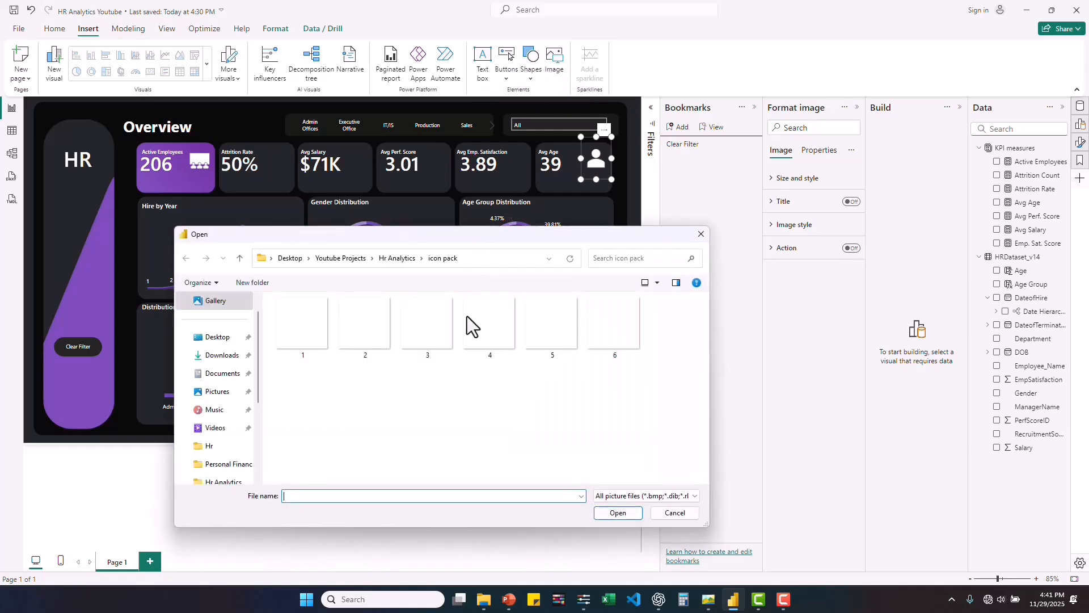
{"action": "double_click", "coordinate": [496, 319]}
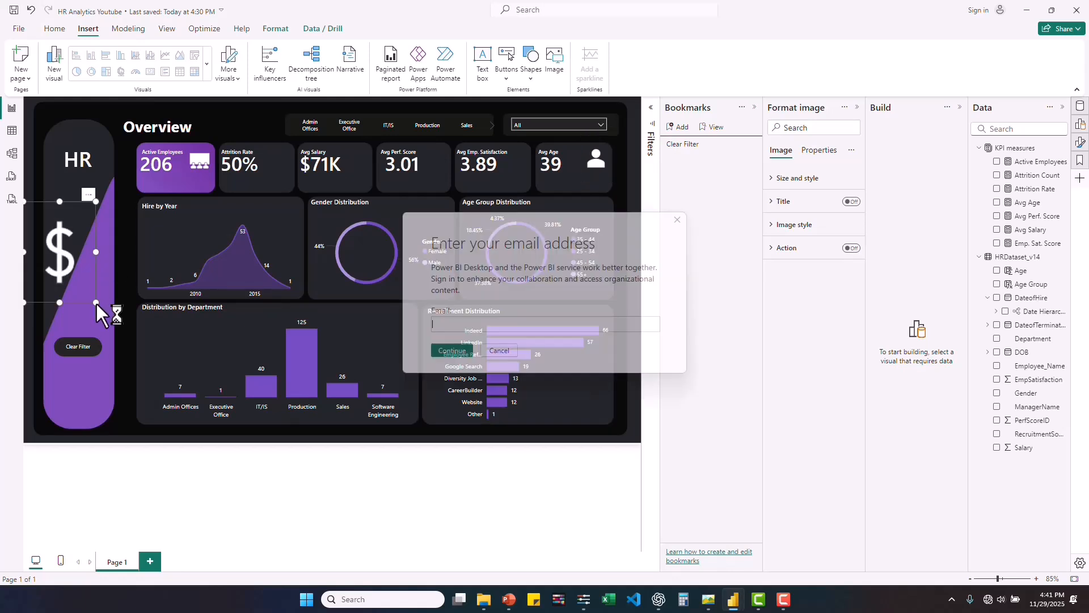
{"action": "key", "text": "Escape"}
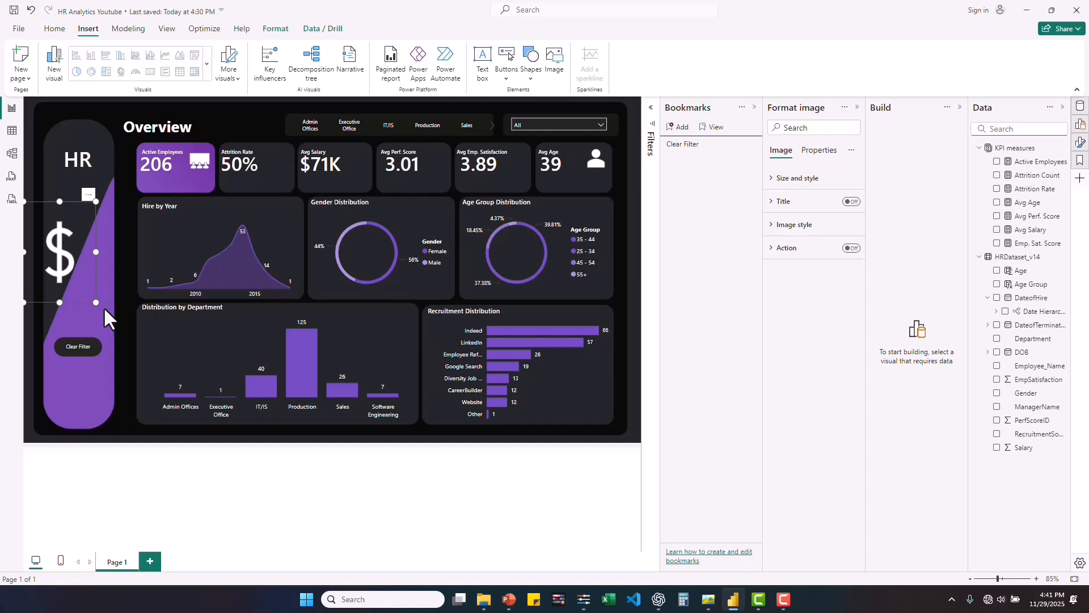
{"action": "left_click_drag", "start_coordinate": [96, 303], "coordinate": [64, 215]}
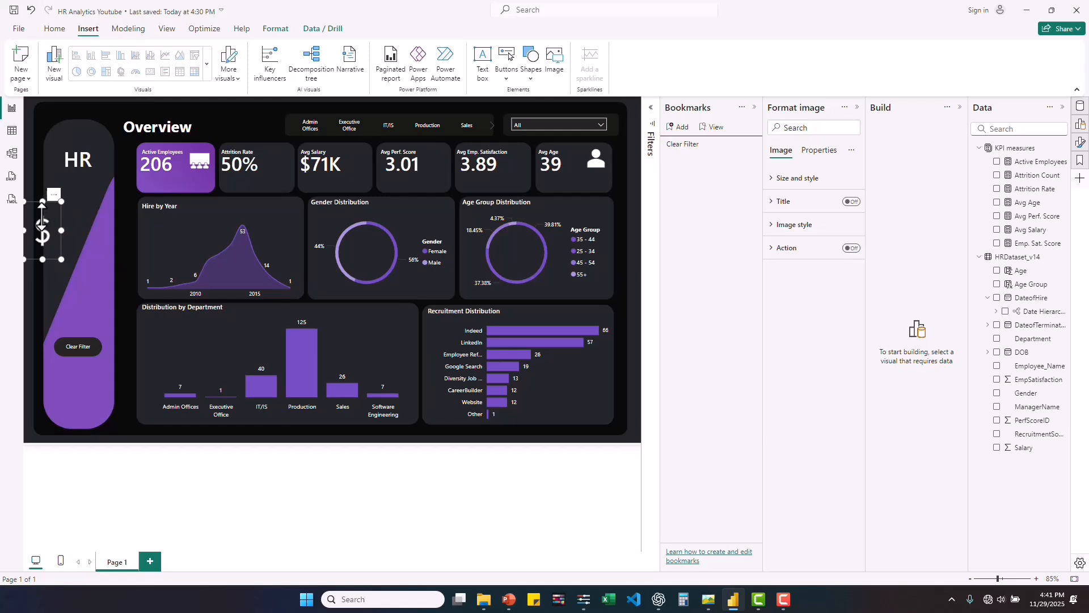
{"action": "left_click_drag", "start_coordinate": [43, 201], "coordinate": [42, 222]}
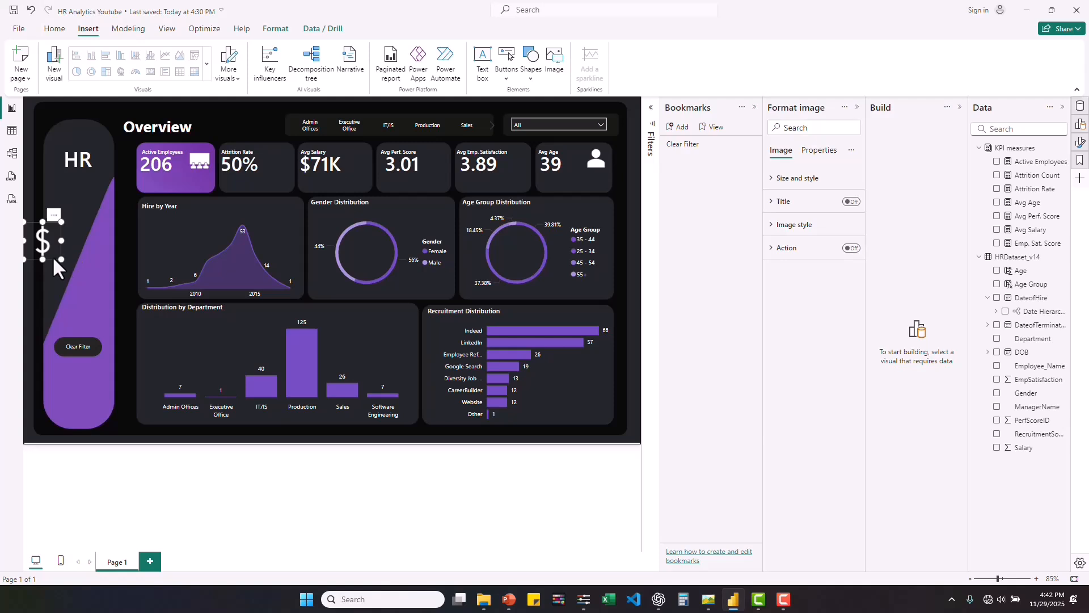
{"action": "left_click_drag", "start_coordinate": [344, 169], "coordinate": [371, 177]}
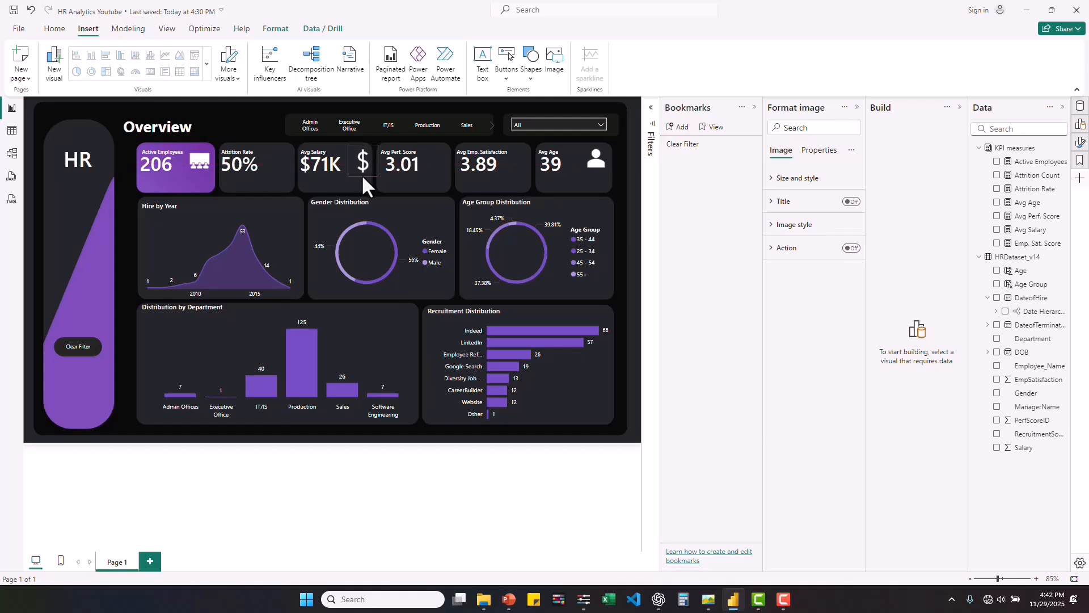
{"action": "left_click", "coordinate": [363, 176]}
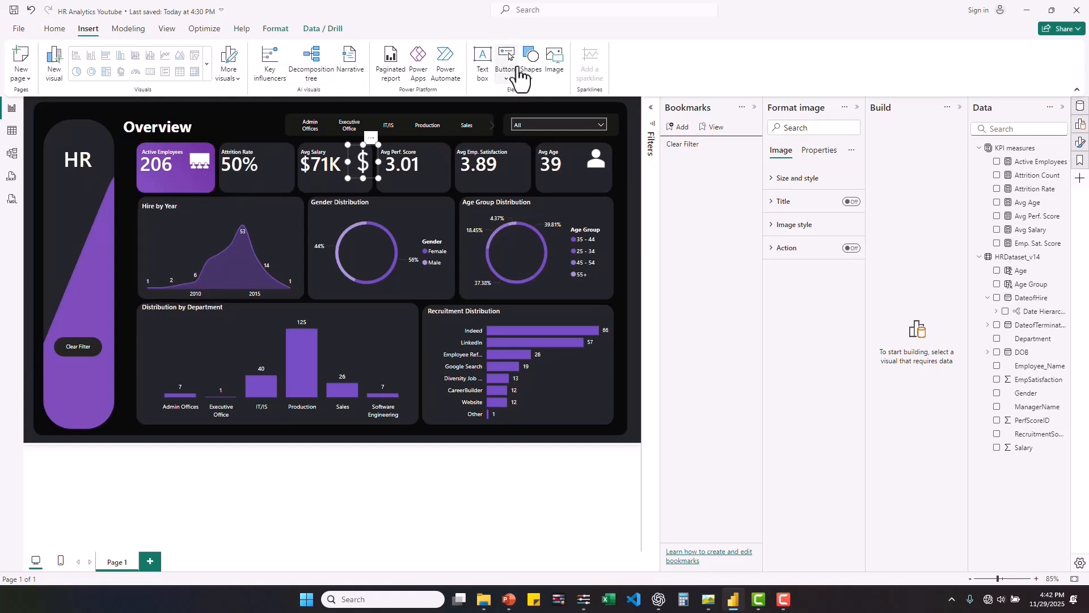
Step: Insert the circular arrows icon, picture 6 from the icon pack folder, and shrink it onto the Attrition Rate card's right side
{"action": "left_click", "coordinate": [549, 67]}
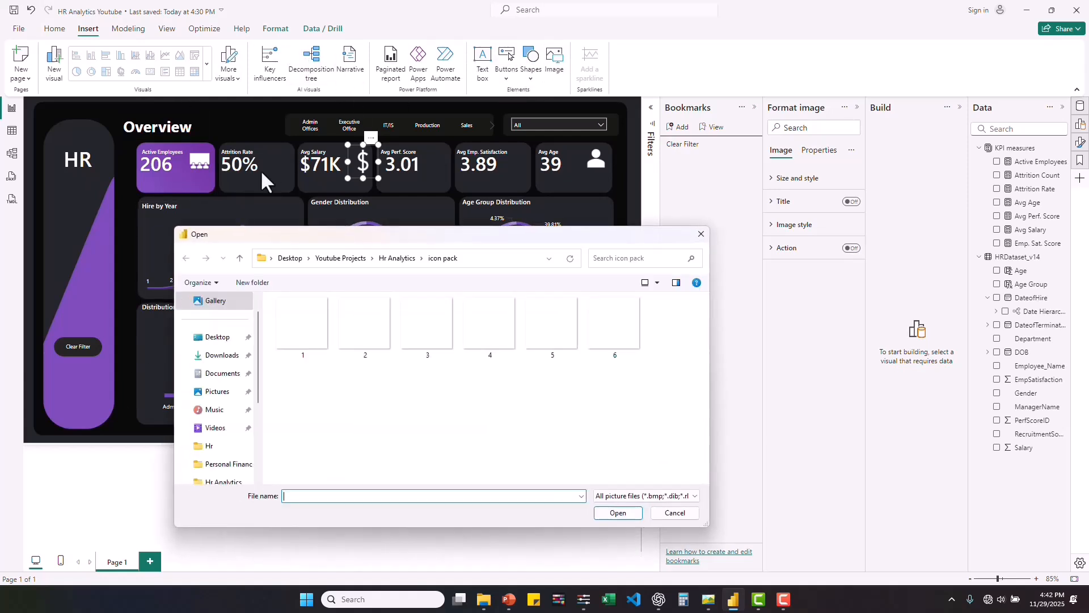
{"action": "double_click", "coordinate": [607, 332]}
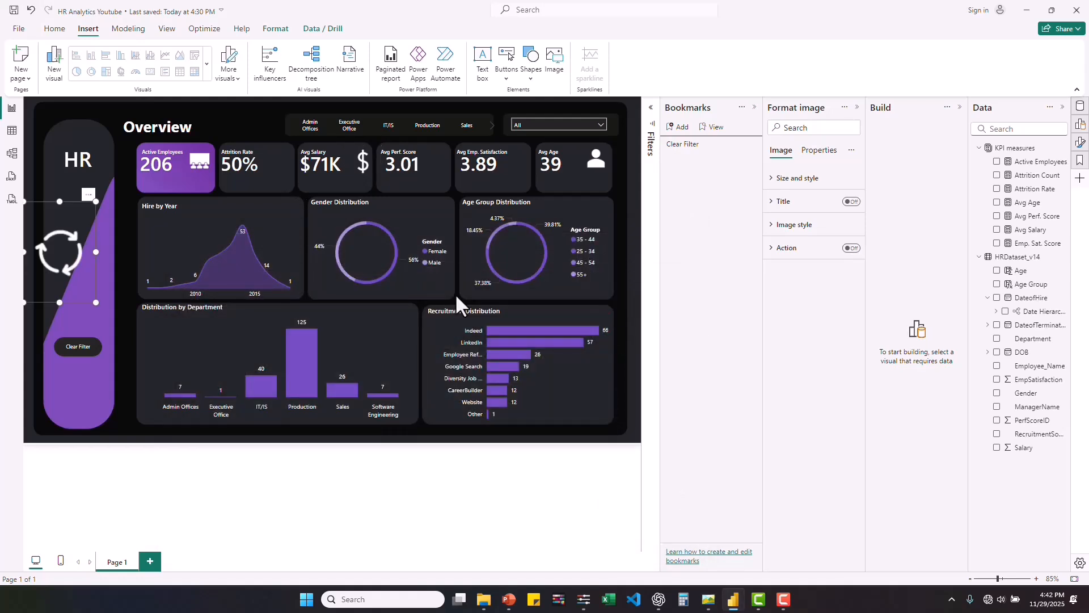
{"action": "key", "text": "Escape"}
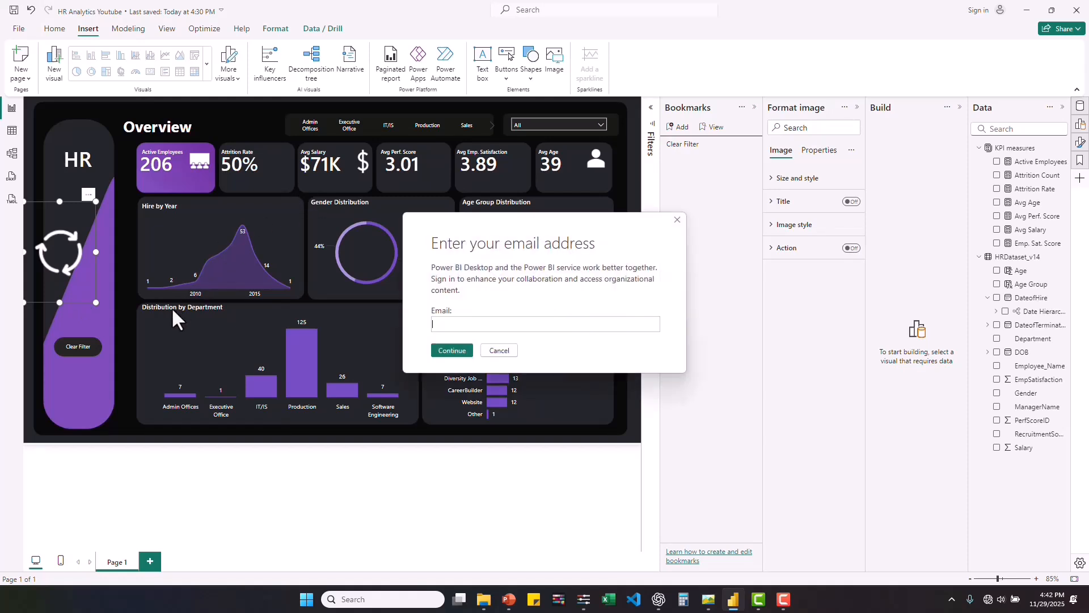
{"action": "key", "text": "Escape"}
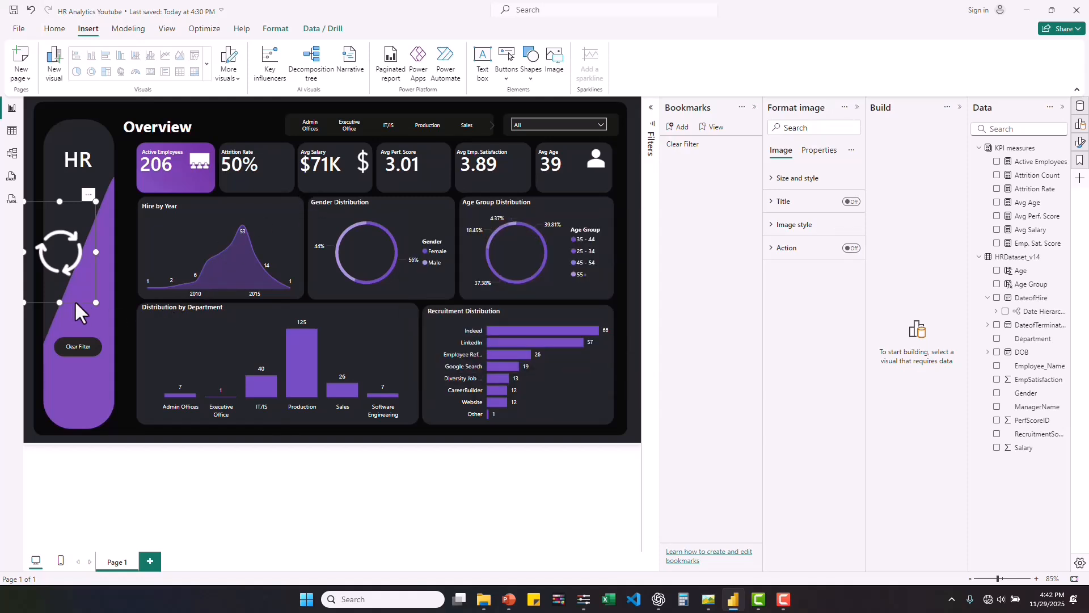
{"action": "left_click_drag", "start_coordinate": [74, 301], "coordinate": [288, 208]}
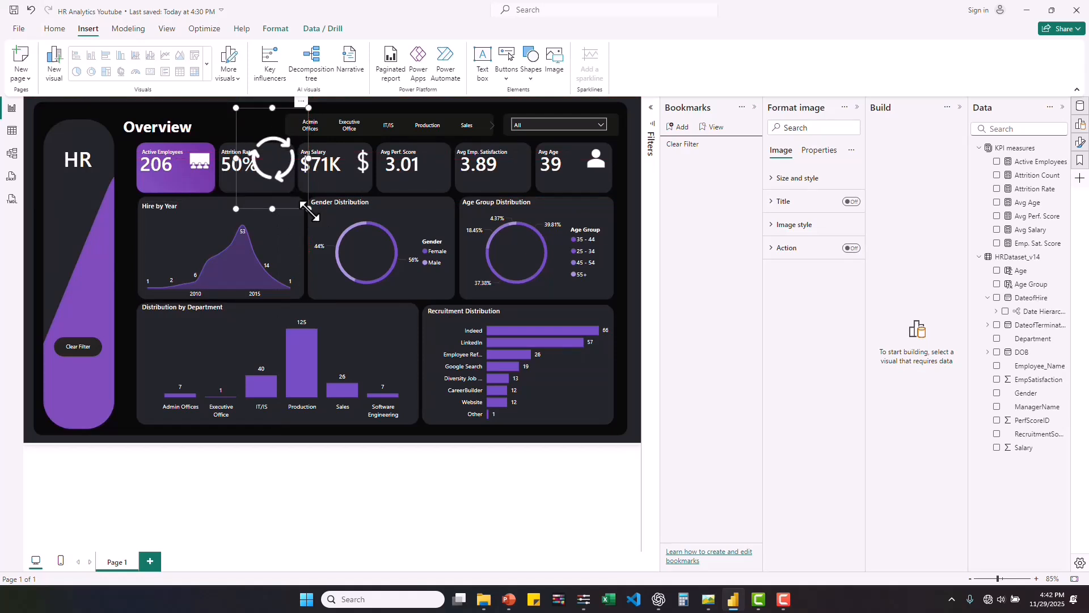
{"action": "left_click_drag", "start_coordinate": [308, 209], "coordinate": [269, 171]}
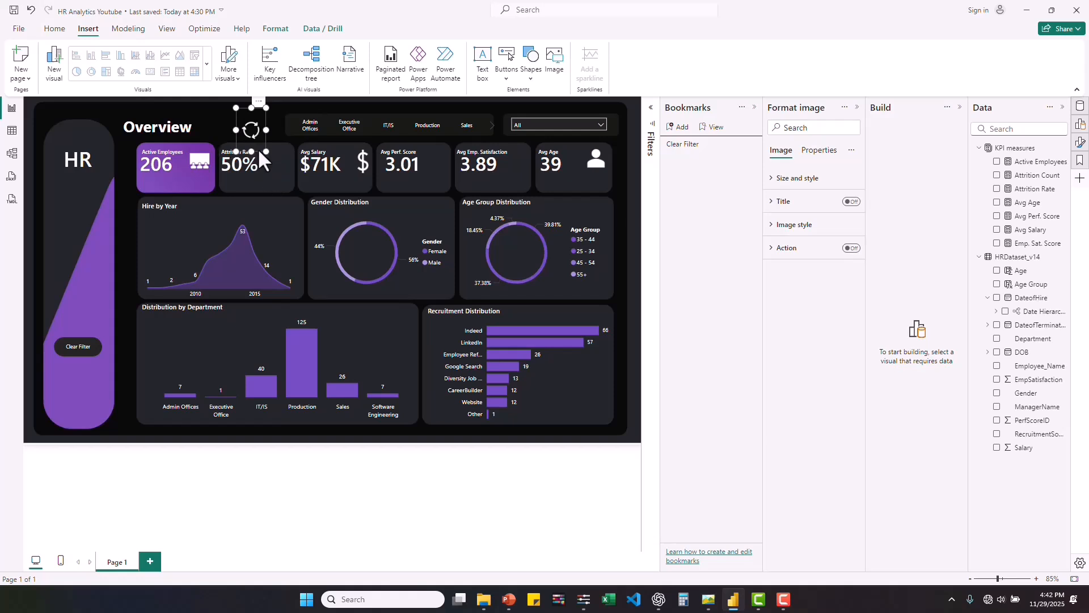
{"action": "left_click_drag", "start_coordinate": [260, 148], "coordinate": [281, 179]}
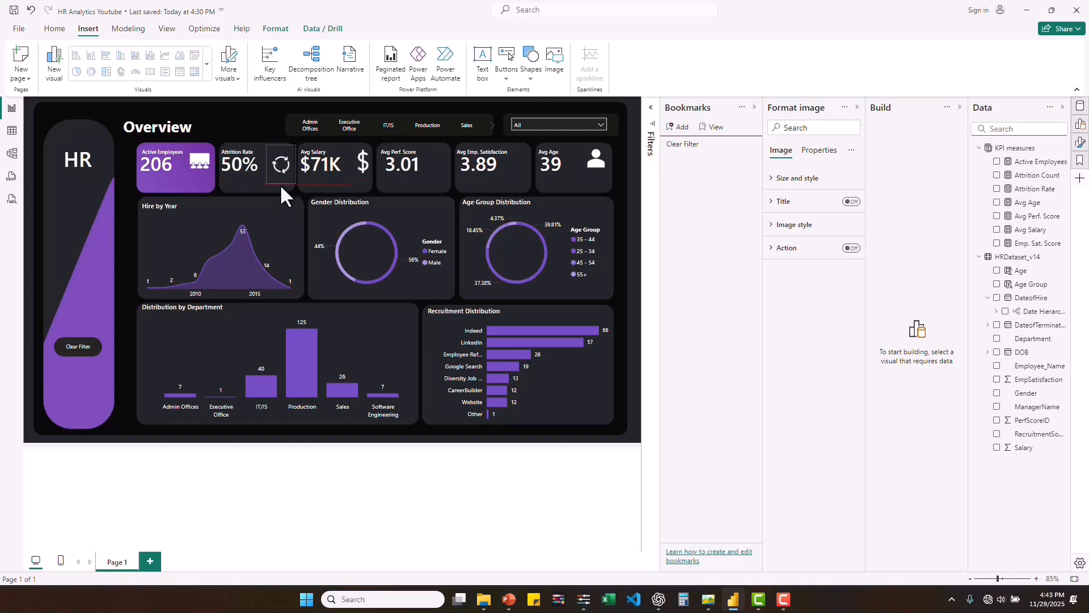
{"action": "left_click_drag", "start_coordinate": [280, 179], "coordinate": [280, 180]}
{"action": "left_click_drag", "start_coordinate": [279, 147], "coordinate": [280, 145]}
{"action": "left_click_drag", "start_coordinate": [288, 181], "coordinate": [288, 178]}
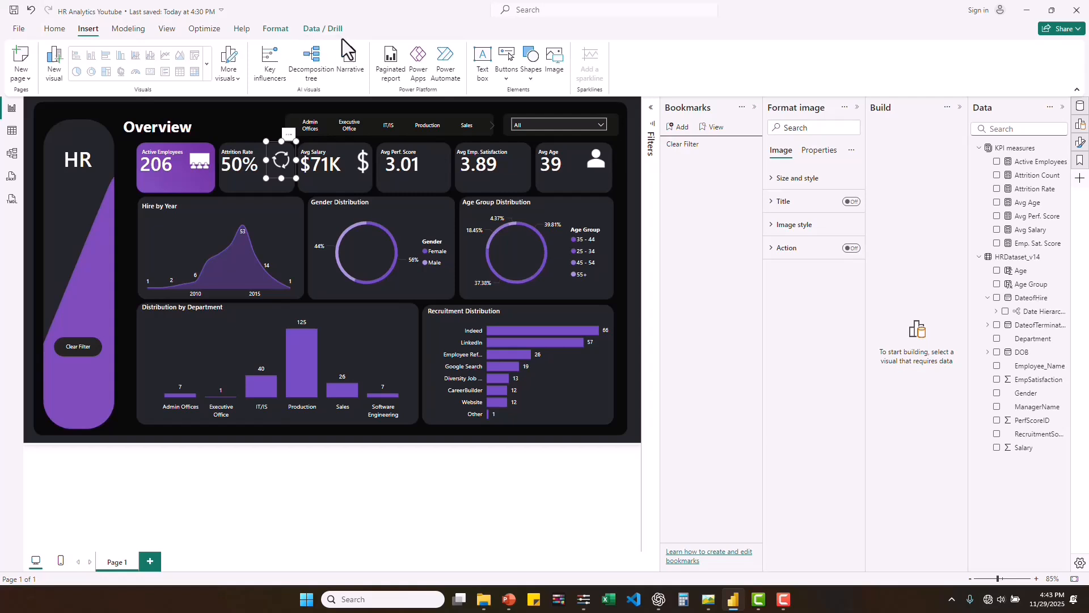
Step: Insert the curved arrow icon, picture 5, at small size on the Avg Perf. Score card's right side and duplicate it onto the Avg Emp. Satisfaction card
{"action": "left_click", "coordinate": [561, 65]}
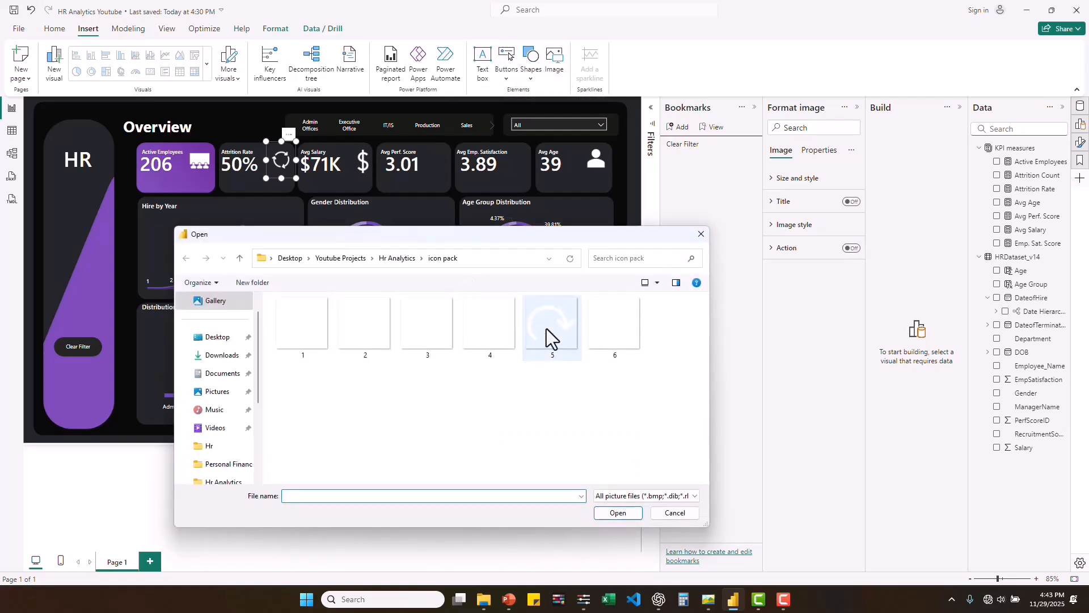
{"action": "double_click", "coordinate": [553, 325]}
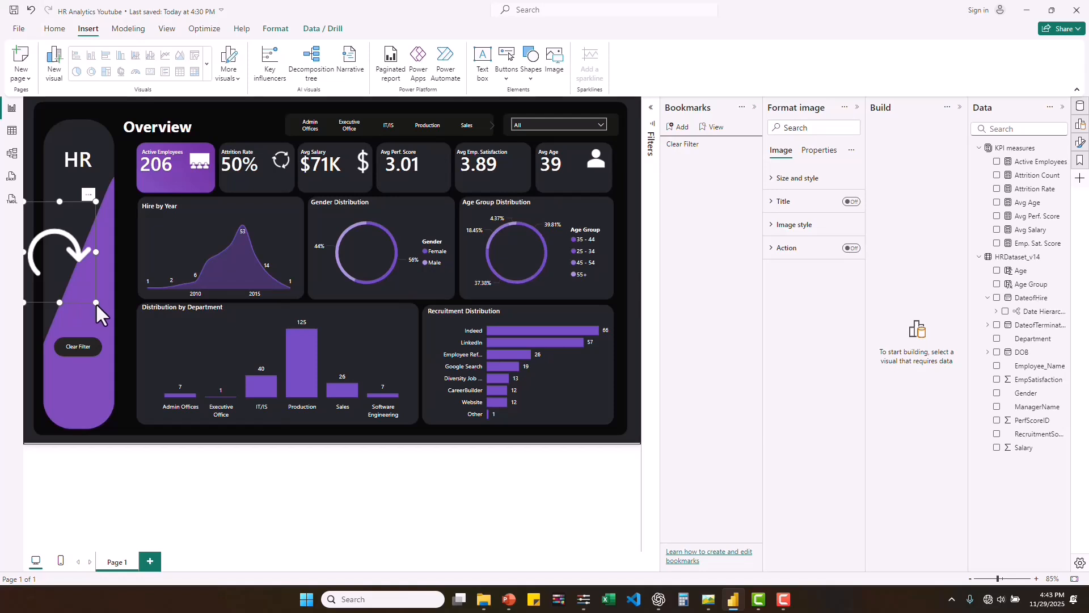
{"action": "left_click_drag", "start_coordinate": [96, 303], "coordinate": [46, 250]}
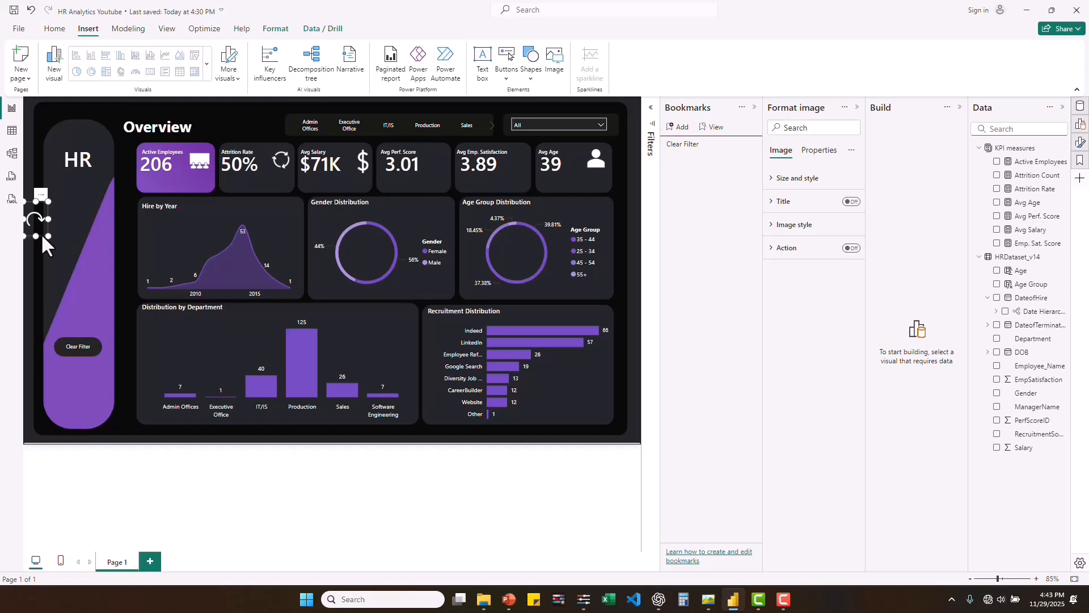
{"action": "left_click_drag", "start_coordinate": [362, 198], "coordinate": [437, 174]}
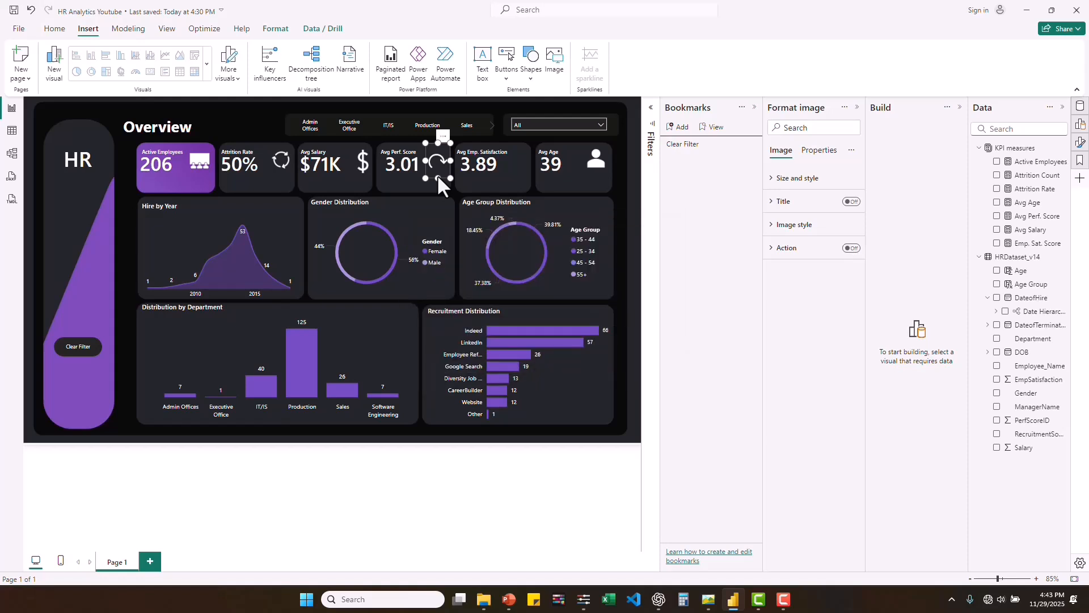
{"action": "left_click_drag", "start_coordinate": [438, 177], "coordinate": [436, 183]}
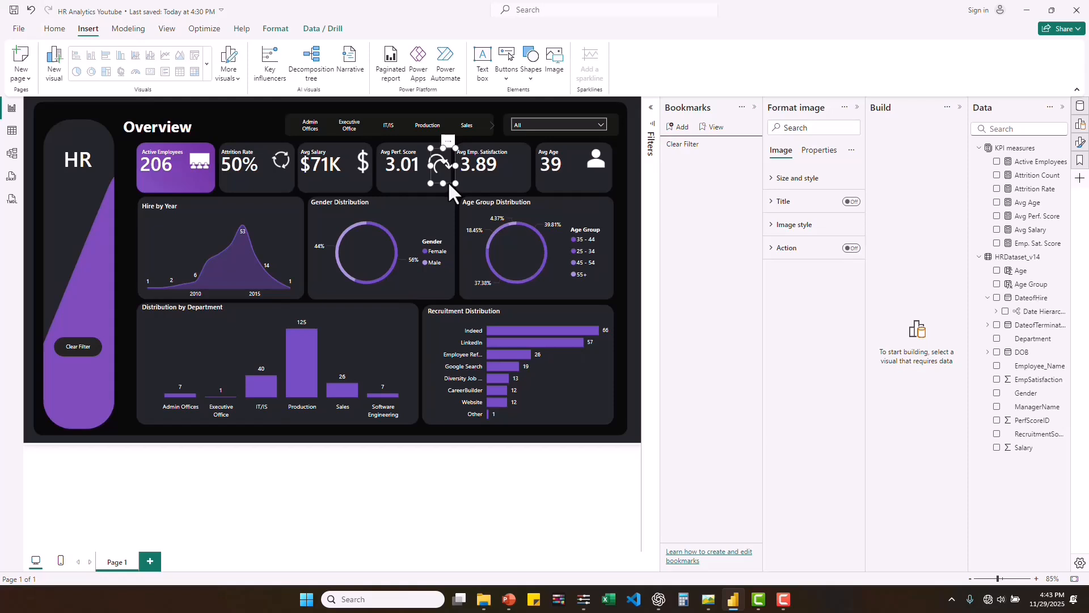
{"action": "left_click_drag", "start_coordinate": [448, 181], "coordinate": [523, 176]}
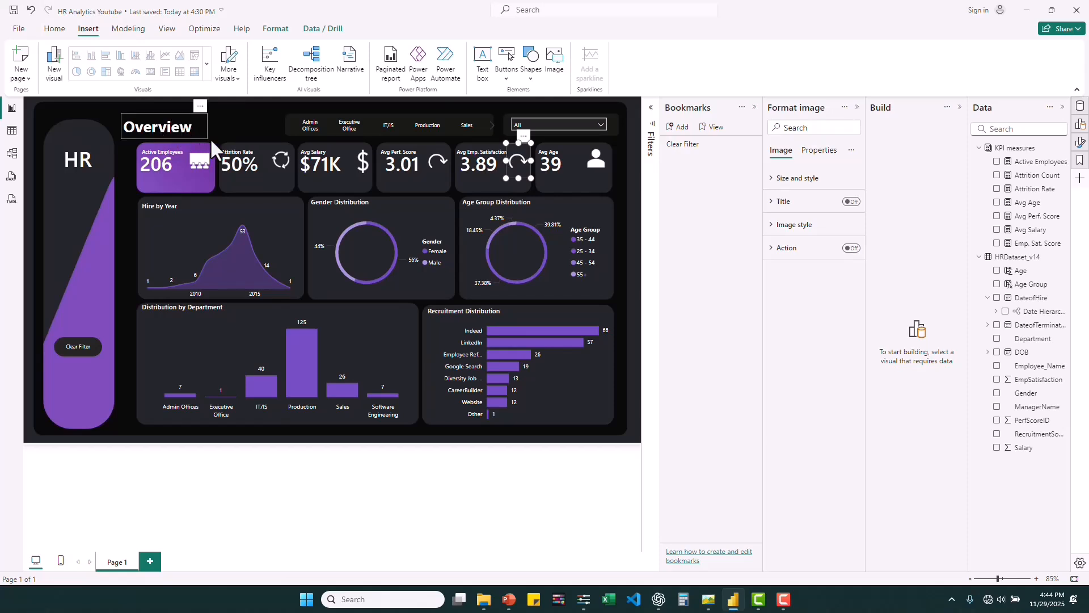
Step: Align the Overview title with the left edge of the KPI cards and narrow its text box slightly
{"action": "left_click_drag", "start_coordinate": [171, 136], "coordinate": [197, 139]}
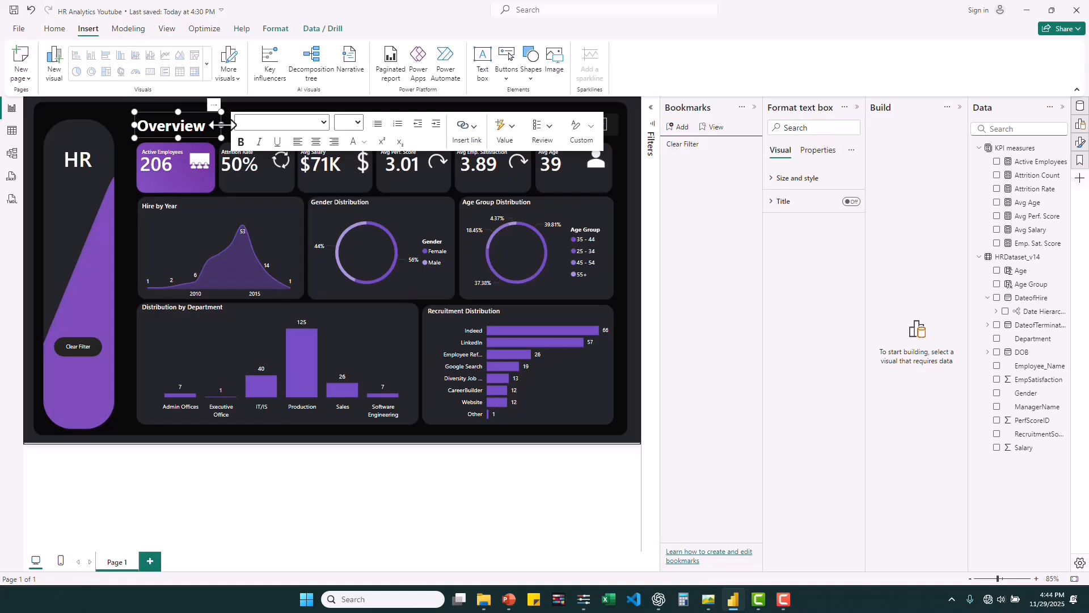
{"action": "left_click_drag", "start_coordinate": [221, 125], "coordinate": [212, 122]}
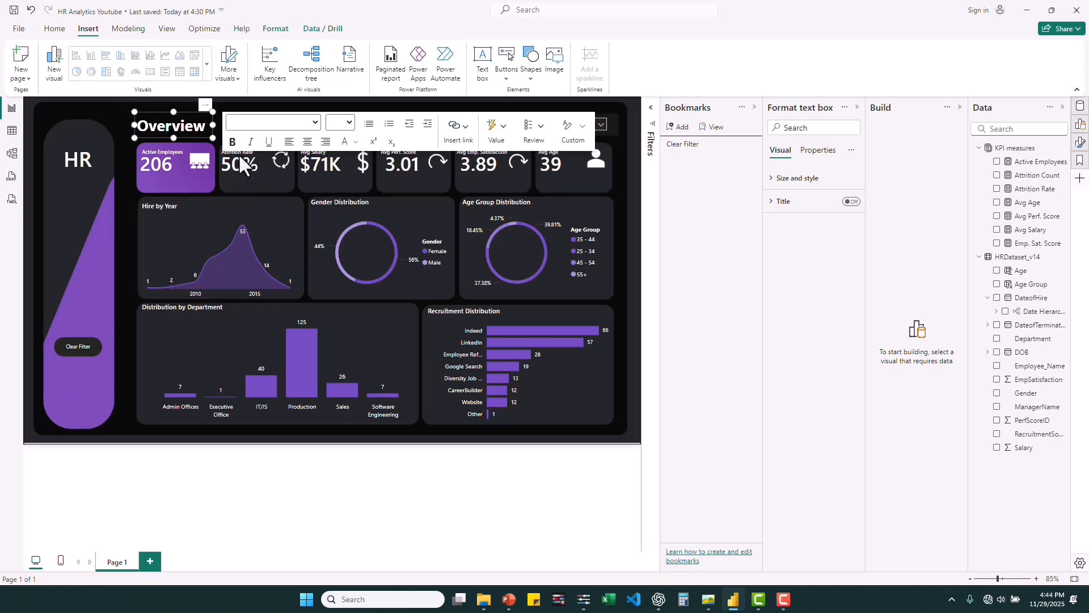
{"action": "left_click", "coordinate": [79, 413]}
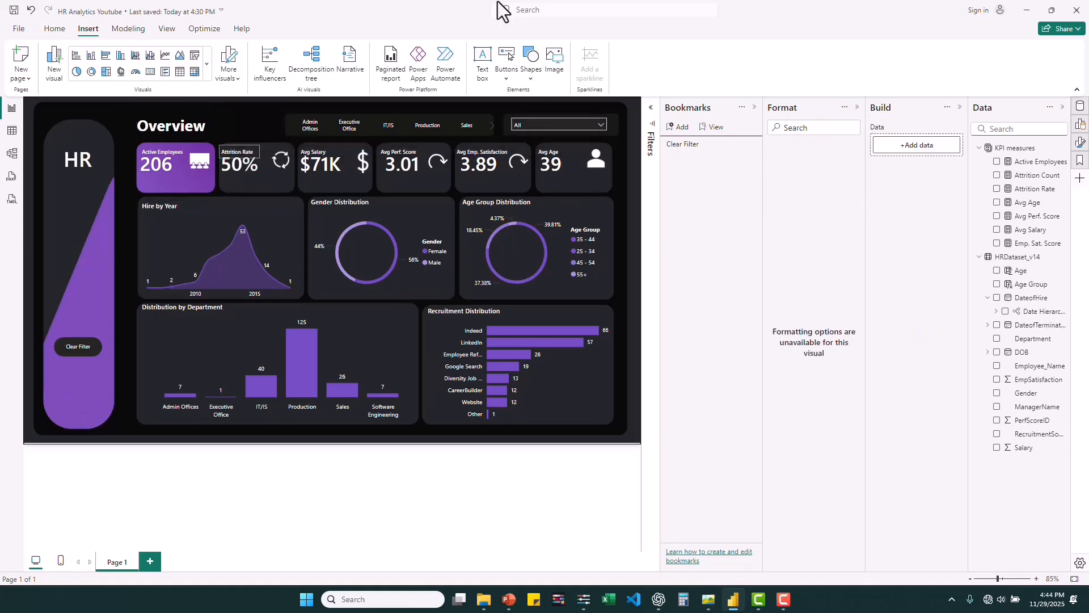
{"action": "left_click", "coordinate": [555, 63]}
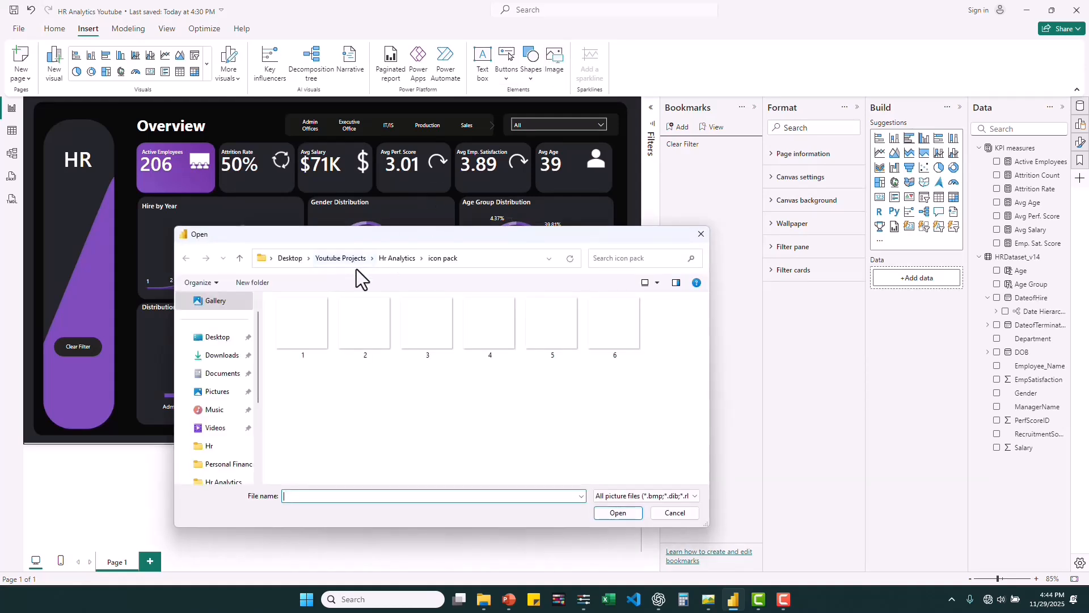
{"action": "left_click", "coordinate": [291, 258]}
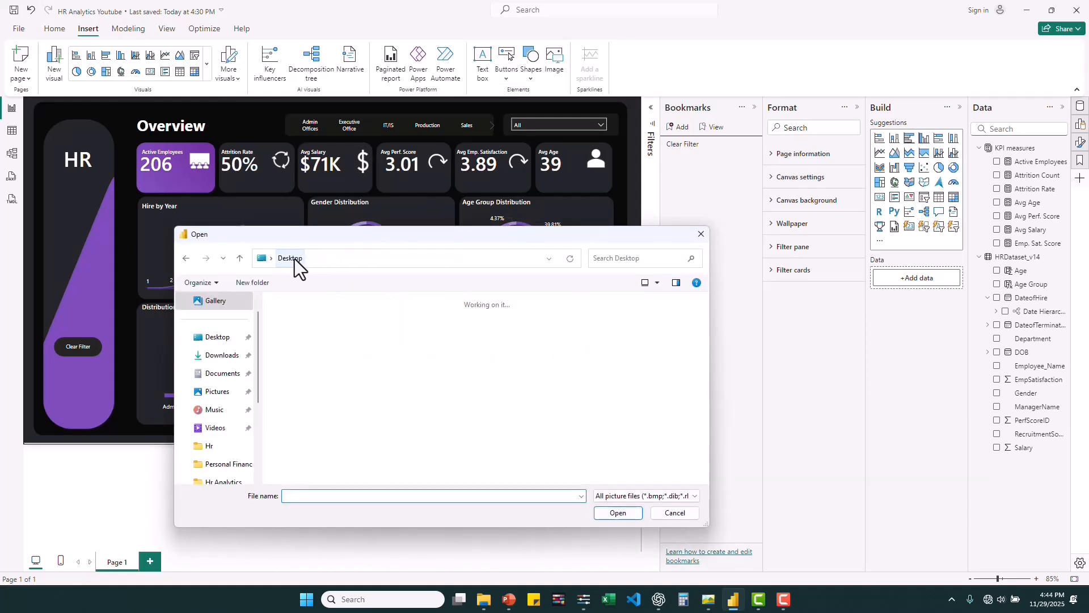
{"action": "scroll", "coordinate": [586, 430], "scroll_direction": "down", "scroll_amount": 2}
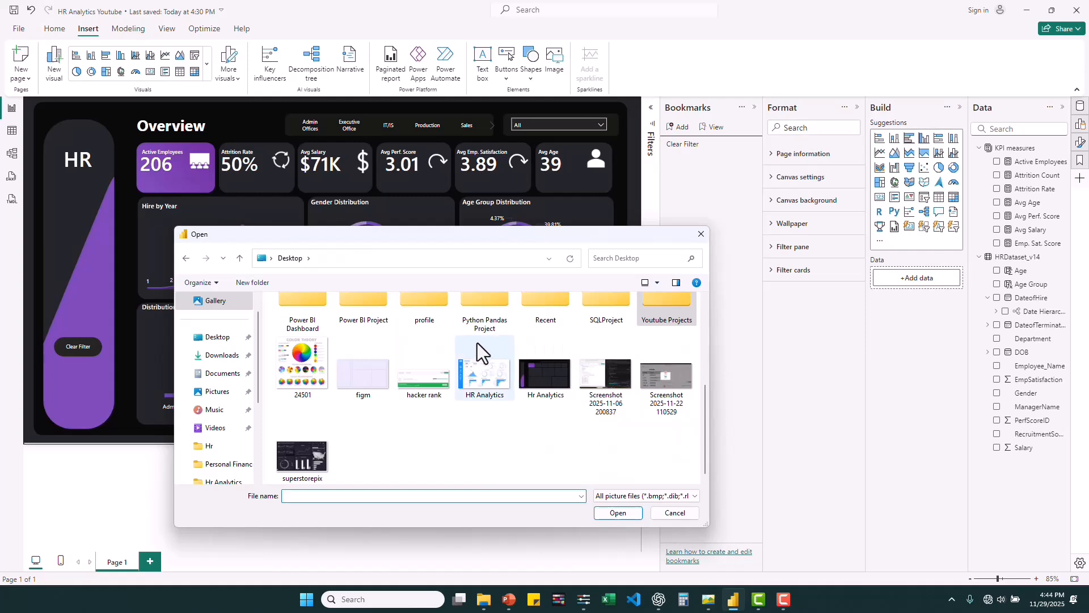
{"action": "double_click", "coordinate": [429, 309]}
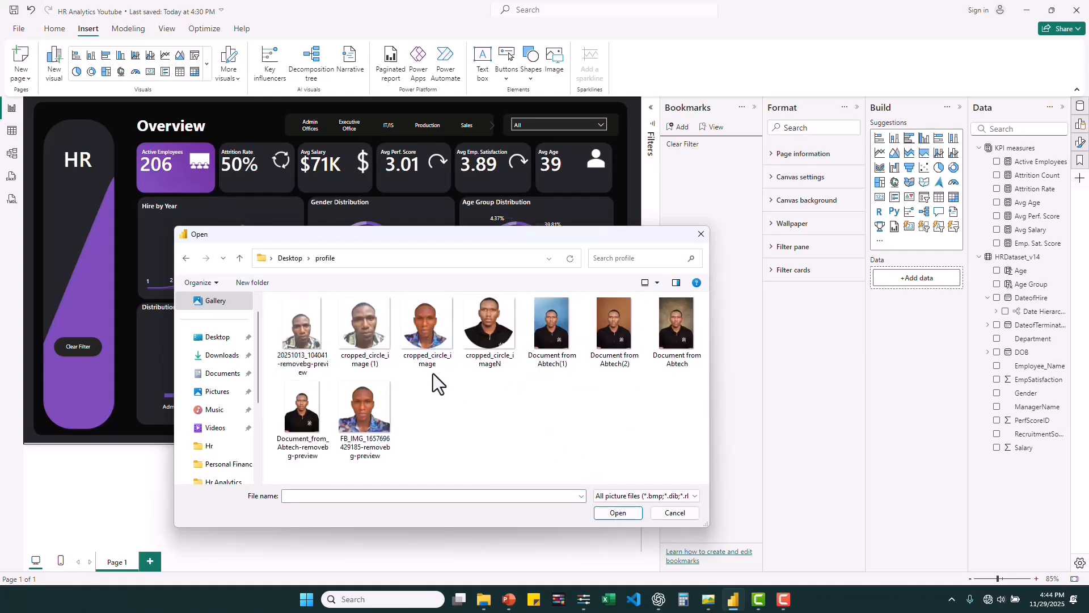
{"action": "double_click", "coordinate": [503, 310]}
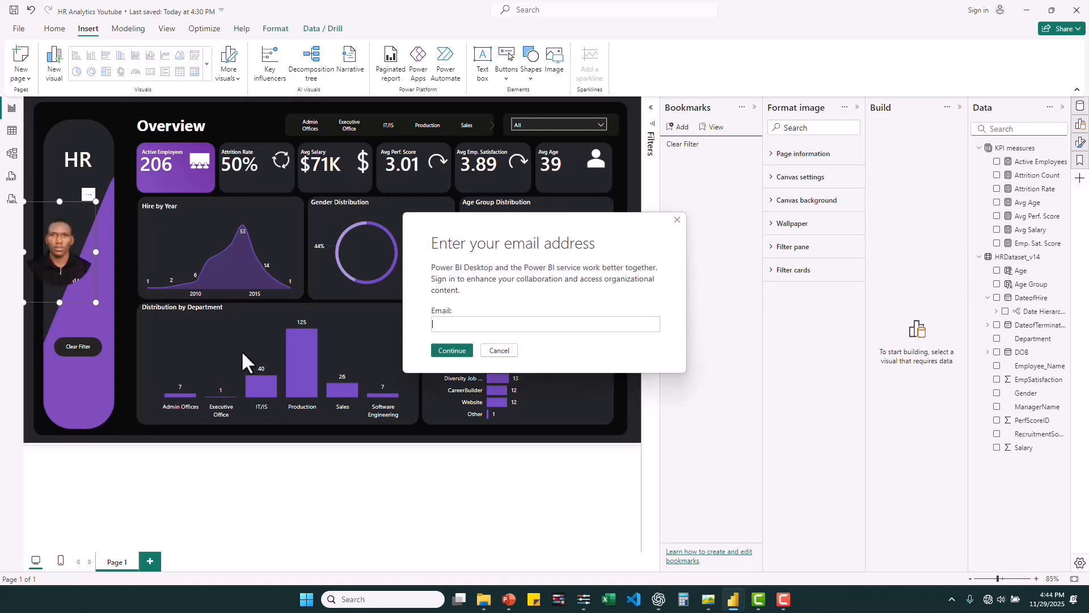
{"action": "key", "text": "Escape"}
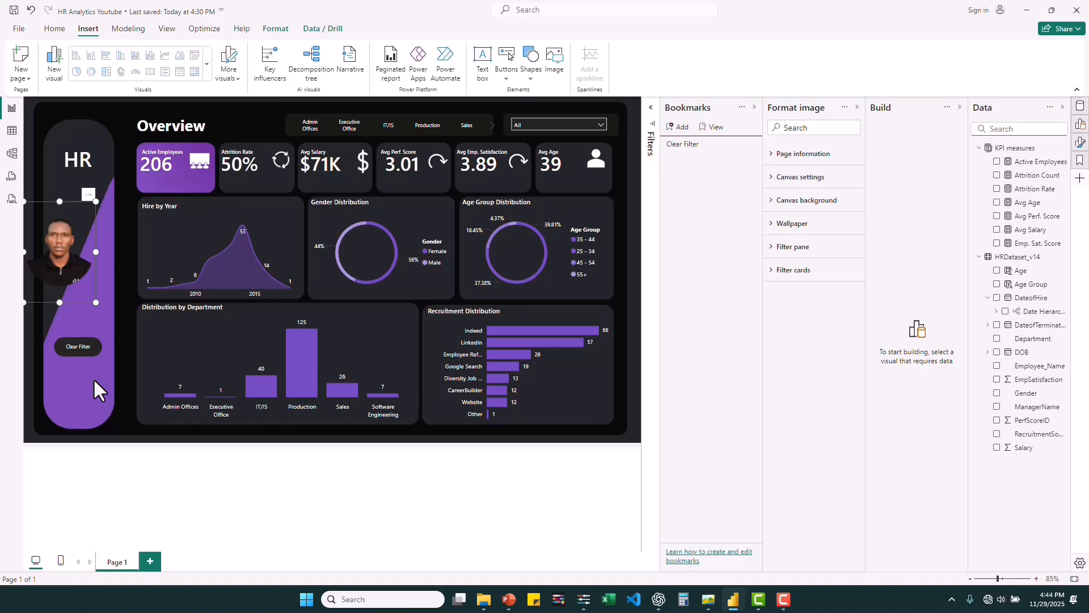
{"action": "left_click_drag", "start_coordinate": [30, 205], "coordinate": [74, 331]}
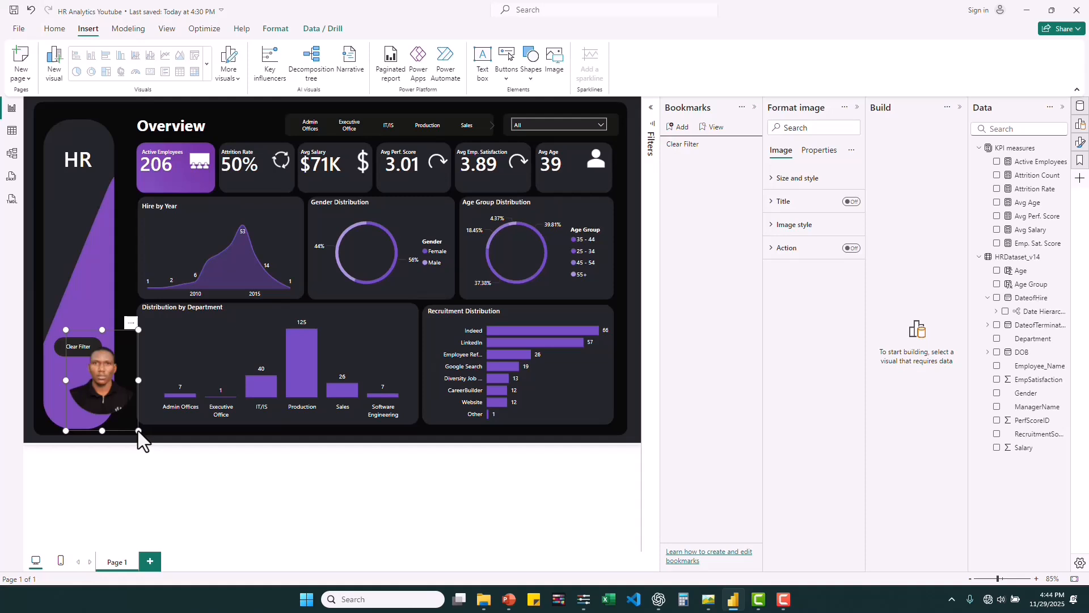
{"action": "left_click_drag", "start_coordinate": [120, 421], "coordinate": [86, 418]}
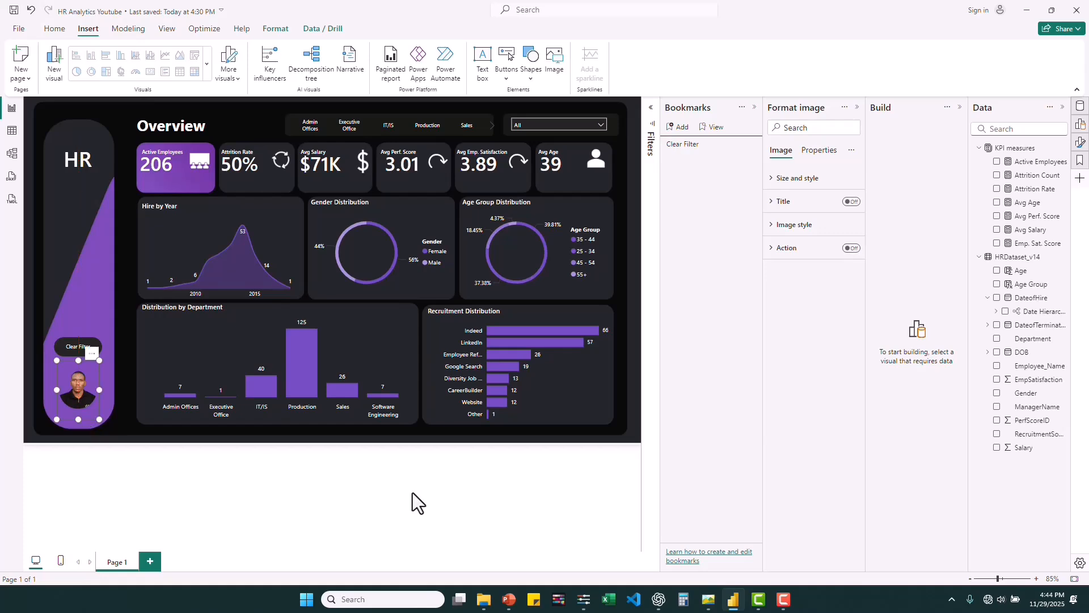
{"action": "mouse_move", "coordinate": [709, 602]}
{"action": "key", "text": "Escape"}
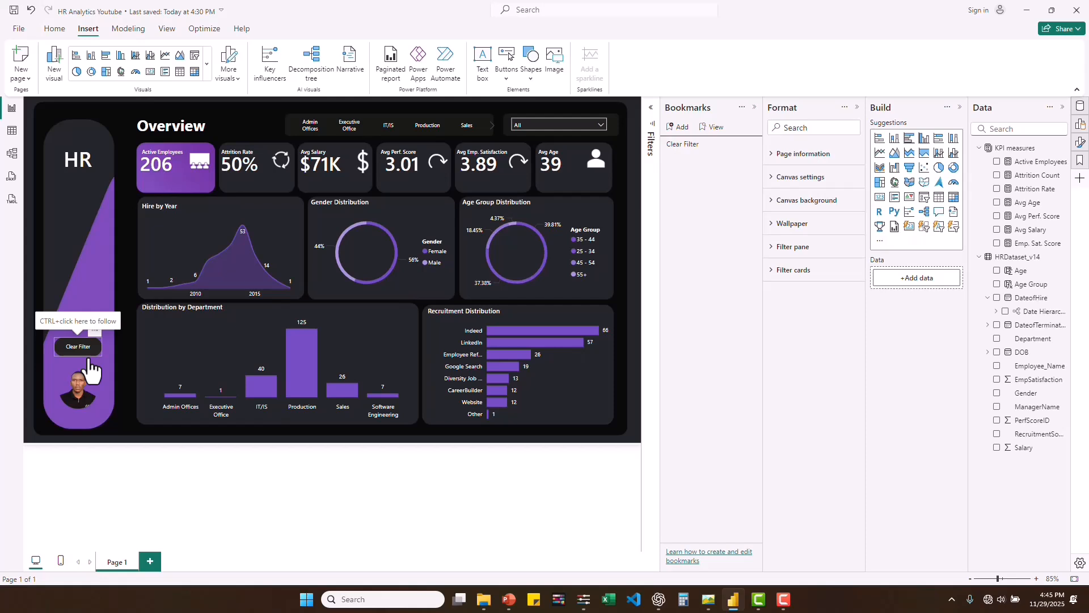
Step: Move the Clear Filter button slightly up the sidebar and raise the portrait to sit just beneath it
{"action": "left_click_drag", "start_coordinate": [89, 359], "coordinate": [82, 347]}
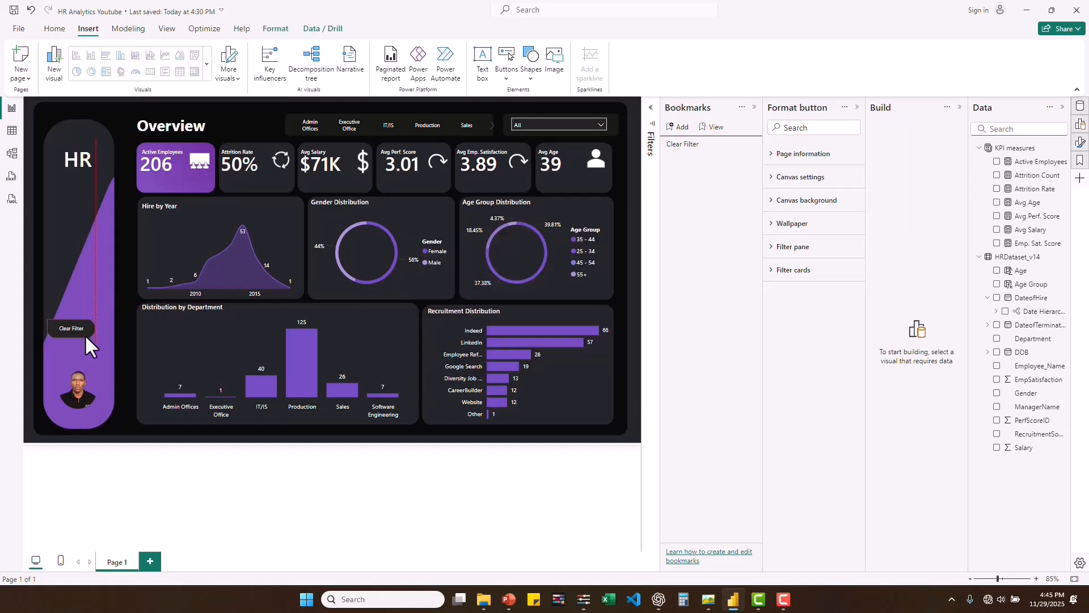
{"action": "mouse_move", "coordinate": [94, 341]}
{"action": "left_mouse_down"}
{"action": "mouse_move", "coordinate": [105, 345]}
{"action": "mouse_move", "coordinate": [89, 349]}
{"action": "left_mouse_up"}
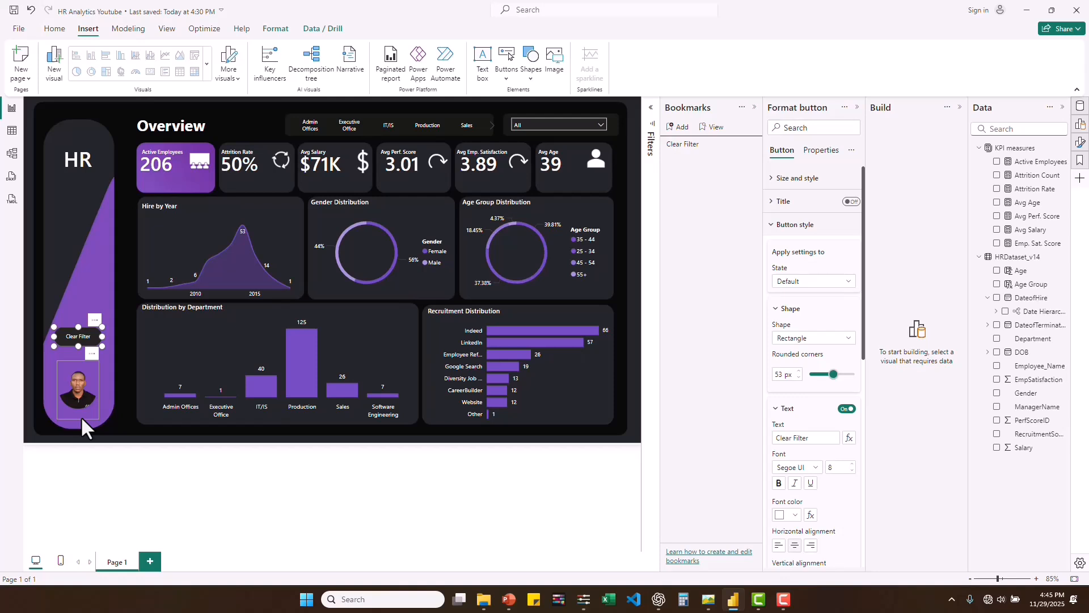
{"action": "mouse_move", "coordinate": [79, 397]}
{"action": "left_mouse_down"}
{"action": "mouse_move", "coordinate": [79, 372]}
{"action": "mouse_move", "coordinate": [80, 400]}
{"action": "left_mouse_up"}
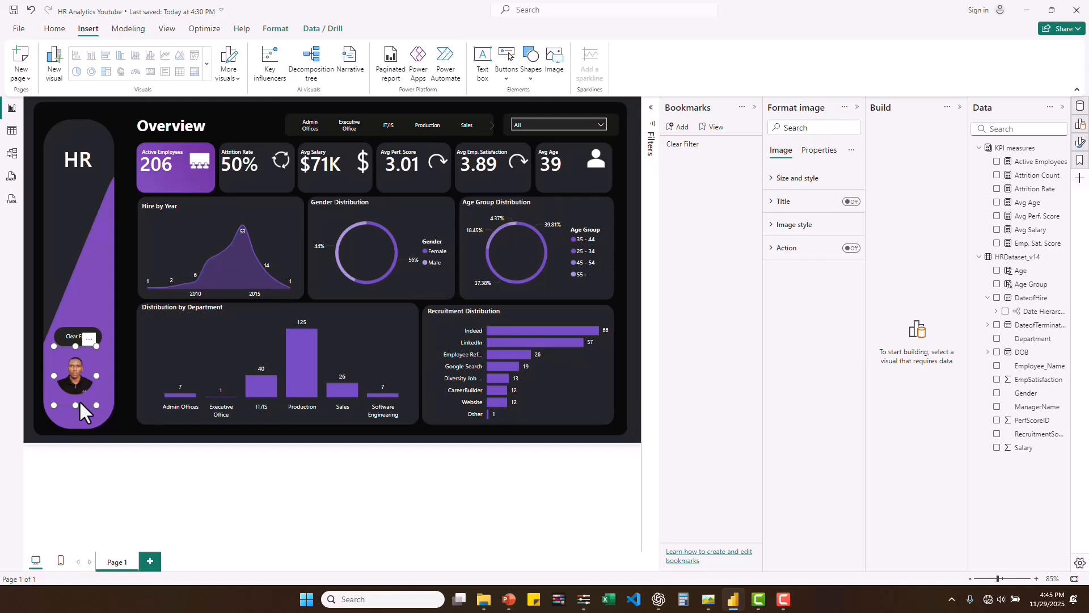
Step: Place a copy of the Active Employees label under the sidebar portrait and change its text to "Welcome Back!"
{"action": "left_click", "coordinate": [175, 155]}
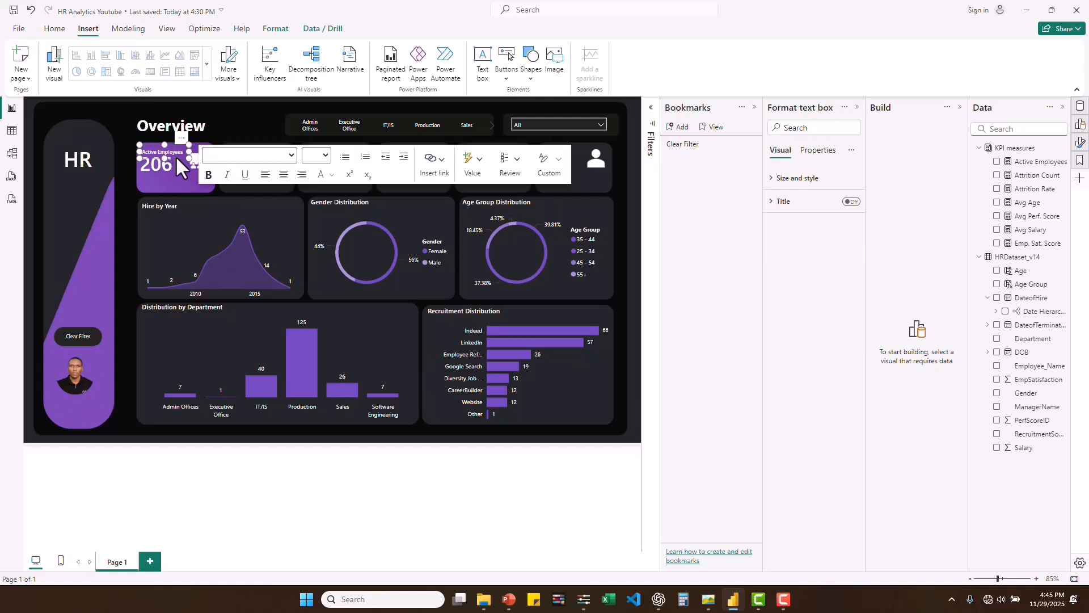
{"action": "left_click_drag", "start_coordinate": [176, 155], "coordinate": [90, 417]}
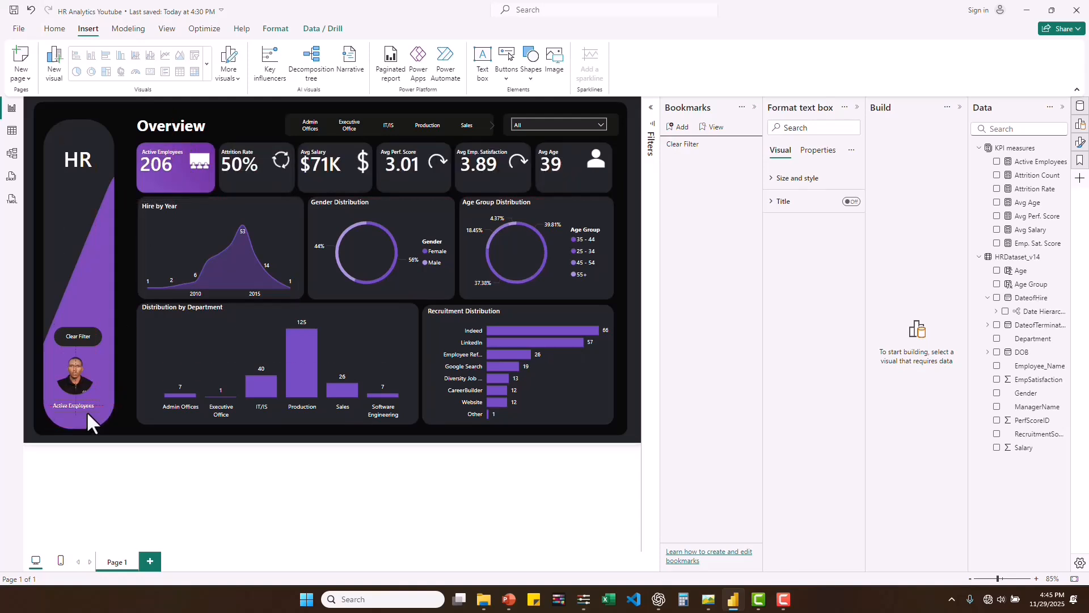
{"action": "left_click", "coordinate": [89, 409]}
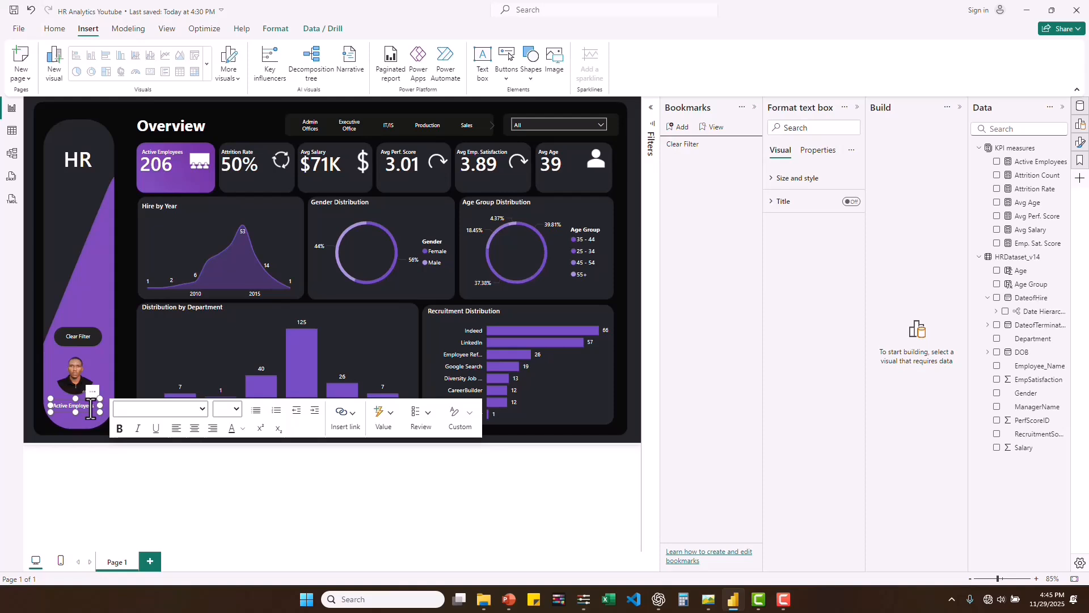
{"action": "key", "text": "ctrl+a"}
{"action": "type", "text": "W"}
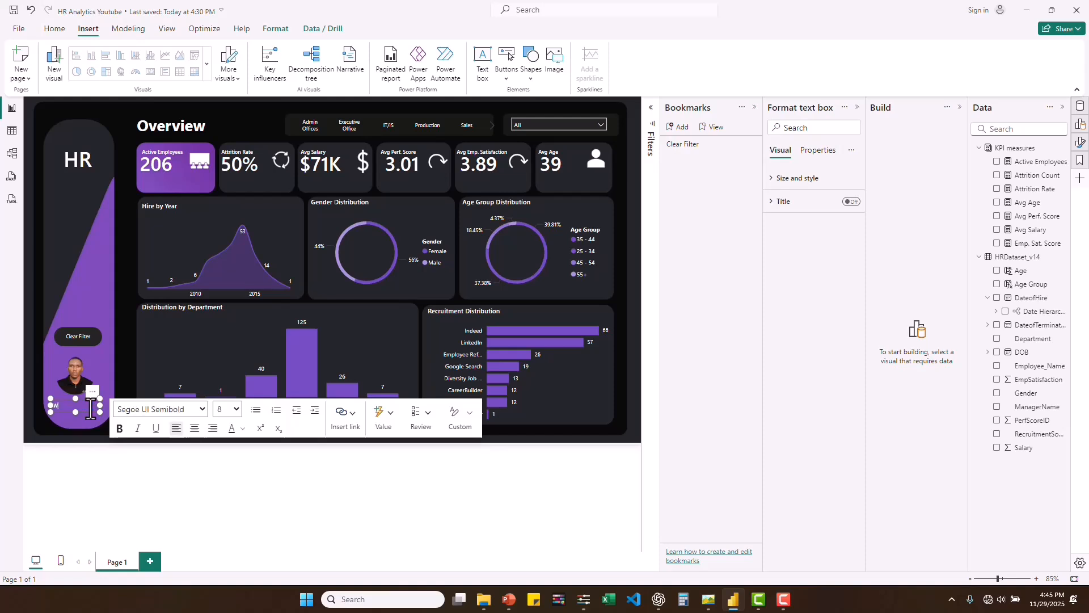
{"action": "type", "text": "elcome Back!"}
Step: Set the font size of the "Welcome Back!" text to 11
{"action": "key", "text": "ctrl+a"}
{"action": "left_click", "coordinate": [237, 413]}
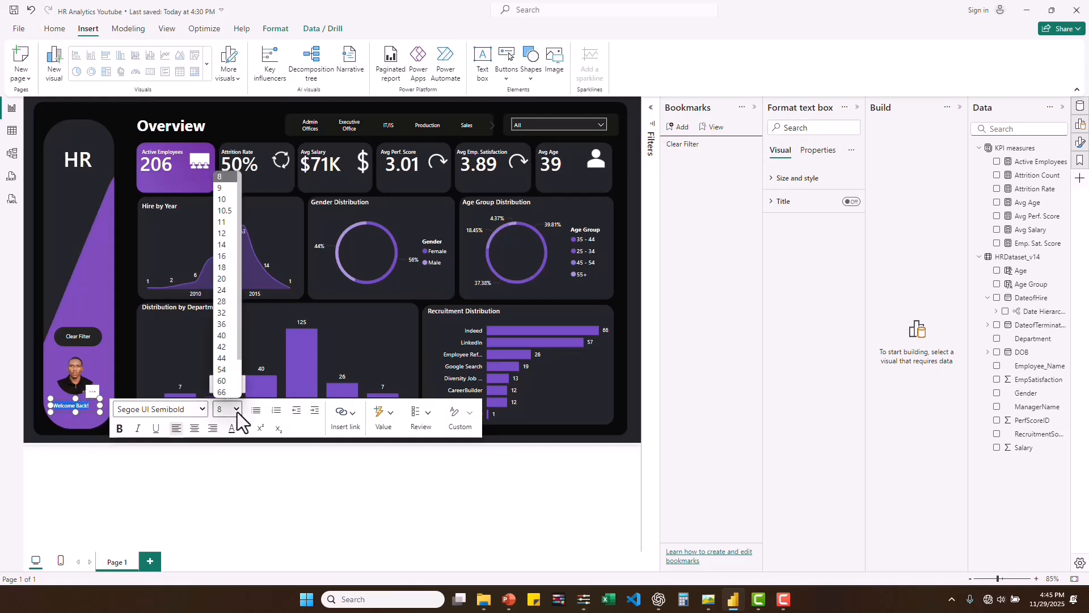
{"action": "left_click", "coordinate": [226, 223]}
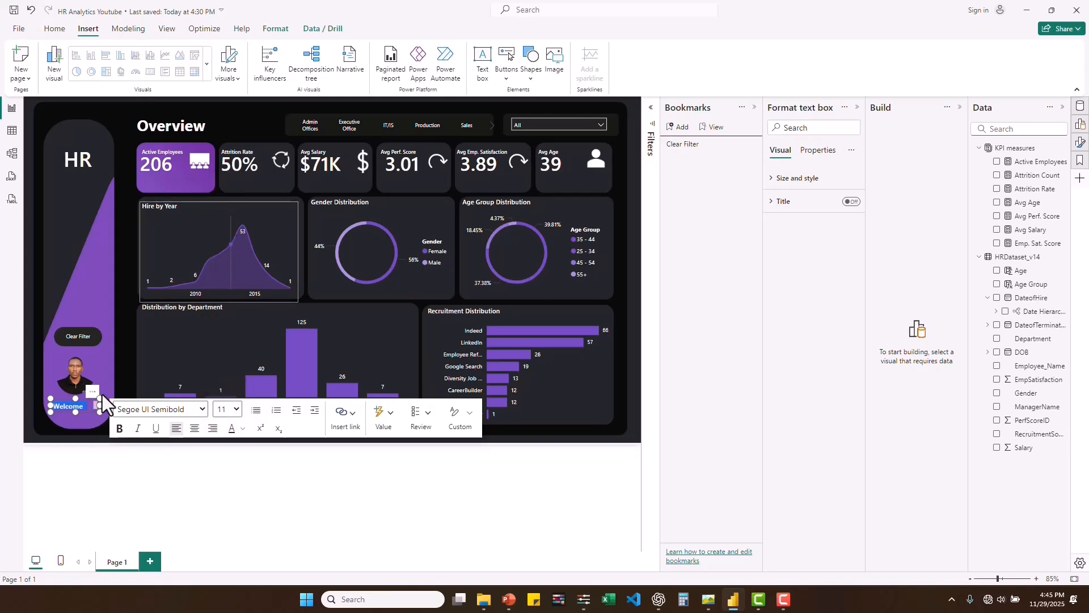
Step: Widen the "Welcome Back!" text box under the sidebar portrait so the whole message fits on one line
{"action": "left_click_drag", "start_coordinate": [108, 406], "coordinate": [114, 406]}
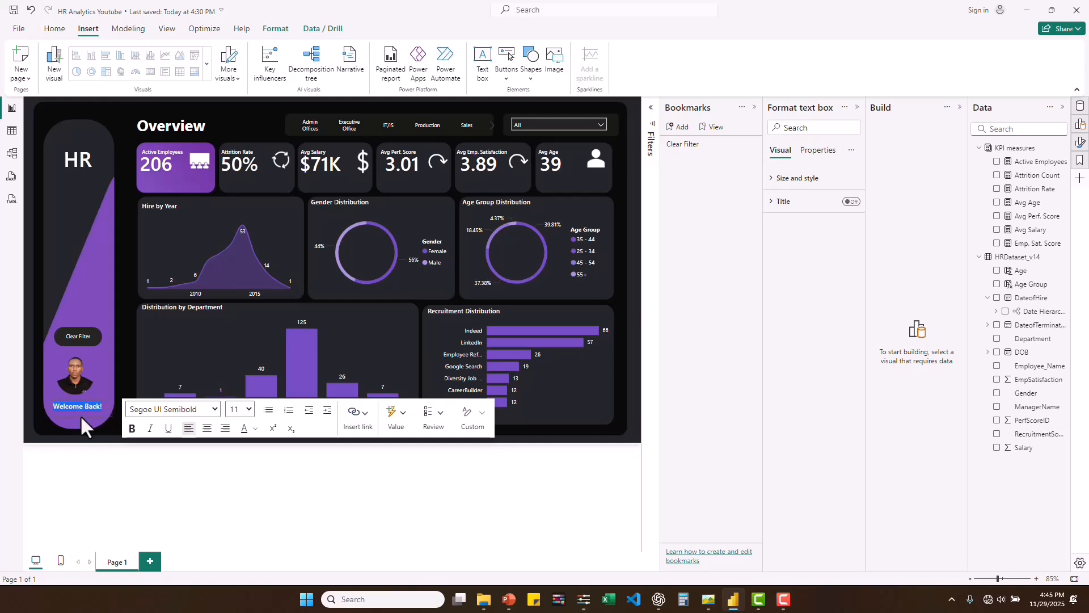
{"action": "left_click_drag", "start_coordinate": [80, 416], "coordinate": [80, 415]}
{"action": "left_click", "coordinate": [99, 433]}
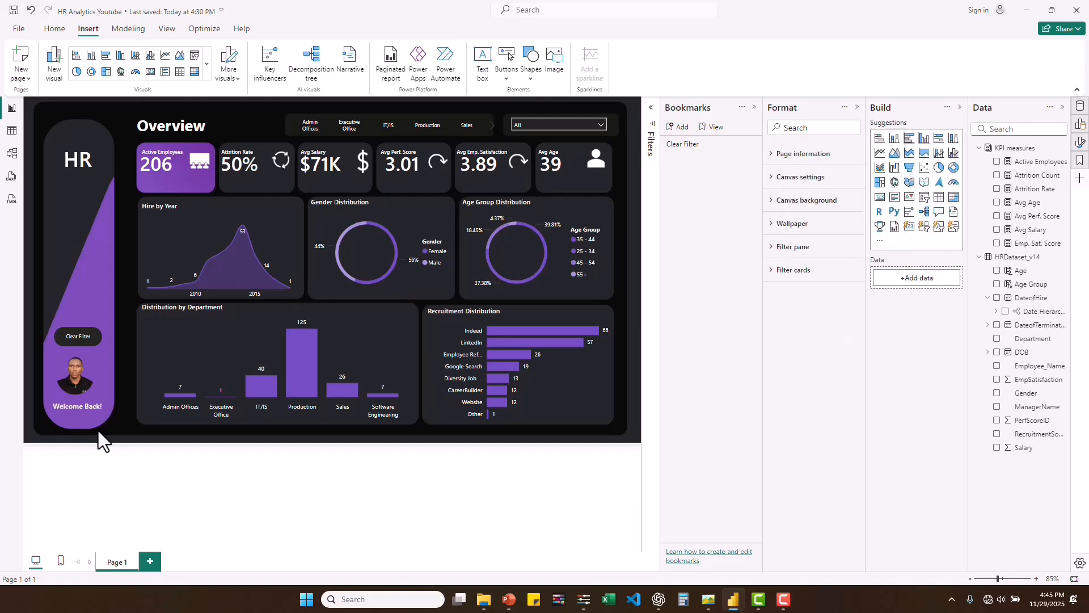
Step: Hide the Bookmarks, Format and Build panes to enlarge the dashboard view, and dismiss the email sign-in prompt
{"action": "left_click", "coordinate": [754, 108]}
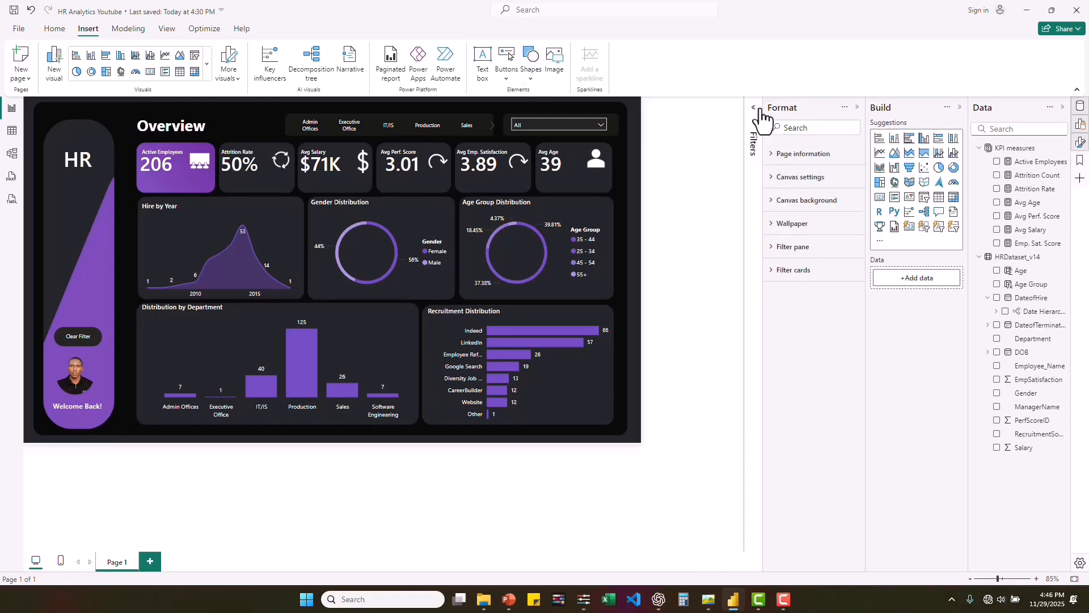
{"action": "left_click", "coordinate": [856, 109]}
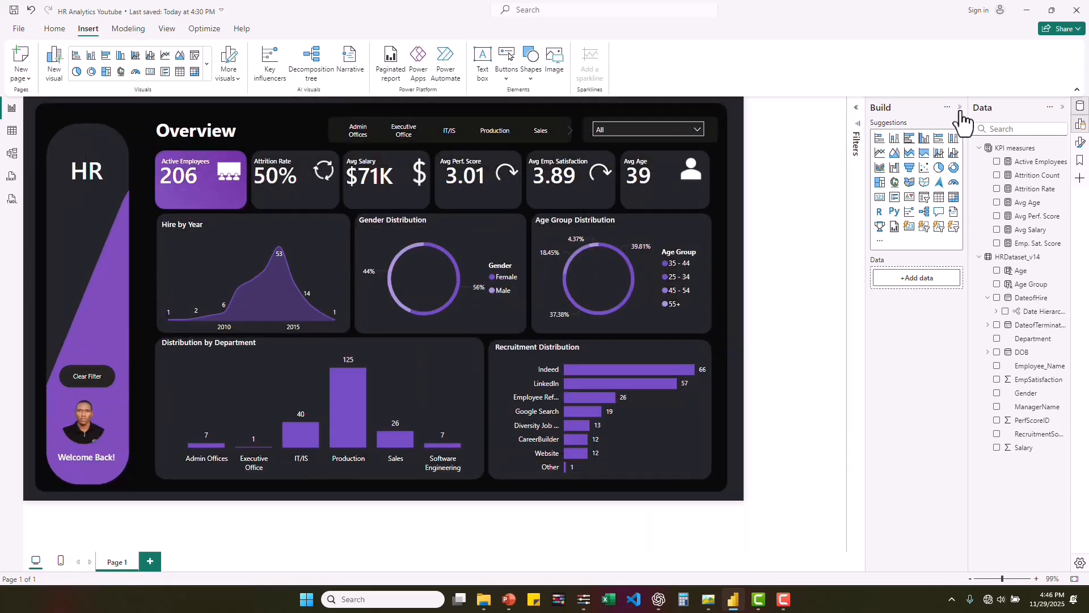
{"action": "left_click", "coordinate": [960, 109]}
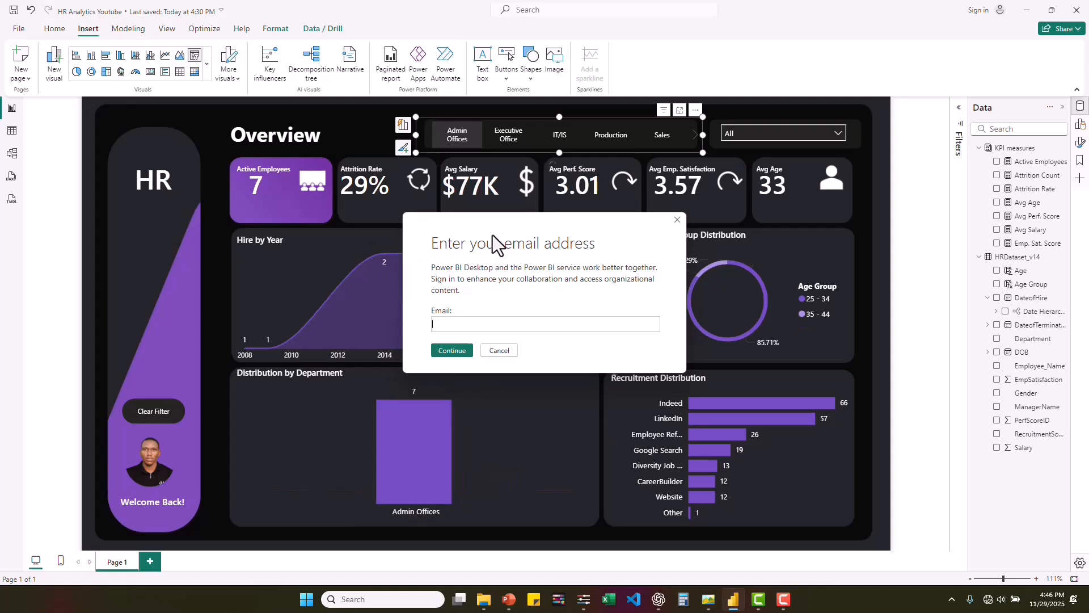
{"action": "key", "text": "Escape"}
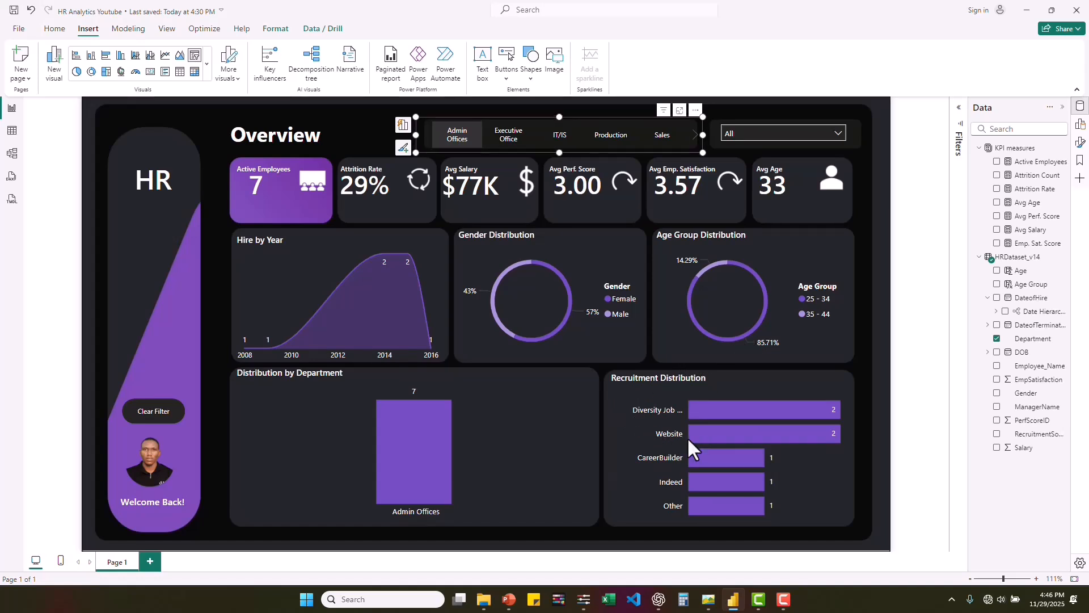
Step: Set the Age Group Distribution chart's detail labels to percent of total with 0 percentage decimal places
{"action": "left_click", "coordinate": [767, 341]}
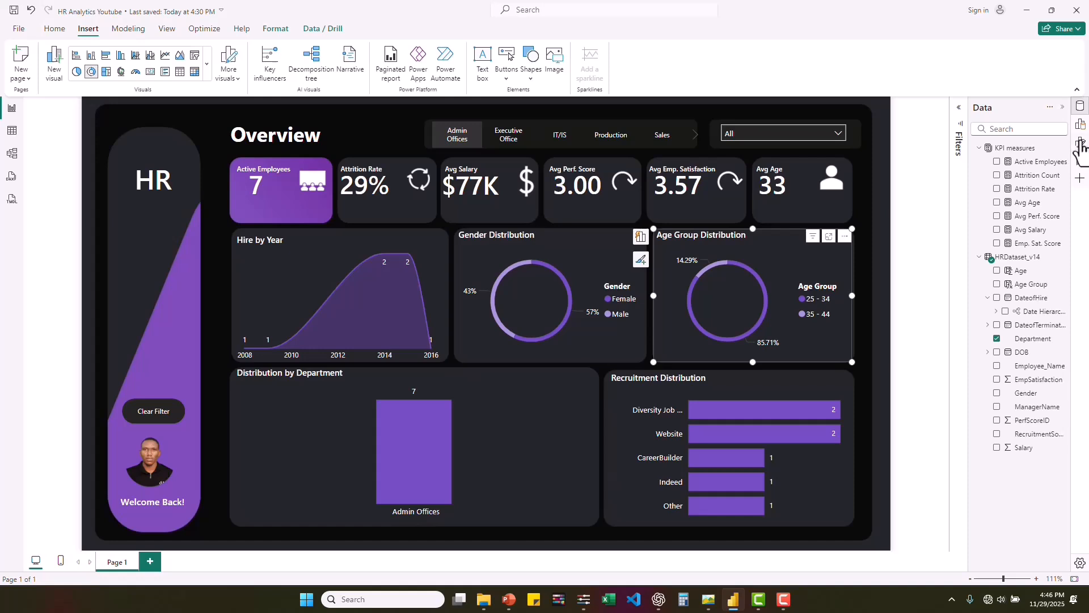
{"action": "left_click", "coordinate": [1080, 142]}
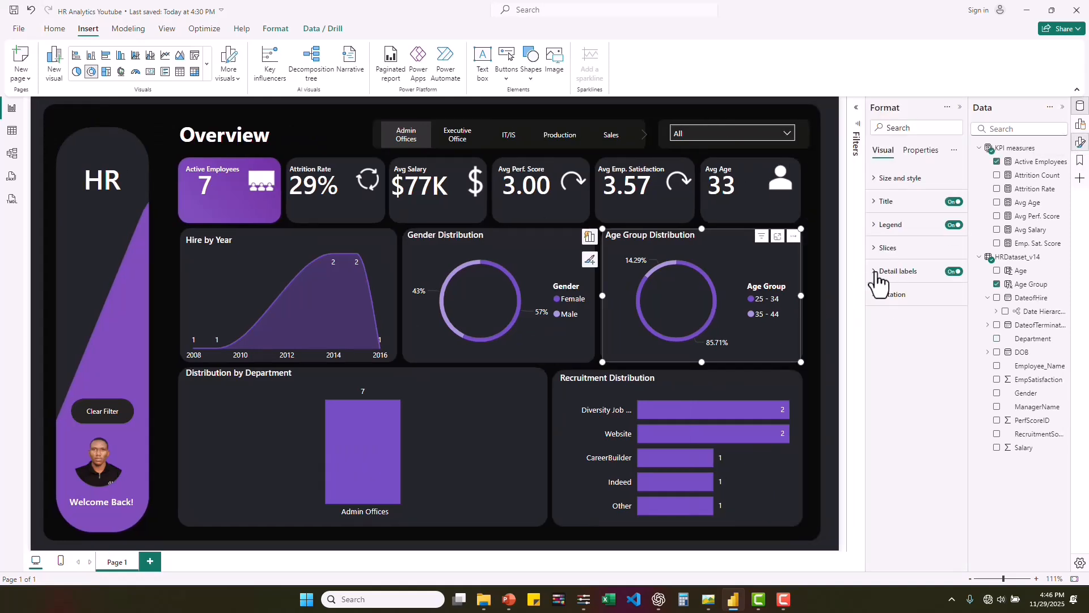
{"action": "left_click", "coordinate": [877, 279]}
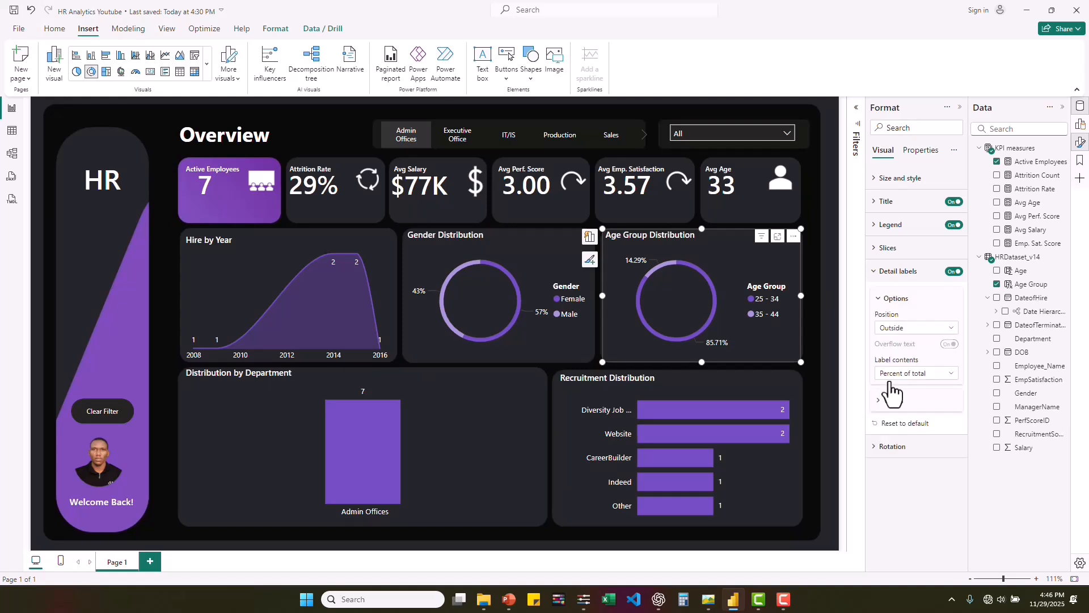
{"action": "left_click", "coordinate": [932, 387]}
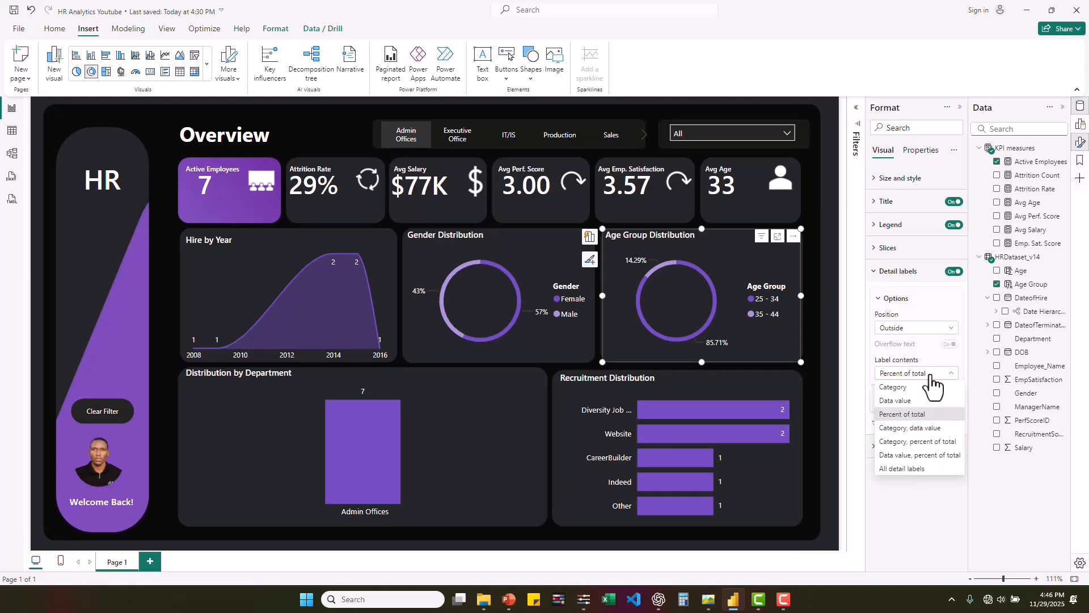
{"action": "left_click", "coordinate": [912, 416]}
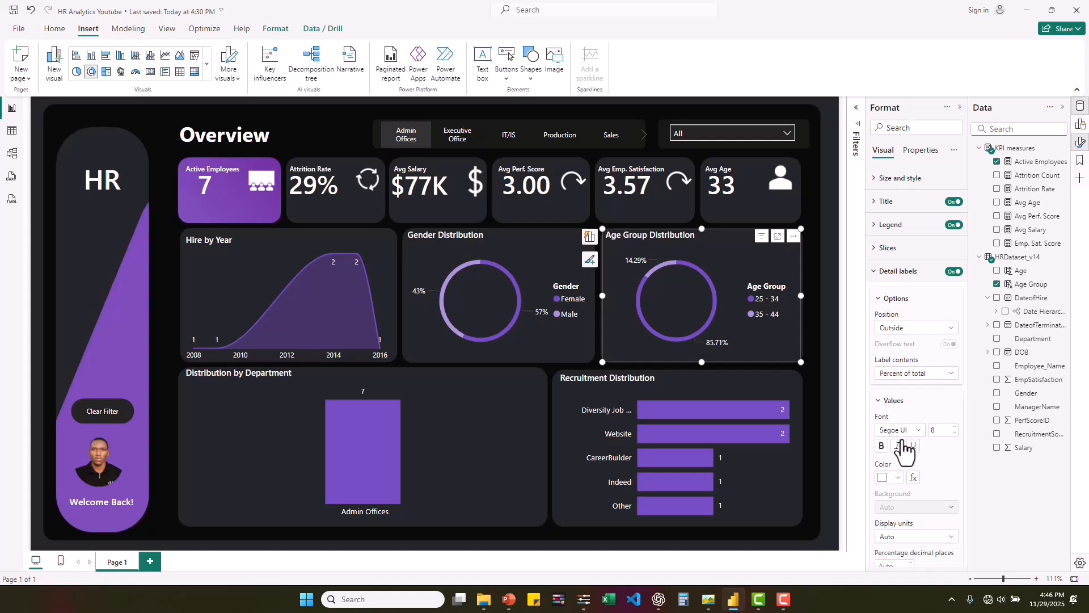
{"action": "scroll", "coordinate": [903, 443], "scroll_direction": "down", "scroll_amount": 1}
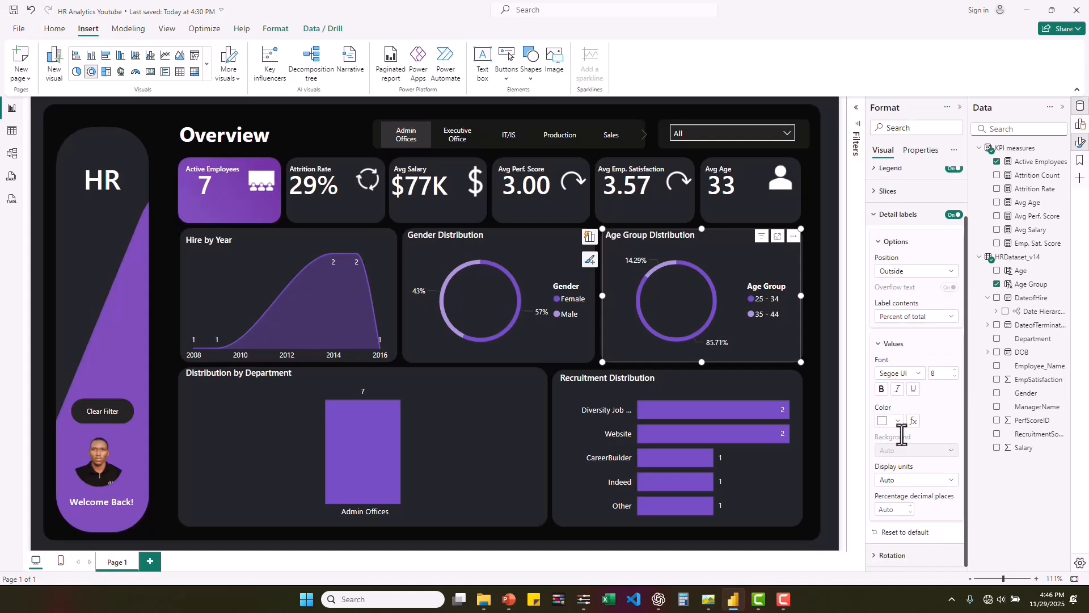
{"action": "left_click", "coordinate": [895, 509]}
{"action": "type", "text": "0"}
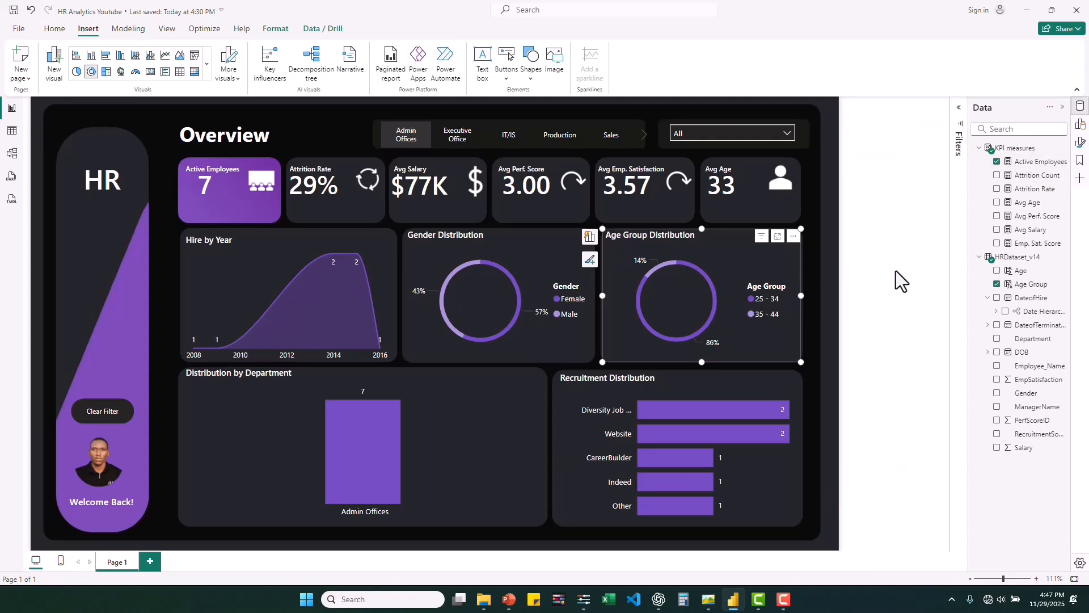
{"action": "left_click", "coordinate": [897, 270]}
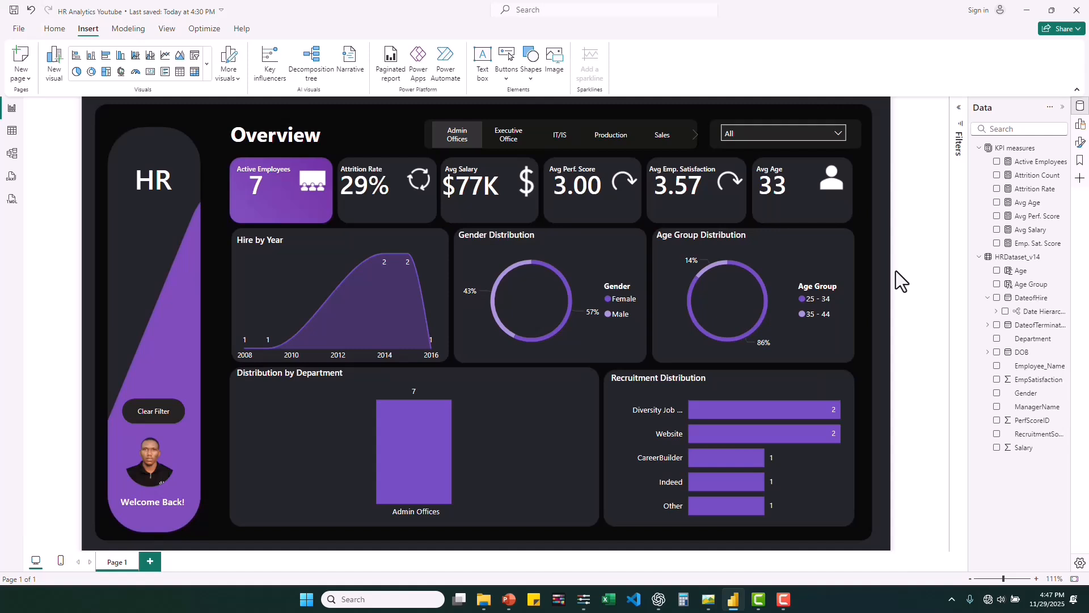